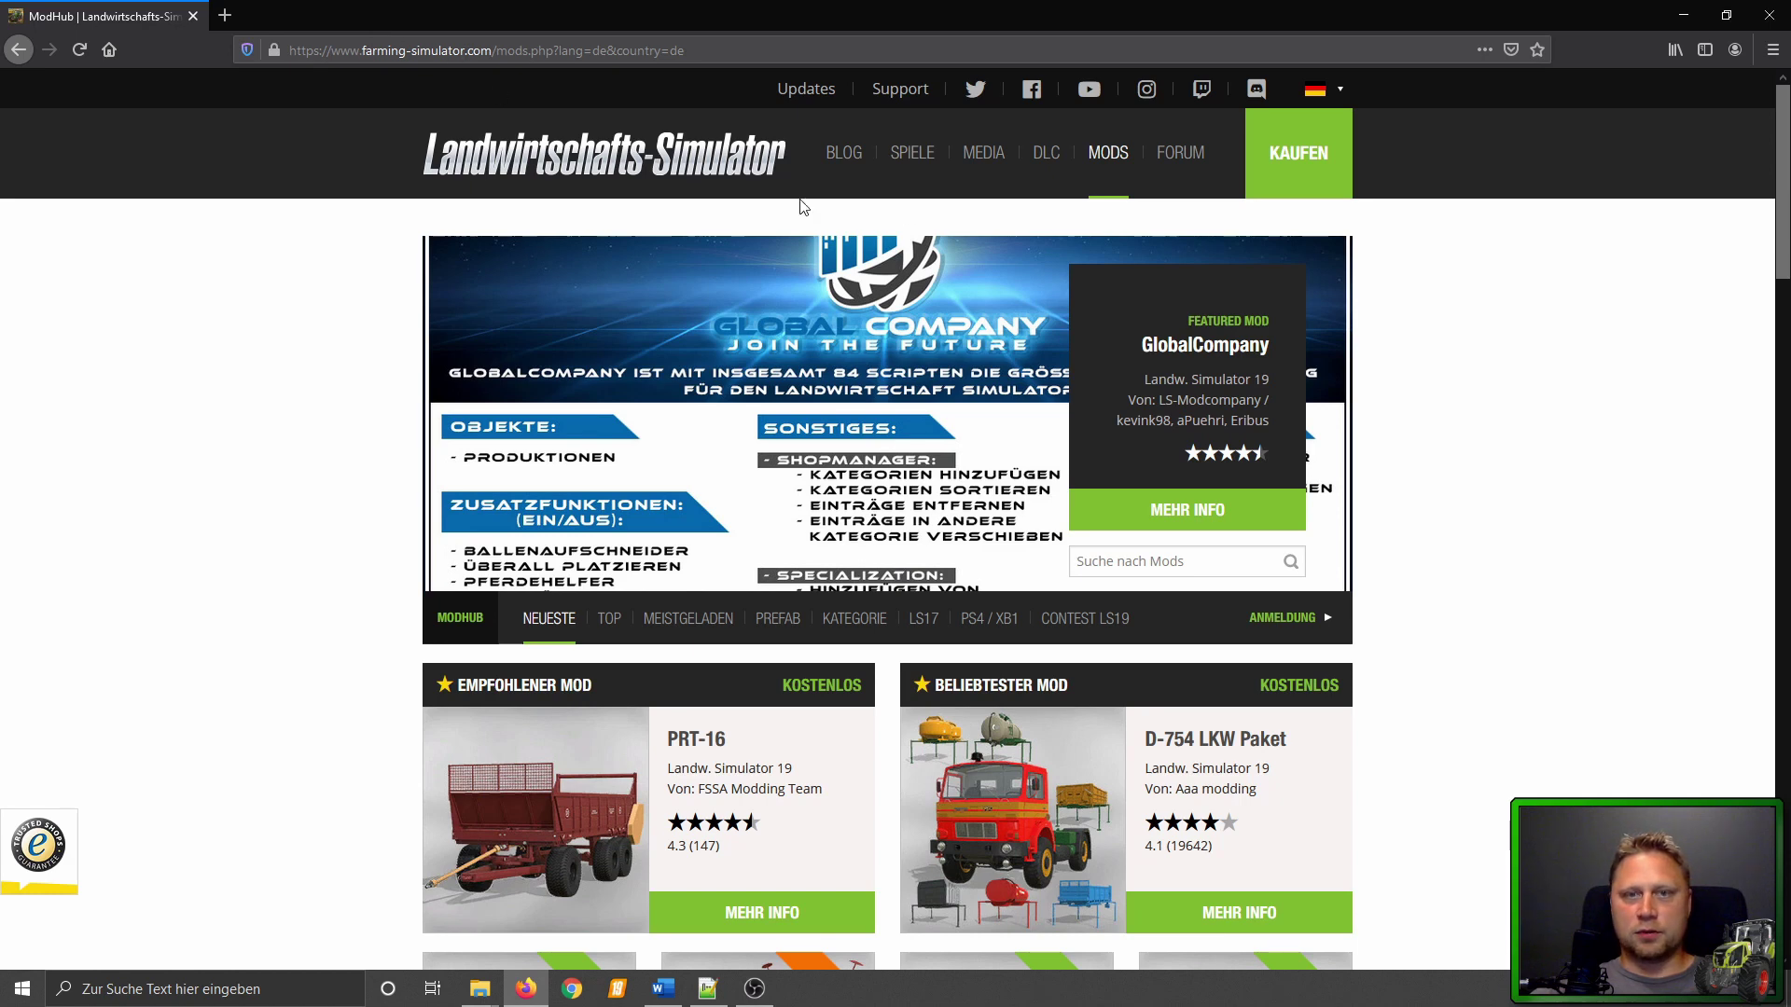
Search the ModHub mods for 'universal' using the suggested term.
{"action": "left_click", "coordinate": [1114, 156]}
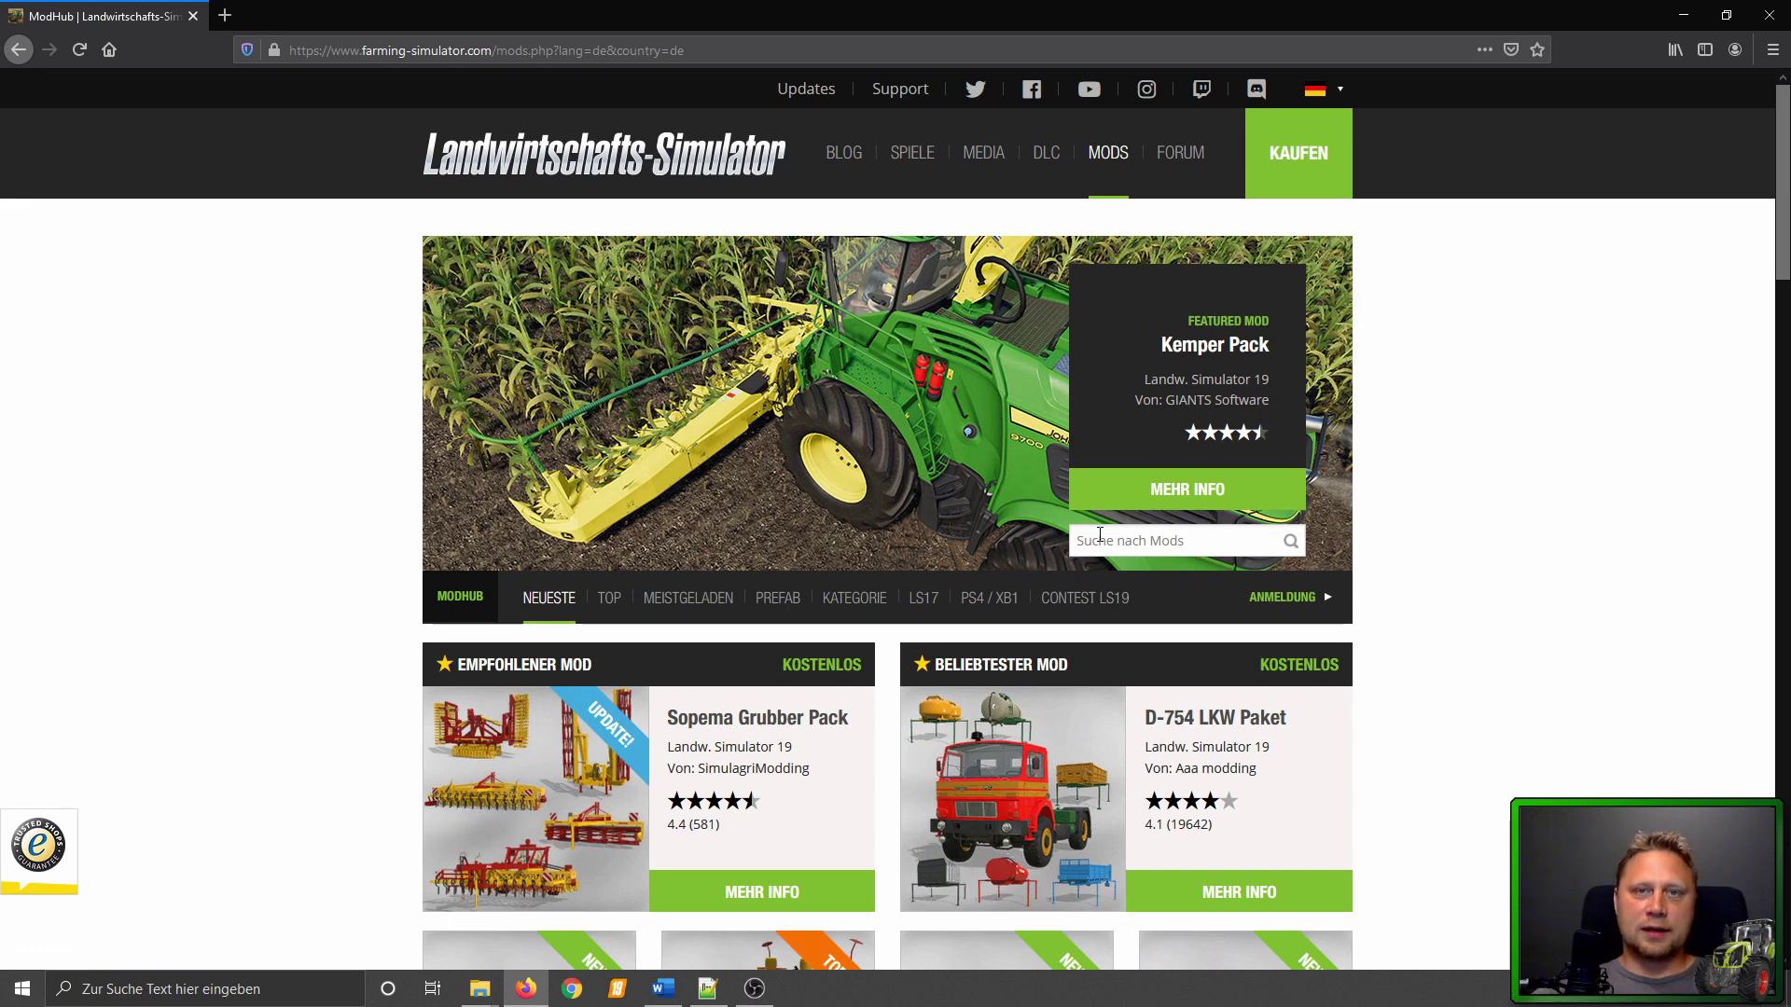
{"action": "left_click", "coordinate": [1138, 540]}
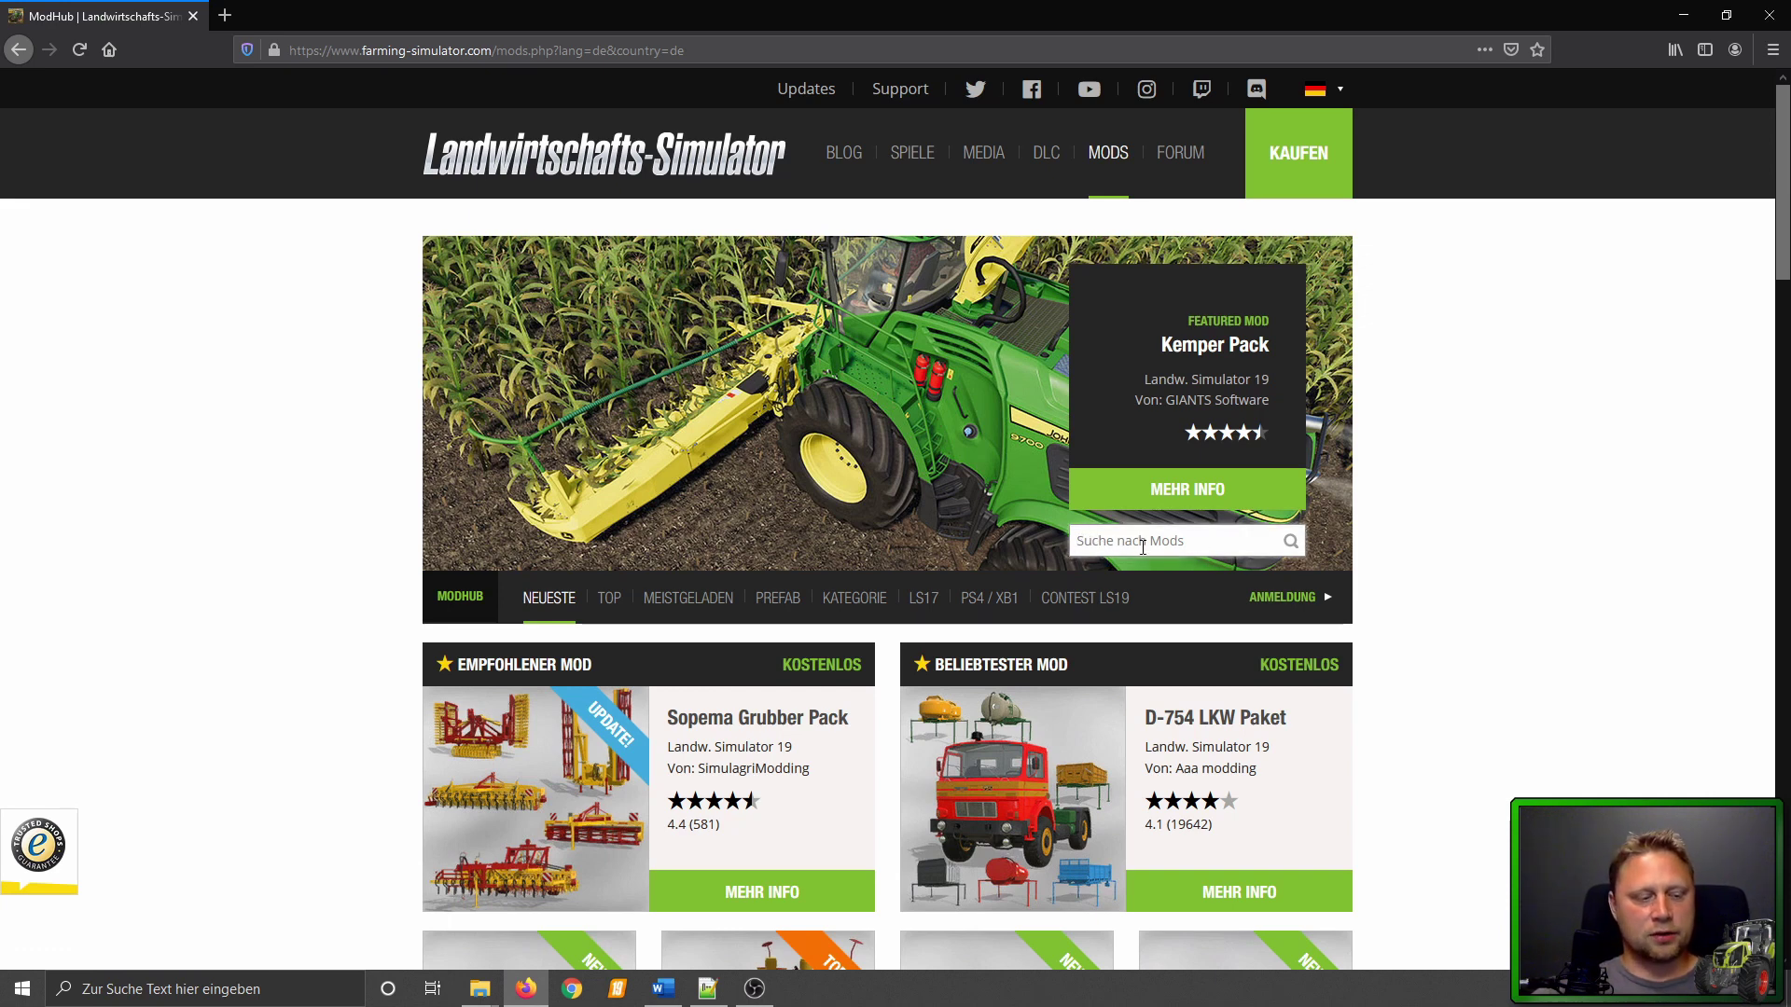
{"action": "type", "text": "uni"}
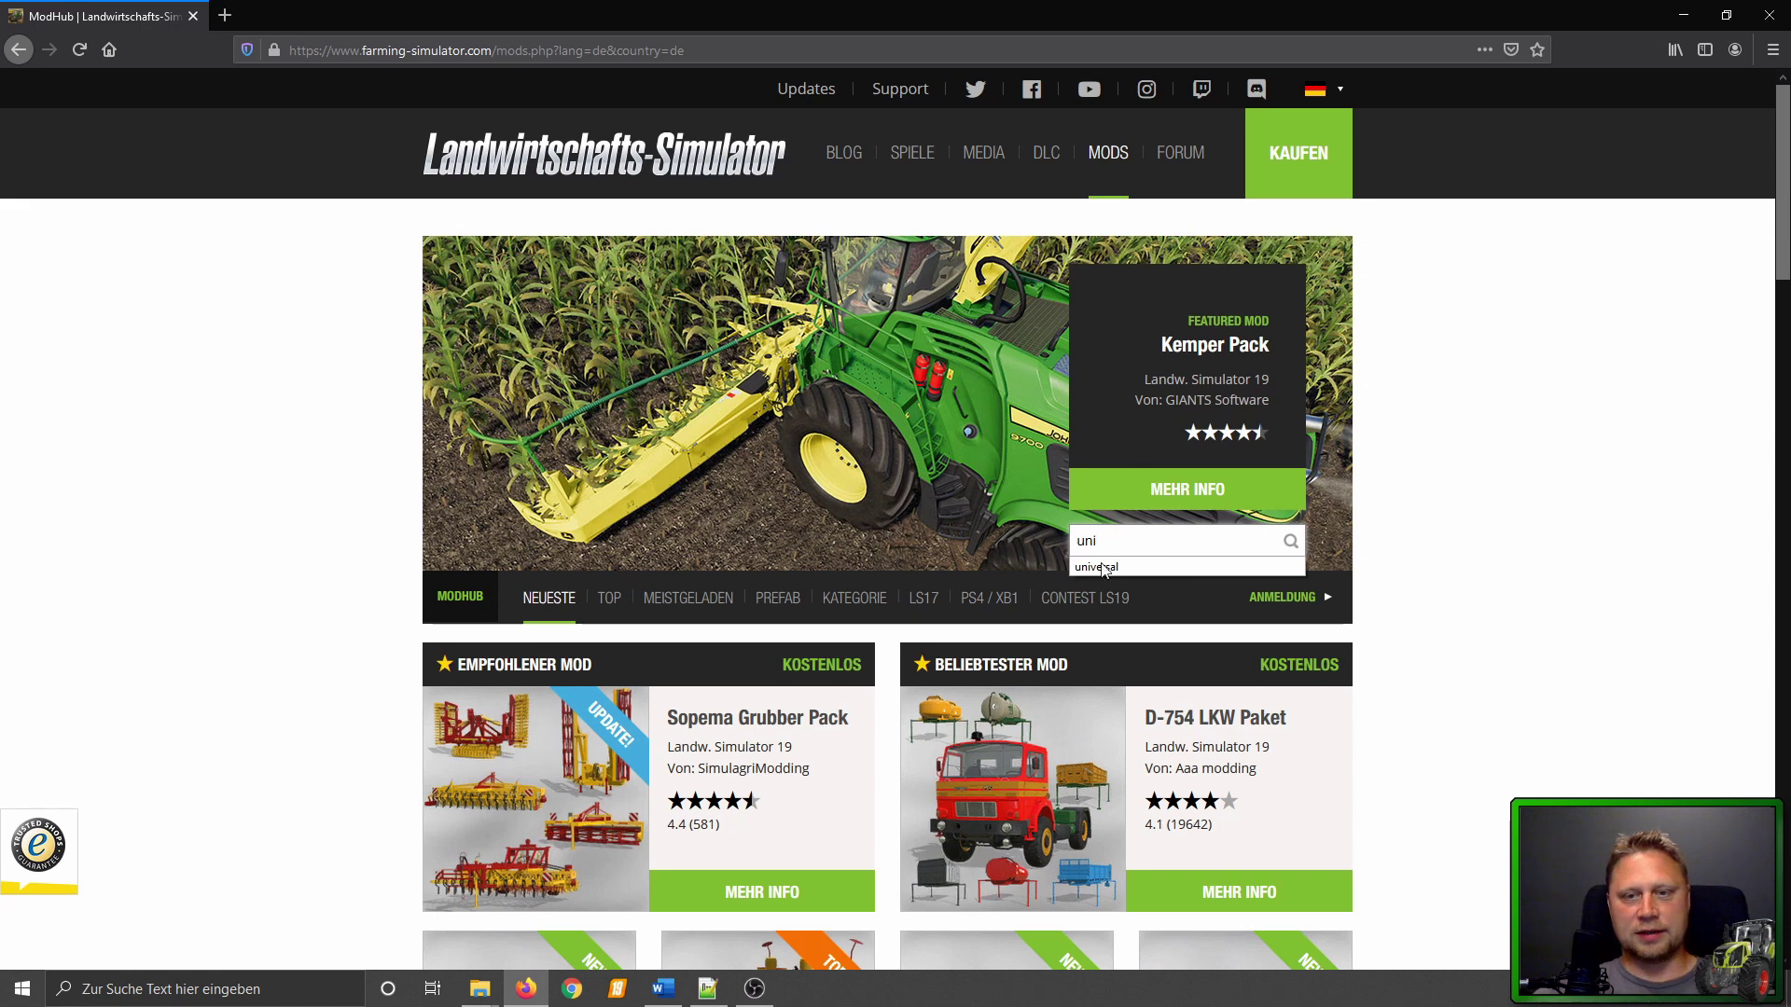
{"action": "left_click", "coordinate": [1103, 565]}
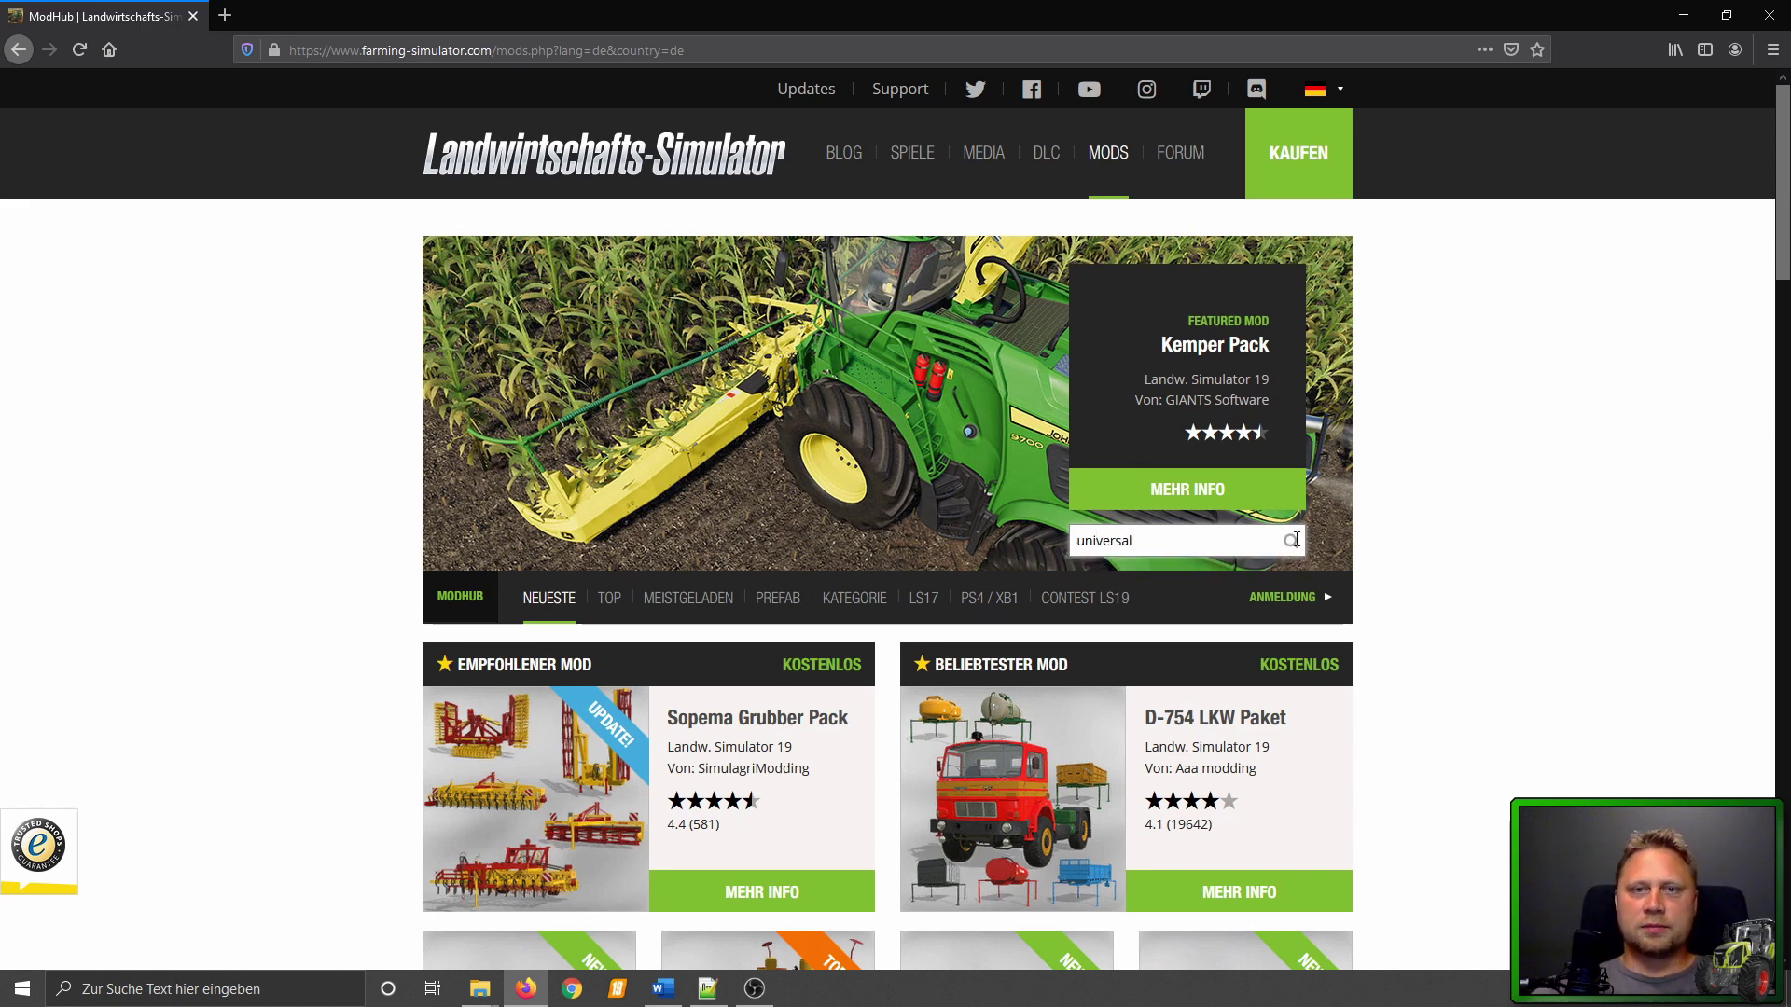
{"action": "double_click", "coordinate": [1110, 543]}
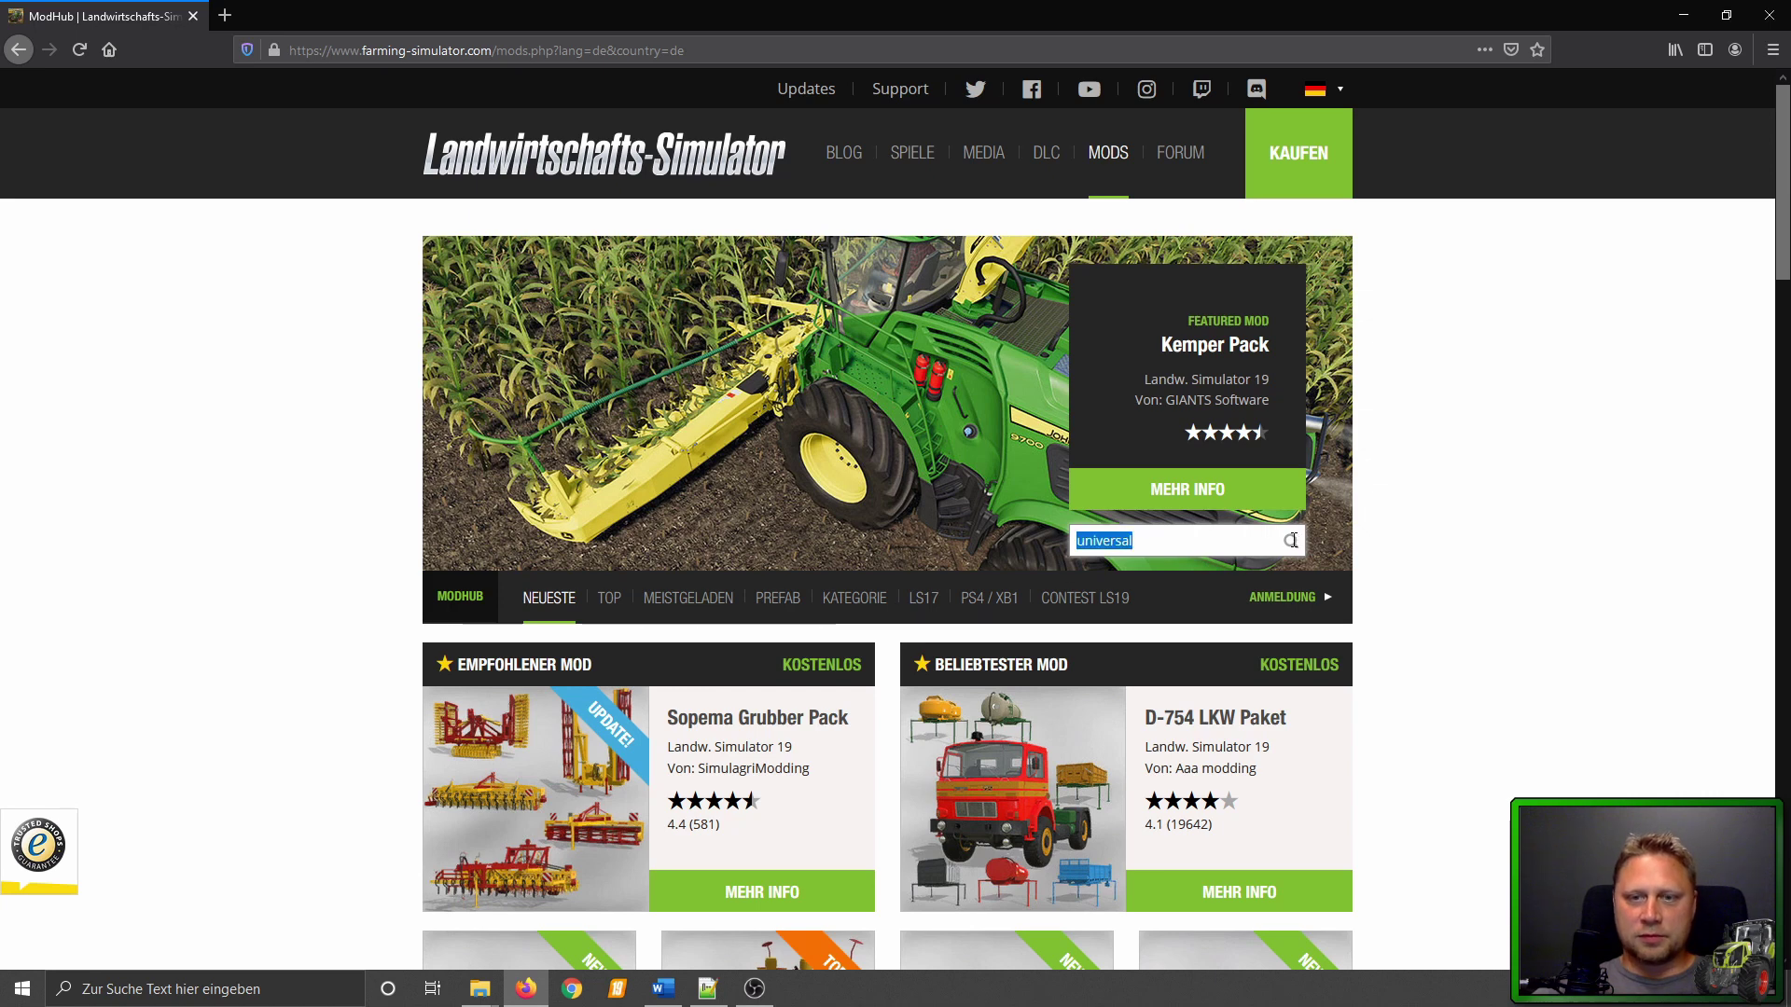
{"action": "left_click", "coordinate": [1176, 550]}
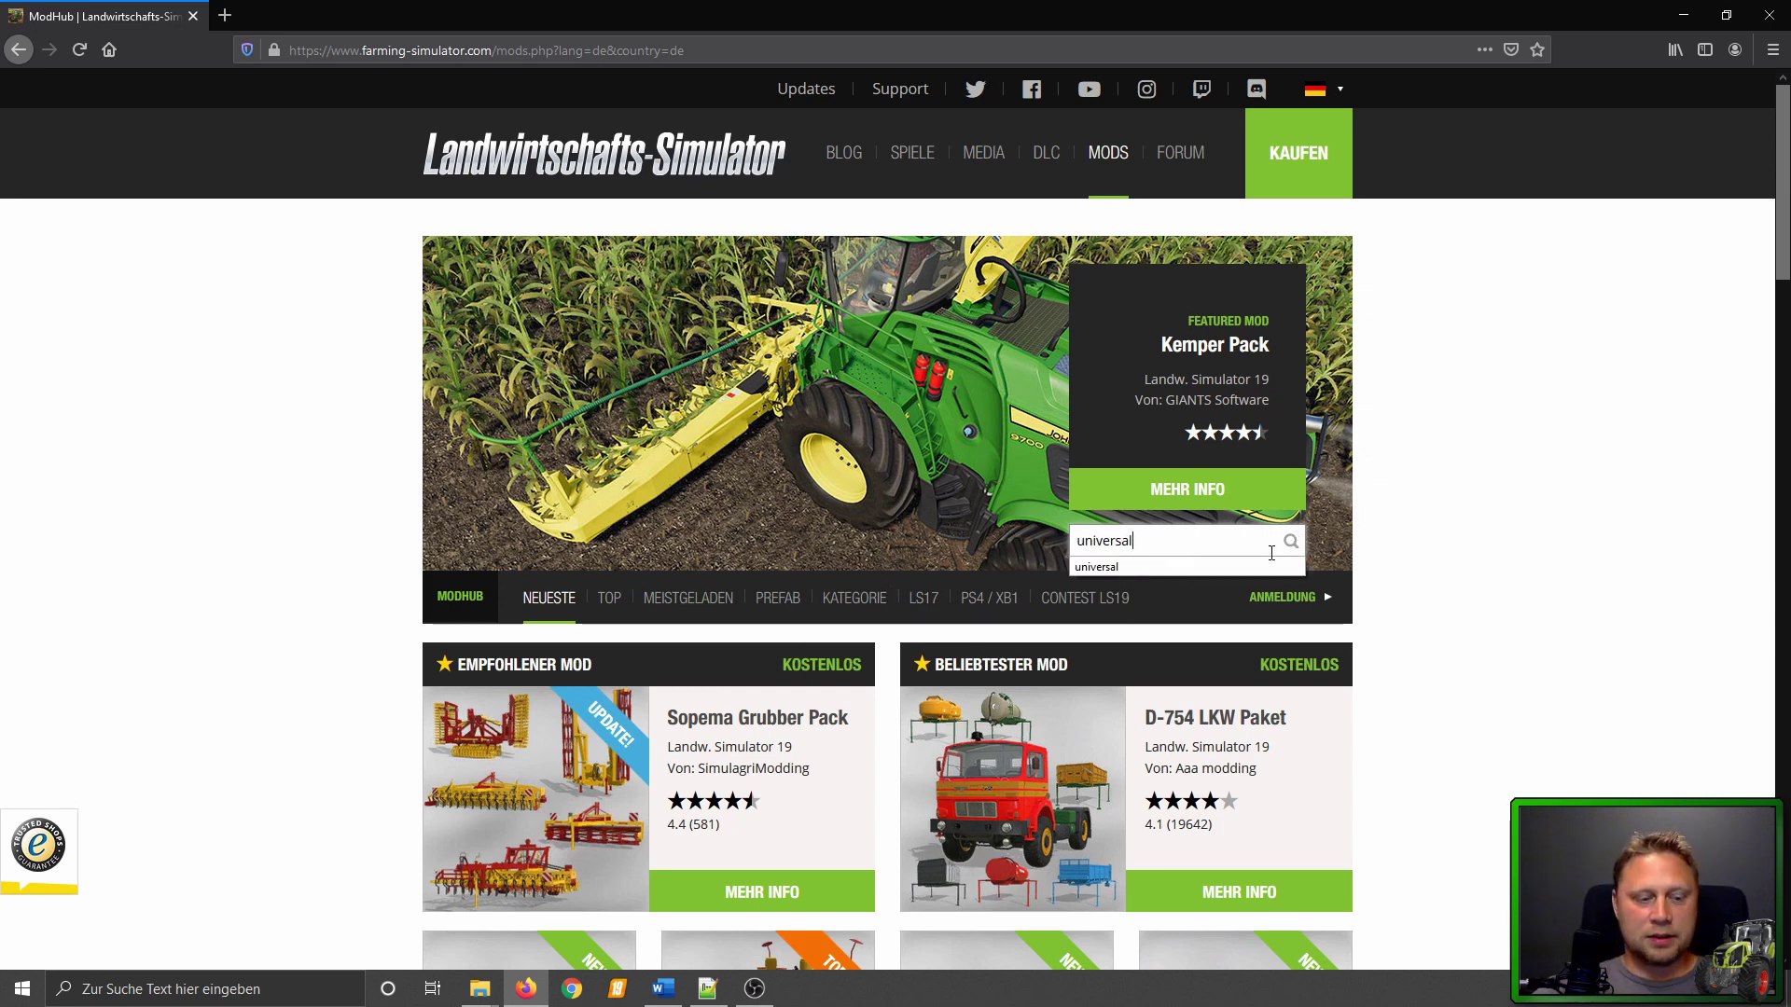
{"action": "key", "text": "Return"}
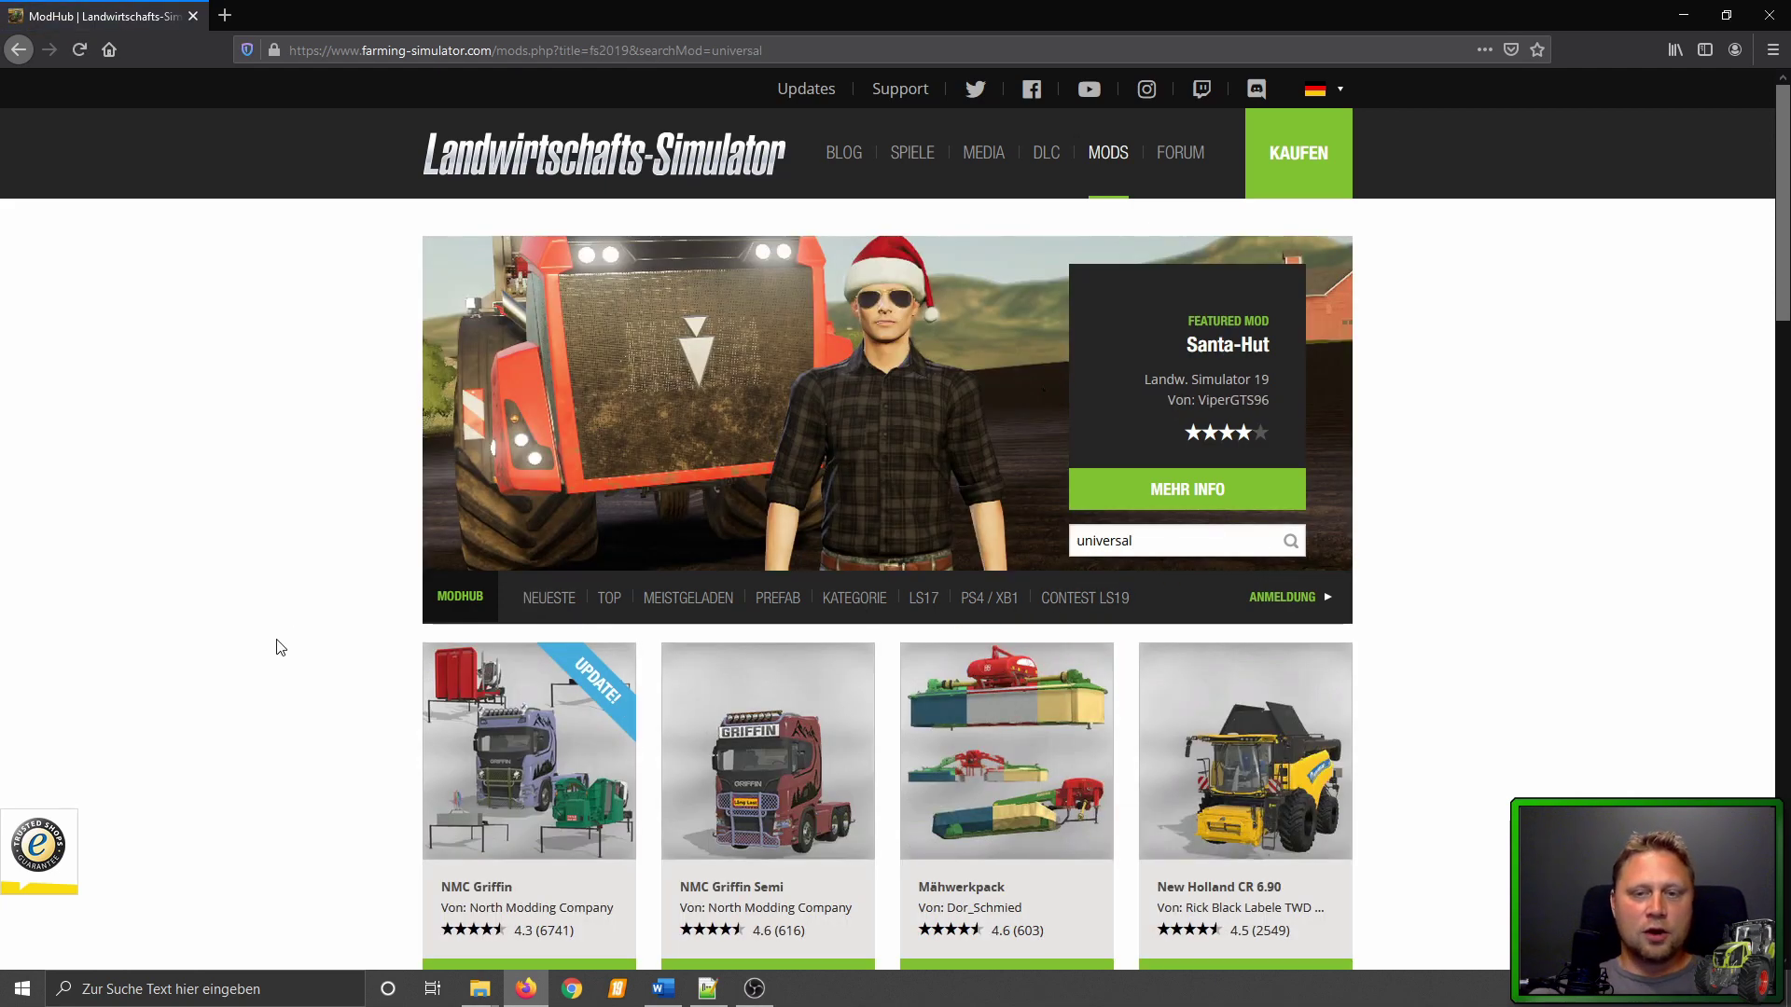
Scroll through the 'universal' results, then select the search term to replace it.
{"action": "scroll", "coordinate": [299, 655], "scroll_direction": "down", "scroll_amount": 6}
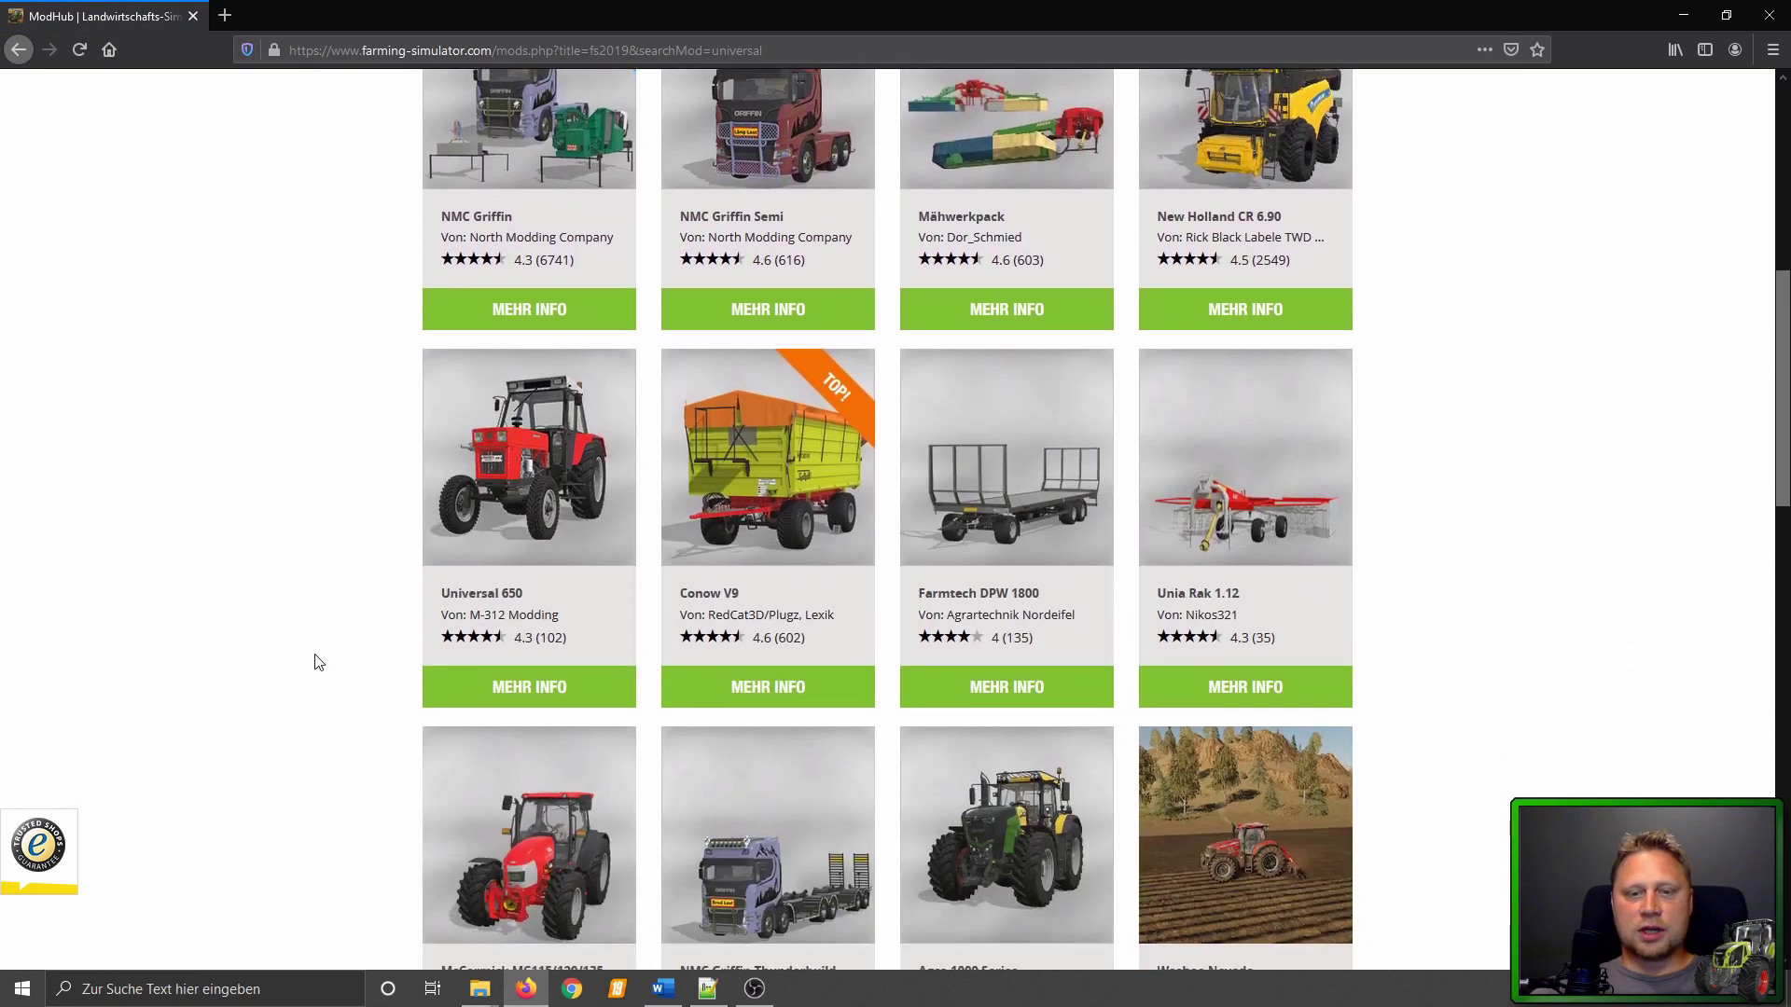
{"action": "scroll", "coordinate": [318, 662], "scroll_direction": "down", "scroll_amount": 8}
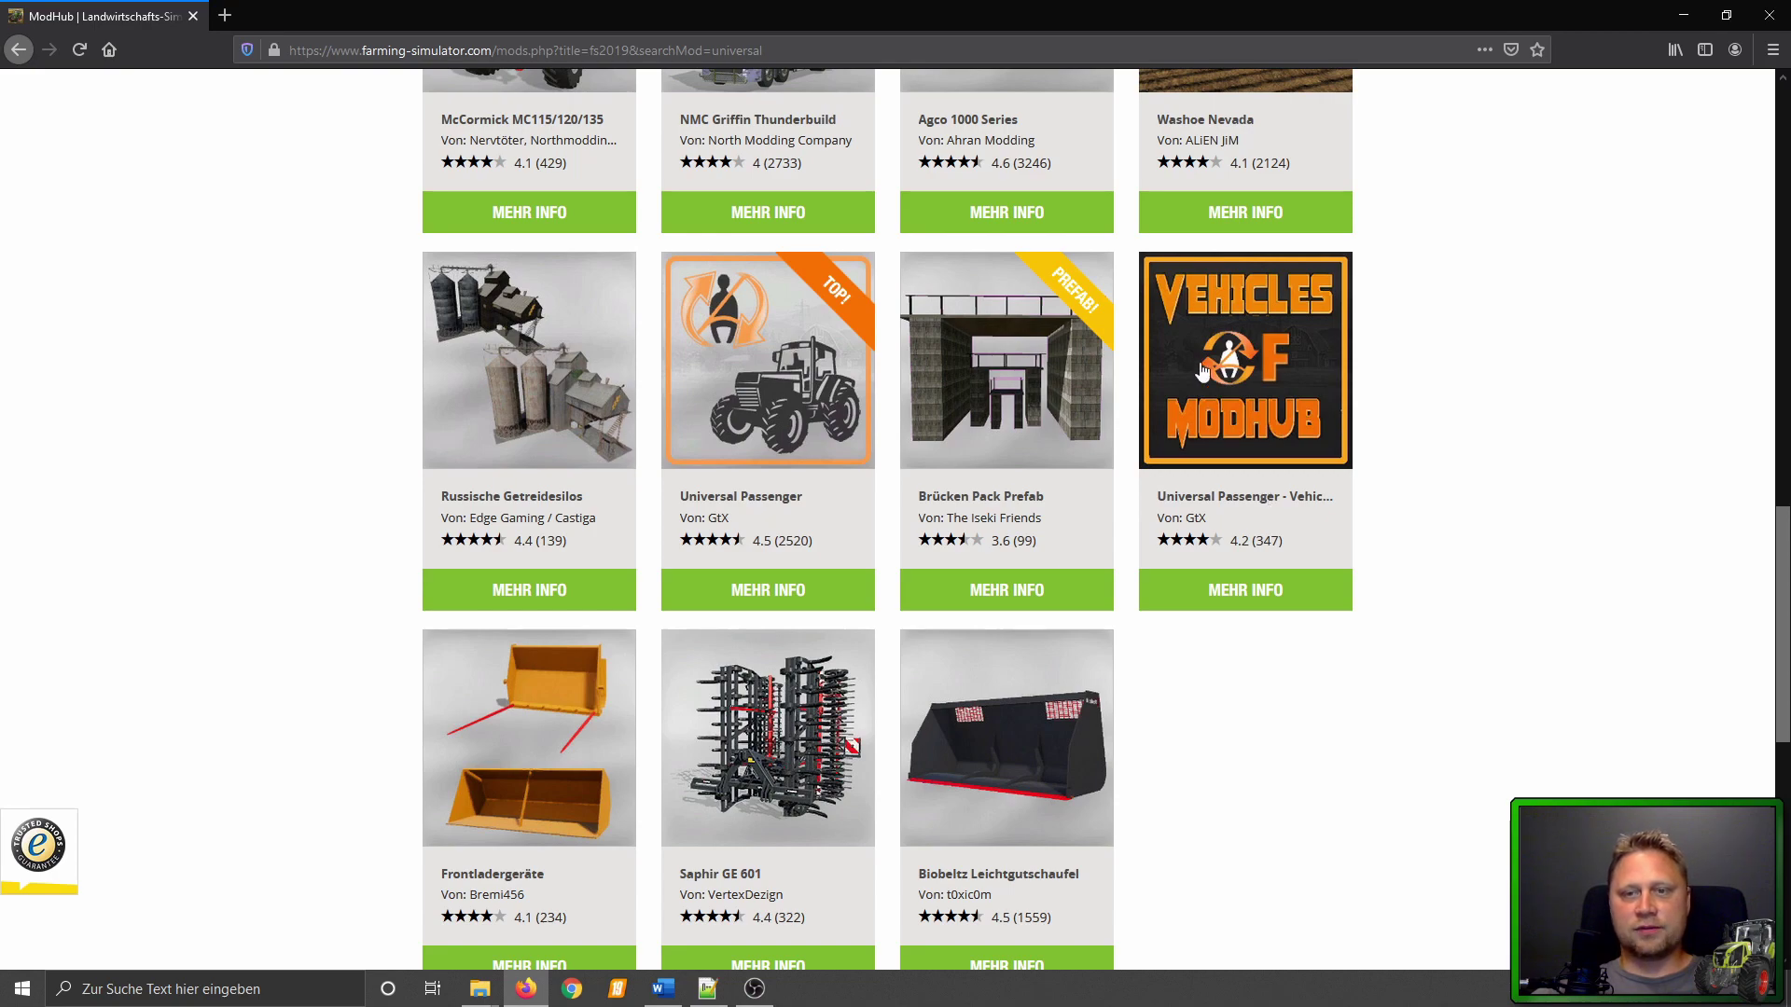
{"action": "scroll", "coordinate": [889, 653], "scroll_direction": "up", "scroll_amount": 15}
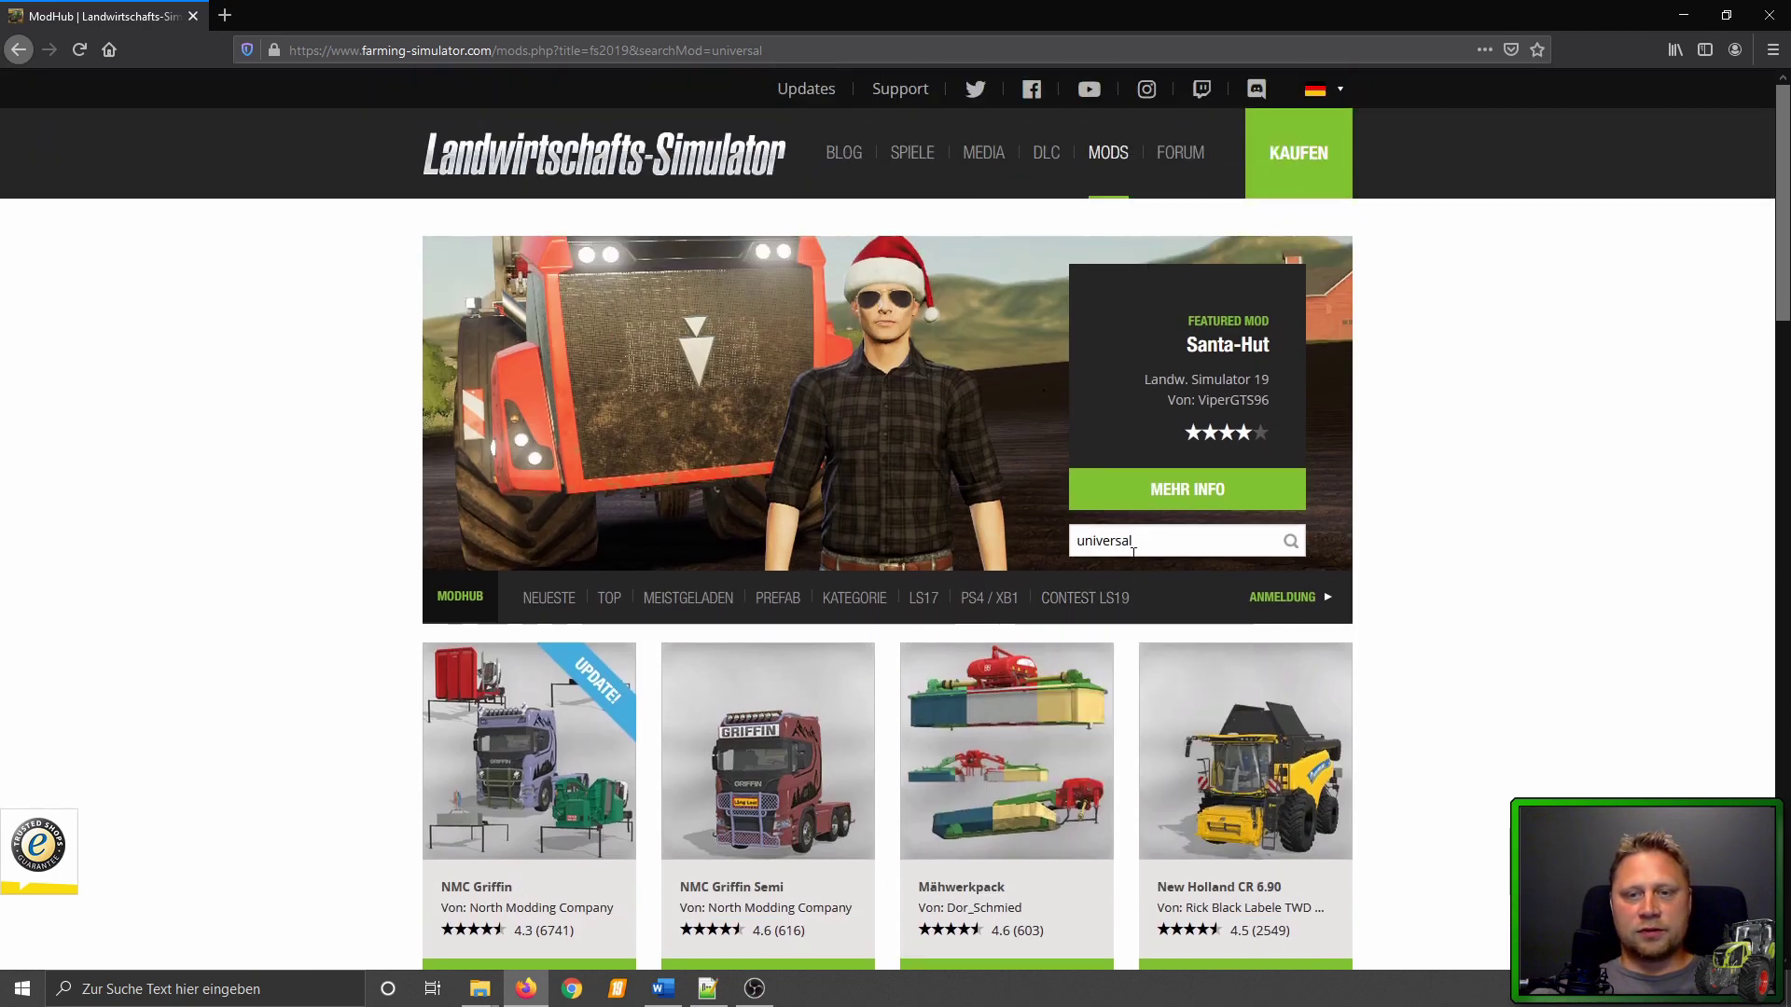
{"action": "left_click_drag", "start_coordinate": [1142, 541], "coordinate": [1022, 546]}
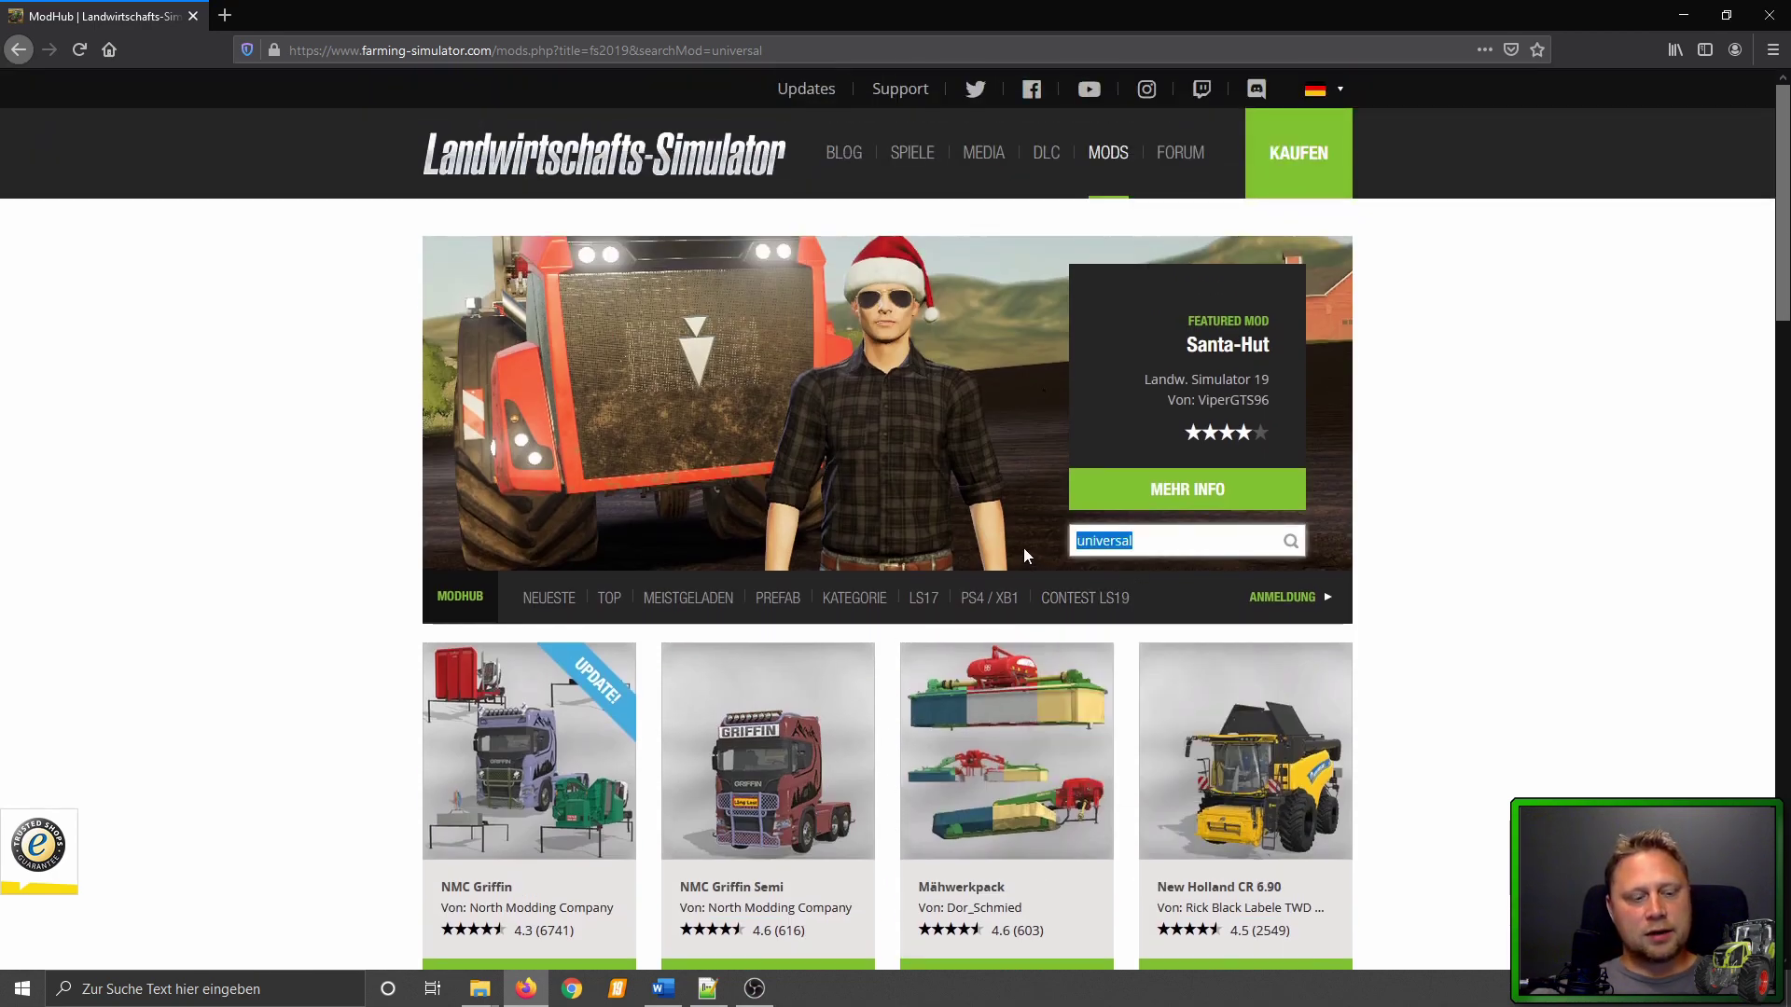
Search for 'passenger' and scroll to the Universal Passenger tiles.
{"action": "type", "text": "pas"}
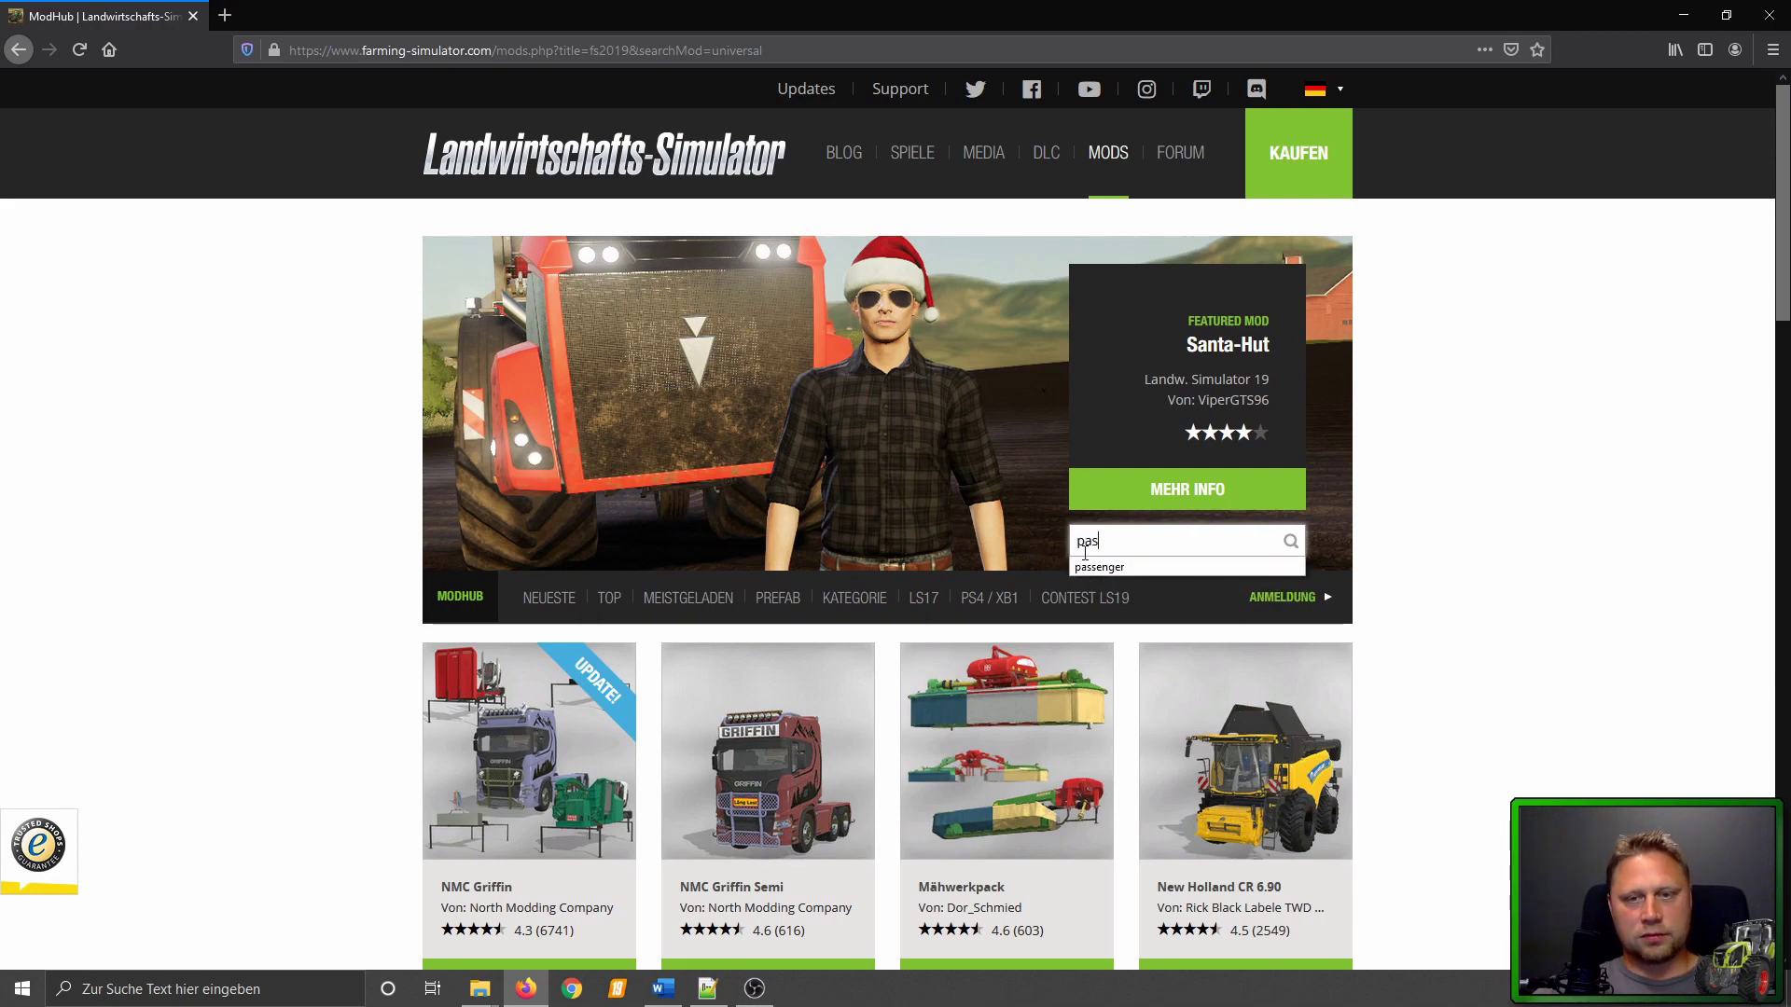
{"action": "left_click", "coordinate": [1089, 568]}
{"action": "key", "text": "Return"}
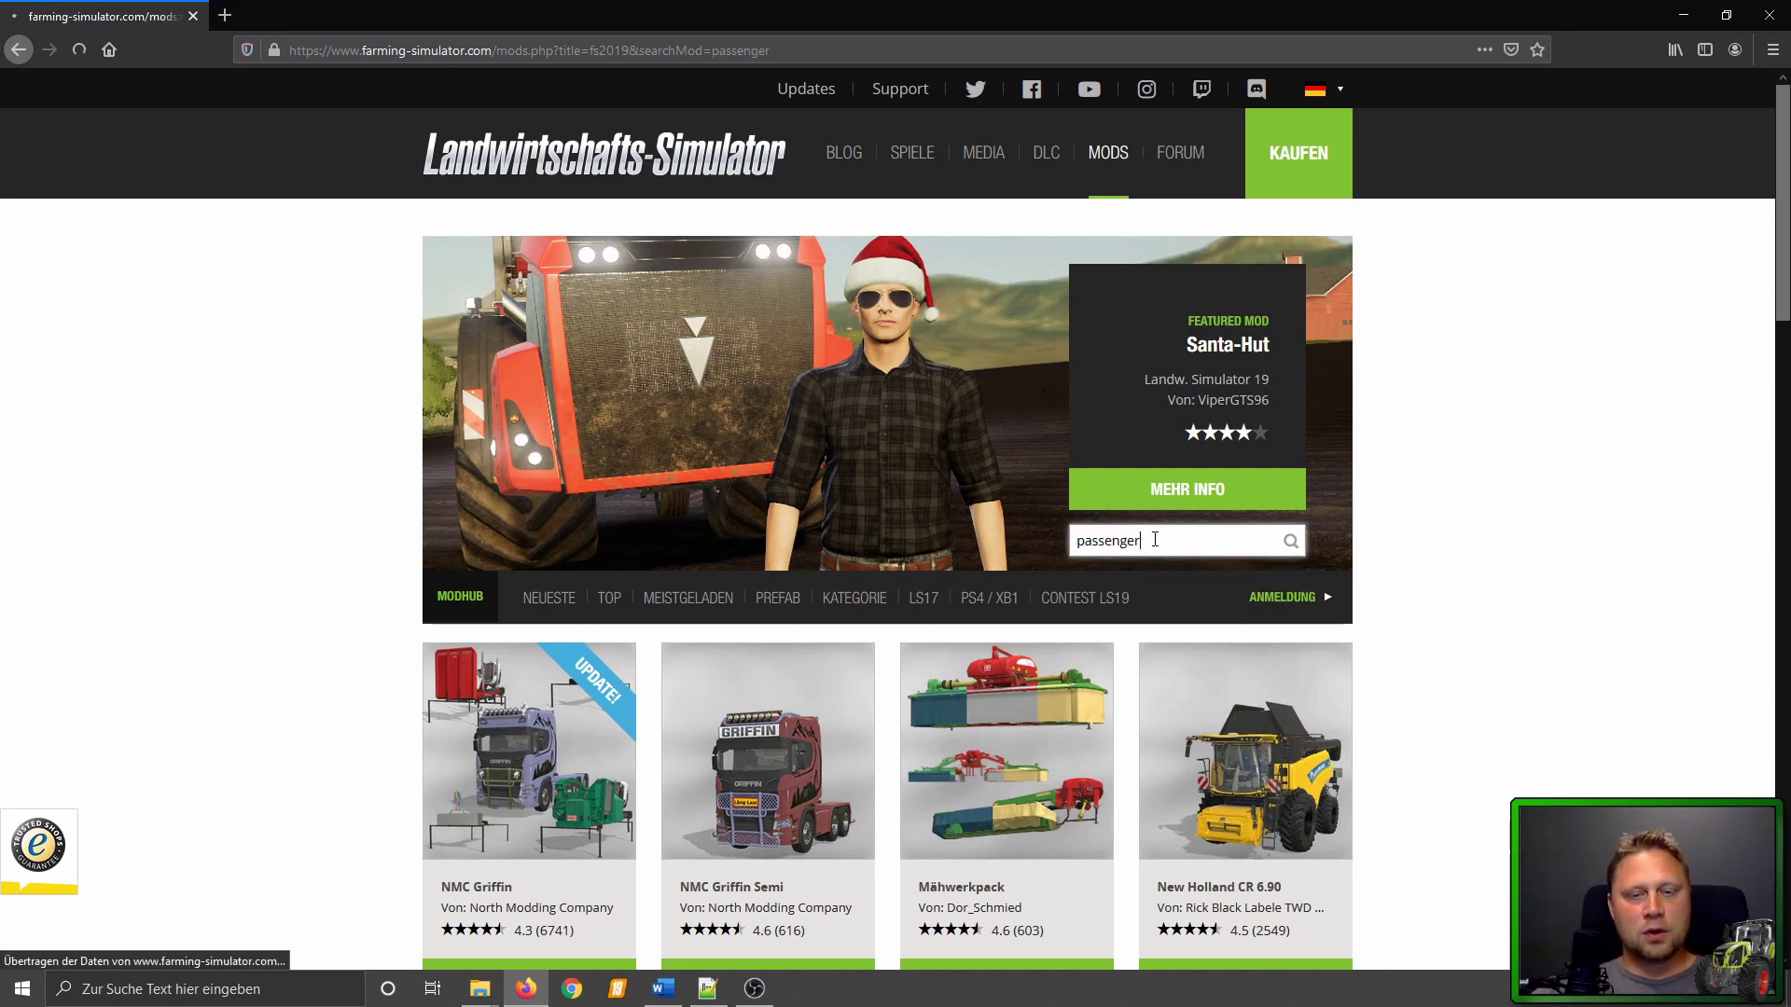
{"action": "scroll", "coordinate": [308, 615], "scroll_direction": "down", "scroll_amount": 9}
{"action": "scroll", "coordinate": [741, 569], "scroll_direction": "up", "scroll_amount": 4}
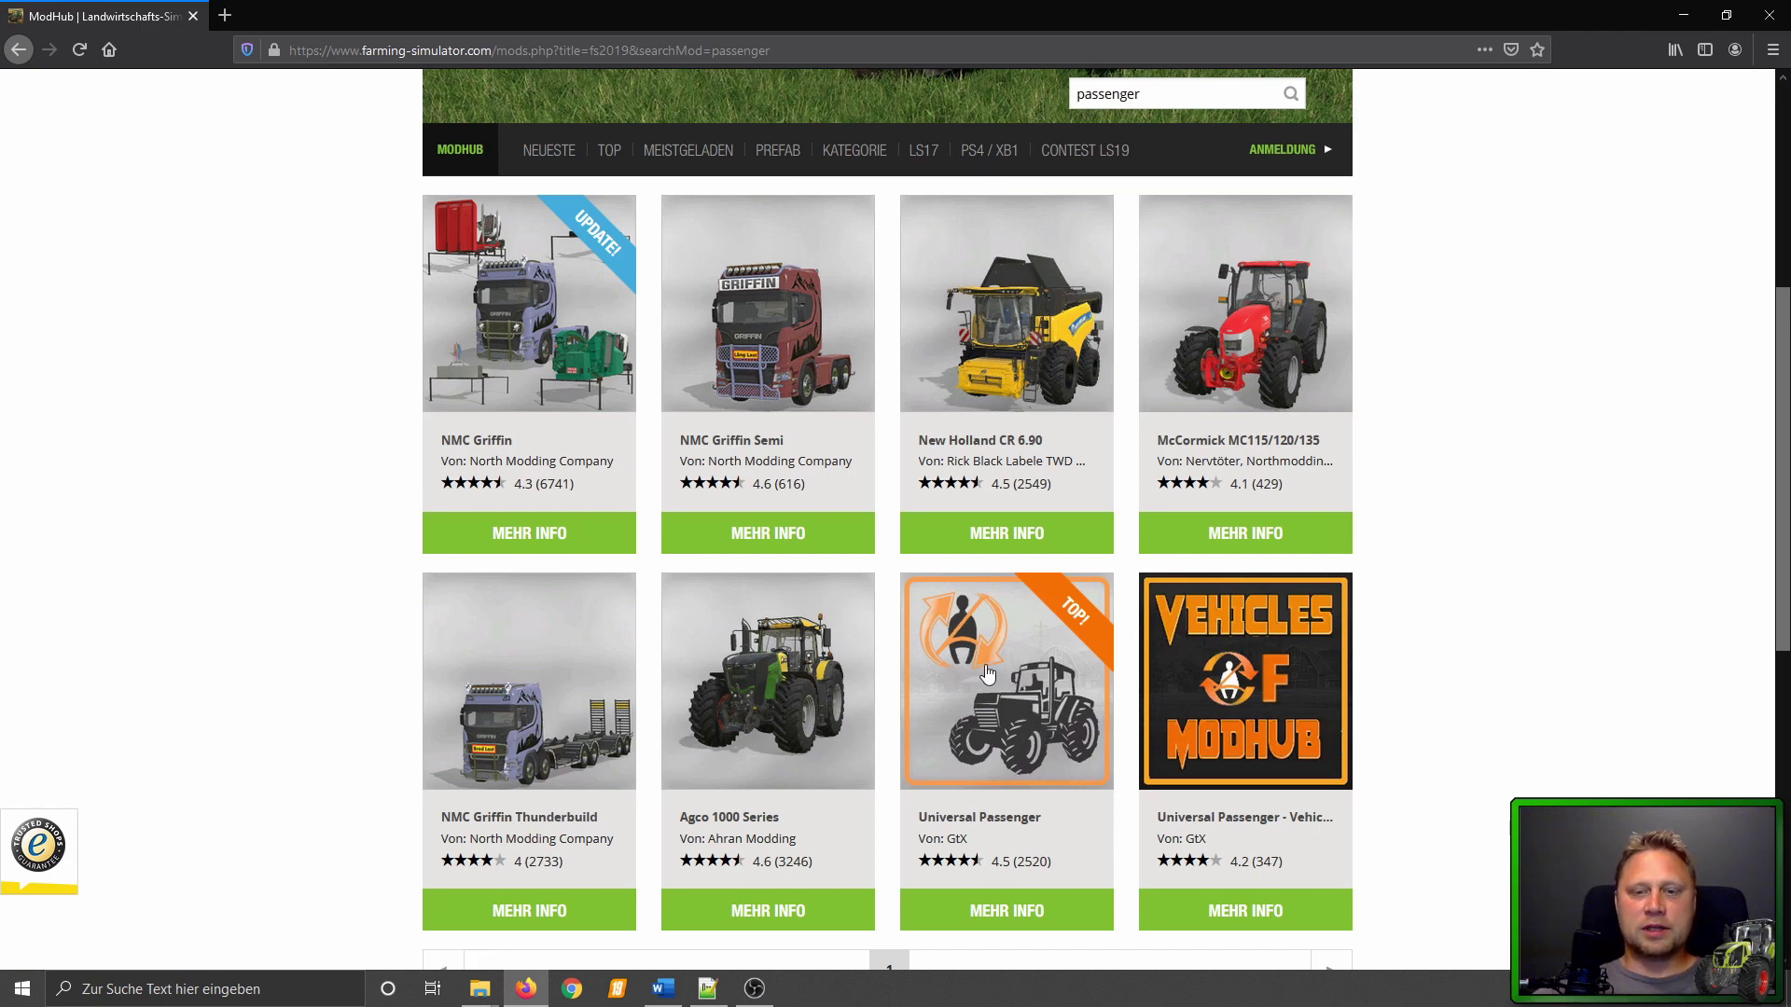
View the Universal Passenger mod page and open it in a new tab.
{"action": "left_click", "coordinate": [1010, 688]}
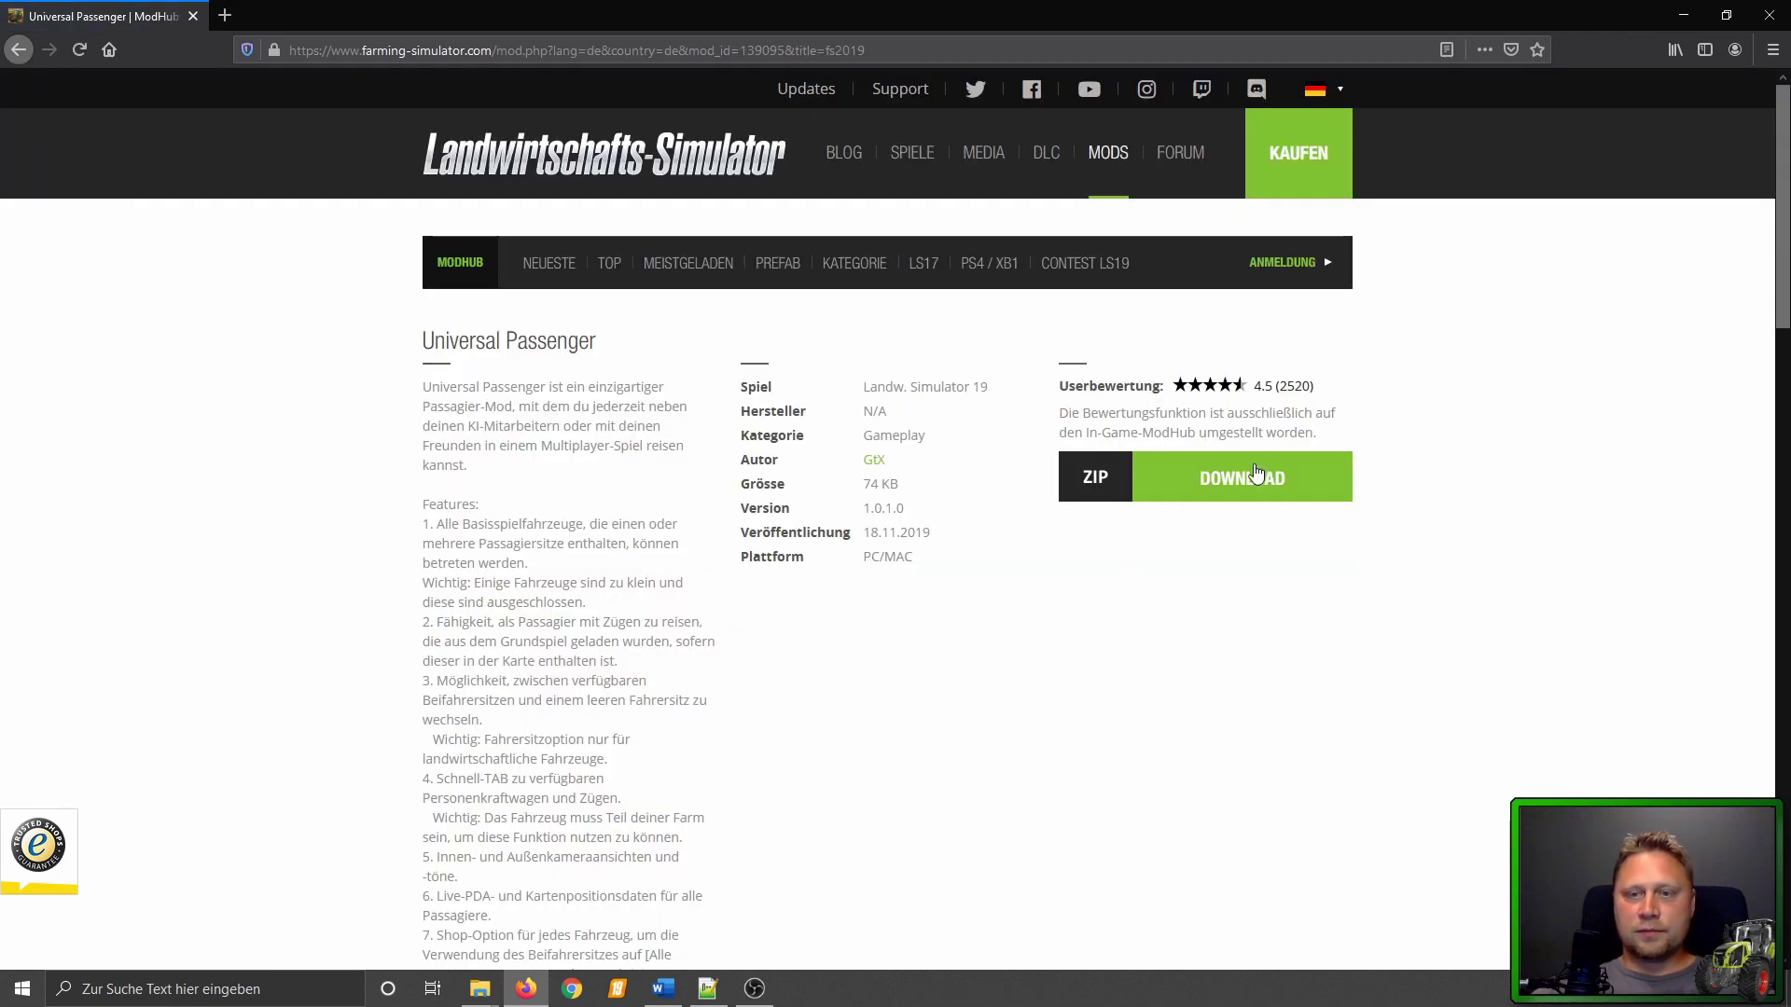
{"action": "key", "text": "alt+Left"}
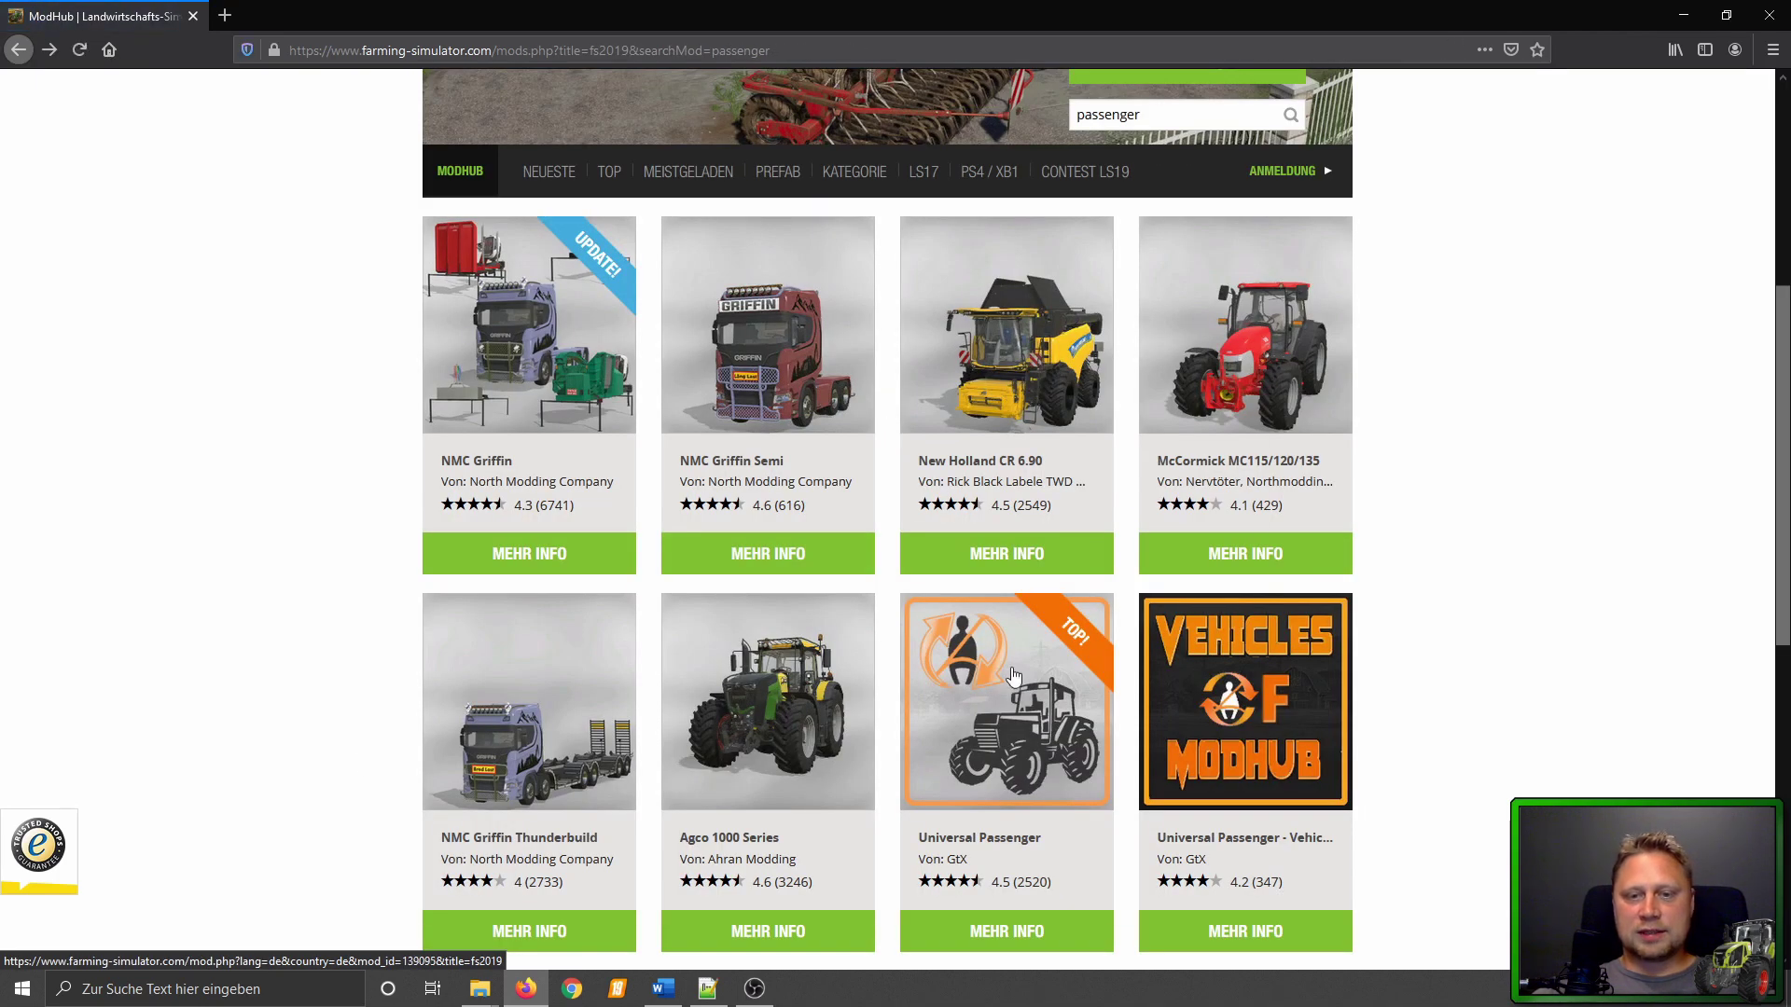
{"action": "right_click", "coordinate": [1011, 669]}
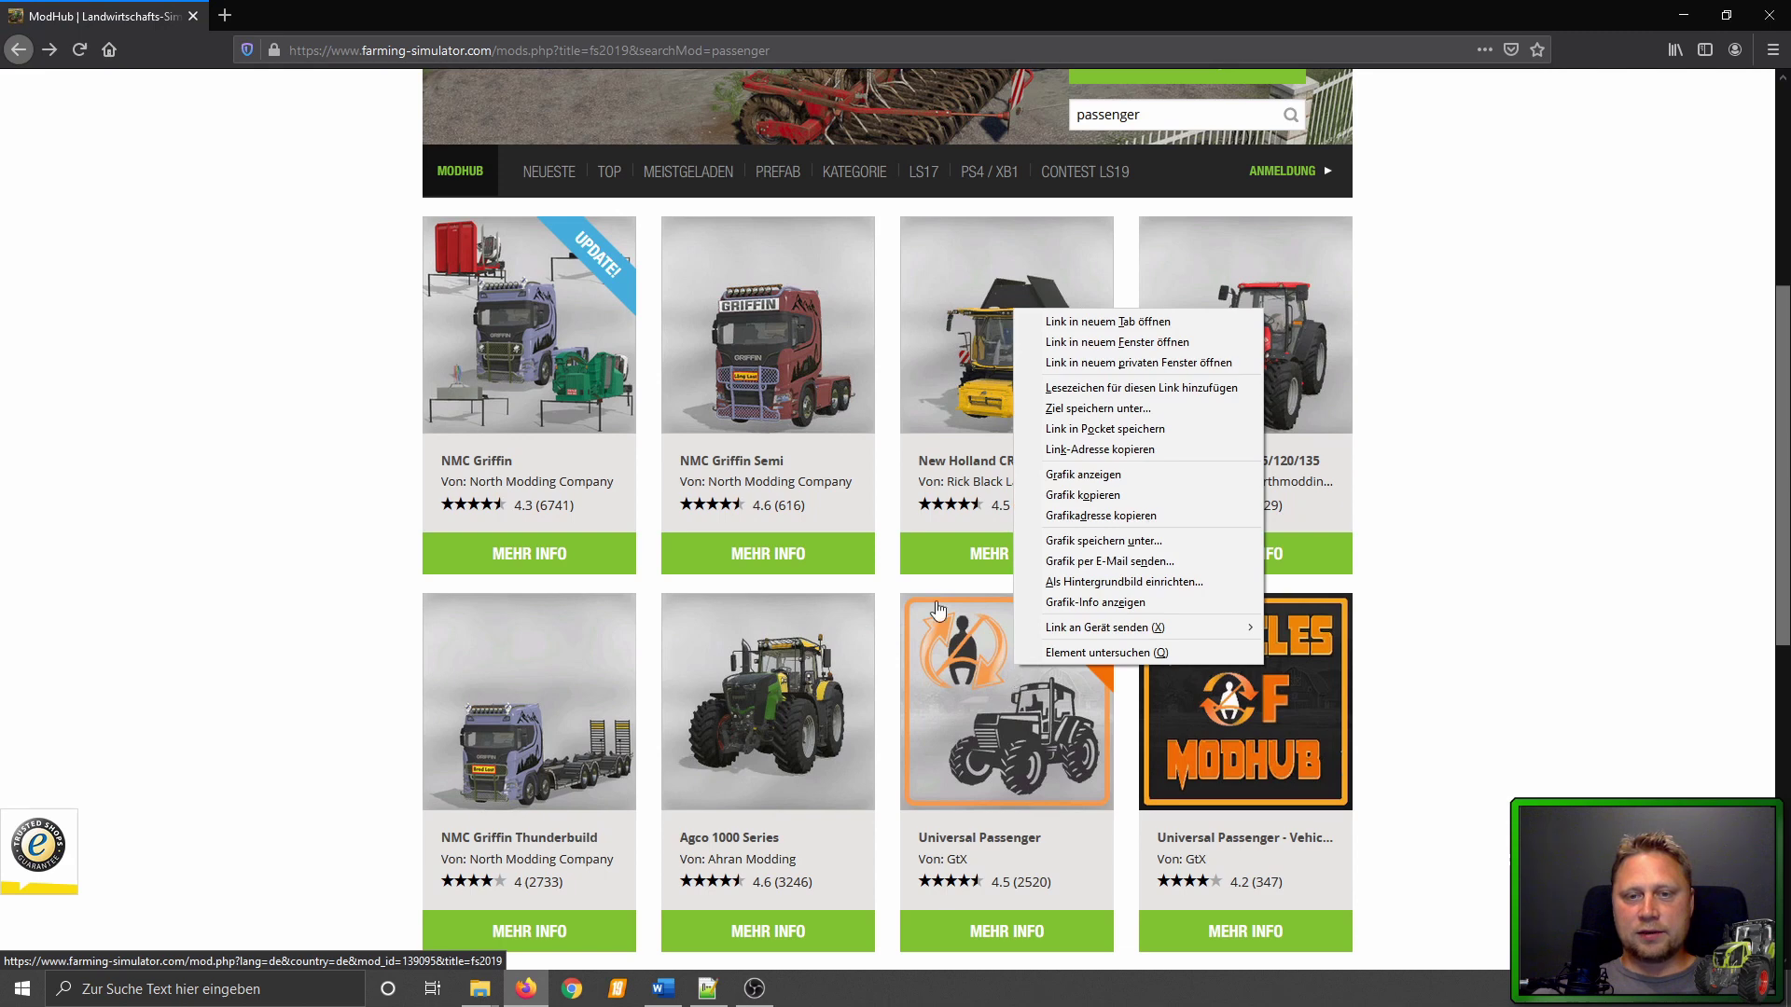
{"action": "left_click", "coordinate": [1059, 322]}
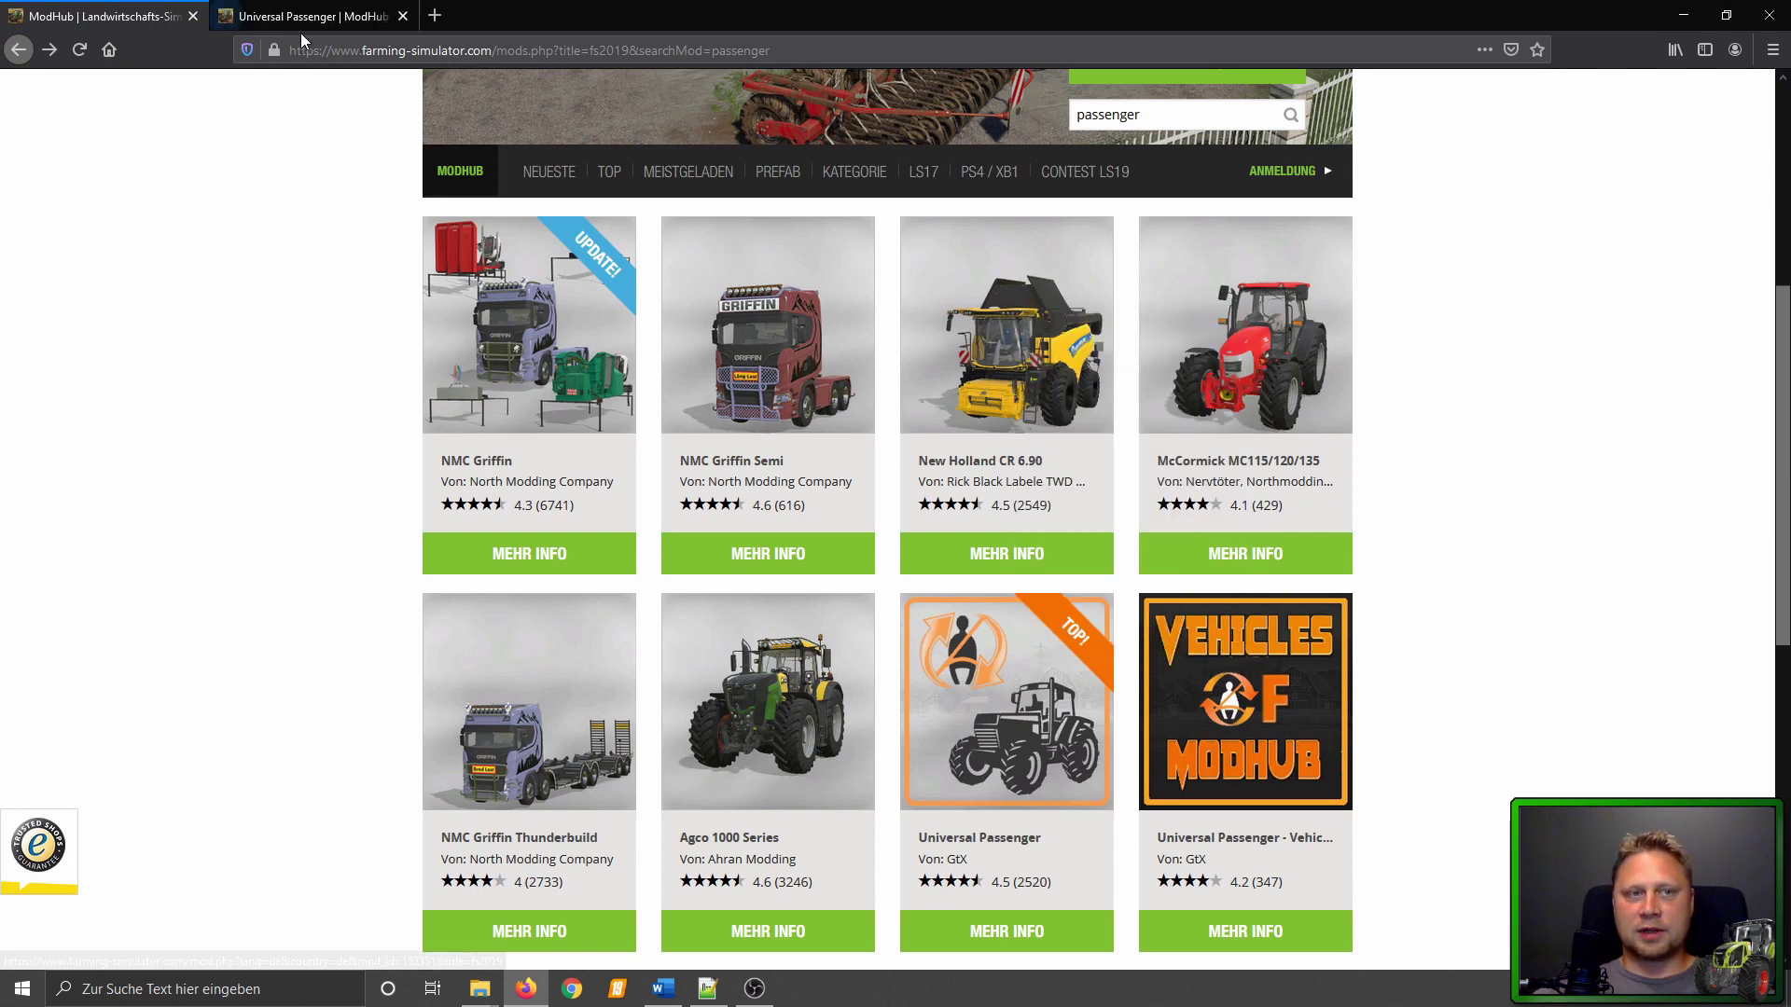
{"action": "left_click", "coordinate": [302, 26]}
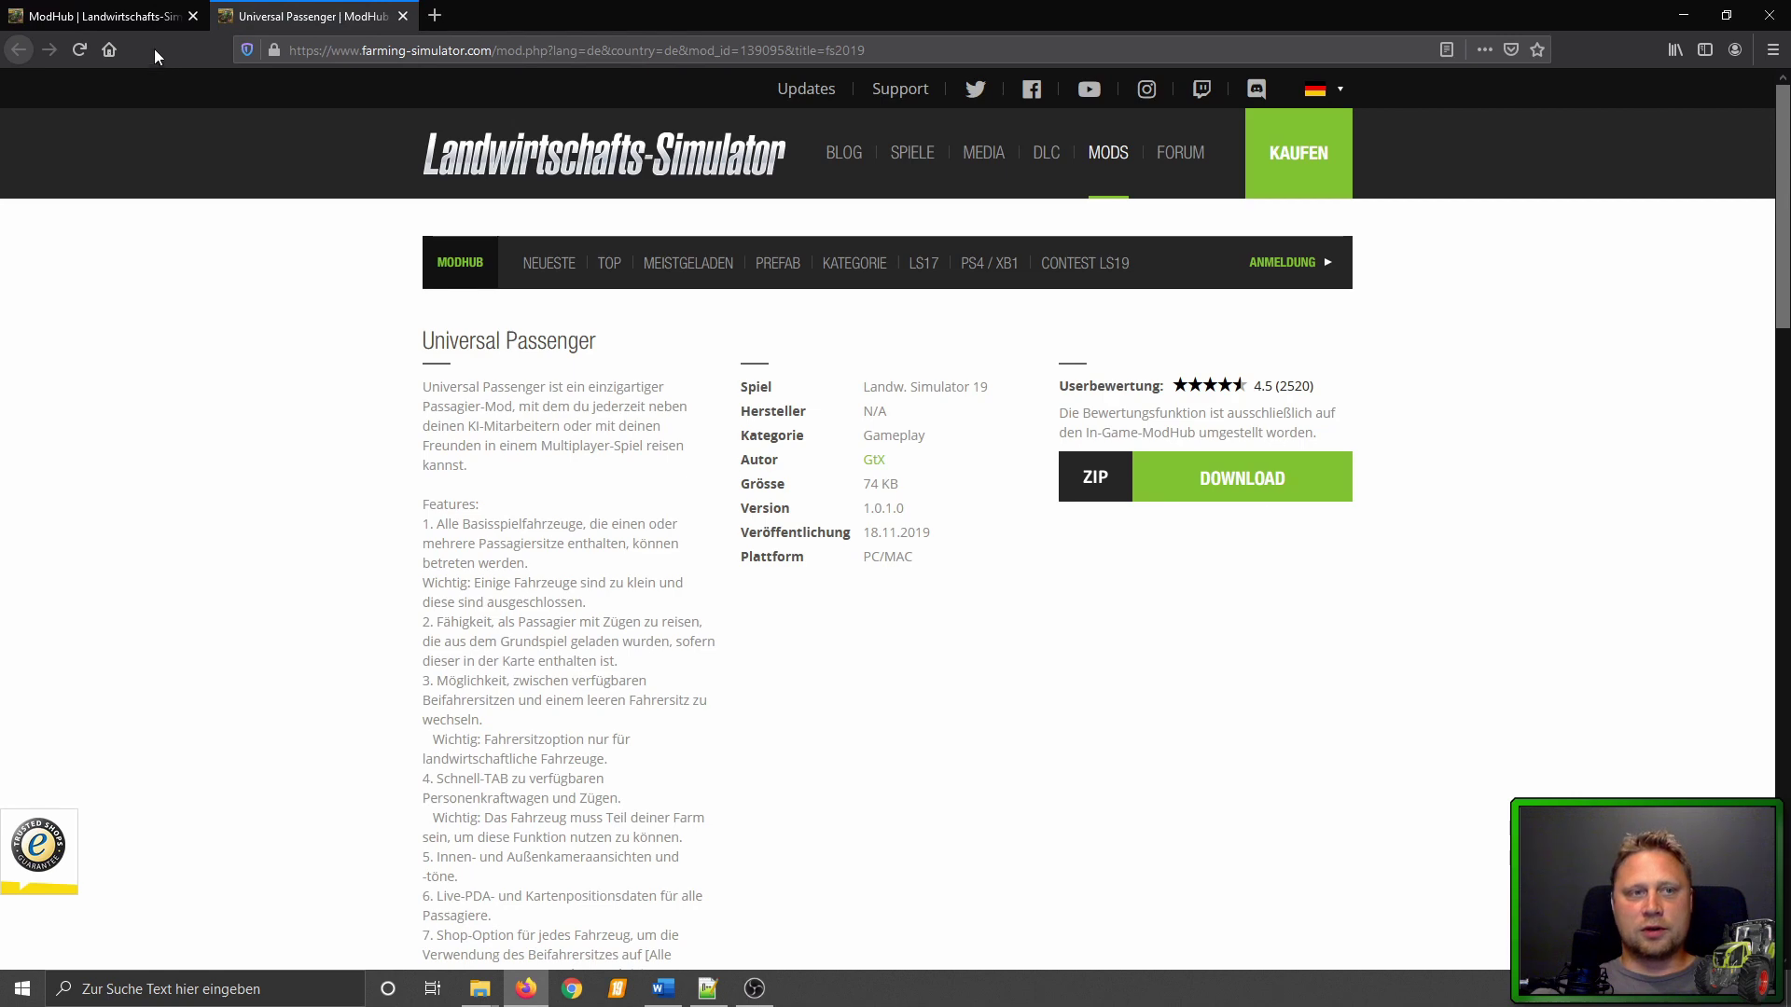
{"action": "left_click", "coordinate": [131, 15]}
Open and review the Vehicles Of ModHub page, then close both tabs and Firefox.
{"action": "right_click", "coordinate": [1238, 635]}
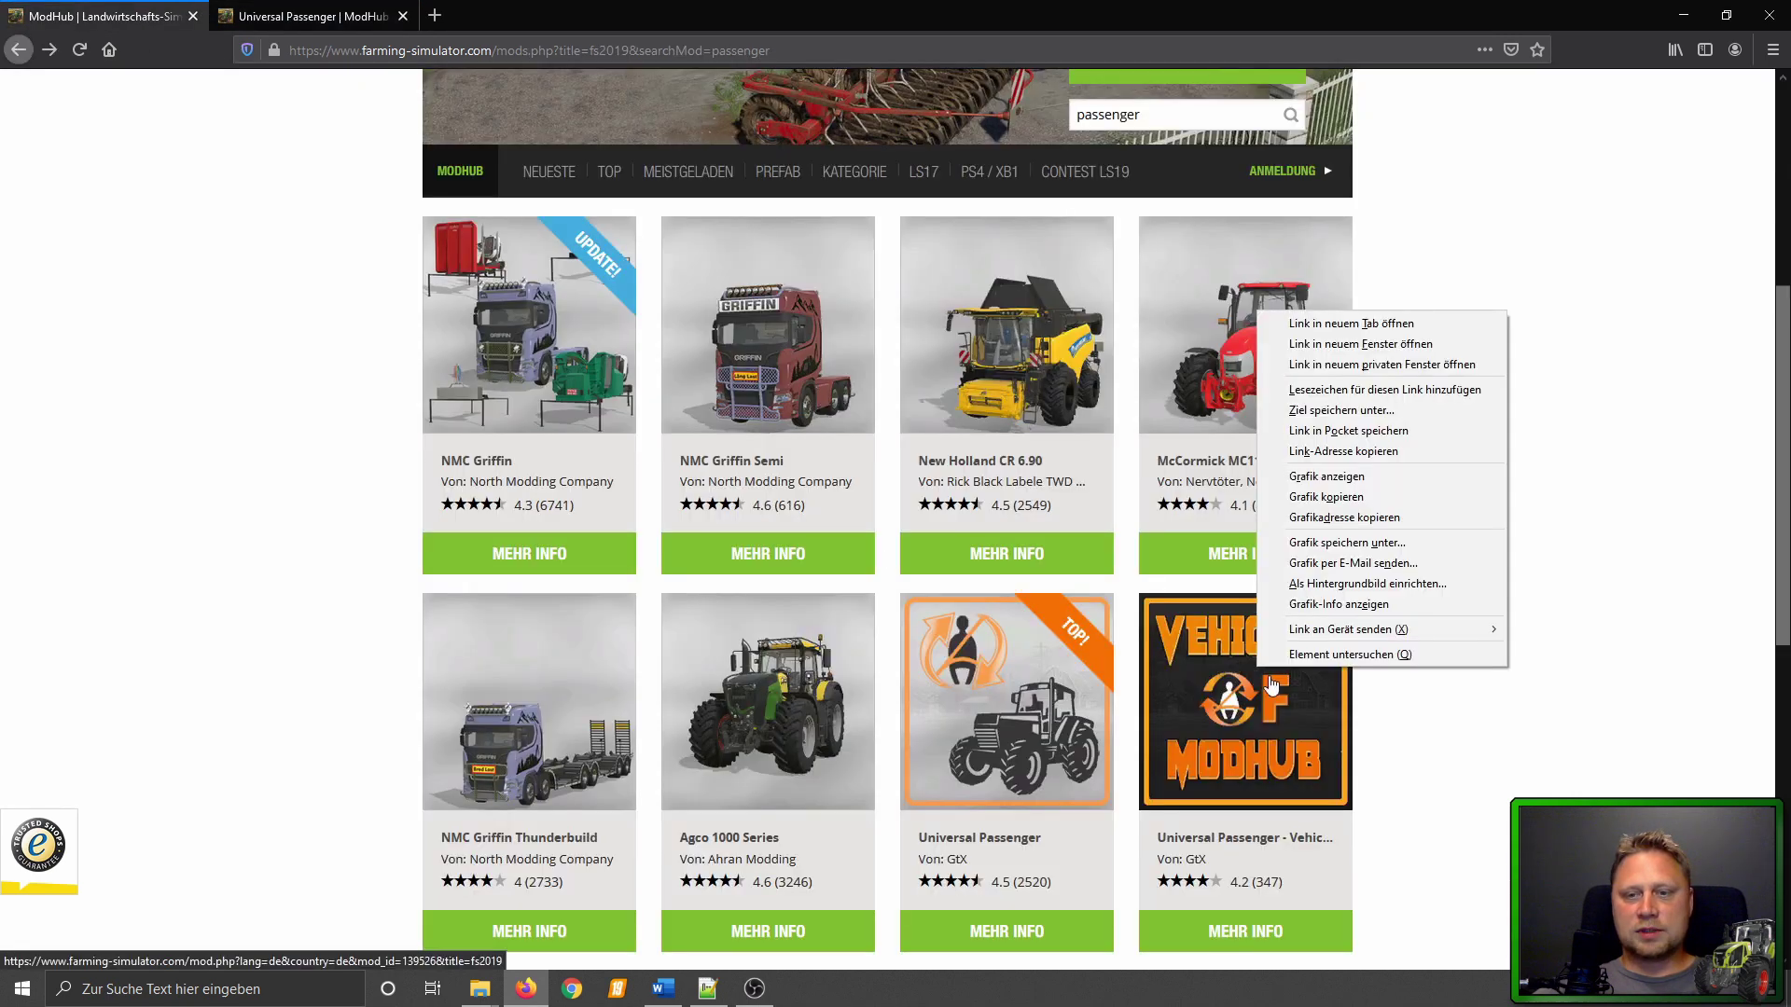
{"action": "left_click", "coordinate": [1367, 321]}
{"action": "left_click", "coordinate": [364, 16]}
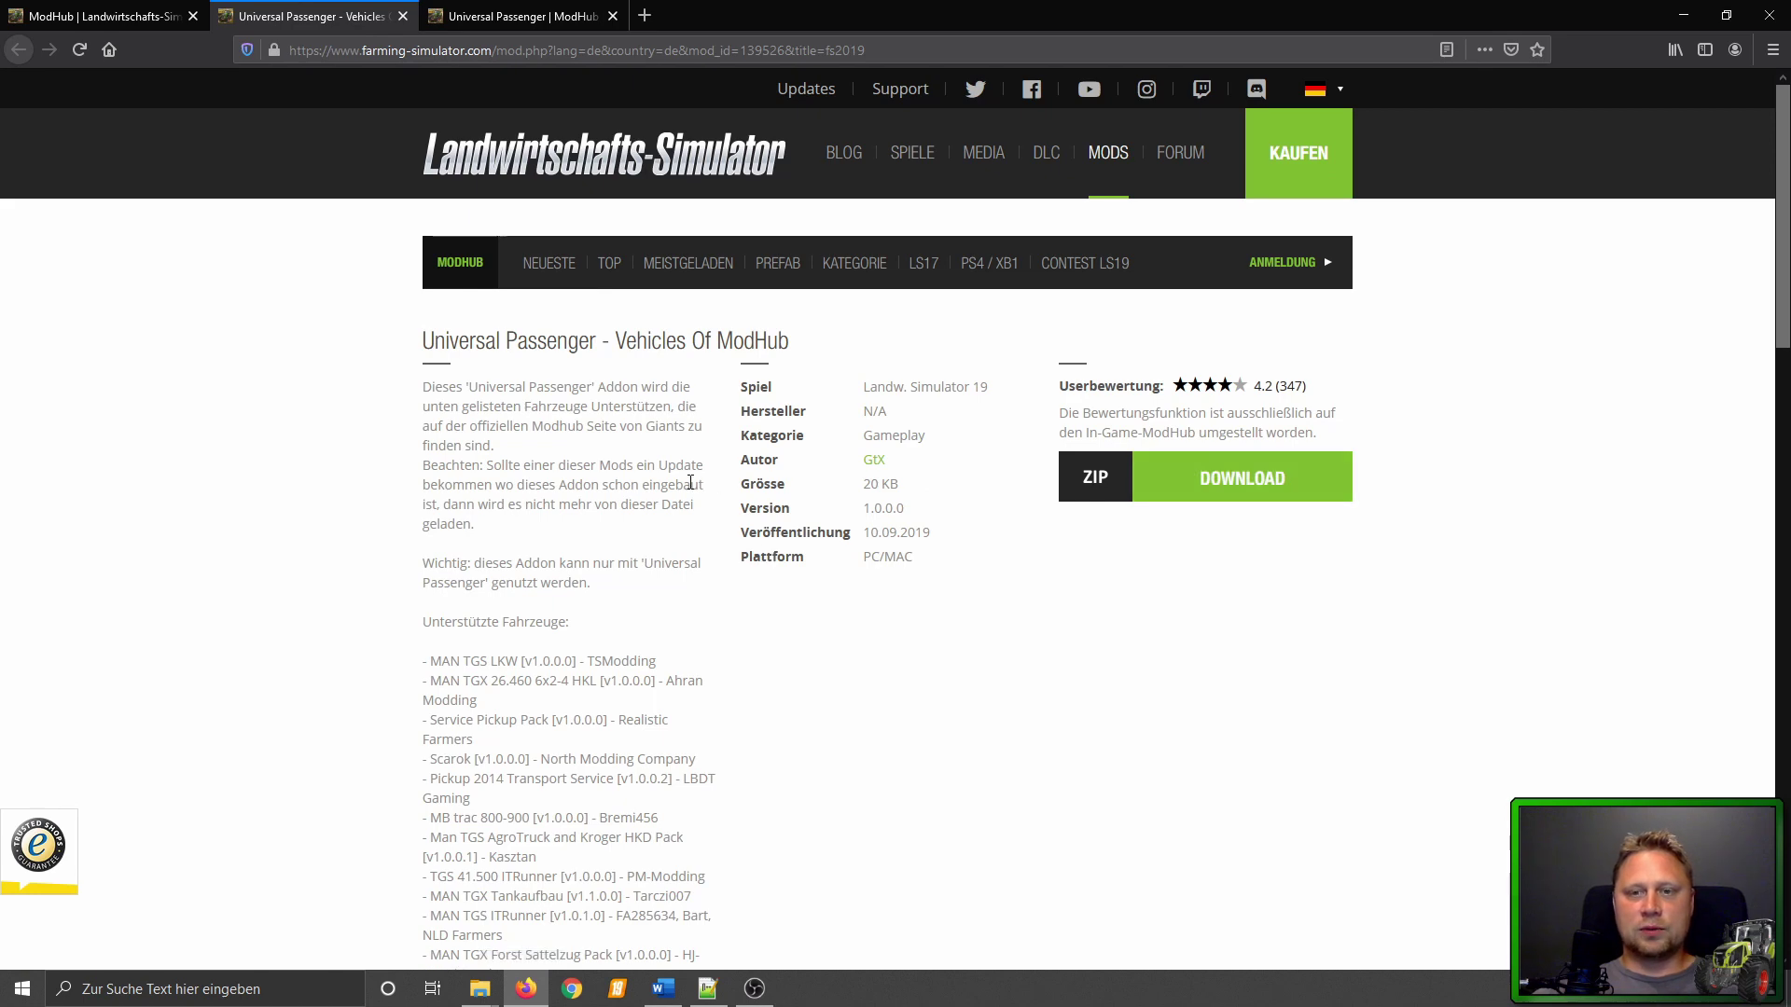
{"action": "left_click", "coordinate": [402, 16]}
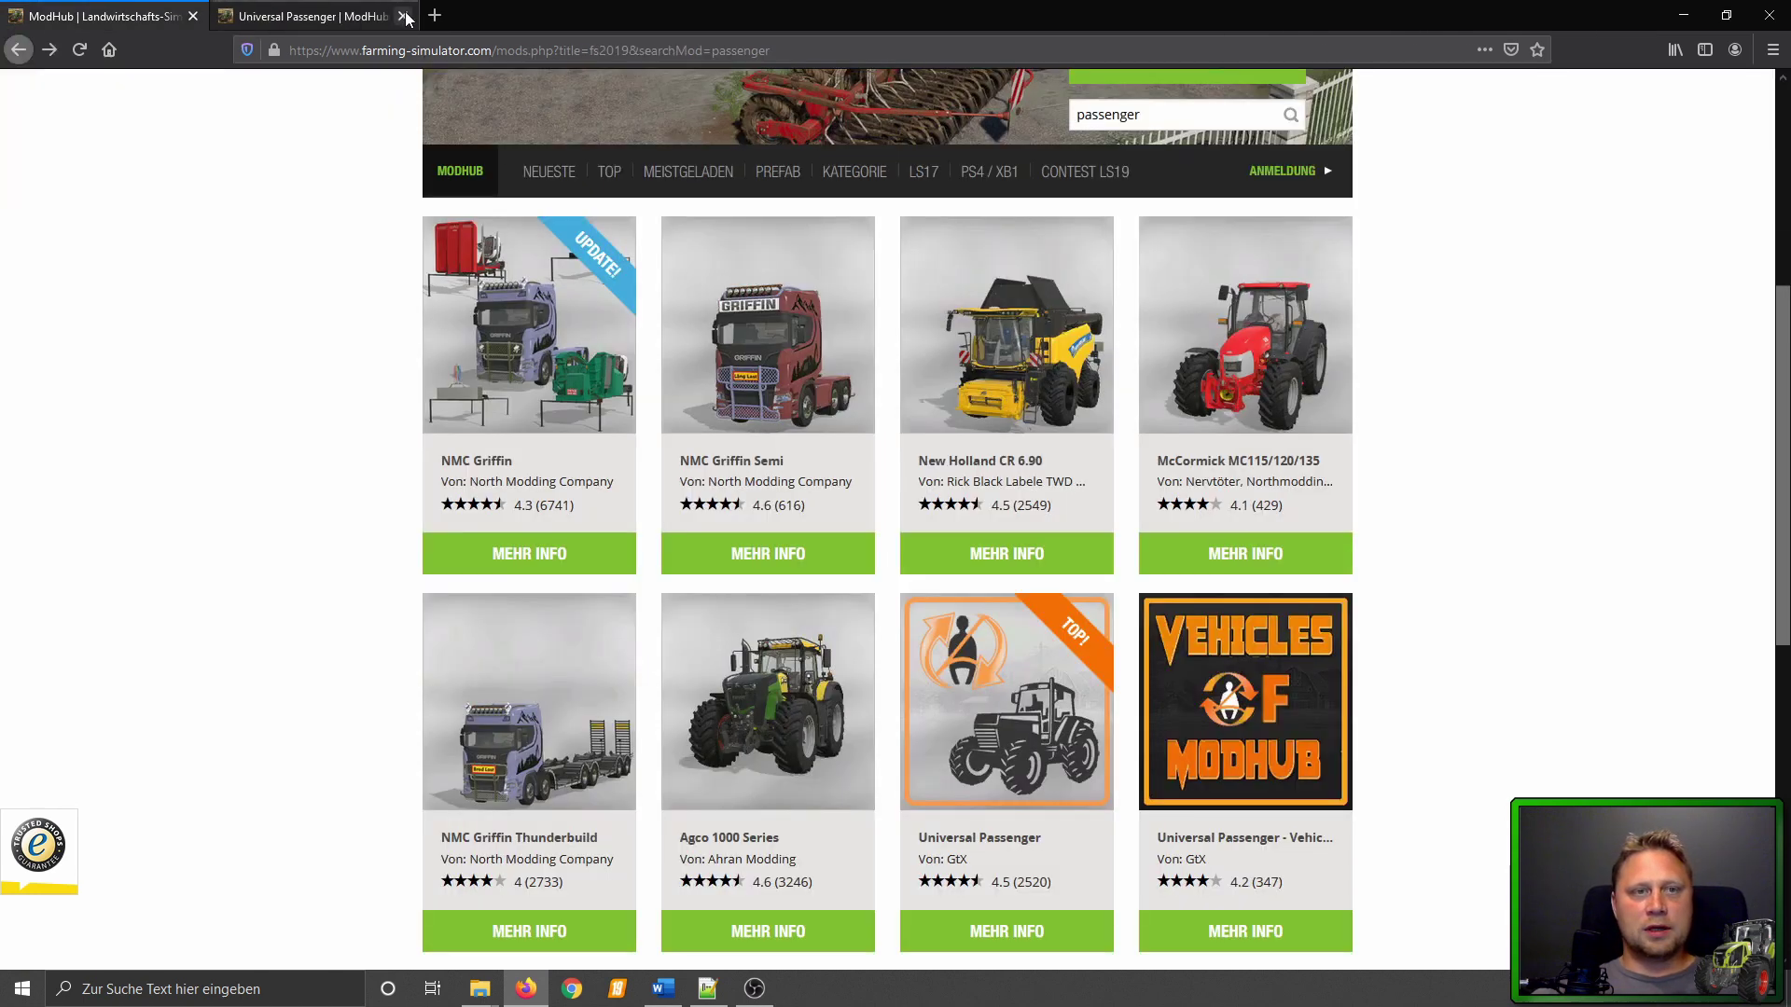
{"action": "left_click", "coordinate": [403, 16]}
{"action": "left_click", "coordinate": [194, 17]}
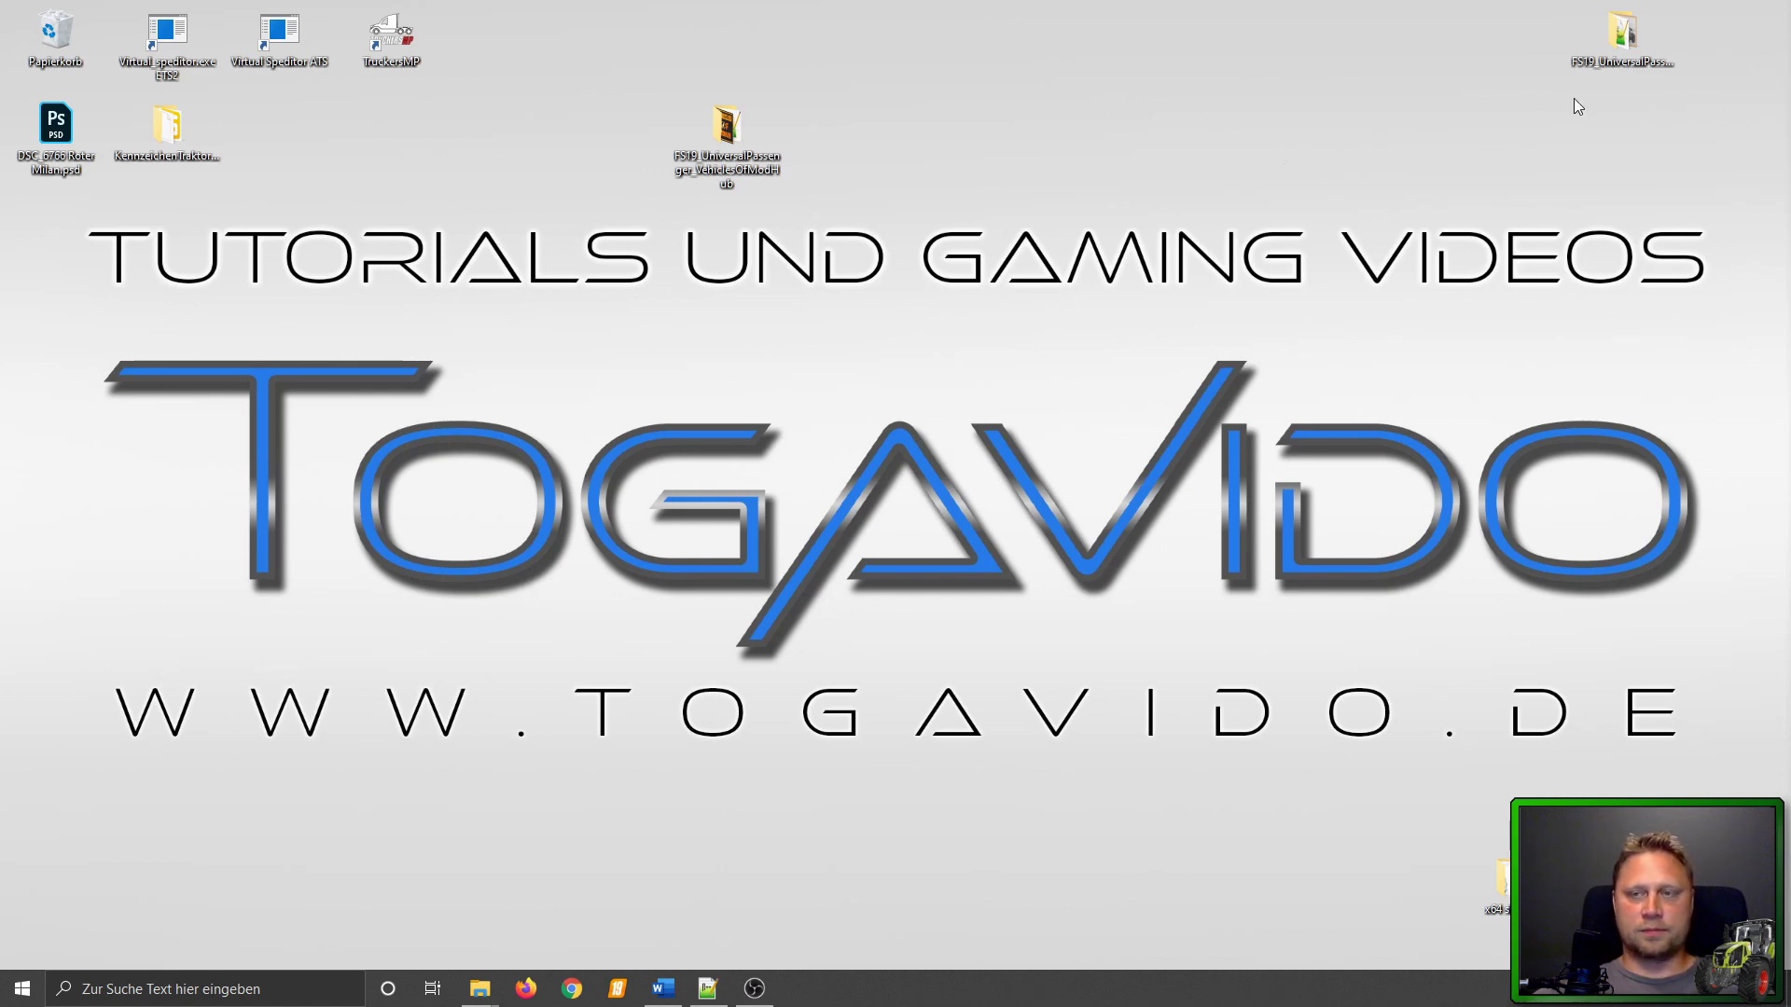
Place the FS19_UniversalPassenger folder window beside the other mod folder.
{"action": "left_click_drag", "start_coordinate": [1616, 35], "coordinate": [839, 130]}
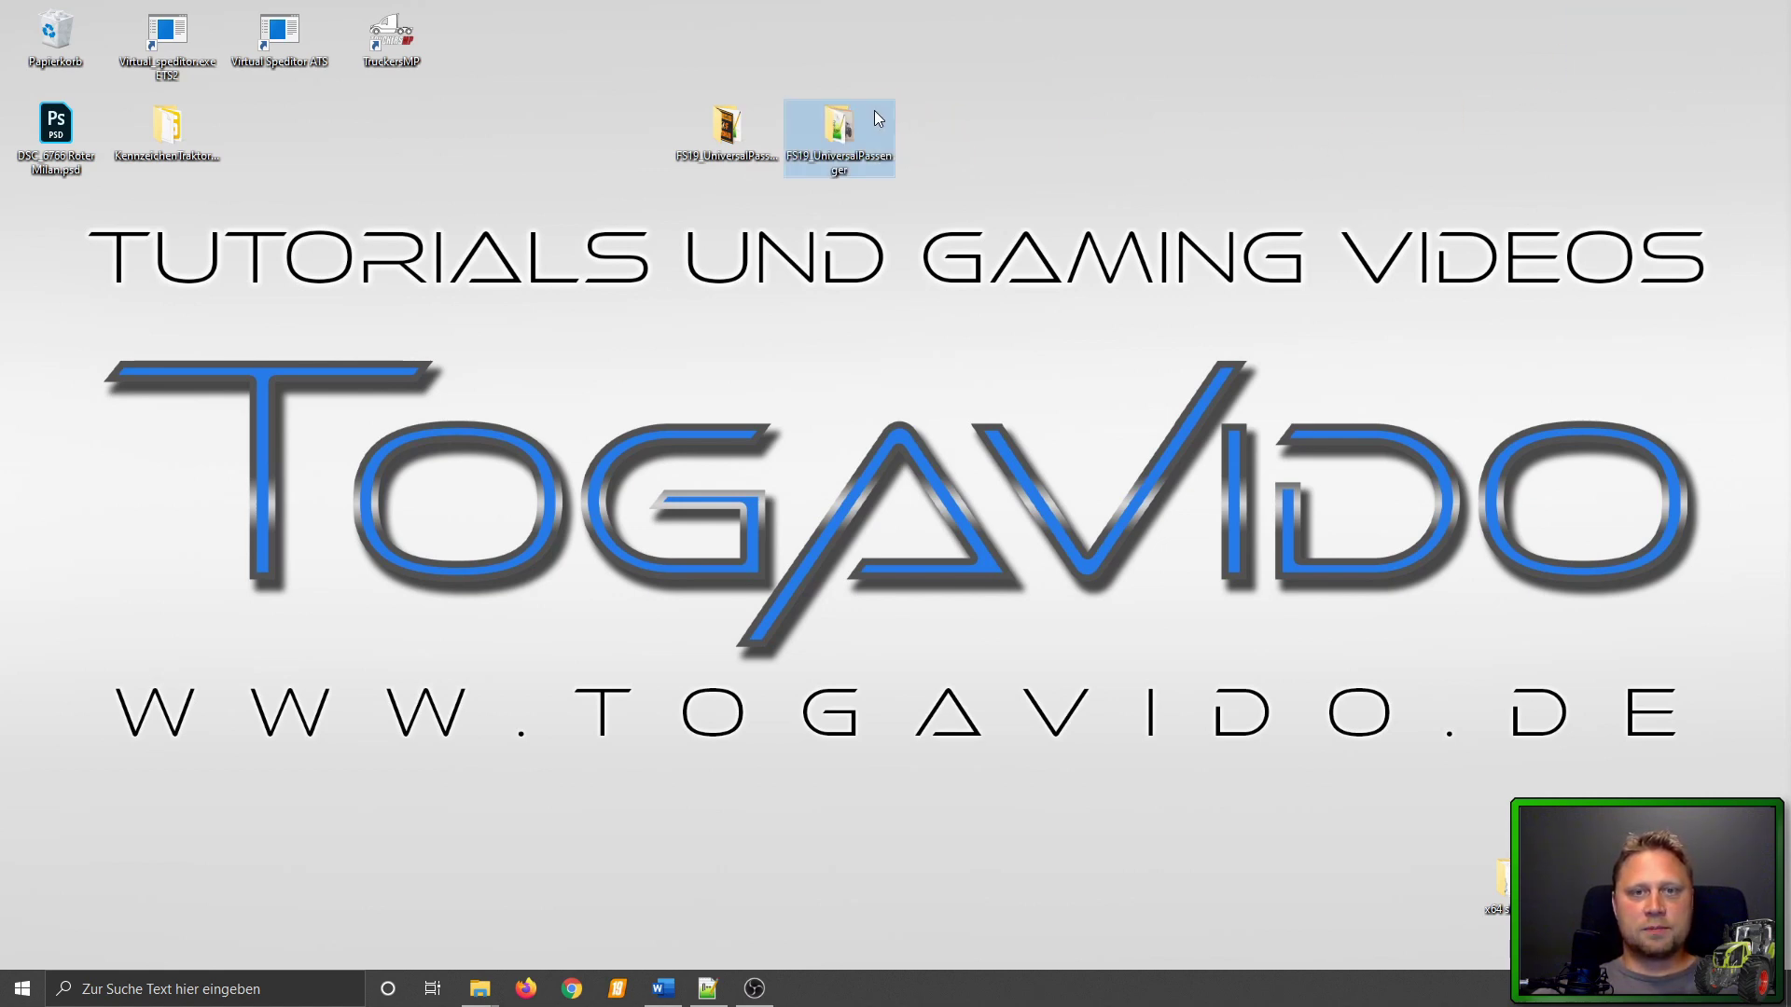
{"action": "left_click", "coordinate": [1015, 130]}
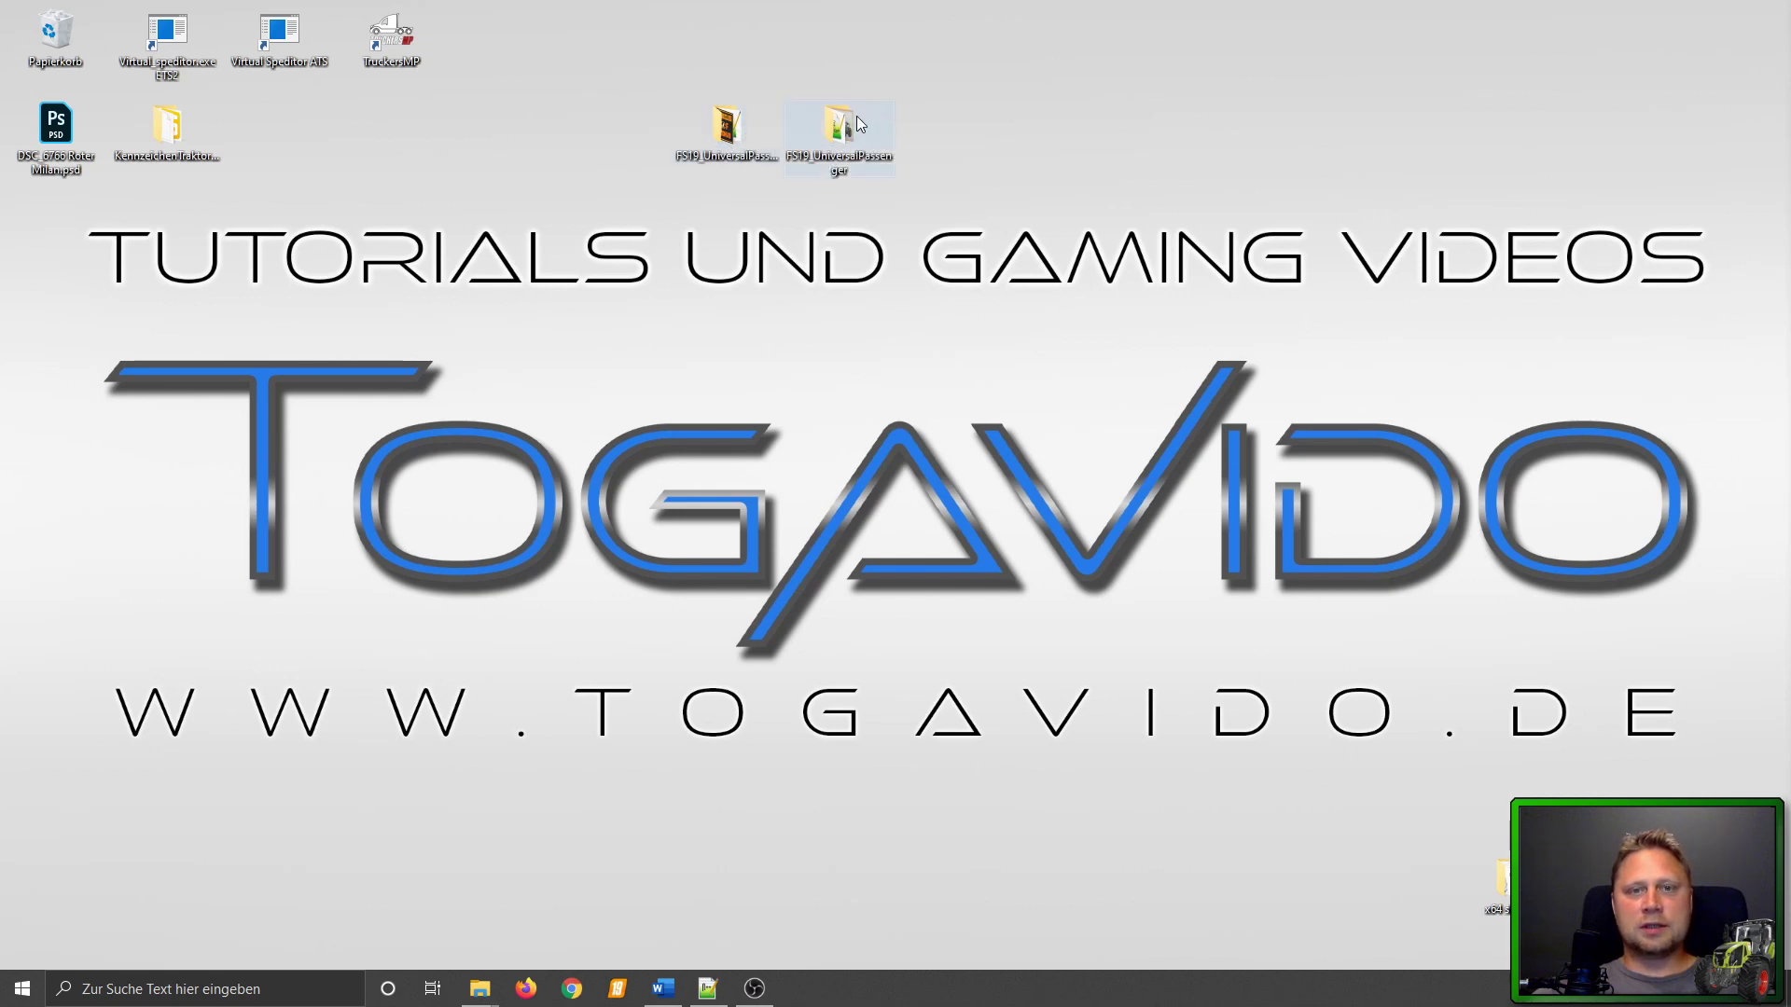
{"action": "left_click", "coordinate": [870, 136]}
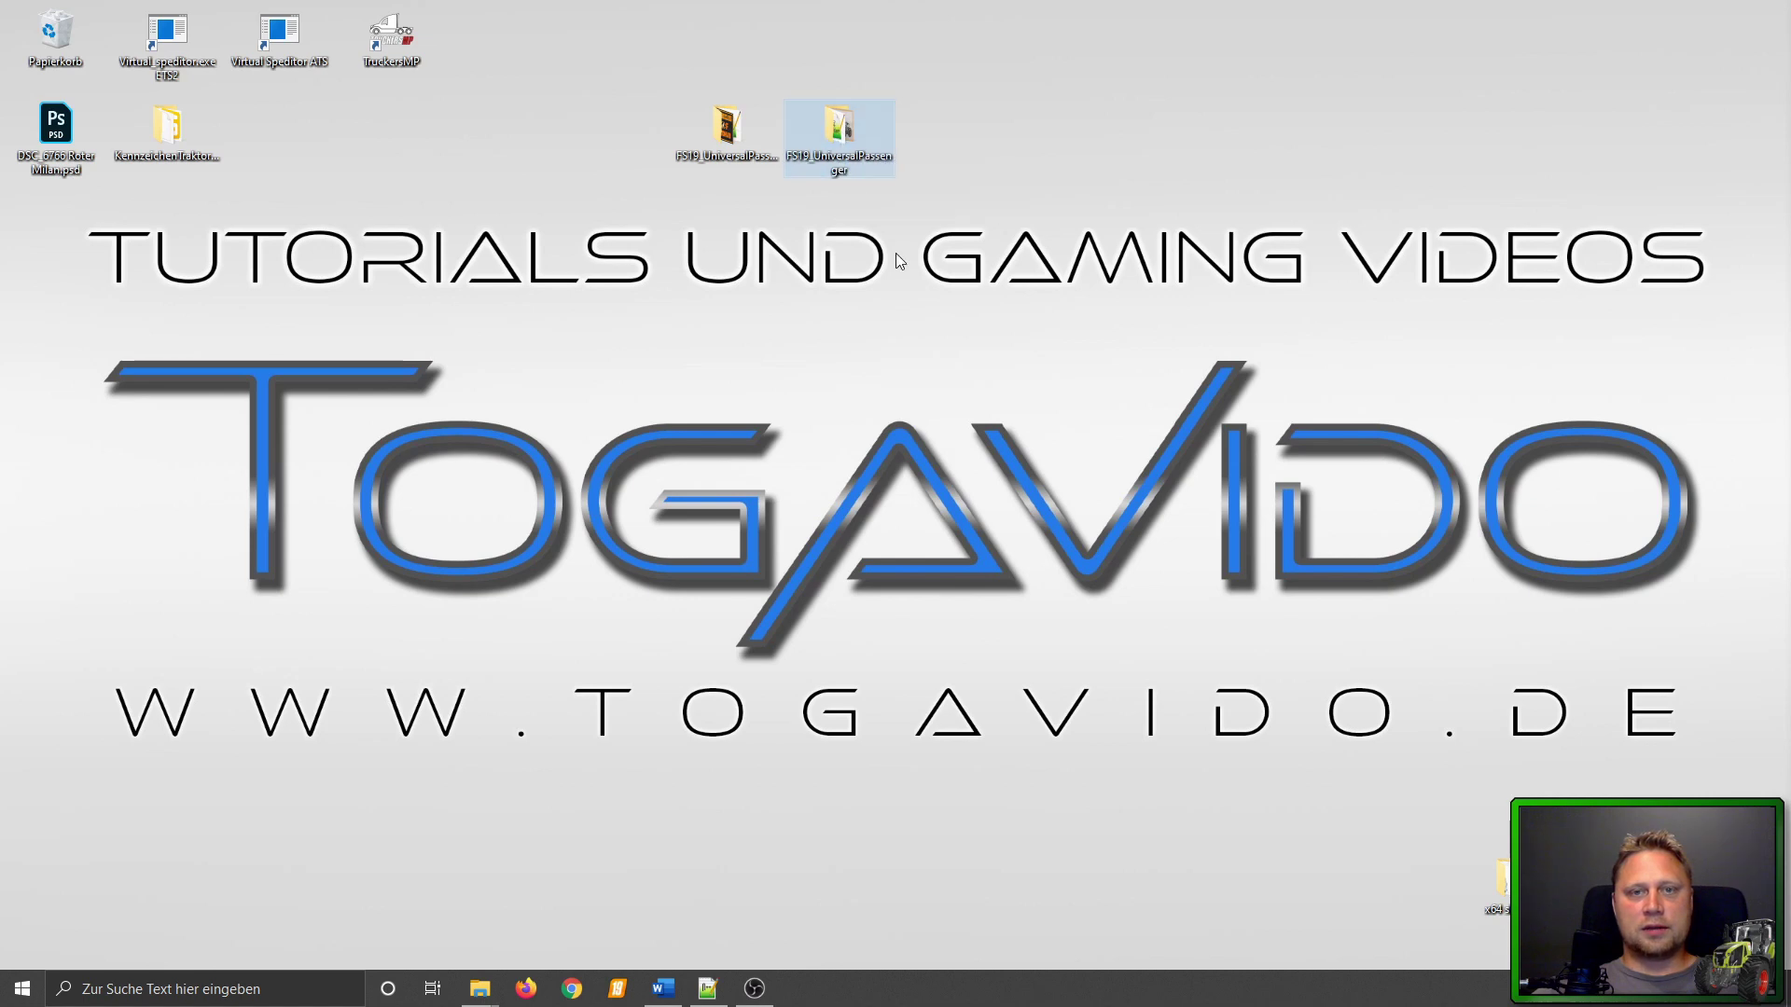
{"action": "left_click", "coordinate": [716, 156]}
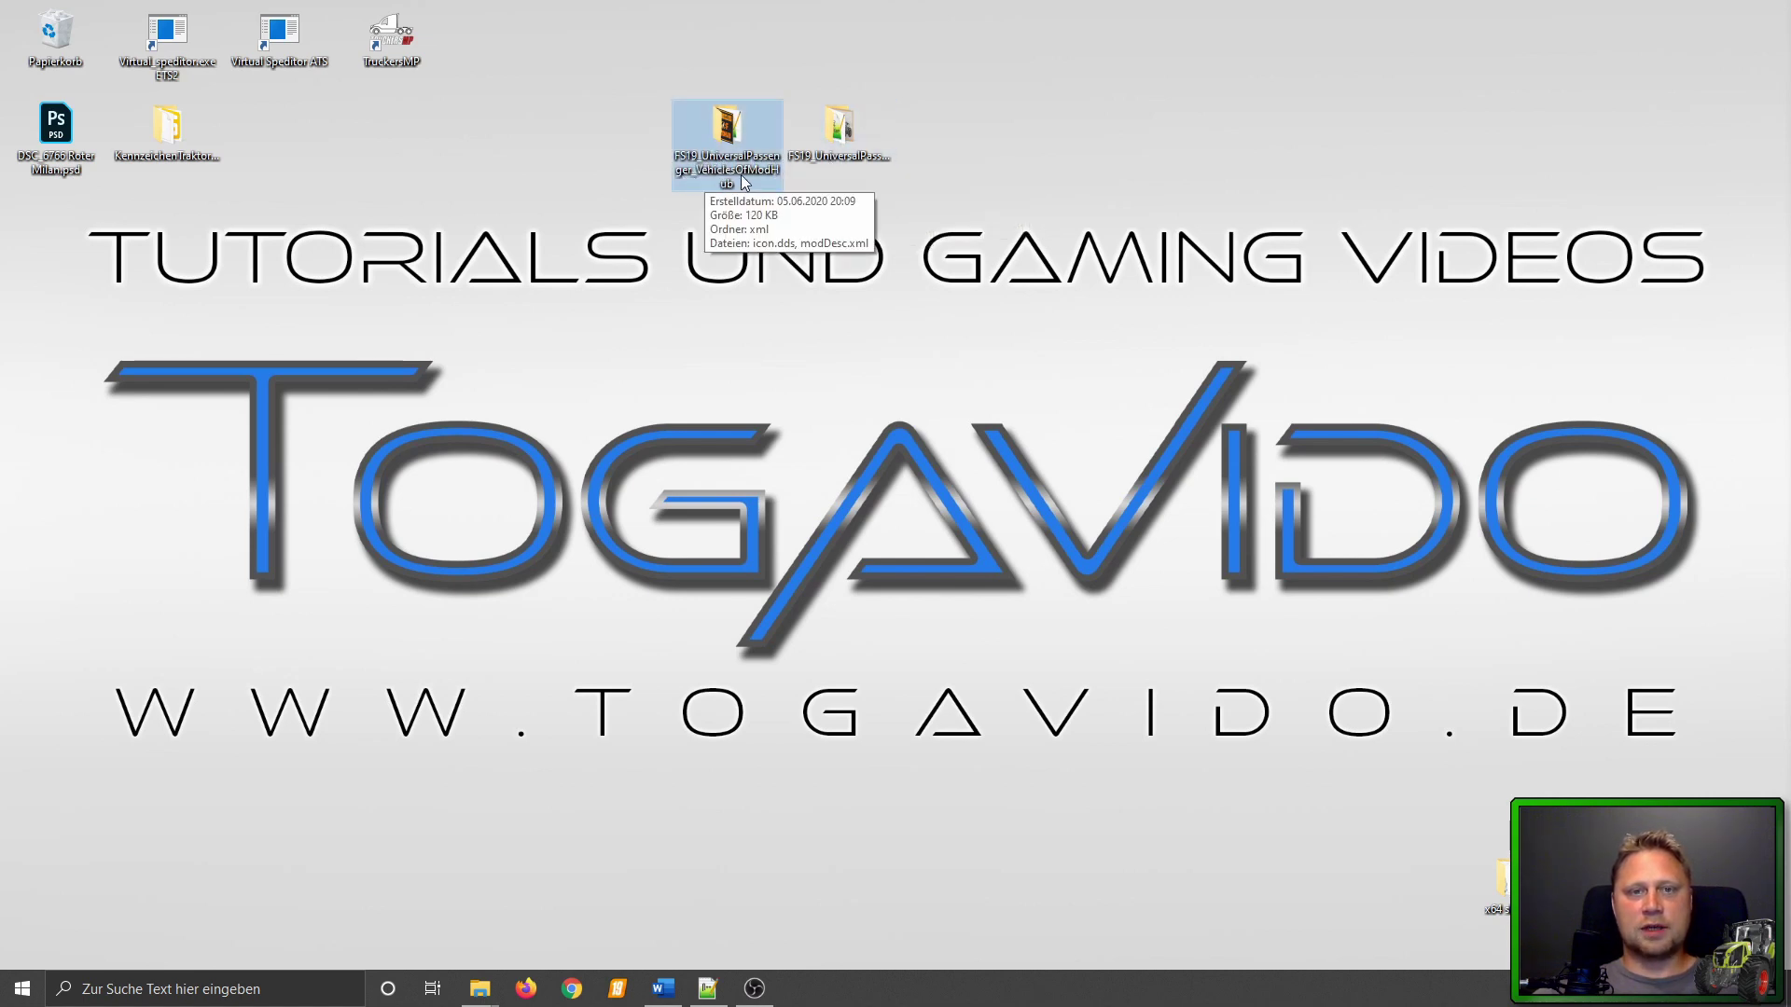
{"action": "left_click", "coordinate": [937, 161]}
{"action": "mouse_move", "coordinate": [729, 159]}
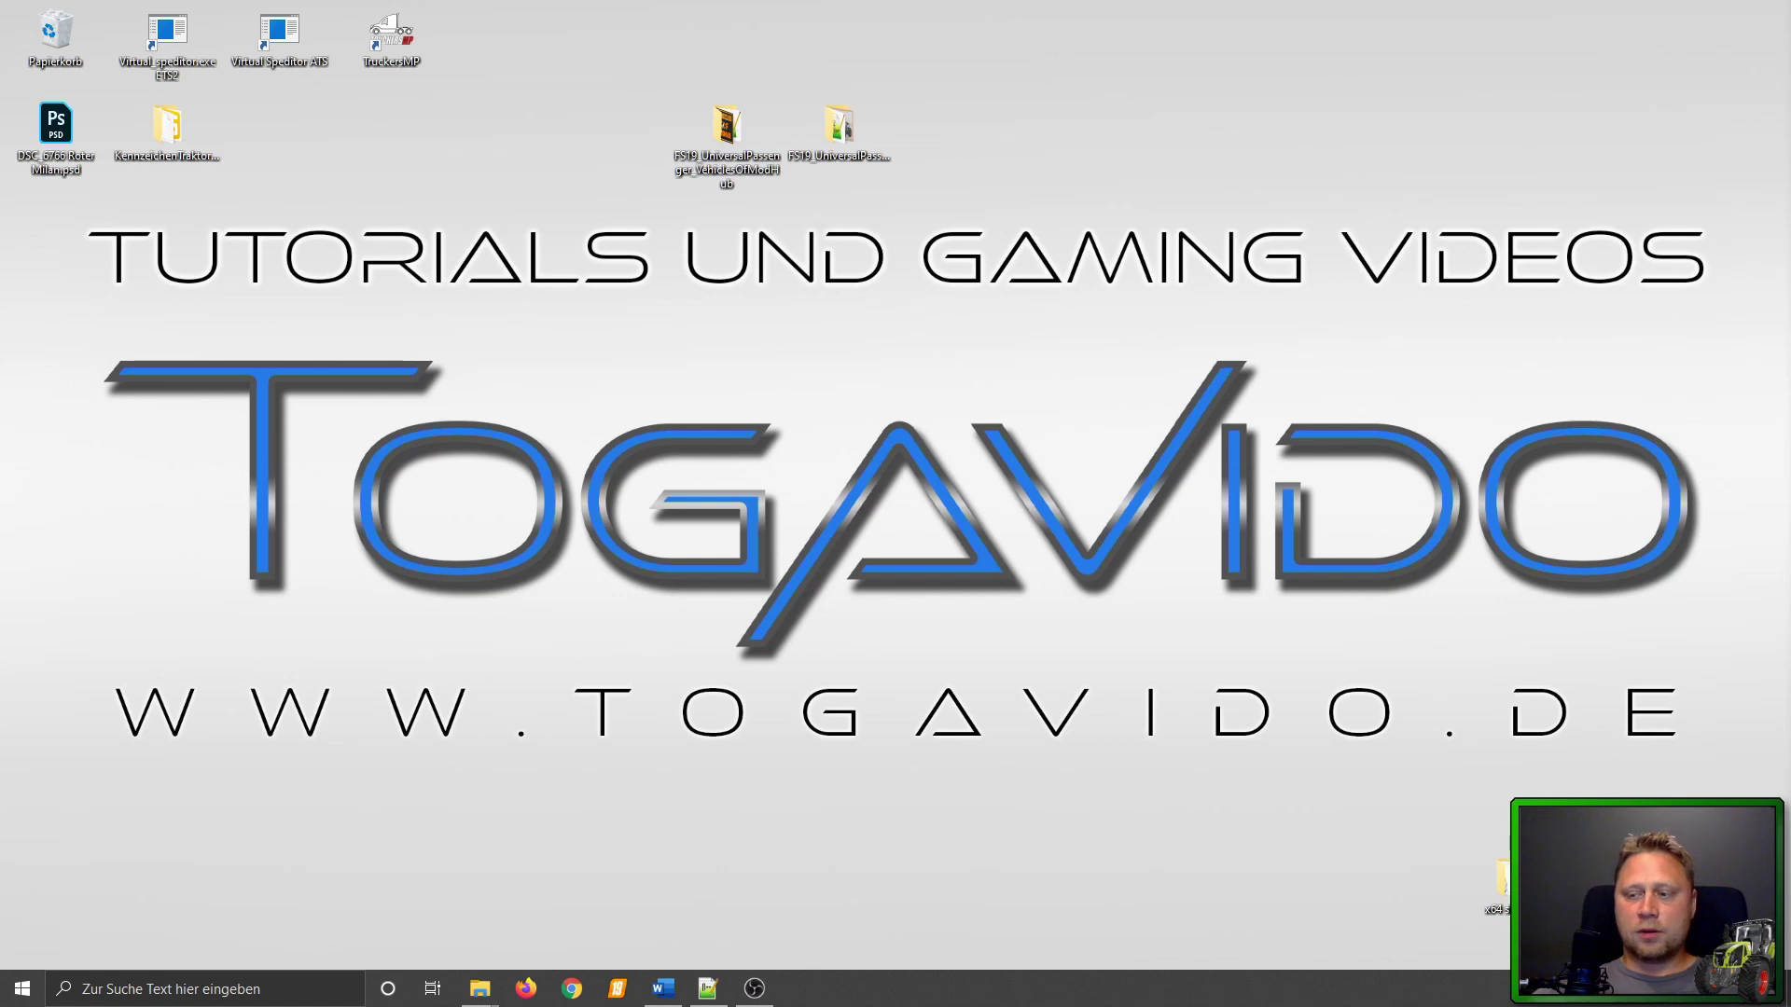
{"action": "left_click", "coordinate": [663, 989]}
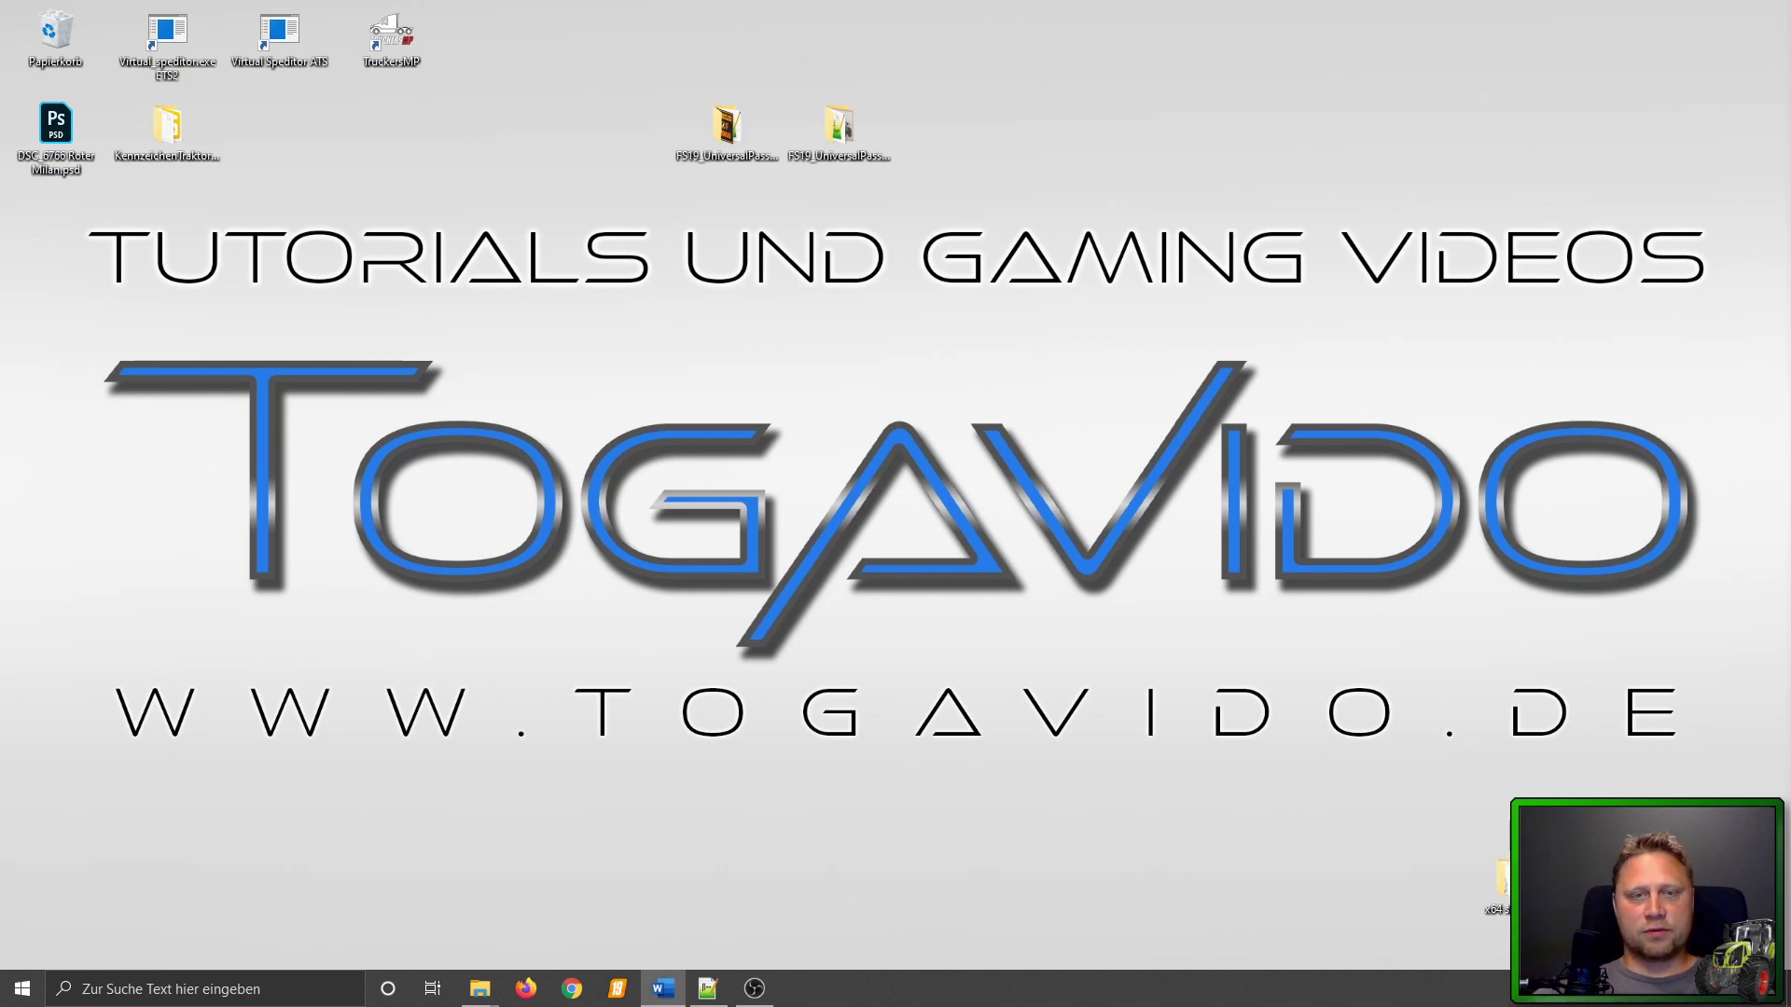
Open the FS19 Universal Passenger add-on folder and its xml subfolder.
{"action": "double_click", "coordinate": [737, 131]}
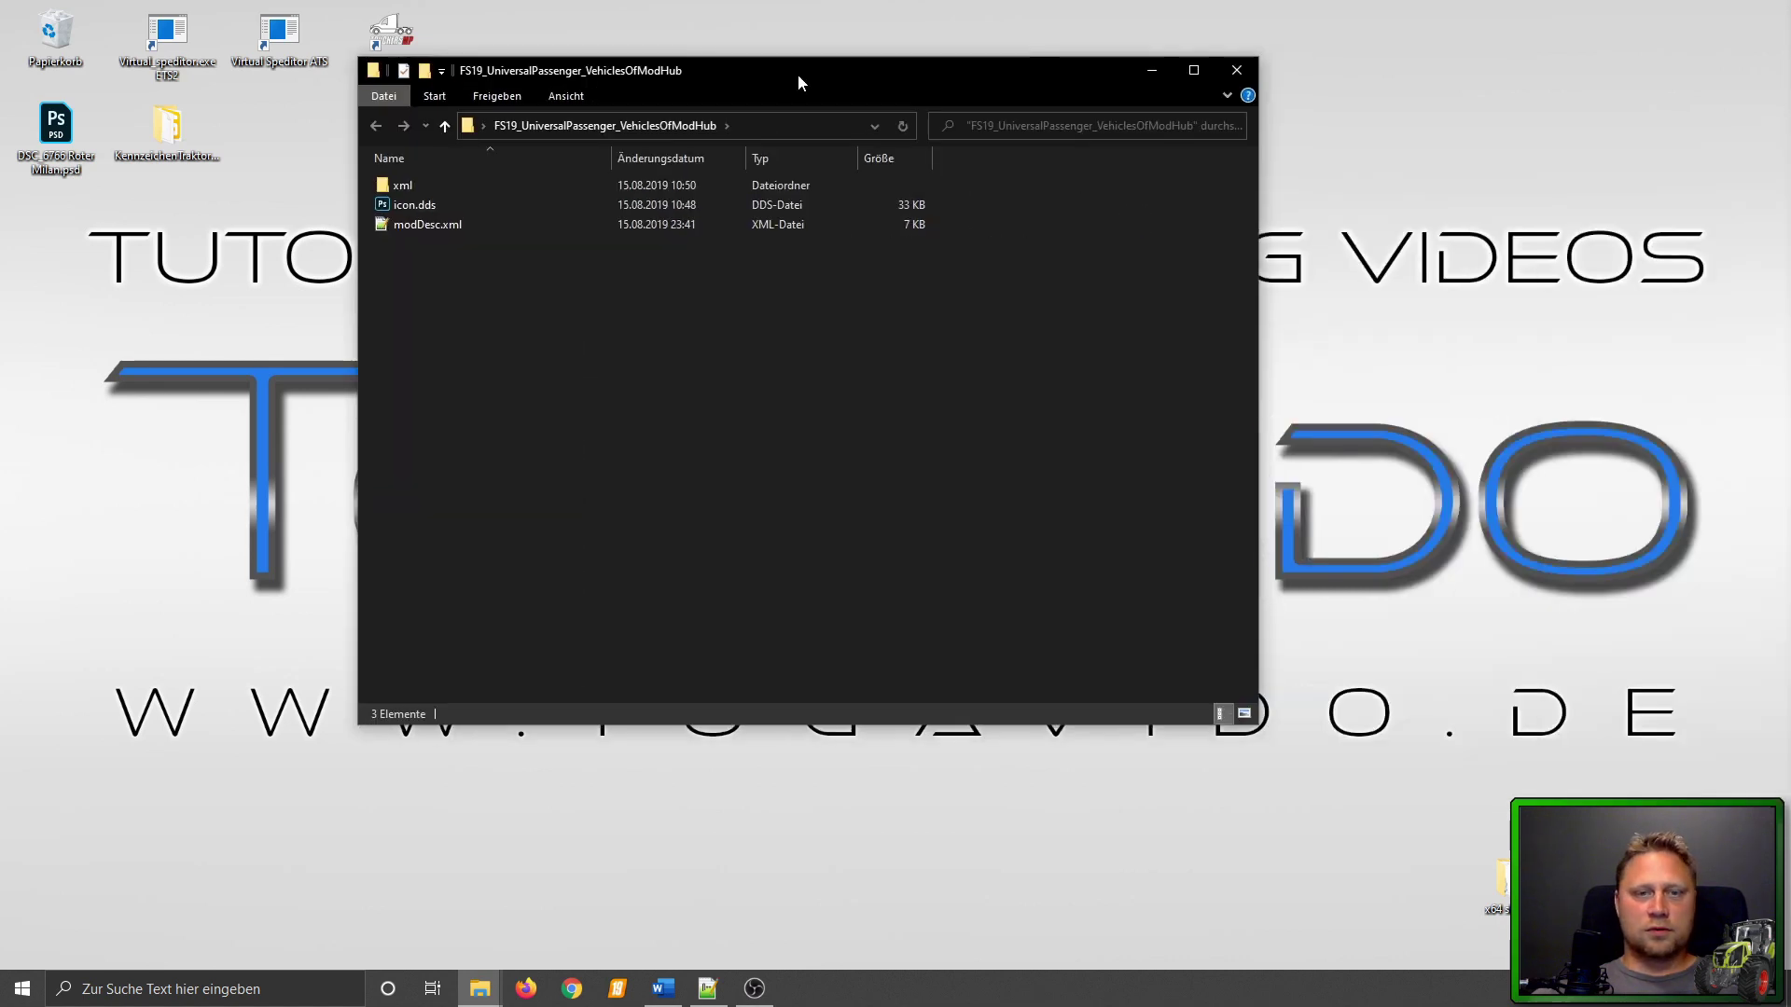
{"action": "left_click_drag", "start_coordinate": [797, 74], "coordinate": [869, 149]}
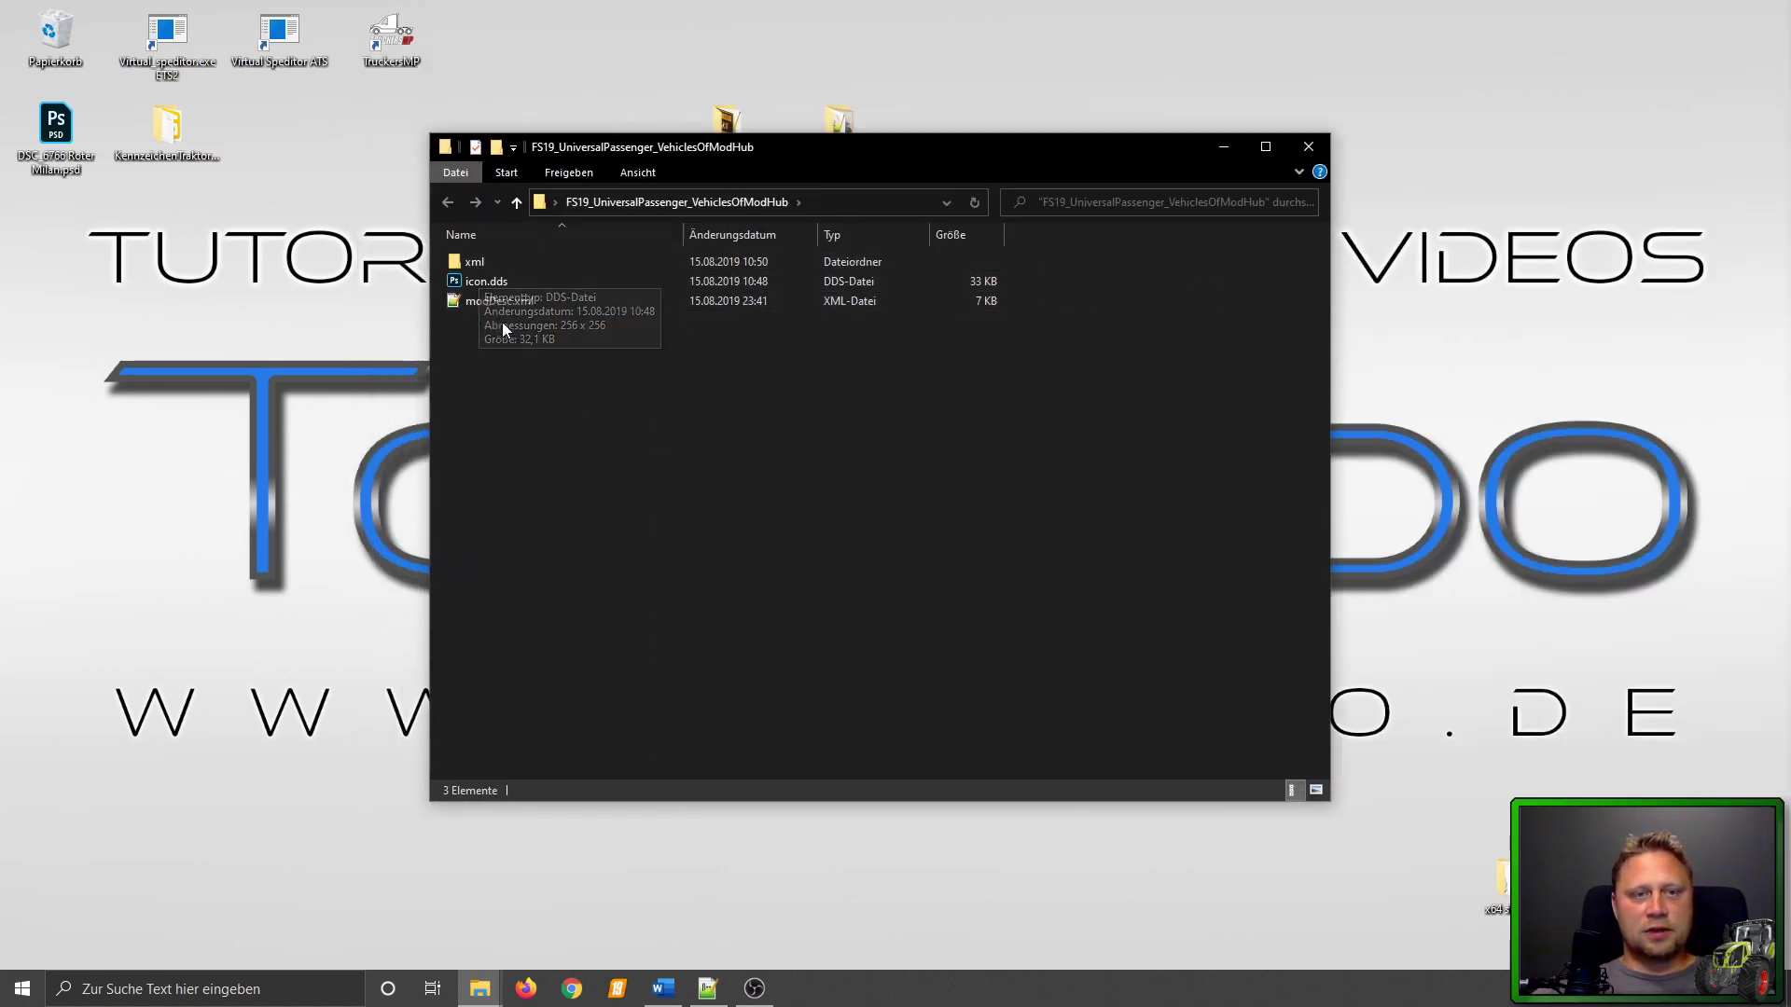
{"action": "double_click", "coordinate": [472, 261]}
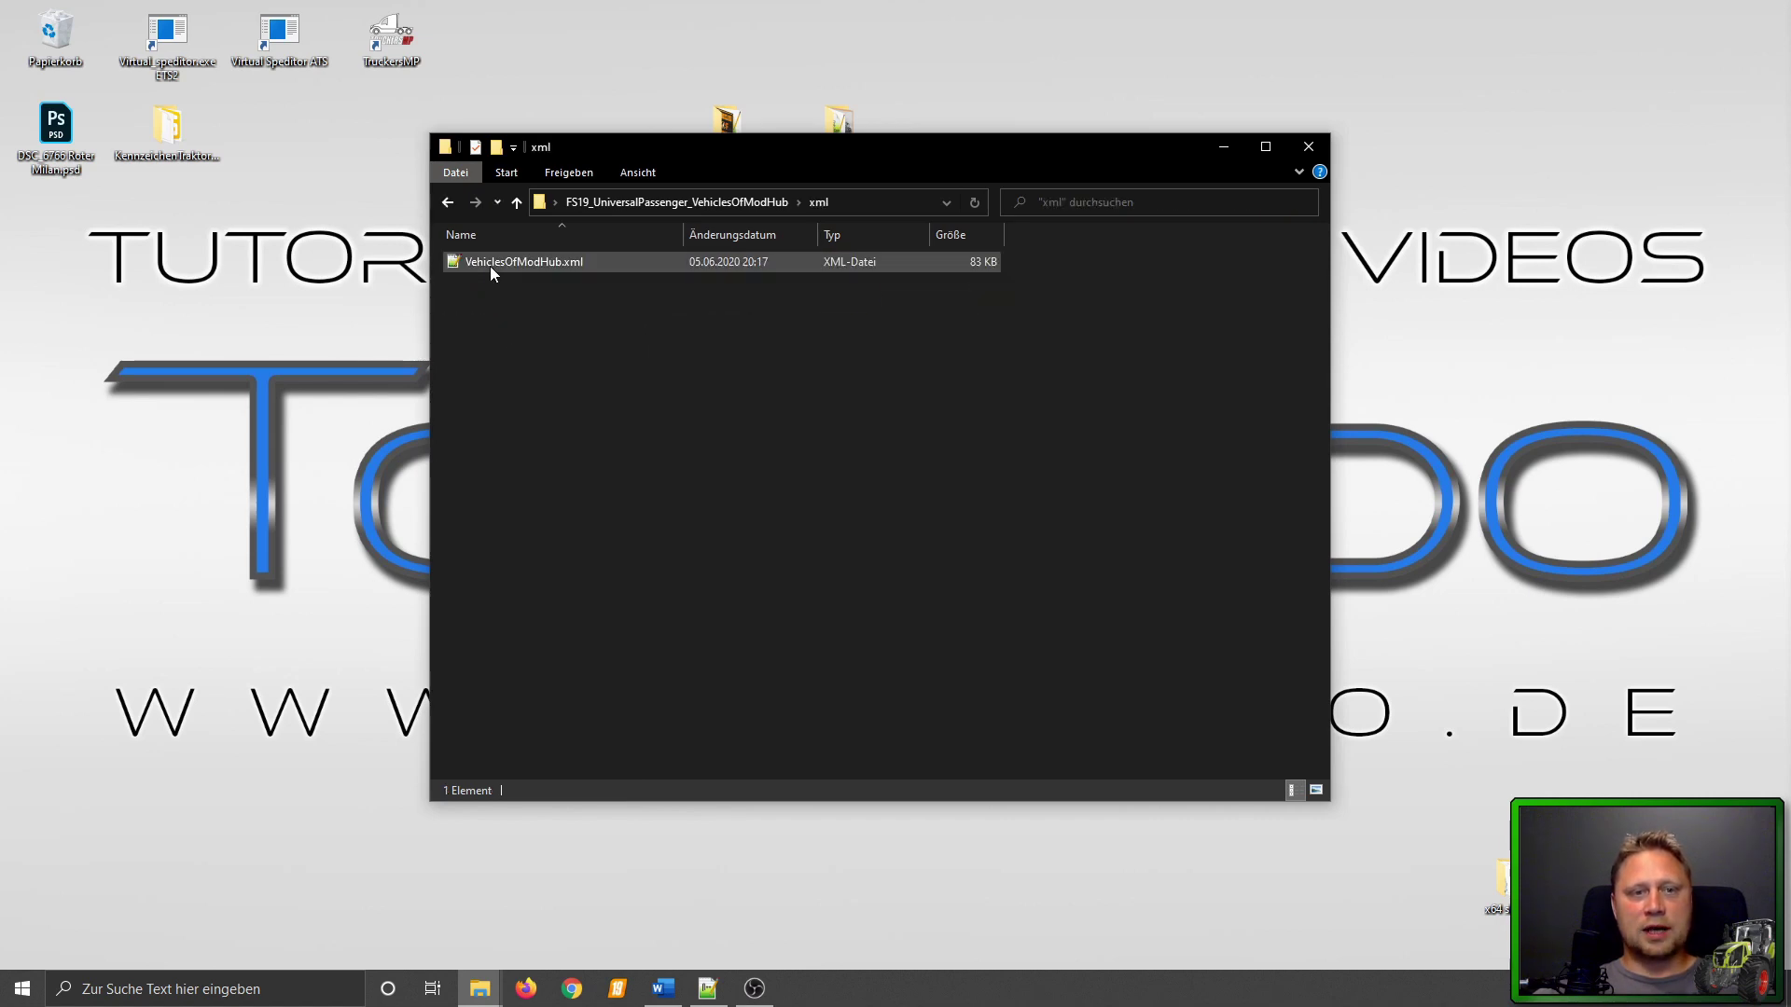
Open the add-on's modDesc.xml, select the universalPassenger entry on line 142, and close Notepad++.
{"action": "key", "text": "alt+Left"}
{"action": "double_click", "coordinate": [488, 302]}
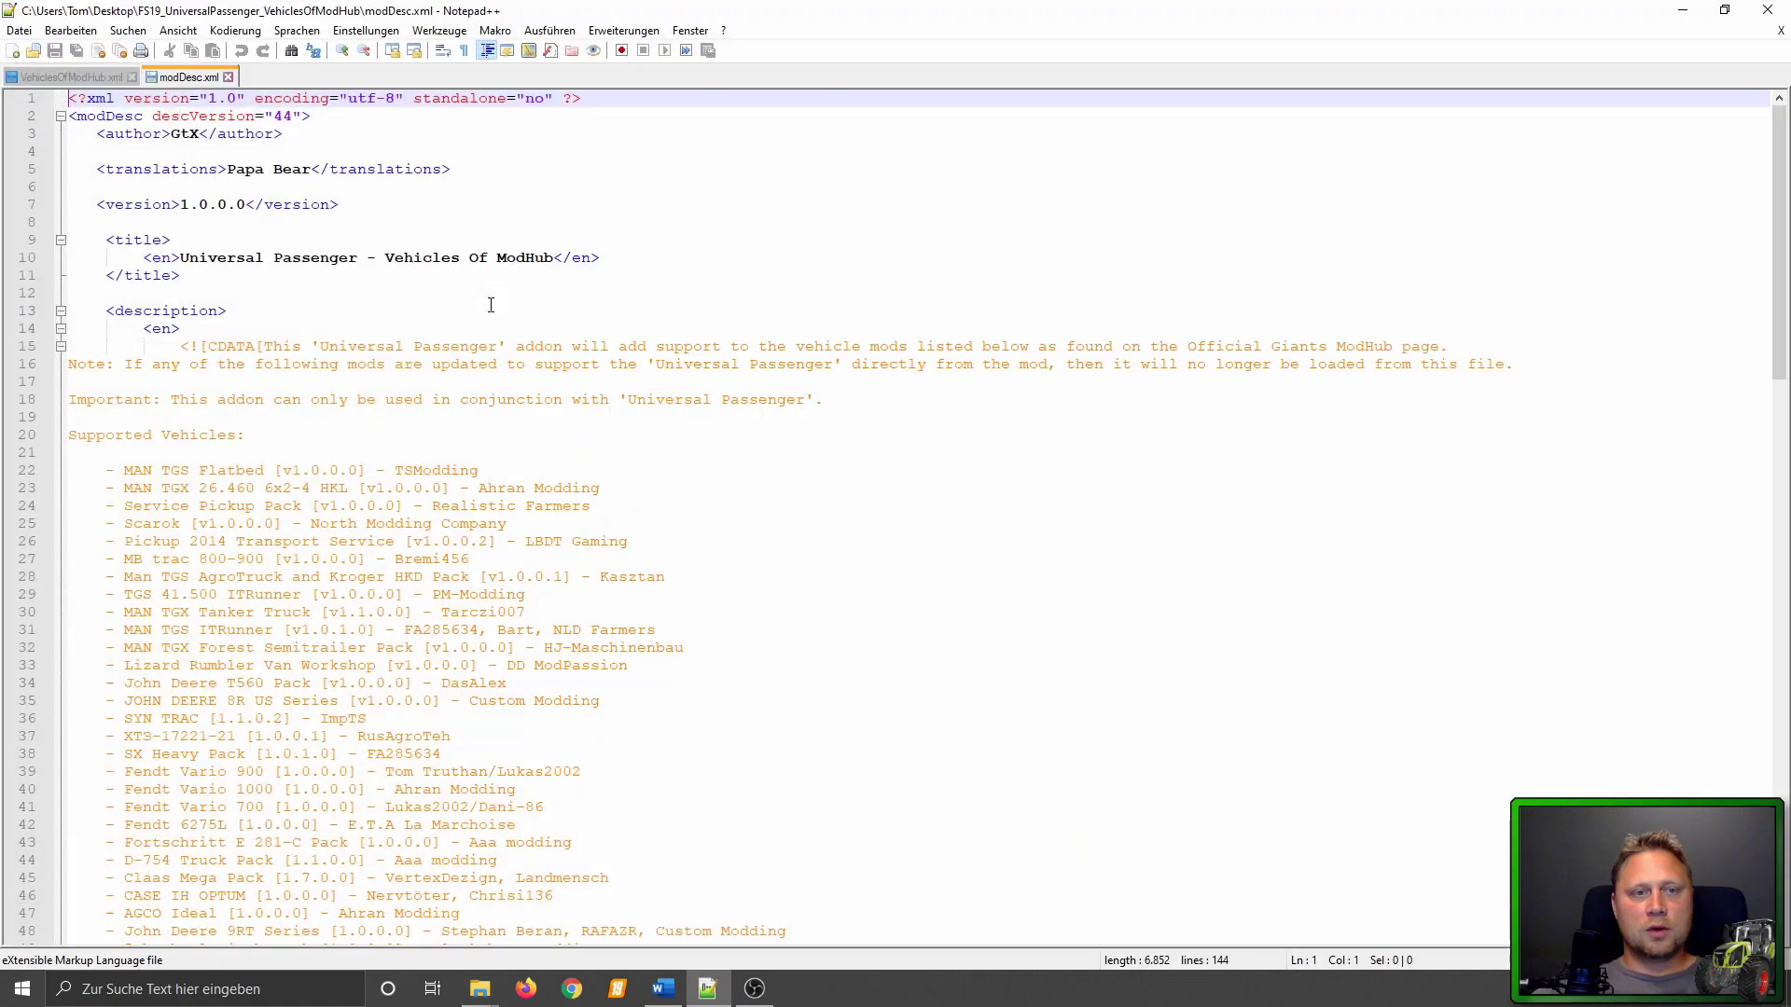
{"action": "scroll", "coordinate": [520, 756], "scroll_direction": "down", "scroll_amount": 13}
{"action": "scroll", "coordinate": [520, 756], "scroll_direction": "down", "scroll_amount": 7}
{"action": "scroll", "coordinate": [520, 756], "scroll_direction": "down", "scroll_amount": 10}
{"action": "scroll", "coordinate": [521, 756], "scroll_direction": "down", "scroll_amount": 2}
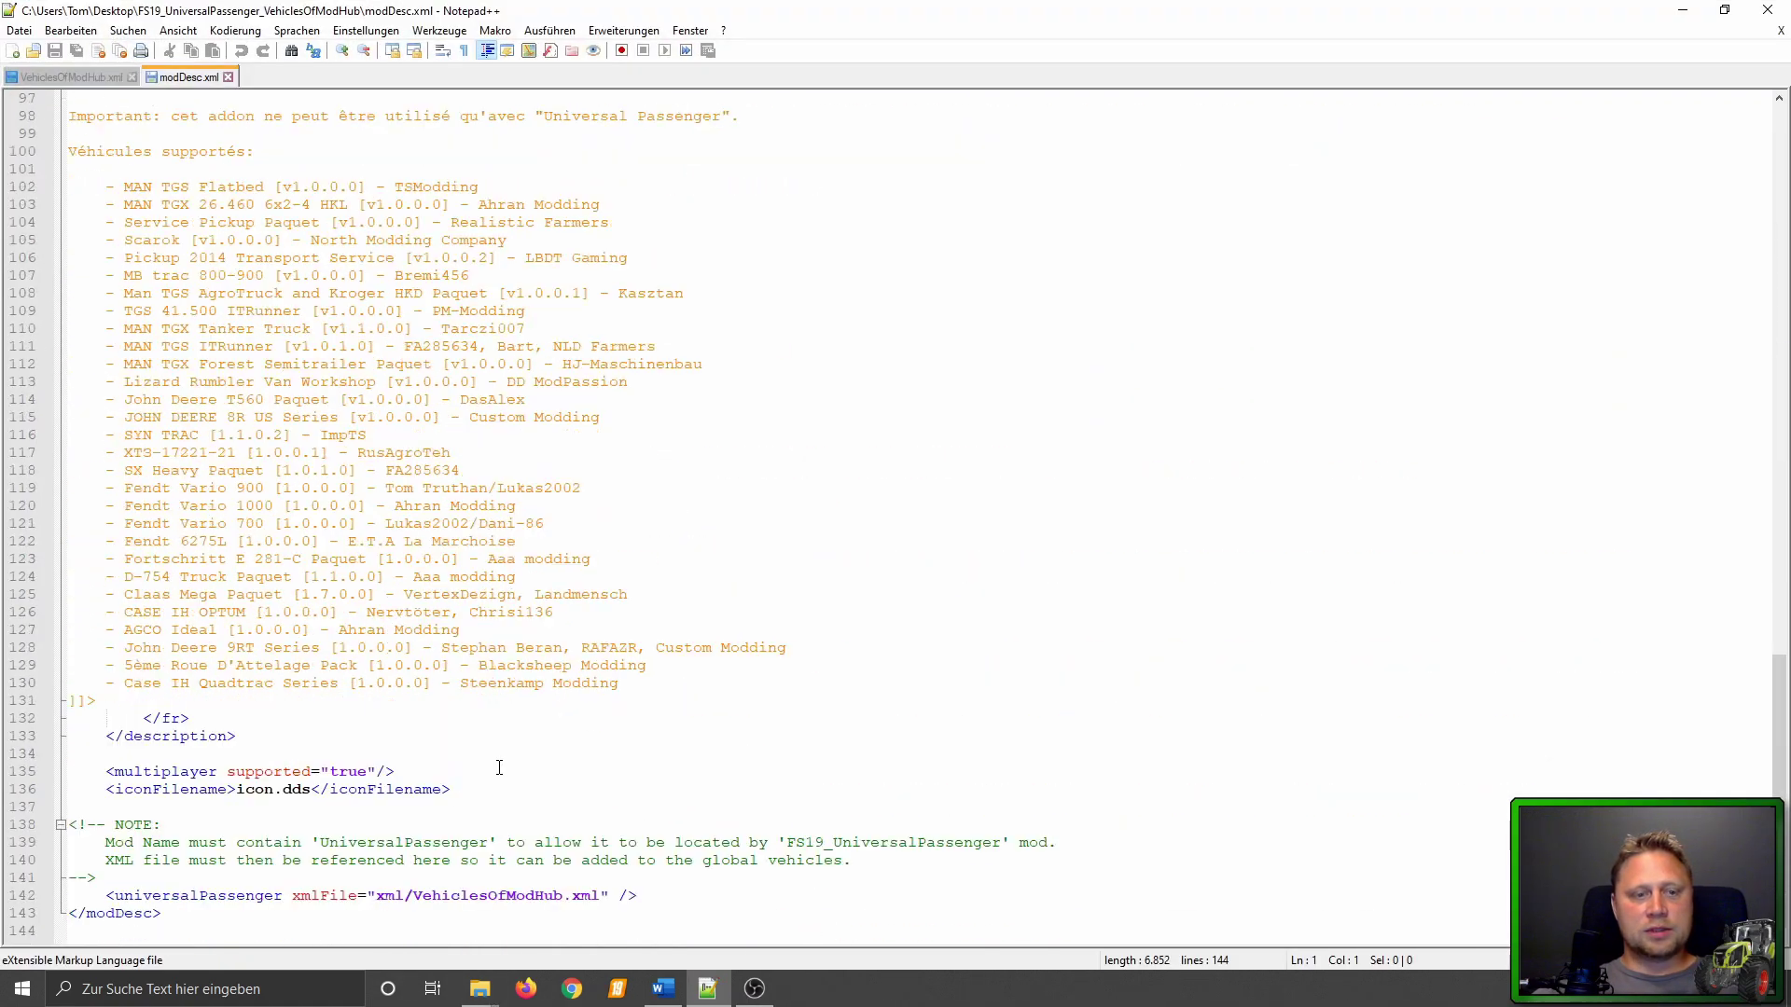
{"action": "left_click_drag", "start_coordinate": [104, 895], "coordinate": [638, 895]}
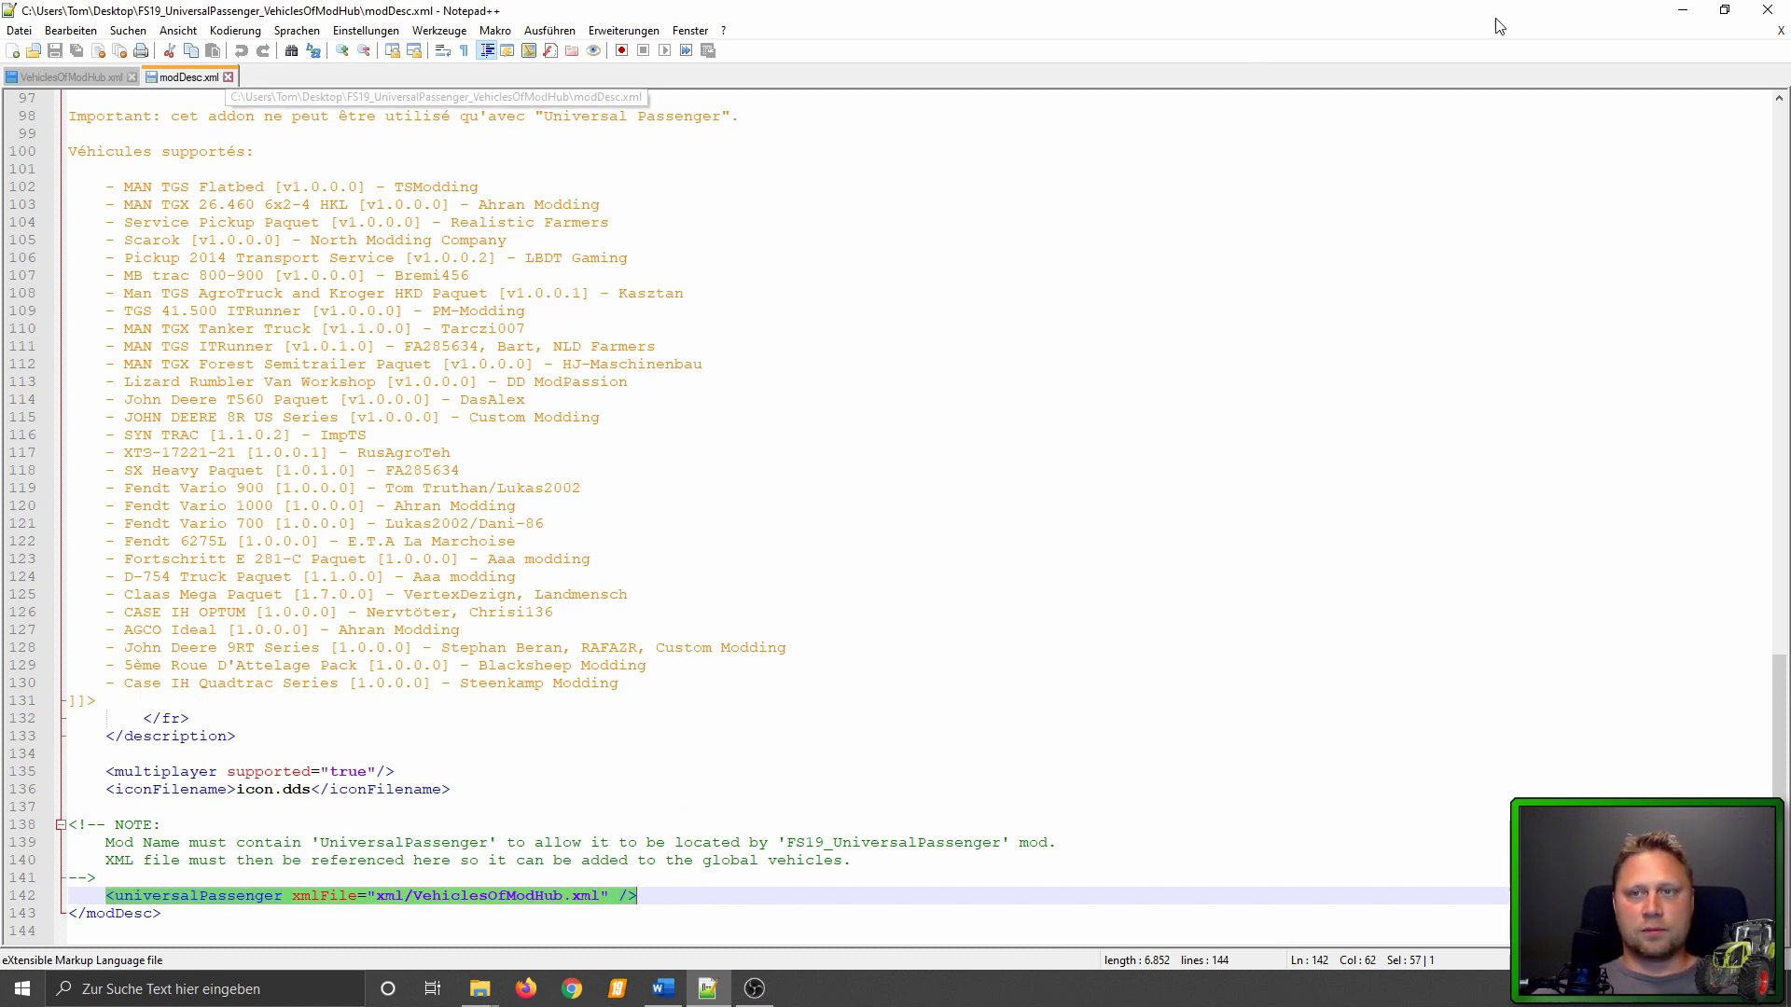
{"action": "left_click", "coordinate": [1764, 18]}
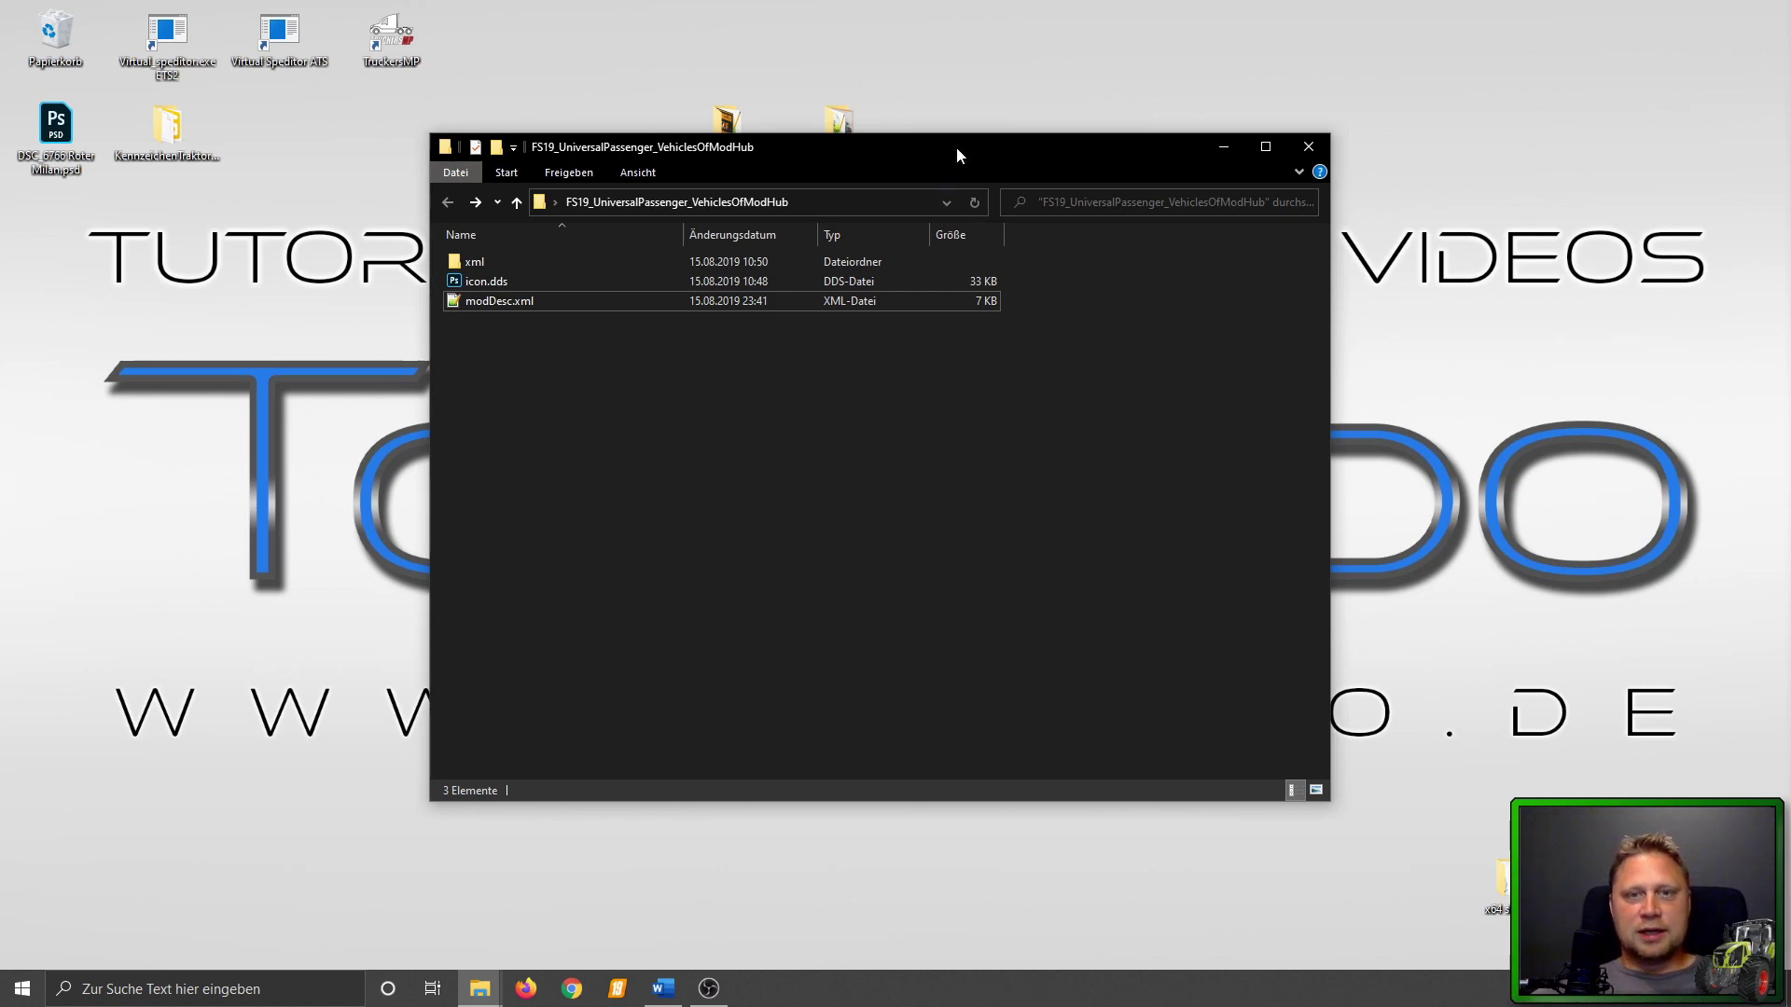
Bring up the FS19_Armatrac_1104_TOGAVIDO folder and load 1104.i3d into GIANTS Editor.
{"action": "left_click_drag", "start_coordinate": [957, 149], "coordinate": [1317, 144]}
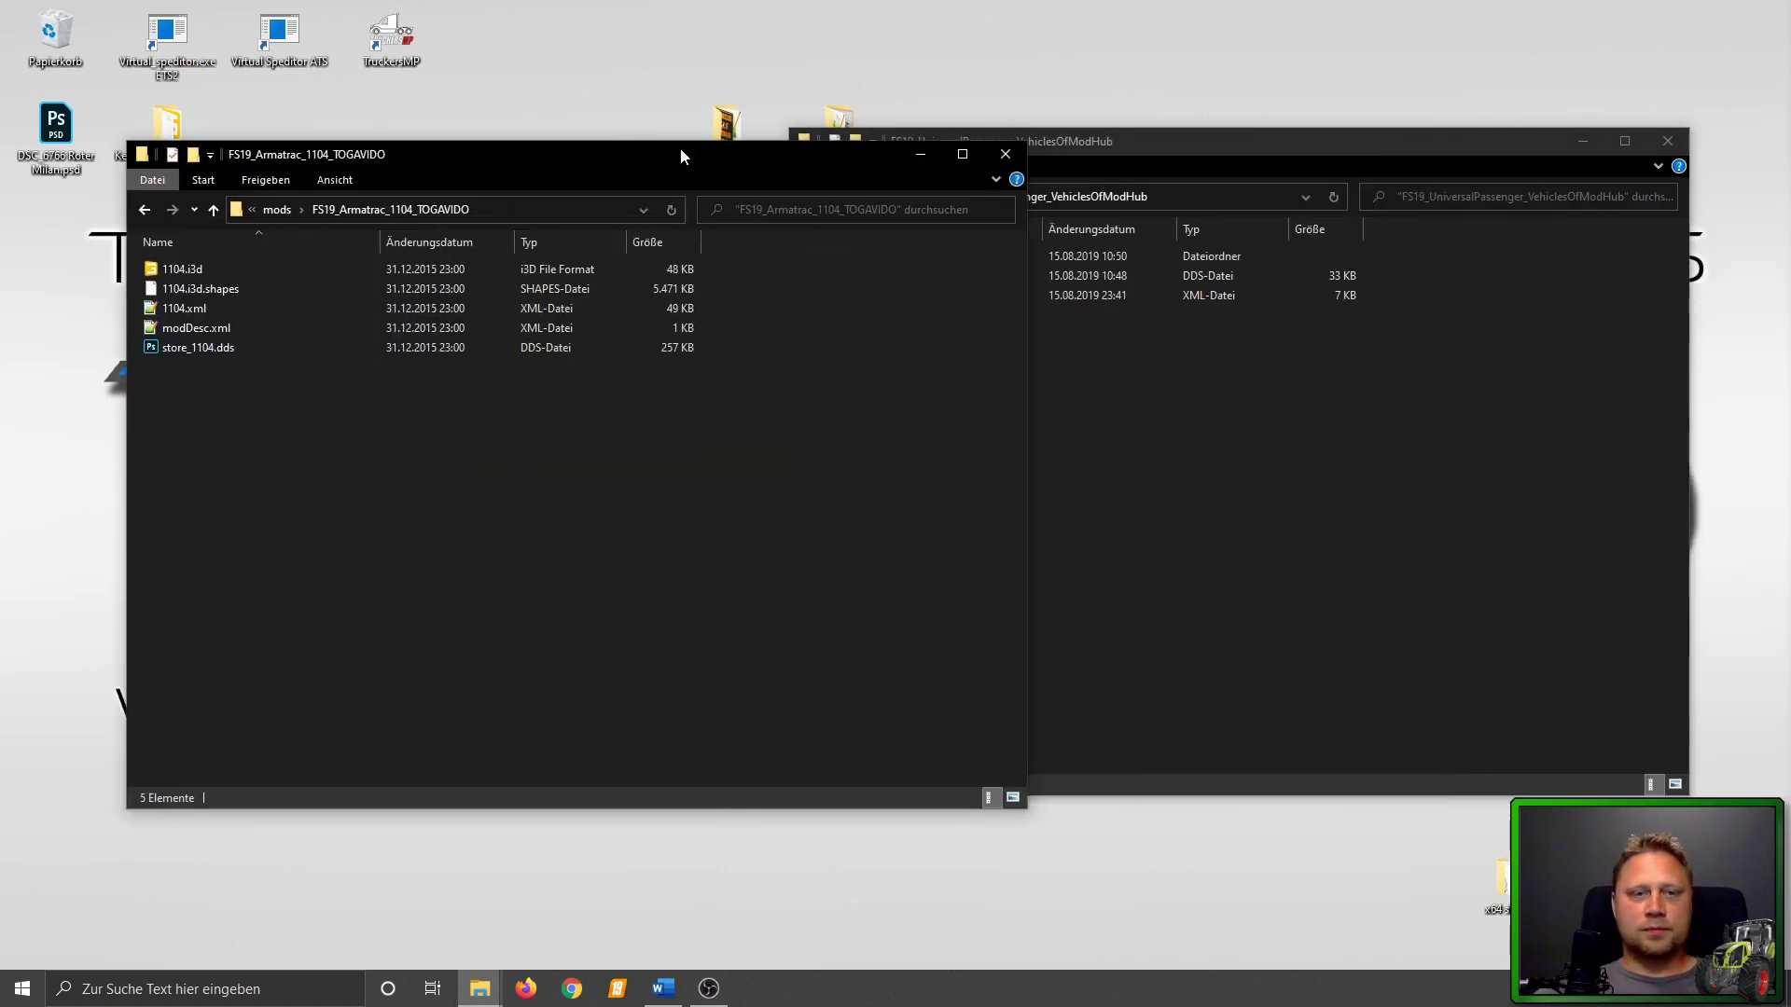
{"action": "mouse_move", "coordinate": [680, 147]}
{"action": "left_mouse_down"}
{"action": "mouse_move", "coordinate": [869, 283]}
{"action": "mouse_move", "coordinate": [677, 233]}
{"action": "left_mouse_up"}
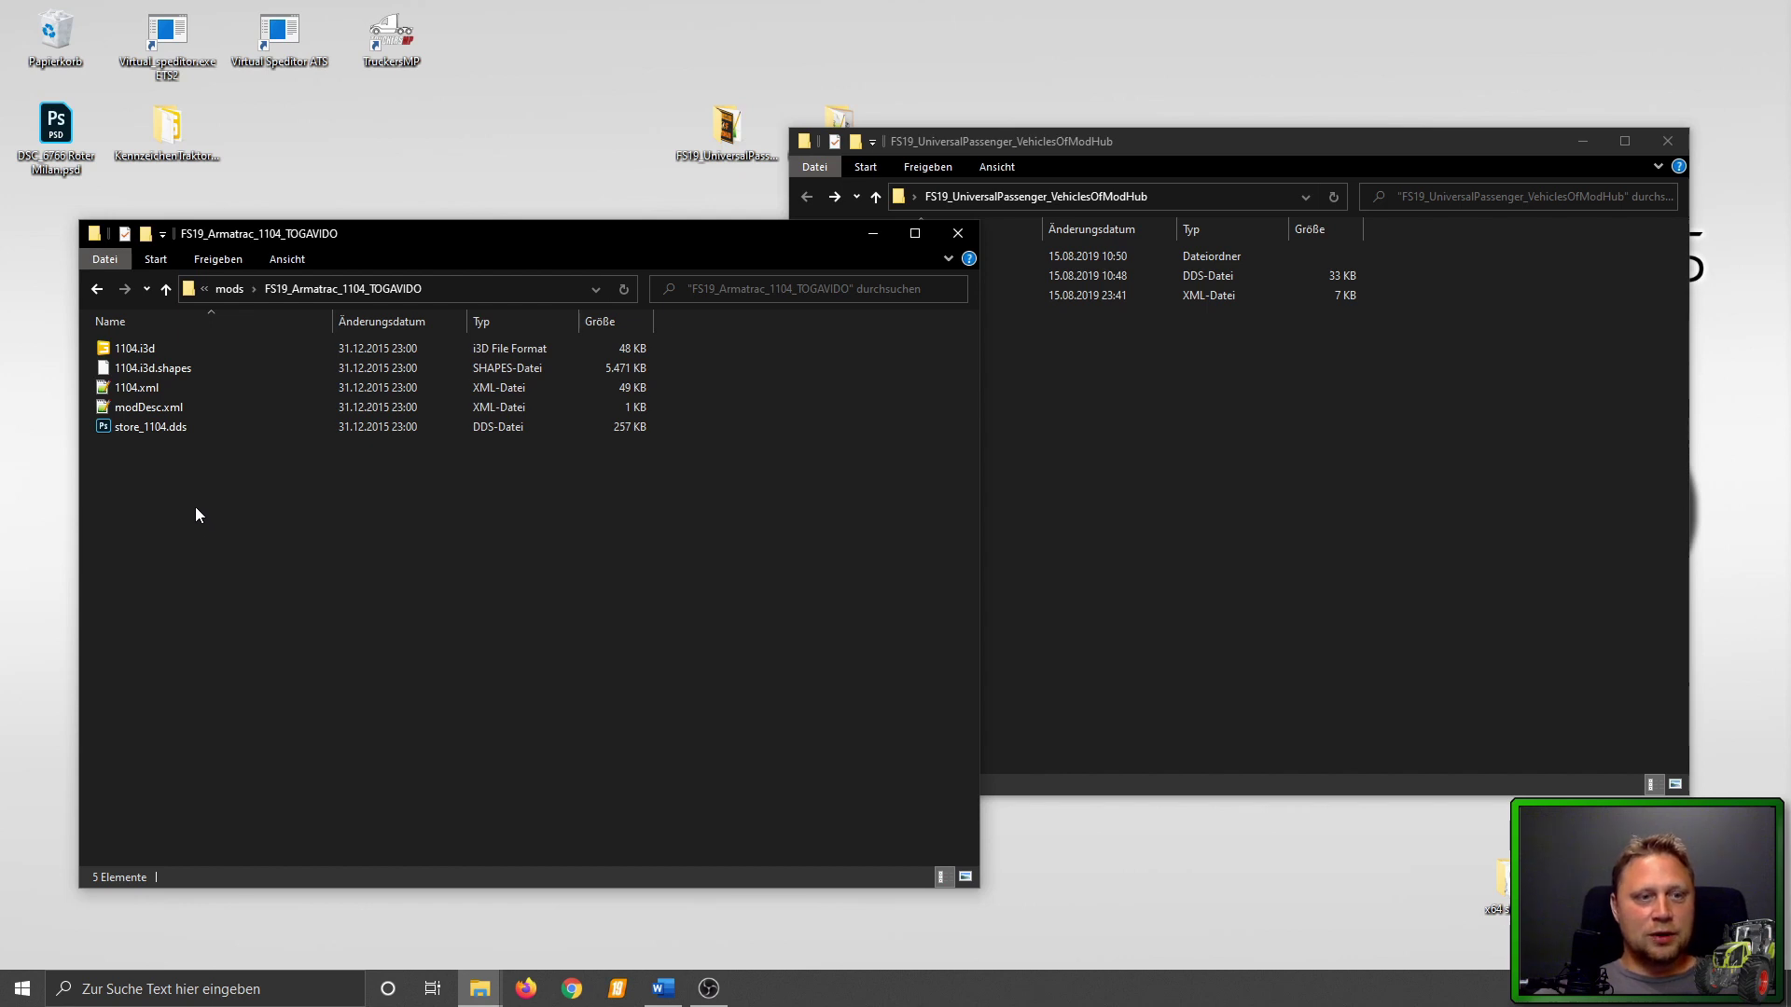
{"action": "double_click", "coordinate": [150, 349]}
{"action": "left_click", "coordinate": [872, 607]}
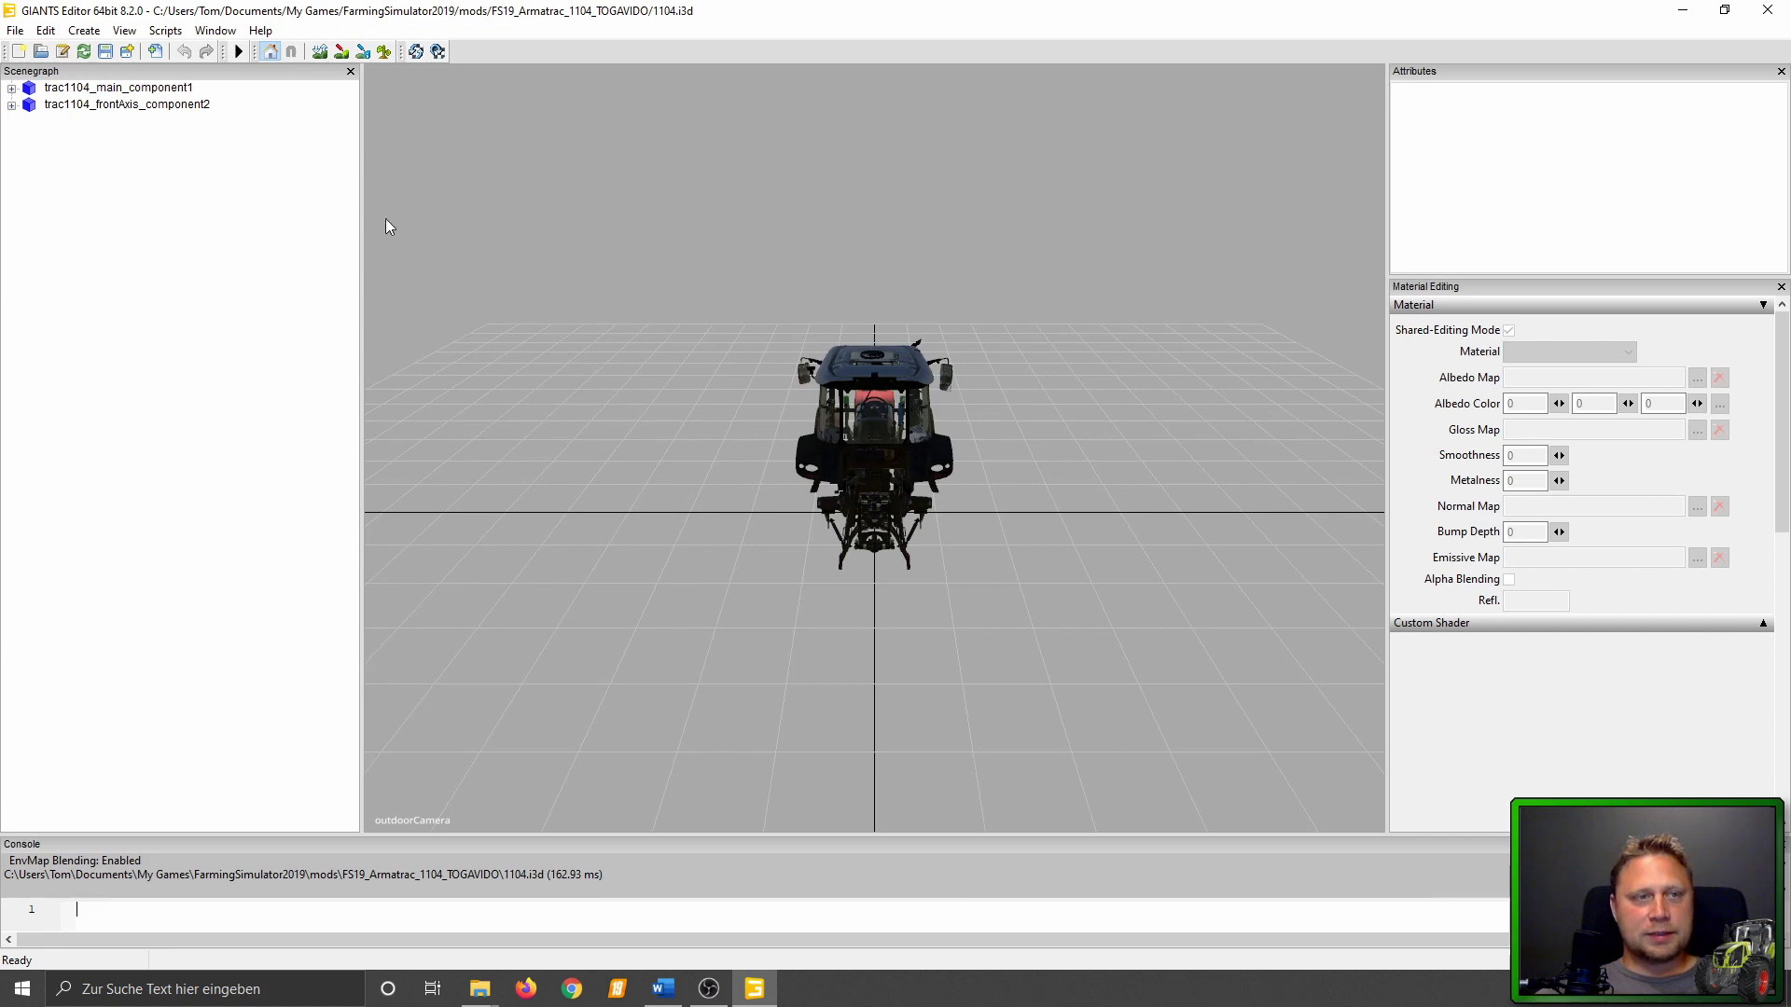
Create a camera and switch the viewport to look through it.
{"action": "left_click", "coordinate": [84, 30]}
{"action": "left_click", "coordinate": [108, 90]}
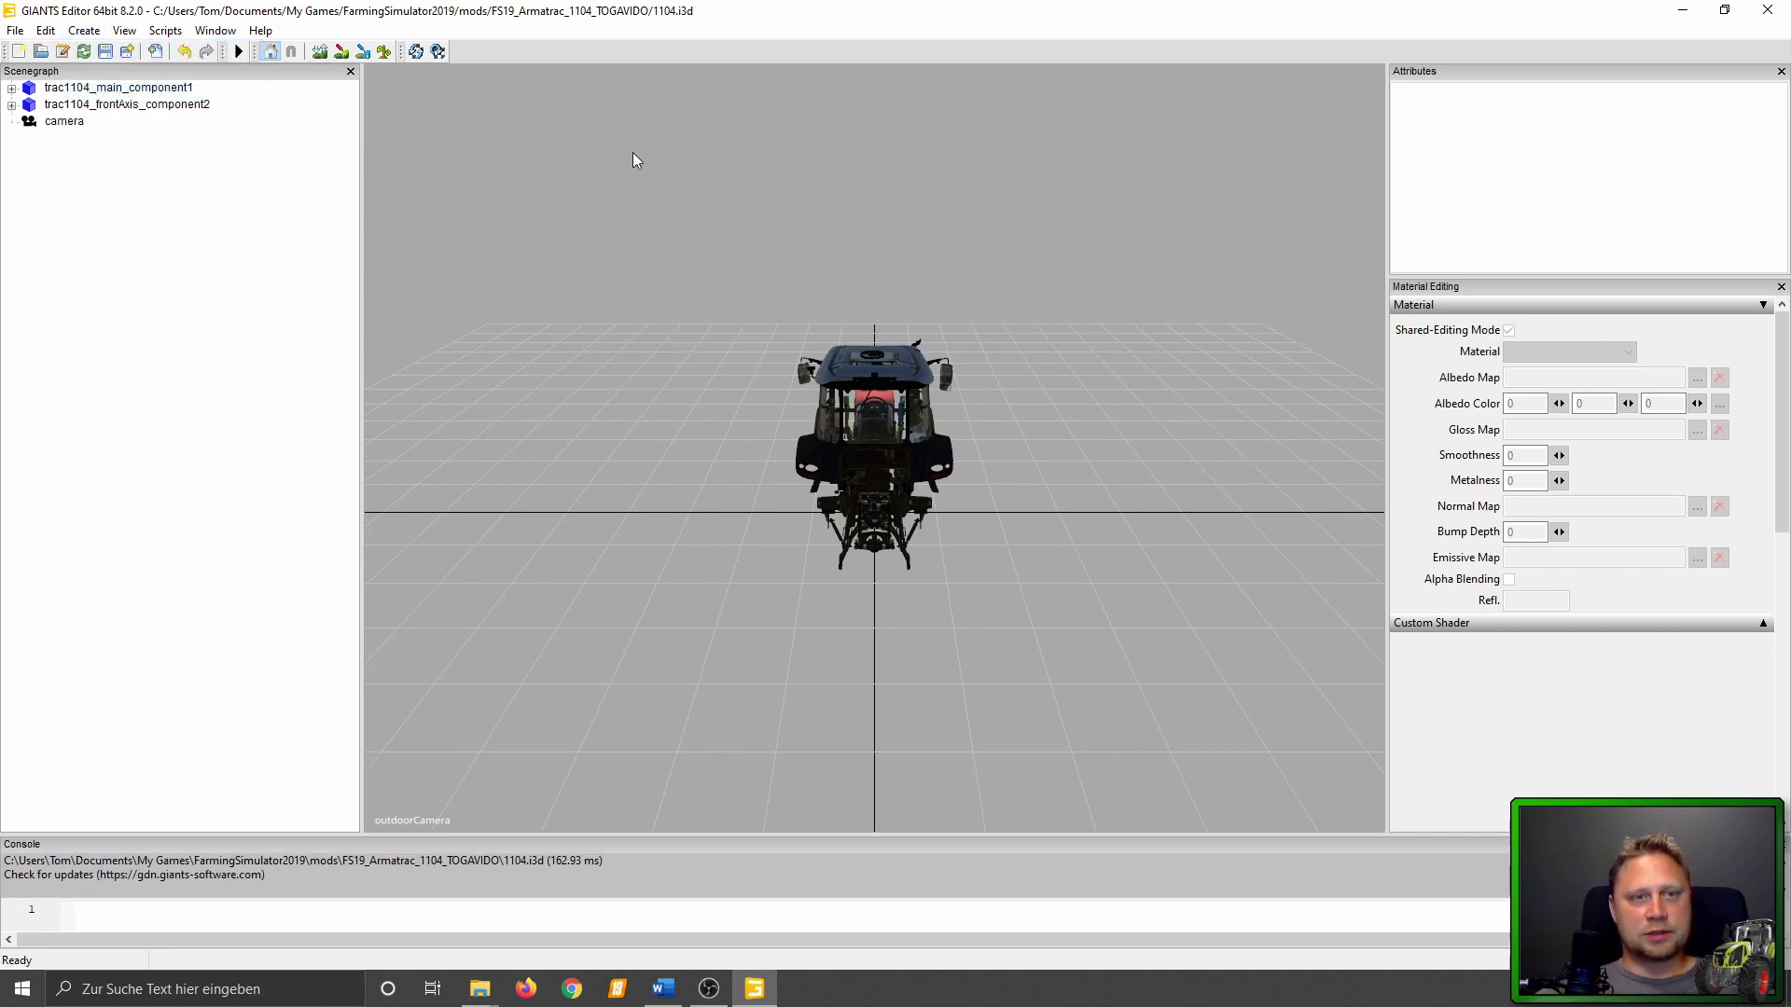
{"action": "right_click", "coordinate": [633, 153]}
{"action": "mouse_move", "coordinate": [720, 168]}
{"action": "left_click", "coordinate": [841, 208]}
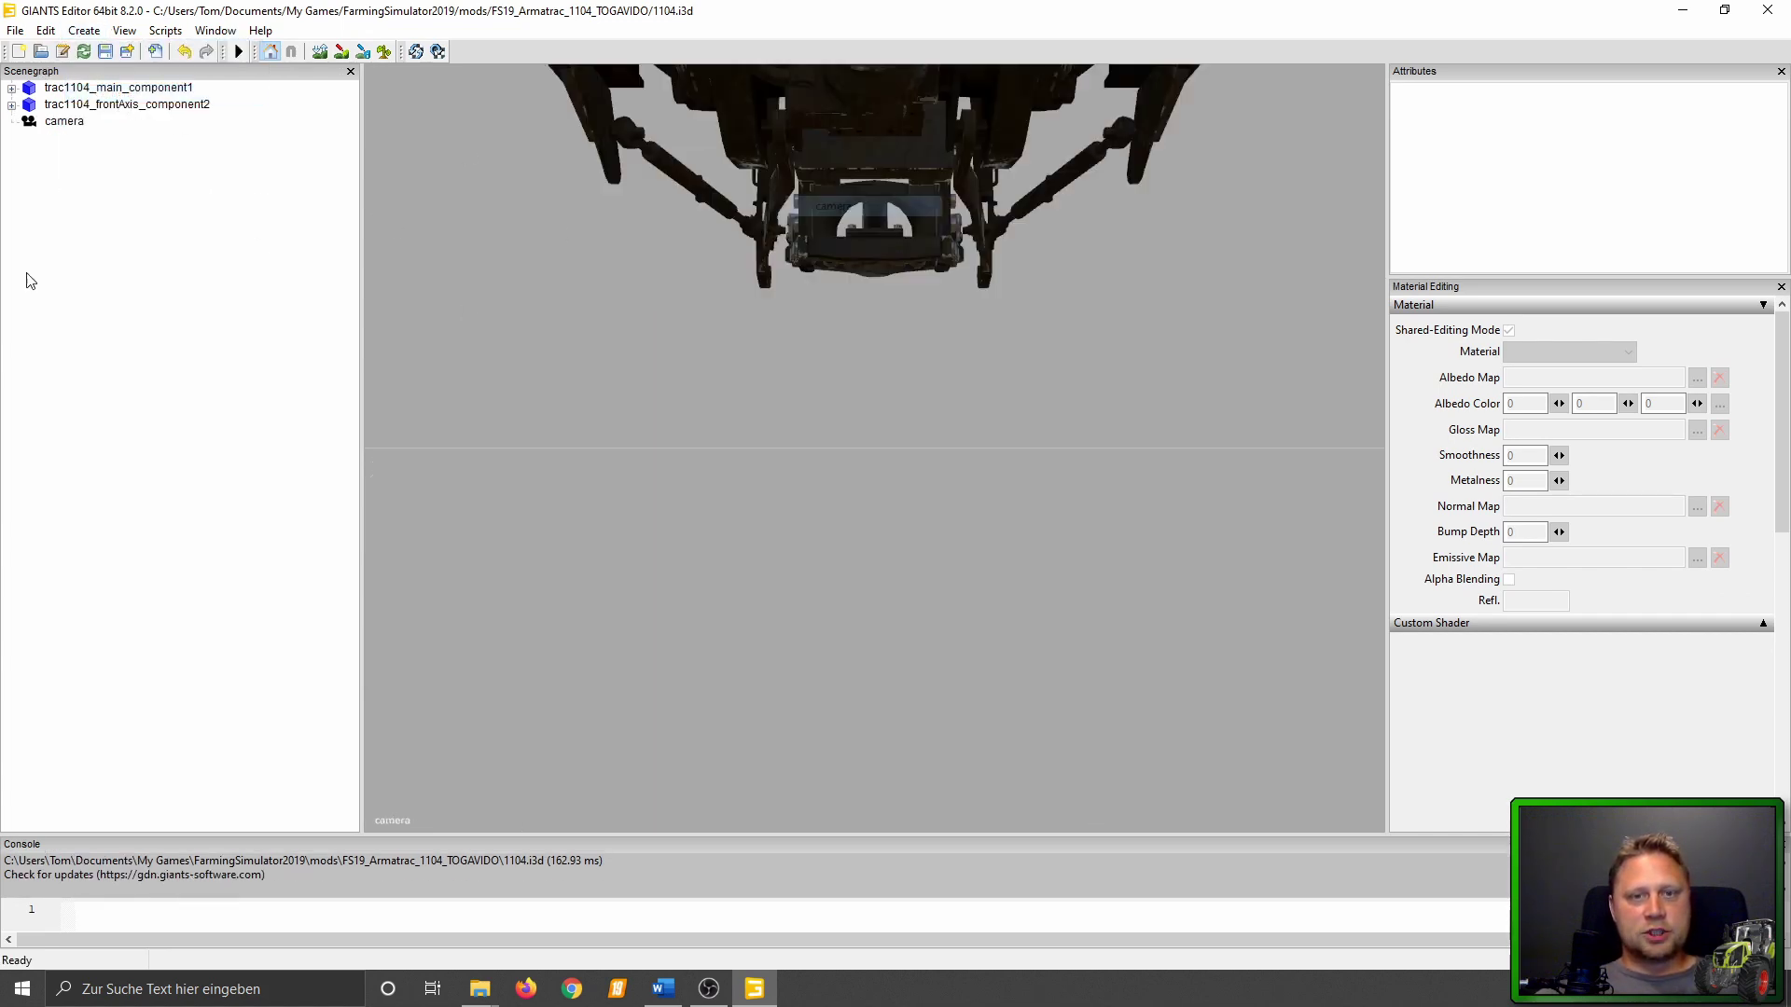
Fly the camera into the cab to inspect the driver's seat cushion and pillar.
{"action": "right_click_drag", "start_coordinate": [993, 284], "coordinate": [620, 588]}
{"action": "scroll", "coordinate": [807, 454], "scroll_direction": "up", "scroll_amount": 3}
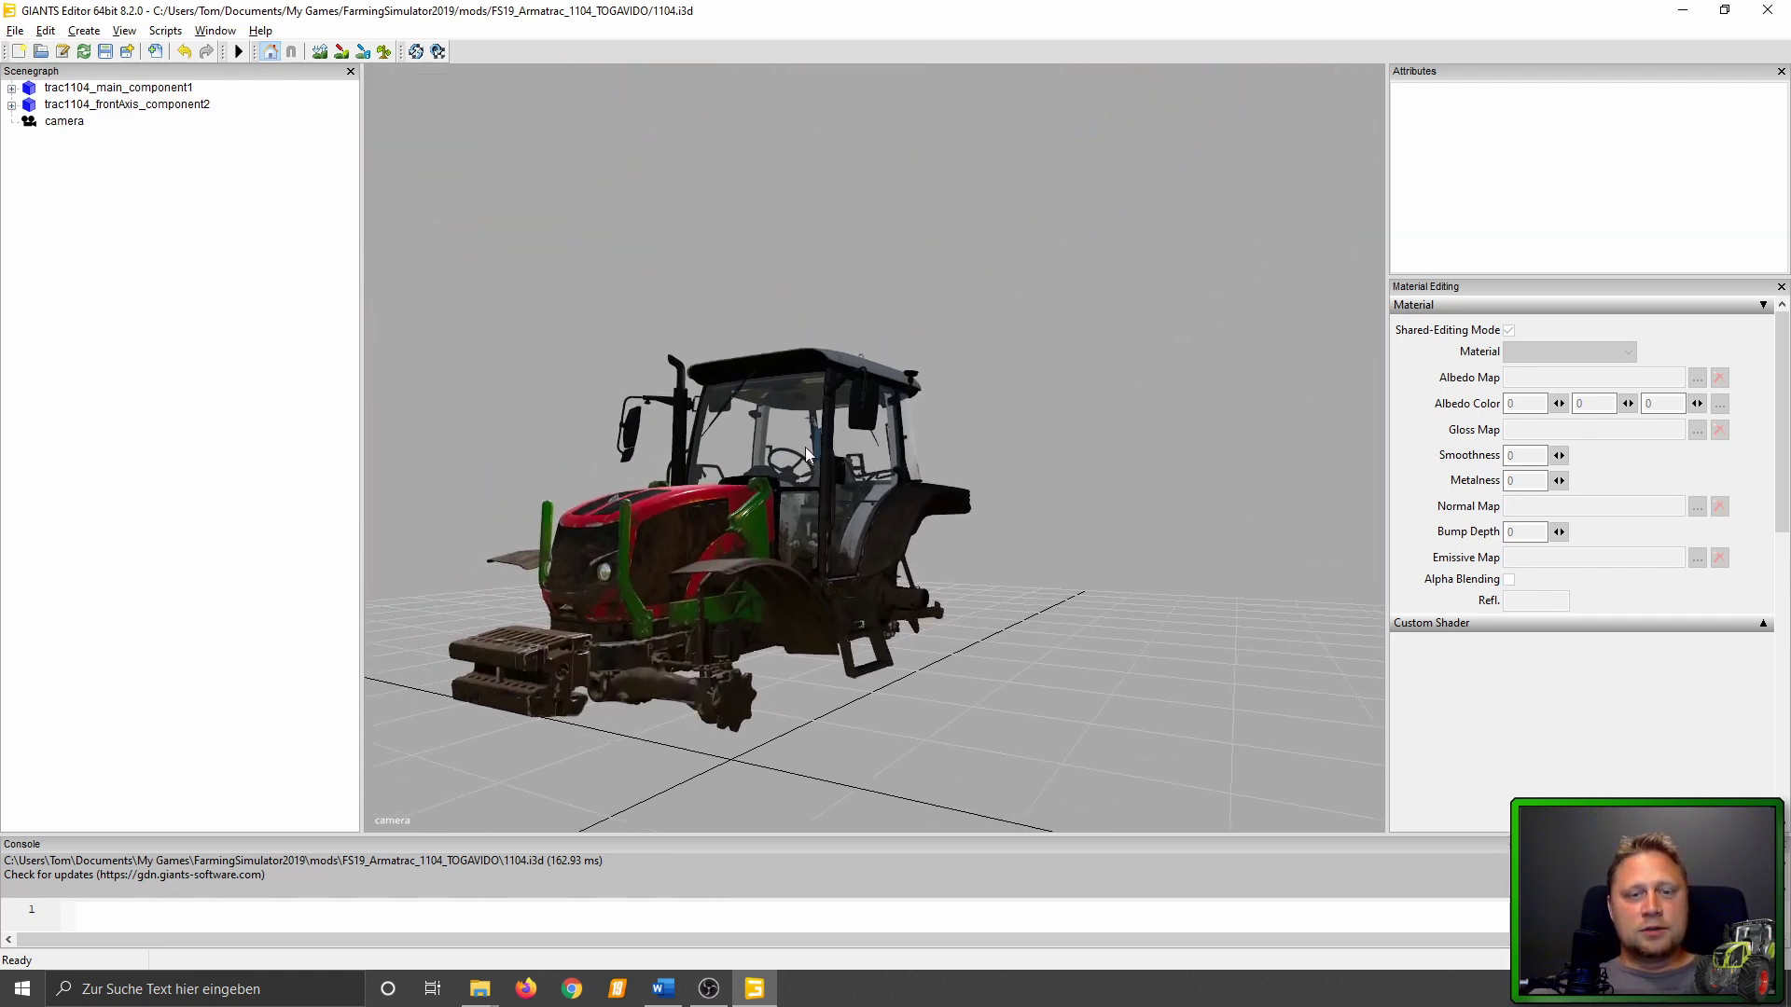
{"action": "scroll", "coordinate": [810, 448], "scroll_direction": "up", "scroll_amount": 3}
{"action": "scroll", "coordinate": [932, 466], "scroll_direction": "up", "scroll_amount": 5}
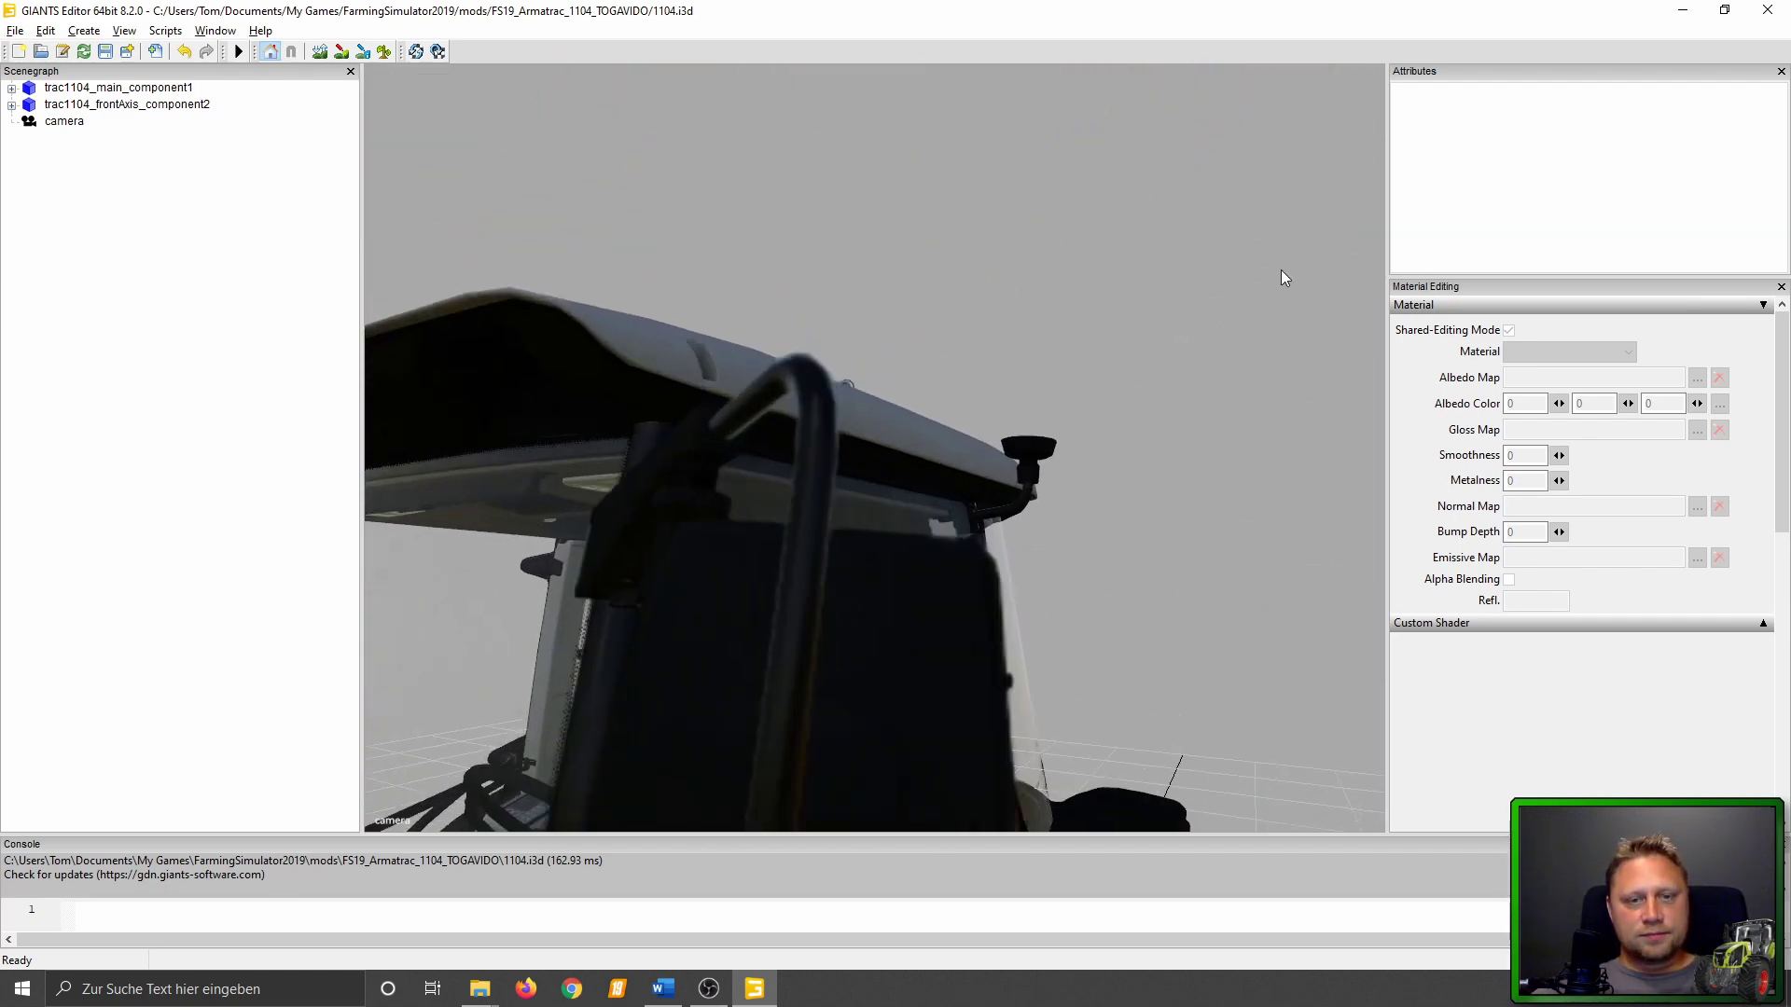
{"action": "scroll", "coordinate": [1113, 454], "scroll_direction": "up", "scroll_amount": 5}
{"action": "scroll", "coordinate": [1182, 444], "scroll_direction": "up", "scroll_amount": 5}
{"action": "mouse_move", "coordinate": [1232, 369]}
{"action": "right_mouse_down"}
{"action": "mouse_move", "coordinate": [1155, 390]}
{"action": "mouse_move", "coordinate": [1190, 472]}
{"action": "mouse_move", "coordinate": [847, 390]}
{"action": "right_mouse_up"}
{"action": "scroll", "coordinate": [1222, 454], "scroll_direction": "up", "scroll_amount": 3}
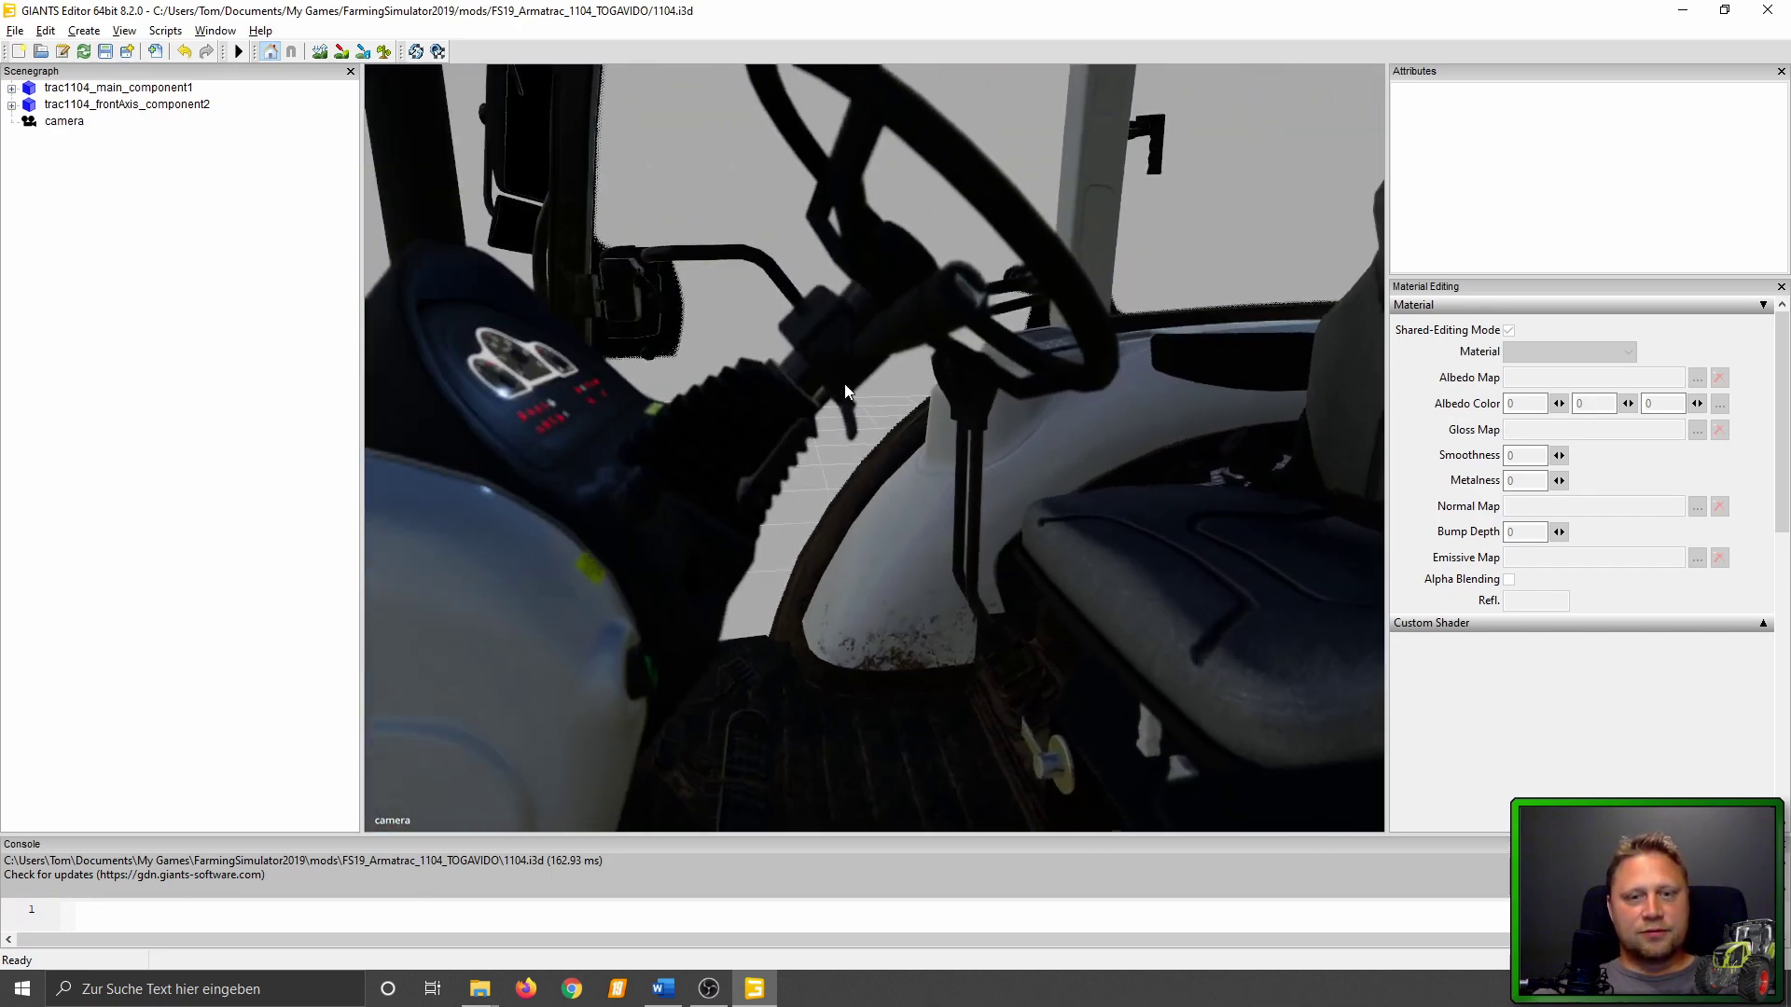
{"action": "scroll", "coordinate": [942, 429], "scroll_direction": "down", "scroll_amount": 5}
{"action": "scroll", "coordinate": [802, 513], "scroll_direction": "down", "scroll_amount": 5}
{"action": "scroll", "coordinate": [964, 461], "scroll_direction": "up", "scroll_amount": 5}
{"action": "scroll", "coordinate": [974, 323], "scroll_direction": "up", "scroll_amount": 5}
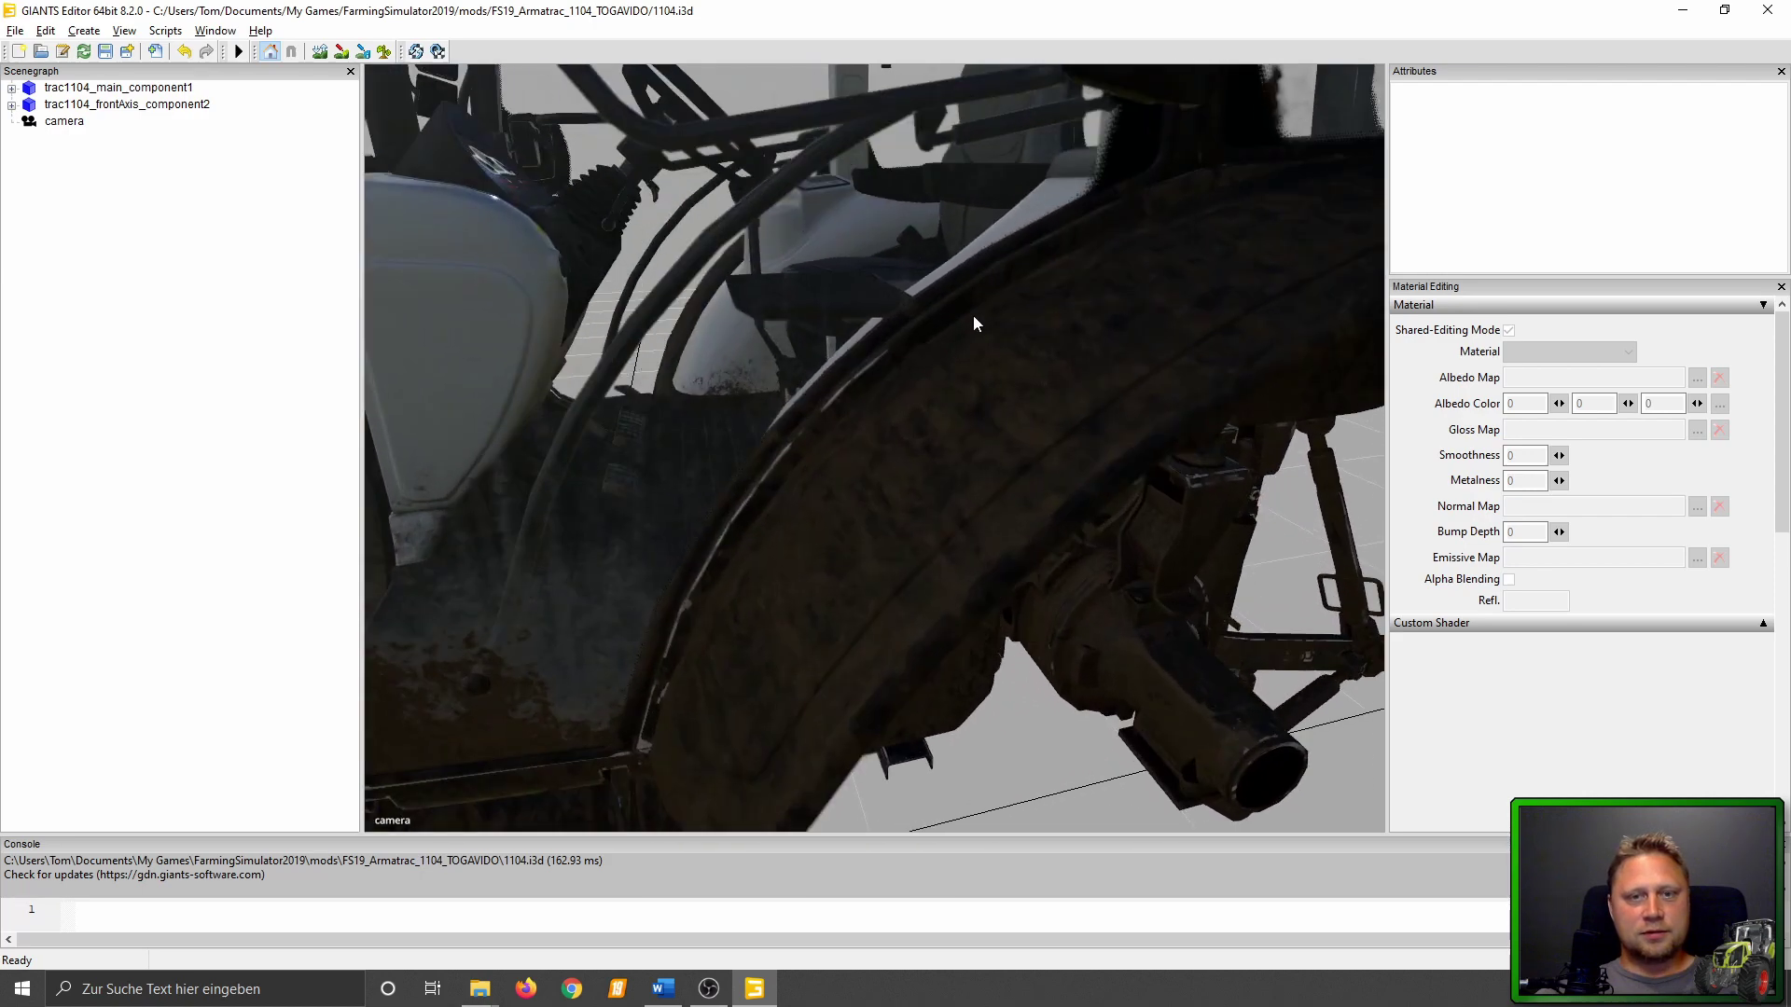
{"action": "scroll", "coordinate": [845, 394], "scroll_direction": "down", "scroll_amount": 3}
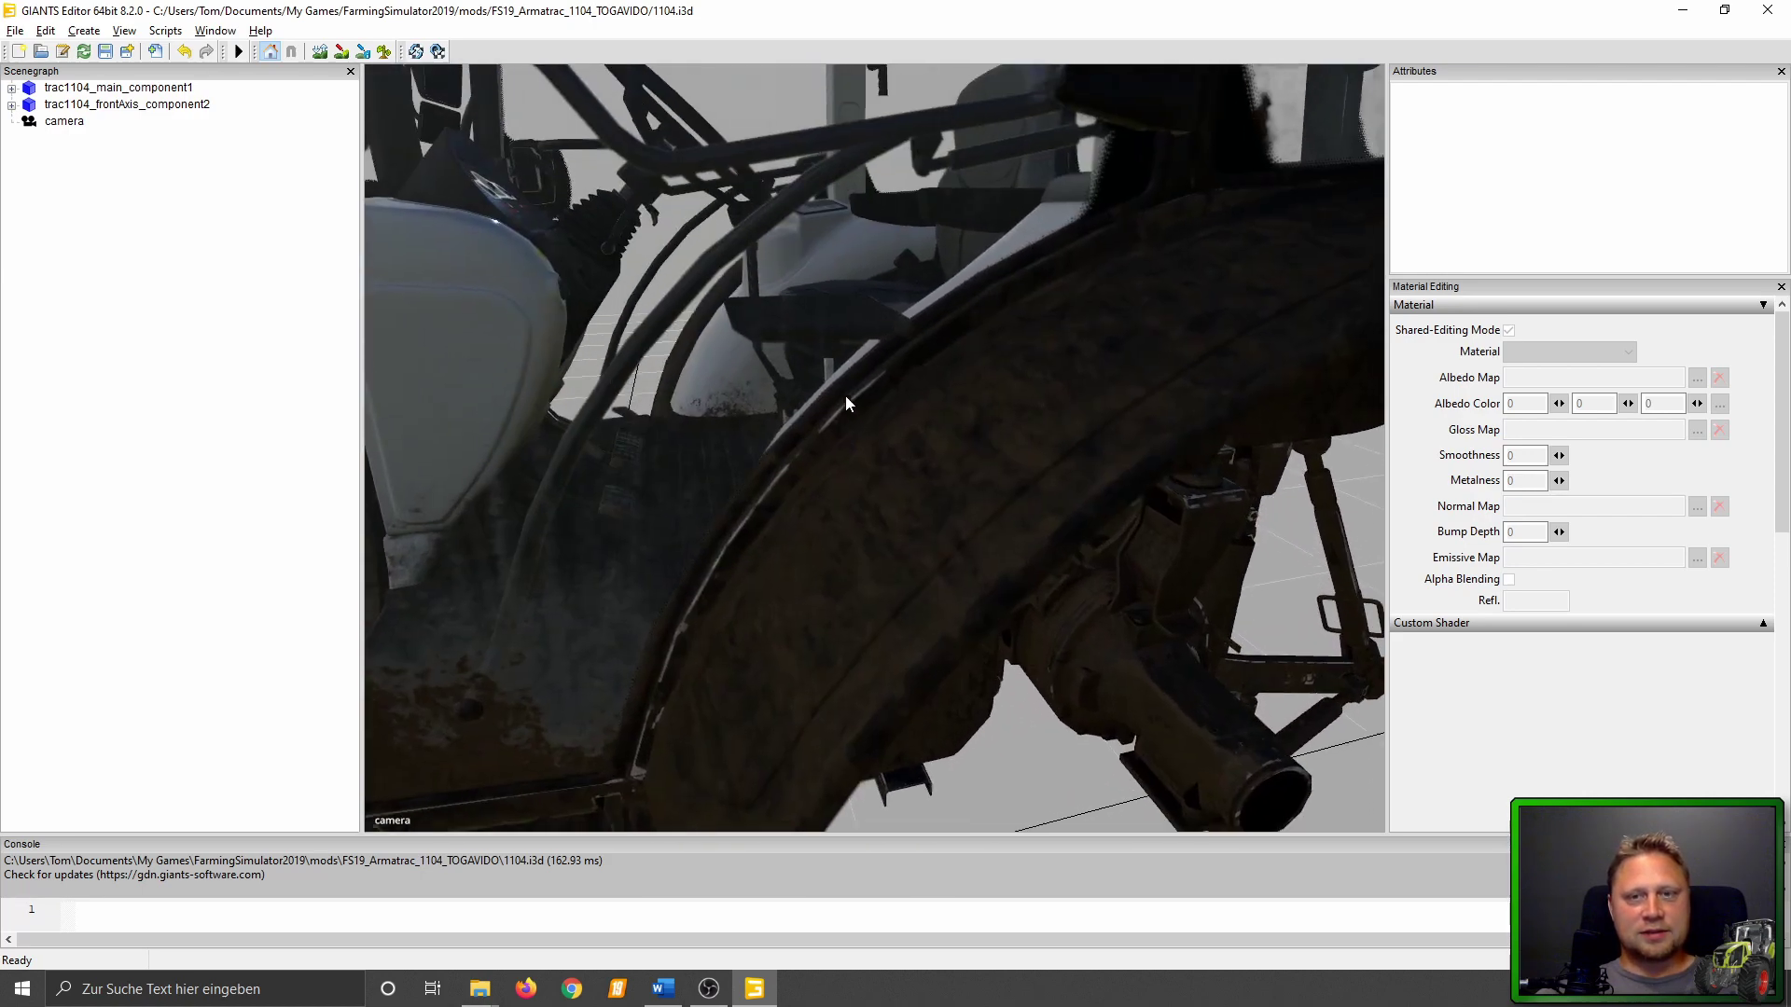
{"action": "scroll", "coordinate": [781, 394], "scroll_direction": "down", "scroll_amount": 3}
{"action": "right_click_drag", "start_coordinate": [780, 394], "coordinate": [897, 304]}
{"action": "scroll", "coordinate": [1113, 479], "scroll_direction": "up", "scroll_amount": 3}
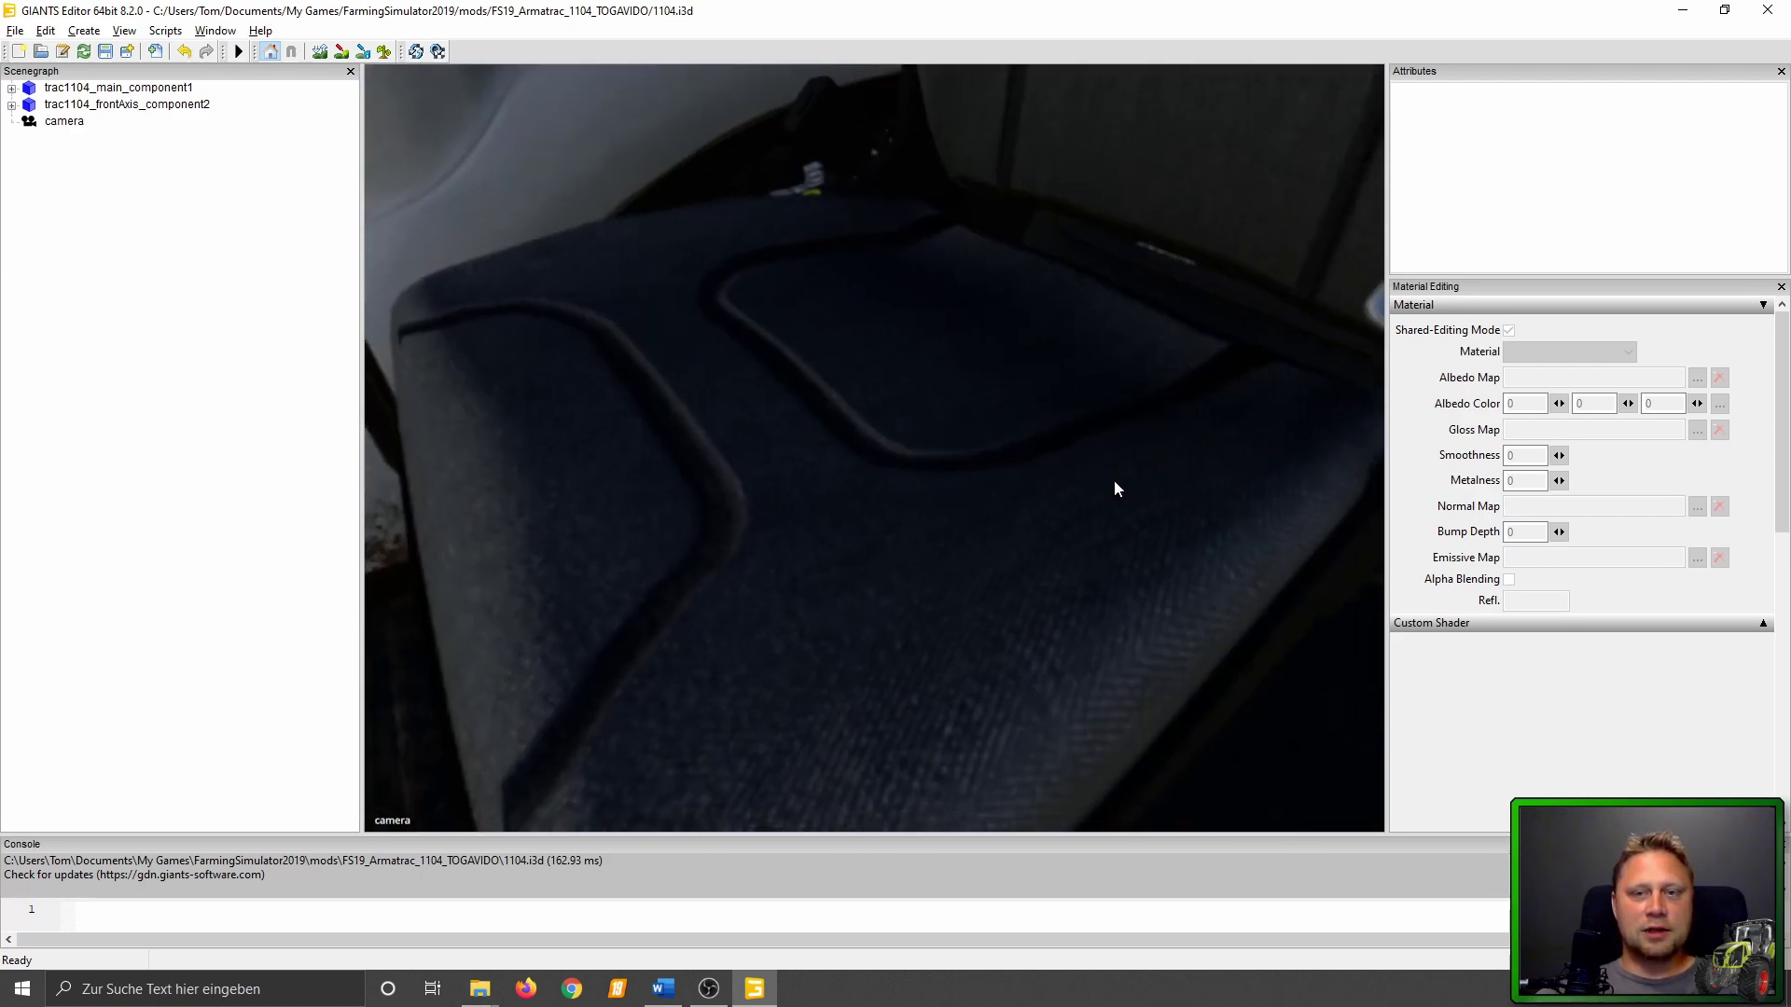
{"action": "scroll", "coordinate": [972, 516], "scroll_direction": "down", "scroll_amount": 3}
{"action": "right_click_drag", "start_coordinate": [972, 517], "coordinate": [1233, 410]}
{"action": "scroll", "coordinate": [1004, 420], "scroll_direction": "up", "scroll_amount": 3}
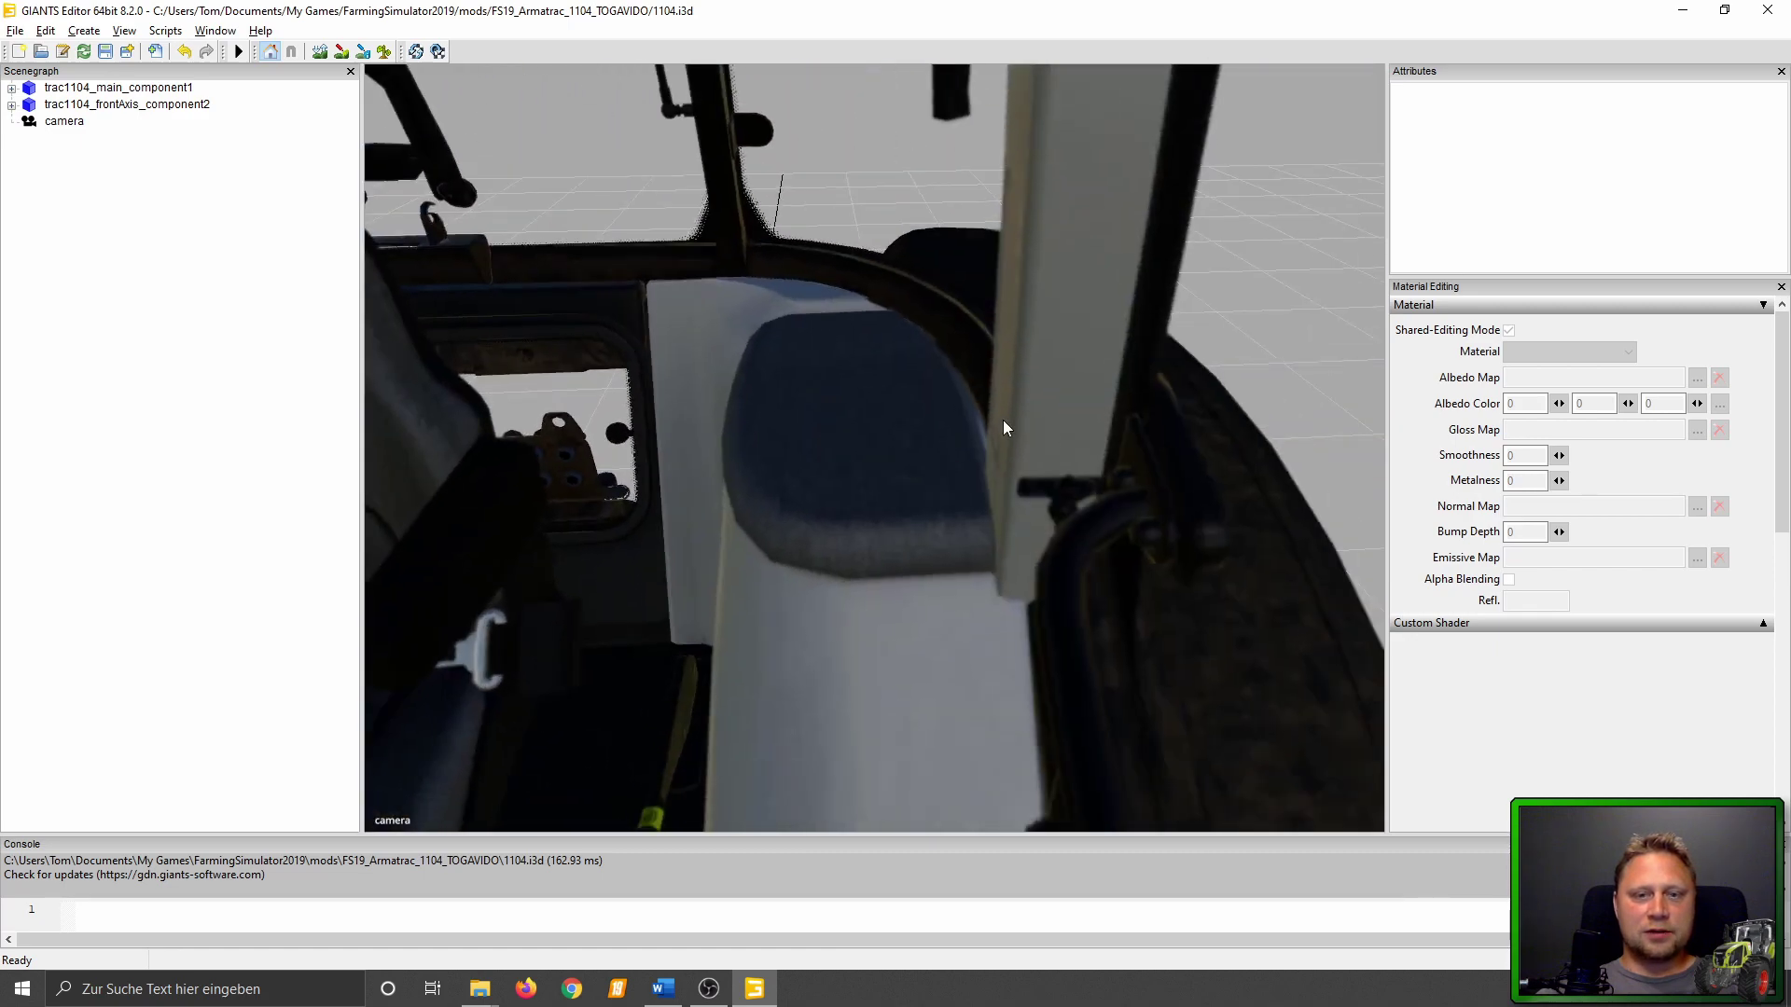
{"action": "scroll", "coordinate": [893, 451], "scroll_direction": "up", "scroll_amount": 3}
{"action": "mouse_move", "coordinate": [894, 452]}
{"action": "right_mouse_down"}
{"action": "mouse_move", "coordinate": [1167, 376]}
{"action": "mouse_move", "coordinate": [896, 479]}
{"action": "right_mouse_up"}
{"action": "scroll", "coordinate": [810, 519], "scroll_direction": "up", "scroll_amount": 3}
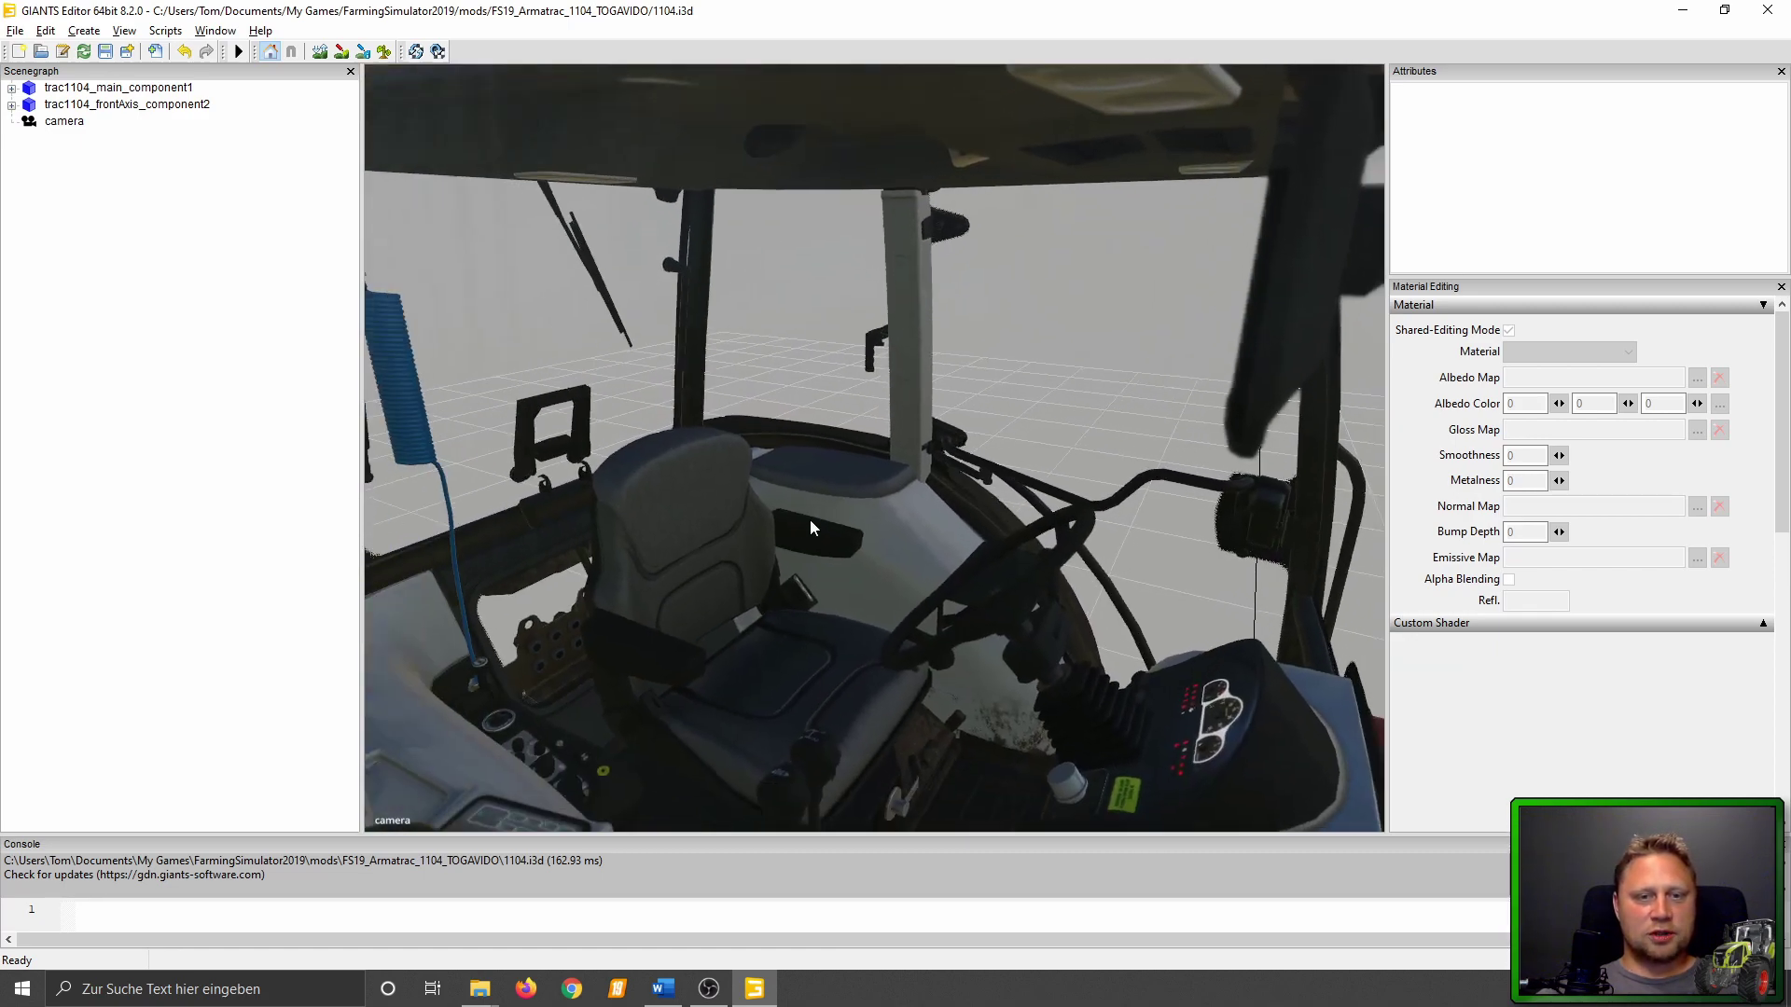
{"action": "scroll", "coordinate": [870, 460], "scroll_direction": "up", "scroll_amount": 3}
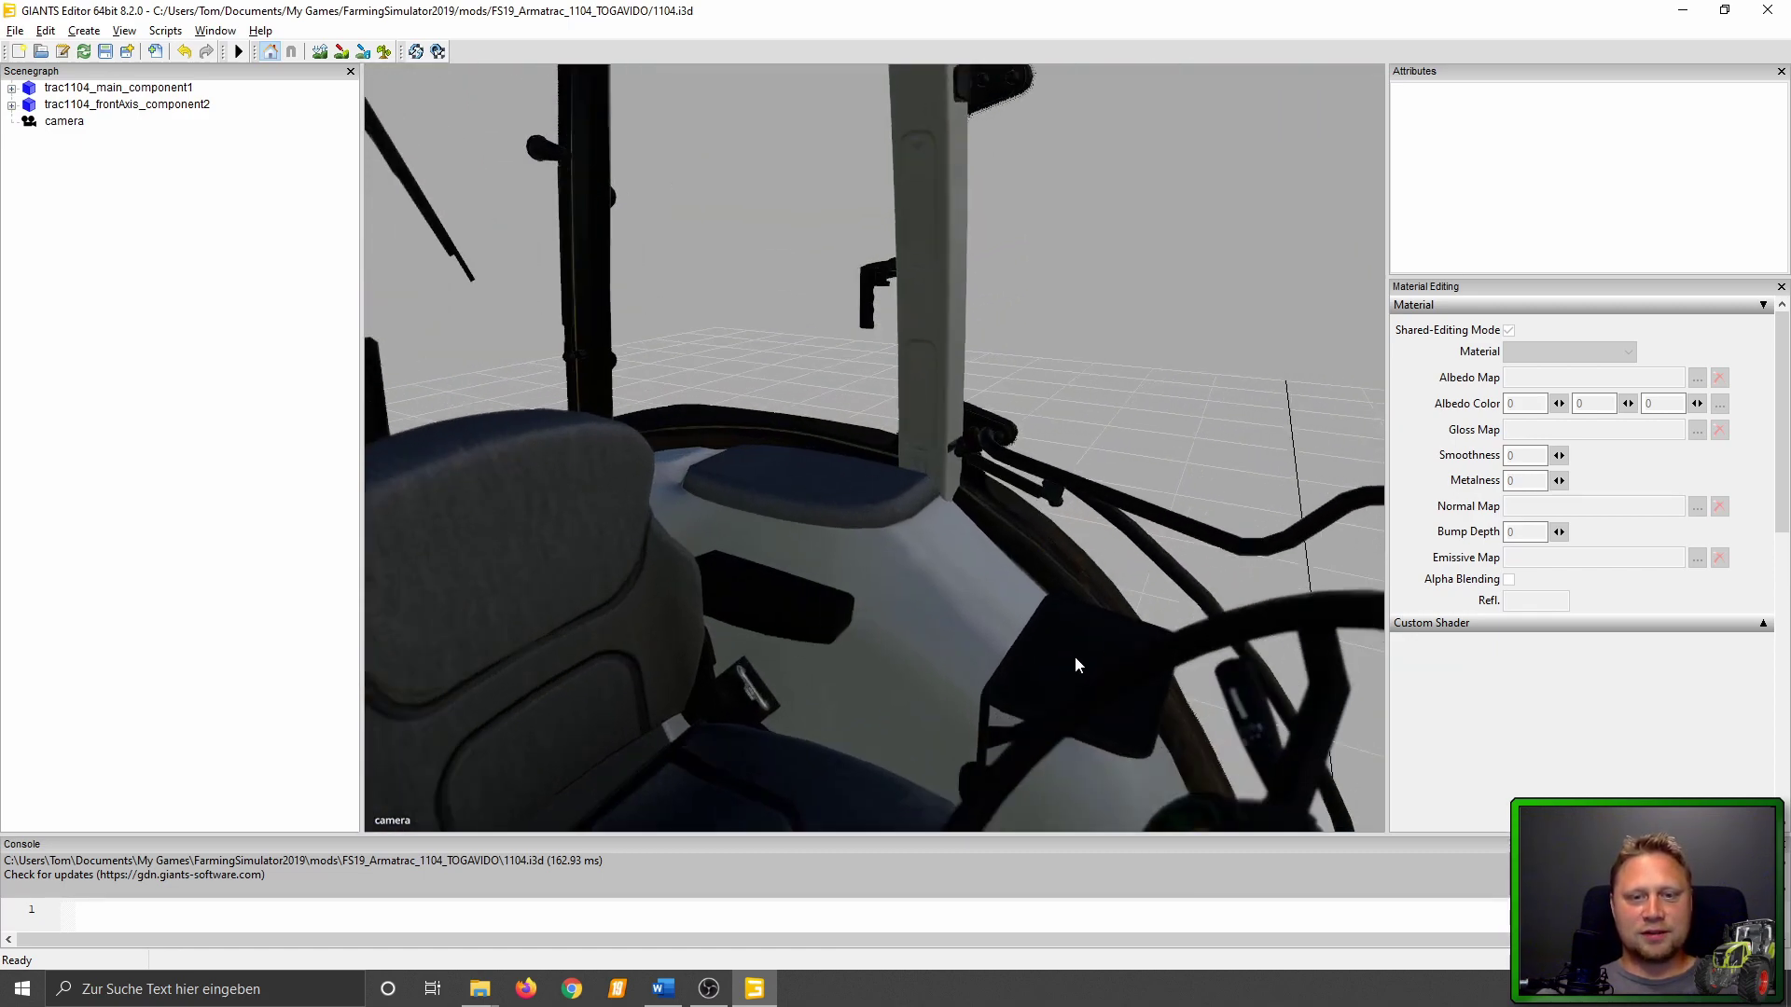
Look at the steering wheel and cab roof, then pull back to a three-quarter tractor view.
{"action": "right_click_drag", "start_coordinate": [1066, 608], "coordinate": [1130, 673]}
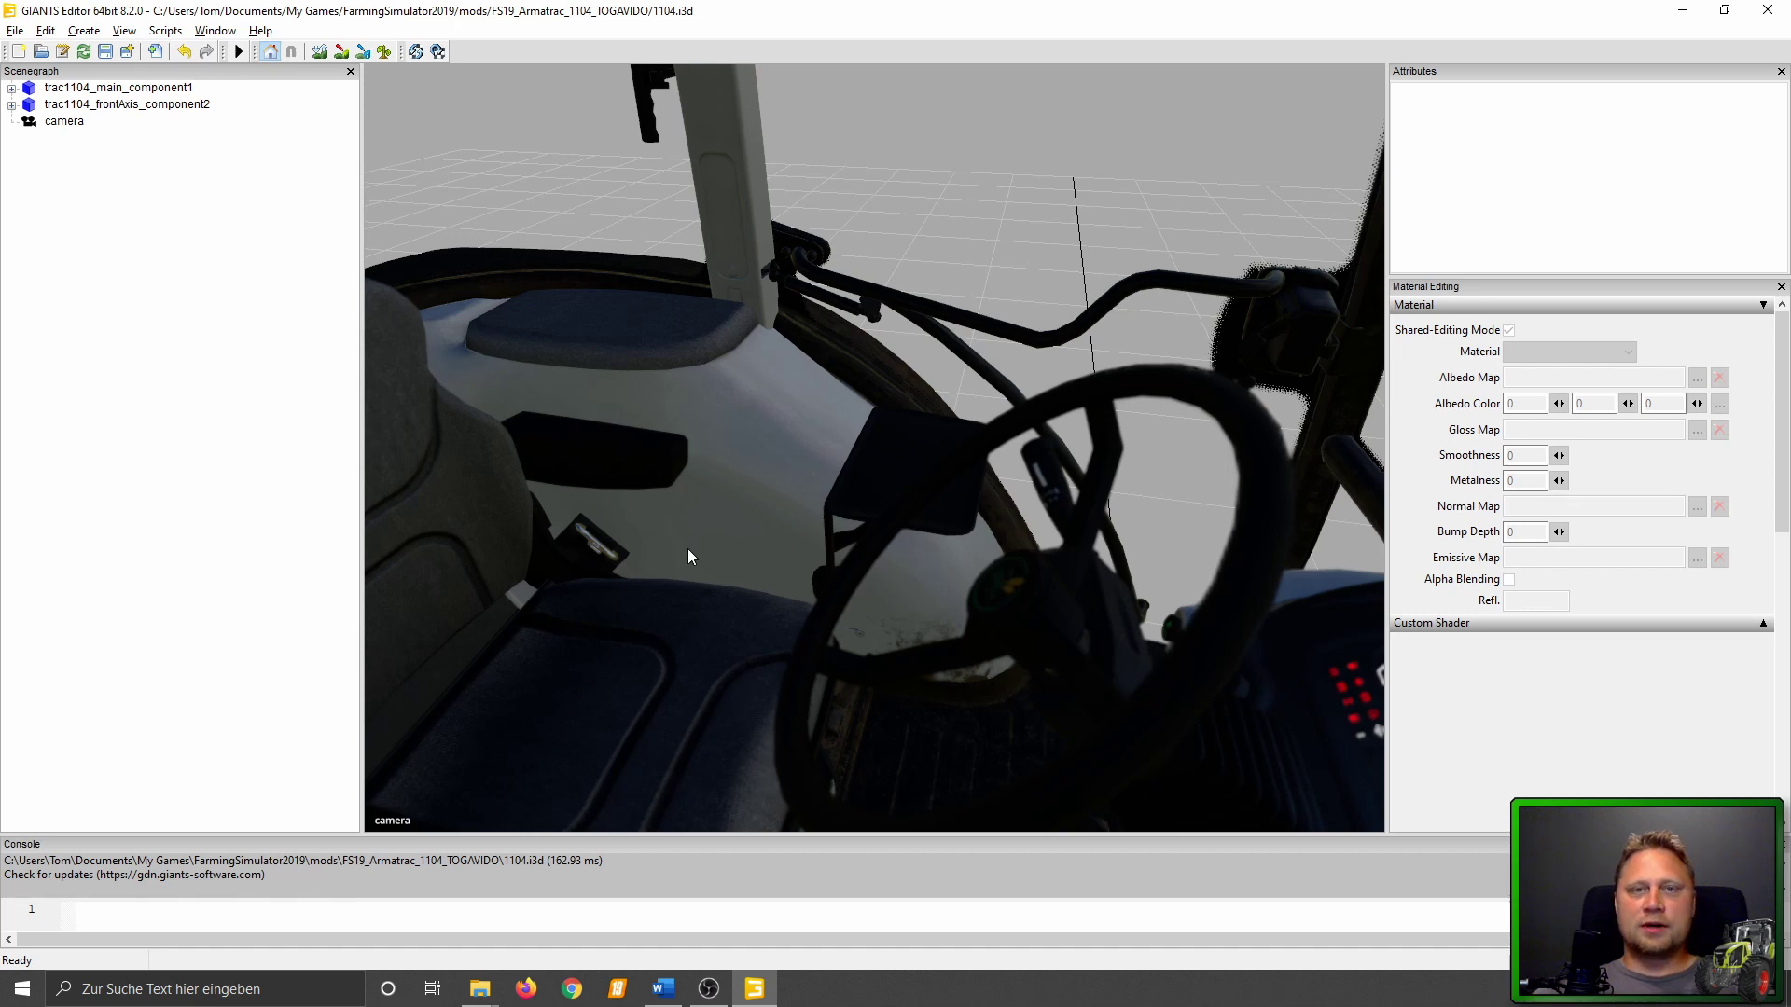
{"action": "mouse_move", "coordinate": [684, 528]}
{"action": "right_mouse_down"}
{"action": "mouse_move", "coordinate": [736, 457]}
{"action": "mouse_move", "coordinate": [781, 470]}
{"action": "right_mouse_up"}
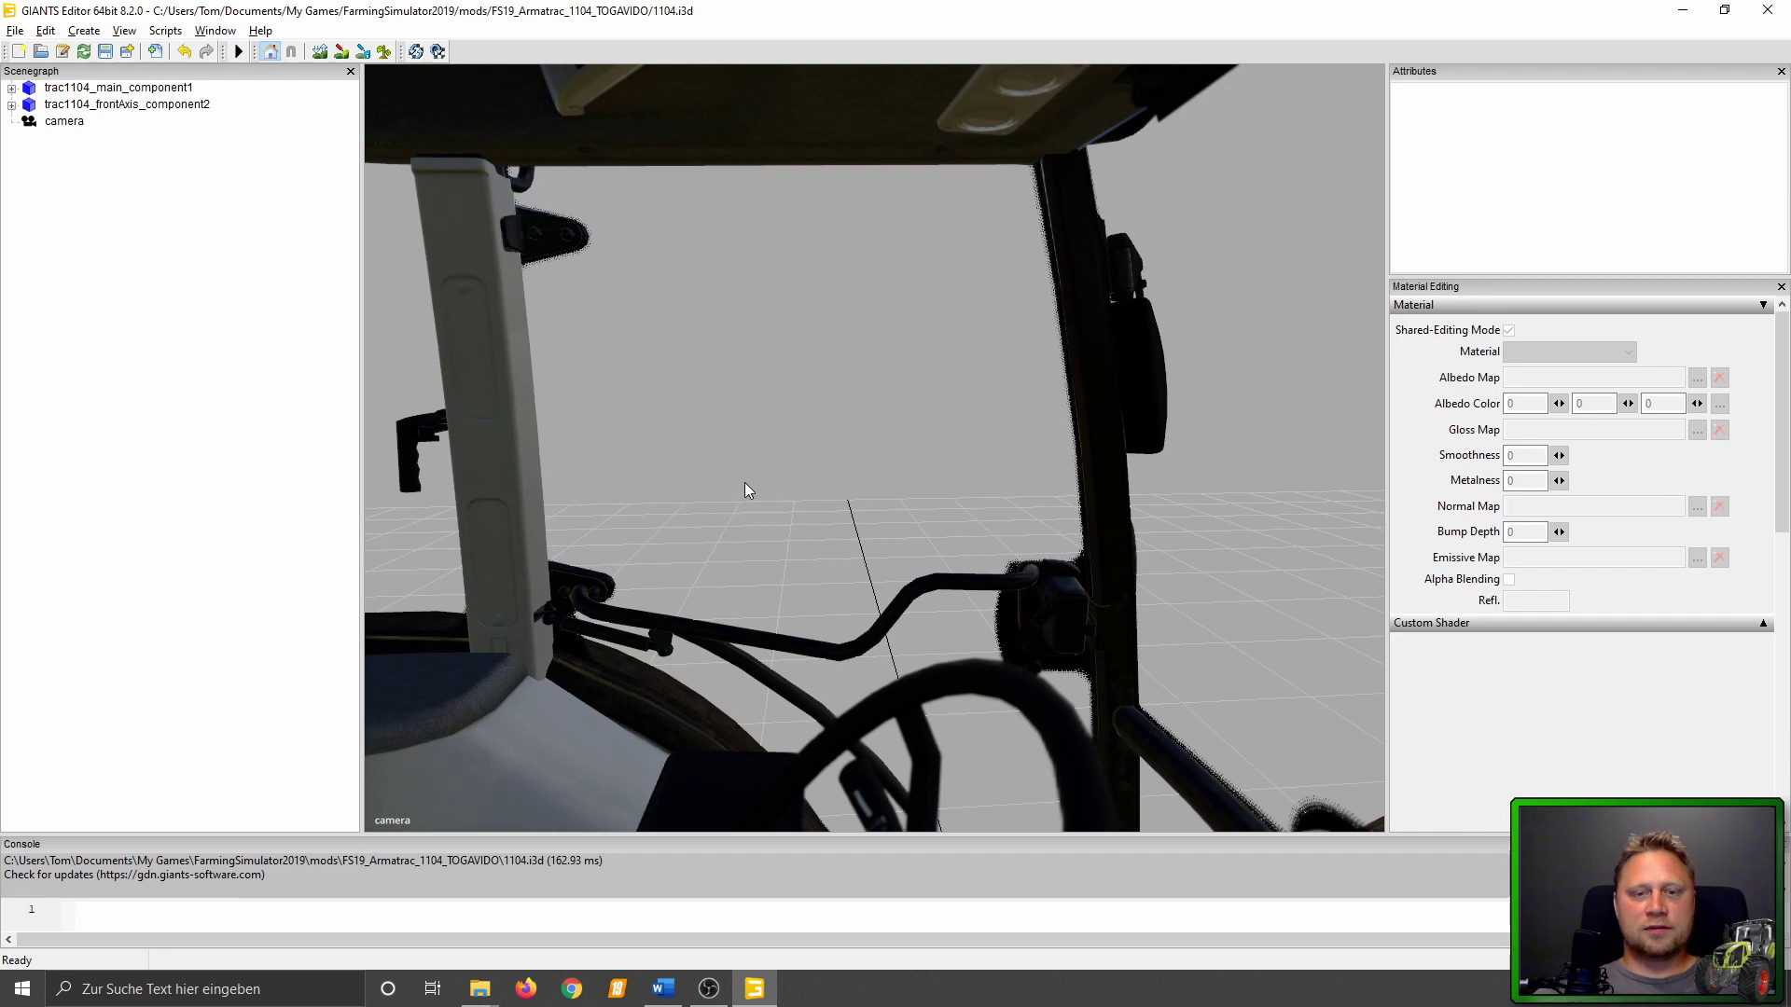
{"action": "mouse_move", "coordinate": [752, 516]}
{"action": "right_mouse_down"}
{"action": "mouse_move", "coordinate": [796, 534]}
{"action": "mouse_move", "coordinate": [1050, 423]}
{"action": "mouse_move", "coordinate": [671, 440]}
{"action": "mouse_move", "coordinate": [389, 407]}
{"action": "mouse_move", "coordinate": [1043, 412]}
{"action": "mouse_move", "coordinate": [852, 522]}
{"action": "mouse_move", "coordinate": [921, 573]}
{"action": "mouse_move", "coordinate": [1063, 431]}
{"action": "mouse_move", "coordinate": [967, 415]}
{"action": "mouse_move", "coordinate": [968, 486]}
{"action": "right_mouse_up"}
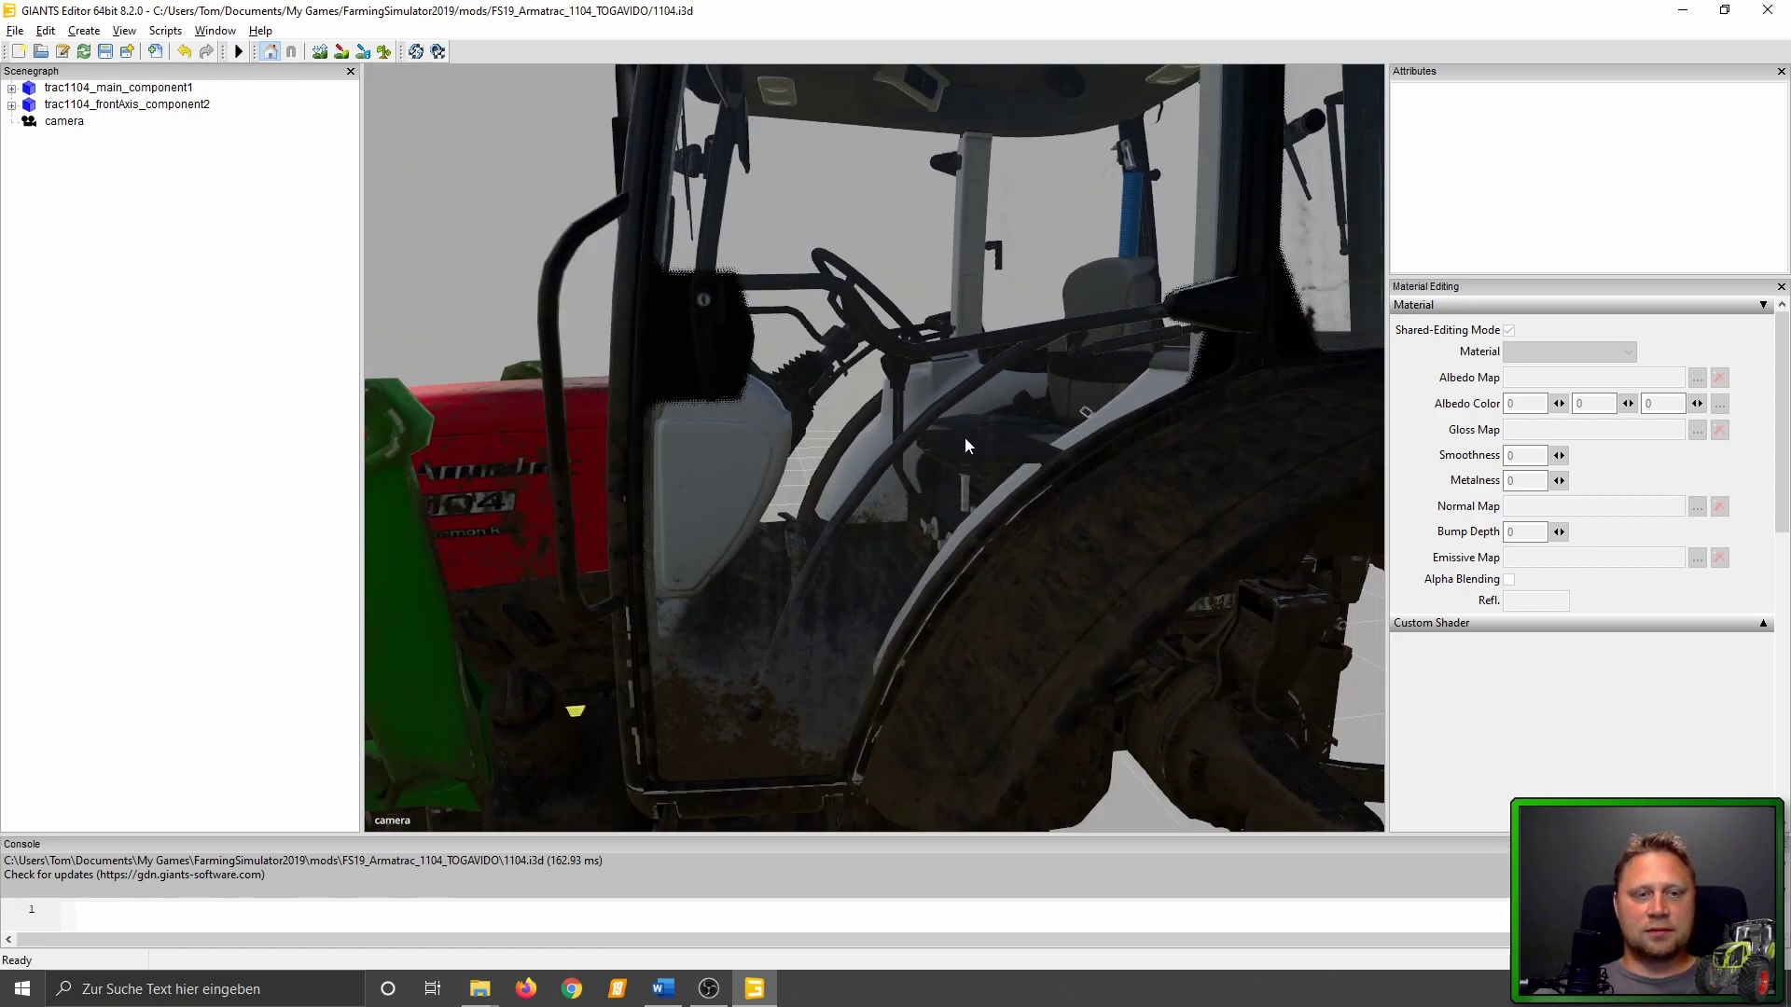
{"action": "mouse_move", "coordinate": [873, 457]}
{"action": "right_mouse_down"}
{"action": "mouse_move", "coordinate": [982, 474]}
{"action": "mouse_move", "coordinate": [901, 571]}
{"action": "mouse_move", "coordinate": [866, 554]}
{"action": "mouse_move", "coordinate": [931, 551]}
{"action": "mouse_move", "coordinate": [1012, 446]}
{"action": "mouse_move", "coordinate": [1045, 468]}
{"action": "mouse_move", "coordinate": [1065, 367]}
{"action": "mouse_move", "coordinate": [1190, 335]}
{"action": "right_mouse_up"}
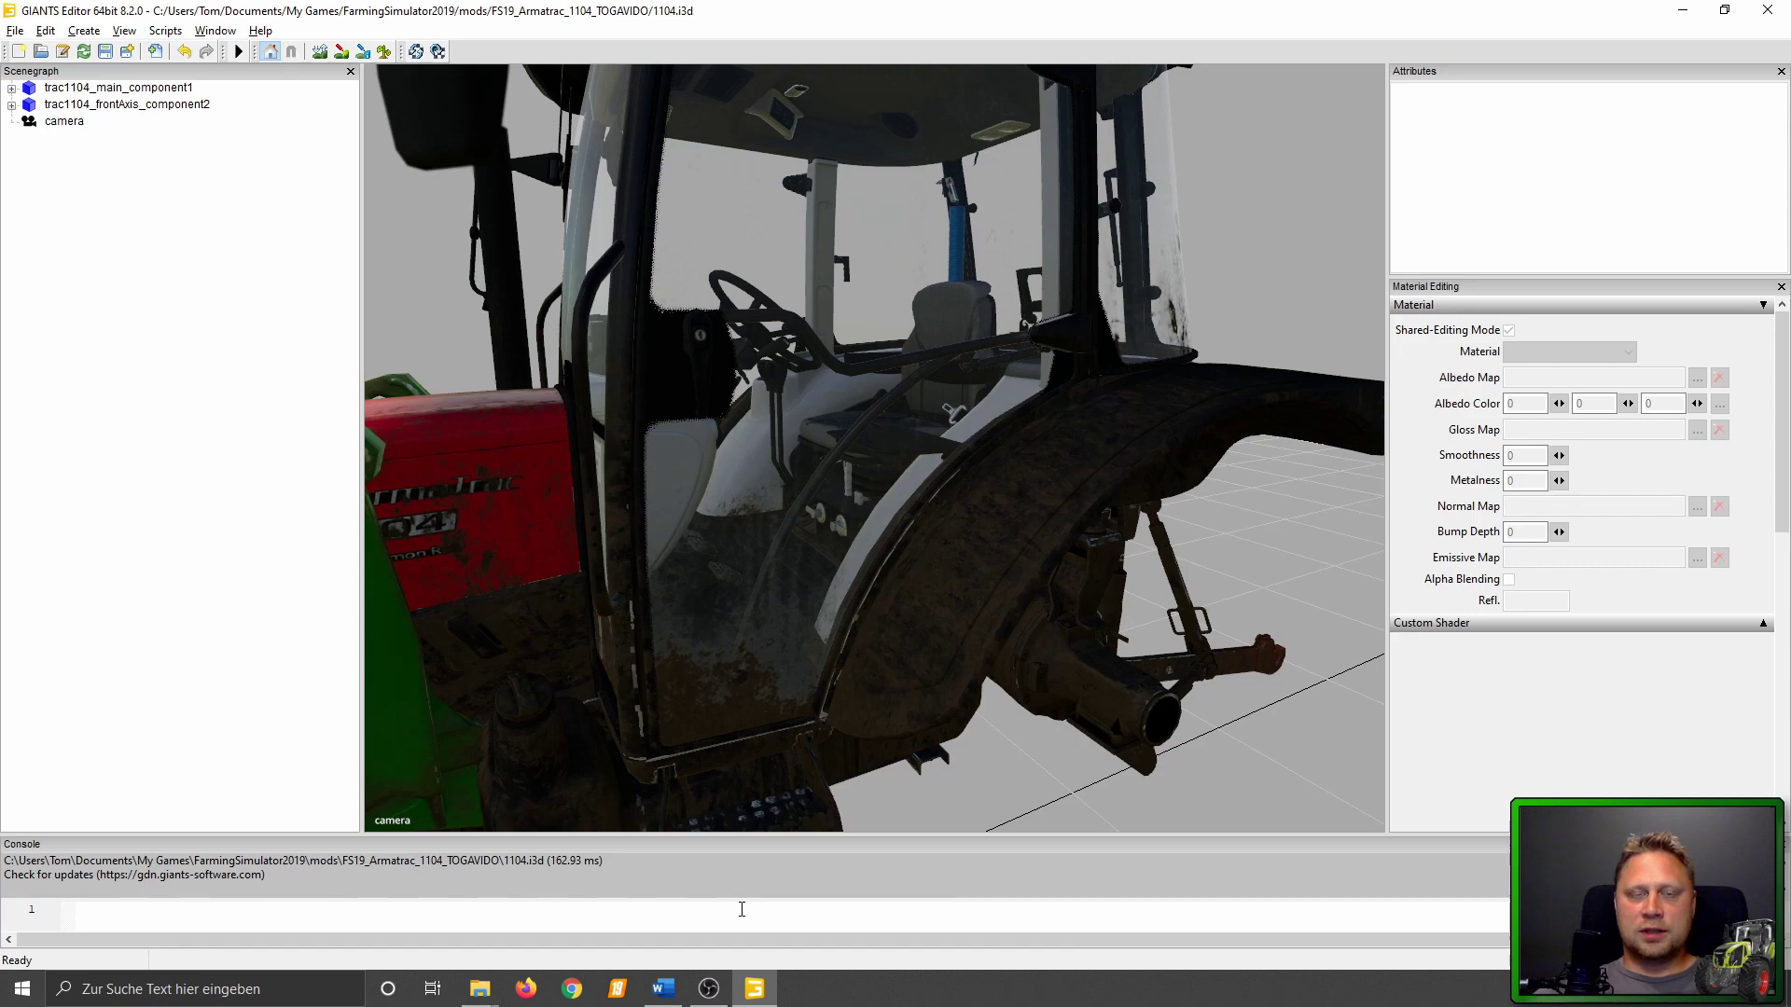
Open the Armatrac 1104 modDesc.xml and insert a blank line after </description>.
{"action": "left_click", "coordinate": [758, 987]}
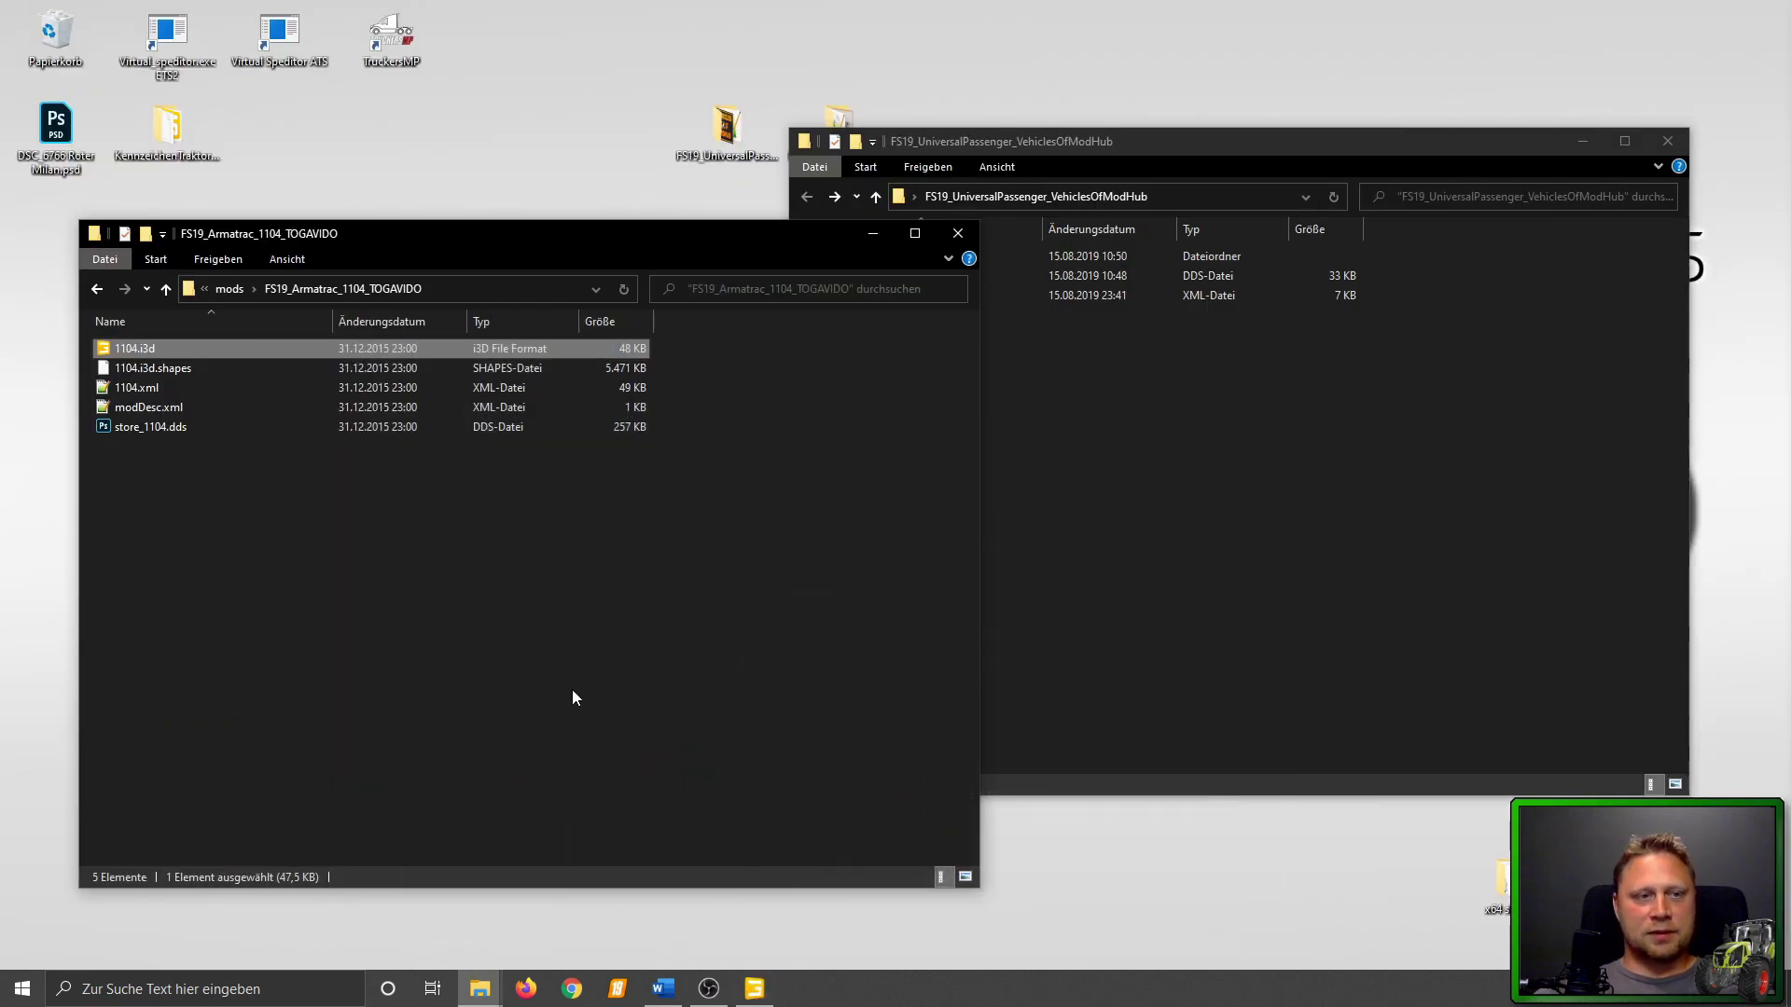
{"action": "left_click", "coordinate": [574, 698]}
{"action": "double_click", "coordinate": [126, 407]}
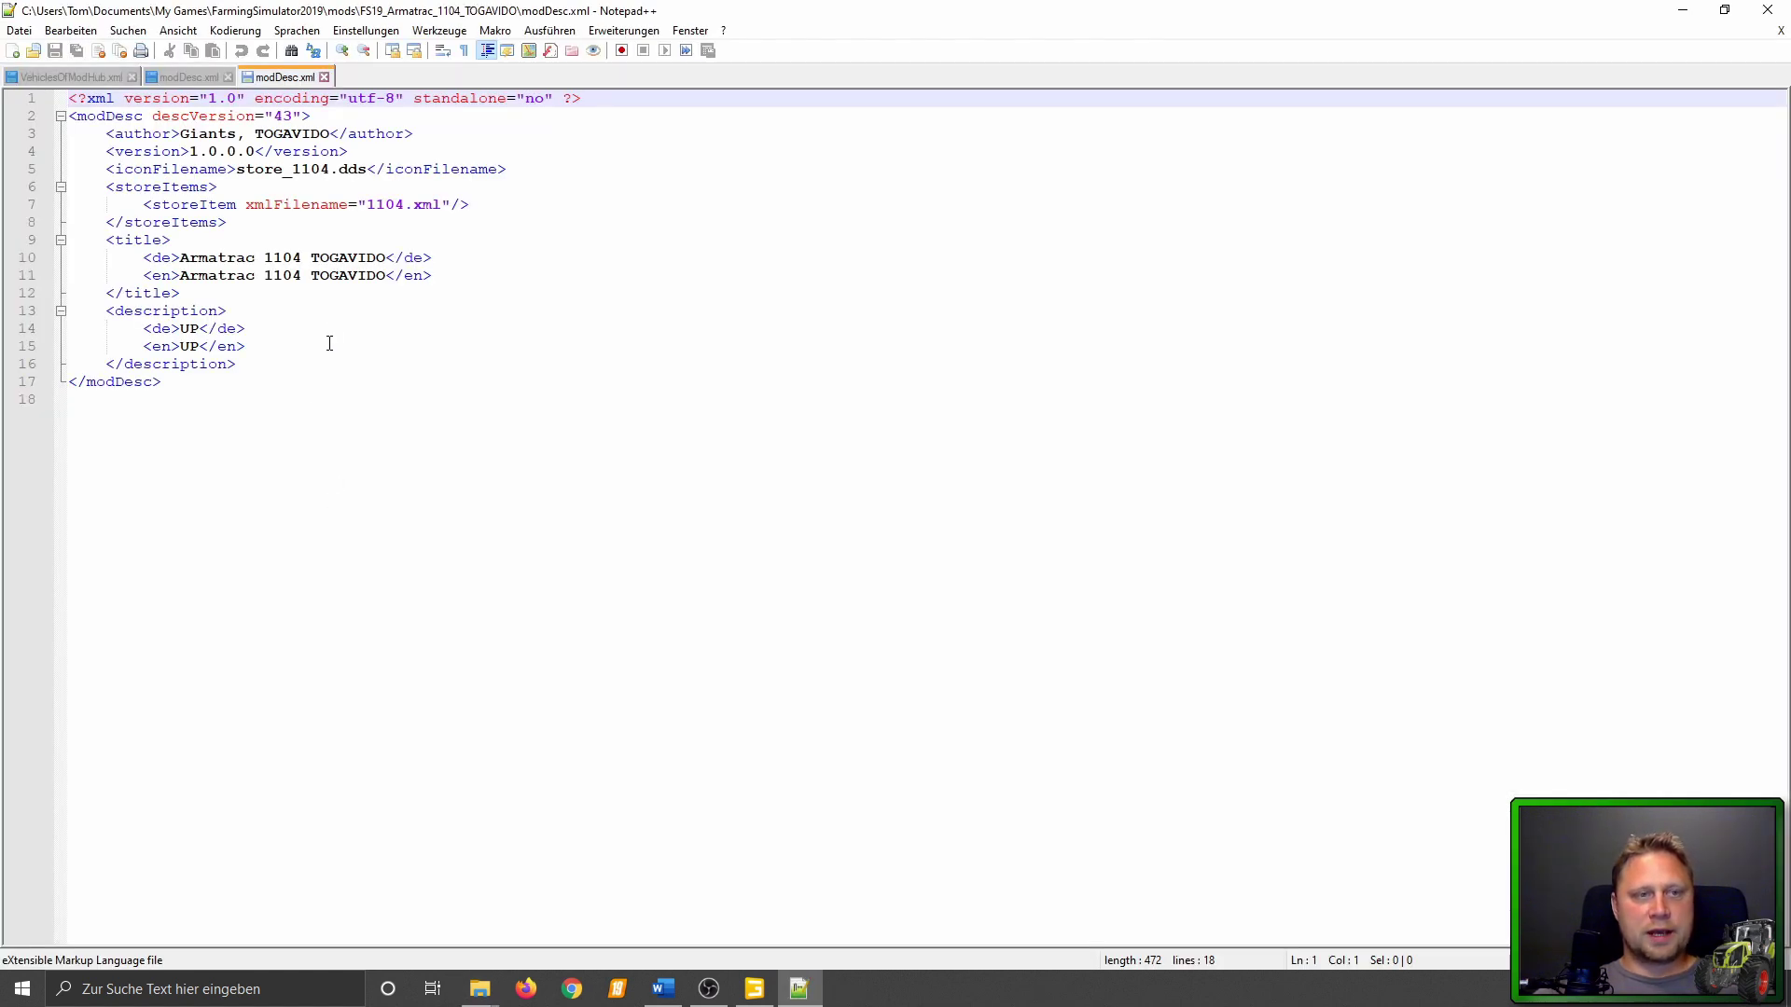
{"action": "left_click", "coordinate": [290, 365]}
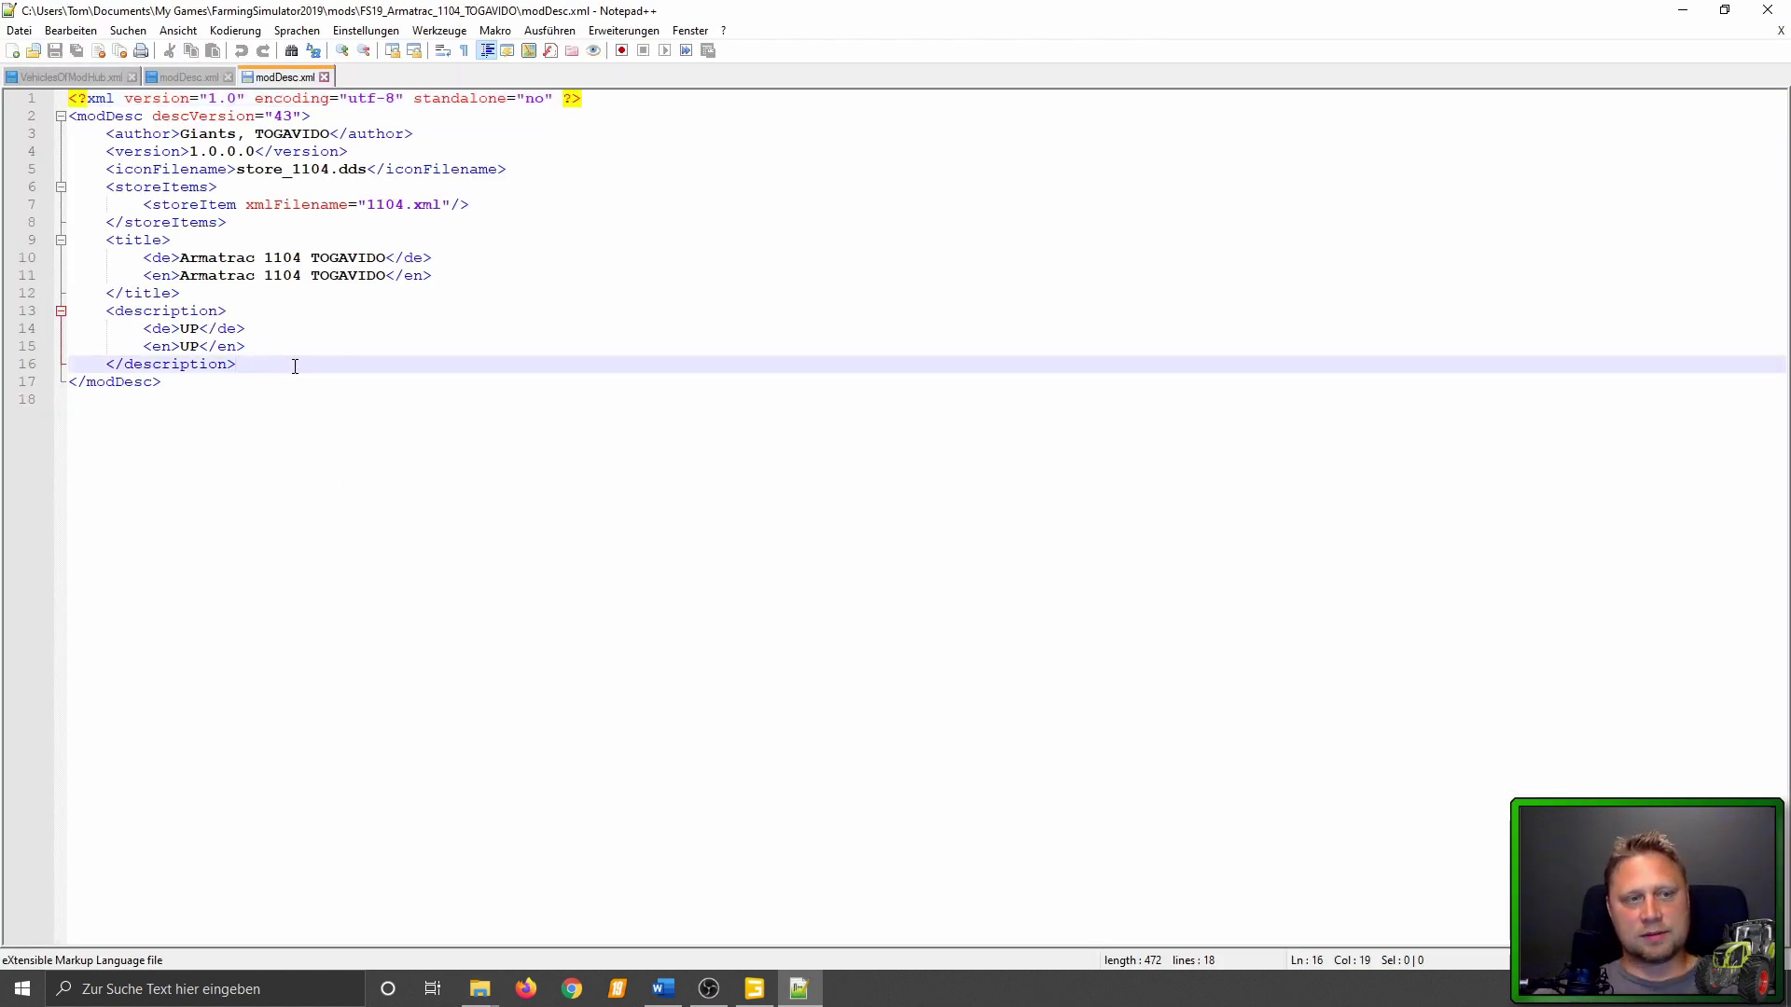
{"action": "key", "text": "Return"}
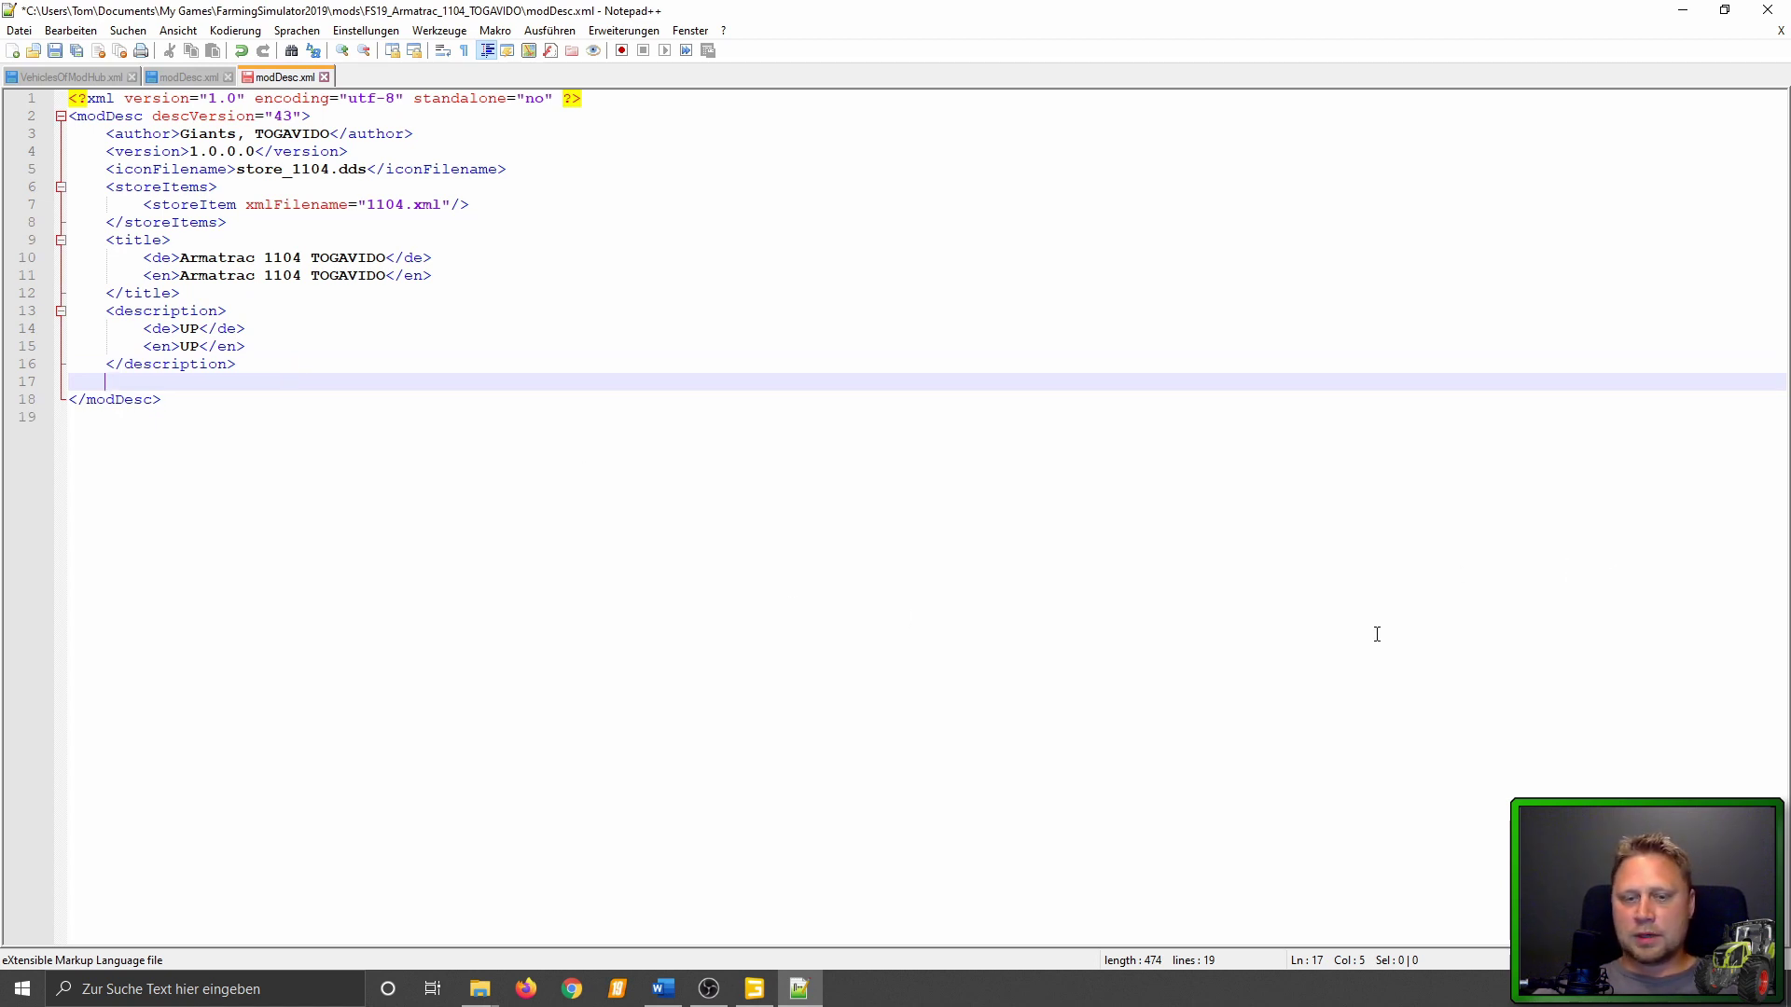
{"action": "left_click", "coordinate": [480, 989]}
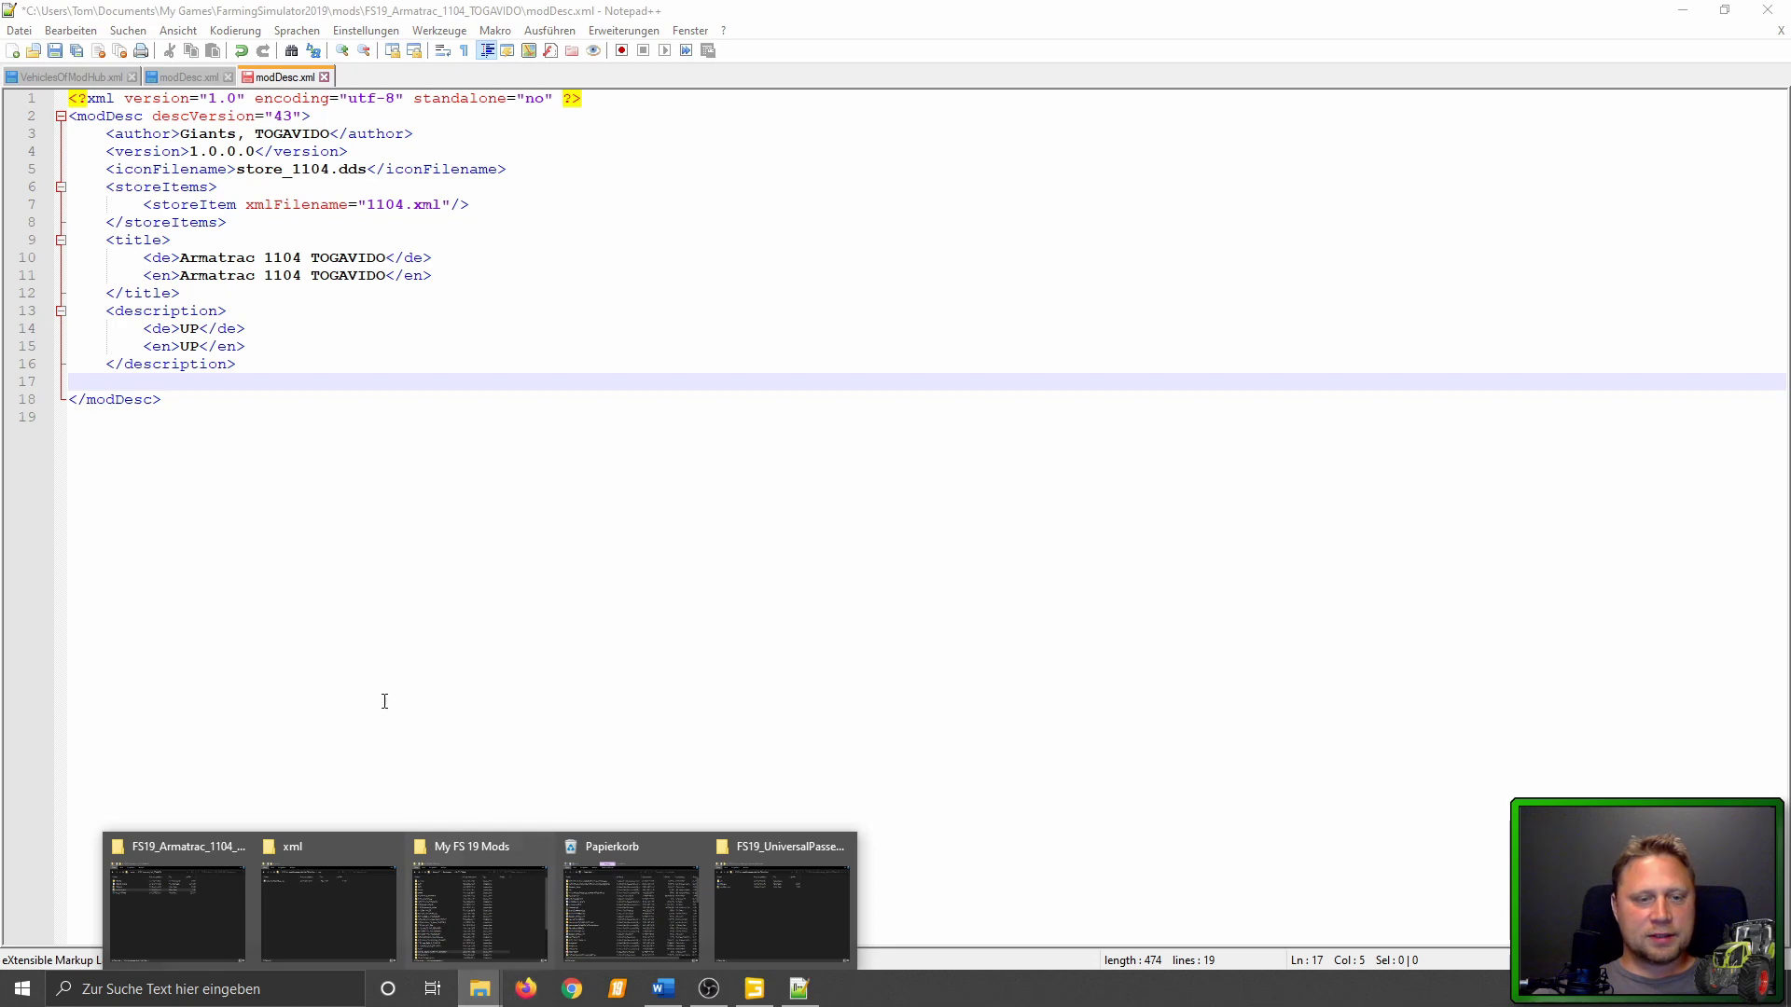
Copy <multiplayer supported="true"/> from the Valtra A Series modDesc into line 17 of the Armatrac modDesc.
{"action": "left_click", "coordinate": [177, 931]}
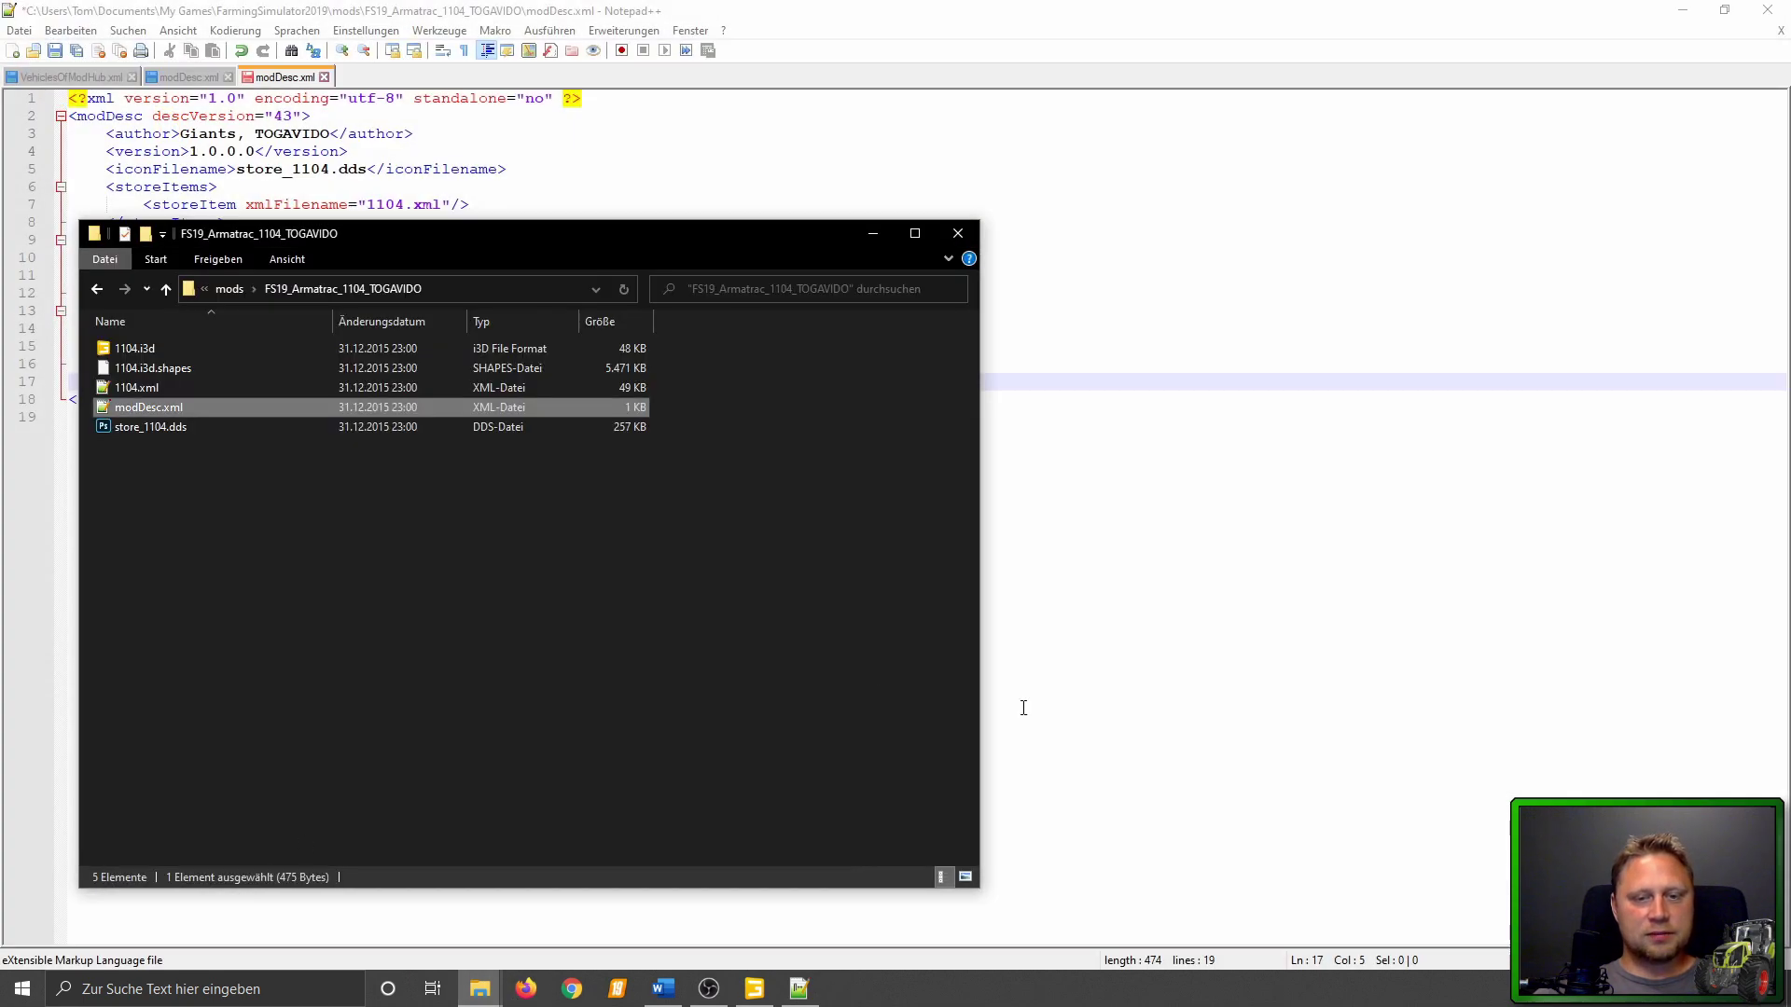
{"action": "key", "text": "BackSpace"}
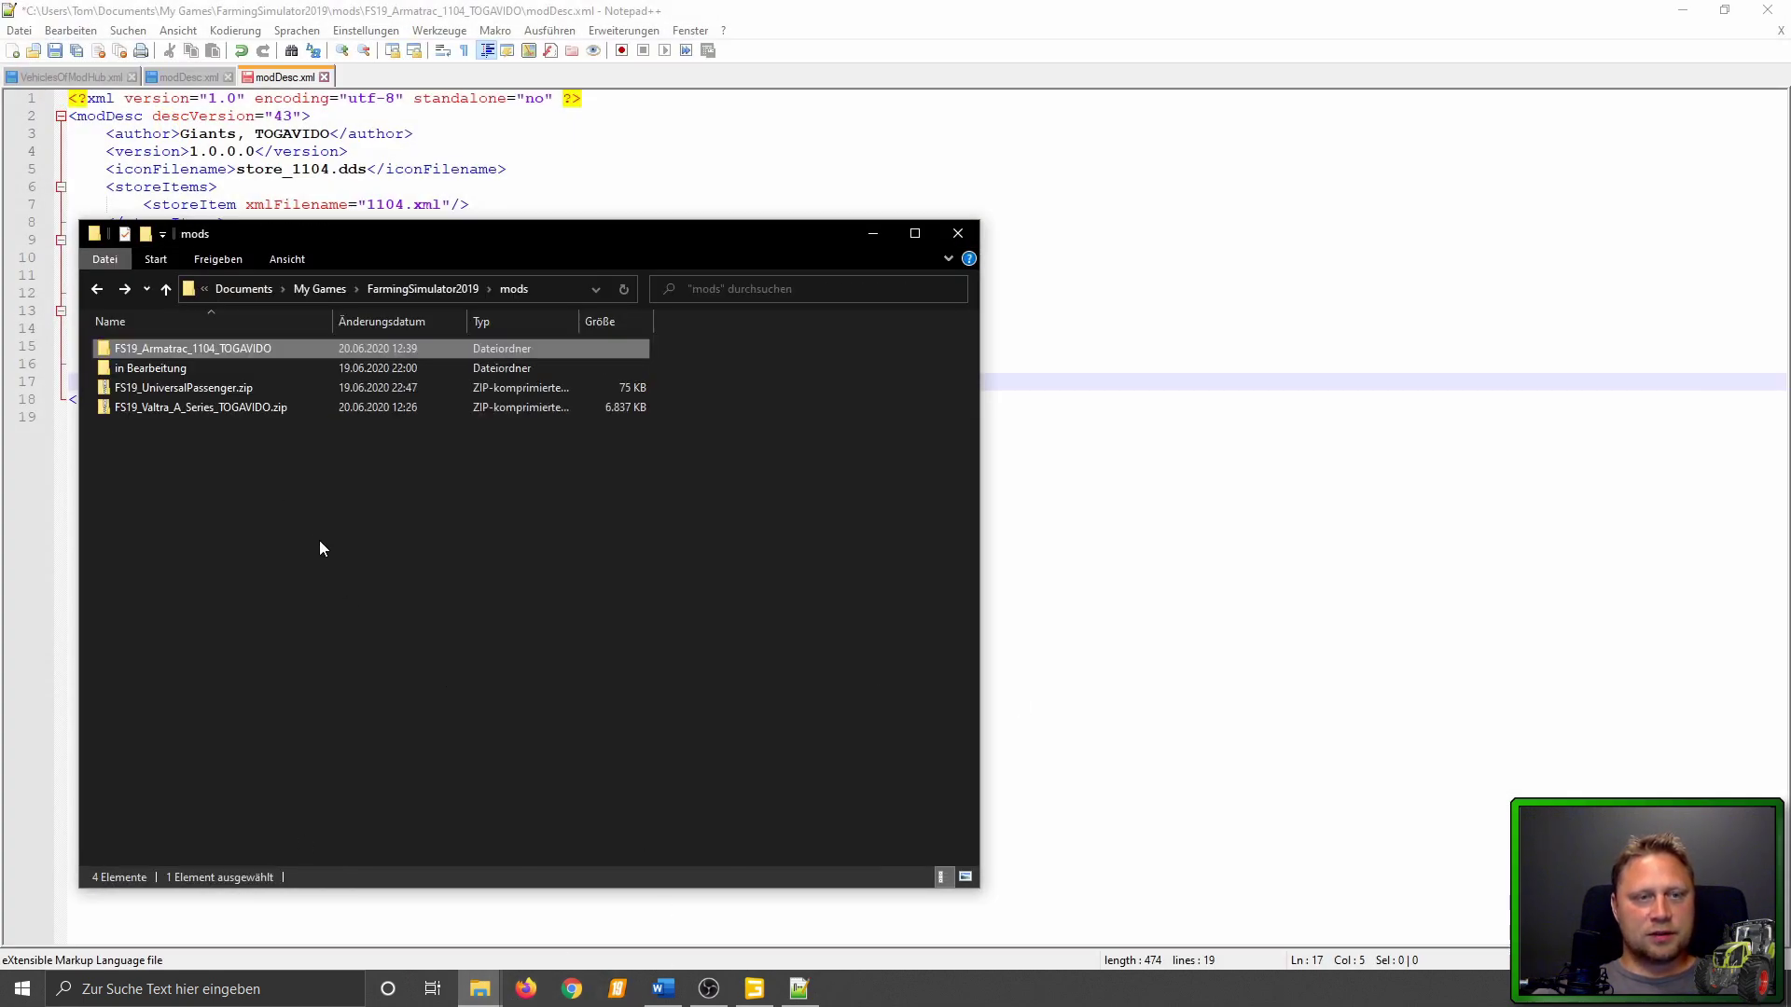
{"action": "double_click", "coordinate": [127, 408]}
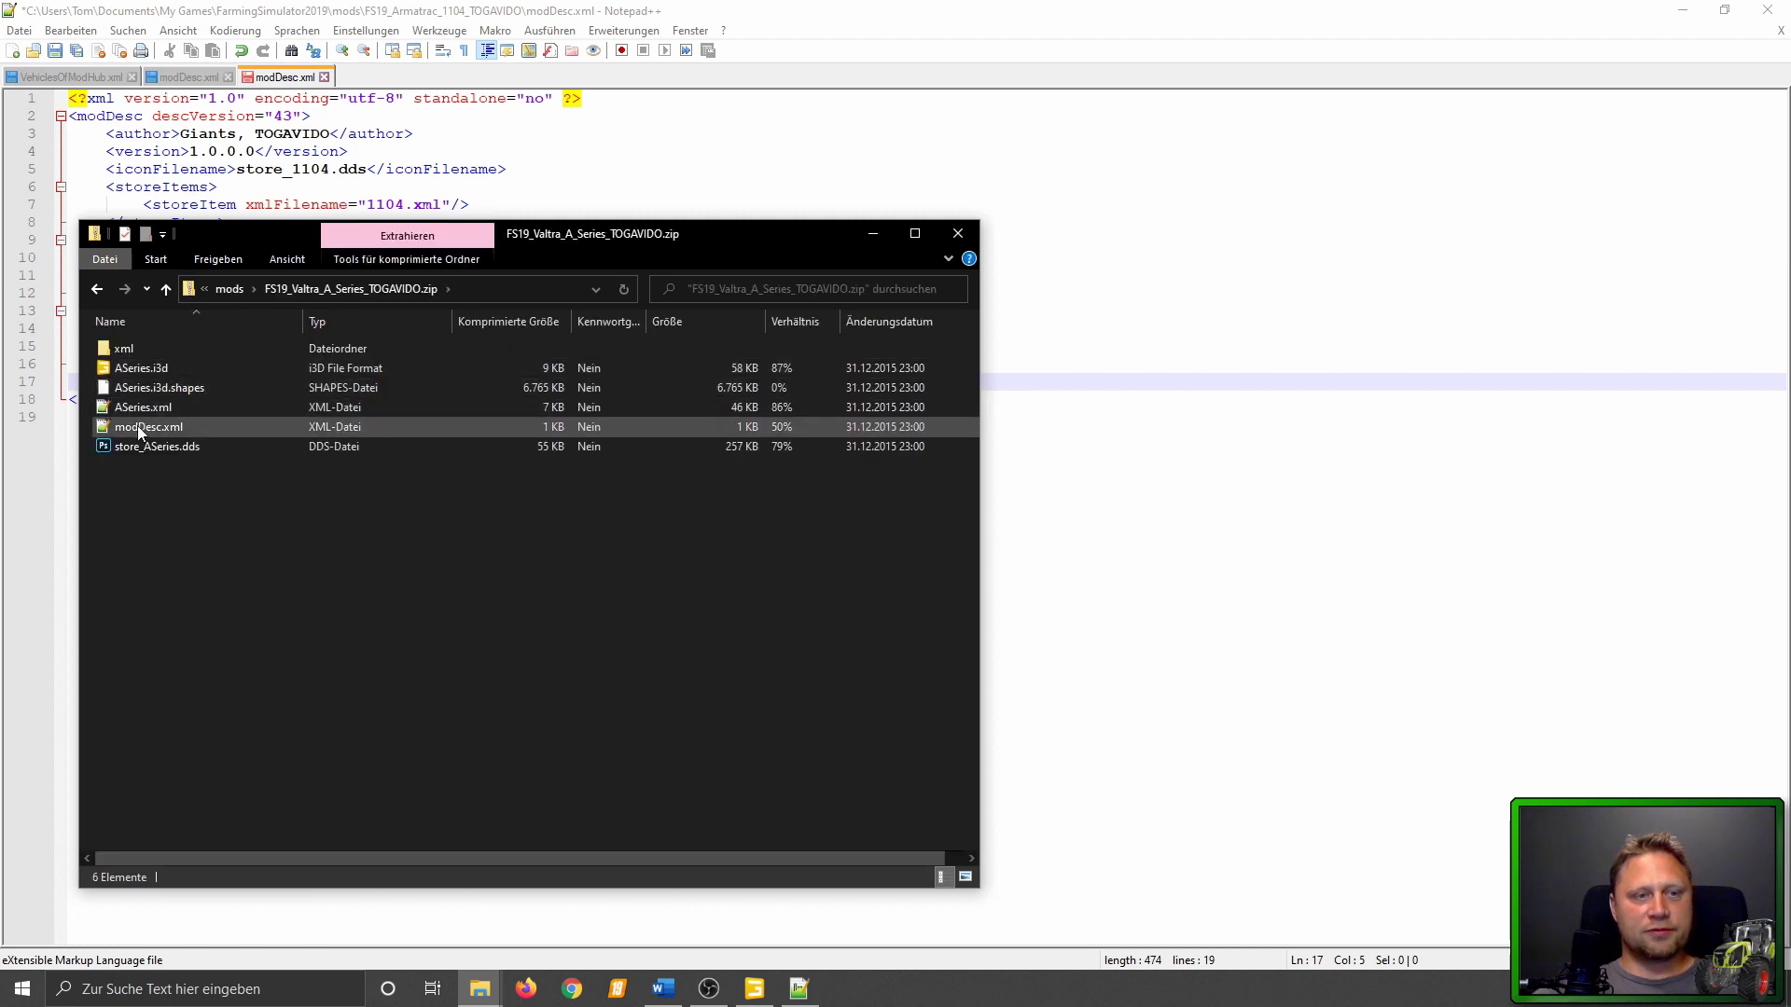
{"action": "double_click", "coordinate": [137, 426]}
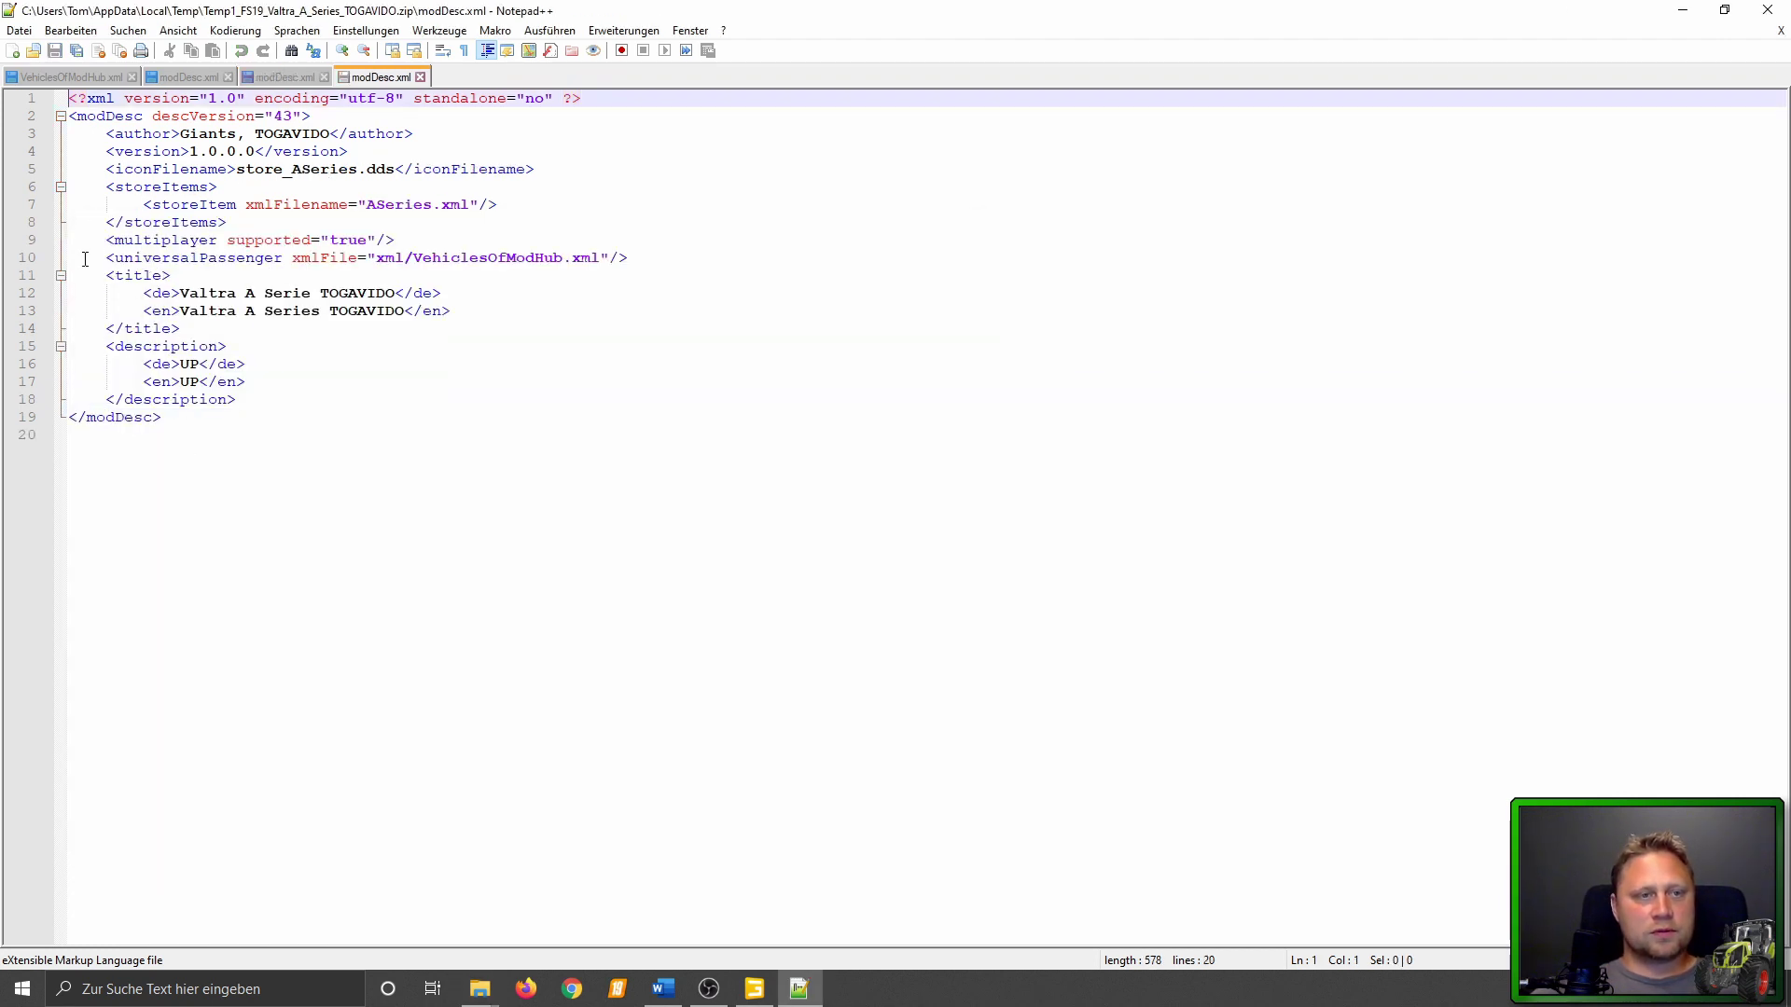
{"action": "left_click", "coordinate": [24, 243]}
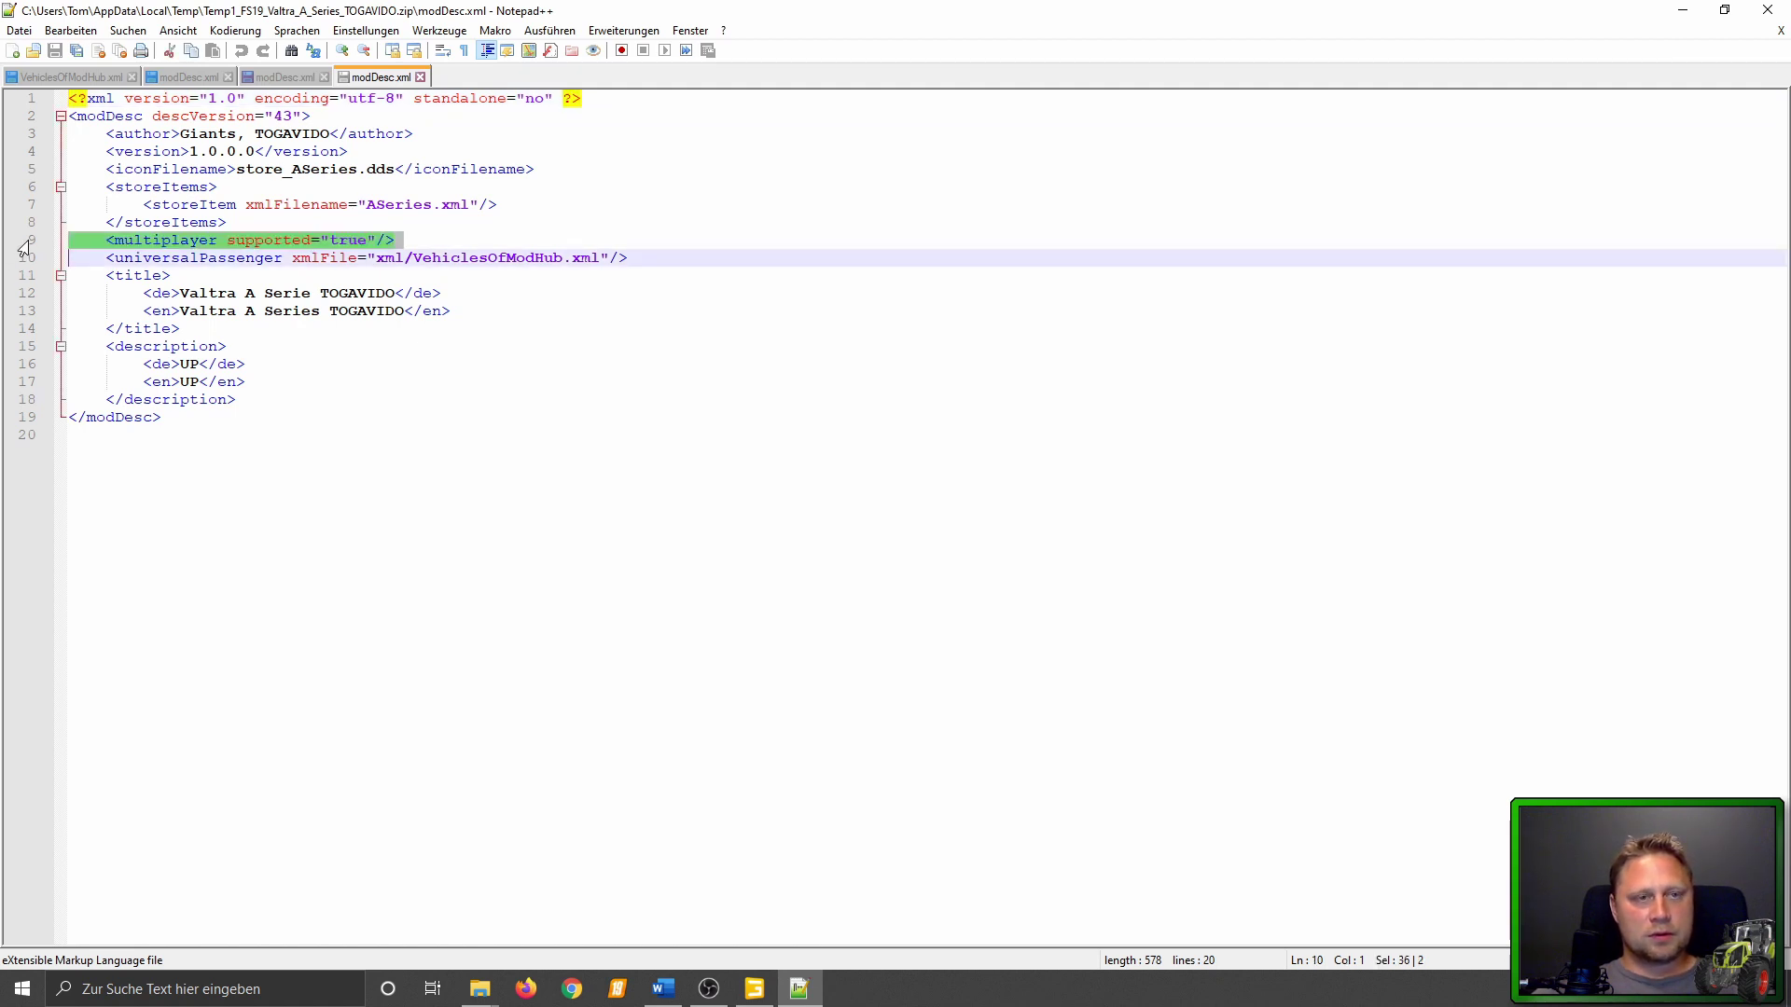
{"action": "left_click", "coordinate": [272, 76]}
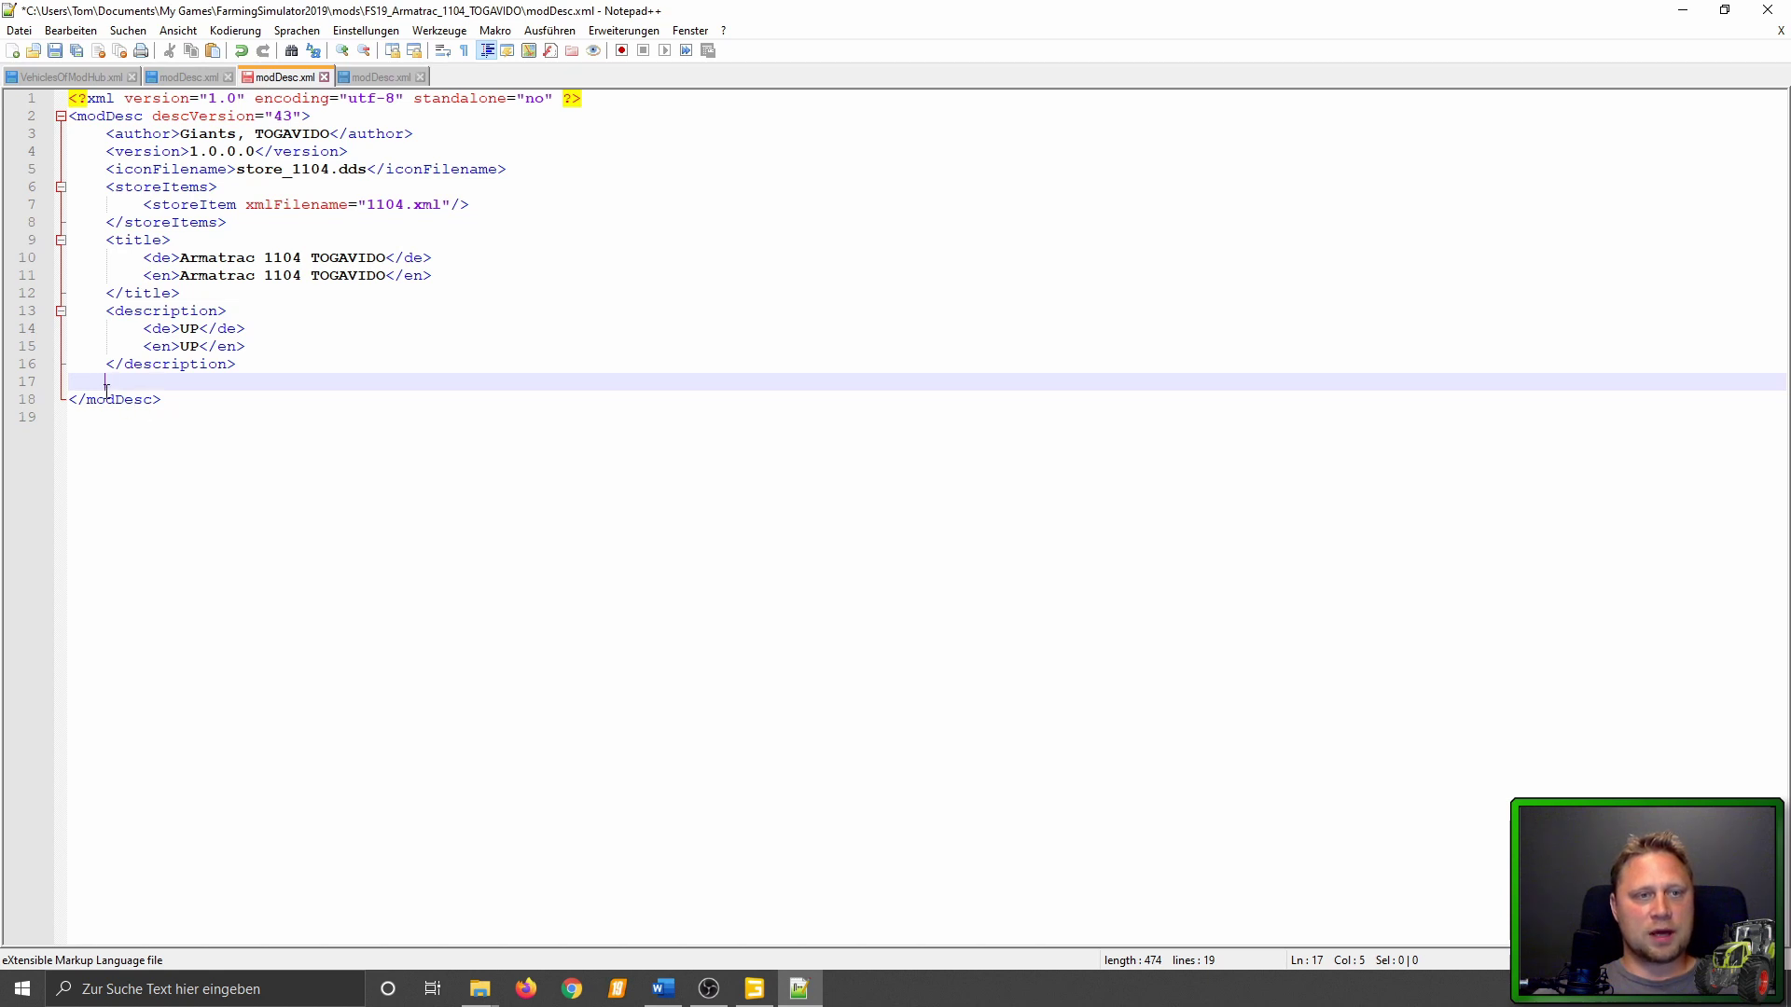
{"action": "left_click", "coordinate": [25, 385]}
{"action": "type", "text": "<multiplayer supported=\"true\"/>"}
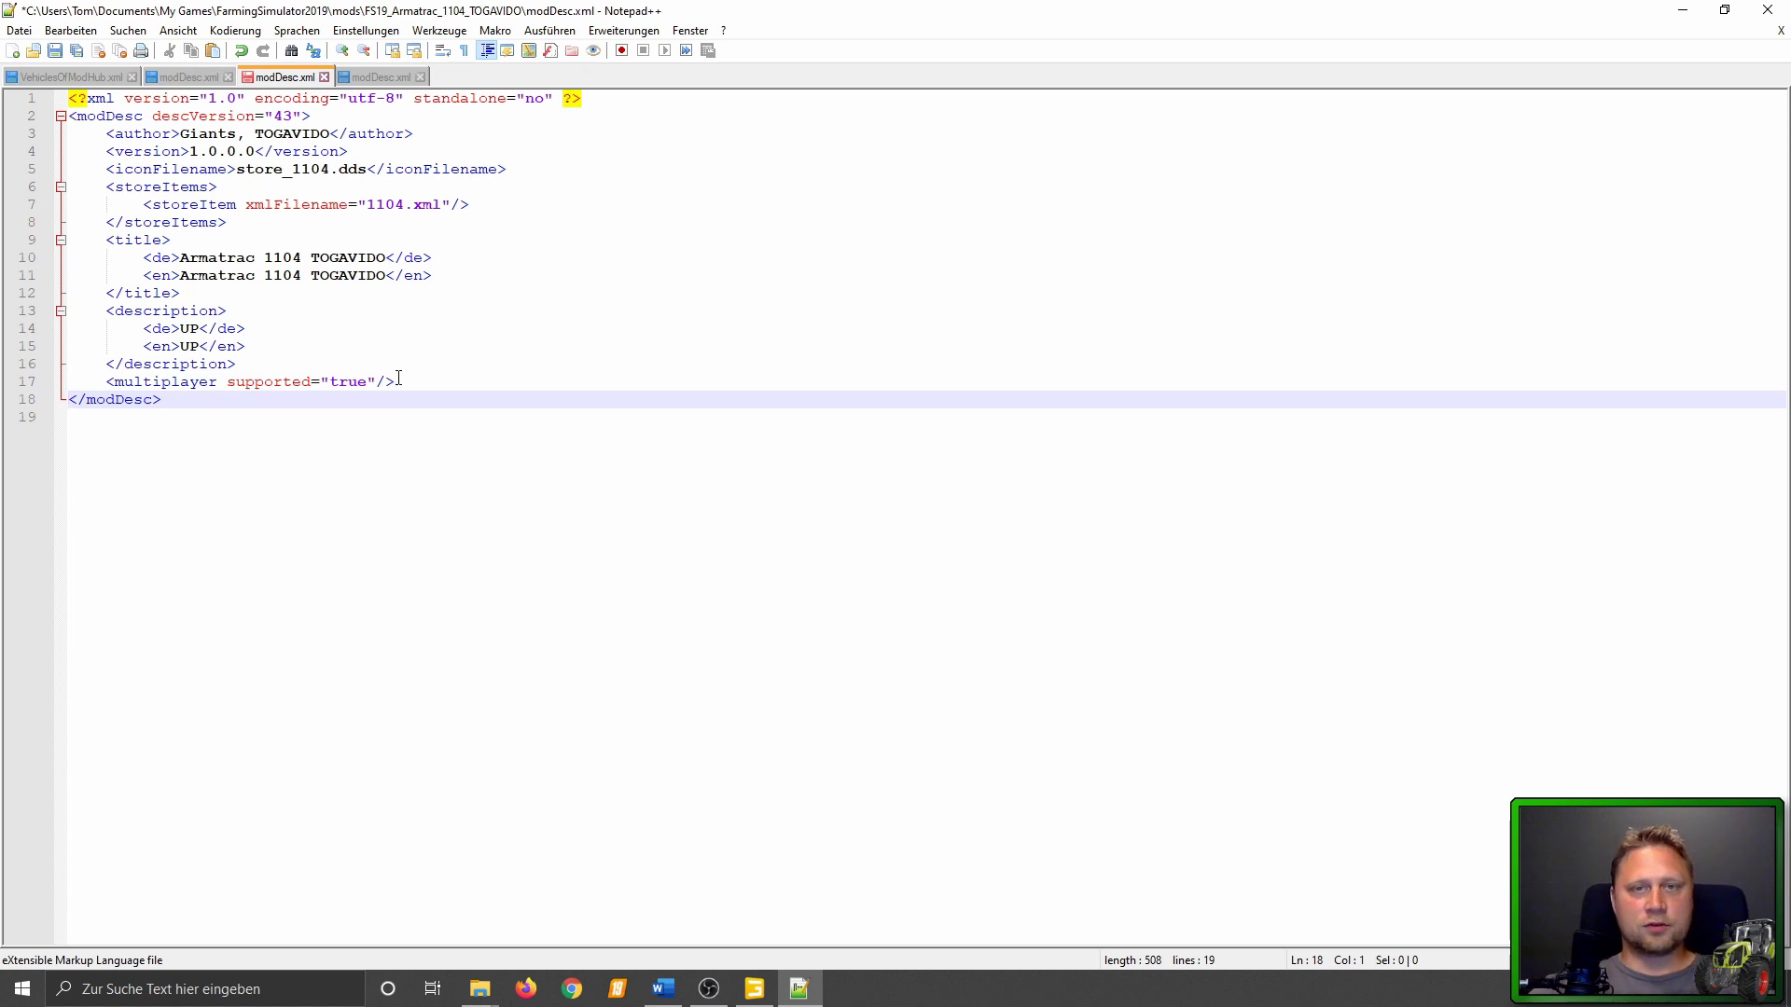
Close the VehiclesOfModHub.xml and other modDesc files, and minimize Notepad++.
{"action": "left_click", "coordinate": [132, 77]}
{"action": "left_click", "coordinate": [87, 77]}
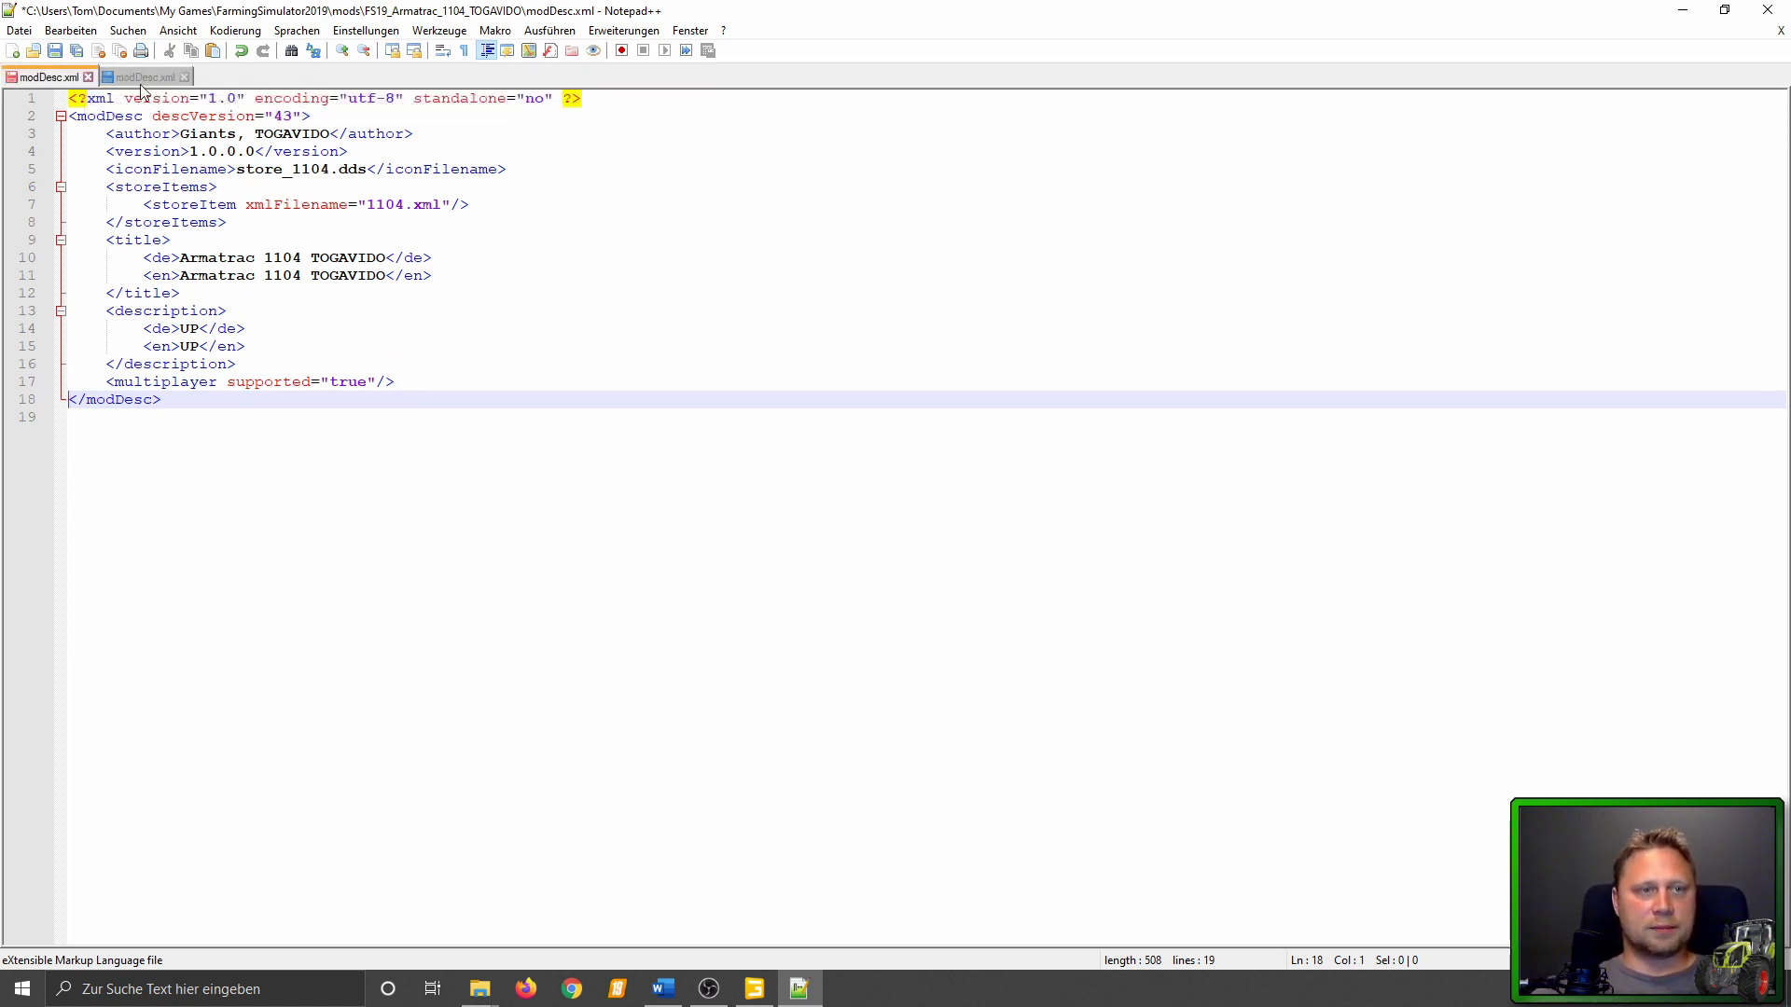
{"action": "left_click", "coordinate": [145, 78]}
{"action": "left_click", "coordinate": [184, 77]}
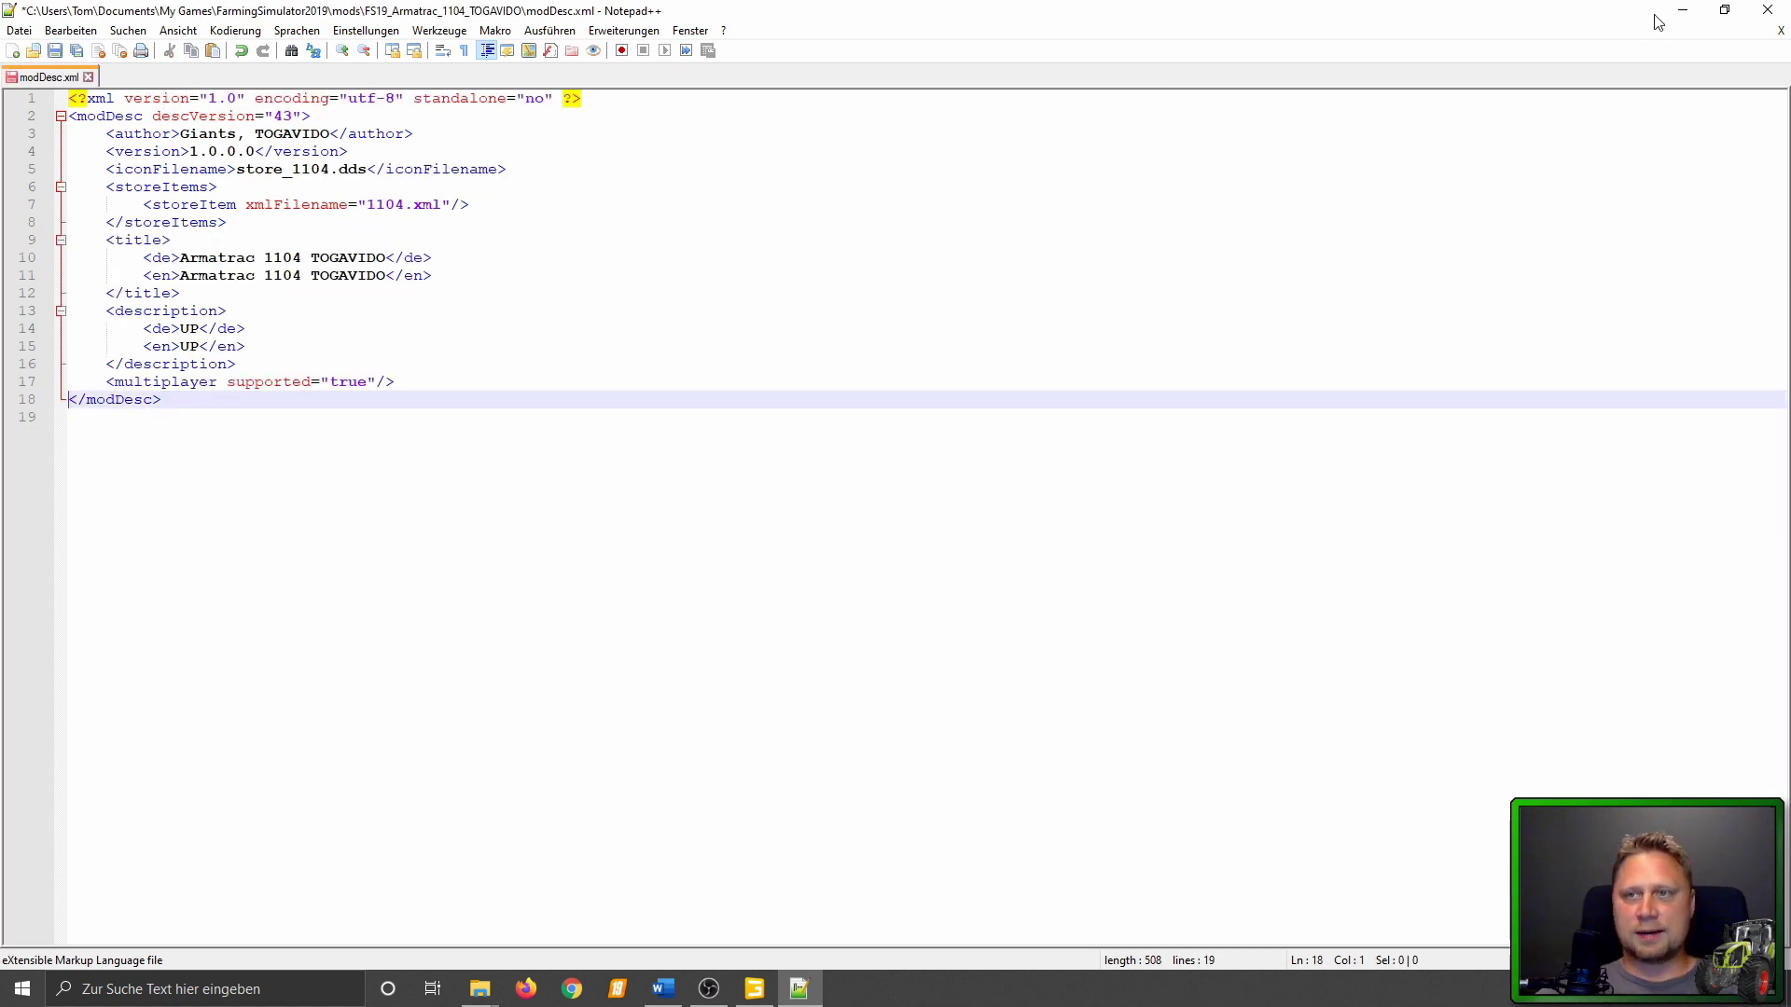
{"action": "left_click", "coordinate": [1681, 10]}
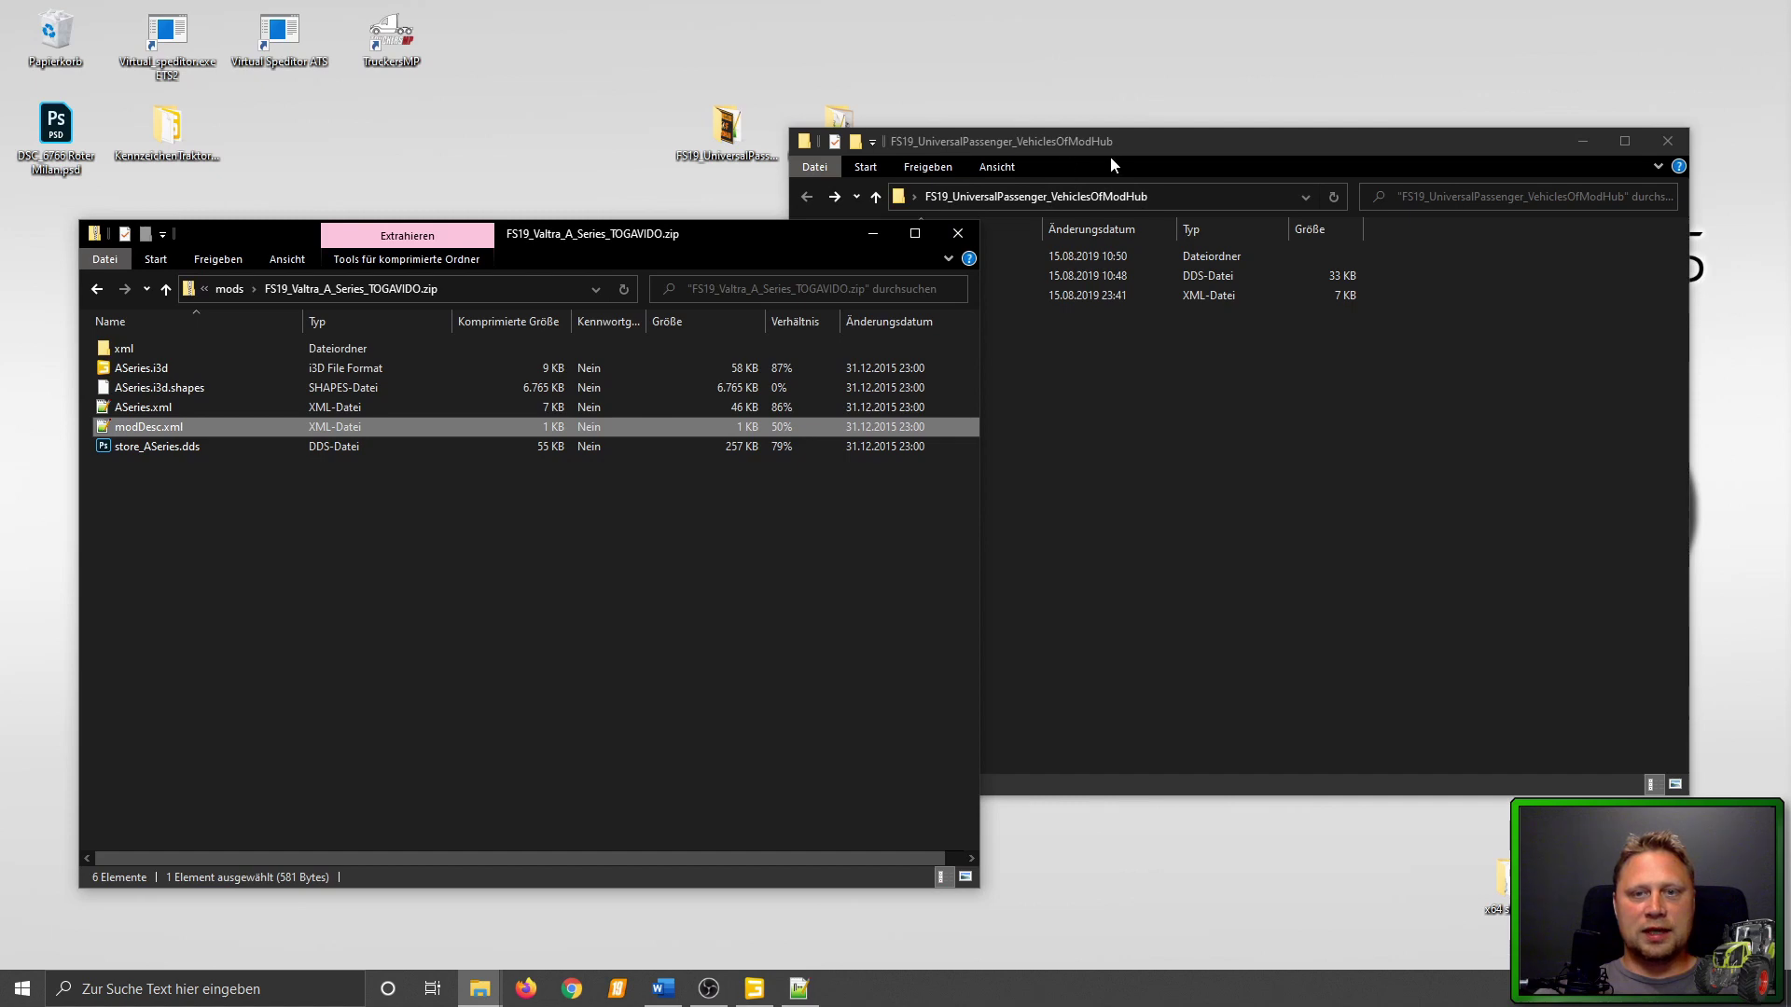
Copy the universalPassenger line 142 from the VehiclesOfModHub modDesc.xml, then close that file.
{"action": "left_click", "coordinate": [895, 373]}
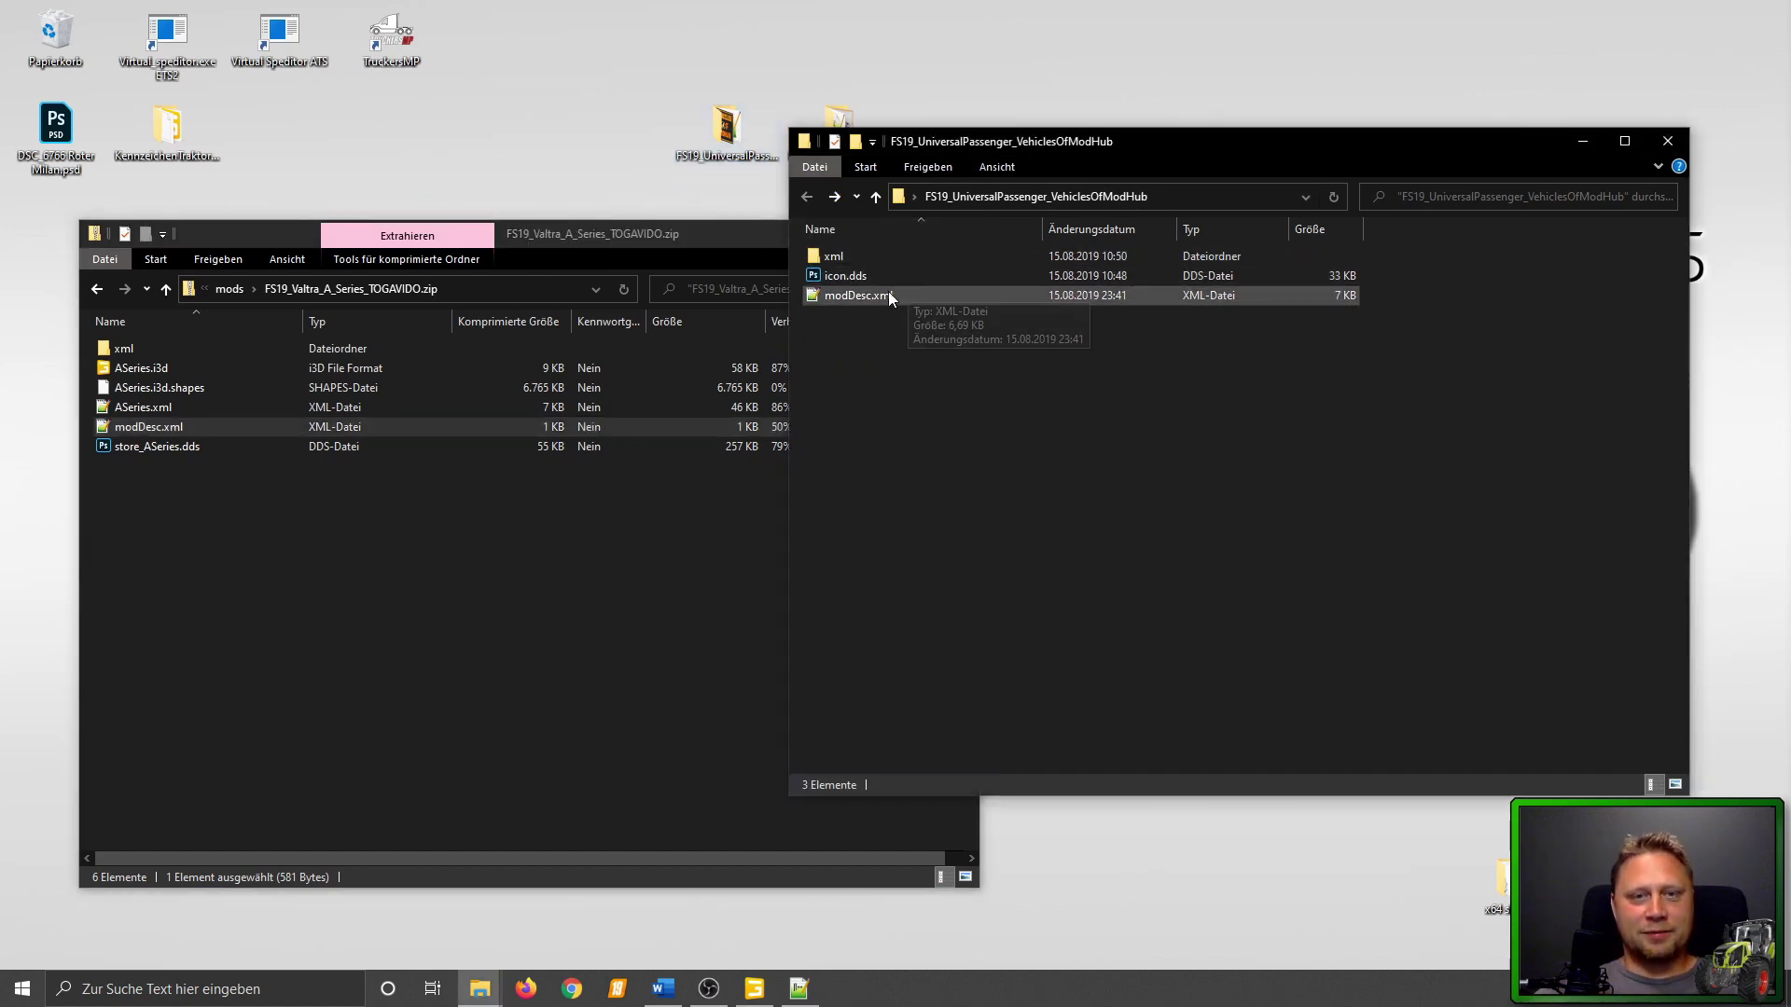
{"action": "double_click", "coordinate": [832, 295]}
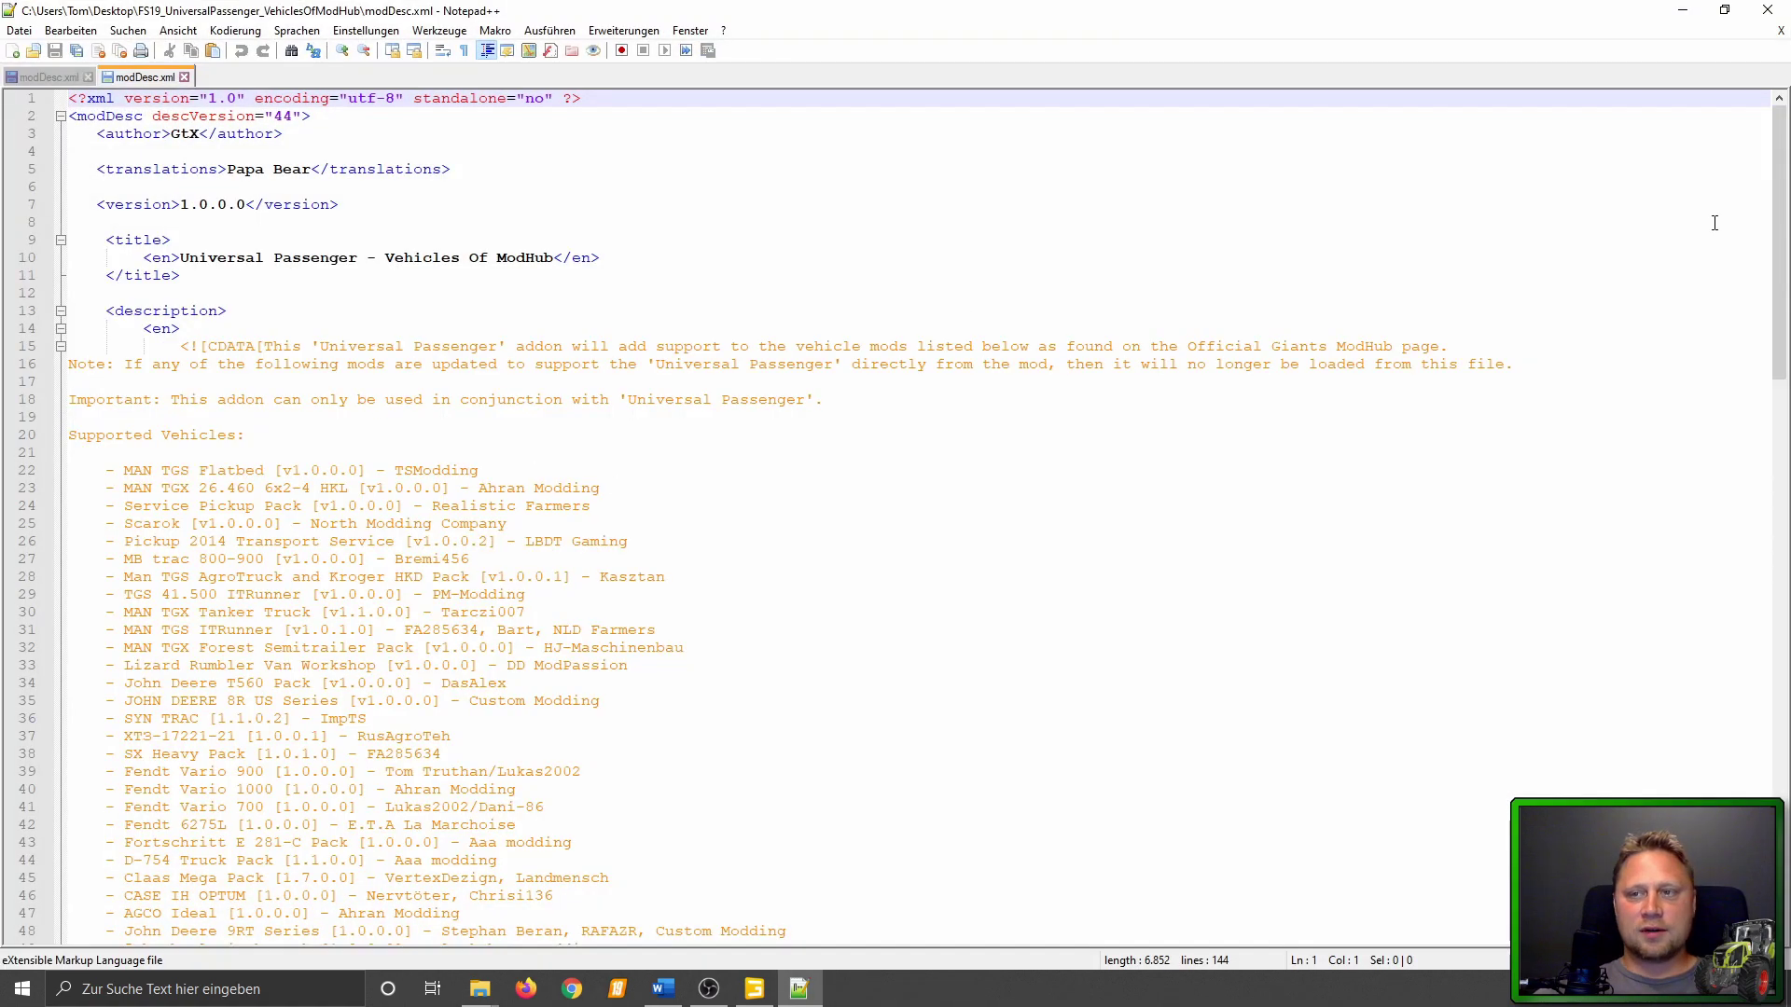
{"action": "left_click_drag", "start_coordinate": [1780, 224], "coordinate": [1779, 783]}
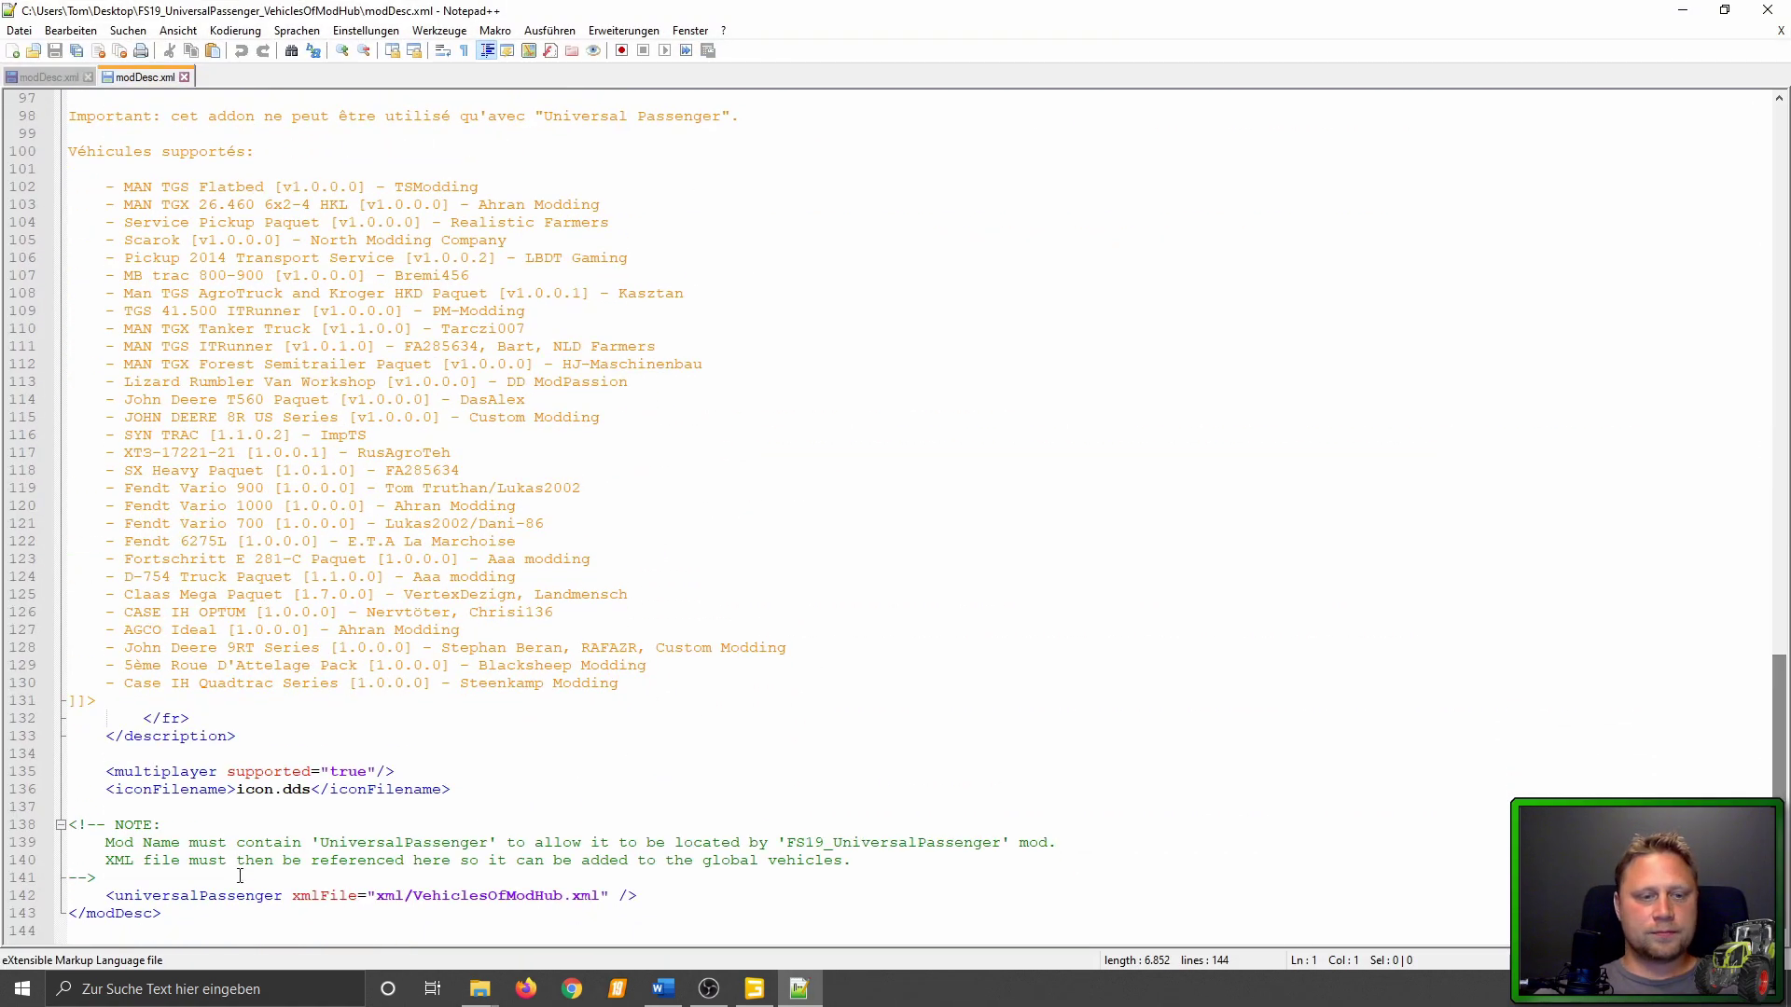
{"action": "left_click", "coordinate": [28, 896]}
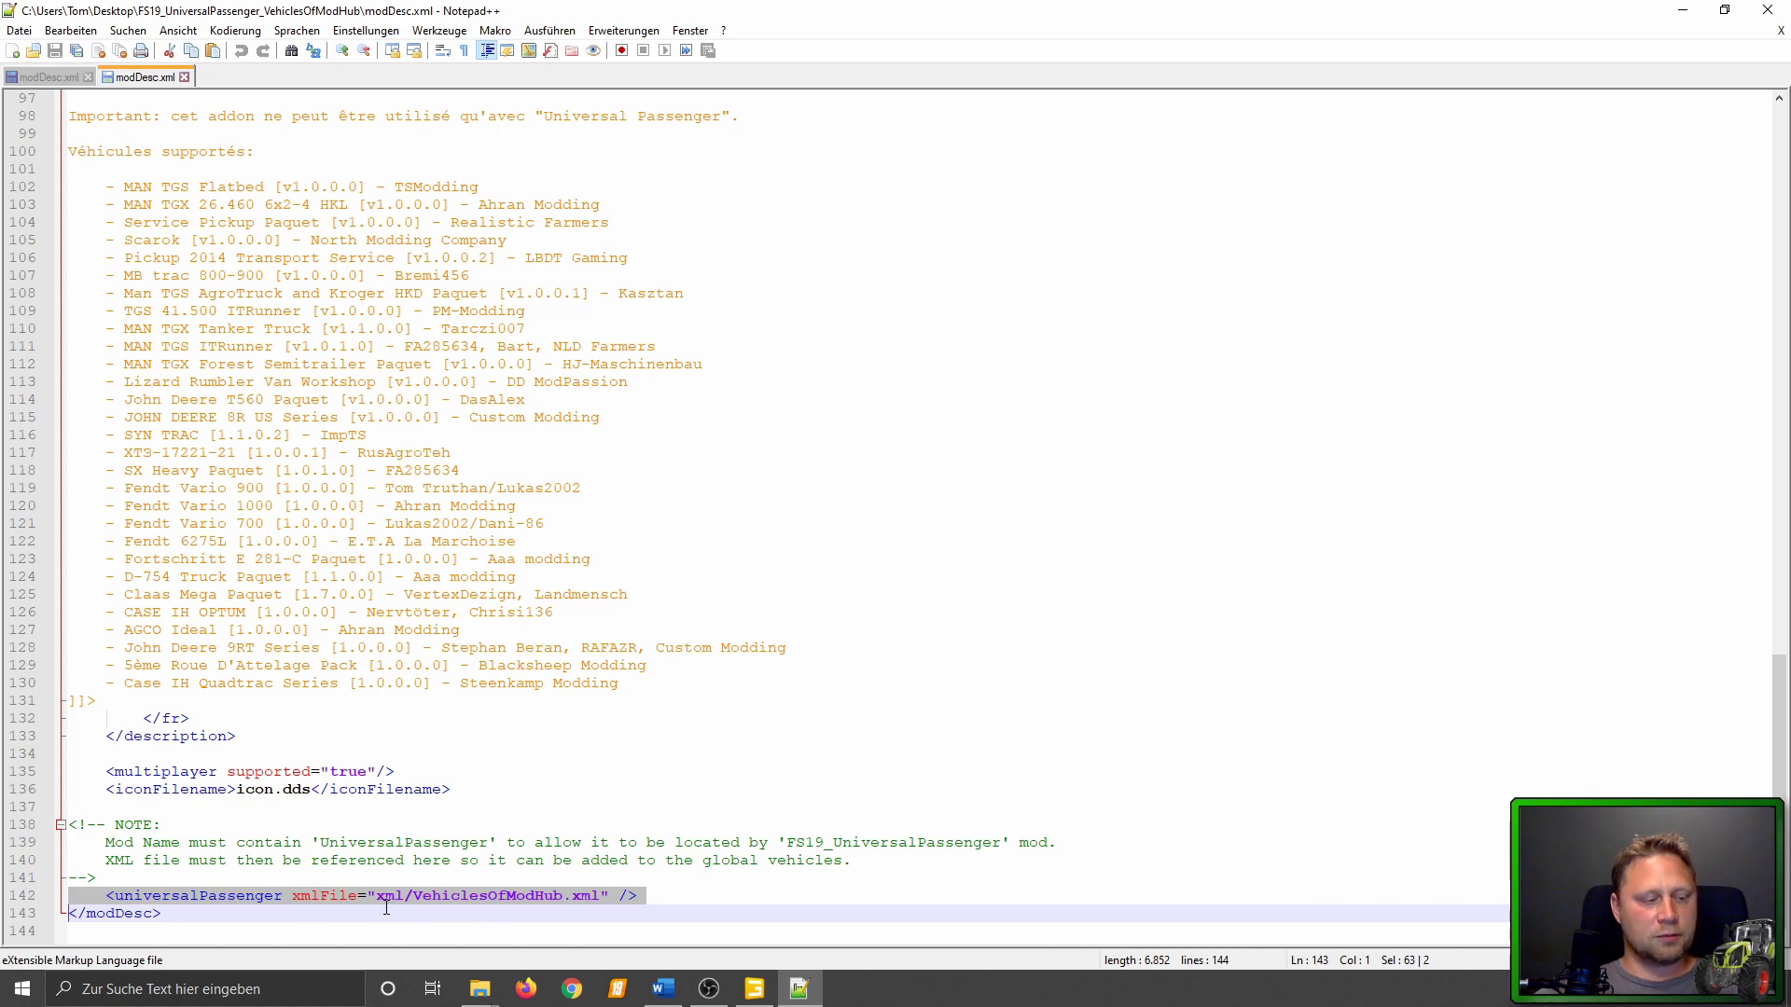
{"action": "left_click", "coordinate": [184, 76]}
Paste <universalPassenger xmlFile="xml/VehiclesOfModHub.xml" /> as line 18 of the Armatrac modDesc and save.
{"action": "left_click", "coordinate": [420, 375]}
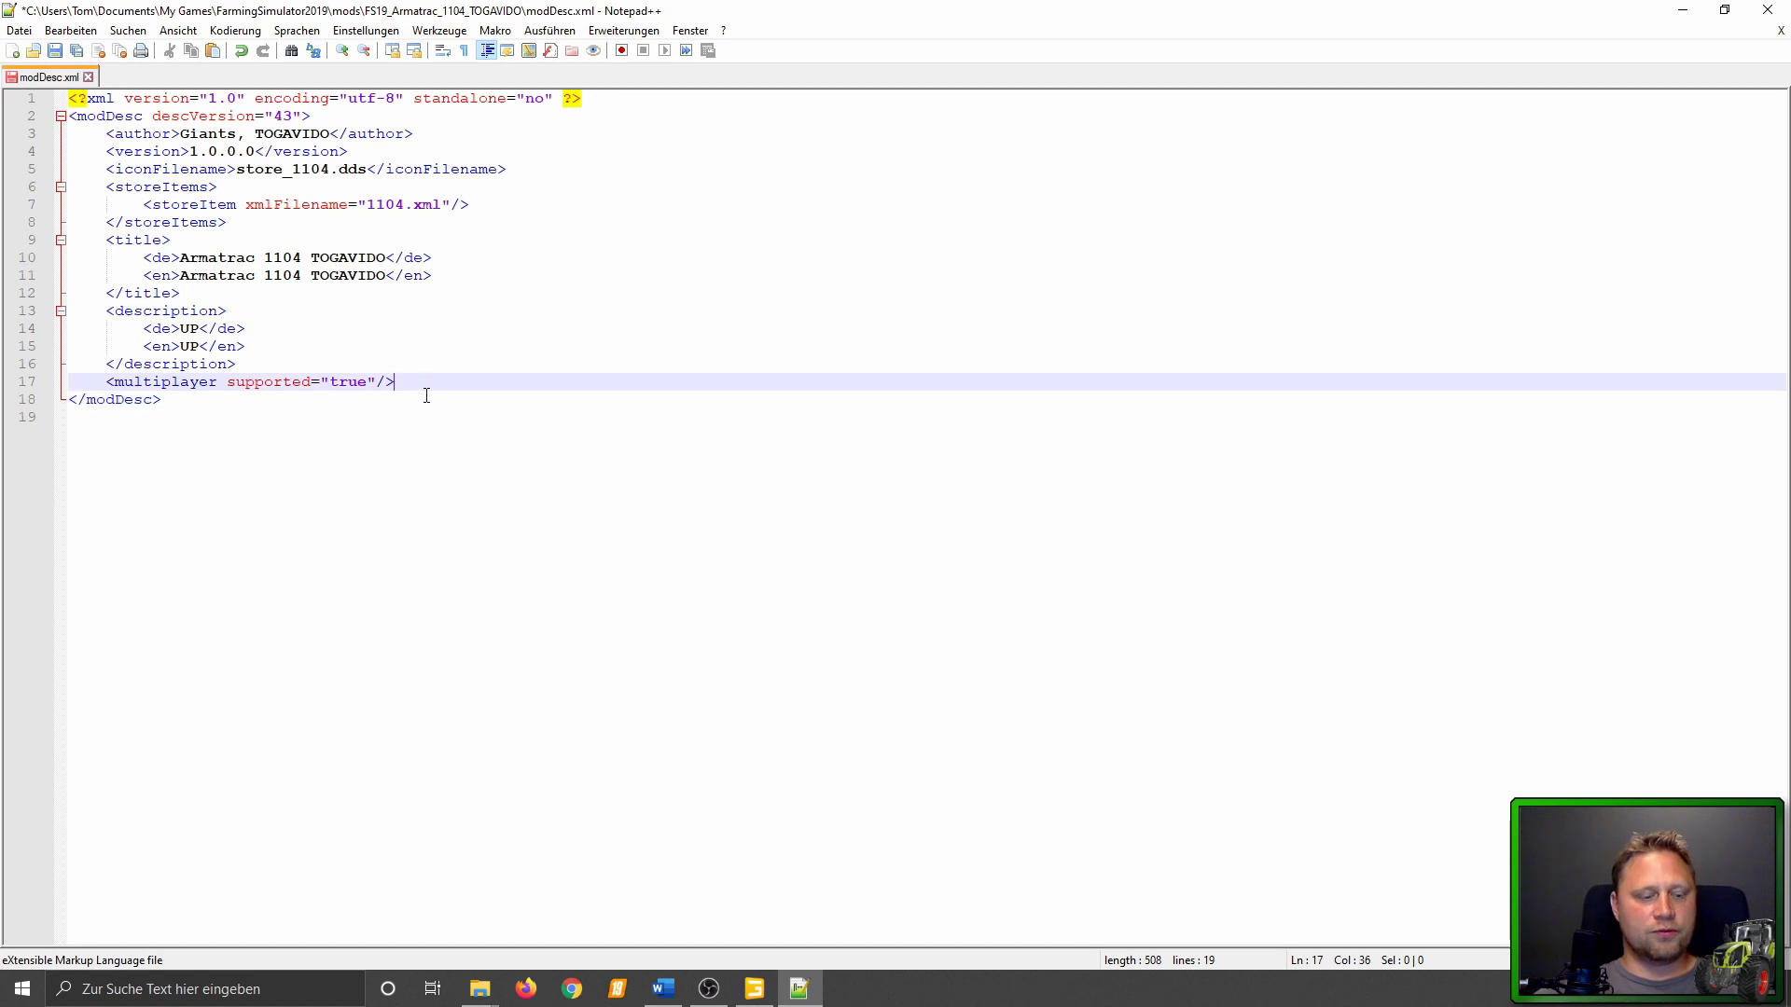
{"action": "key", "text": "Return"}
{"action": "left_click", "coordinate": [25, 406]}
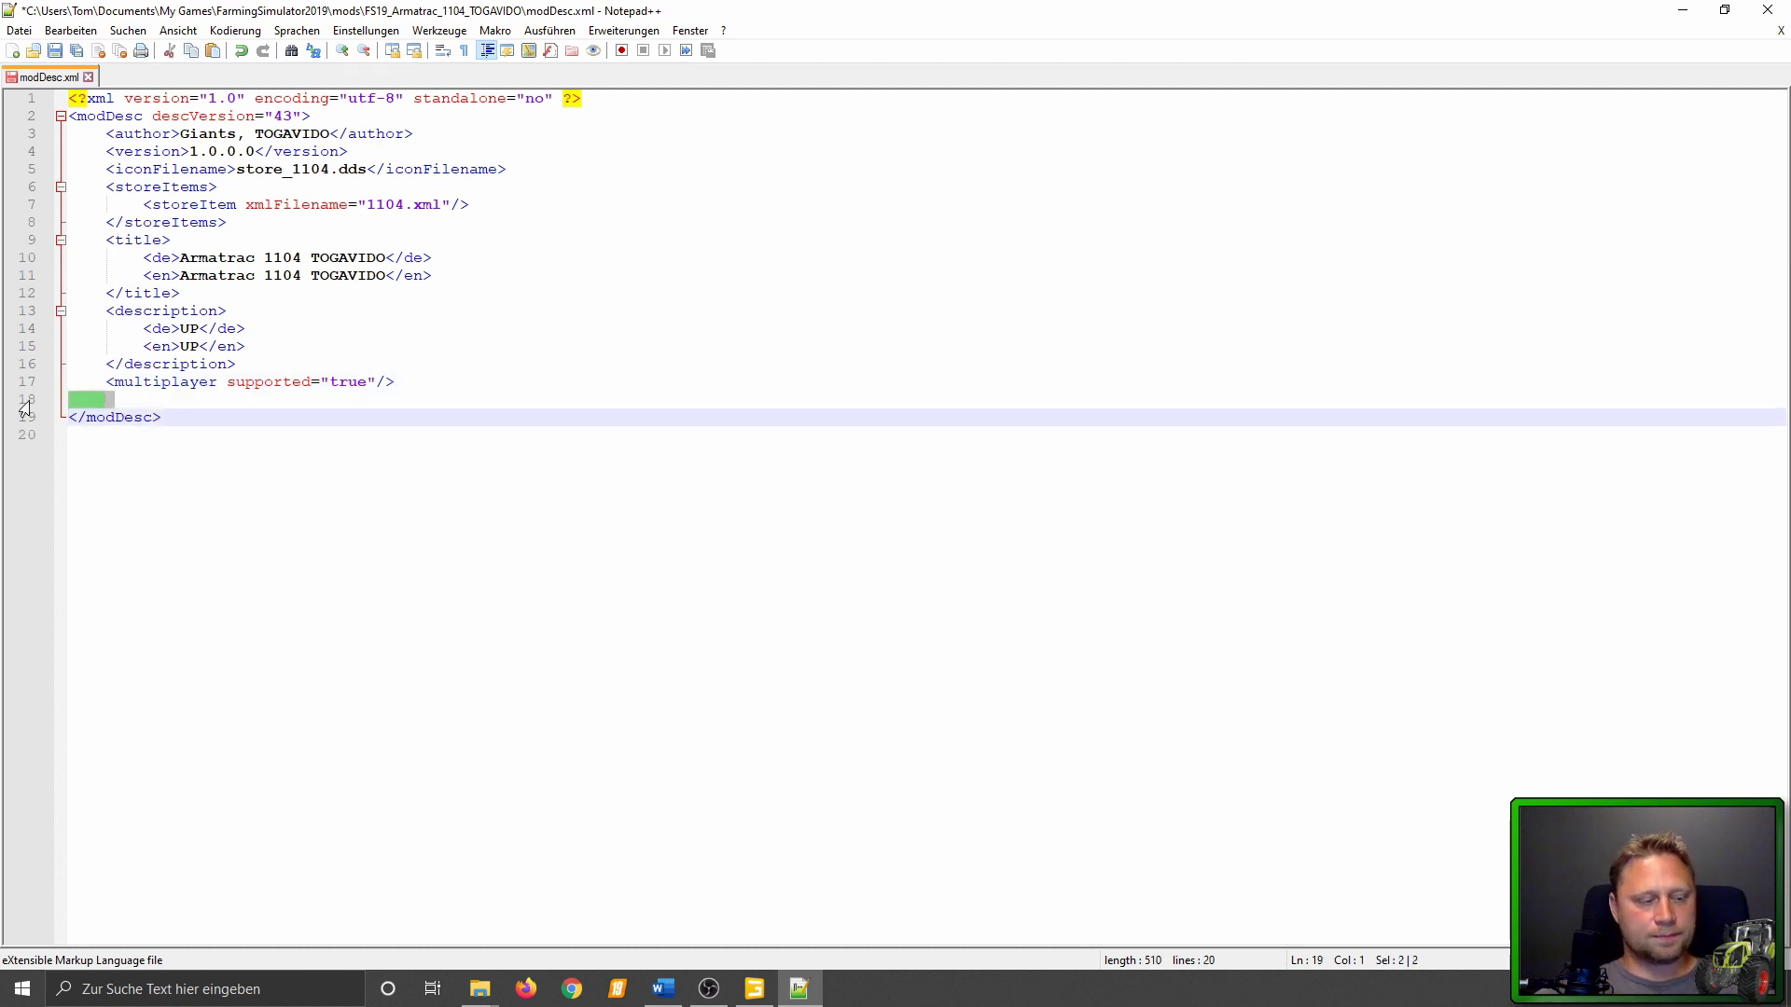
{"action": "key", "text": "ctrl+v"}
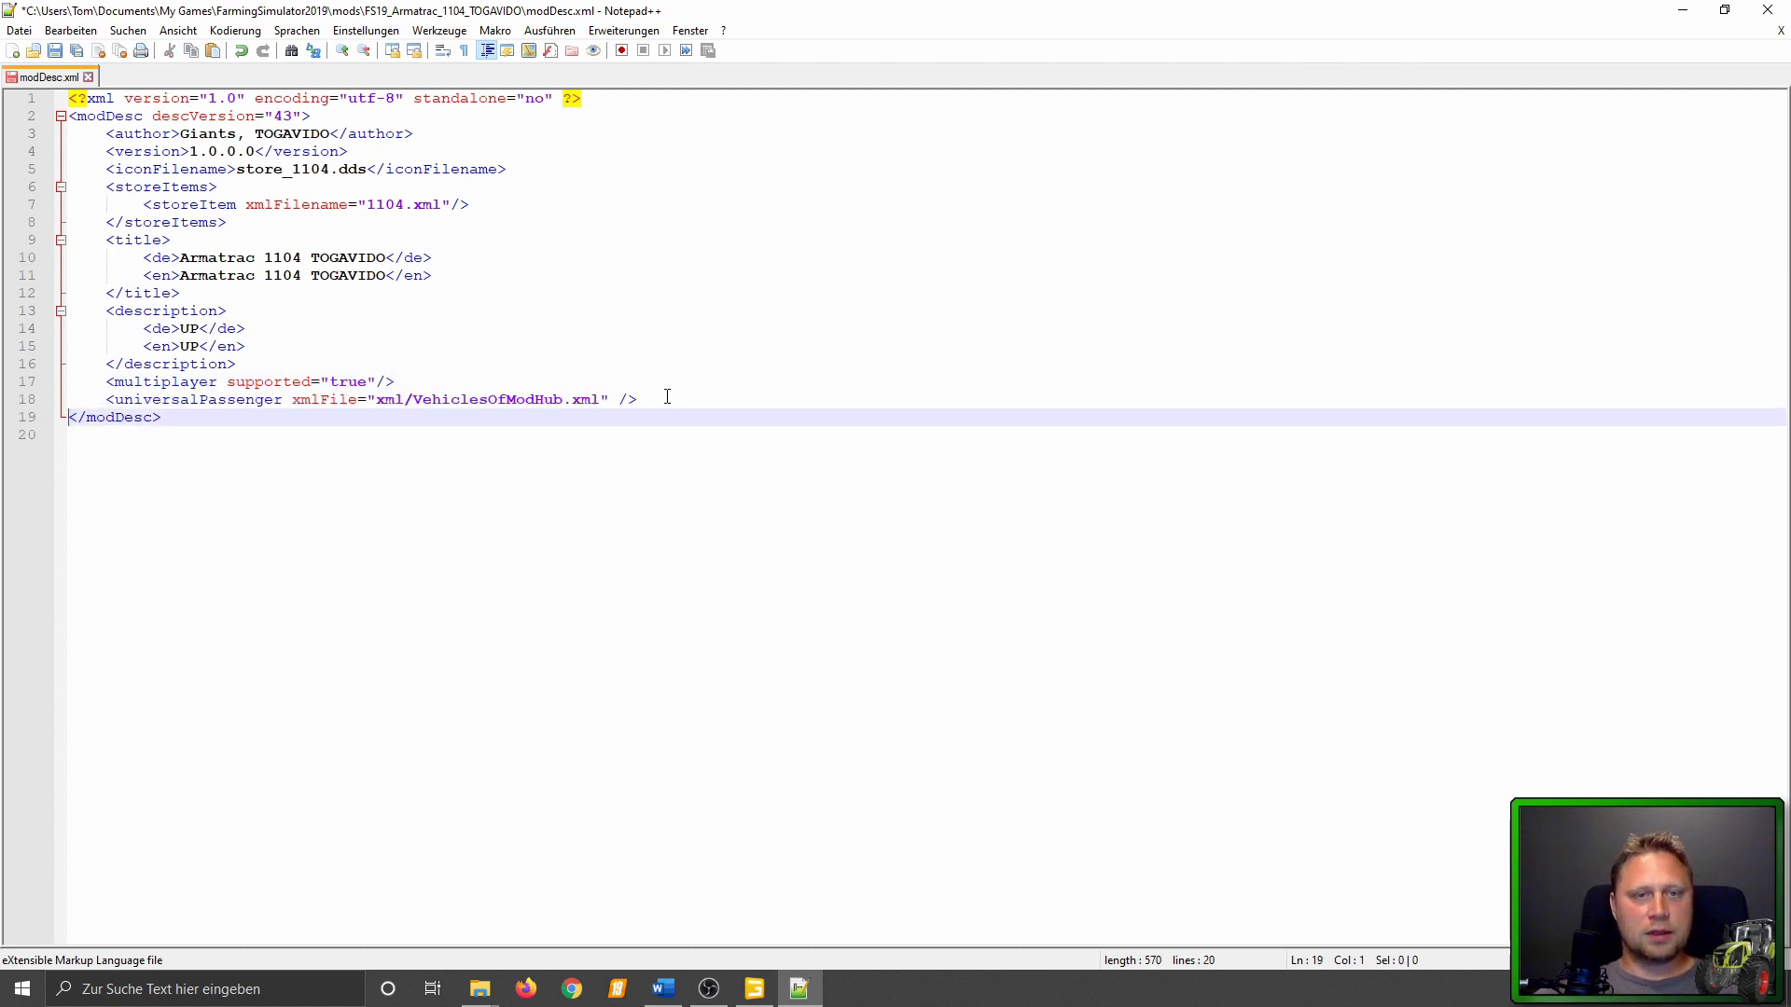
{"action": "left_click", "coordinate": [667, 396]}
{"action": "left_click", "coordinate": [54, 56]}
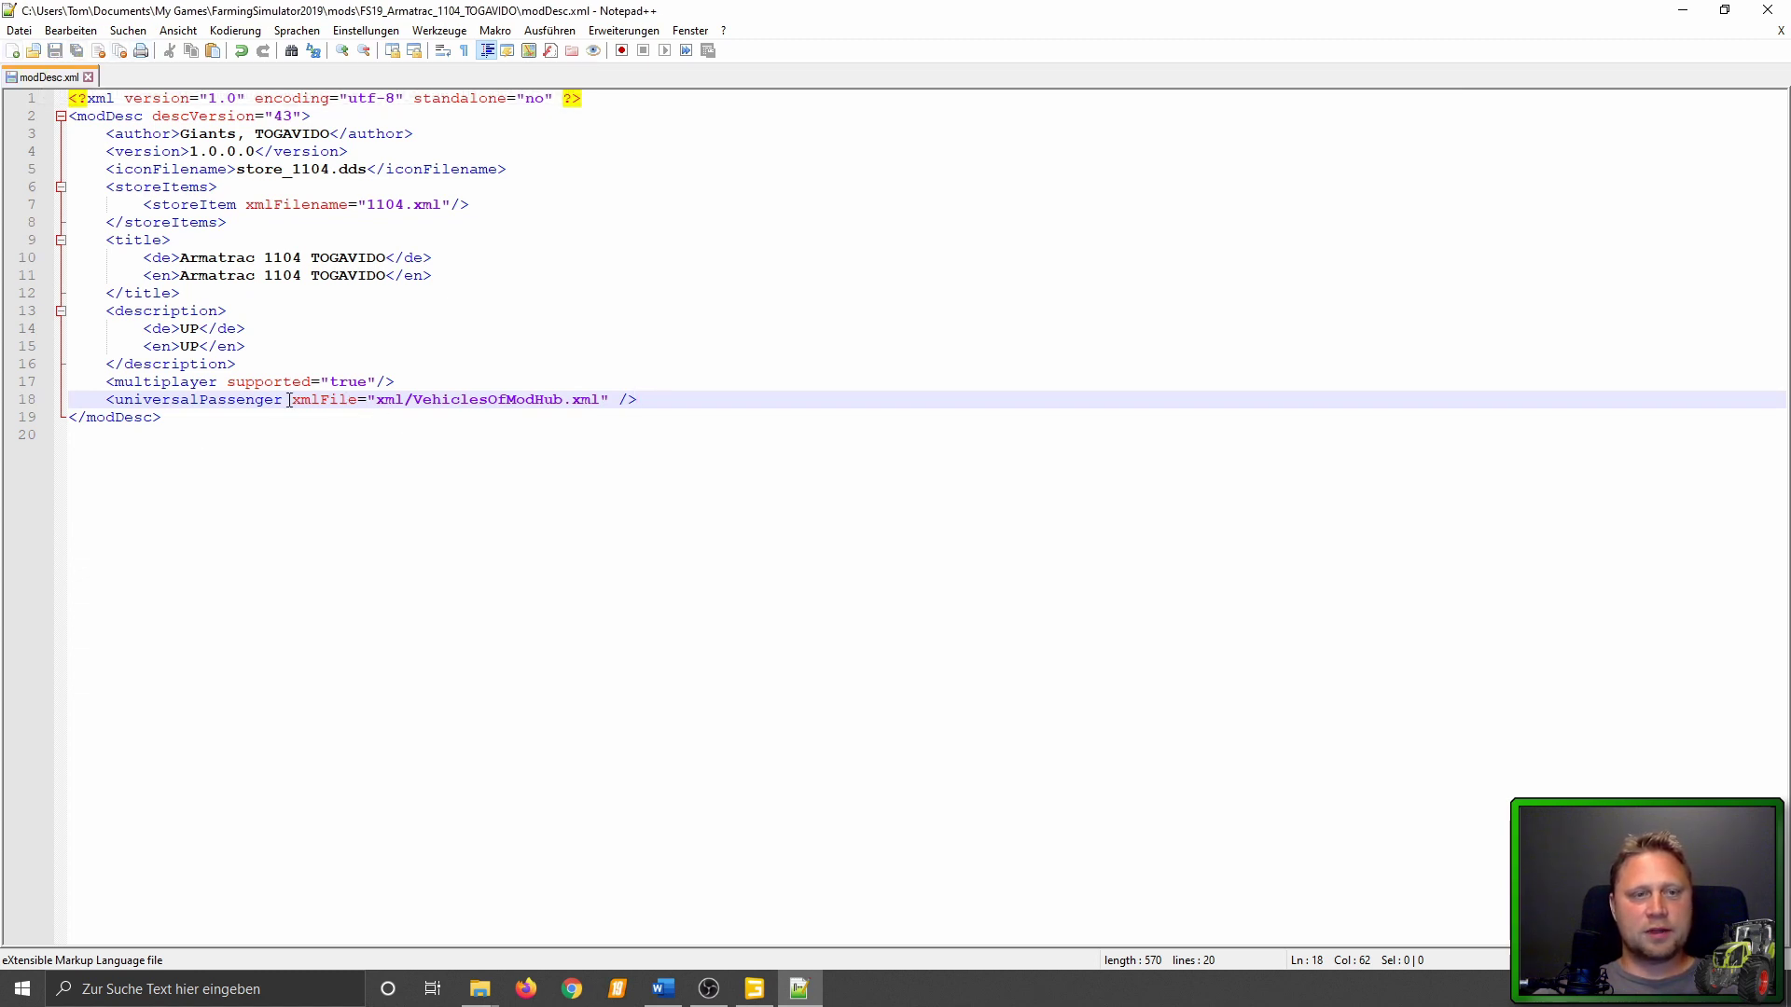
{"action": "left_click_drag", "start_coordinate": [376, 399], "coordinate": [451, 399]}
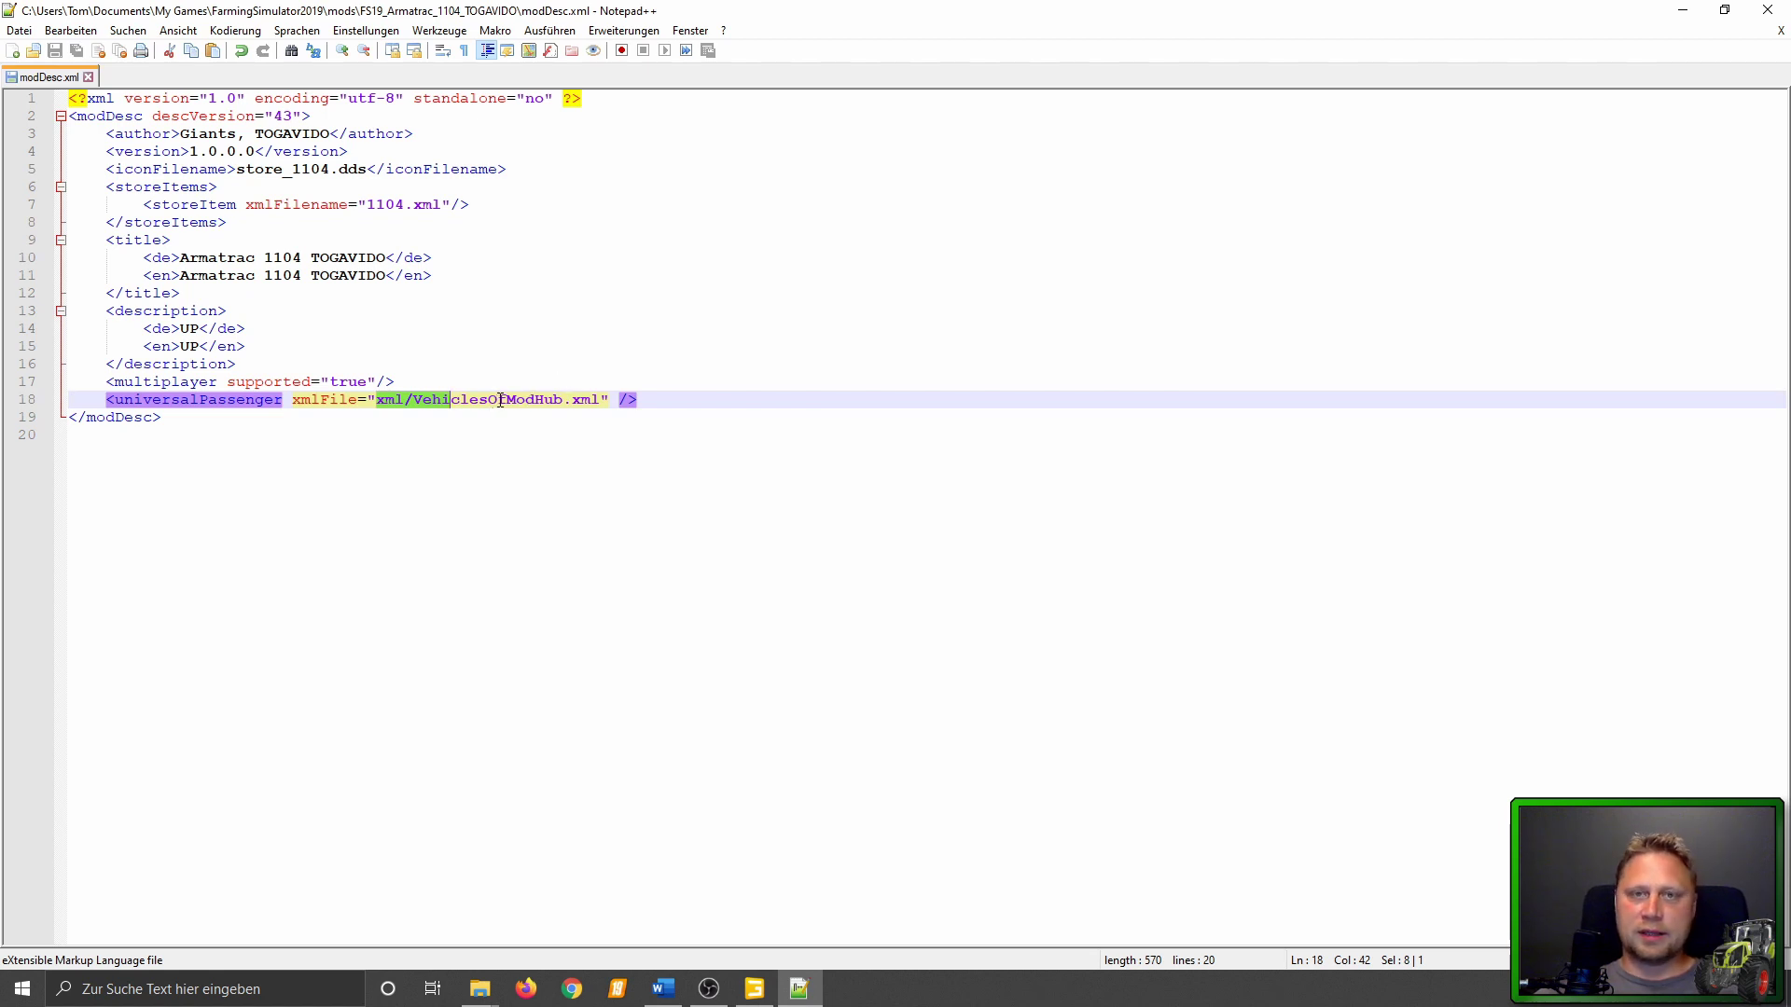
{"action": "left_click", "coordinate": [680, 403]}
Create a new folder named xml inside the FS19_Armatrac_1104_TOGAVIDO mod folder and open it.
{"action": "left_click", "coordinate": [479, 988]}
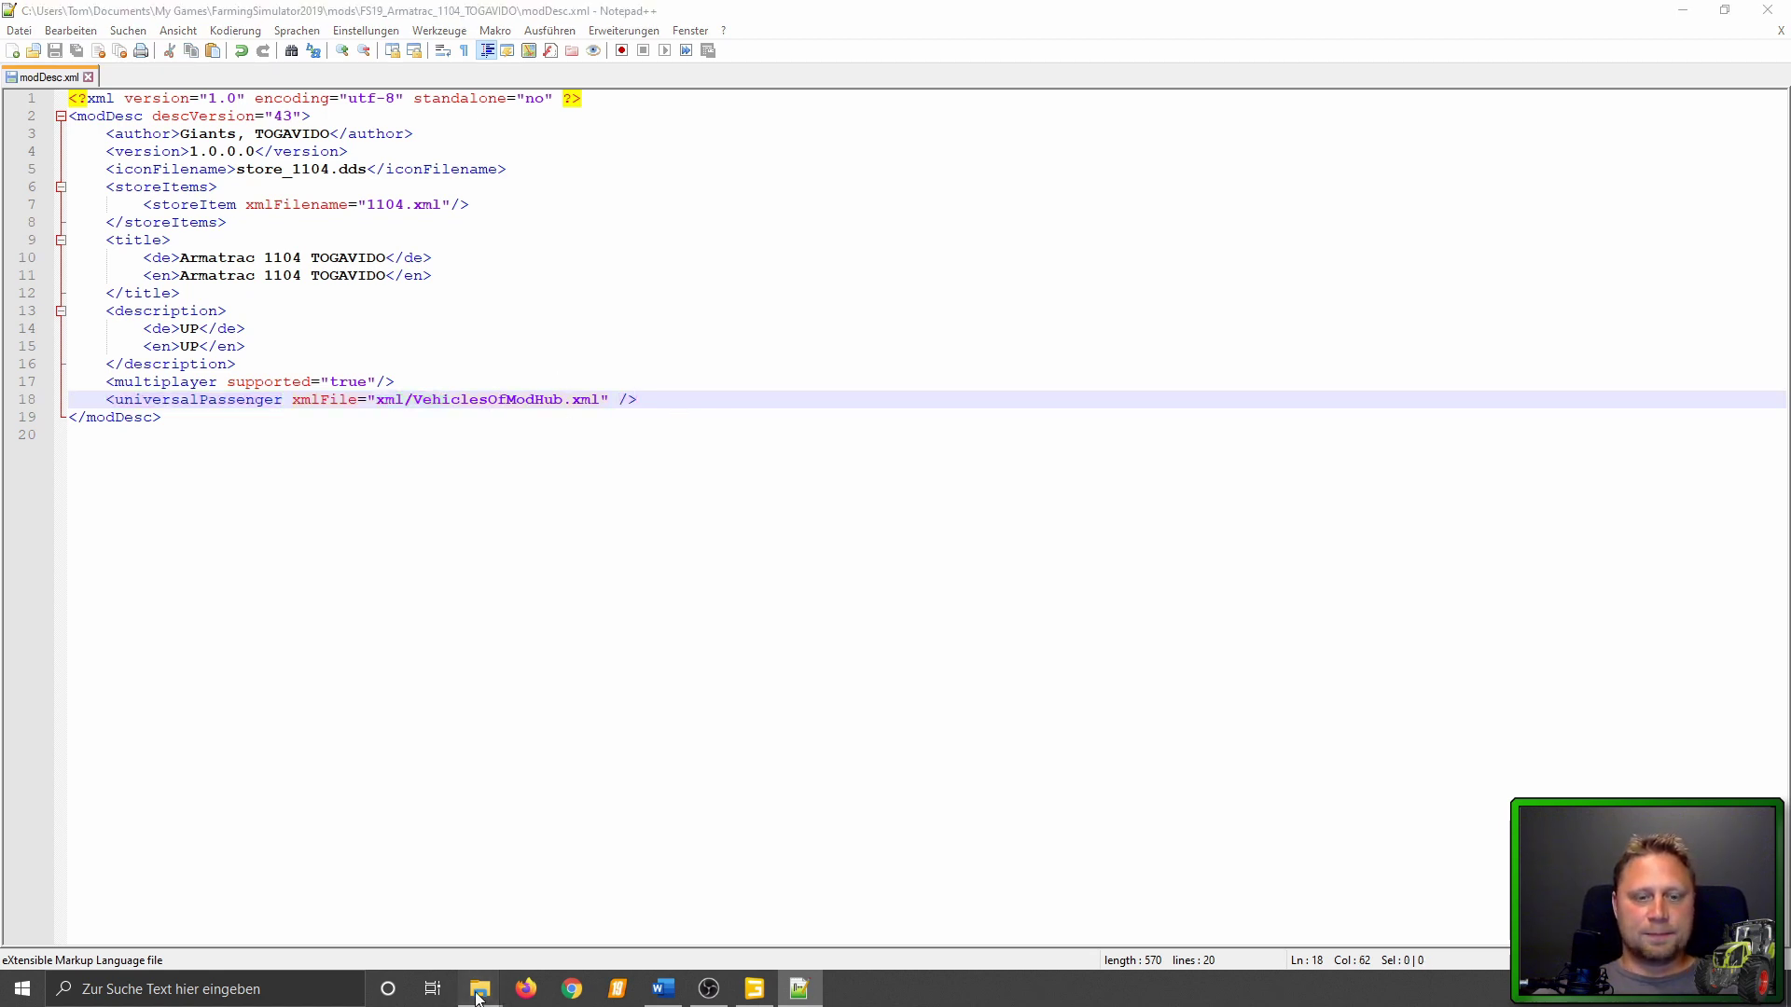
{"action": "left_click", "coordinate": [688, 846]}
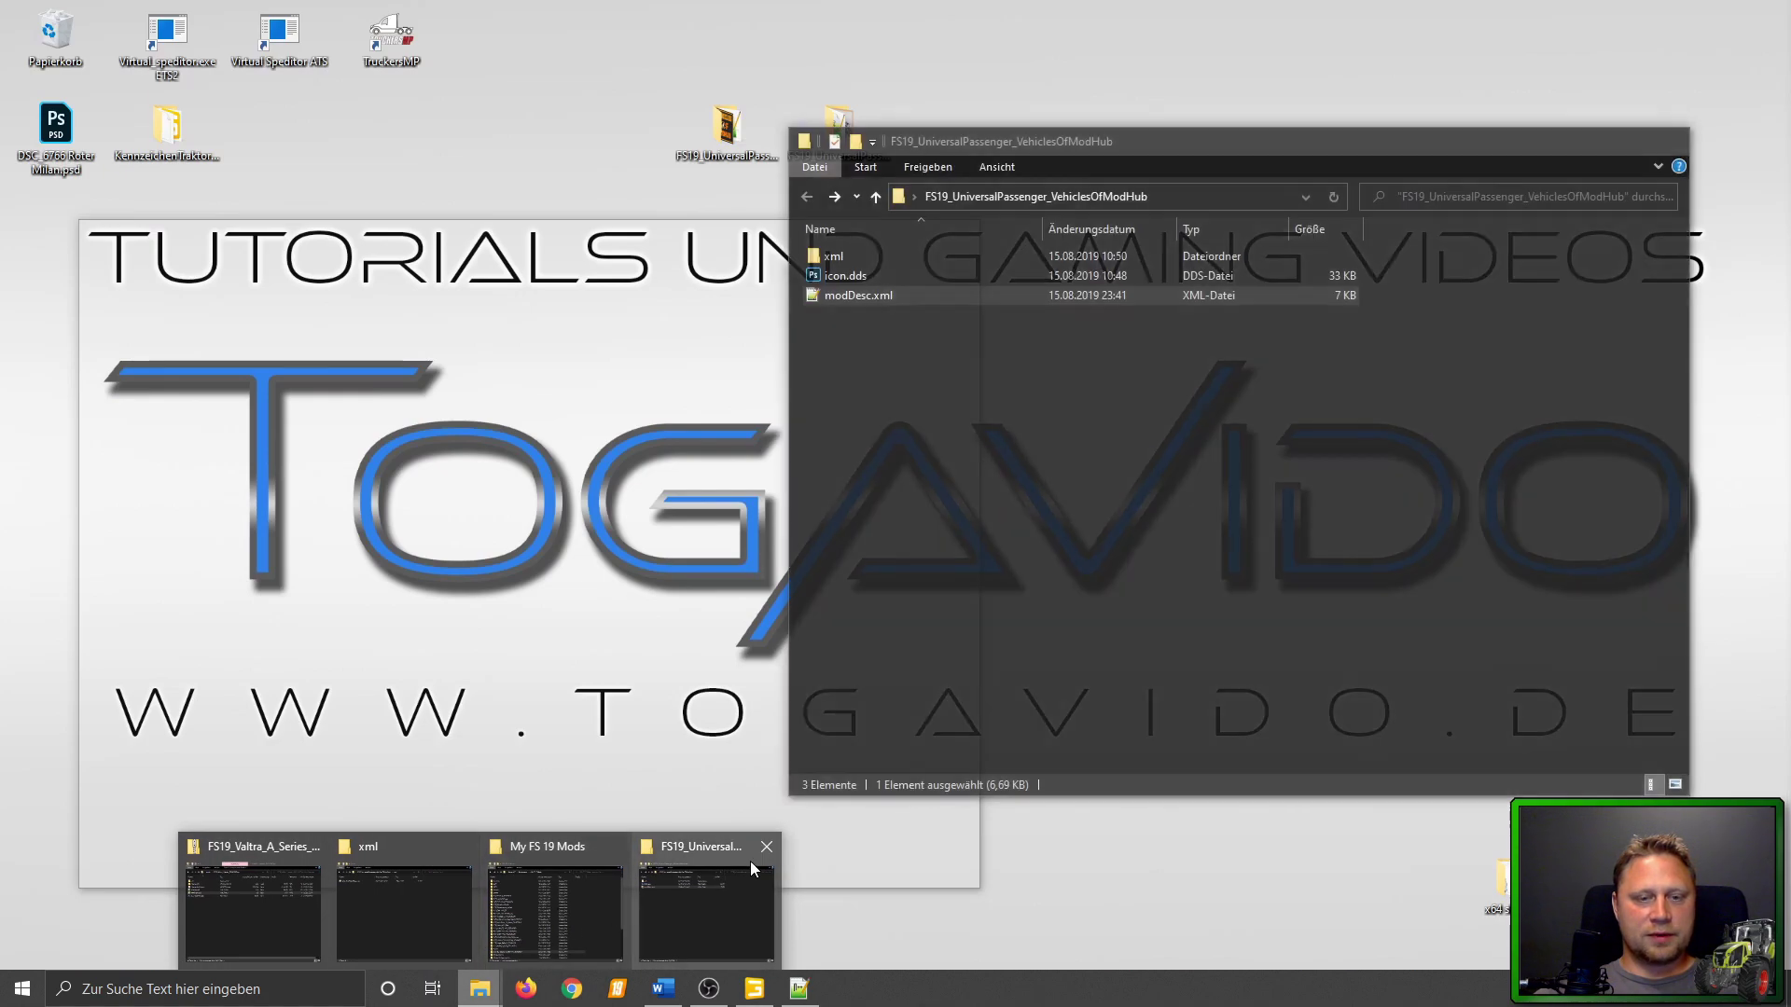
{"action": "left_click", "coordinate": [763, 847]}
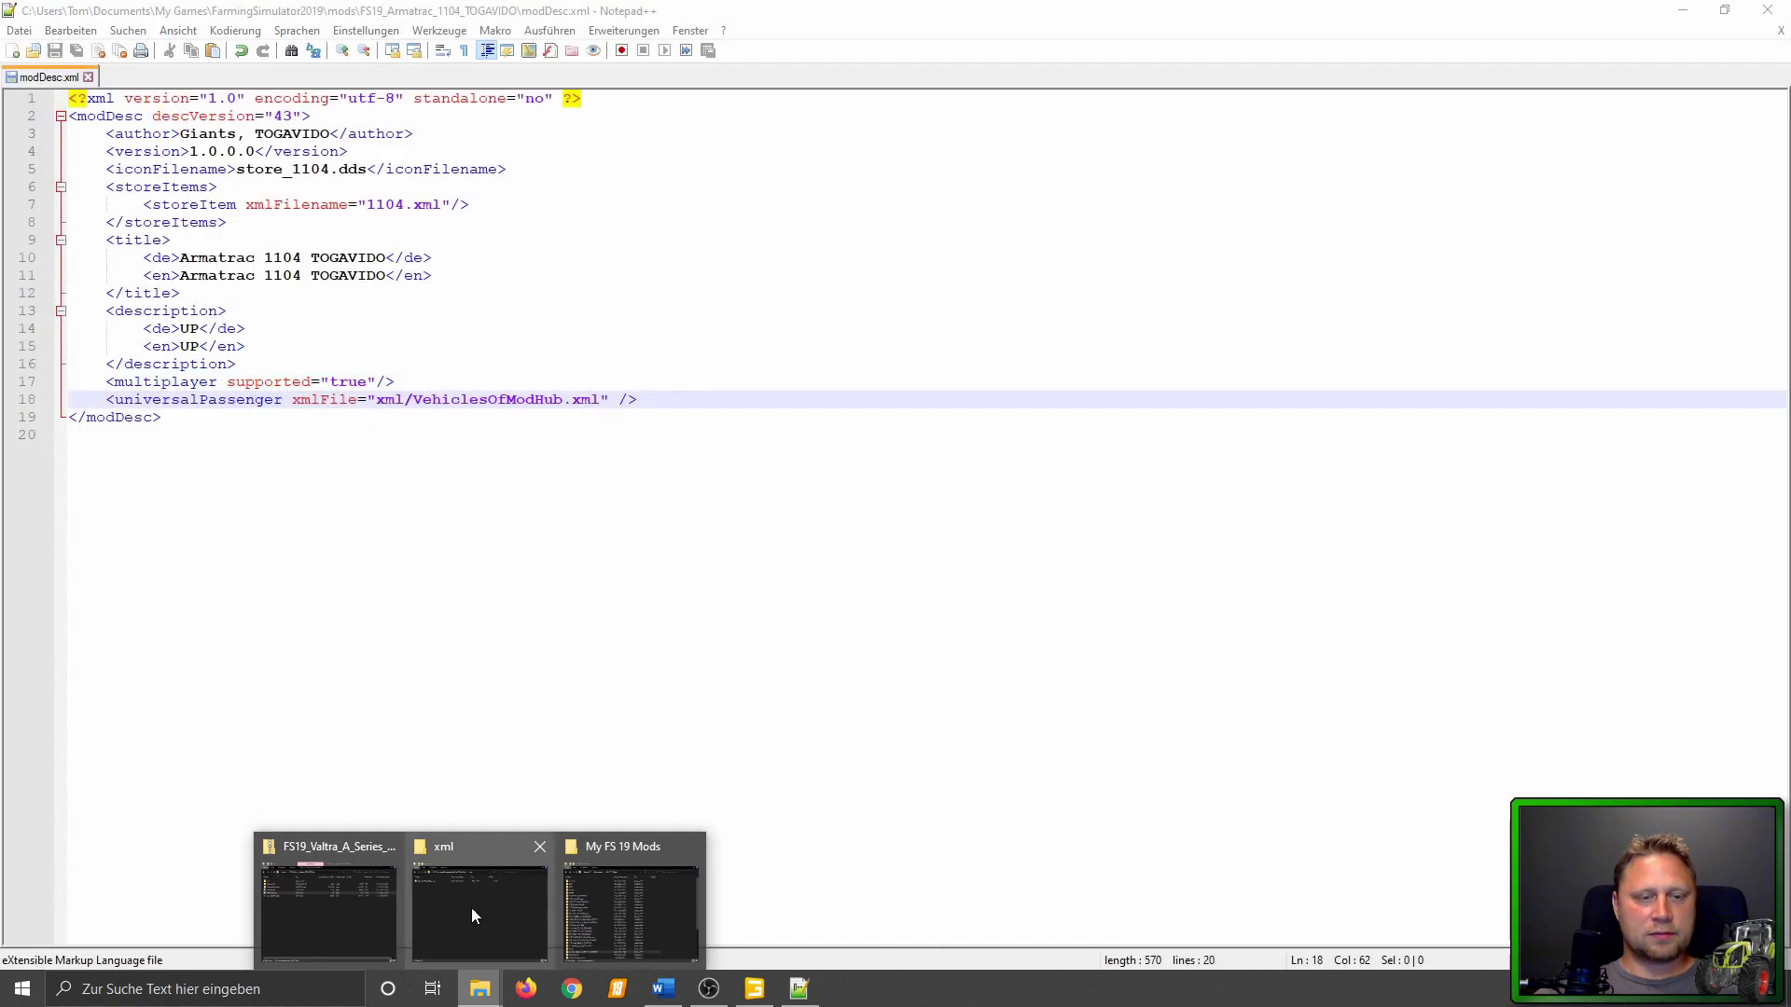
{"action": "mouse_move", "coordinate": [384, 910]}
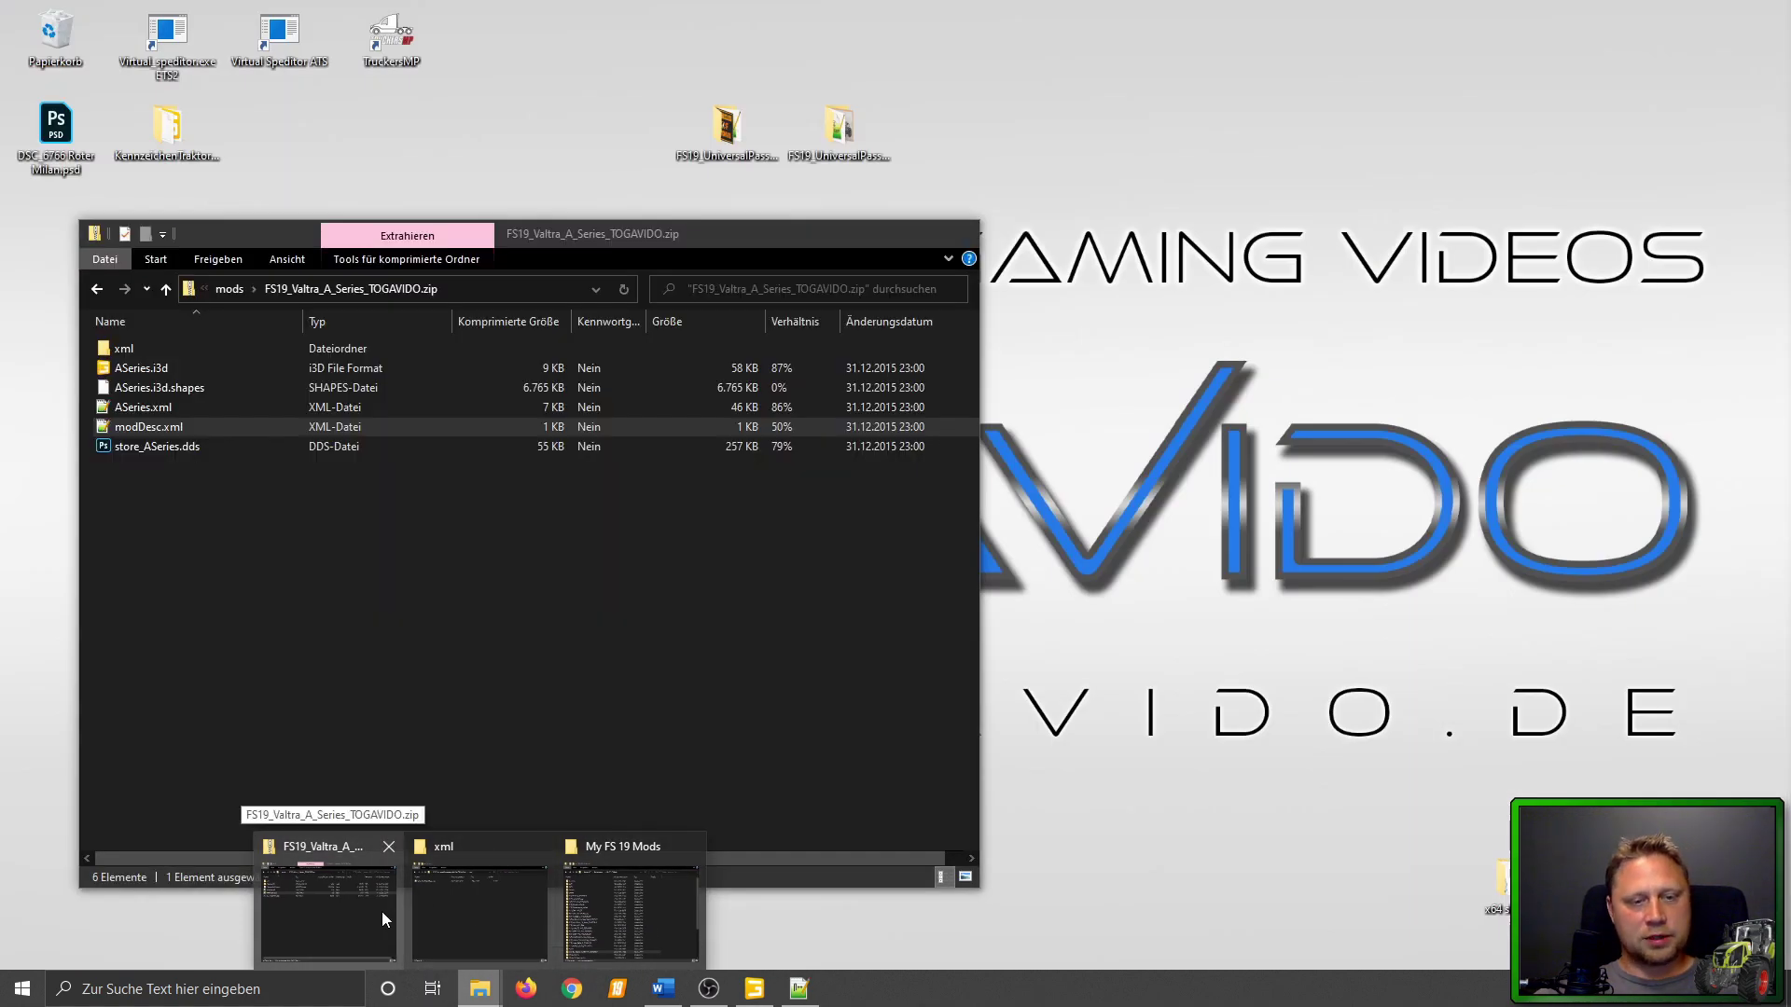
{"action": "left_click", "coordinate": [383, 882]}
{"action": "key", "text": "BackSpace"}
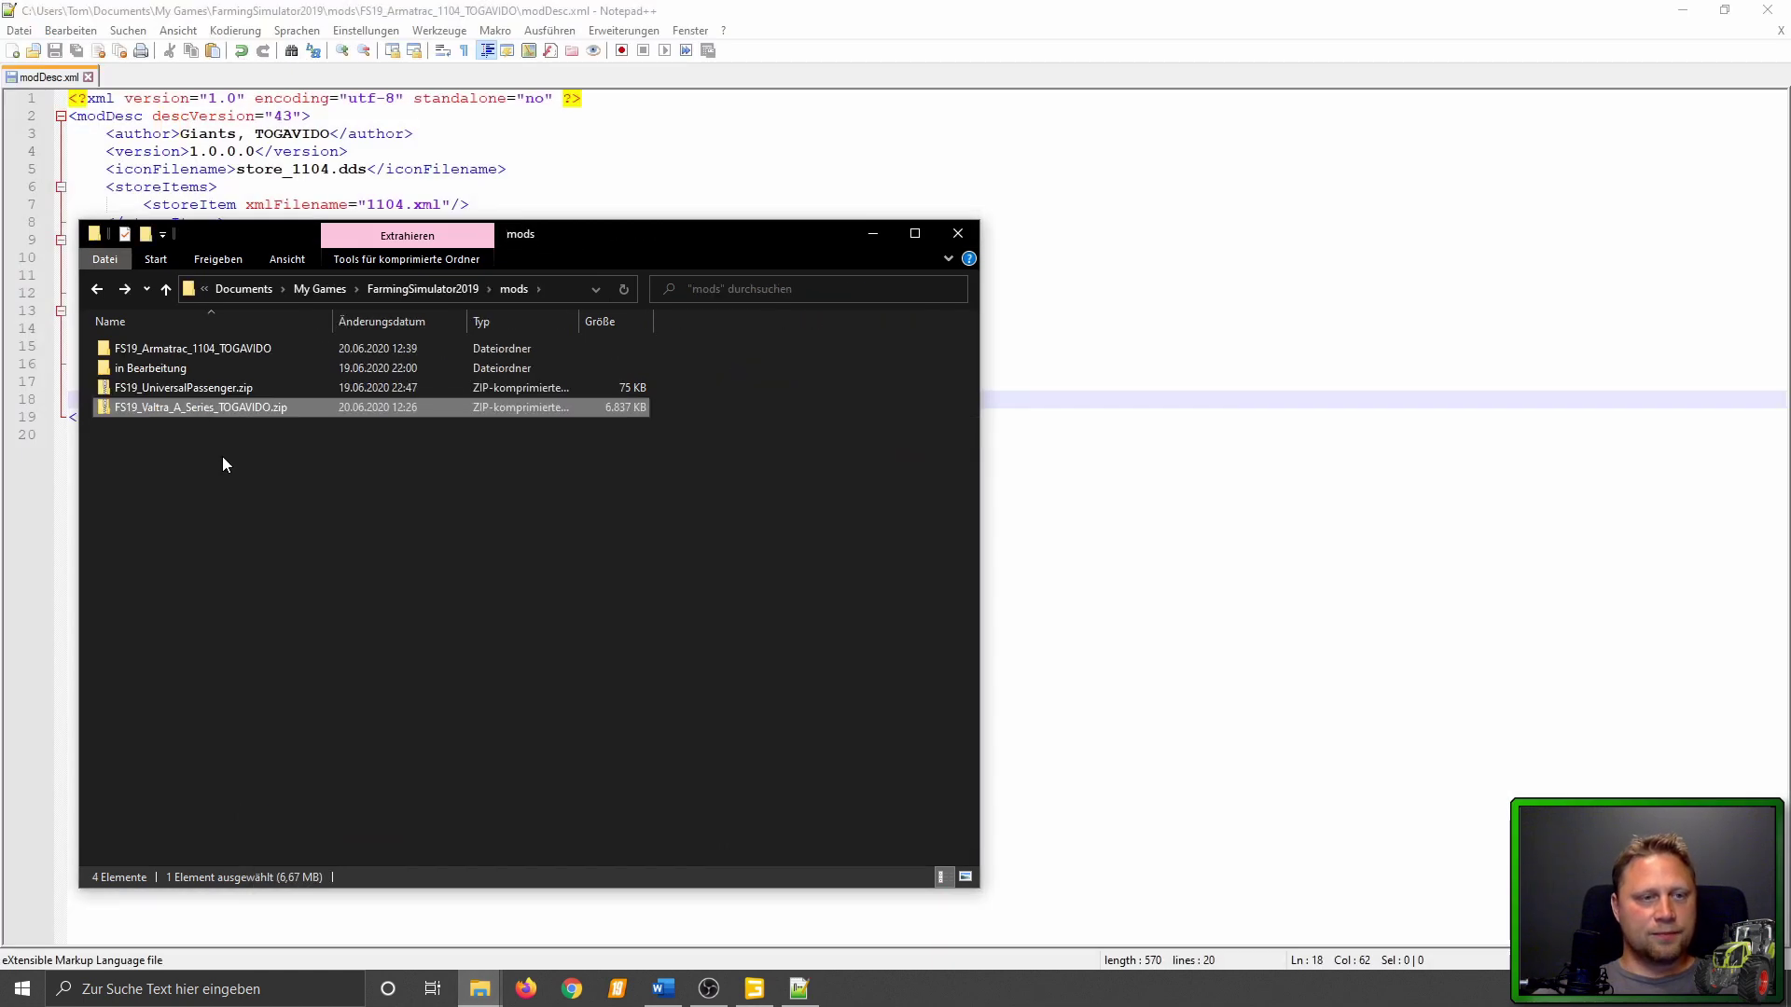
{"action": "double_click", "coordinate": [138, 352]}
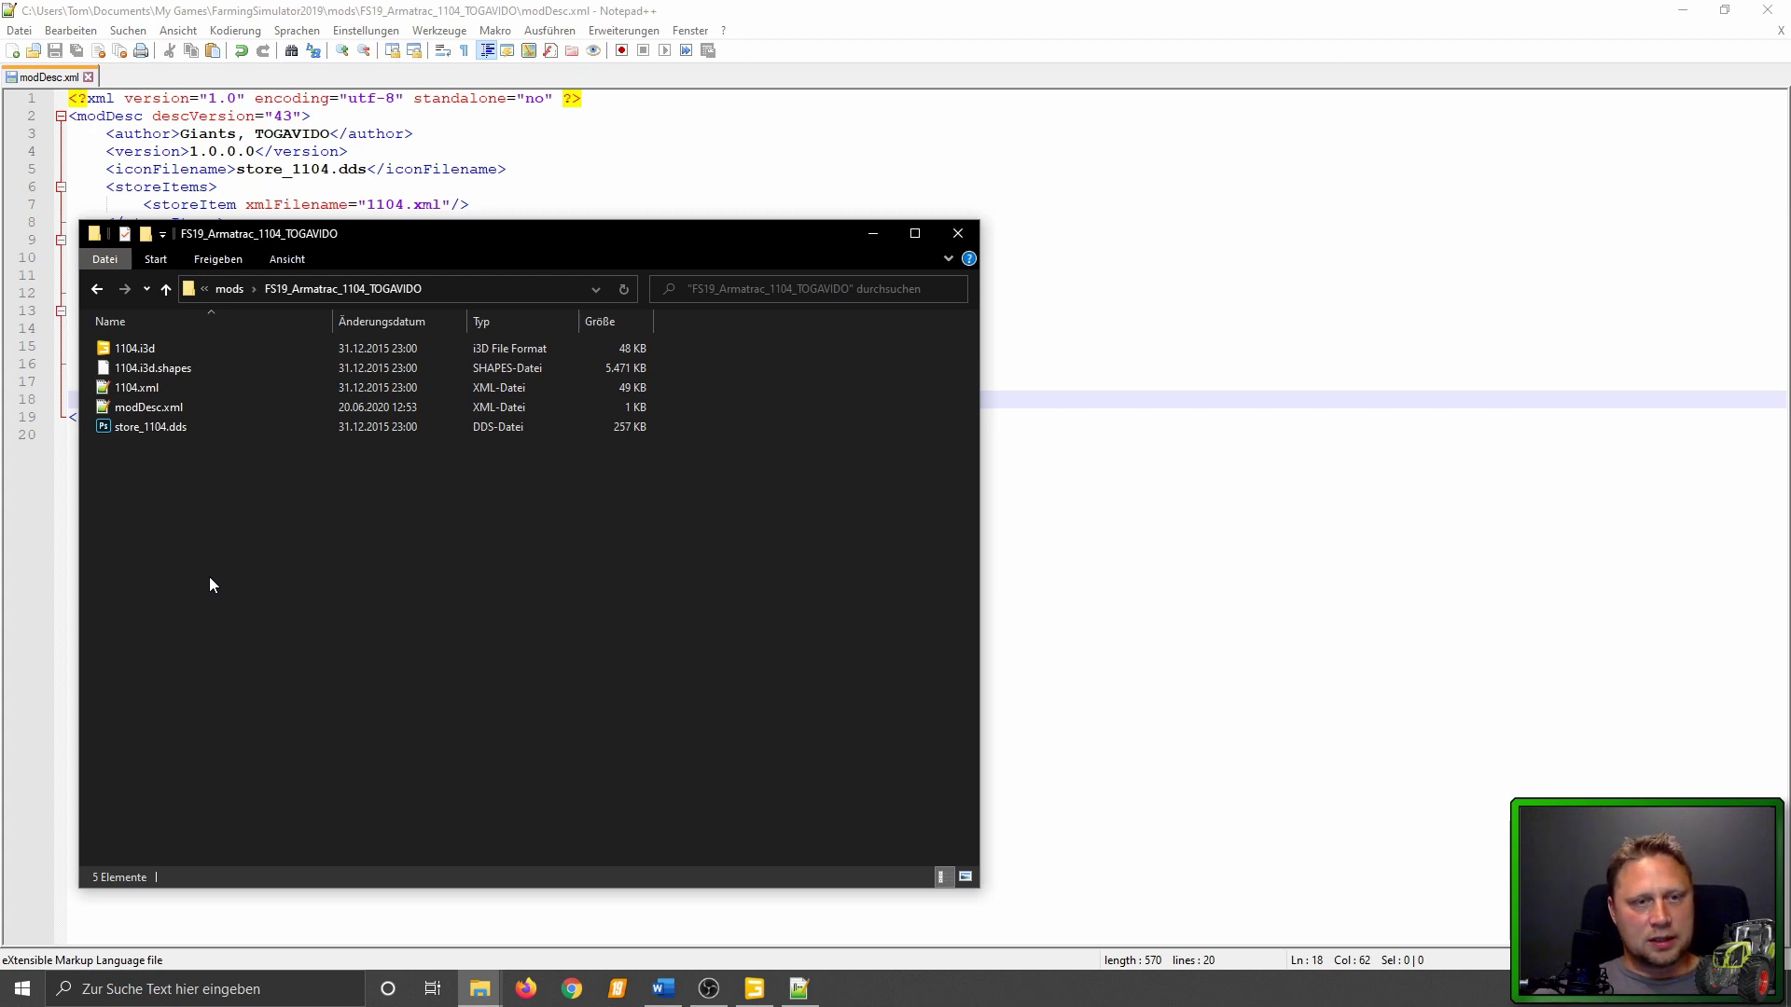
{"action": "key", "text": "ctrl+shift+n"}
{"action": "type", "text": "xml"}
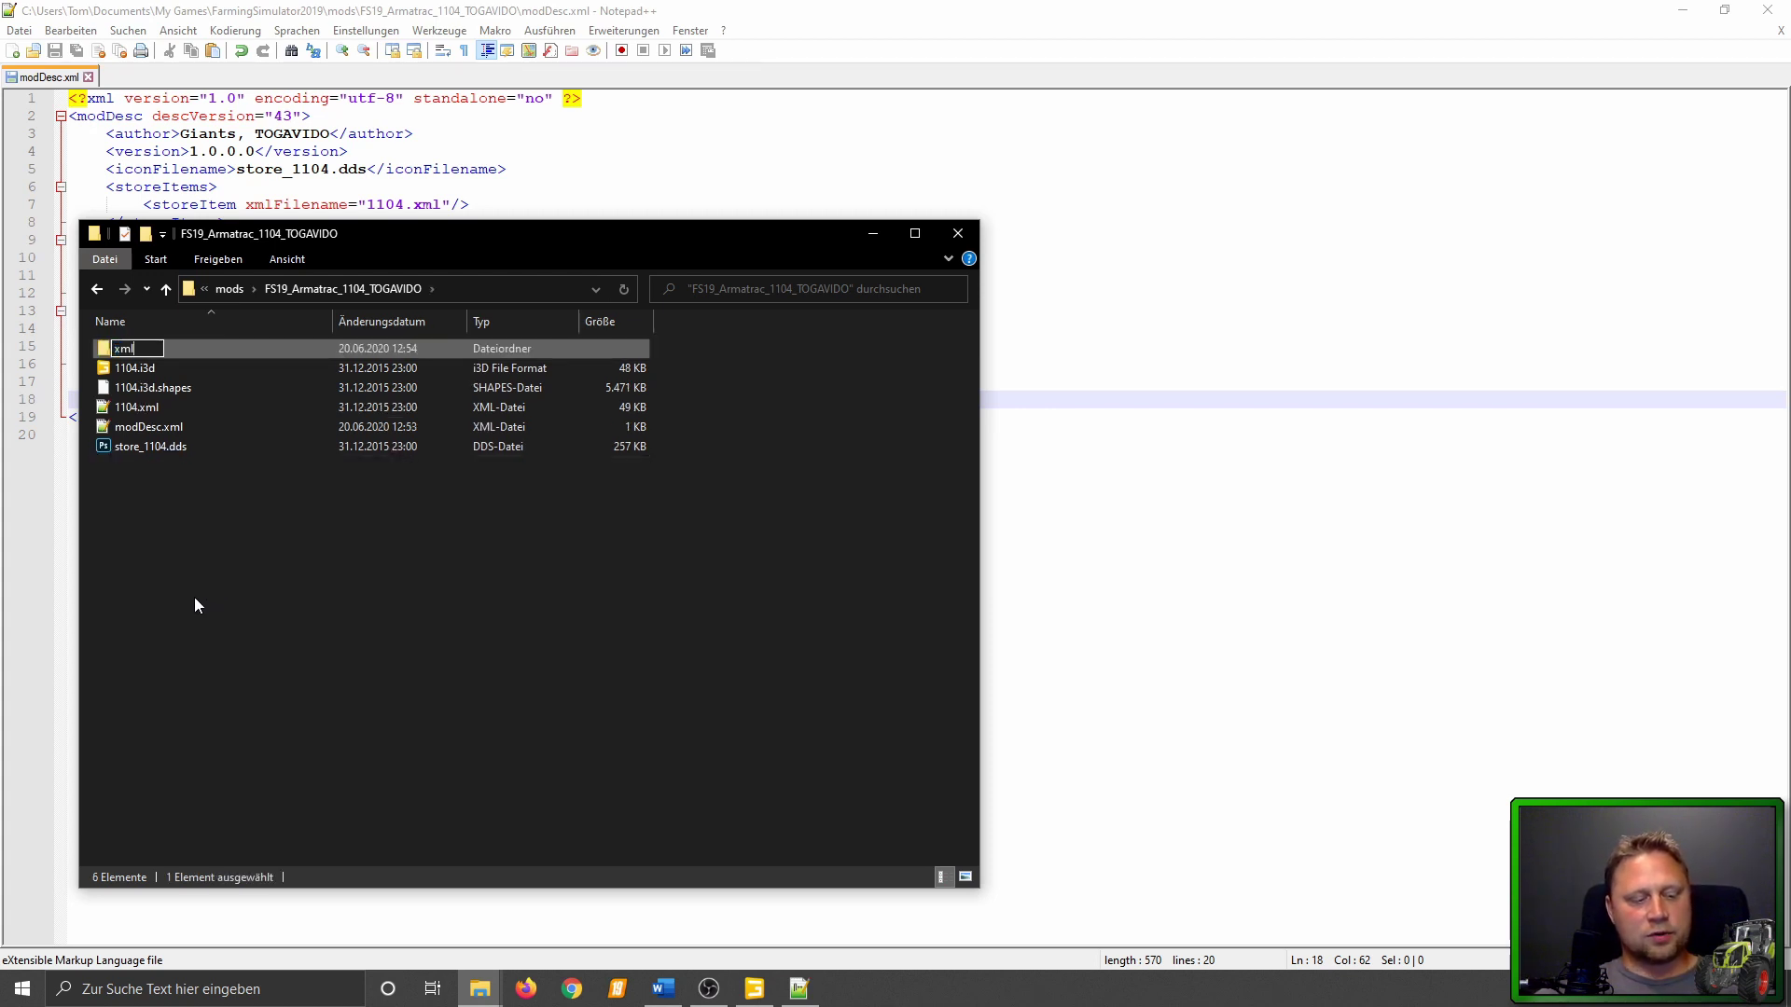
{"action": "key", "text": "Return"}
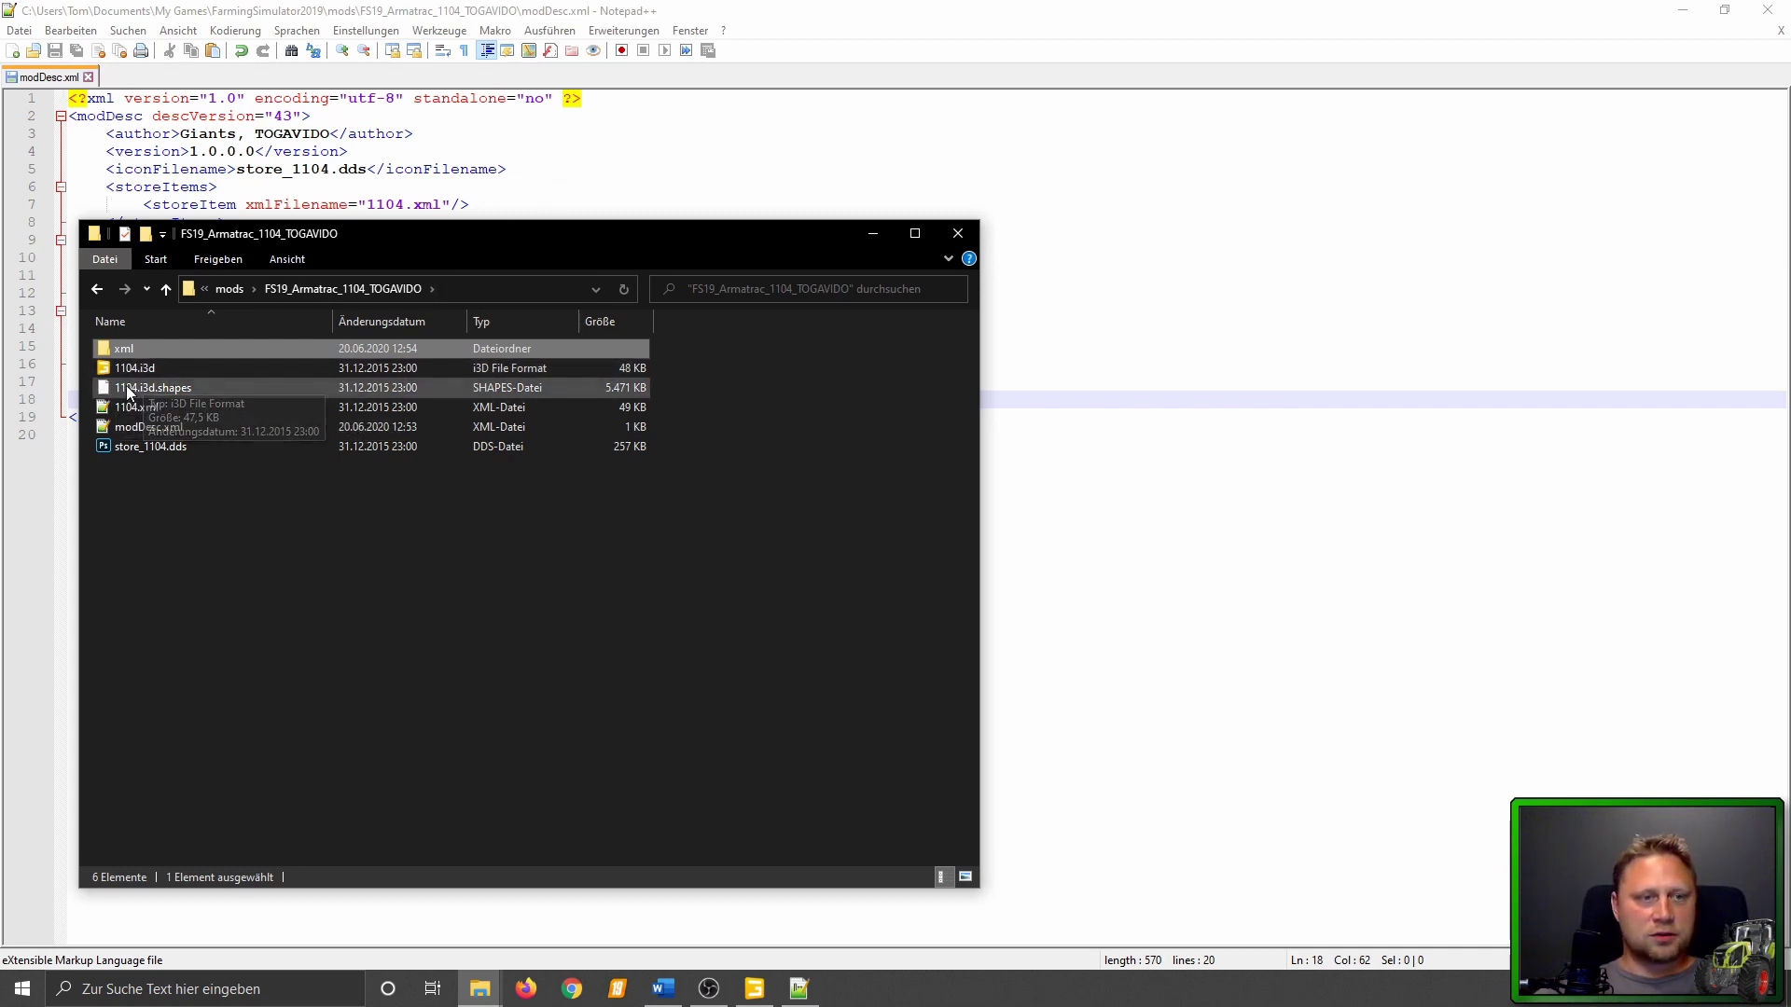
{"action": "double_click", "coordinate": [131, 347]}
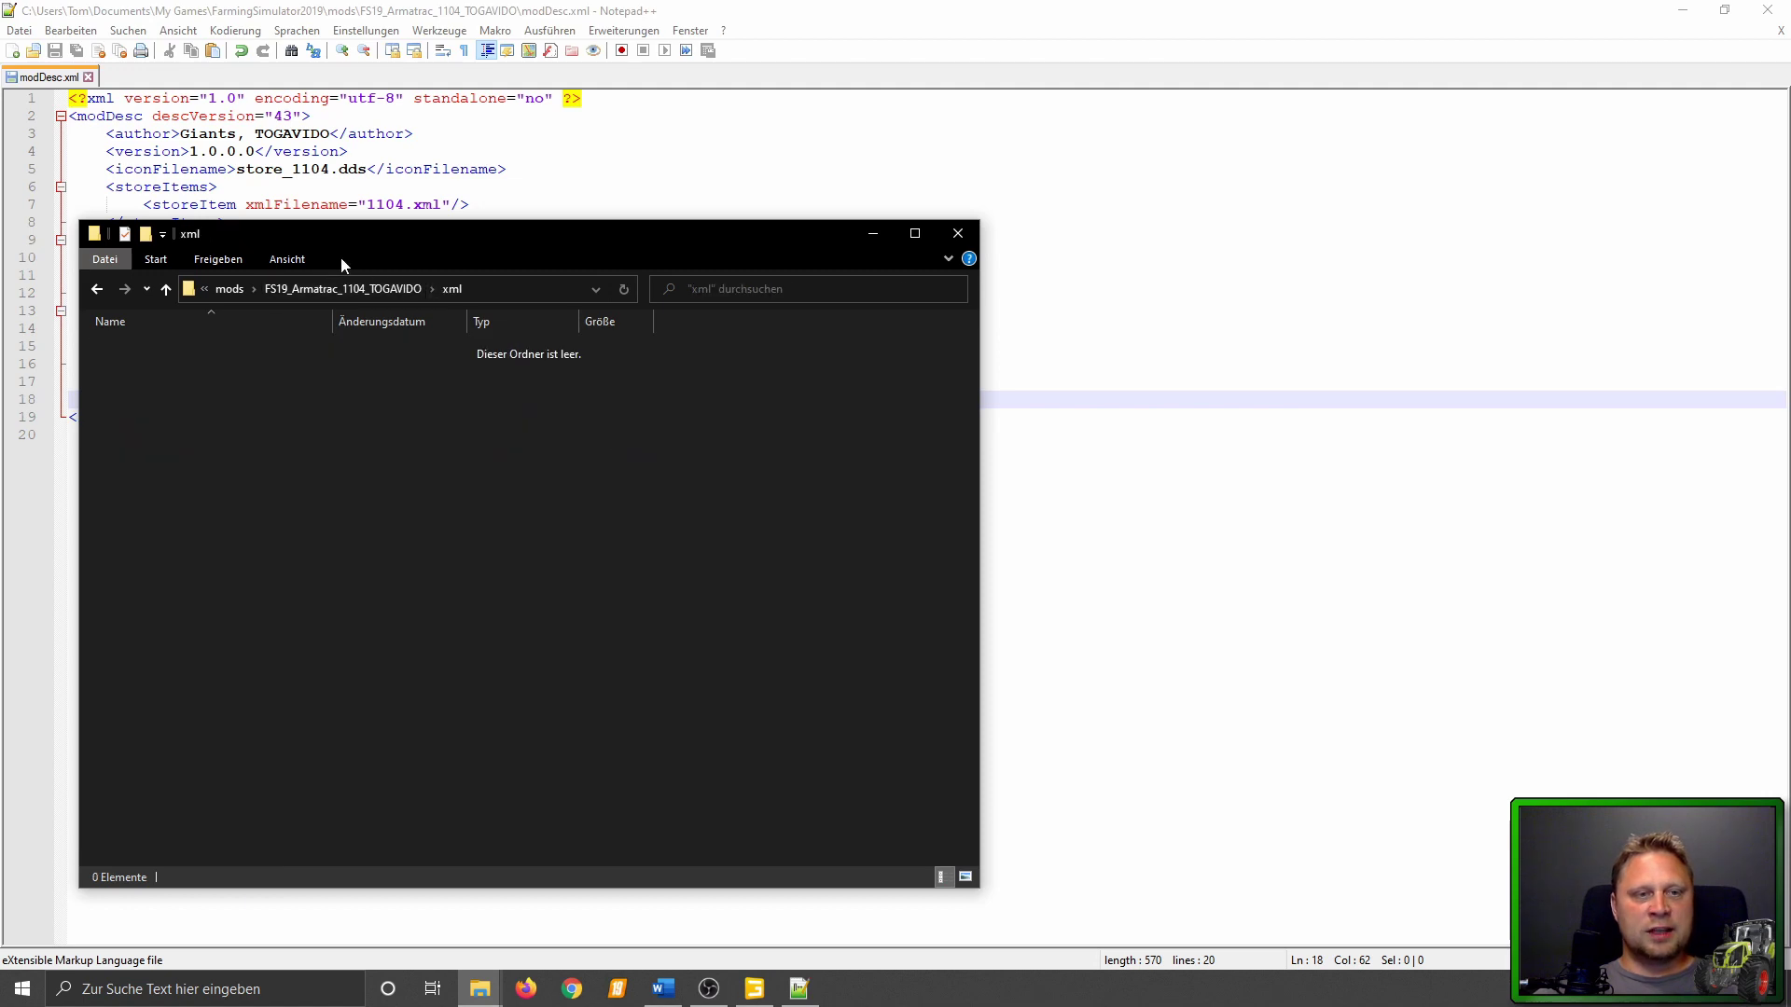
Copy VehiclesOfModHub.xml from the Universal Passenger xml folder and paste it into the new xml folder.
{"action": "left_click", "coordinate": [1682, 10]}
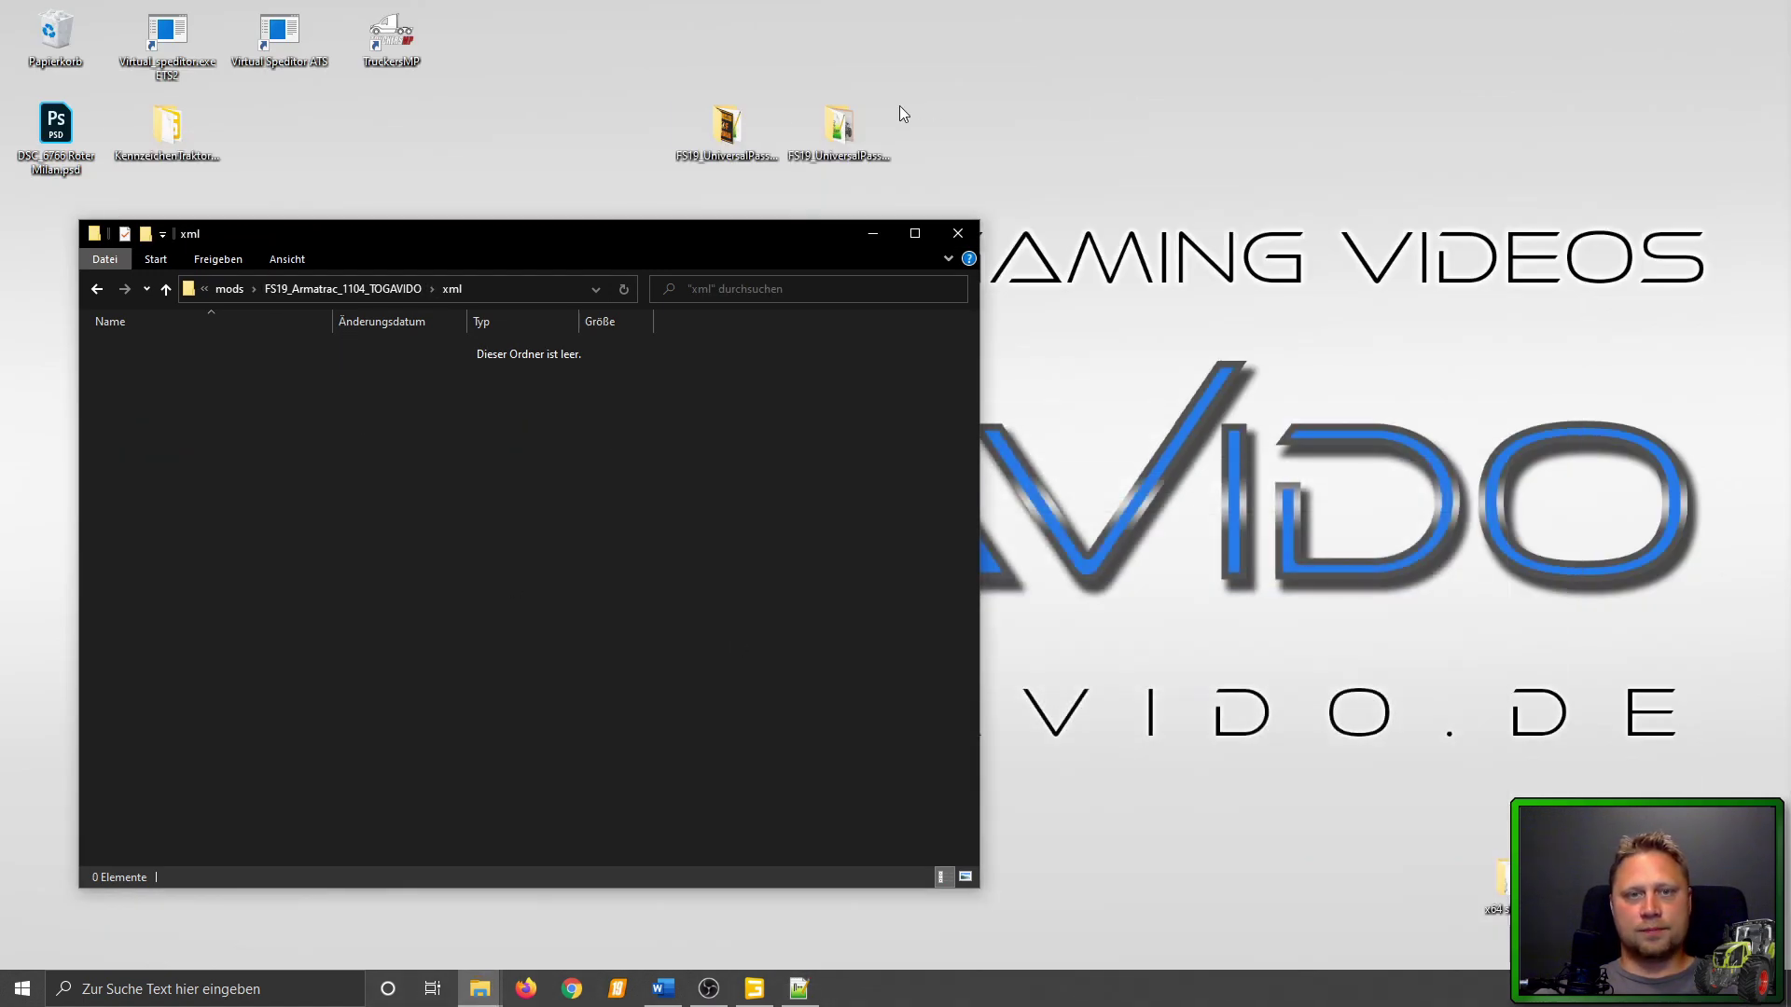
{"action": "double_click", "coordinate": [734, 142]}
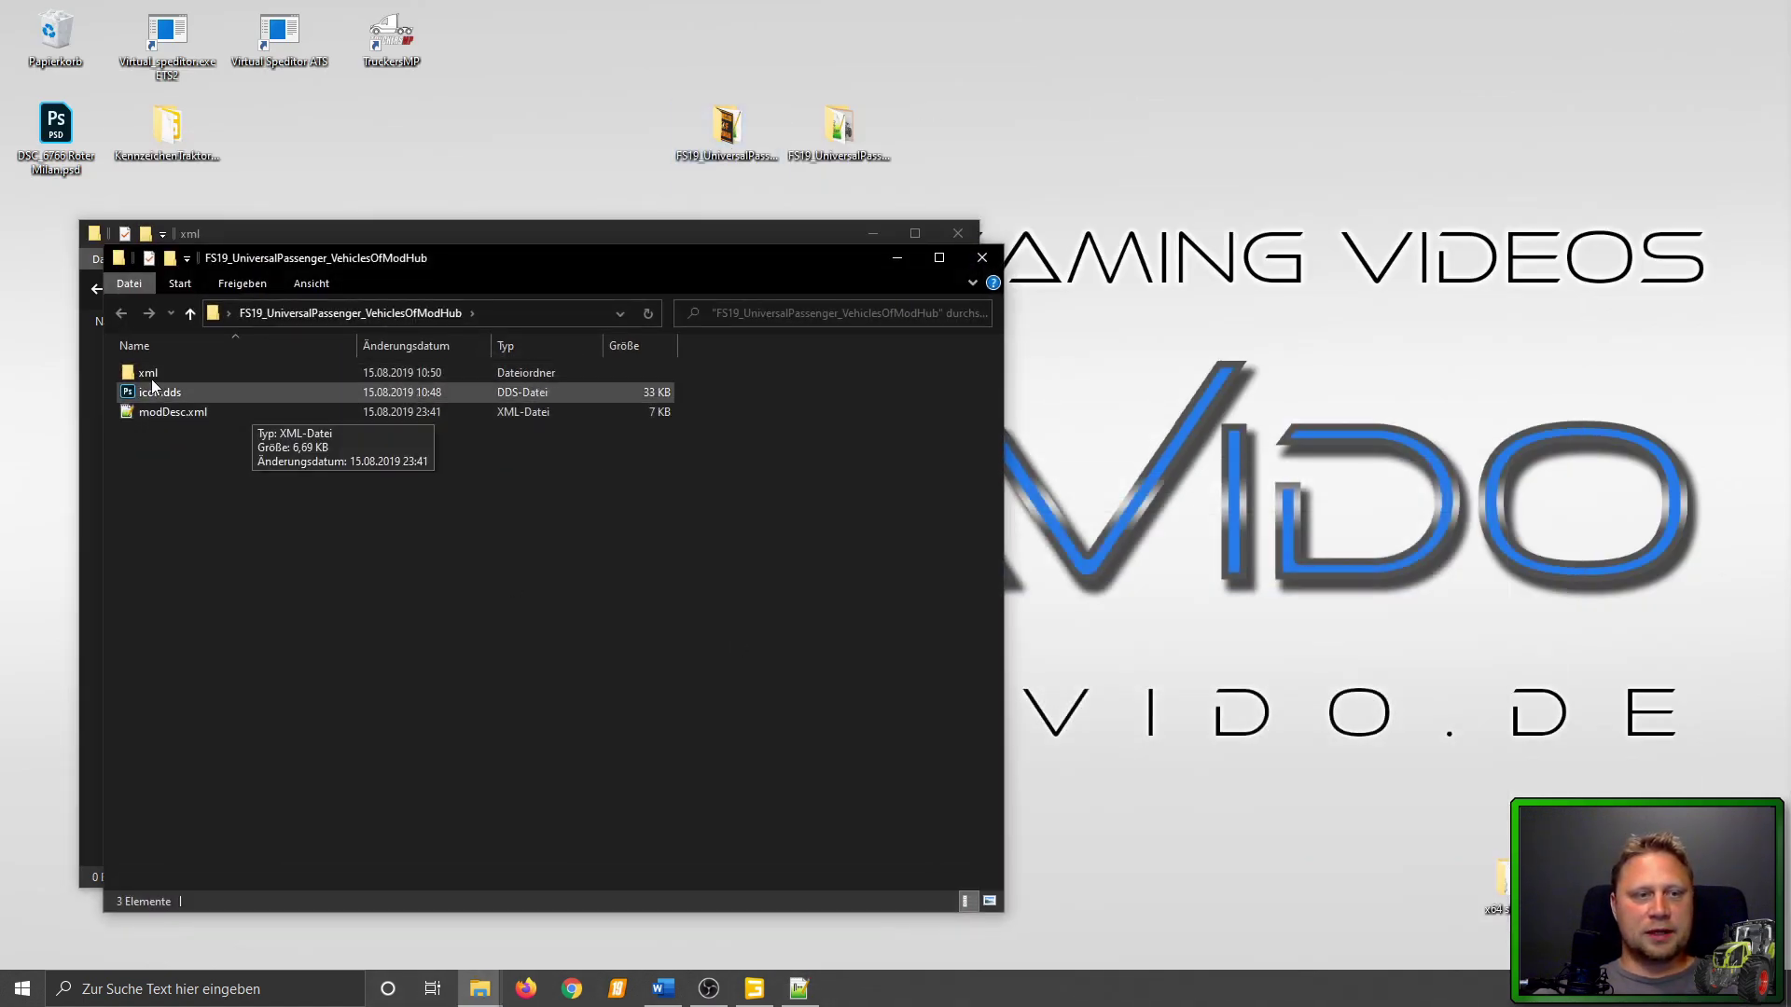
{"action": "left_click", "coordinate": [138, 378]}
{"action": "double_click", "coordinate": [138, 377]}
{"action": "key", "text": "alt+Left"}
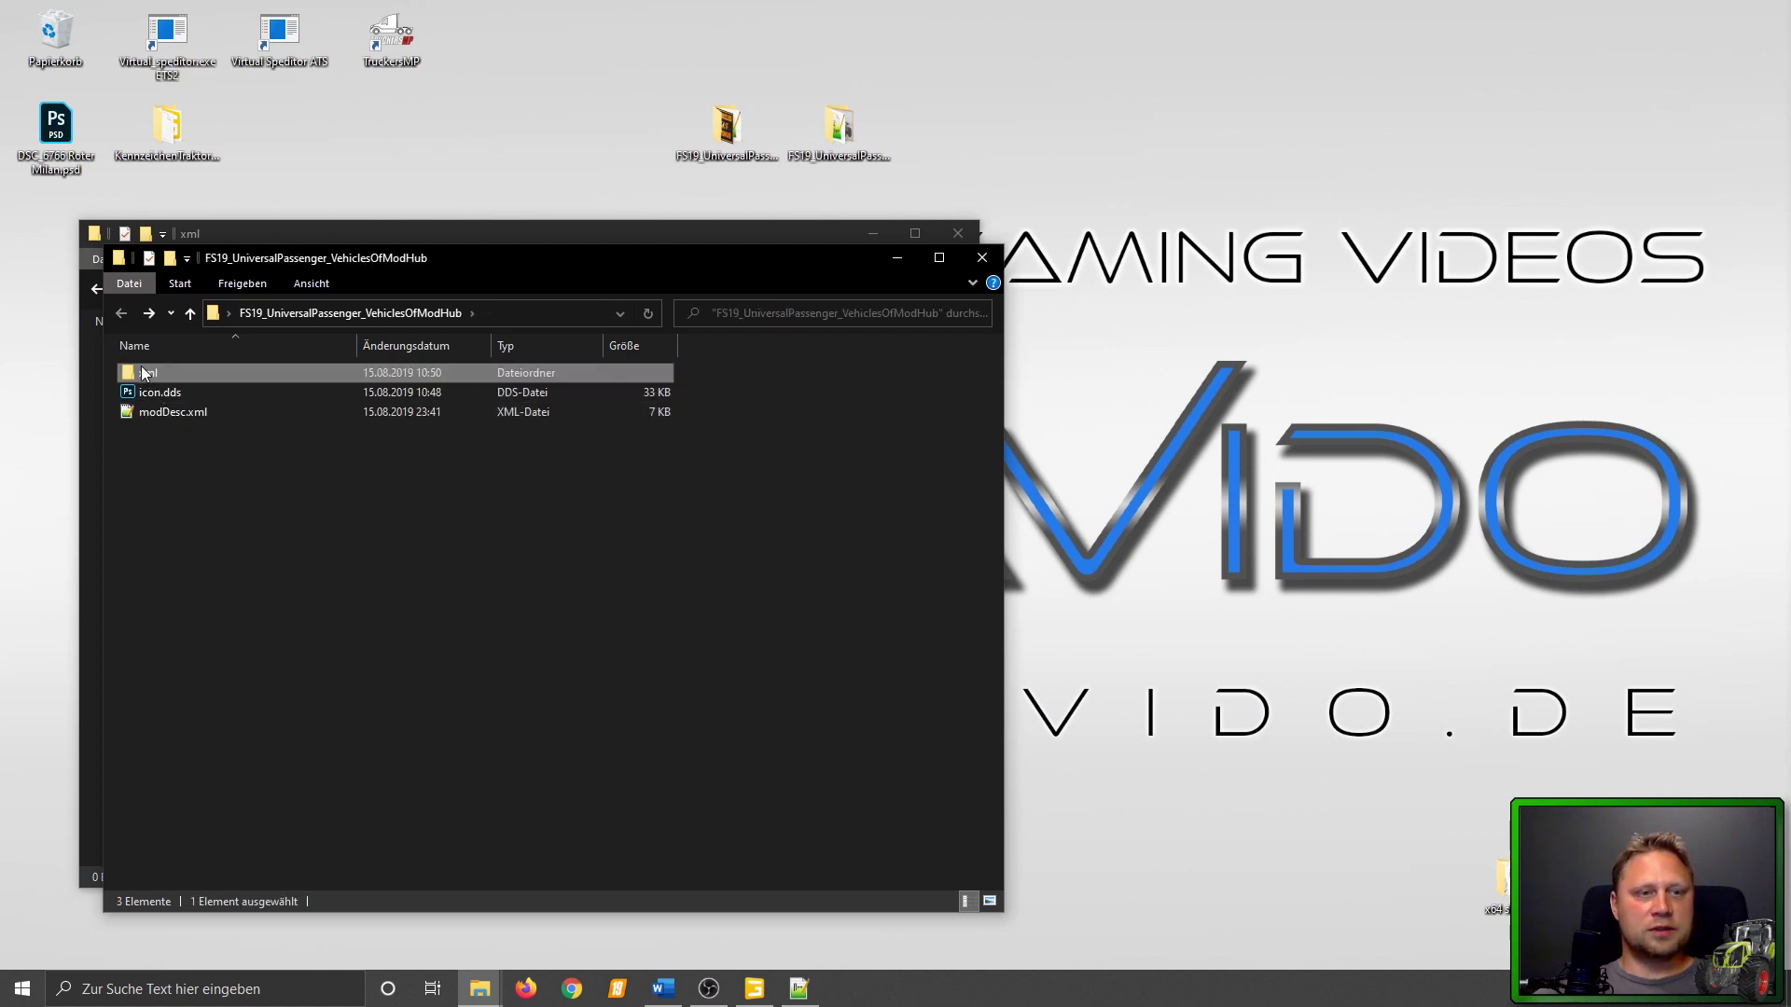
{"action": "double_click", "coordinate": [138, 378]}
{"action": "left_click", "coordinate": [171, 384]}
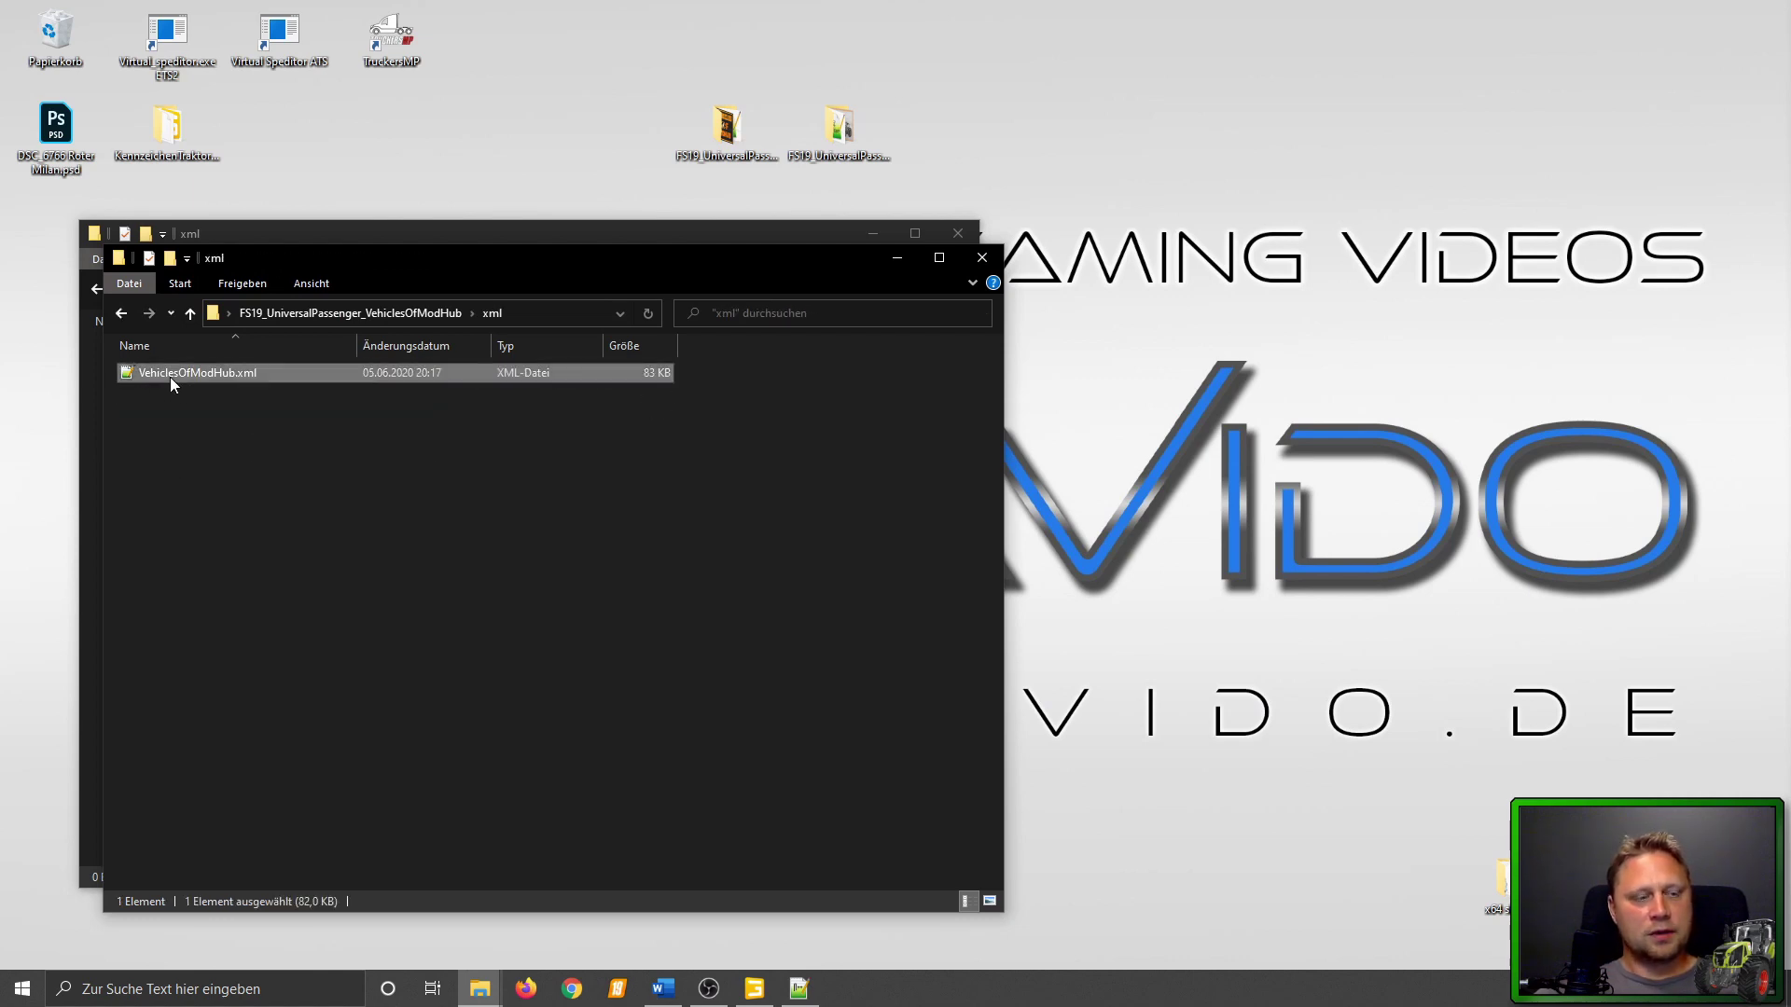
{"action": "left_click", "coordinate": [979, 254]}
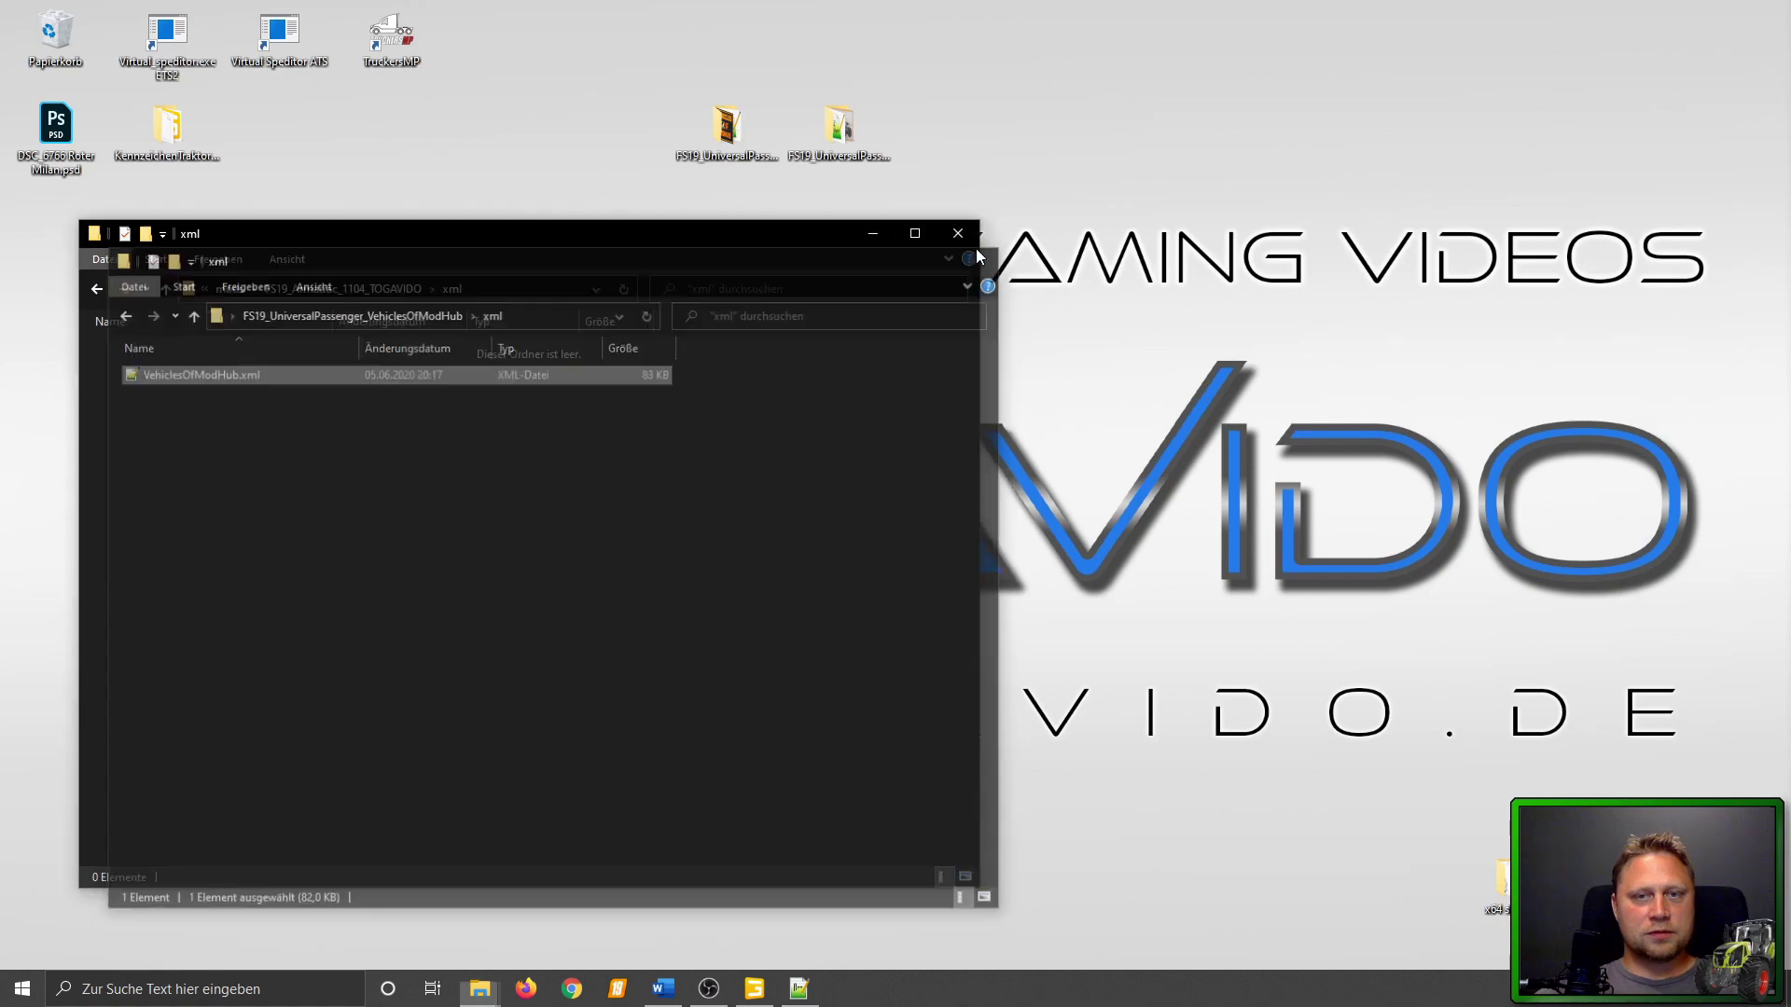
{"action": "key", "text": "ctrl+v"}
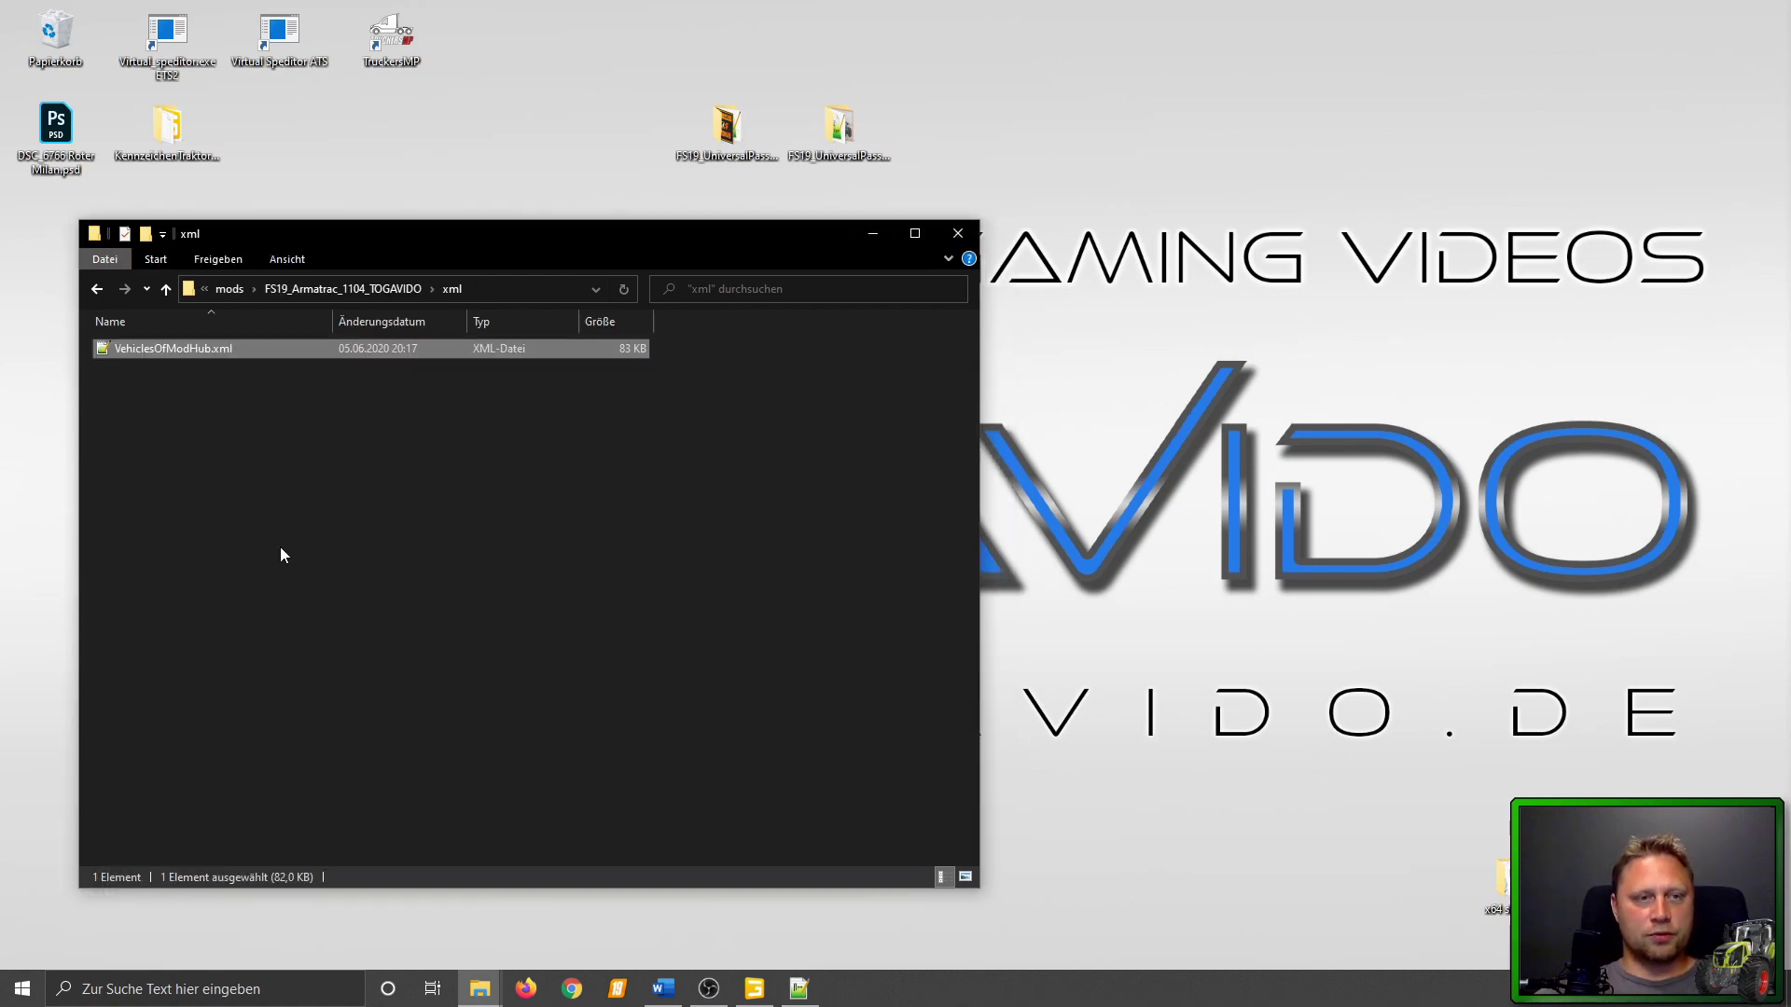
{"action": "left_click", "coordinate": [291, 576]}
Open VehiclesOfModHub.xml in Notepad++, inspect its passenger, passengerNode and cameras blocks, and select entries from line 8.
{"action": "double_click", "coordinate": [155, 347]}
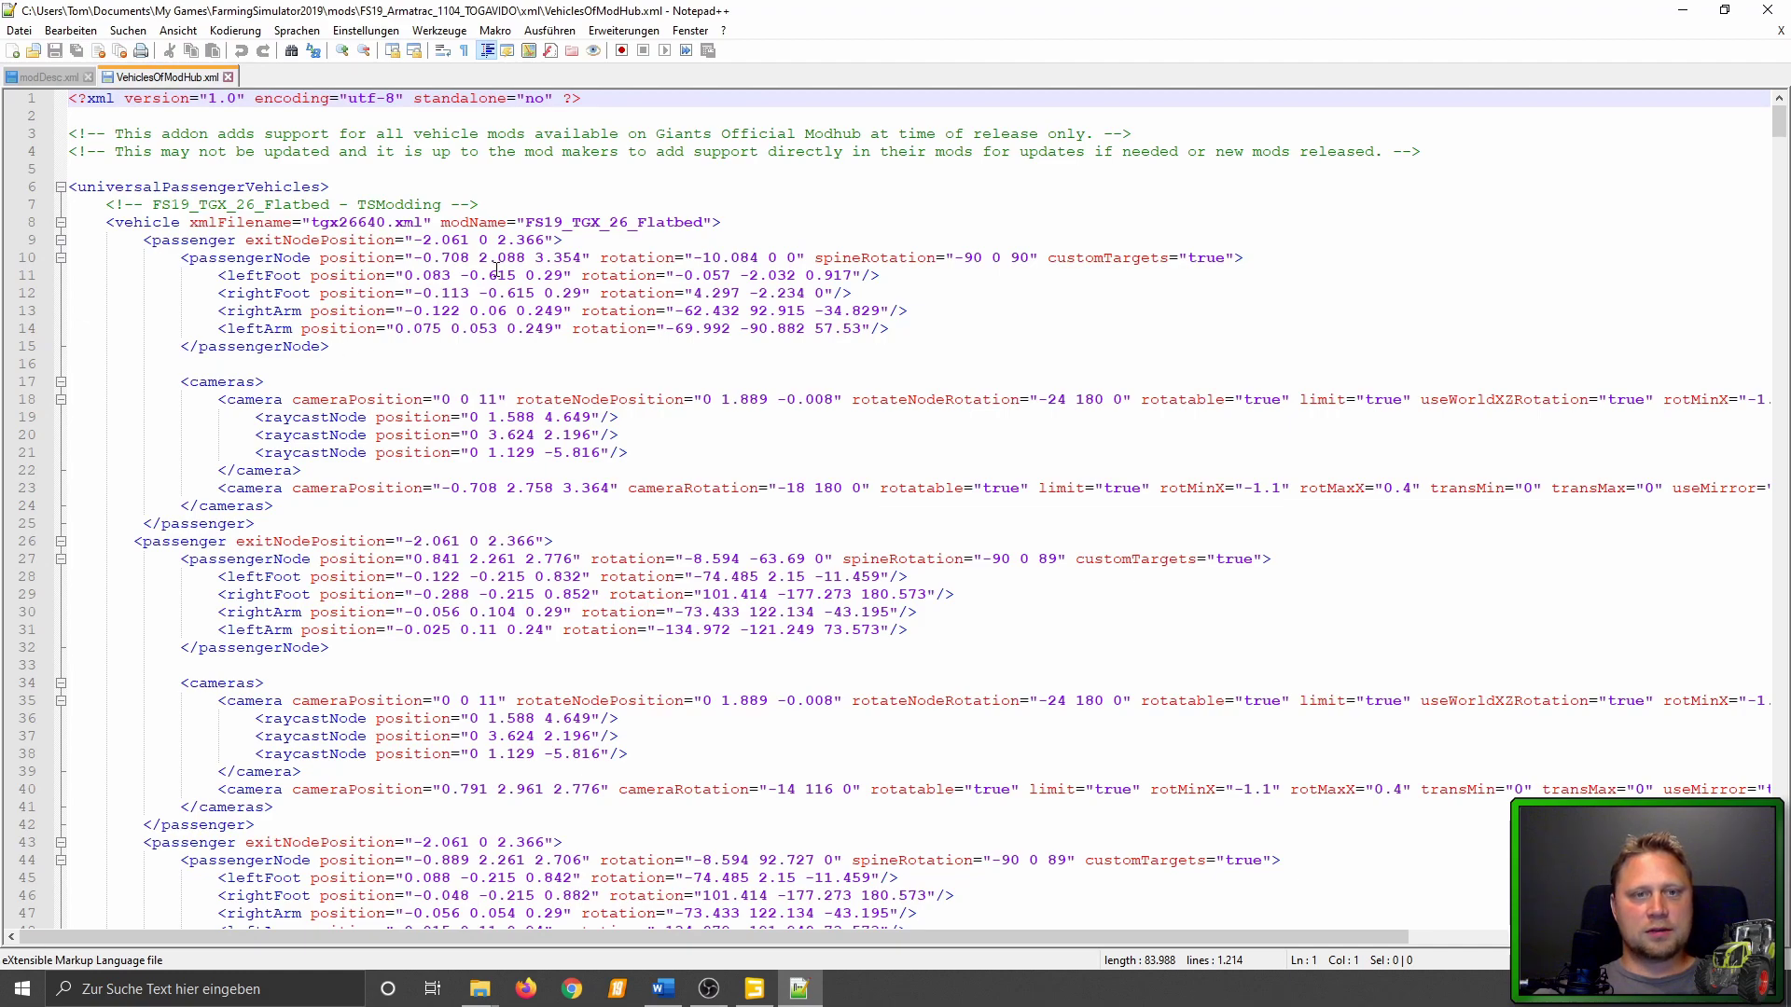
{"action": "scroll", "coordinate": [291, 293], "scroll_direction": "down", "scroll_amount": 8}
{"action": "scroll", "coordinate": [317, 355], "scroll_direction": "down", "scroll_amount": 9}
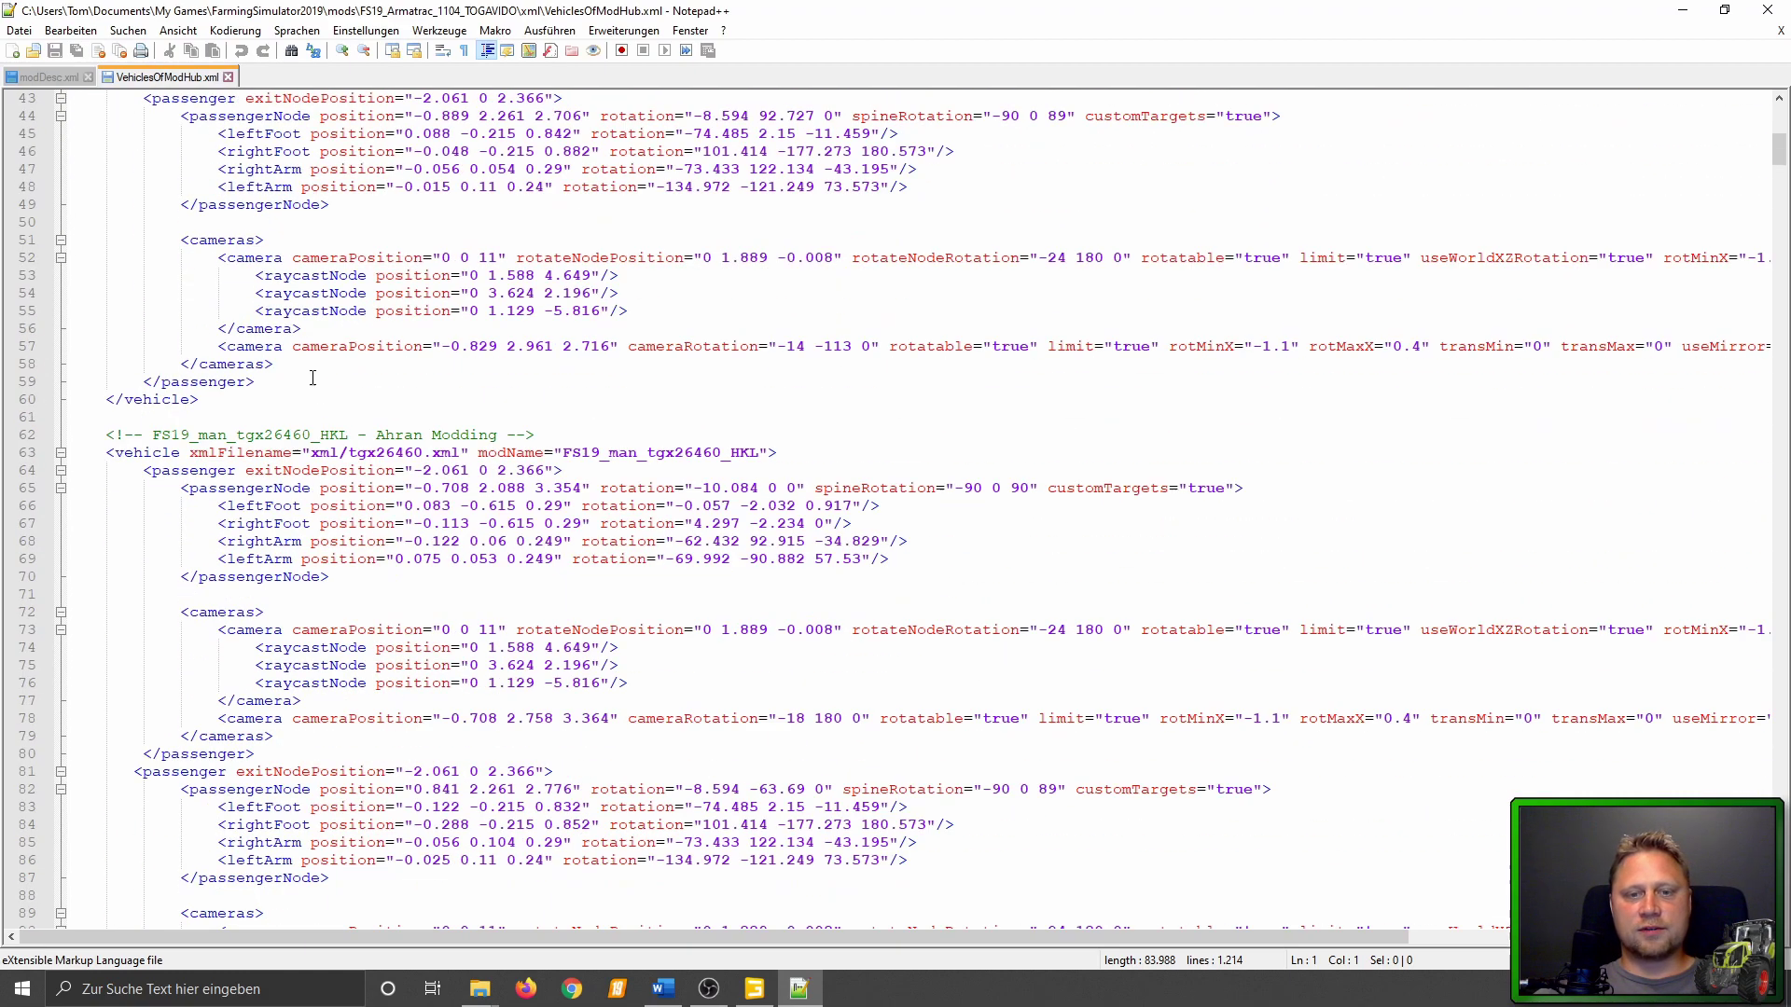
{"action": "scroll", "coordinate": [345, 410], "scroll_direction": "up", "scroll_amount": 9}
{"action": "scroll", "coordinate": [369, 467], "scroll_direction": "up", "scroll_amount": 8}
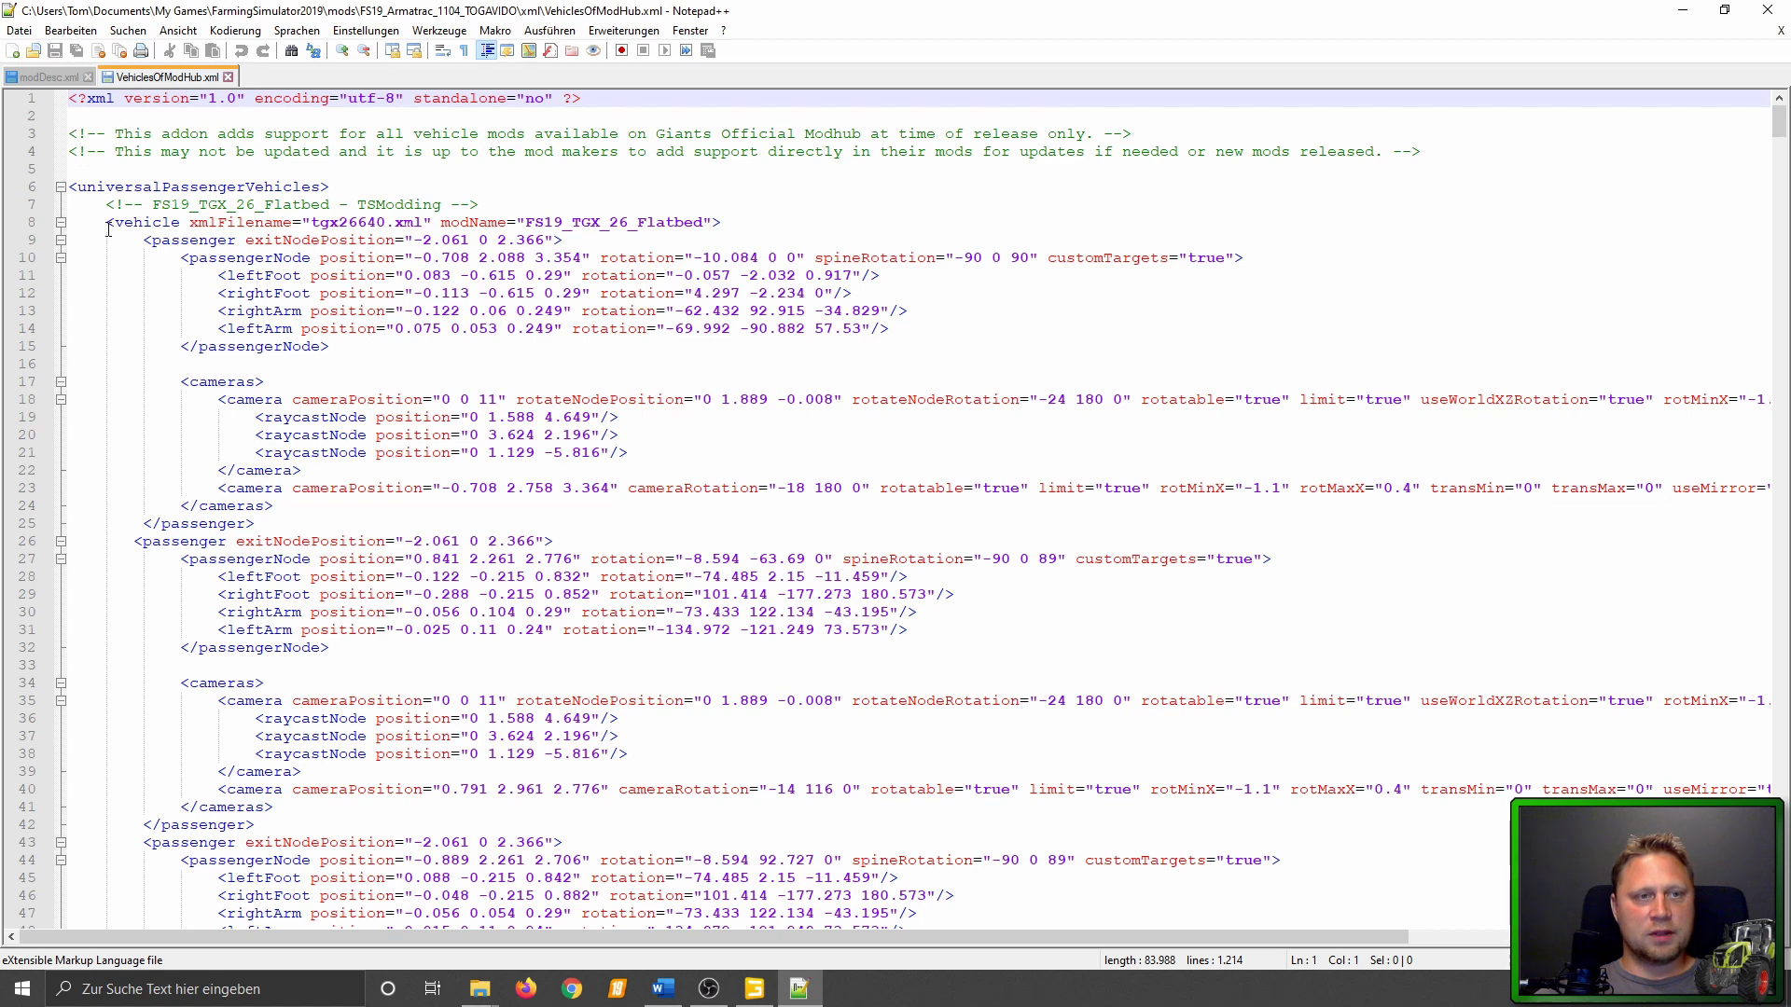
{"action": "left_click", "coordinate": [190, 240]}
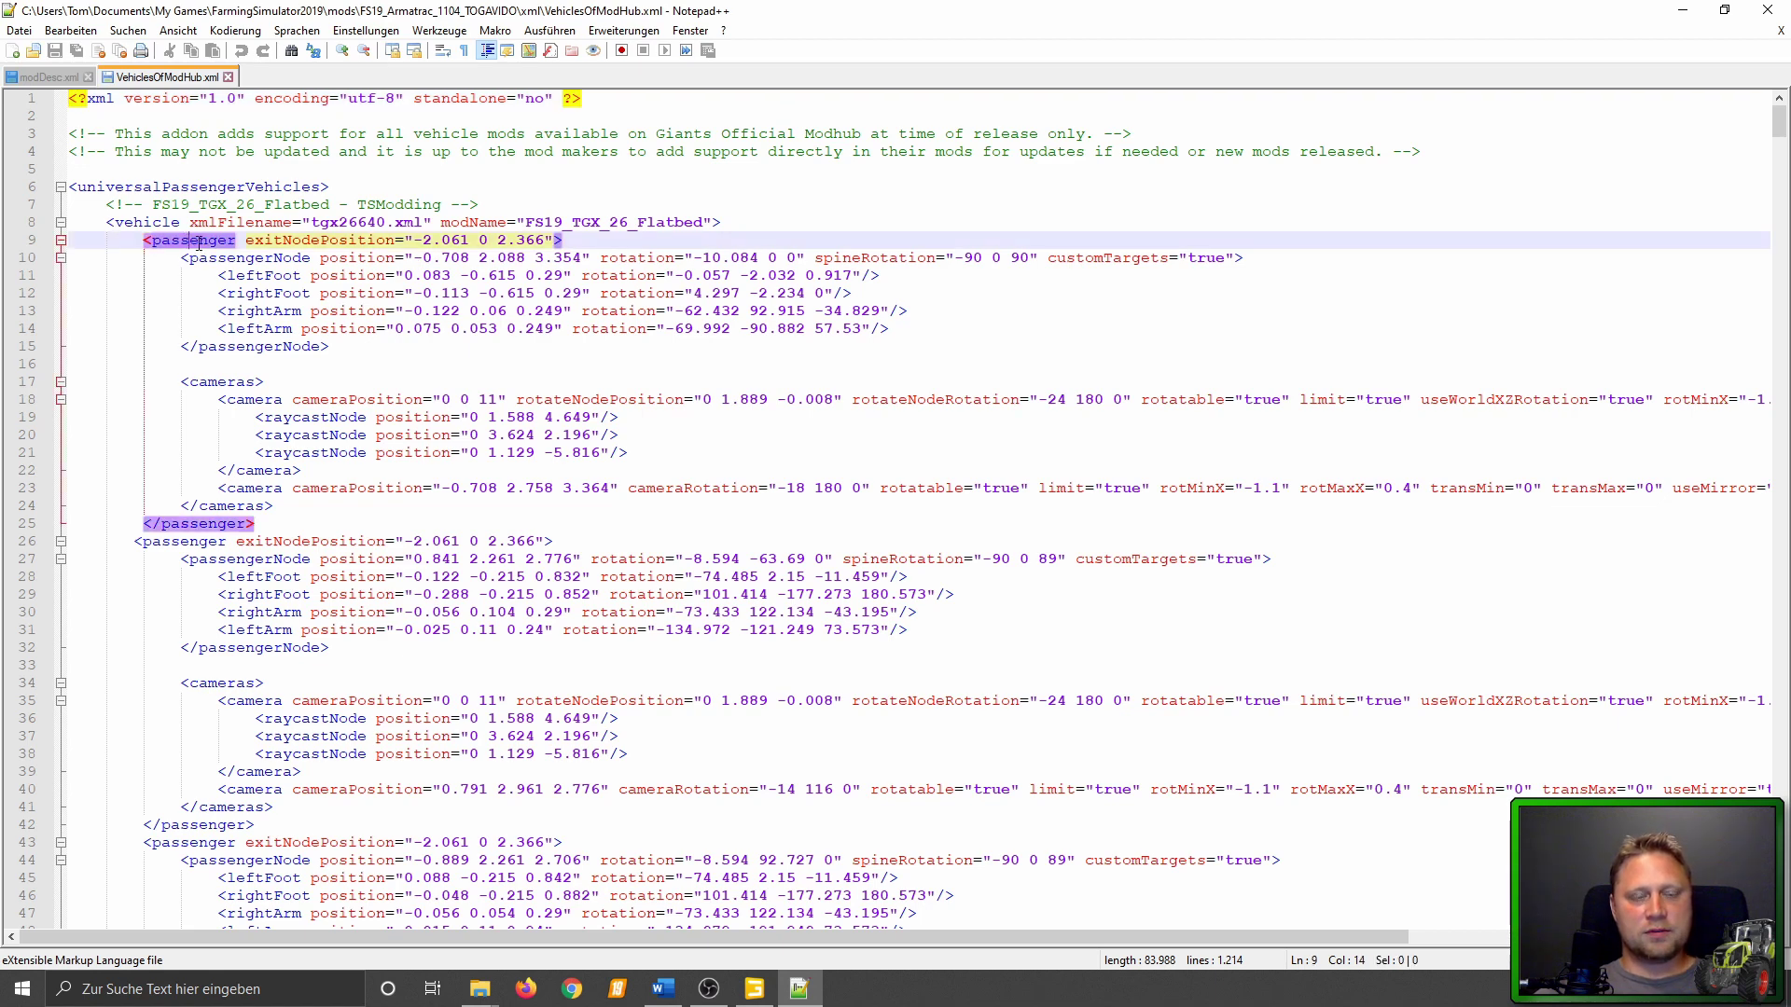
{"action": "left_click", "coordinate": [226, 257]}
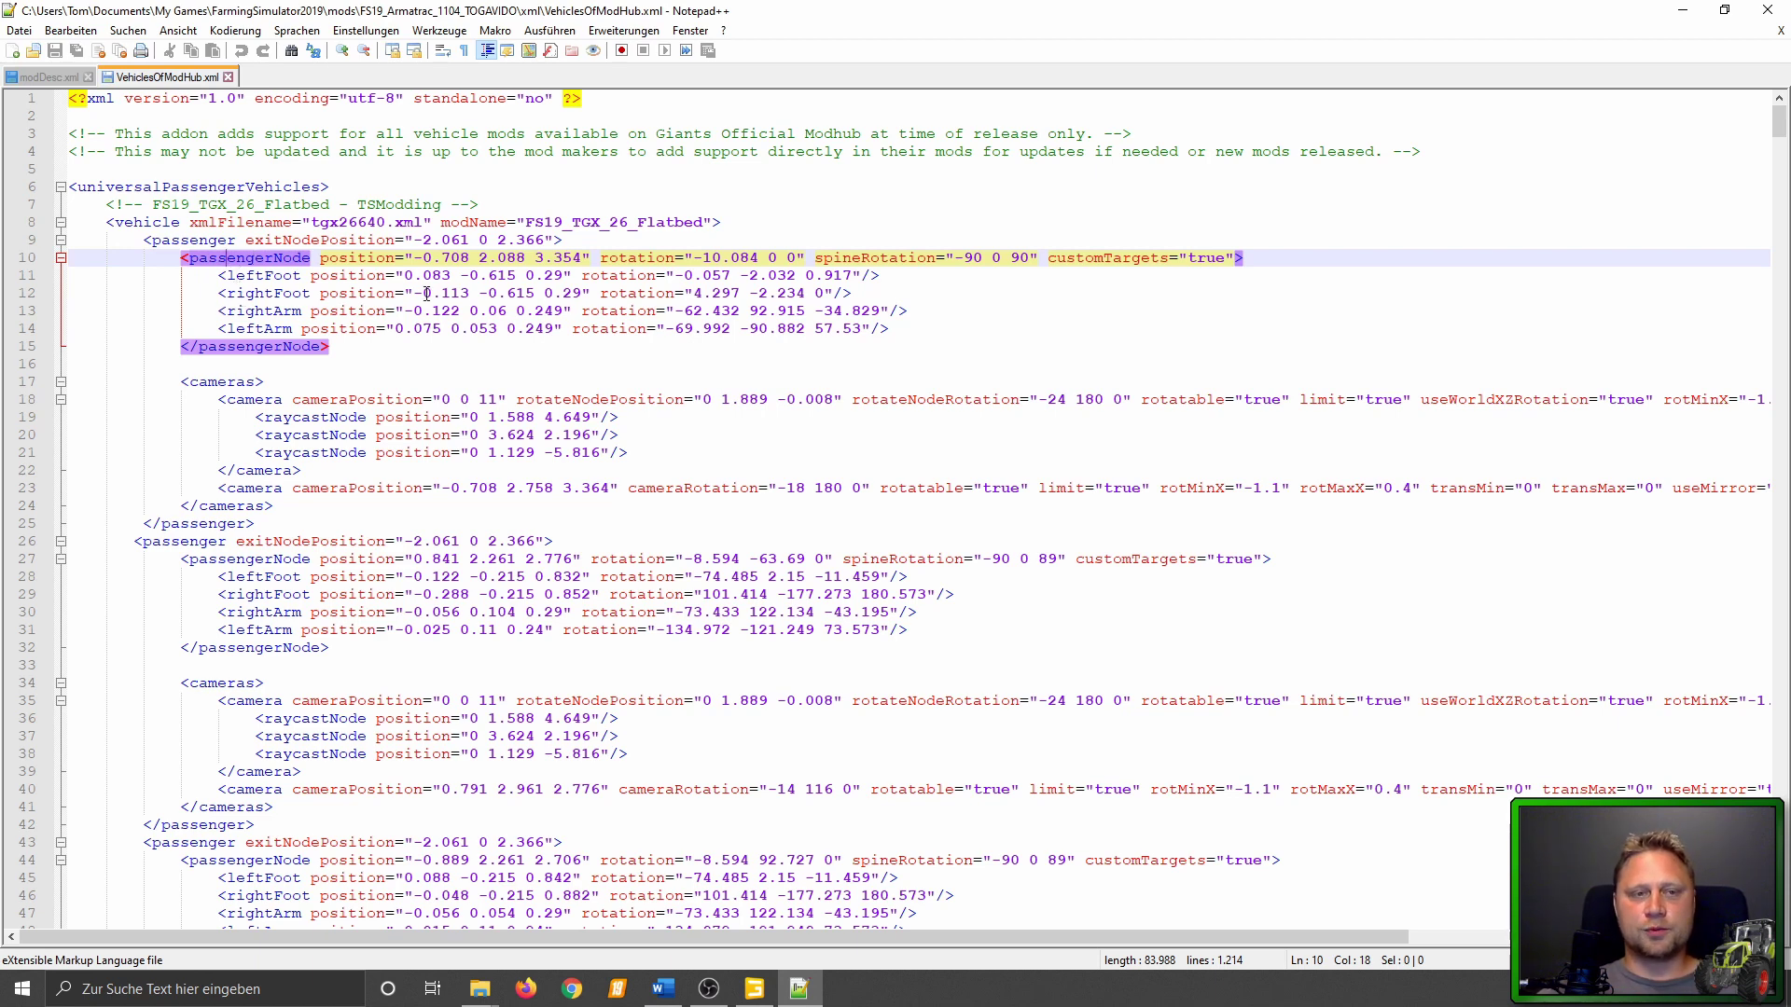
{"action": "left_click", "coordinate": [209, 382]}
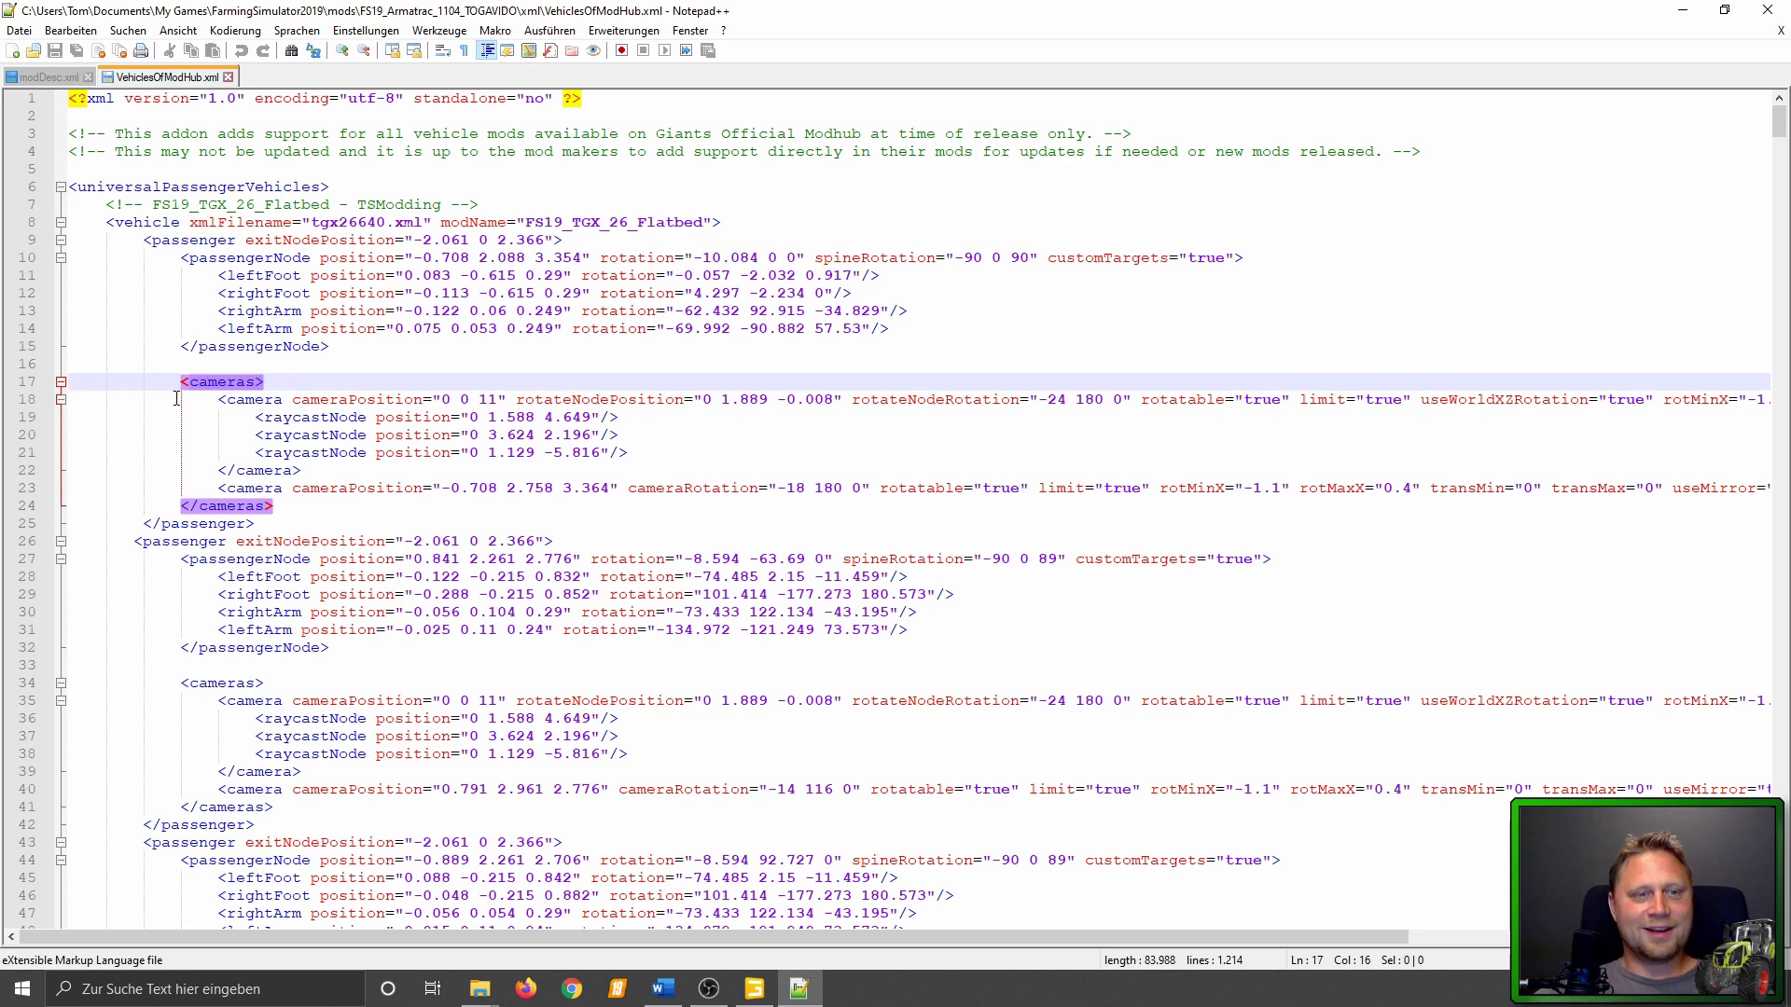
{"action": "left_click", "coordinate": [235, 259]}
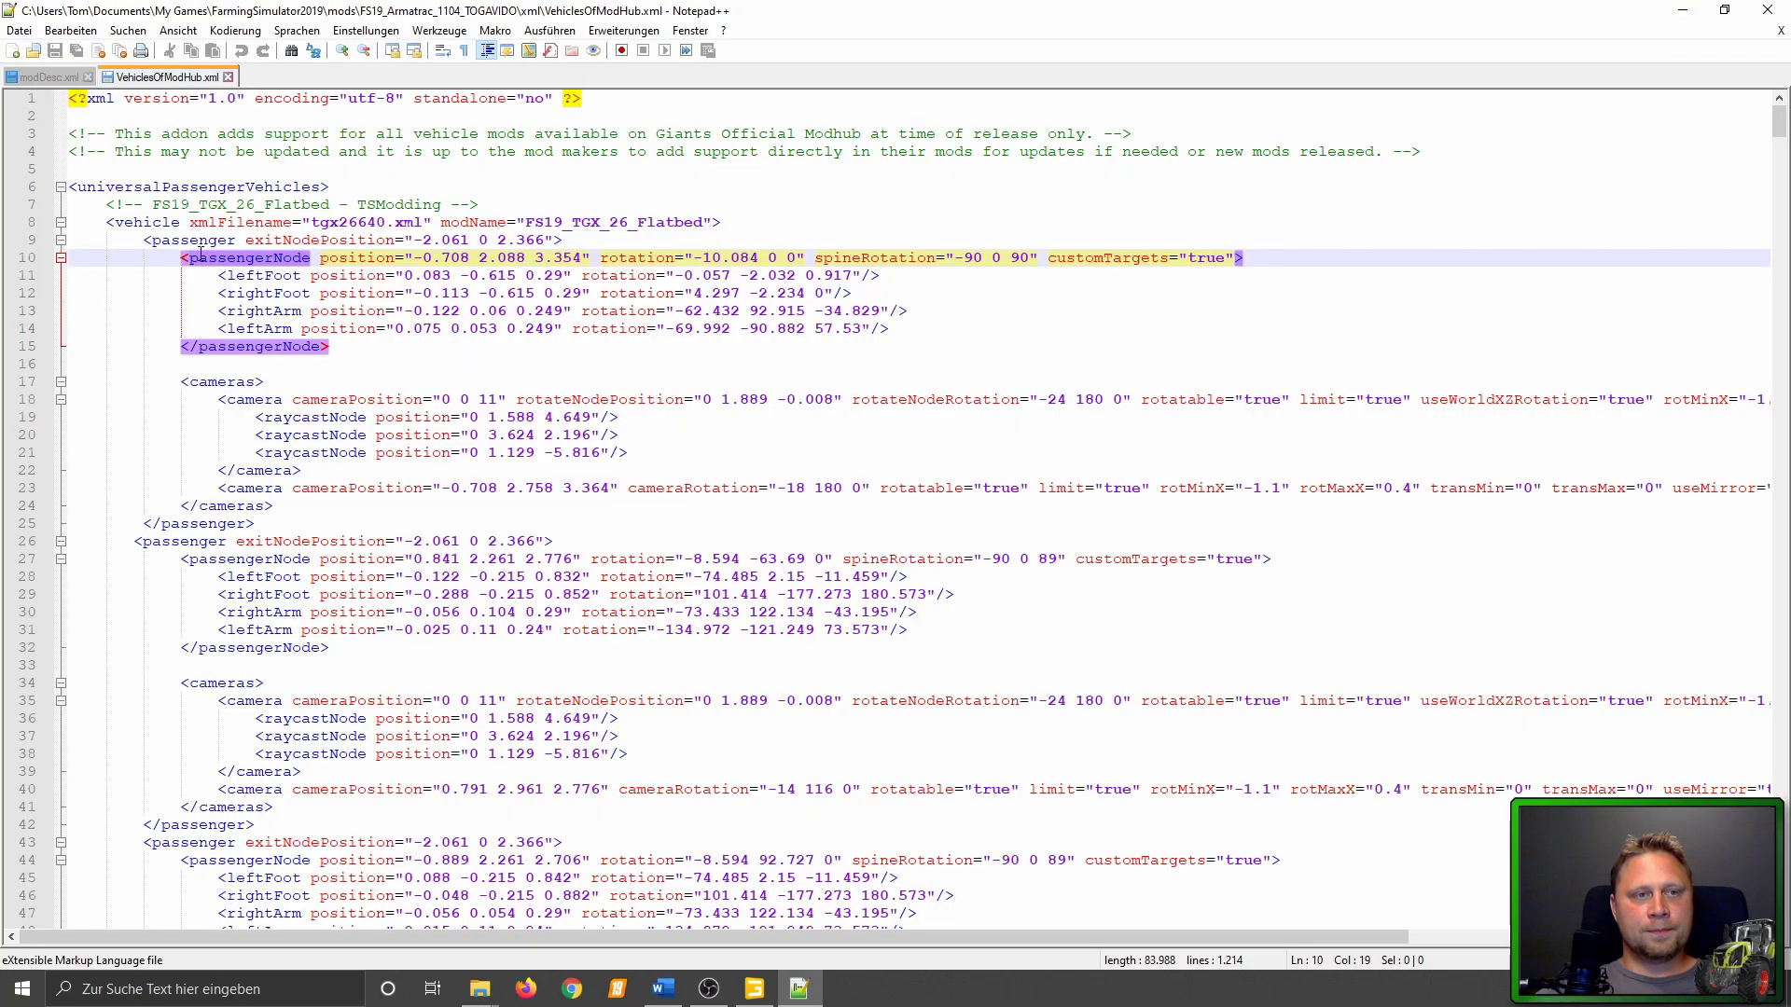
{"action": "mouse_move", "coordinate": [32, 223]}
{"action": "left_mouse_down"}
{"action": "mouse_move", "coordinate": [33, 896]}
{"action": "mouse_move", "coordinate": [75, 930]}
{"action": "mouse_move", "coordinate": [104, 1004]}
{"action": "left_mouse_up"}
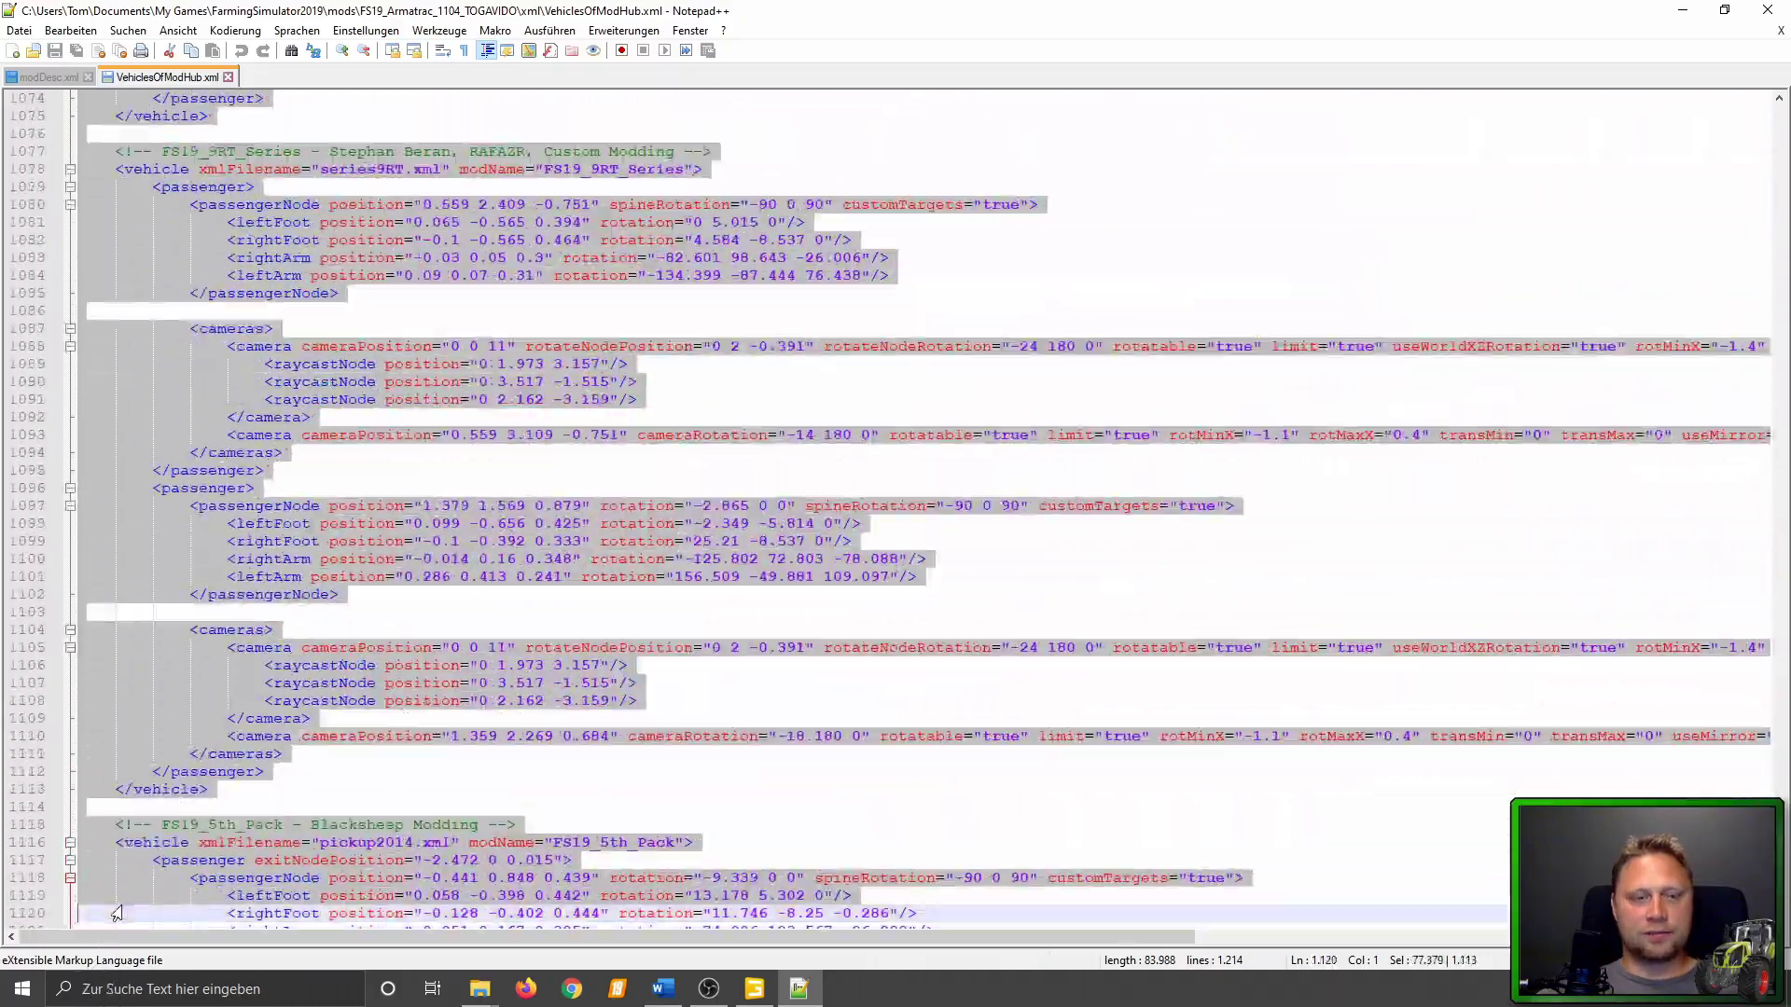
Delete the ModHub vehicle entries and the TGX_26_Flatbed comment, keeping only the FS19_JCB_4220 - TOGAVIDO entry.
{"action": "mouse_move", "coordinate": [105, 1004]}
{"action": "left_mouse_down"}
{"action": "mouse_move", "coordinate": [82, 959]}
{"action": "mouse_move", "coordinate": [91, 477]}
{"action": "left_mouse_up"}
{"action": "key", "text": "Delete"}
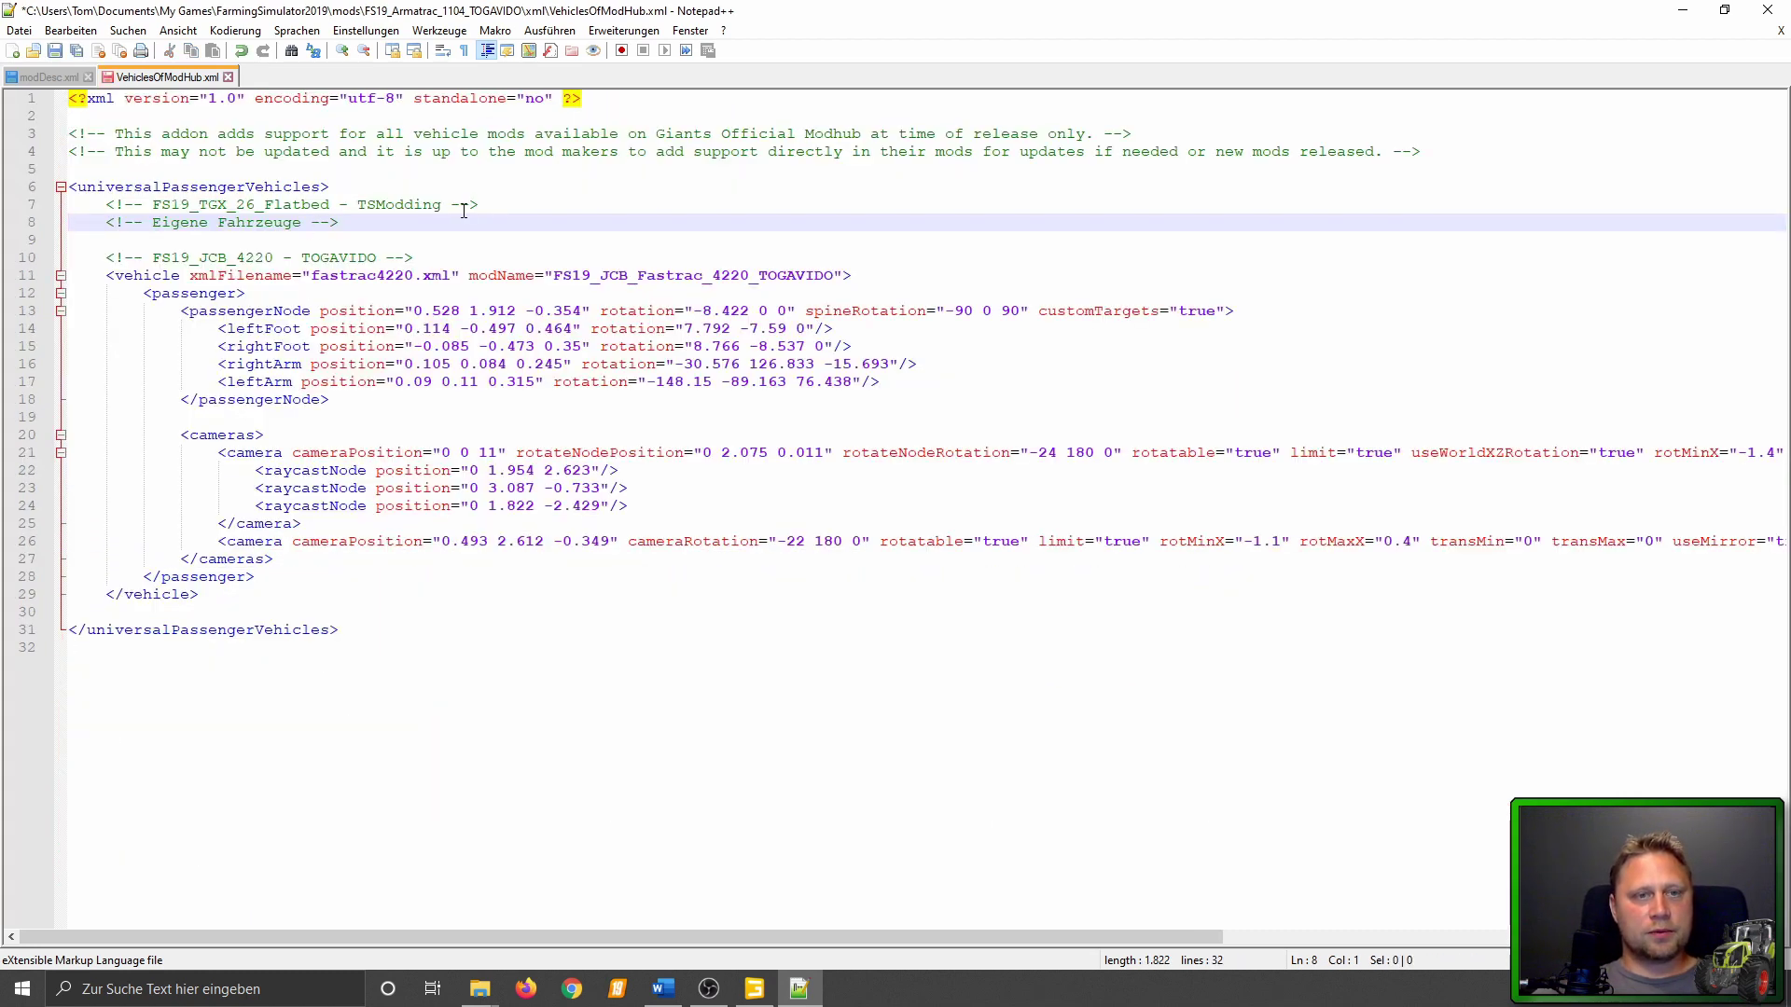
{"action": "triple_click", "coordinate": [80, 202]}
{"action": "key", "text": "Delete"}
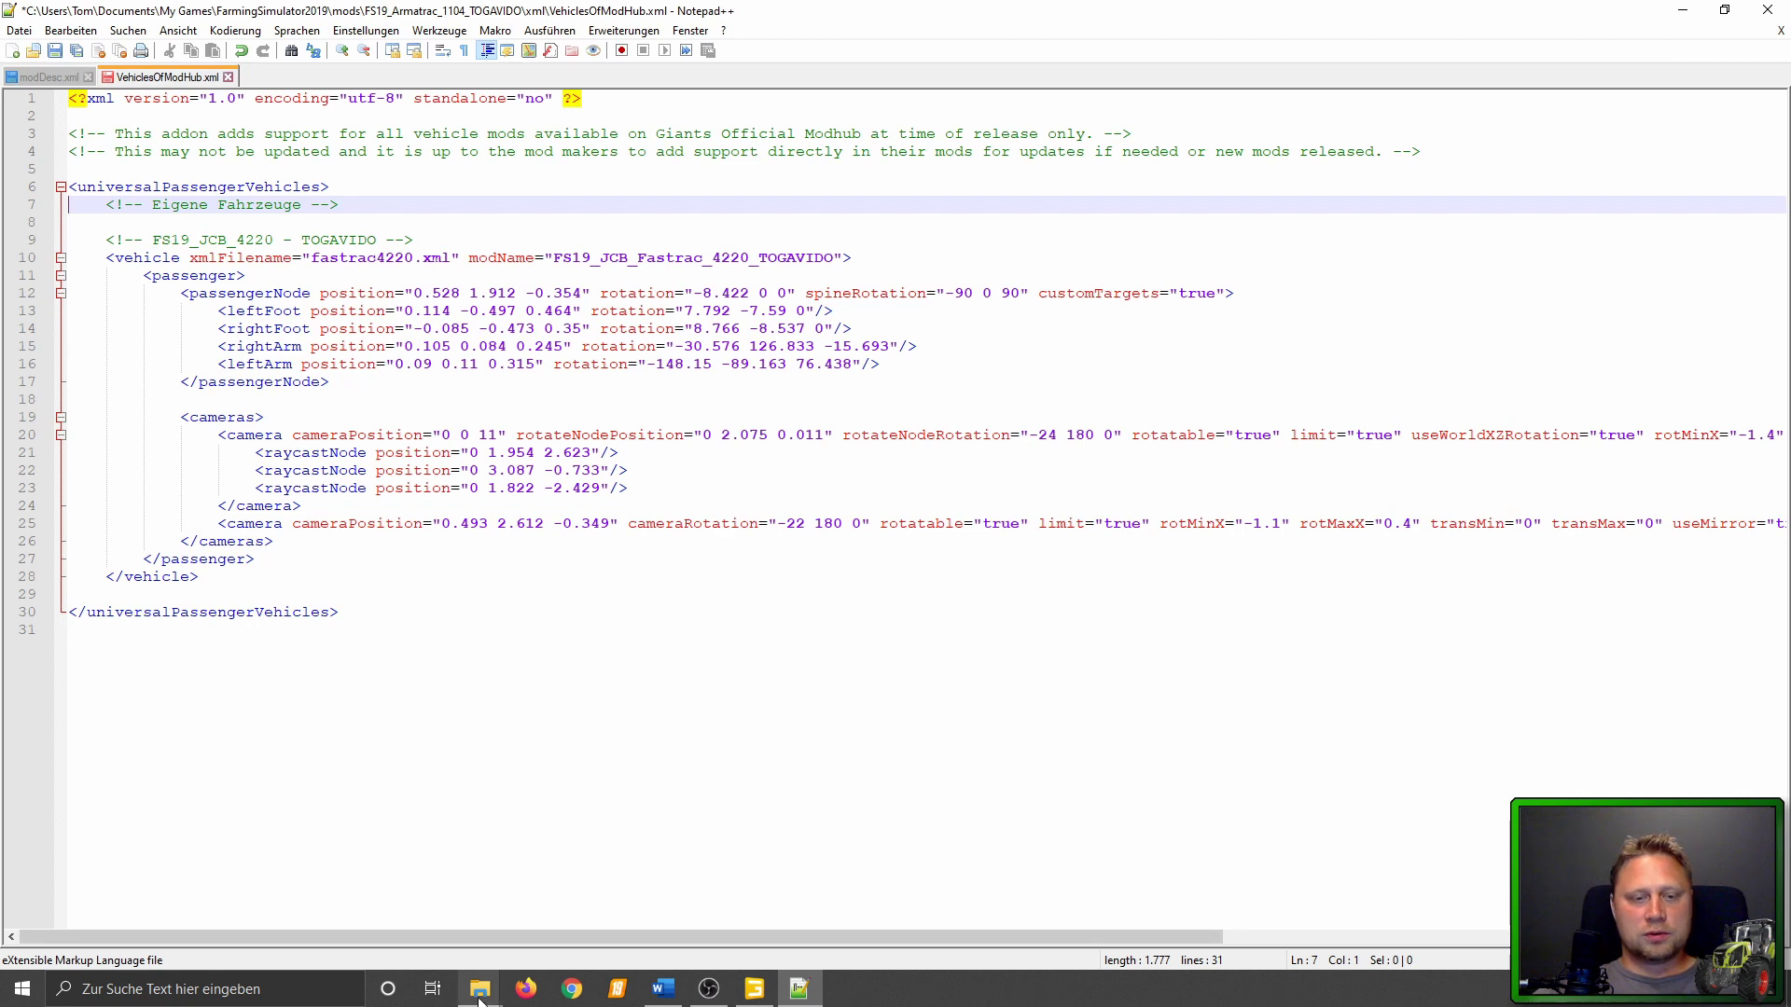
{"action": "mouse_move", "coordinate": [480, 989]}
{"action": "left_click", "coordinate": [364, 922]}
Replace the FS19_JCB_4220 - TOGAVIDO comment with the mod name FS19_Armatrac_1104_TOGAVIDO.
{"action": "key", "text": "BackSpace"}
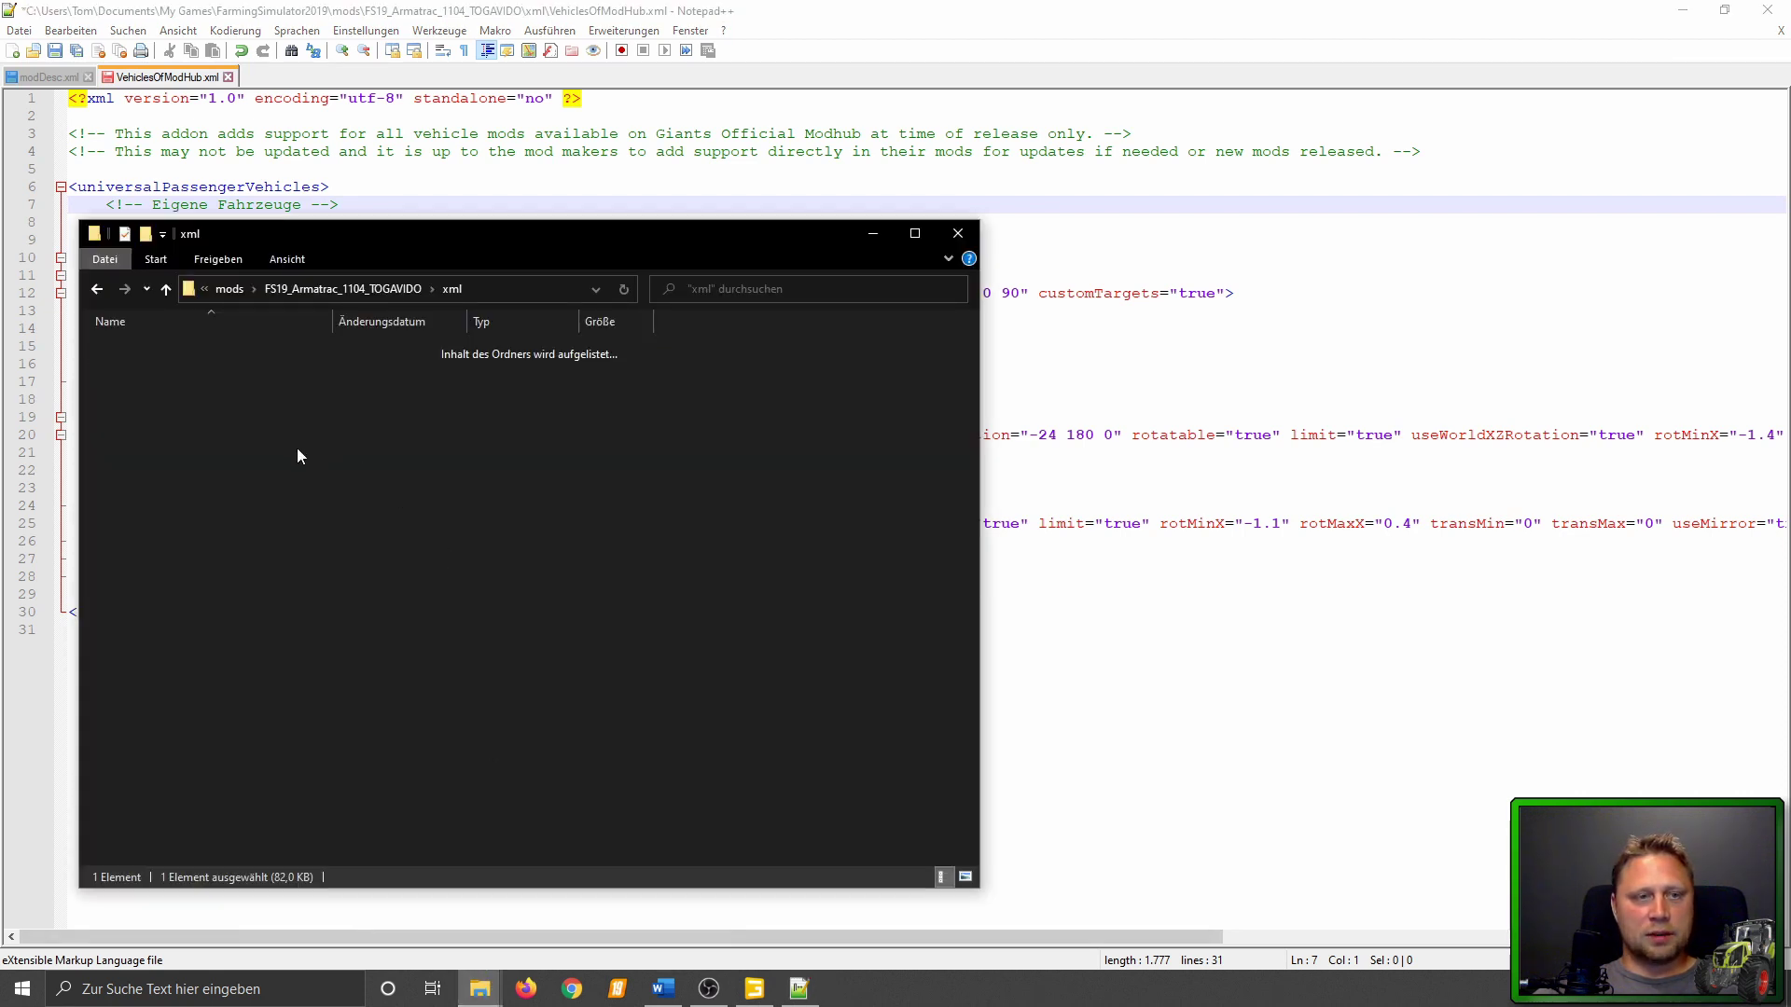
{"action": "key", "text": "BackSpace"}
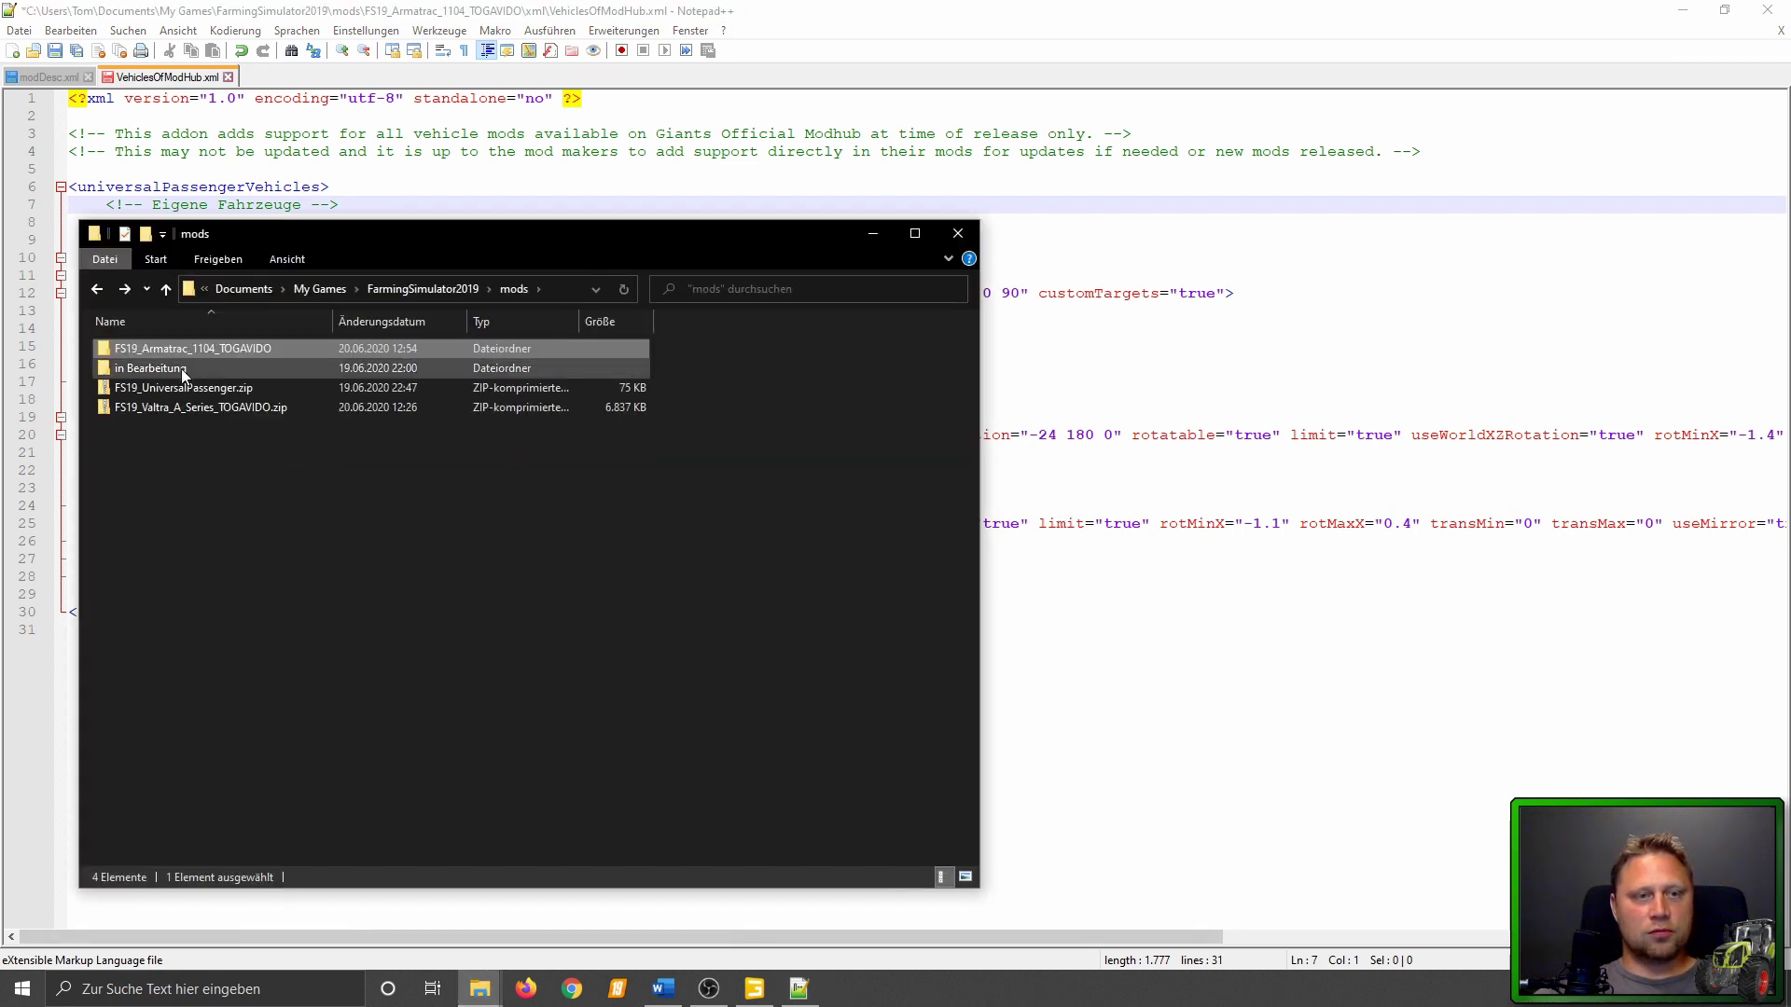
{"action": "left_click", "coordinate": [160, 349]}
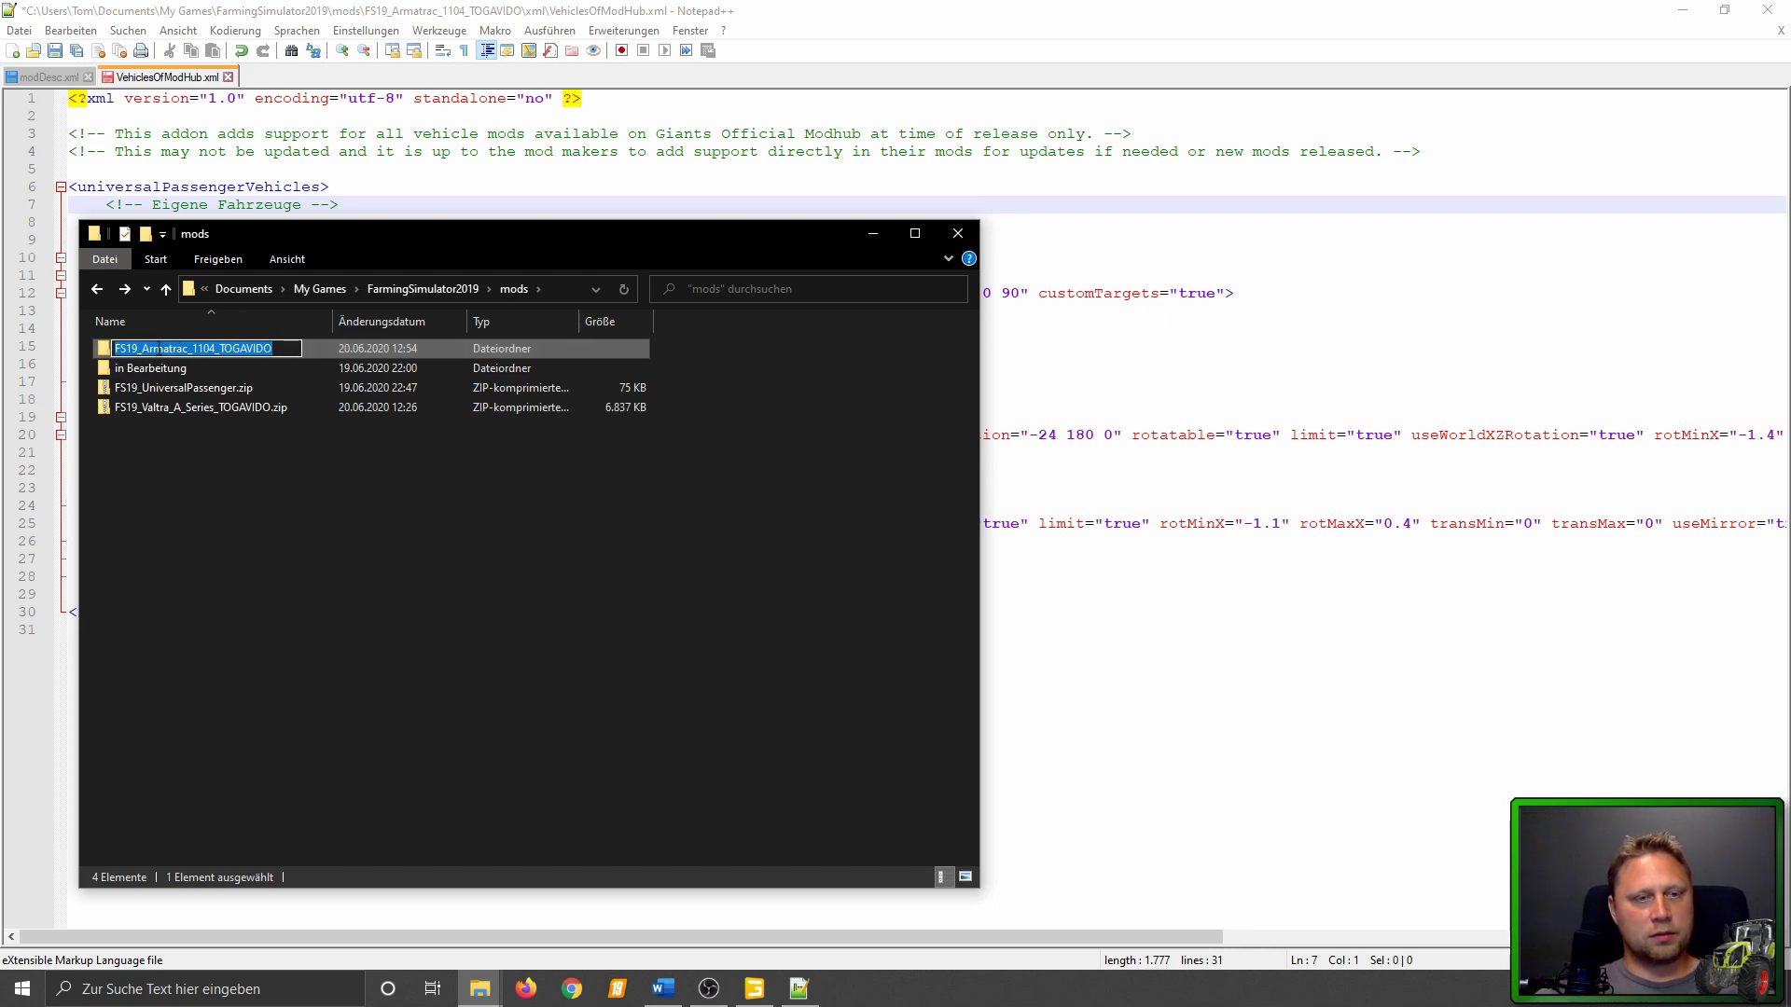
{"action": "key", "text": "alt+Tab"}
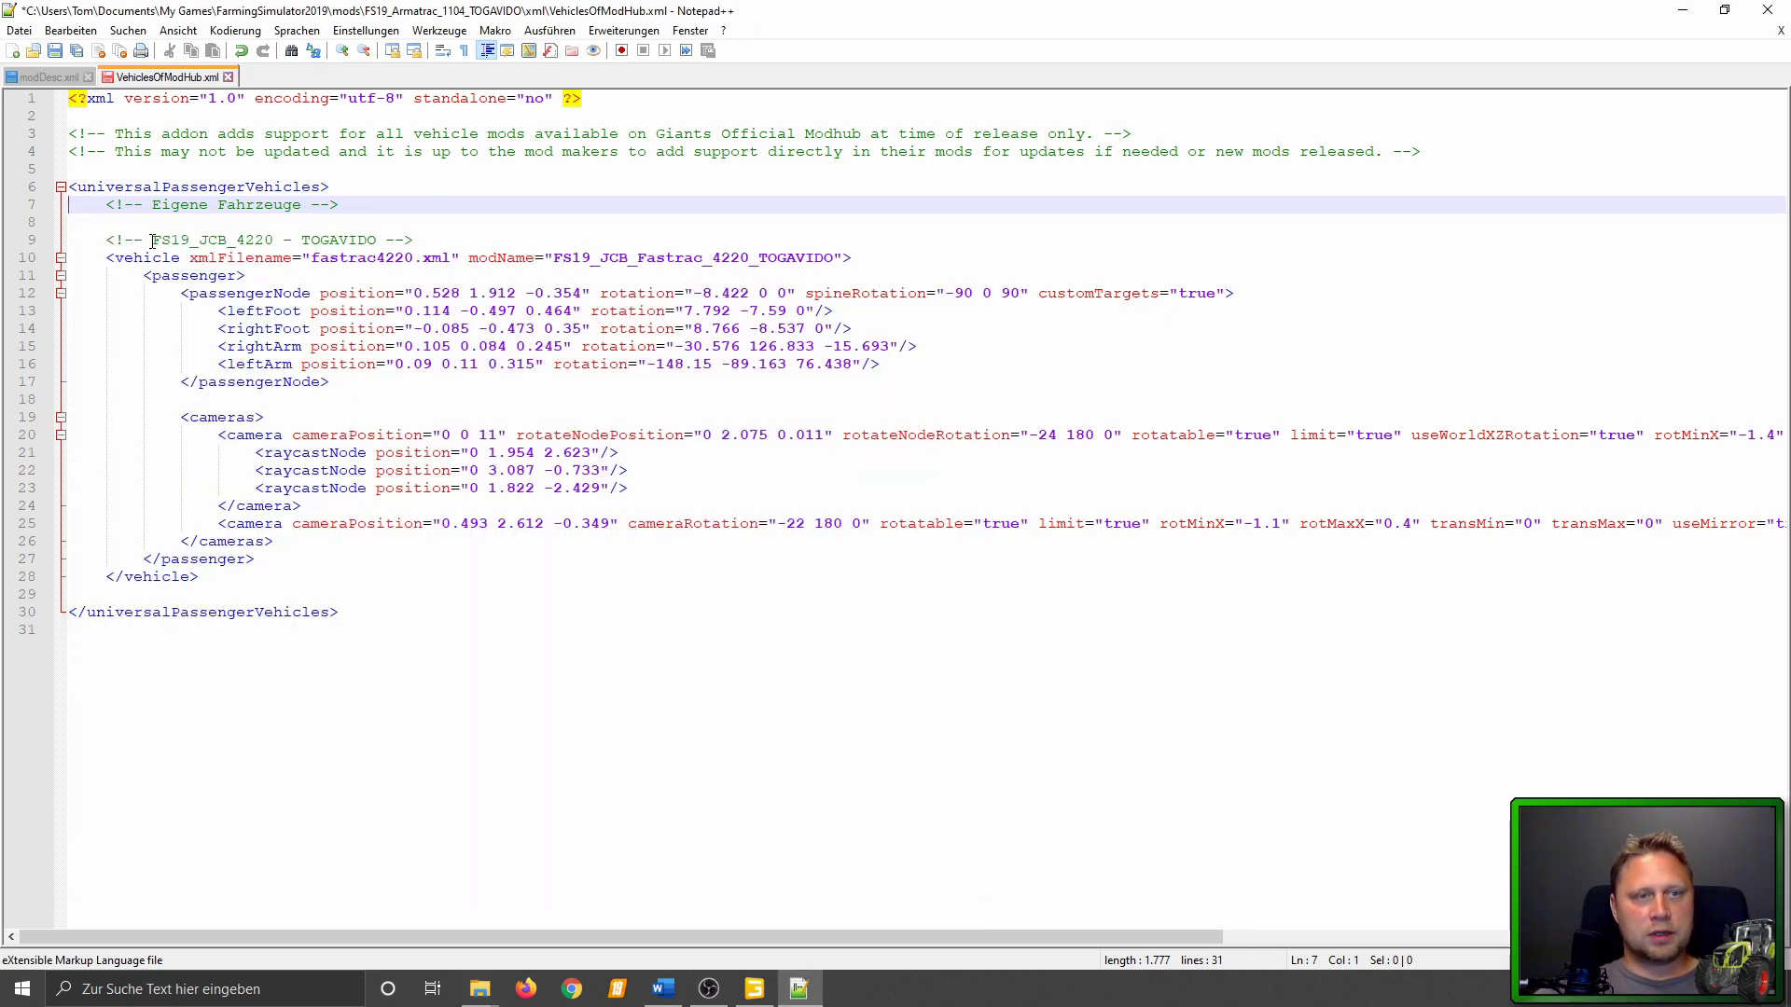
{"action": "left_click_drag", "start_coordinate": [152, 242], "coordinate": [378, 245]}
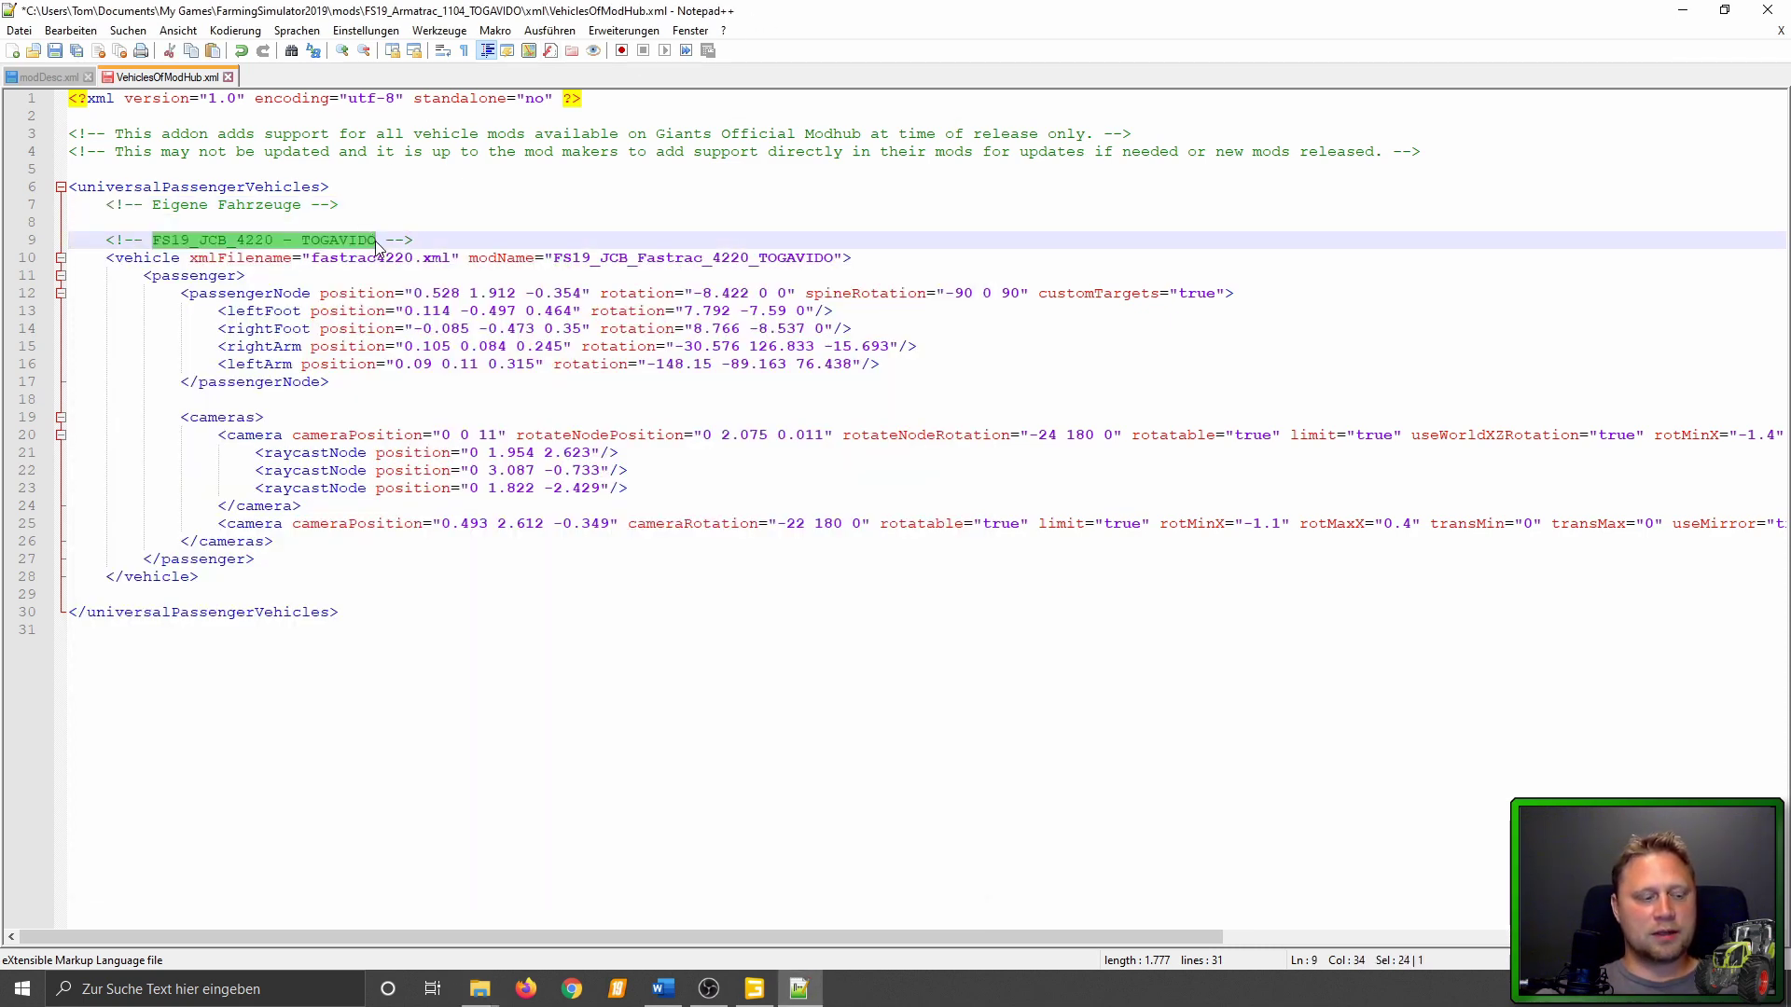
{"action": "type", "text": "FS19_Armatrac_1104_TOGAVIDO"}
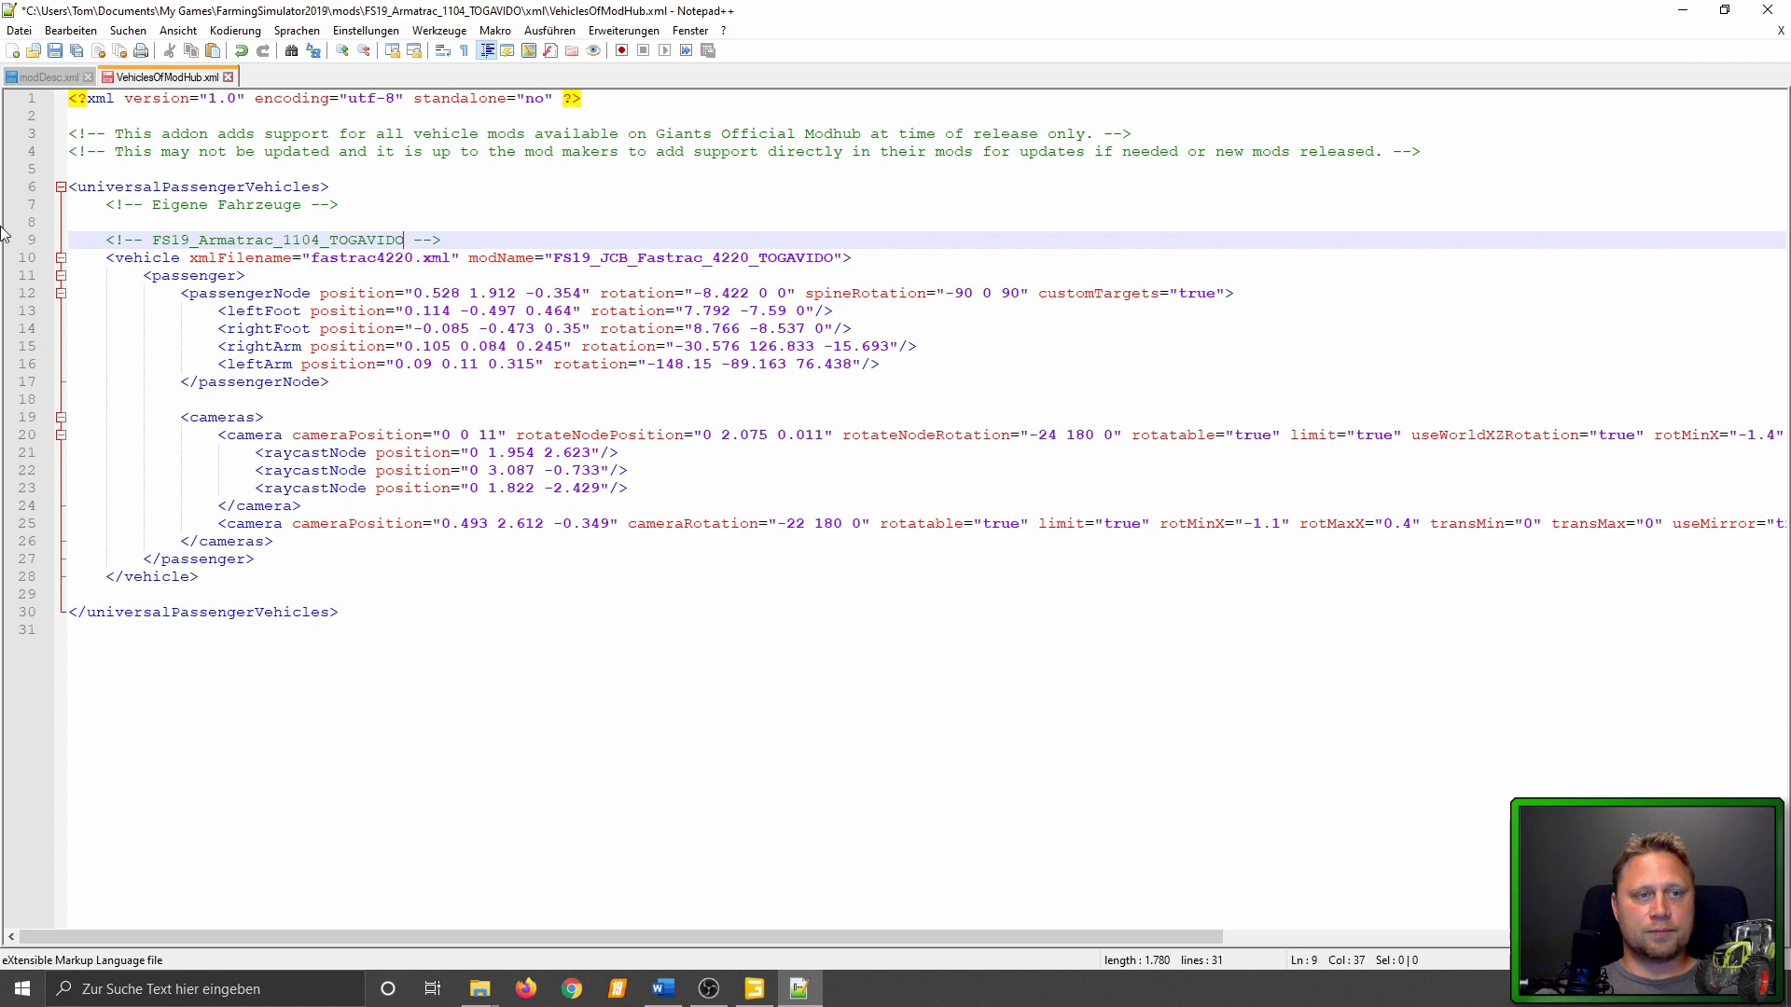
Change the entry's xmlFilename from the fastrac4220 file to 1104.xml.
{"action": "left_click", "coordinate": [317, 252]}
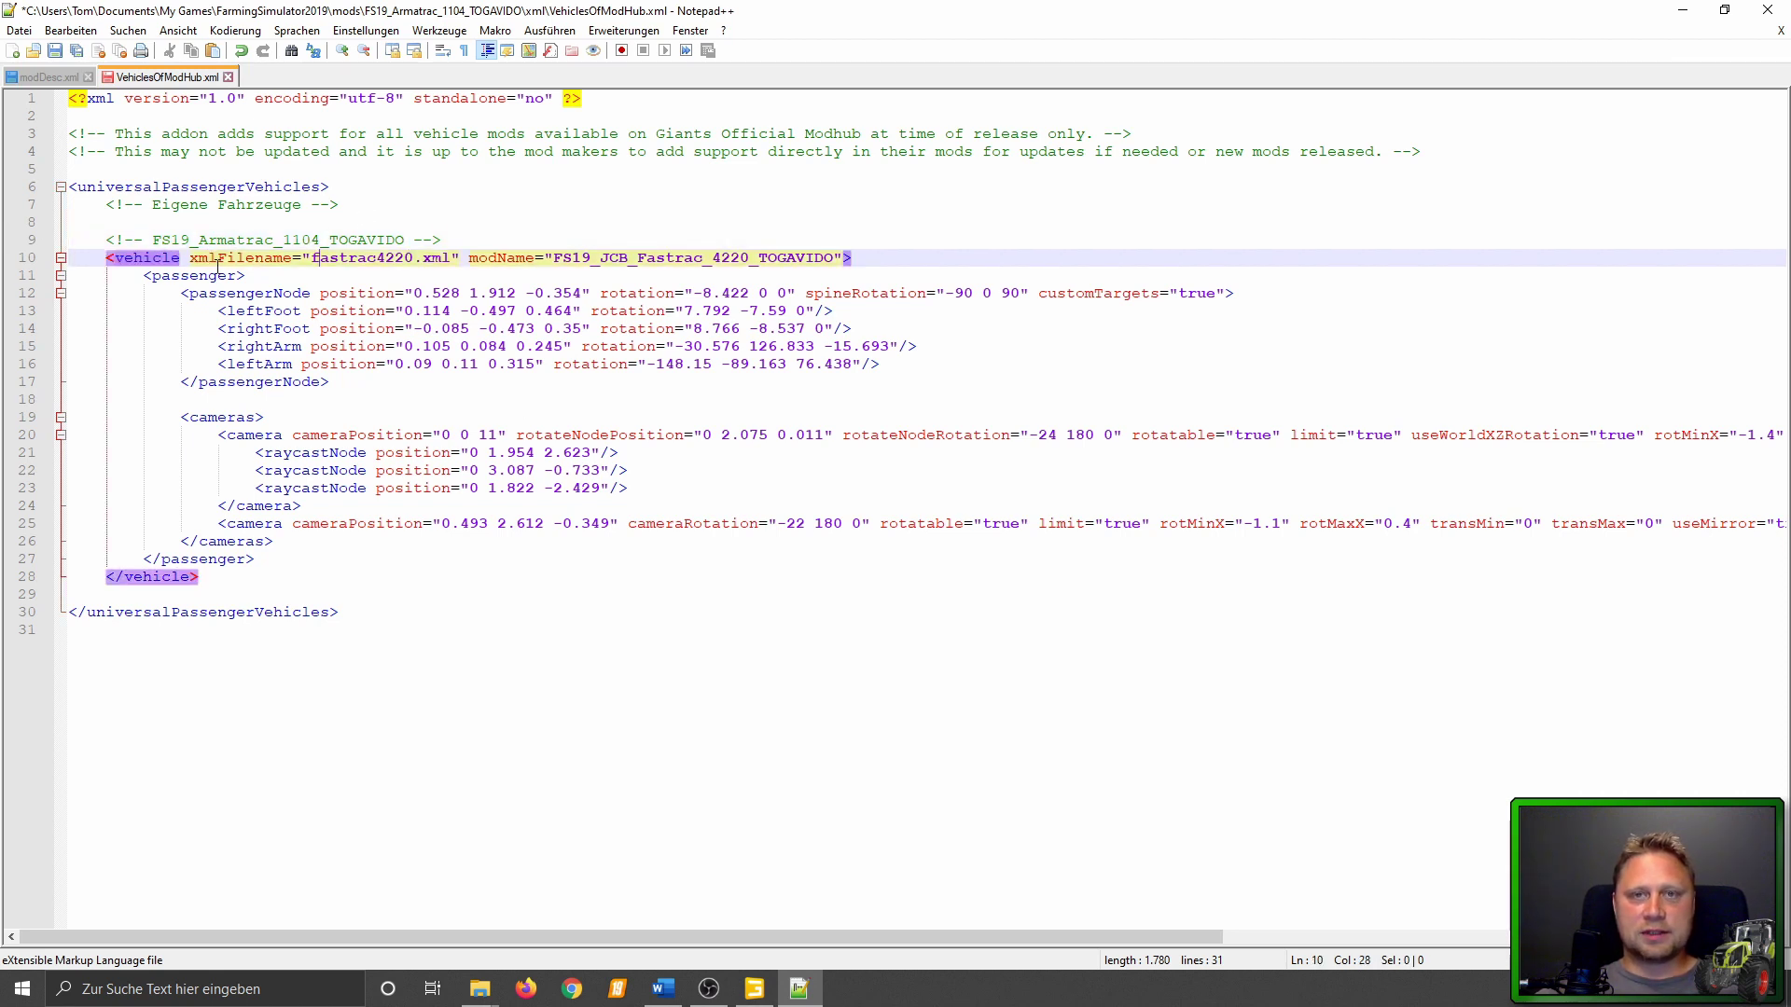
{"action": "left_click_drag", "start_coordinate": [191, 257], "coordinate": [295, 259]}
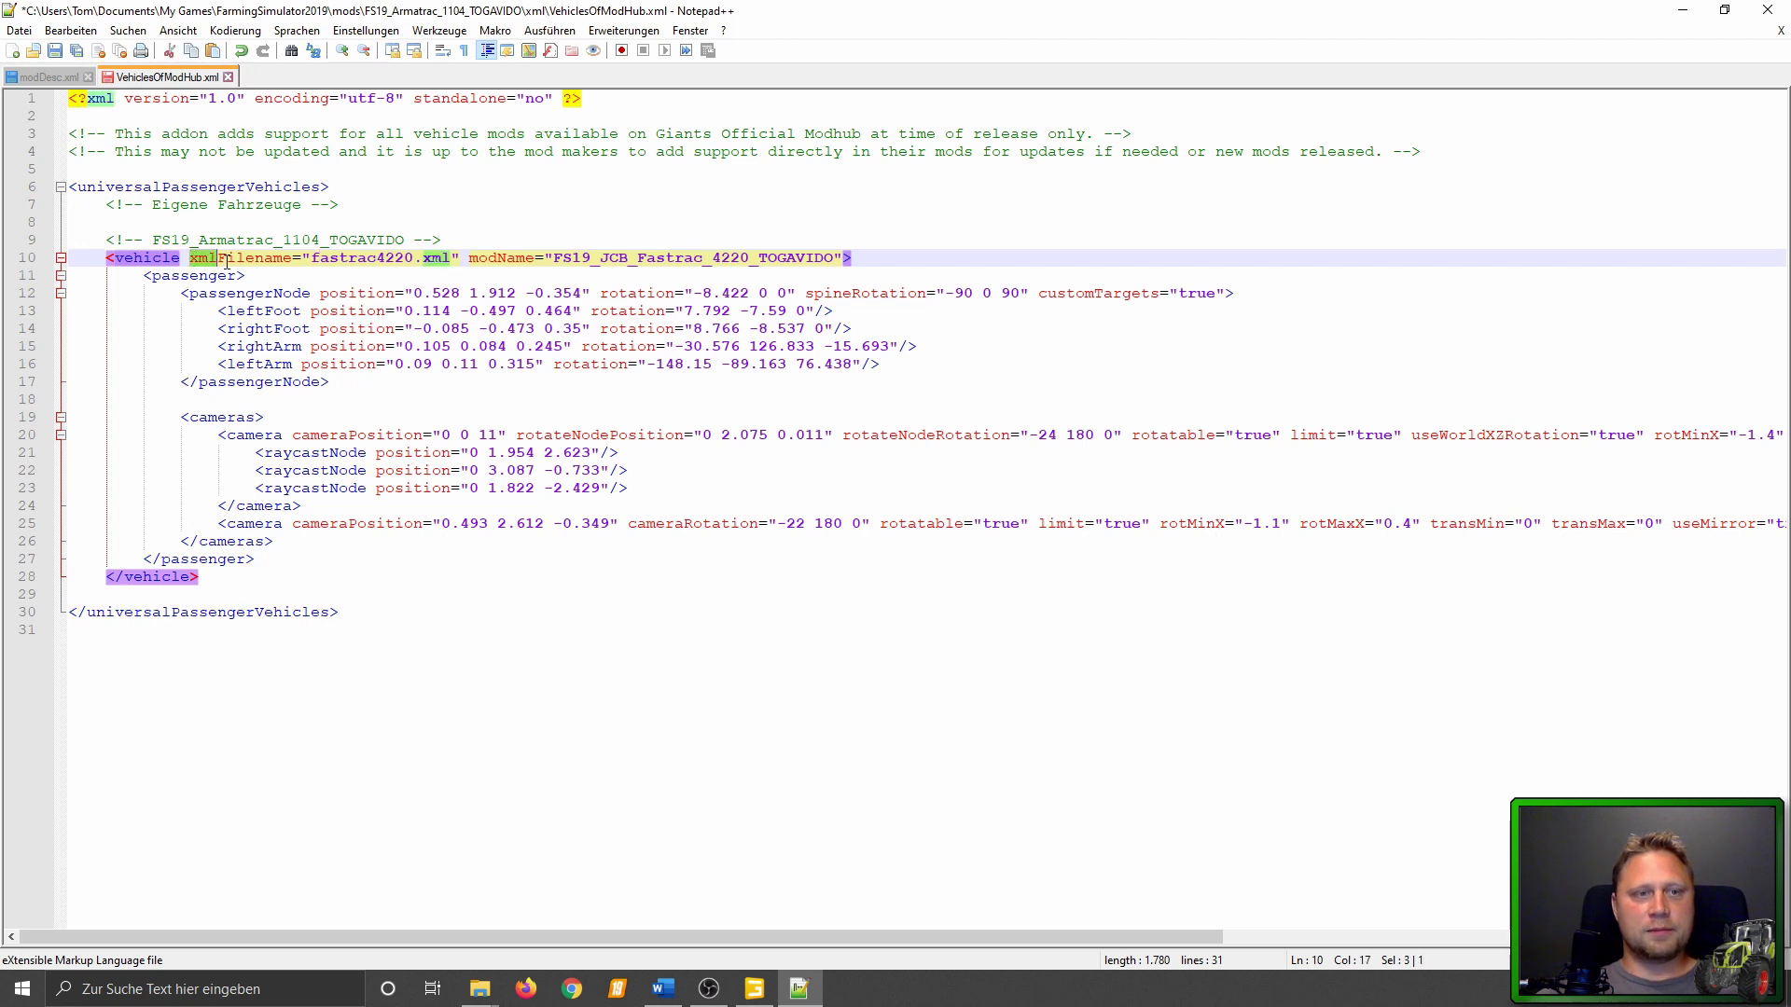
{"action": "left_click", "coordinate": [406, 257]}
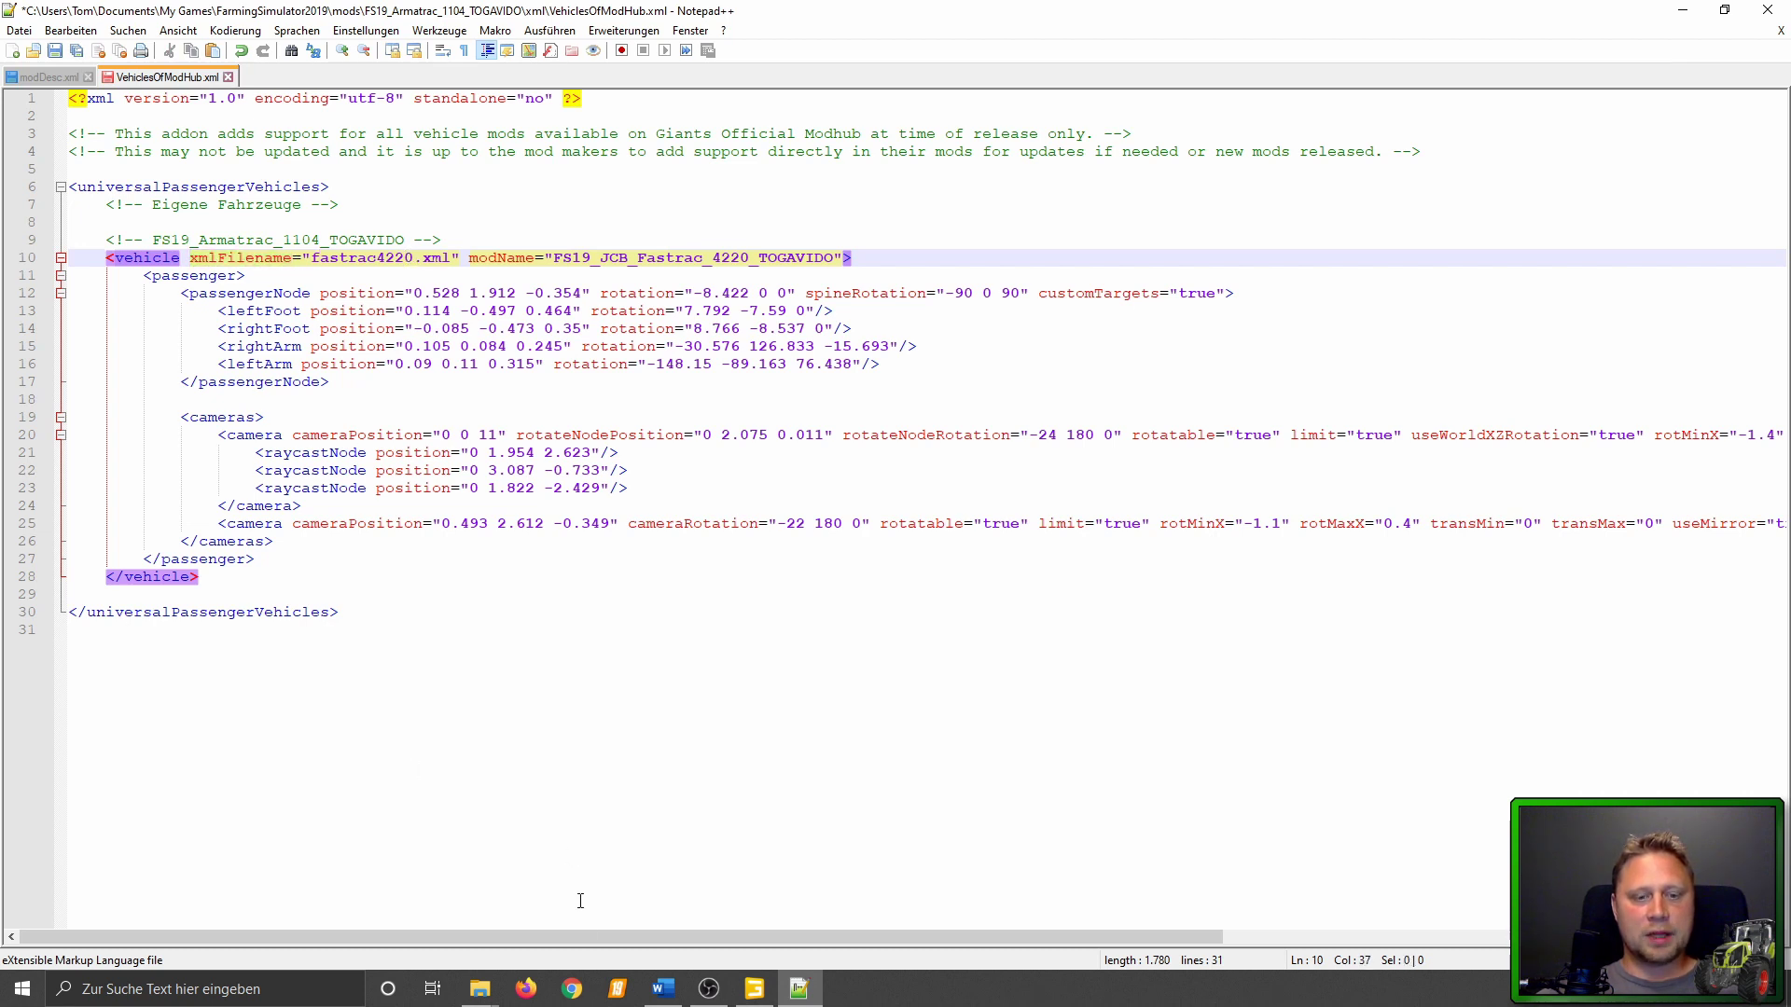
{"action": "mouse_move", "coordinate": [479, 988]}
{"action": "left_click", "coordinate": [318, 882]}
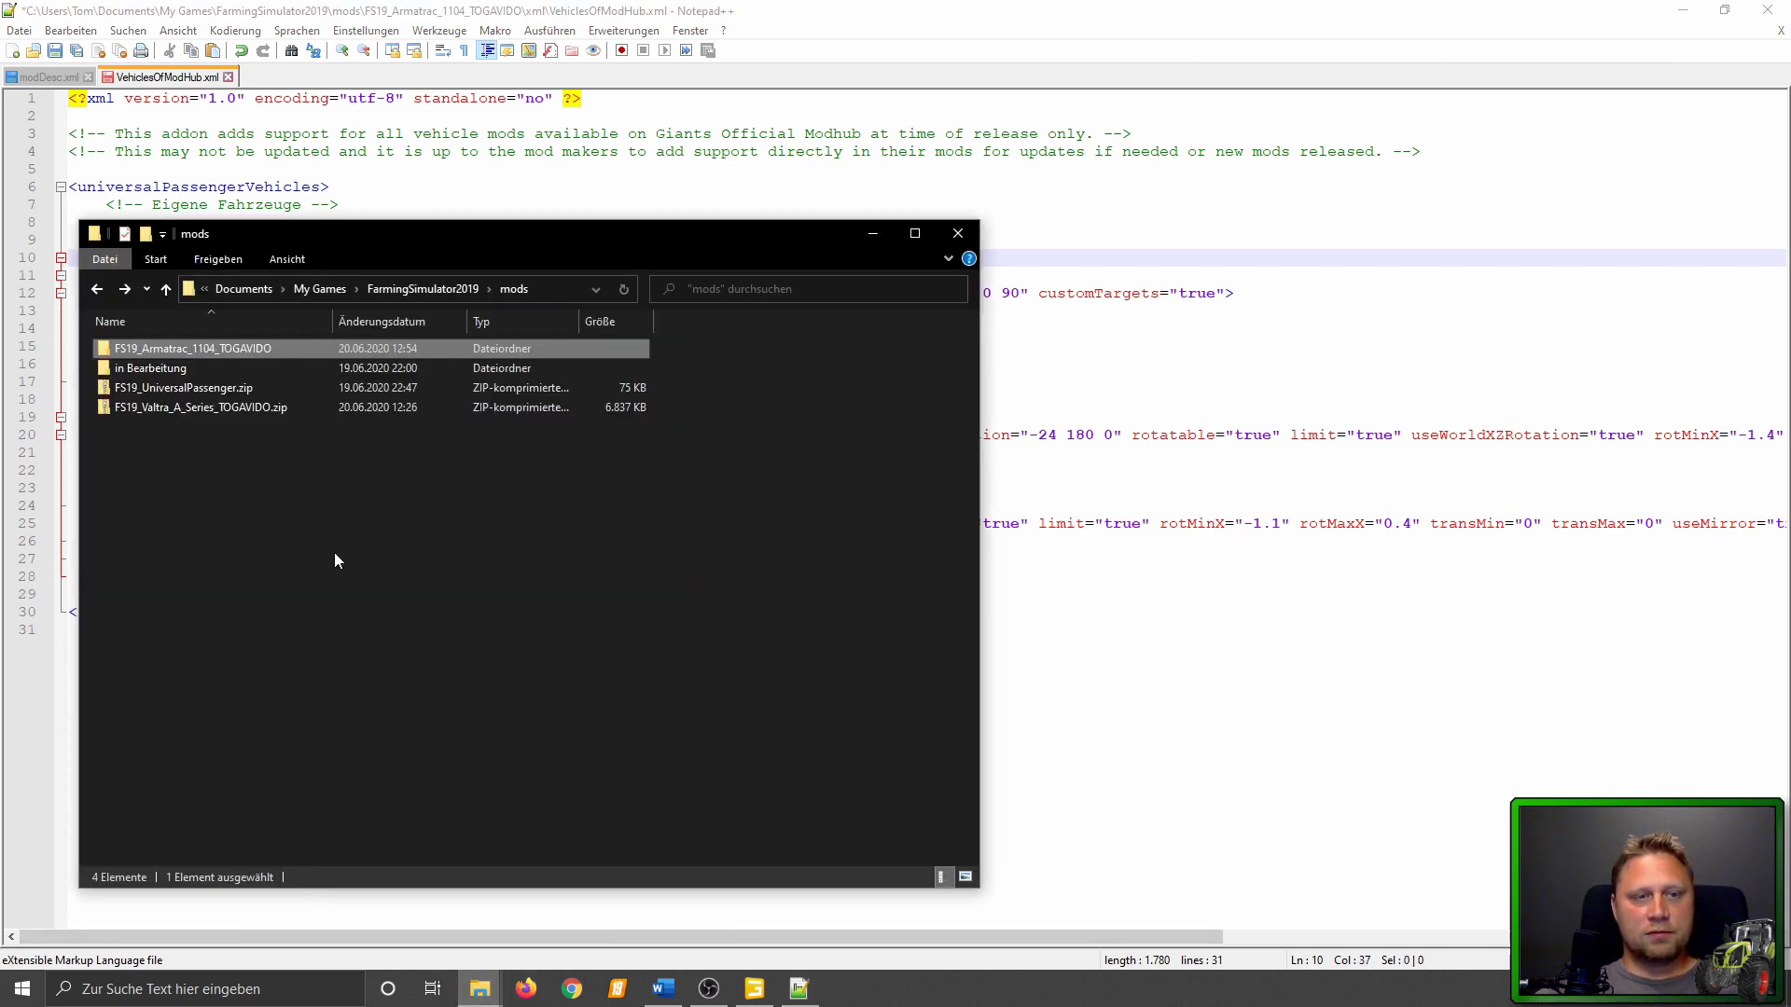
{"action": "double_click", "coordinate": [161, 348]}
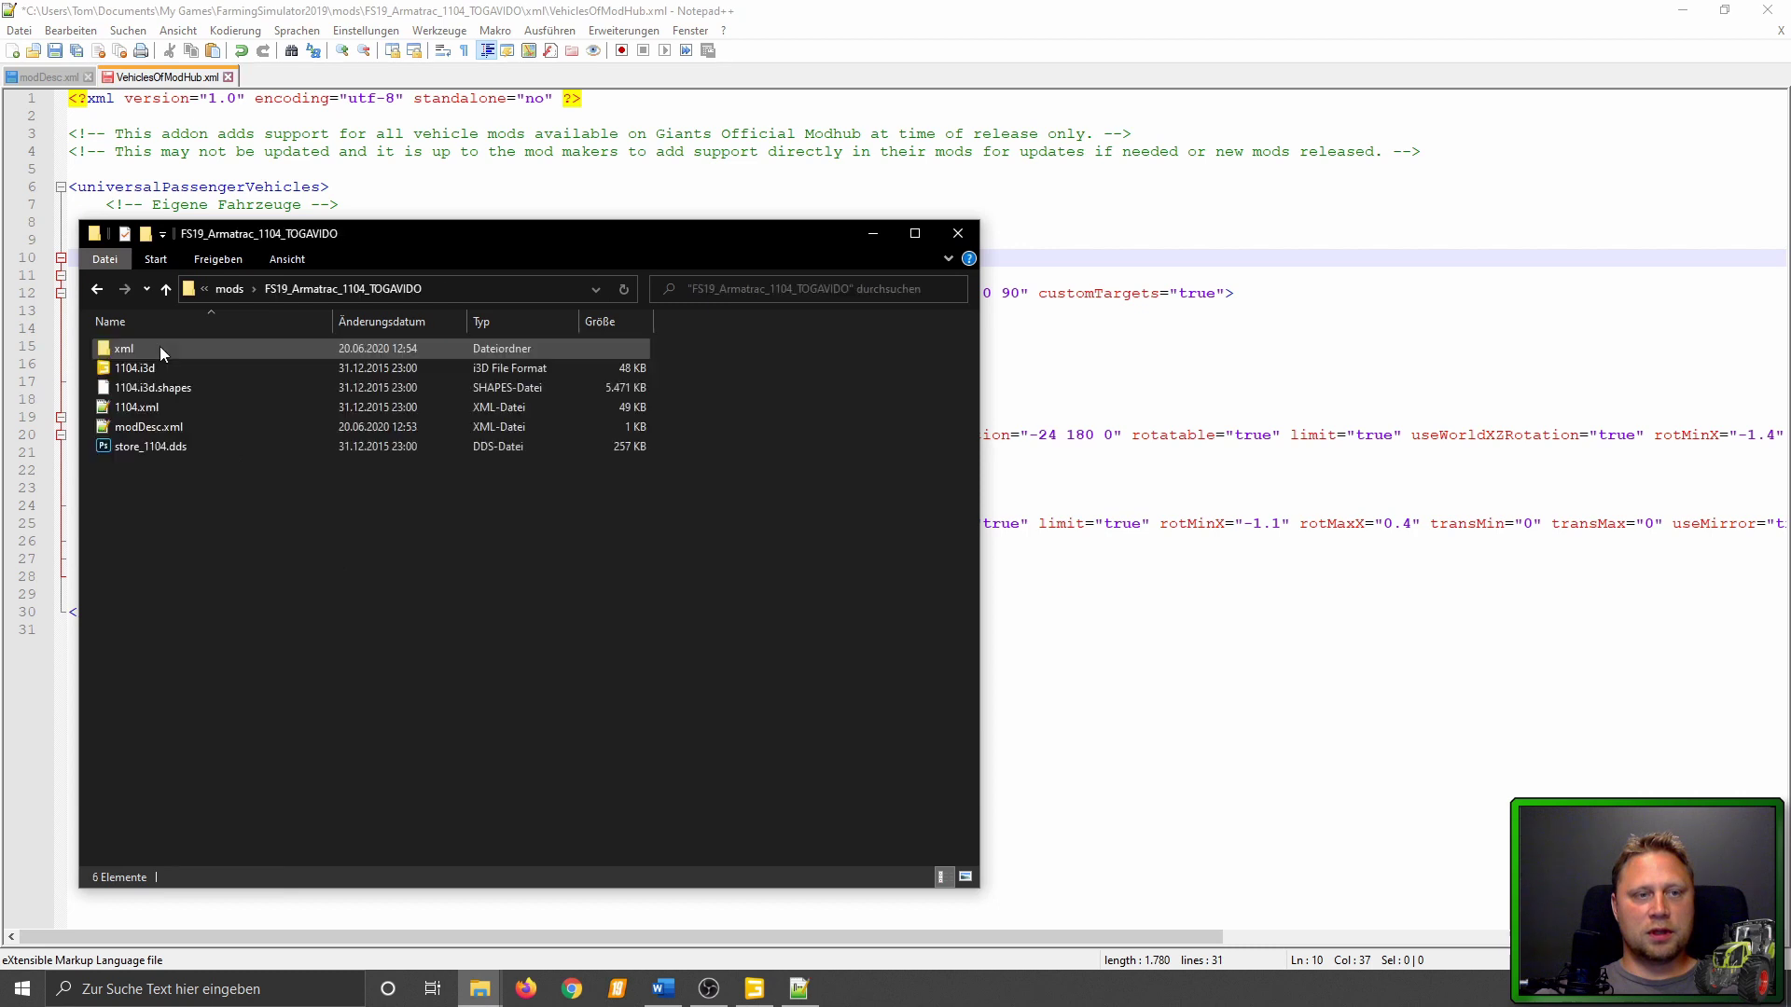
{"action": "left_click", "coordinate": [136, 410]}
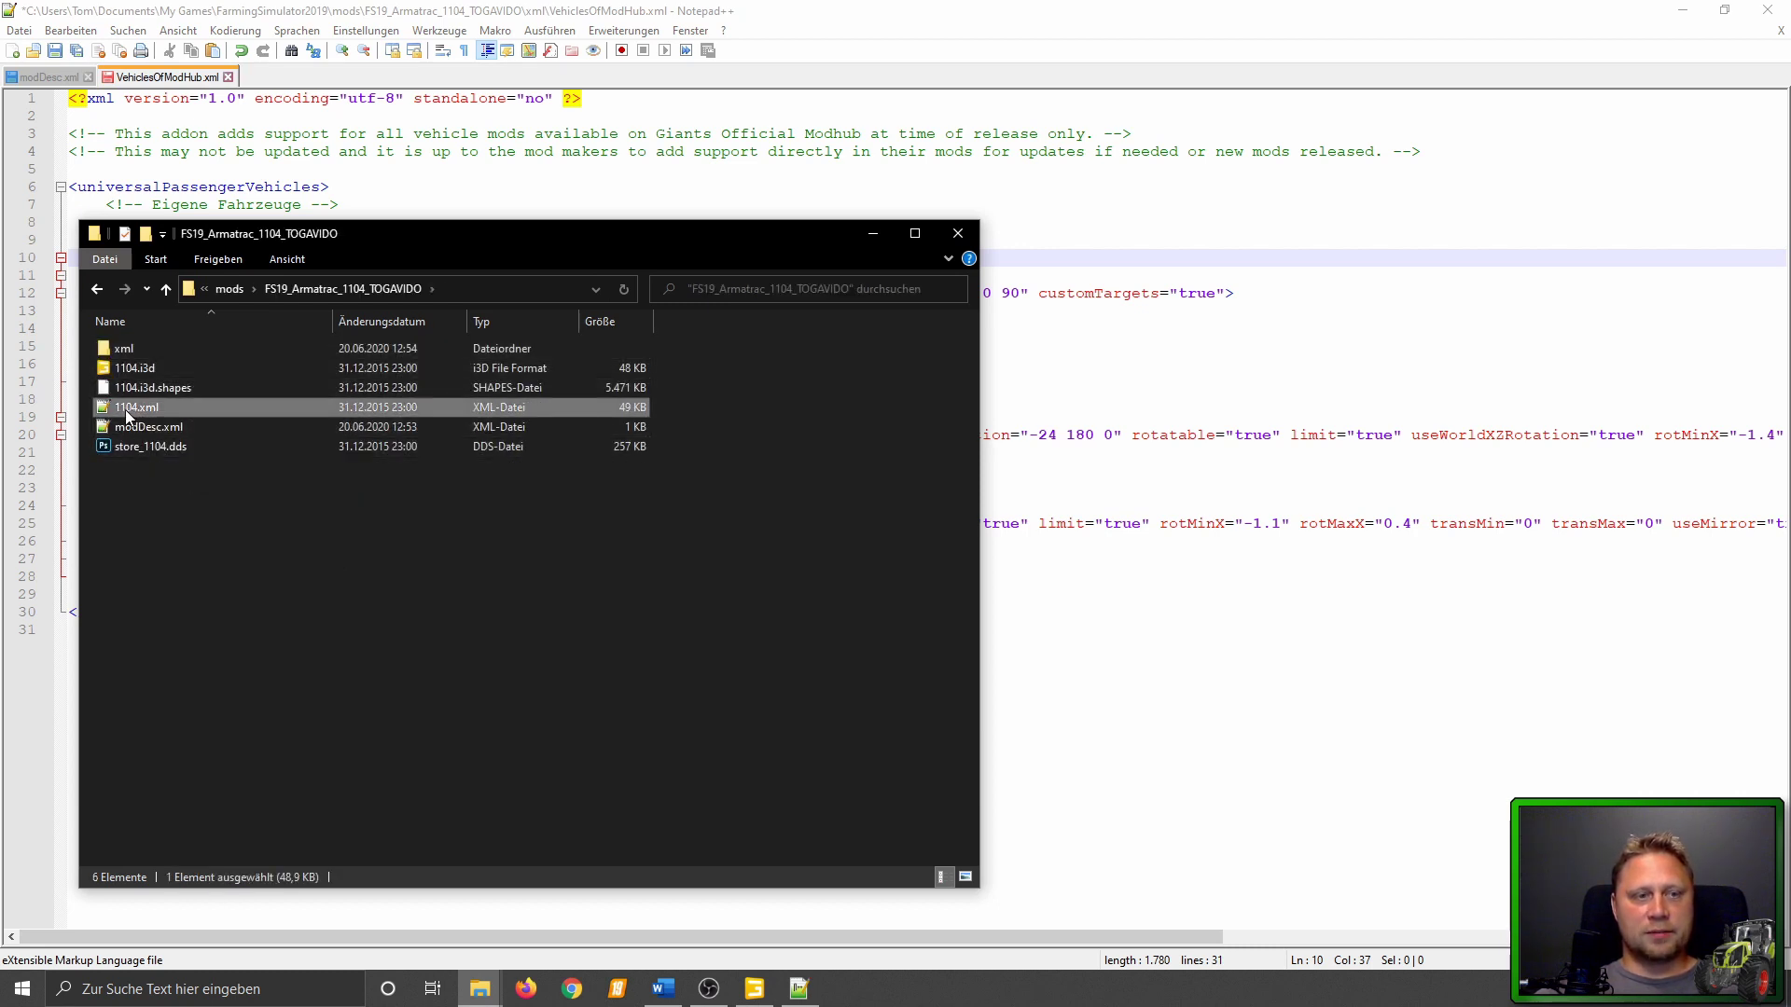
{"action": "left_click", "coordinate": [125, 410]}
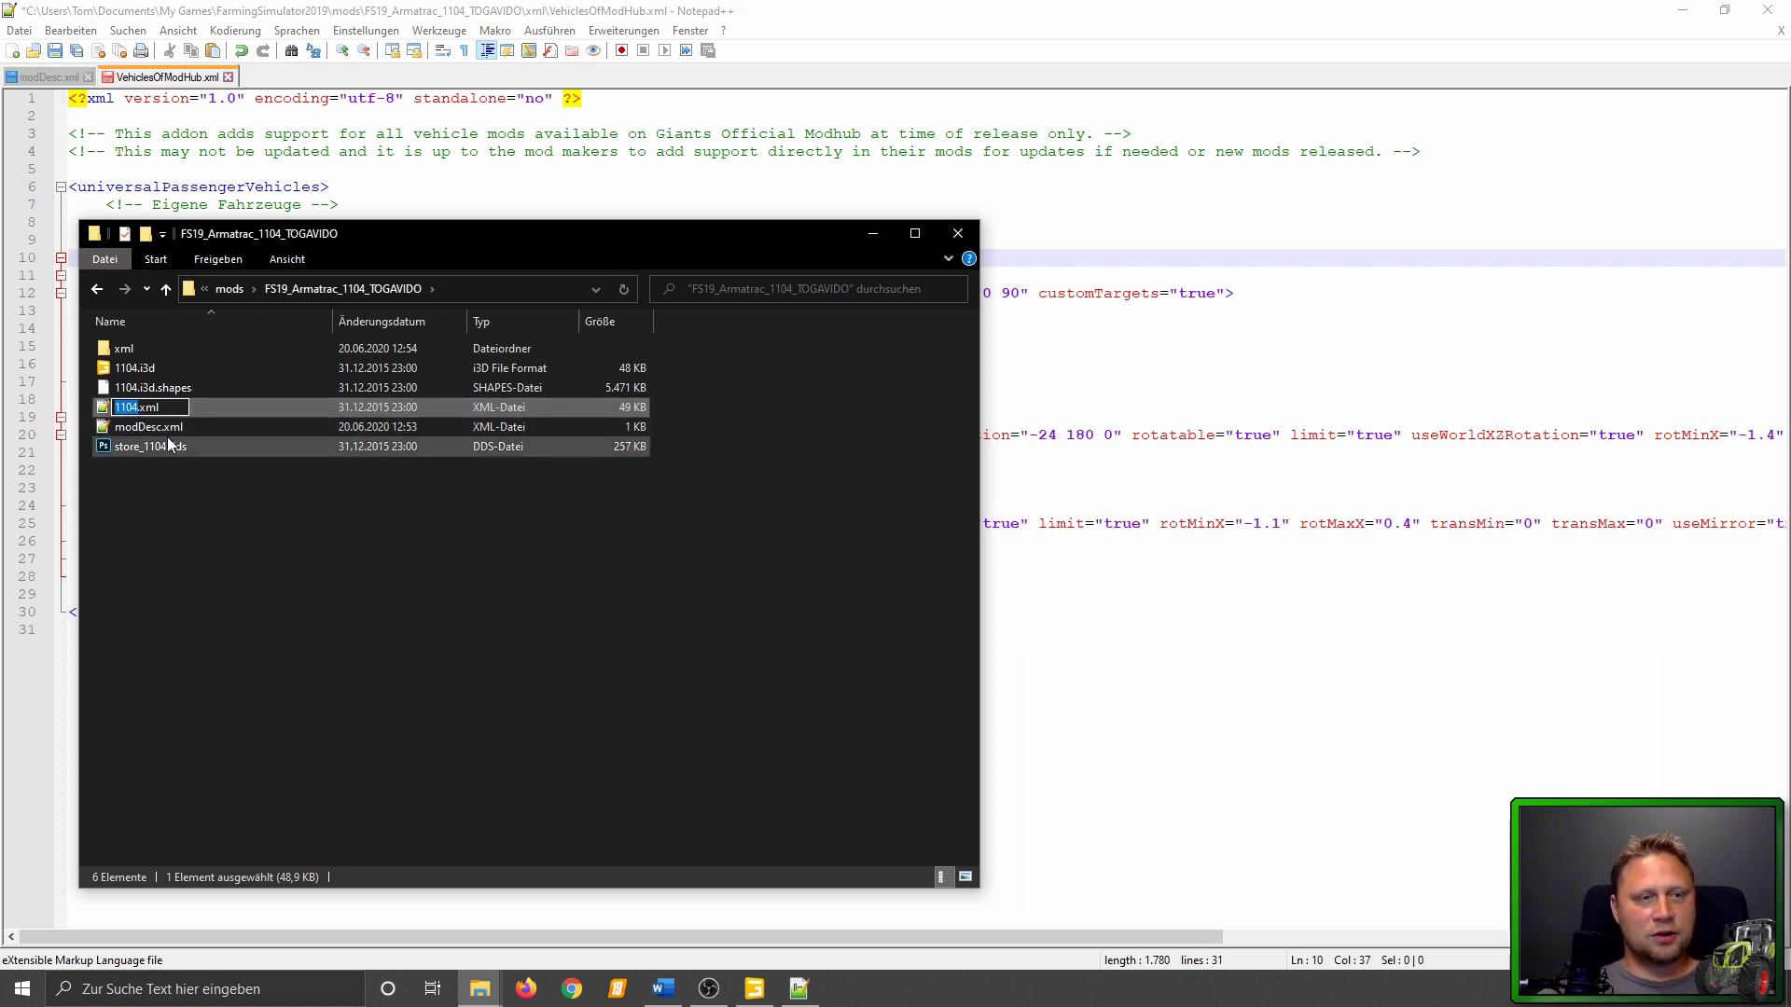
{"action": "left_click", "coordinate": [448, 204]}
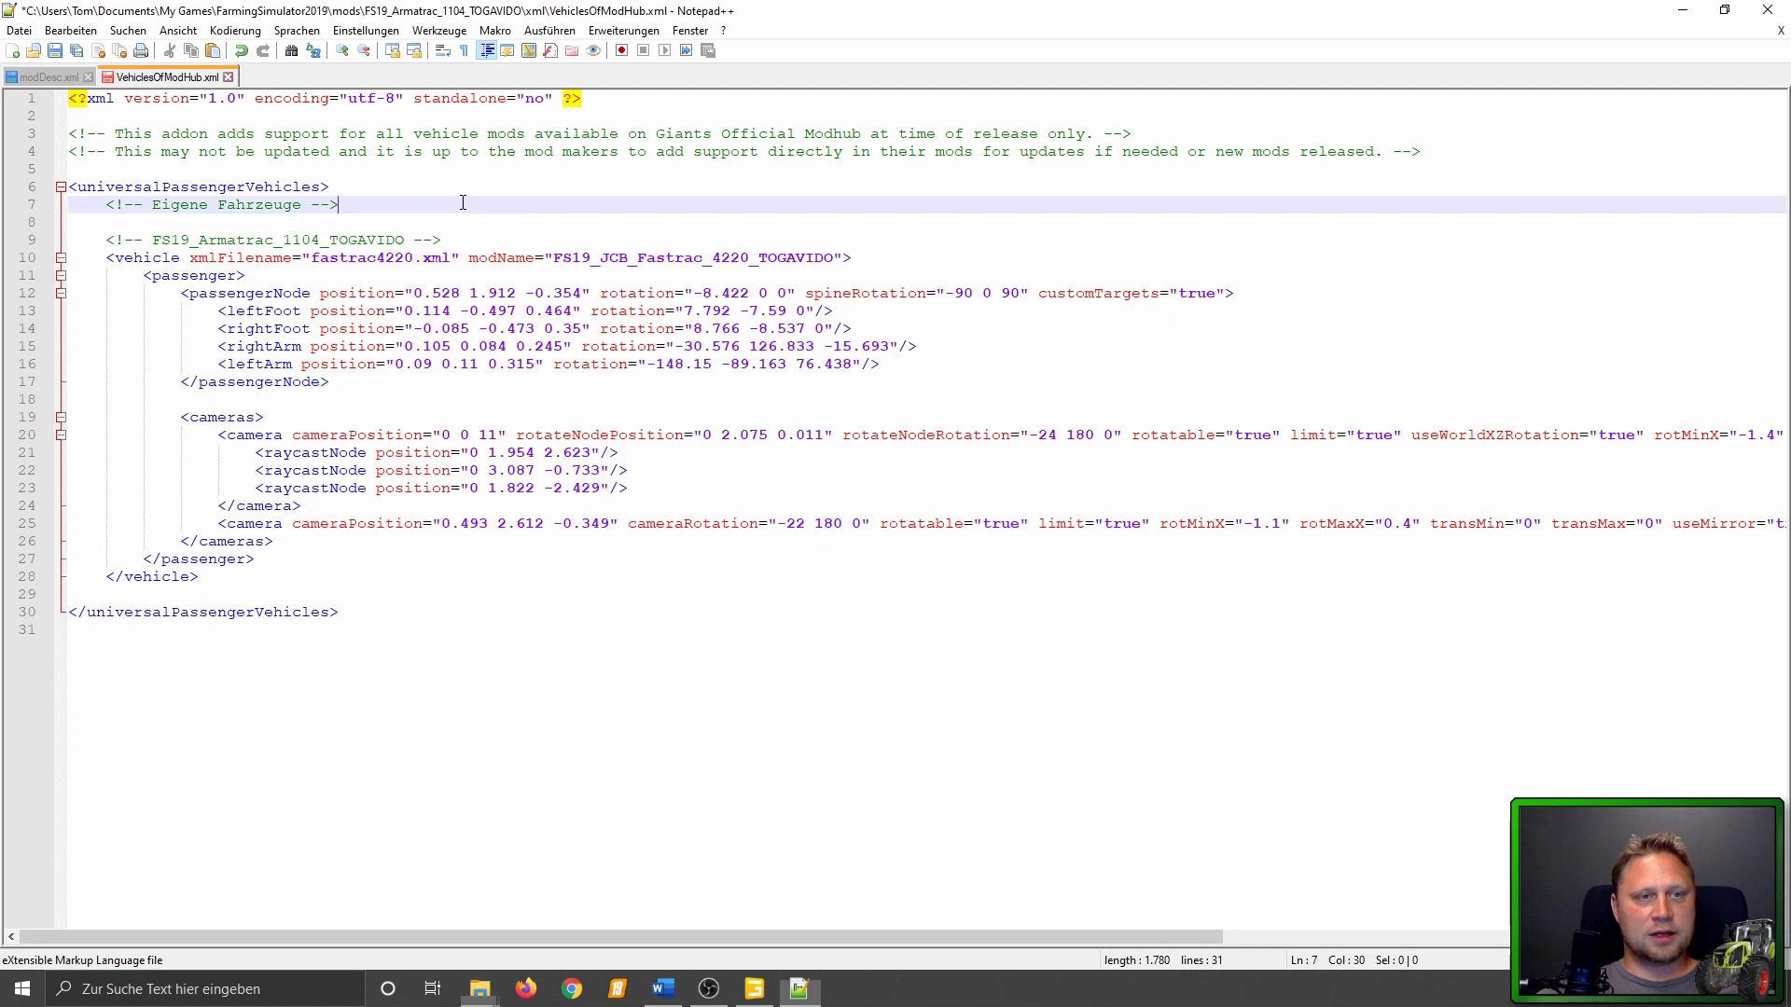
{"action": "double_click", "coordinate": [367, 259]}
{"action": "type", "text": "1104"}
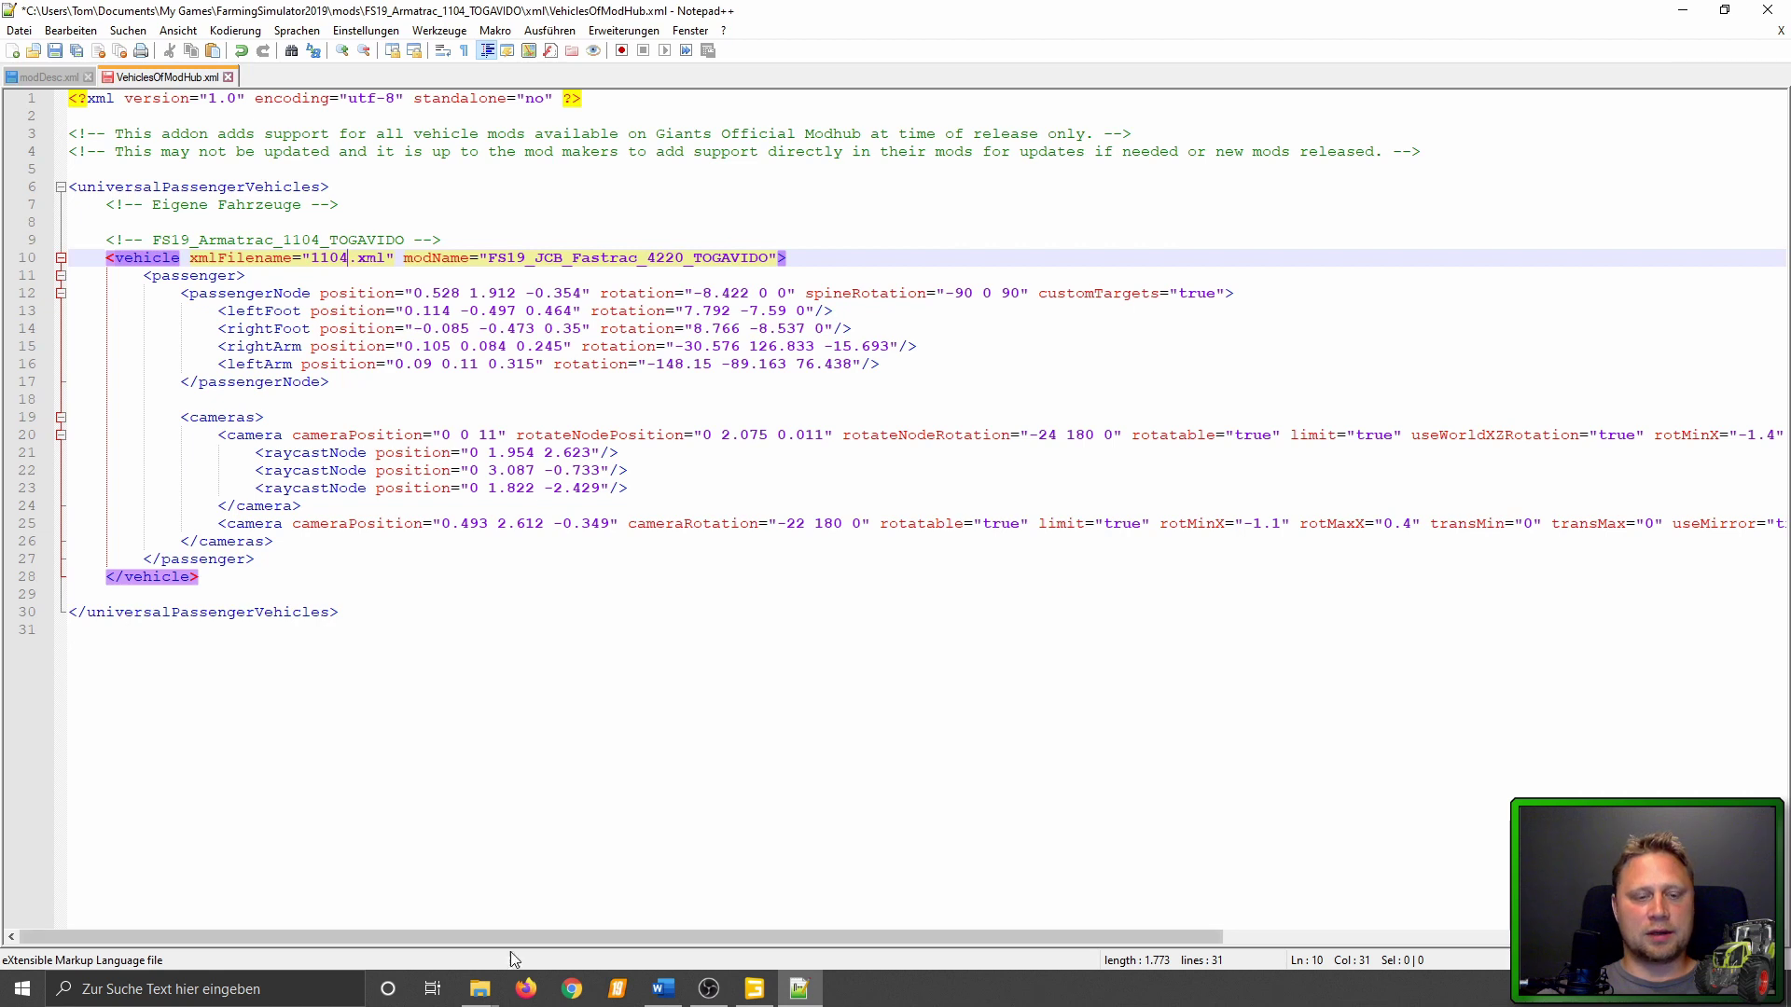
Replace the JCB Fastrac modName on line 10 with FS19_Armatrac_1104_TOGAVIDO.
{"action": "mouse_move", "coordinate": [479, 989]}
{"action": "left_click", "coordinate": [415, 862]}
{"action": "key", "text": "BackSpace"}
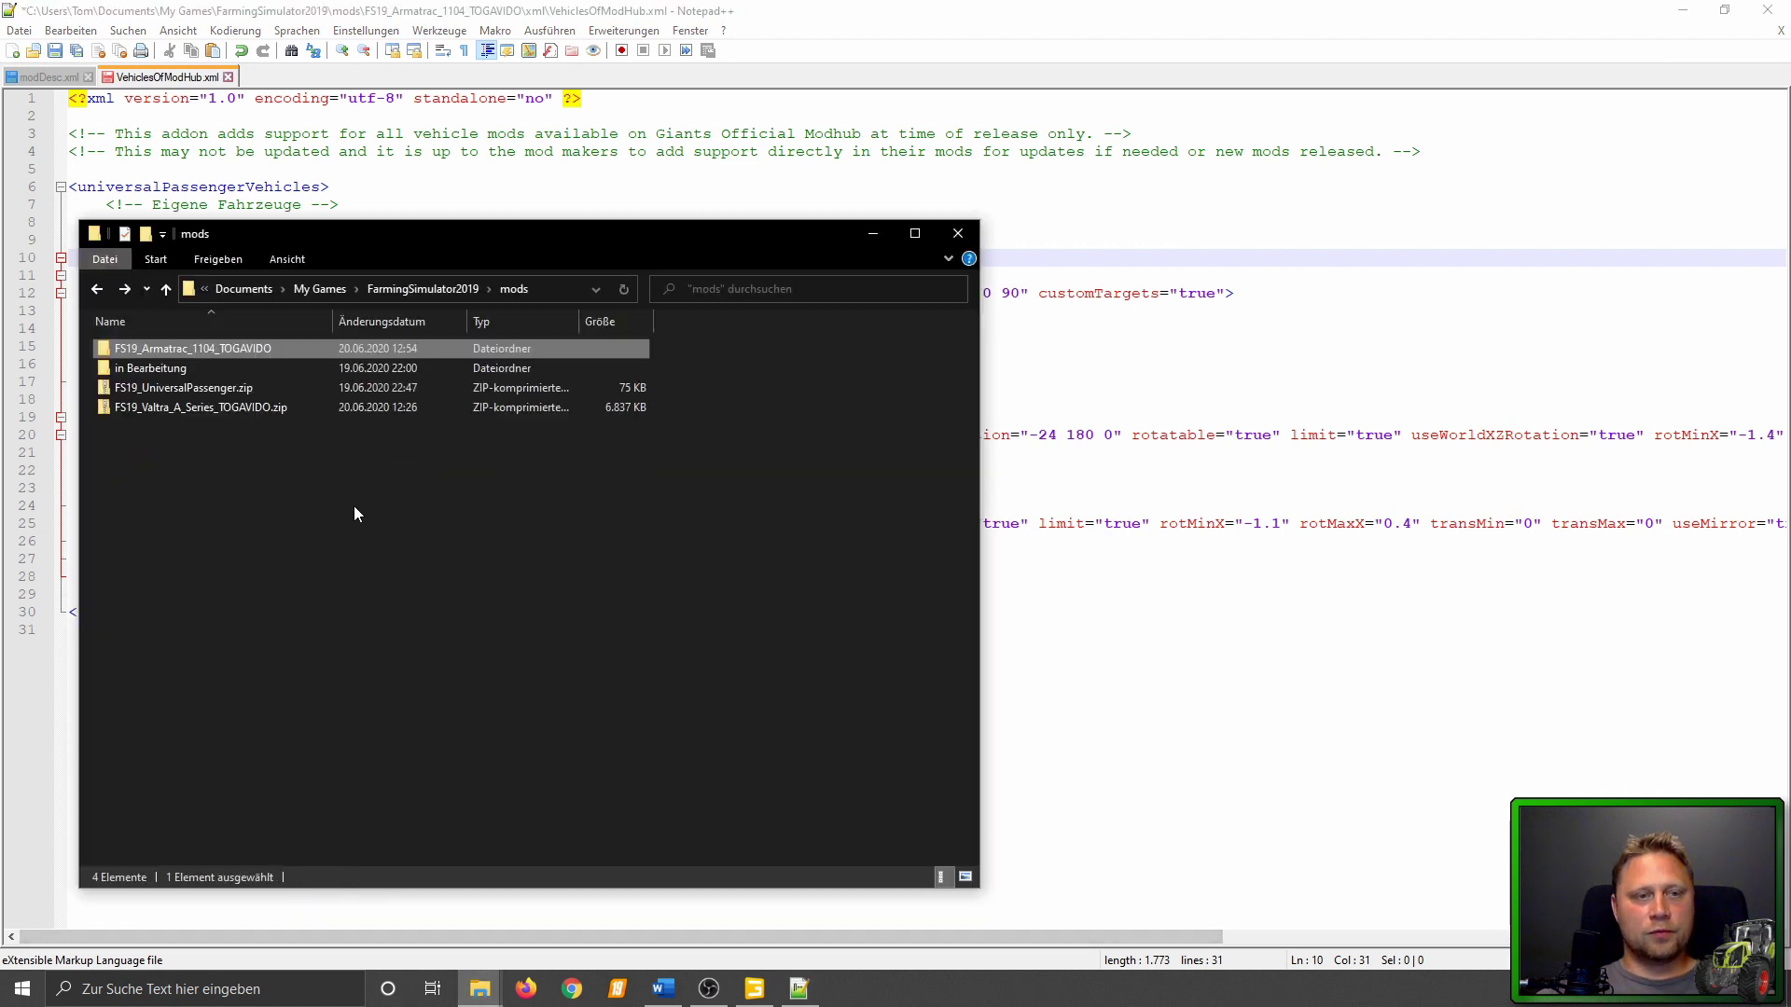
{"action": "left_click", "coordinate": [179, 347]}
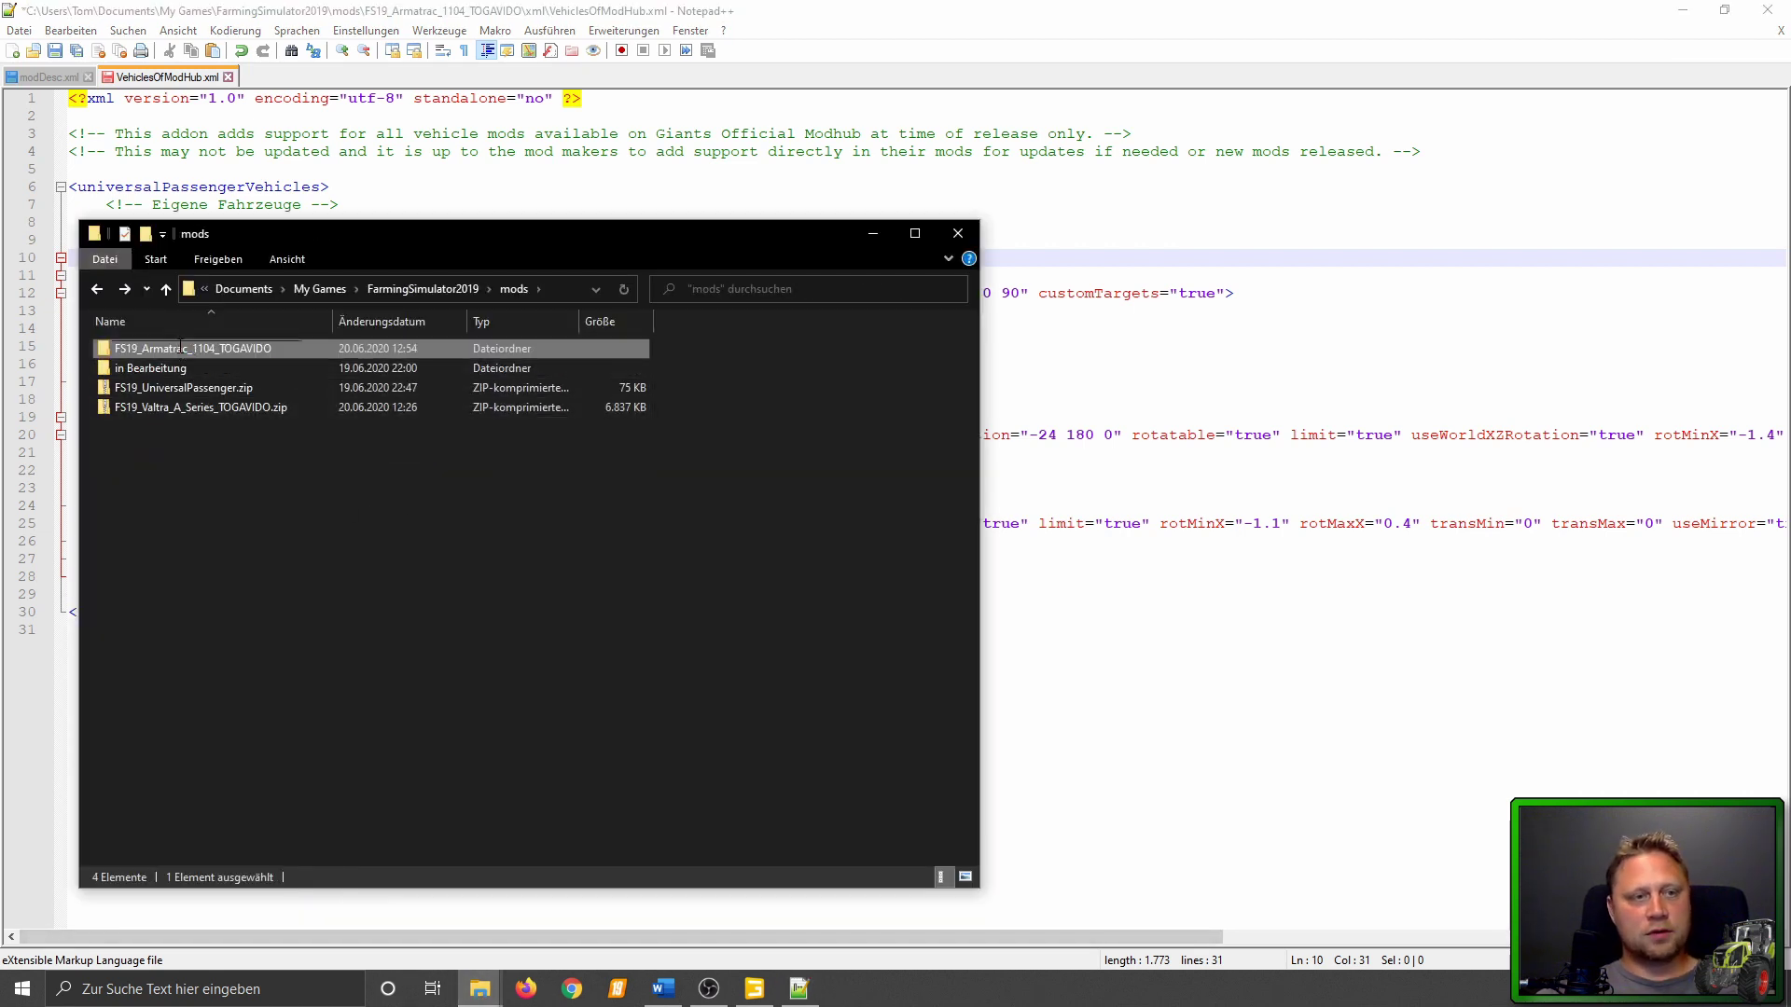
{"action": "left_click", "coordinate": [219, 529]}
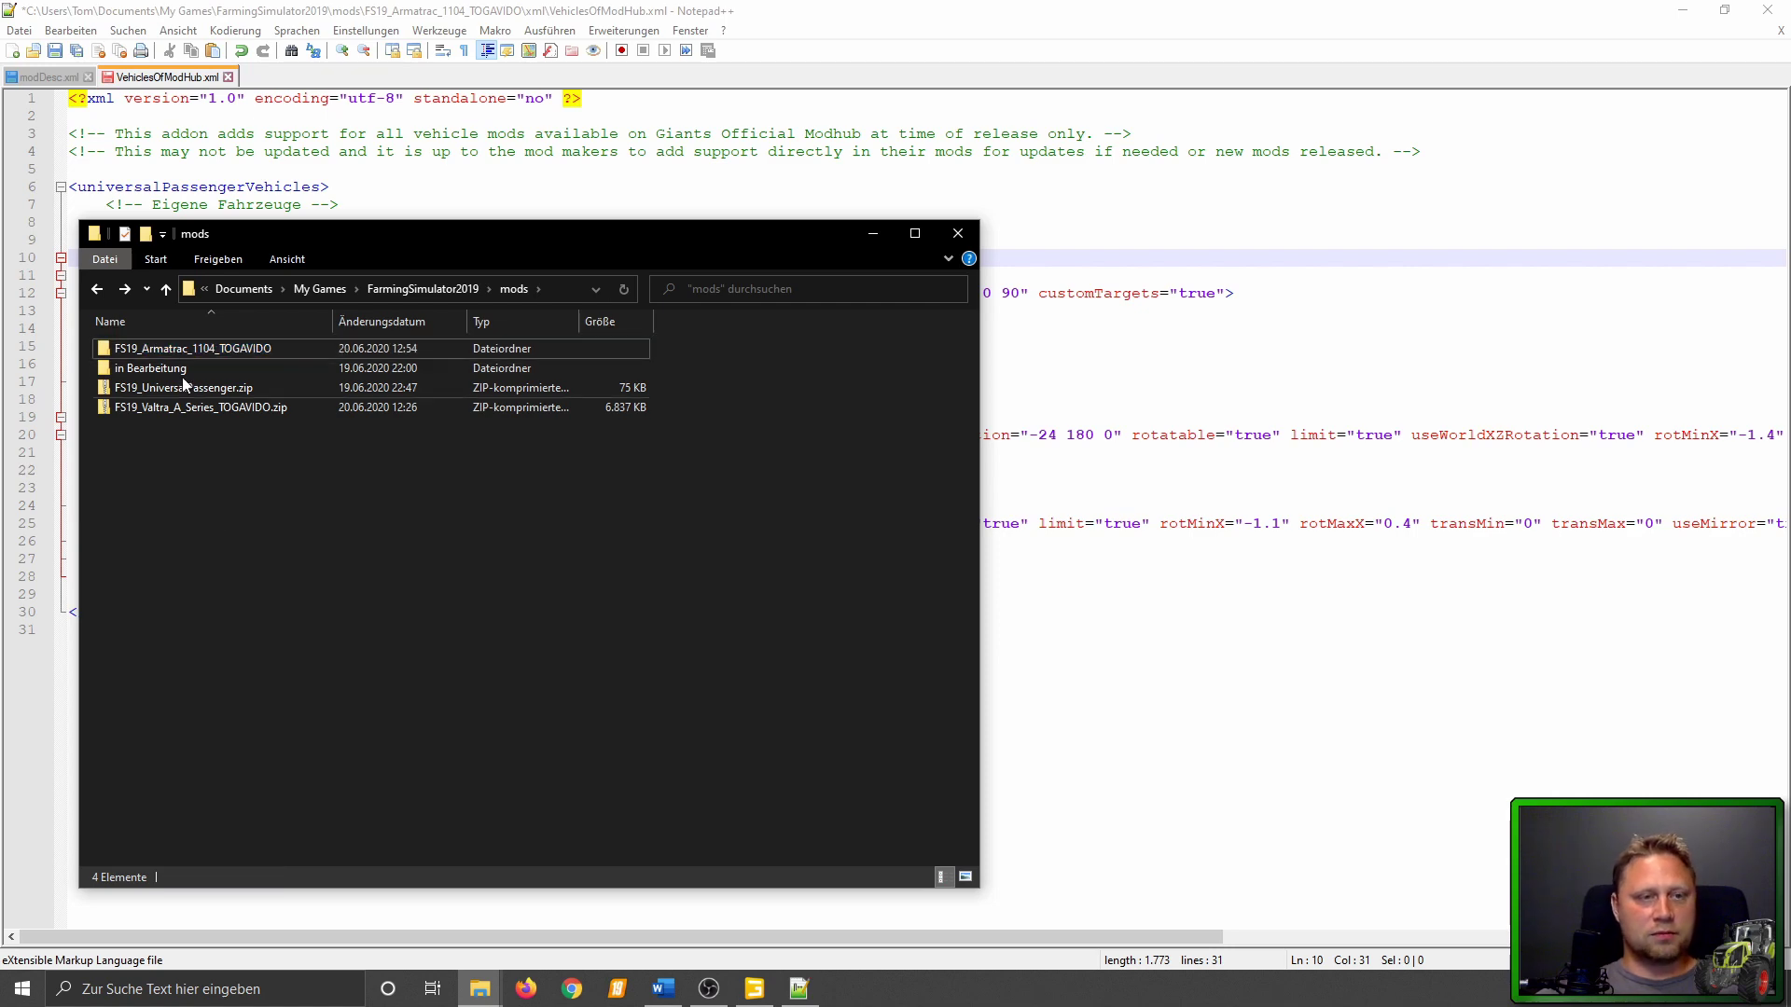
{"action": "double_click", "coordinate": [219, 350]}
{"action": "left_click", "coordinate": [1026, 346]}
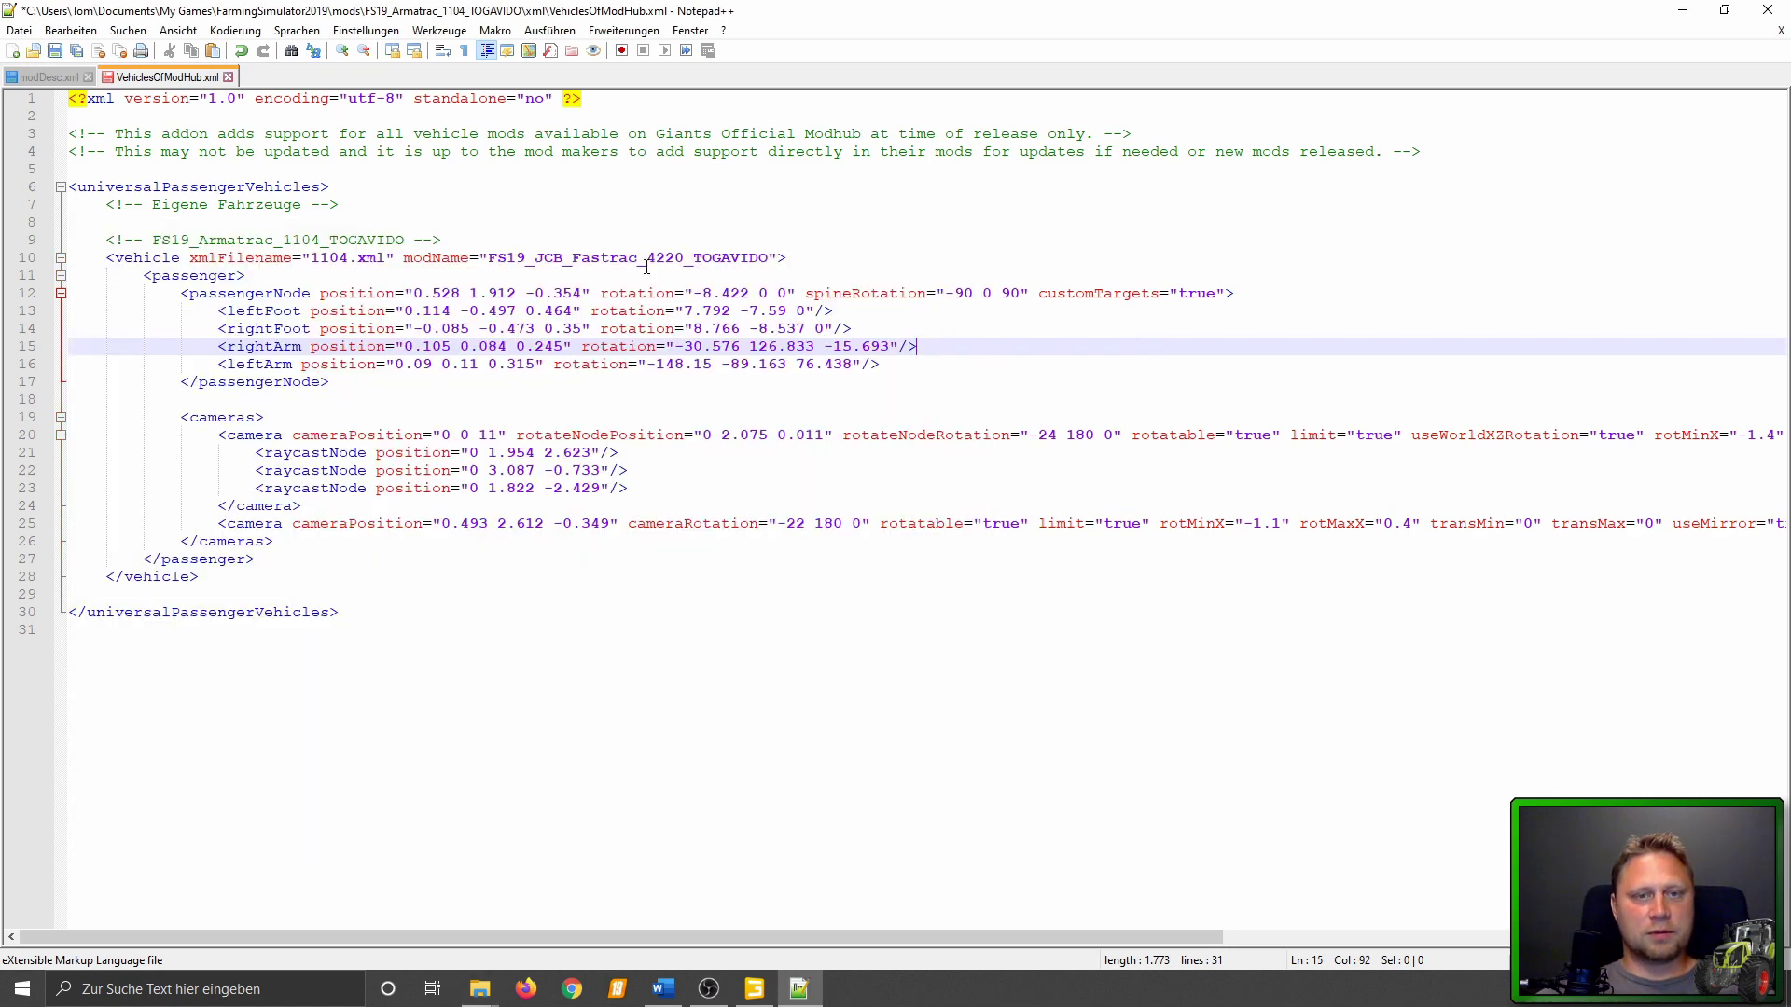
{"action": "left_click_drag", "start_coordinate": [489, 257], "coordinate": [770, 258]}
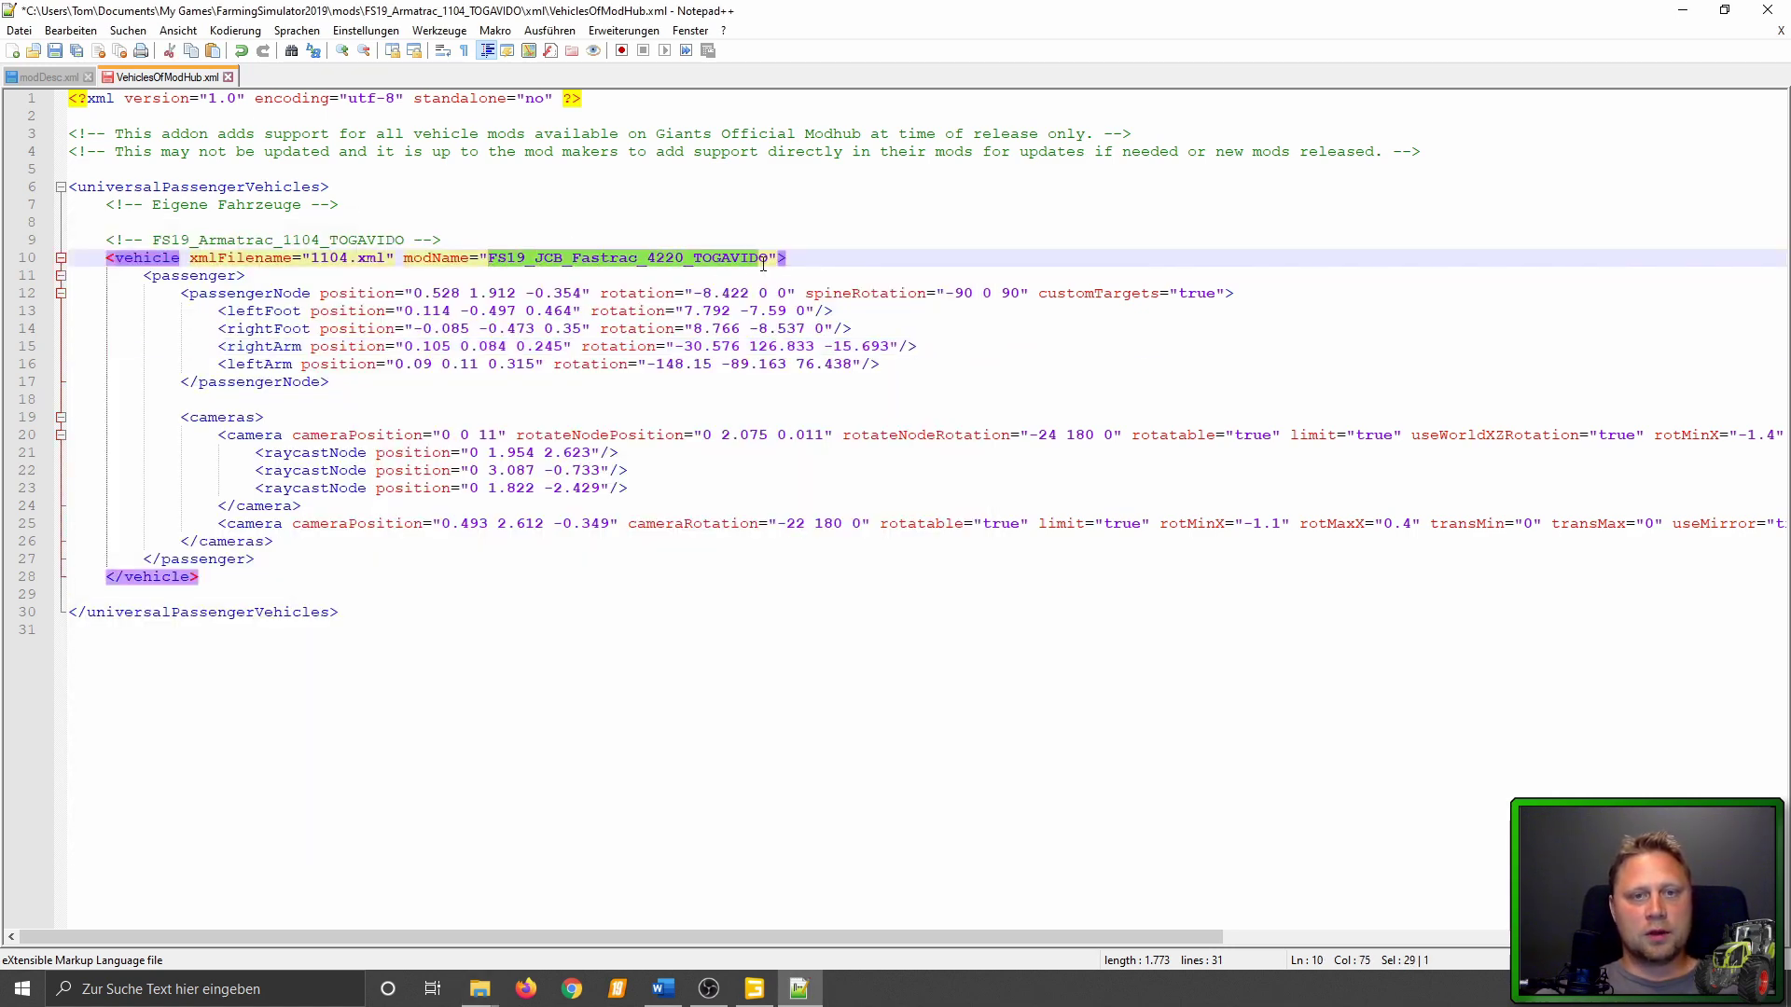
{"action": "type", "text": "FS19_Armatrac_1104_TOGAVIDO"}
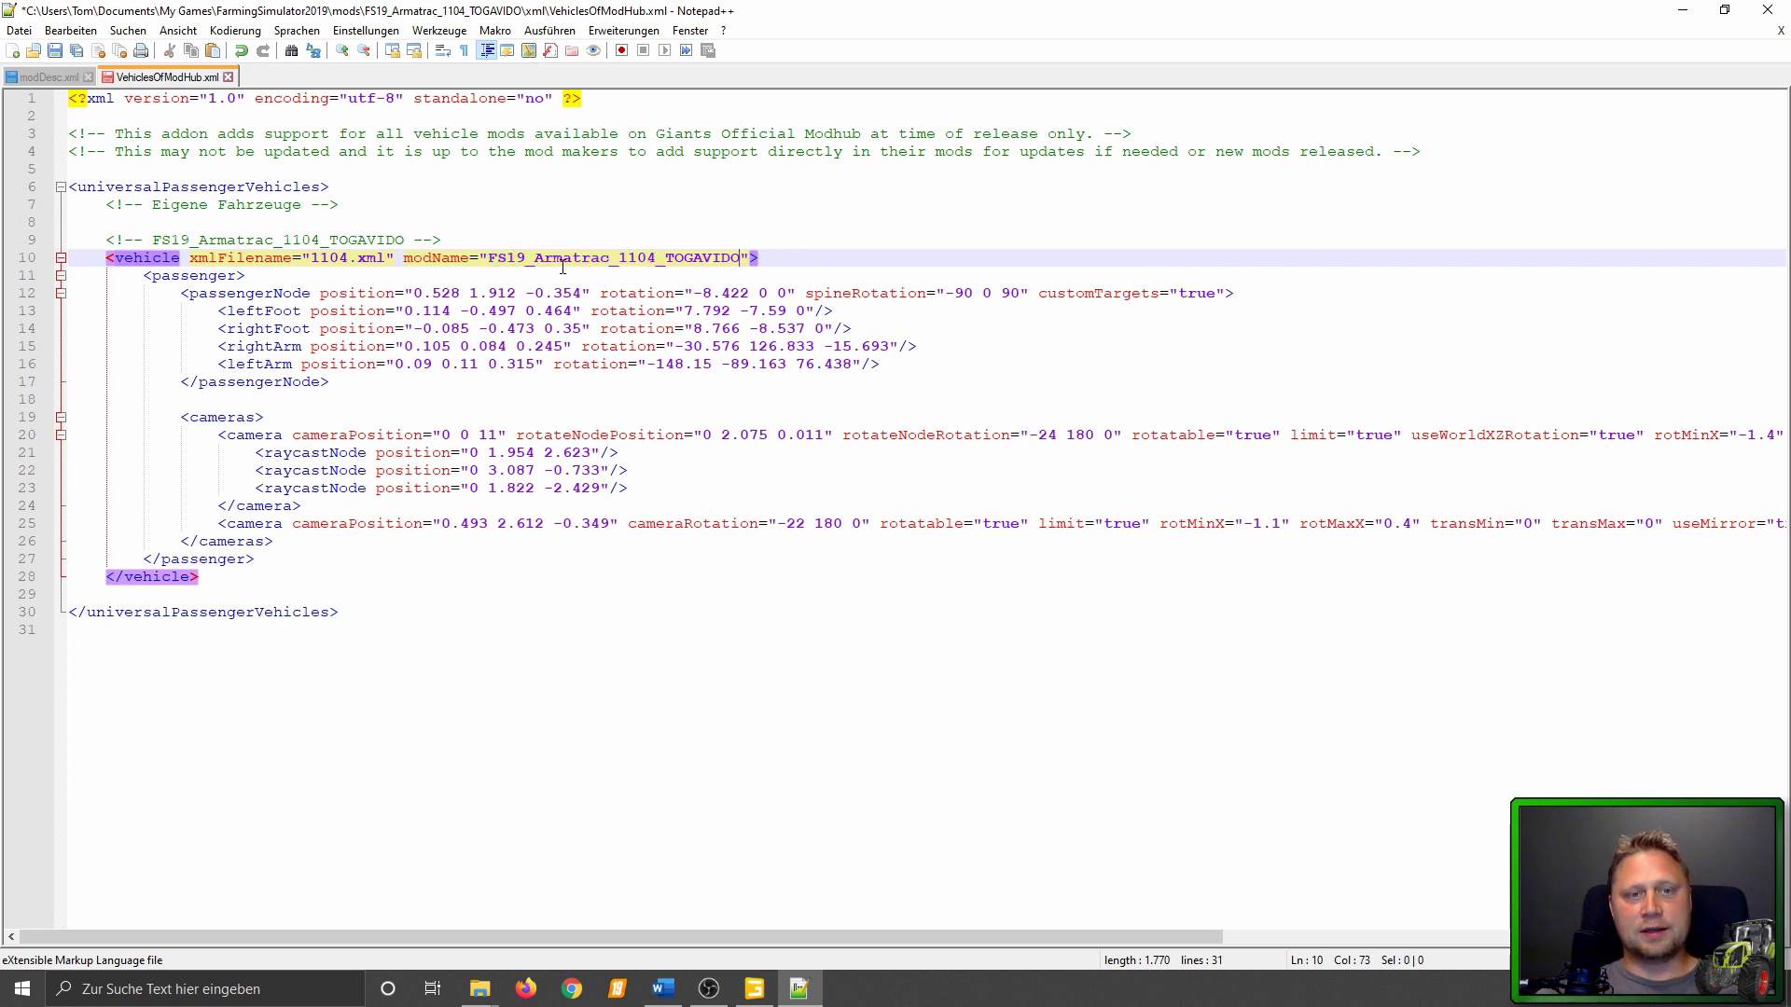
Finish the modName edit and switch windows from the taskbar to continue with the Armatrac tractor.
{"action": "left_click", "coordinate": [466, 402]}
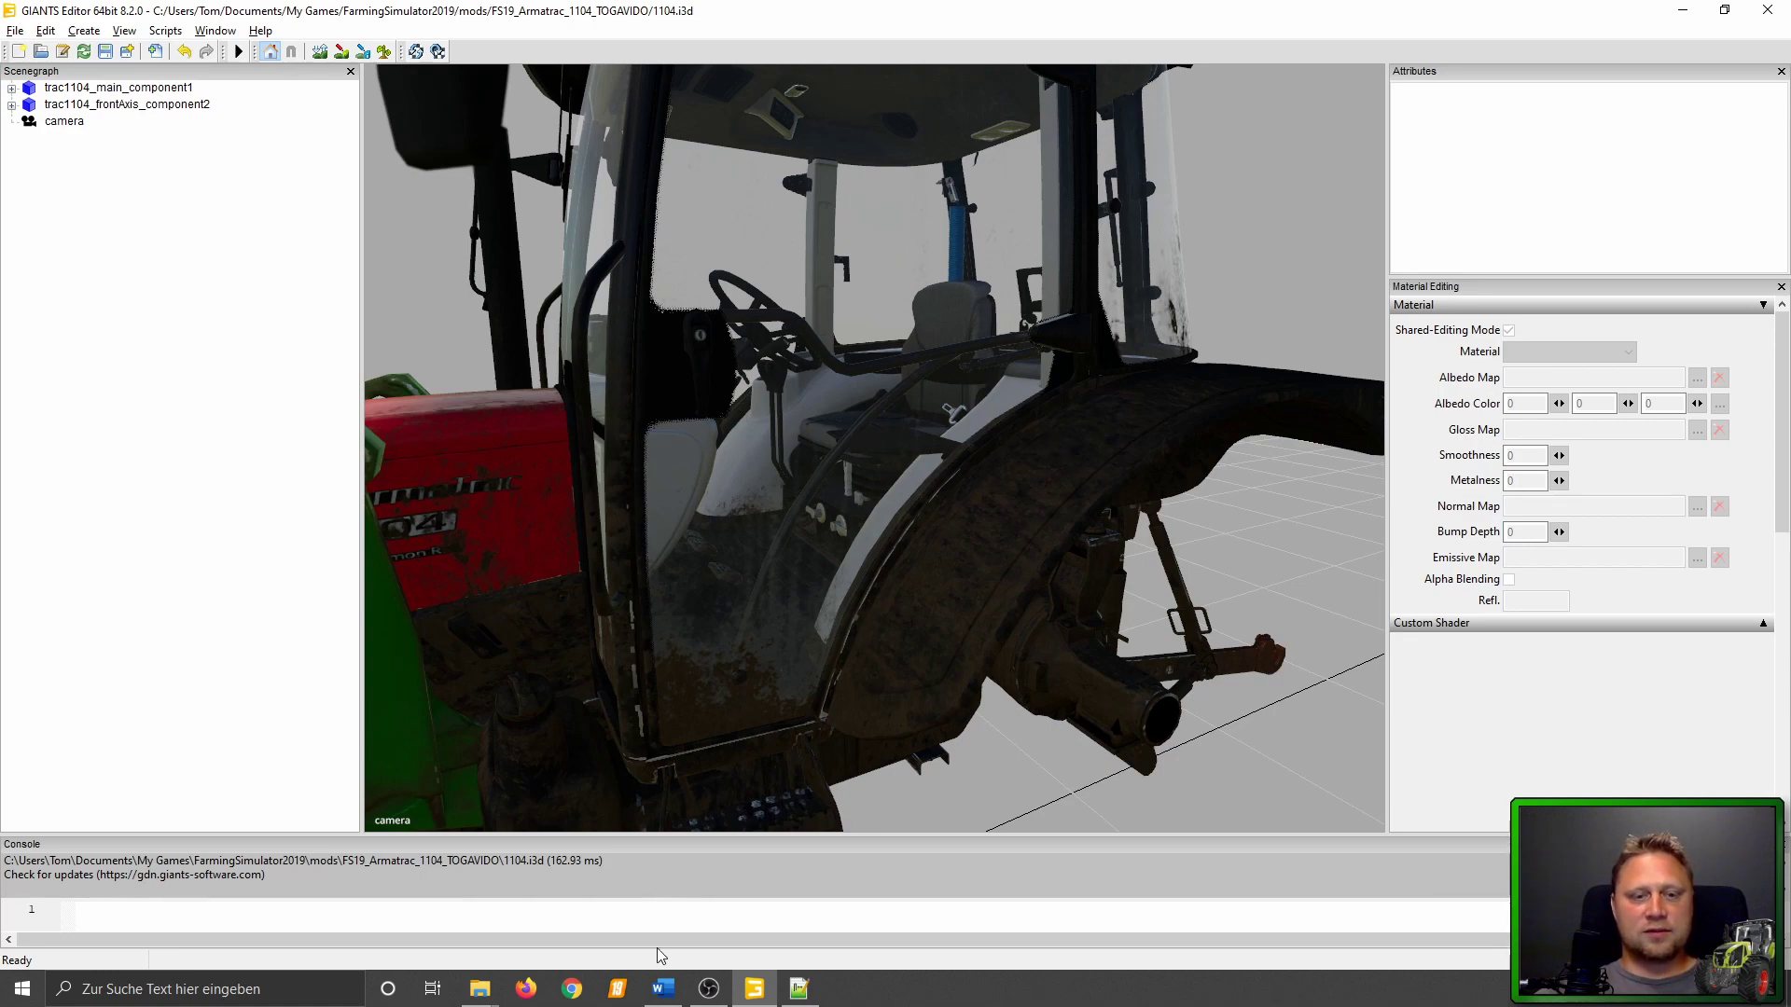
{"action": "left_click", "coordinate": [798, 988]}
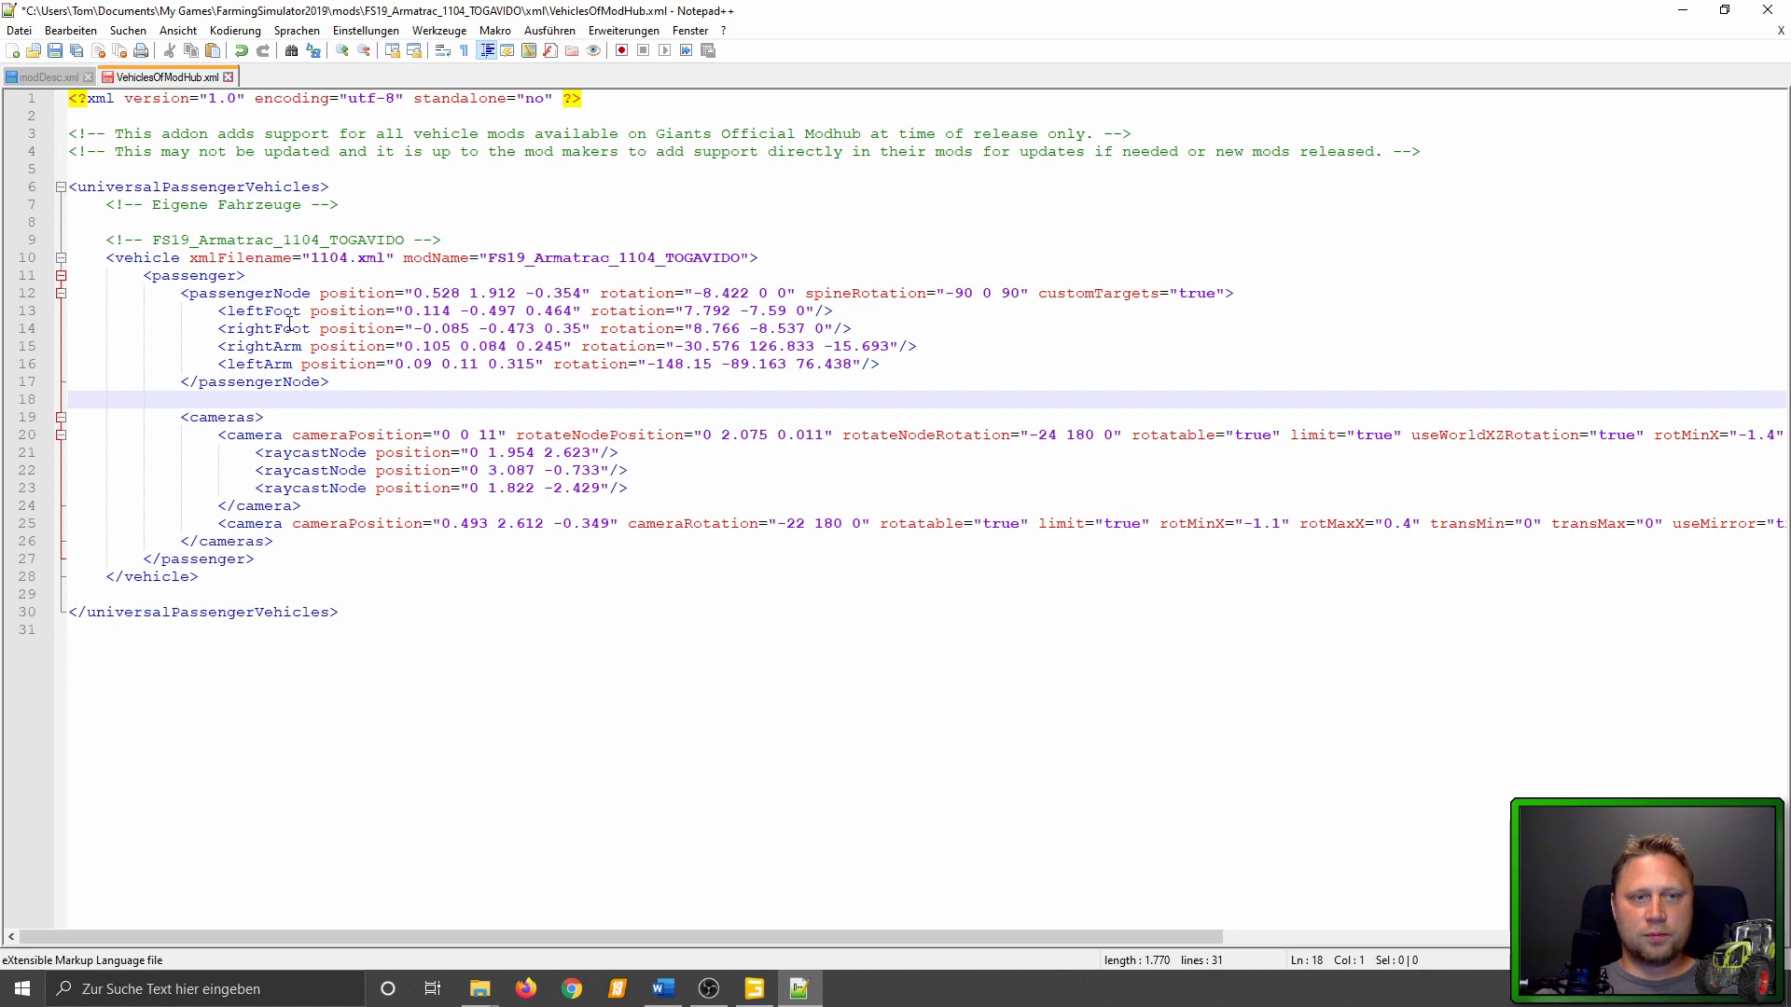
Add two empty transform groups to 1104.i3d and name the first one body.
{"action": "left_click", "coordinate": [755, 989]}
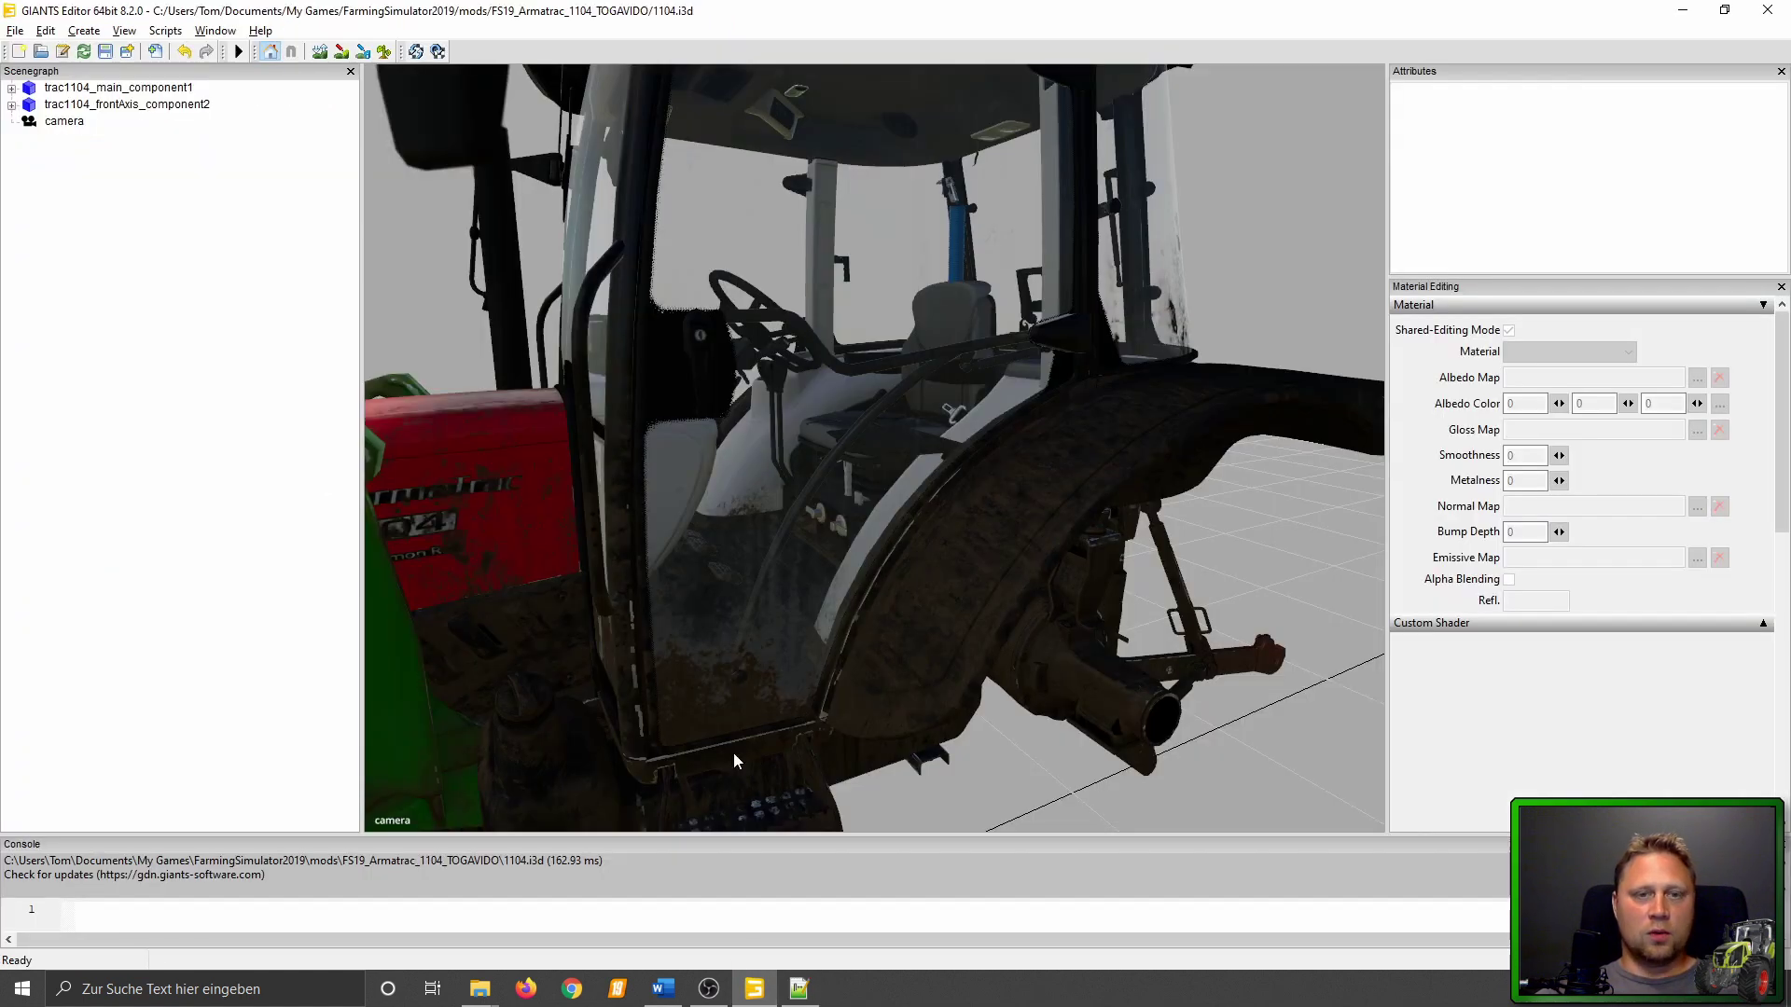
{"action": "left_click", "coordinate": [83, 30]}
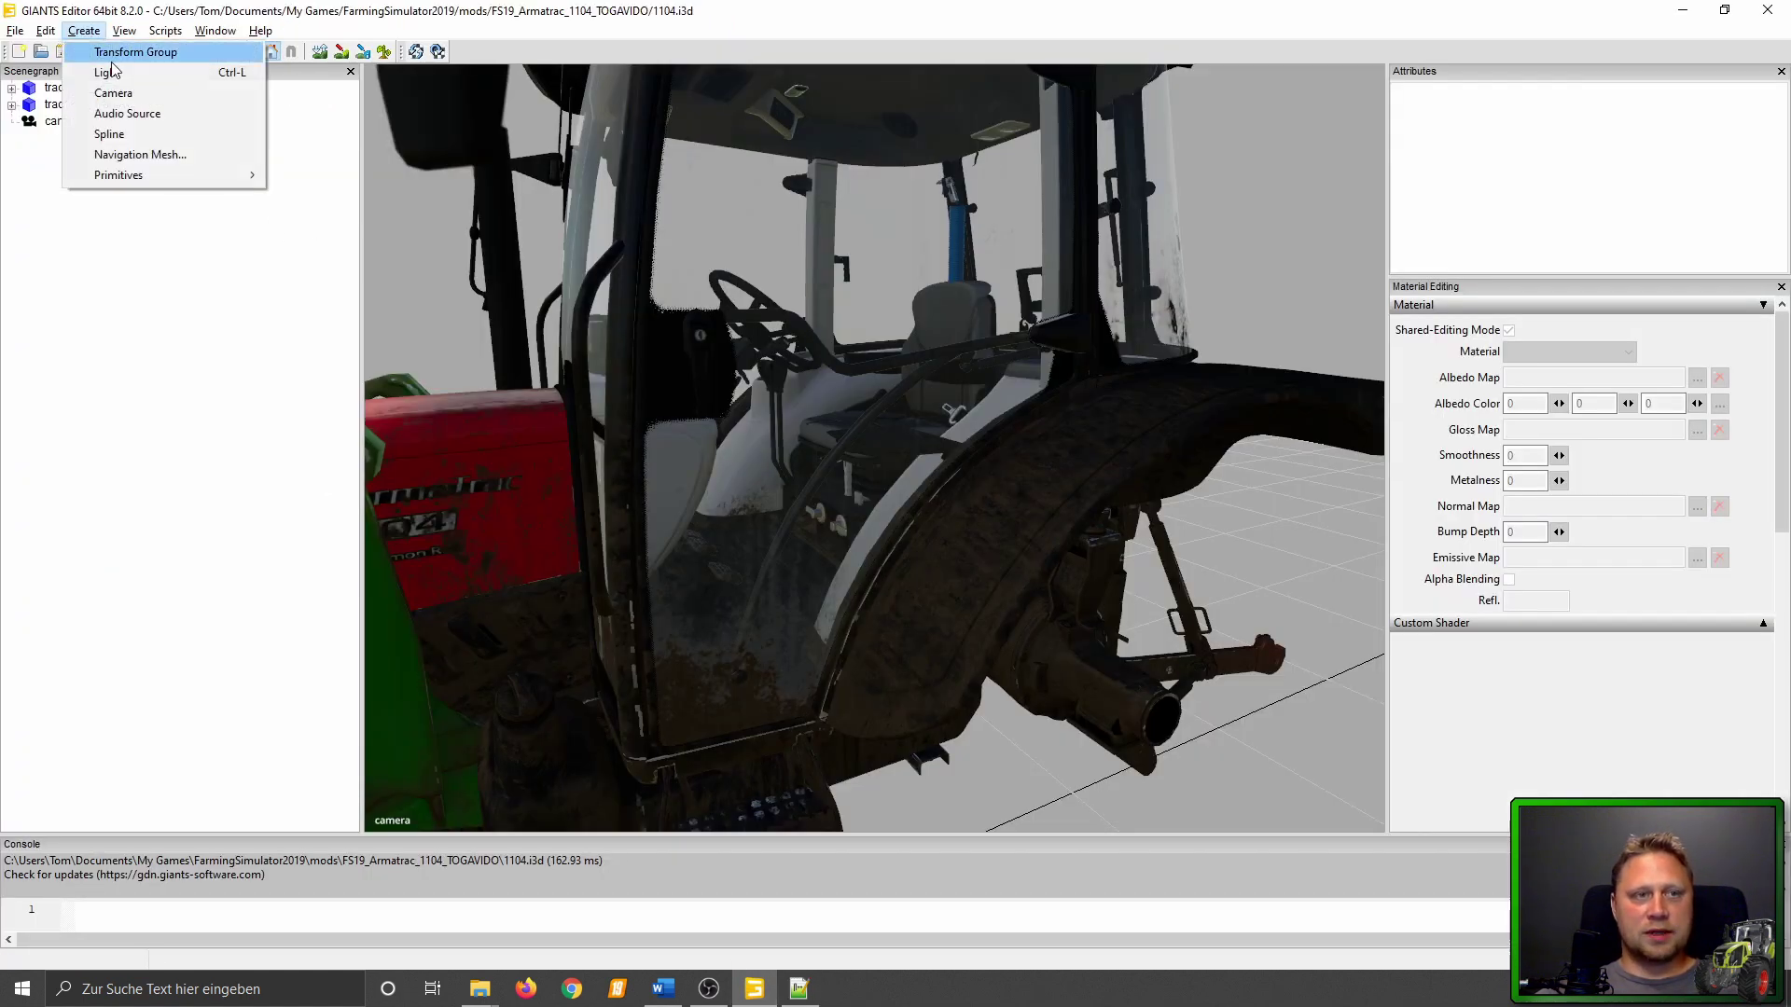
{"action": "left_click", "coordinate": [84, 45]}
{"action": "left_click", "coordinate": [83, 33]}
{"action": "left_click", "coordinate": [84, 48]}
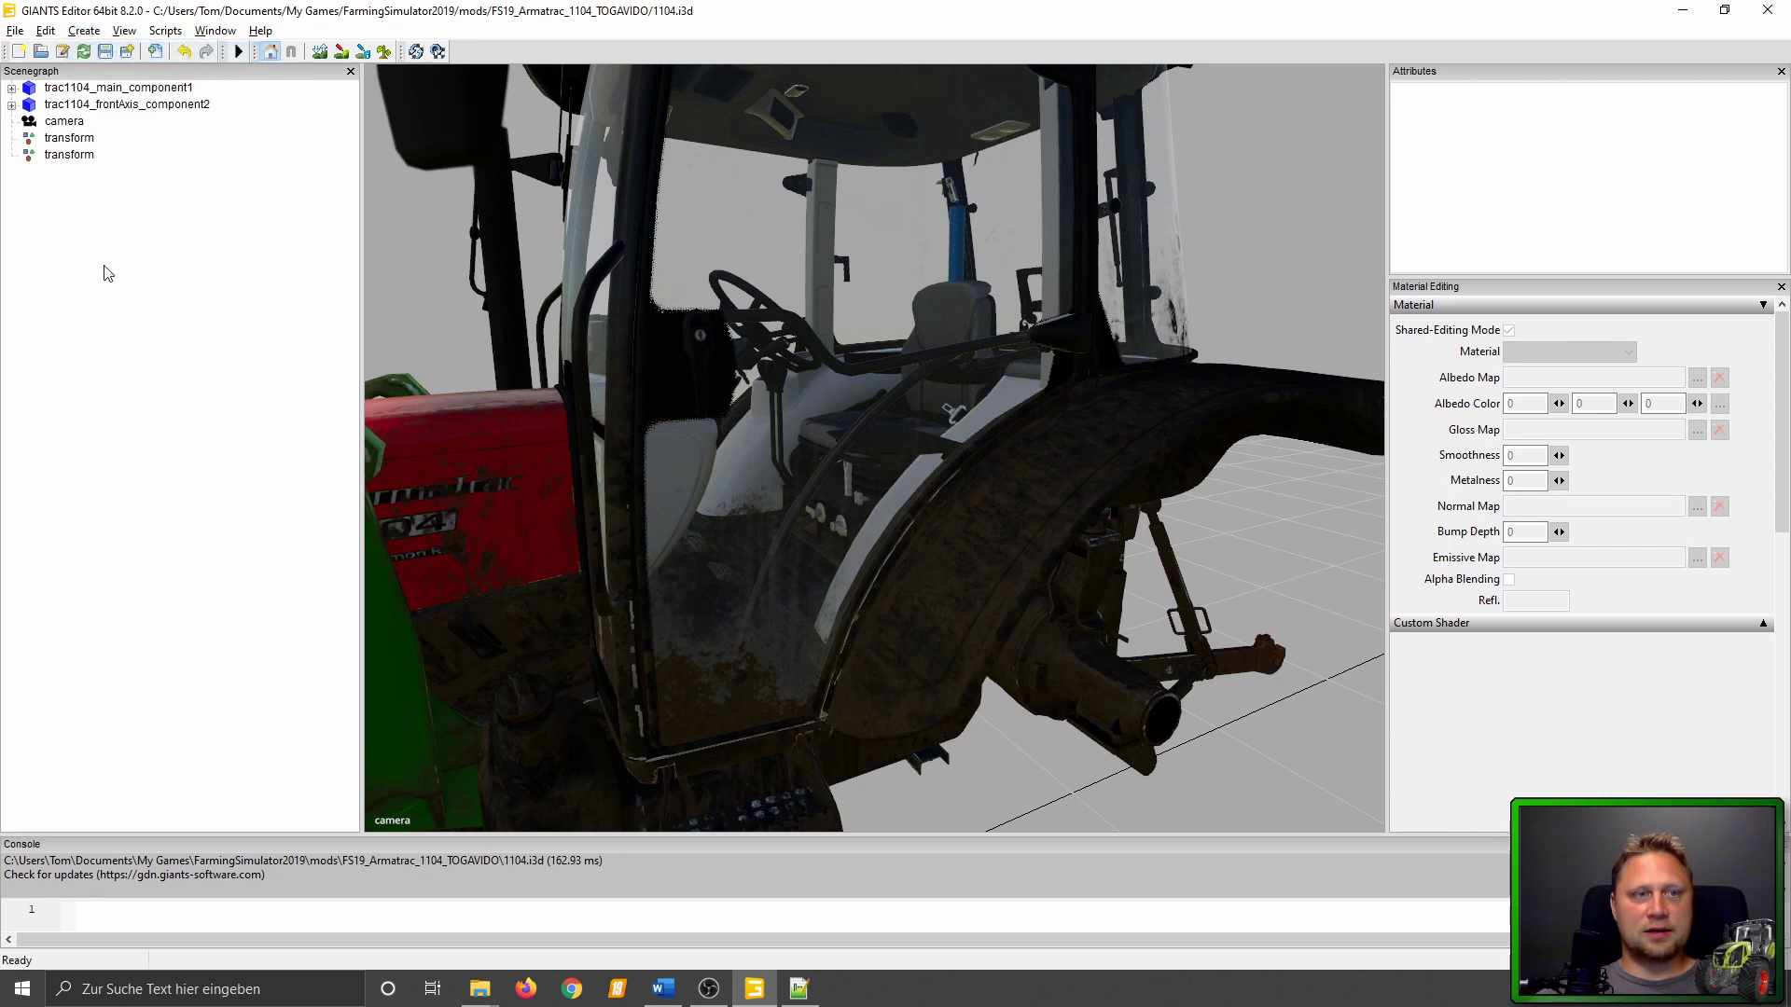
{"action": "left_click", "coordinate": [71, 139]}
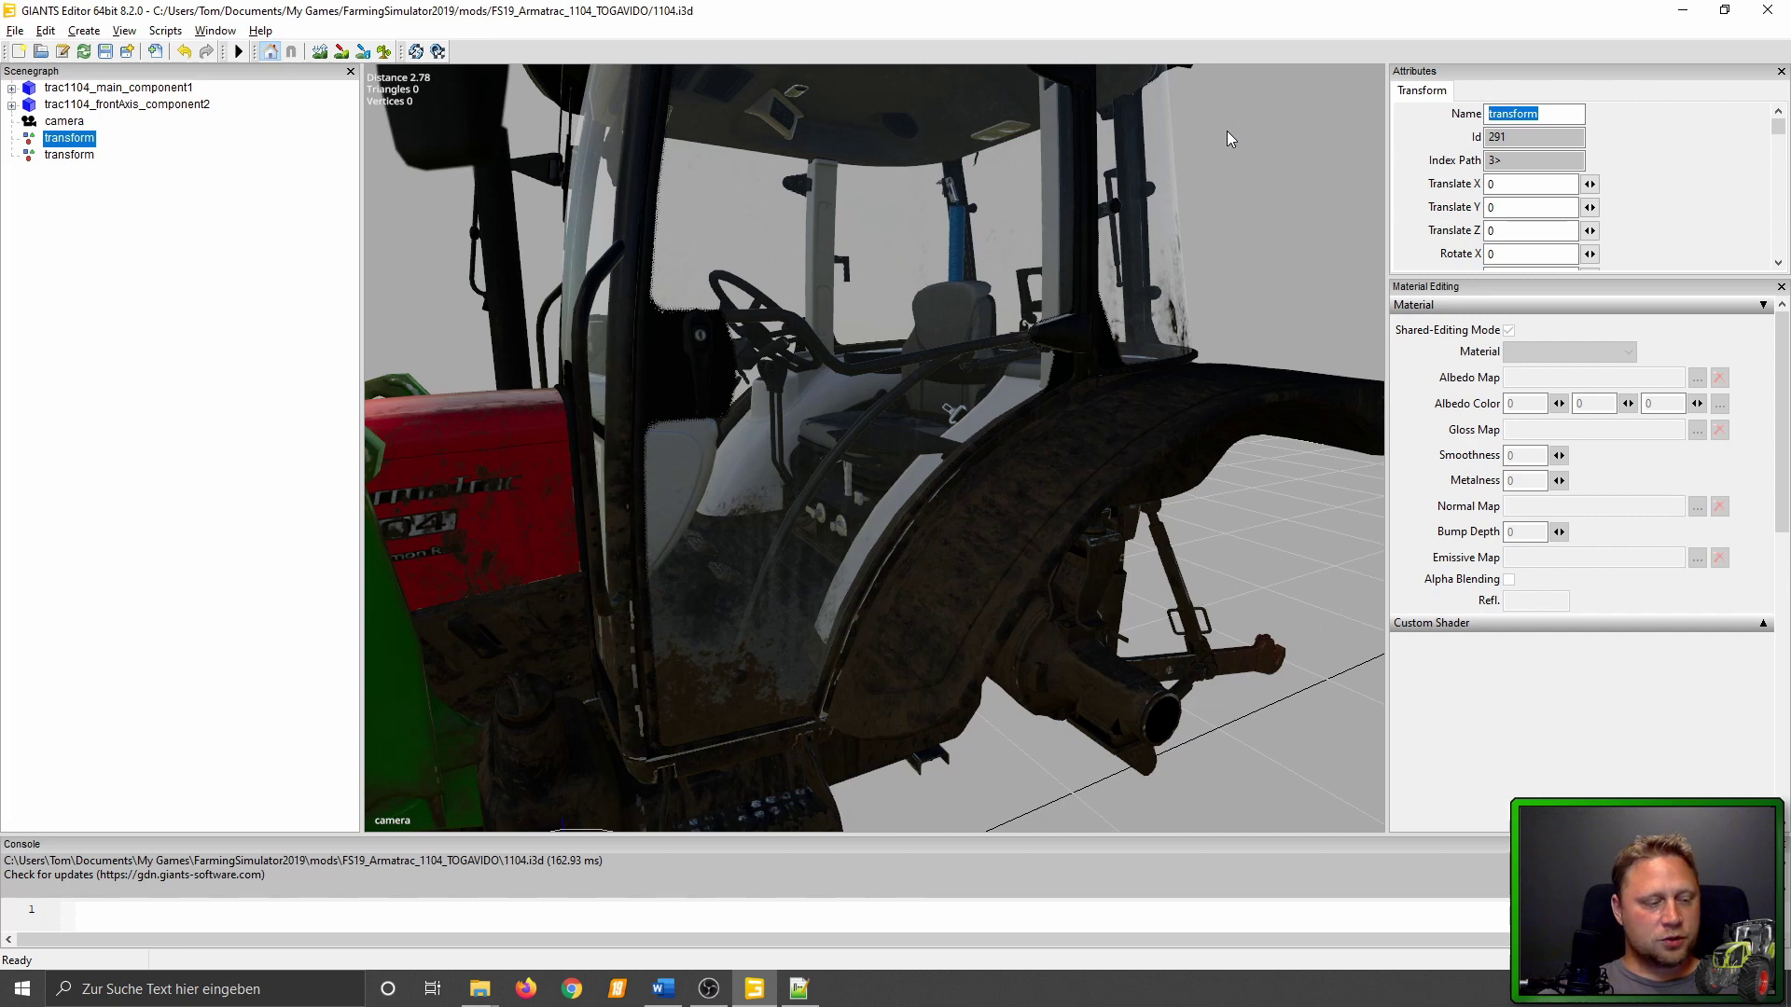
{"action": "type", "text": "body"}
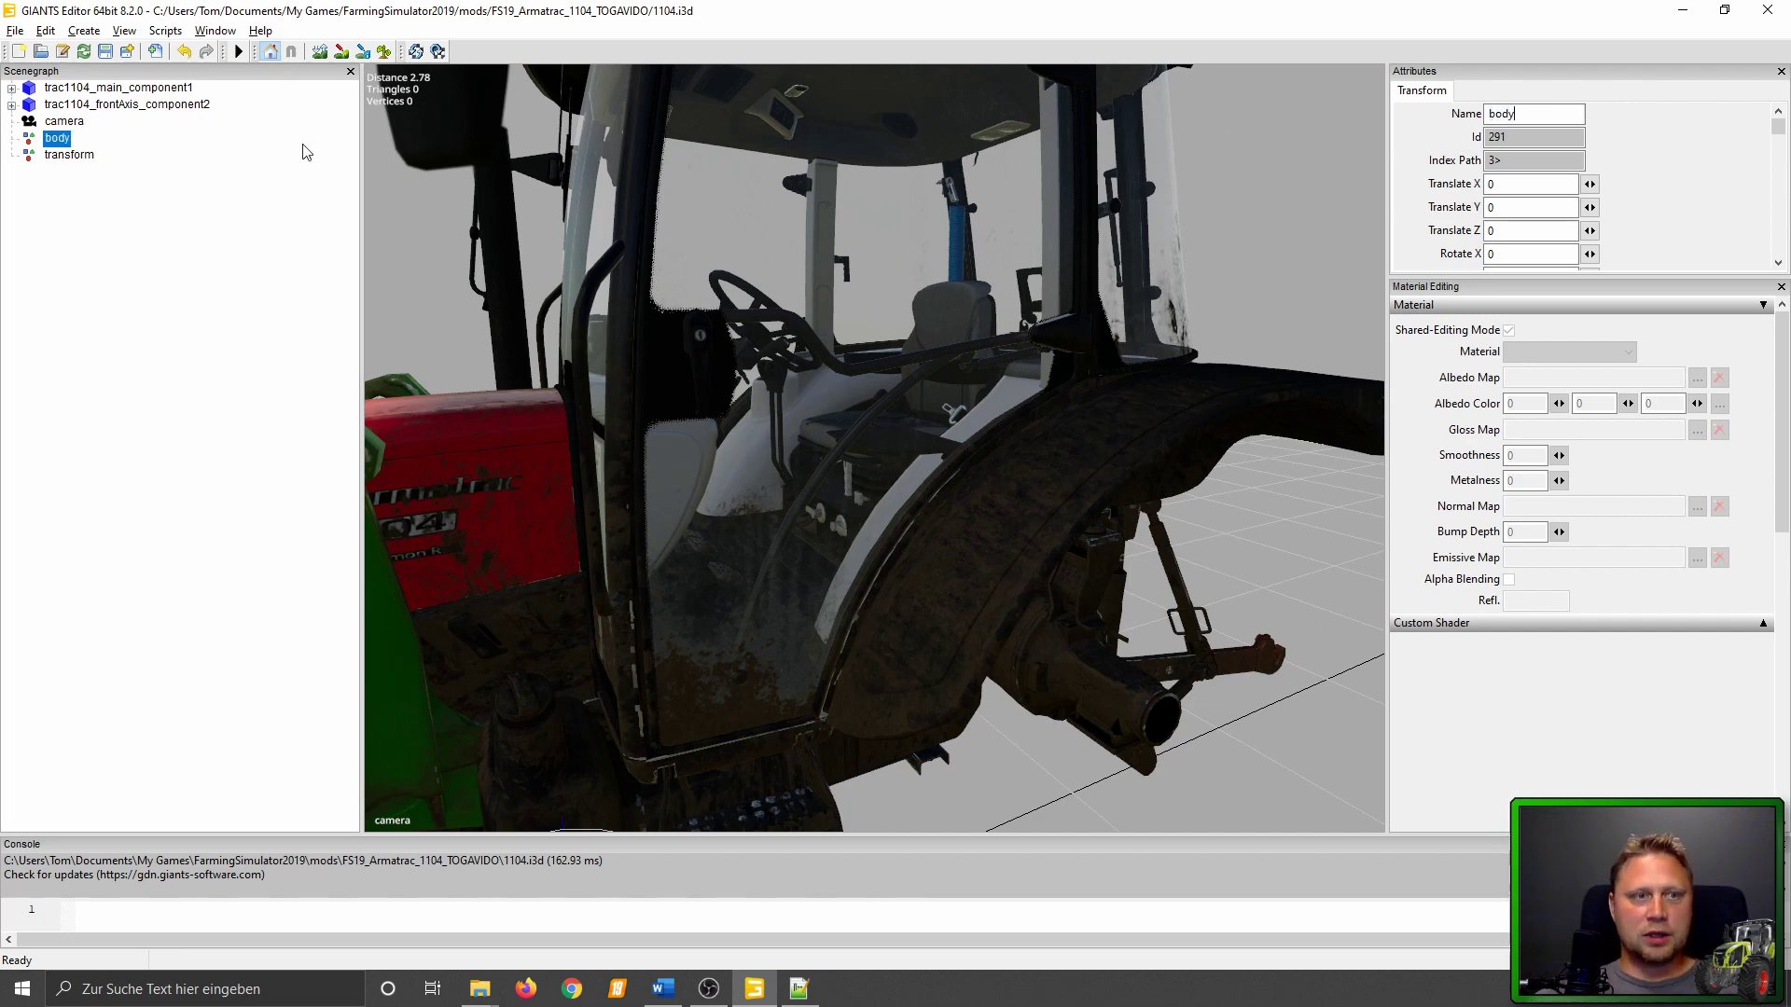
{"action": "left_click", "coordinate": [166, 172]}
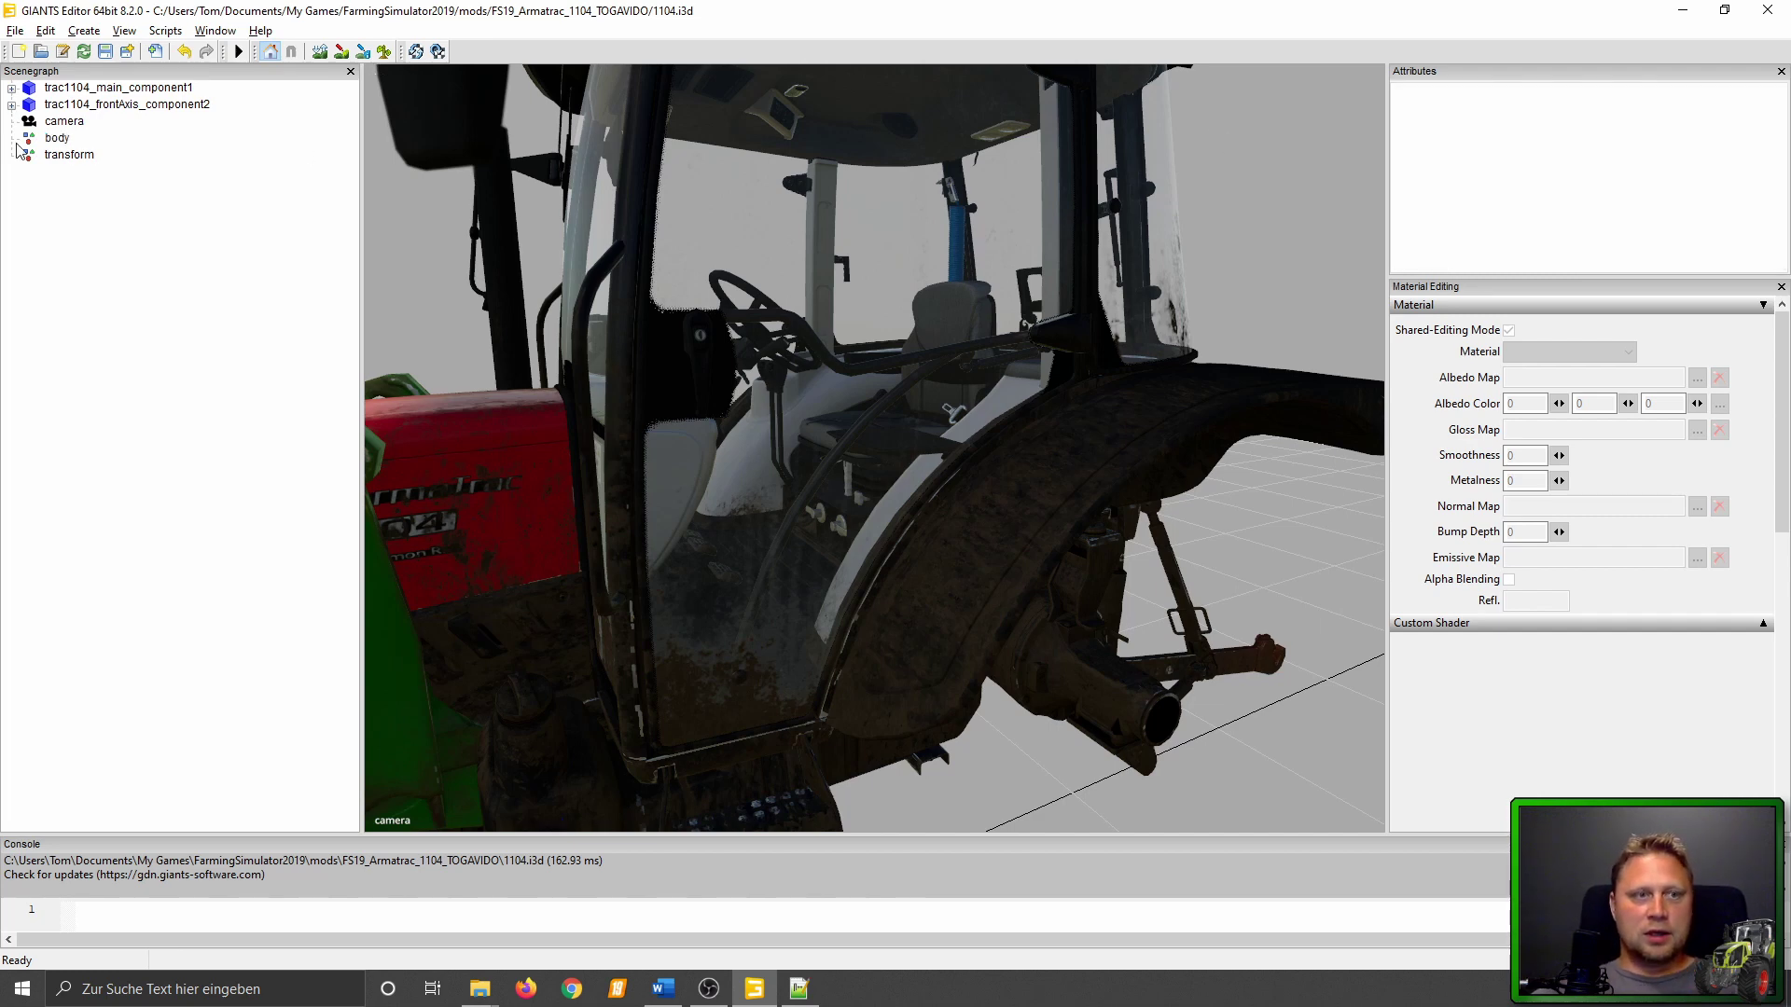
Rename the second transform group to x and nest it under body.
{"action": "left_click", "coordinate": [80, 157]}
{"action": "double_click", "coordinate": [1512, 112]}
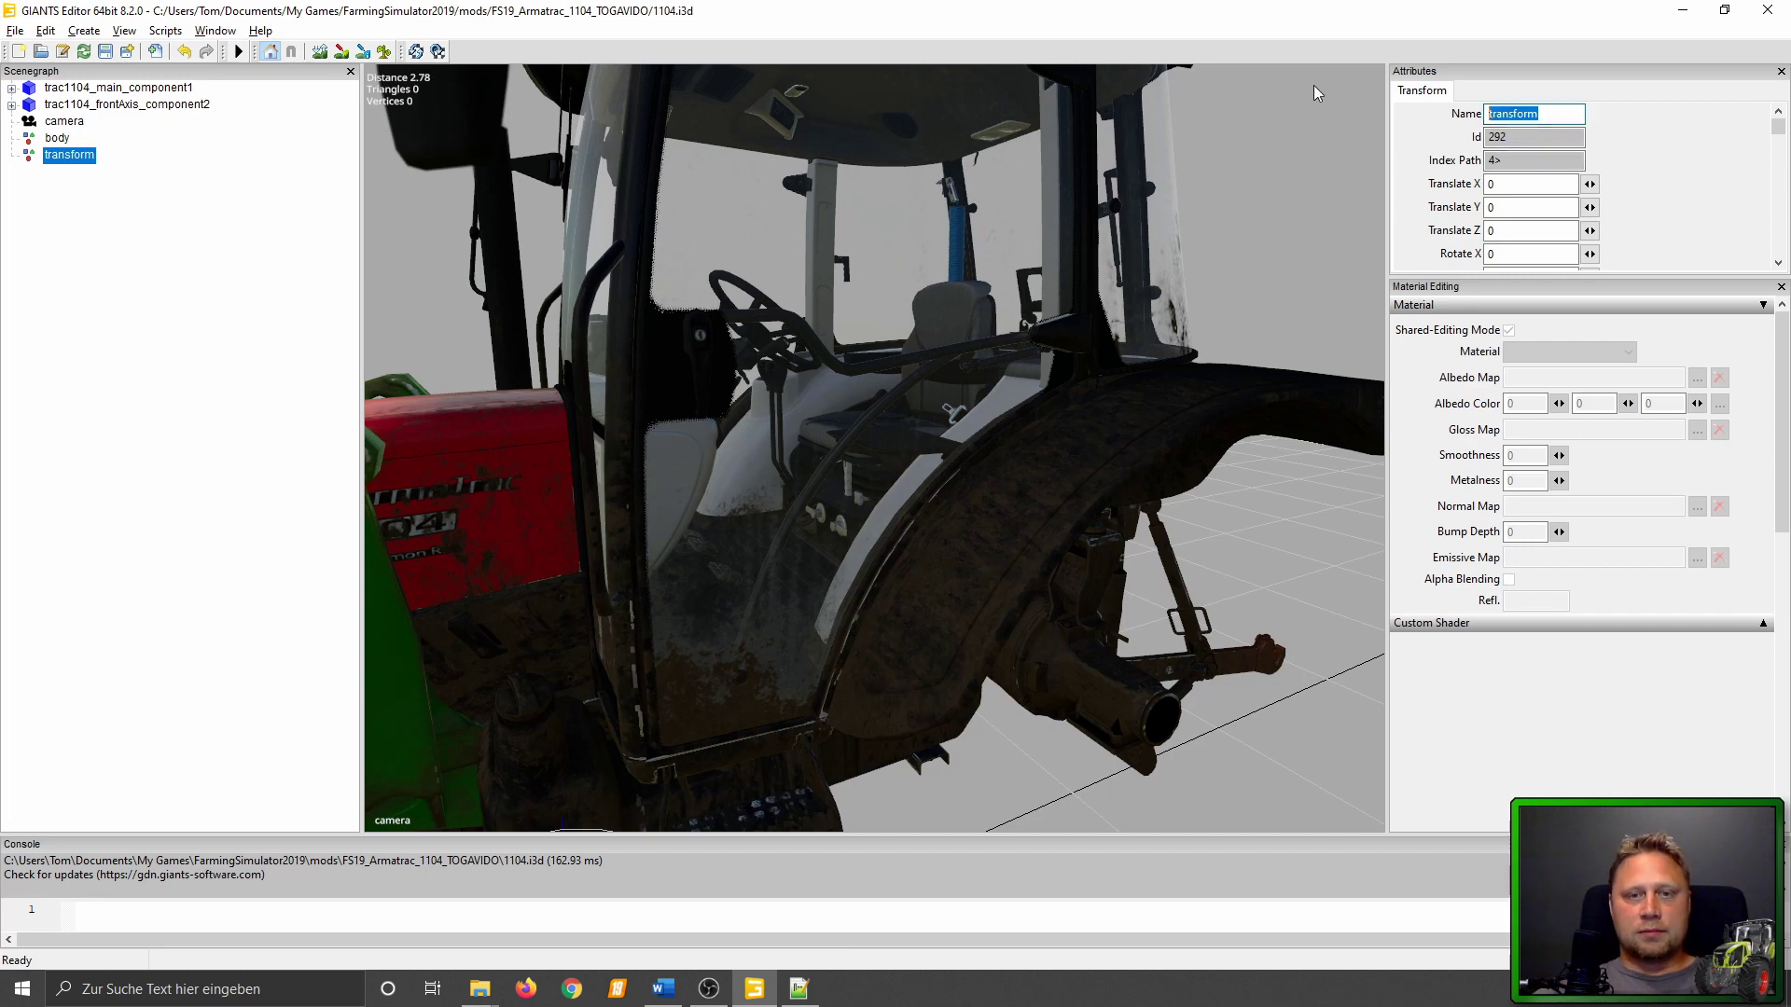
{"action": "type", "text": "x"}
{"action": "key", "text": "Return"}
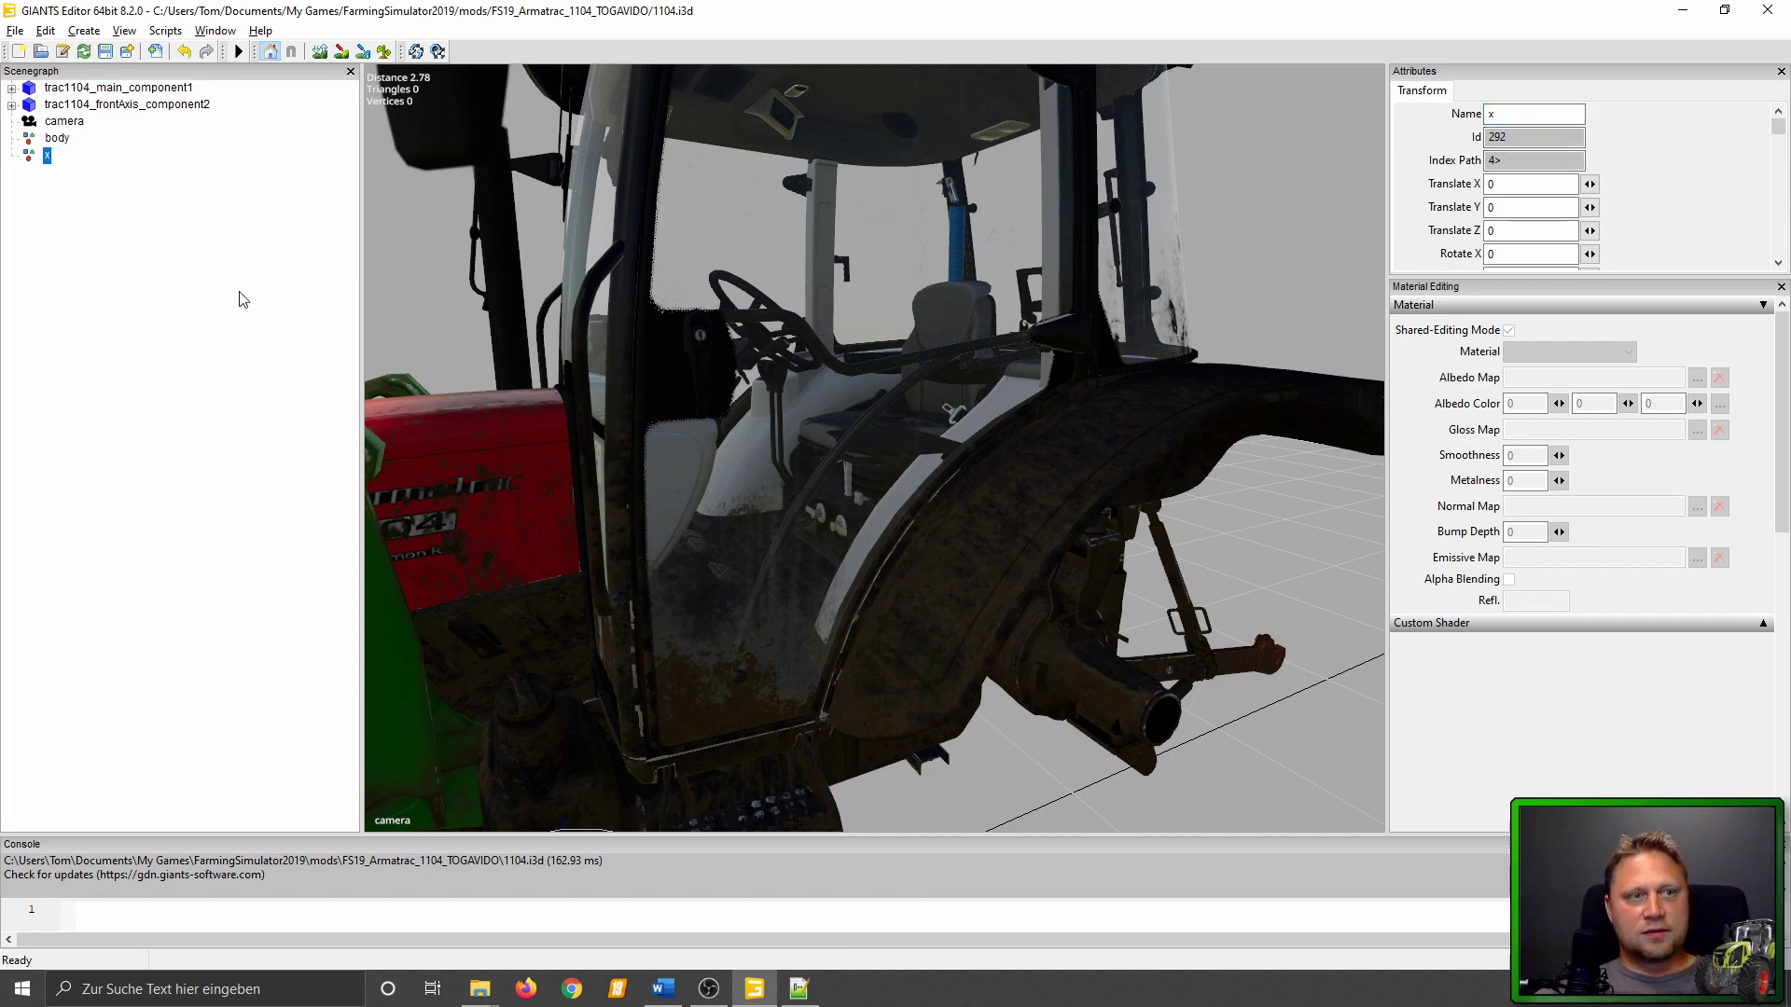
{"action": "left_click", "coordinate": [224, 280]}
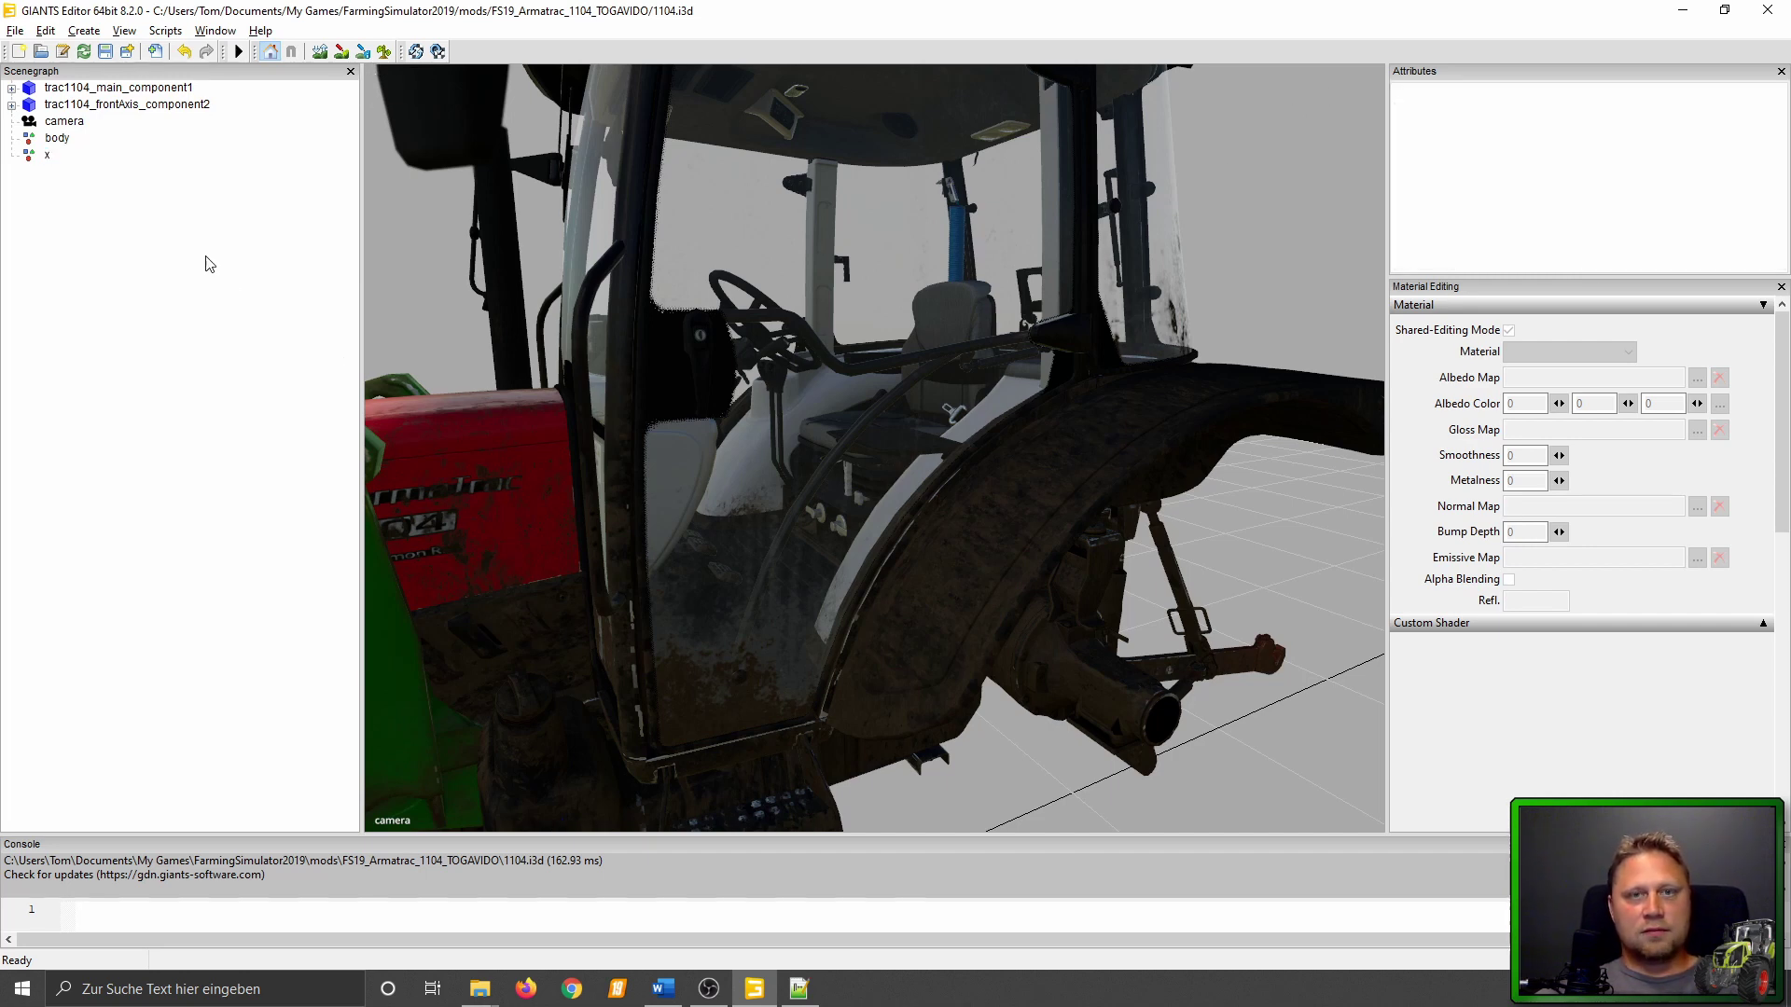
{"action": "left_click", "coordinate": [48, 156]}
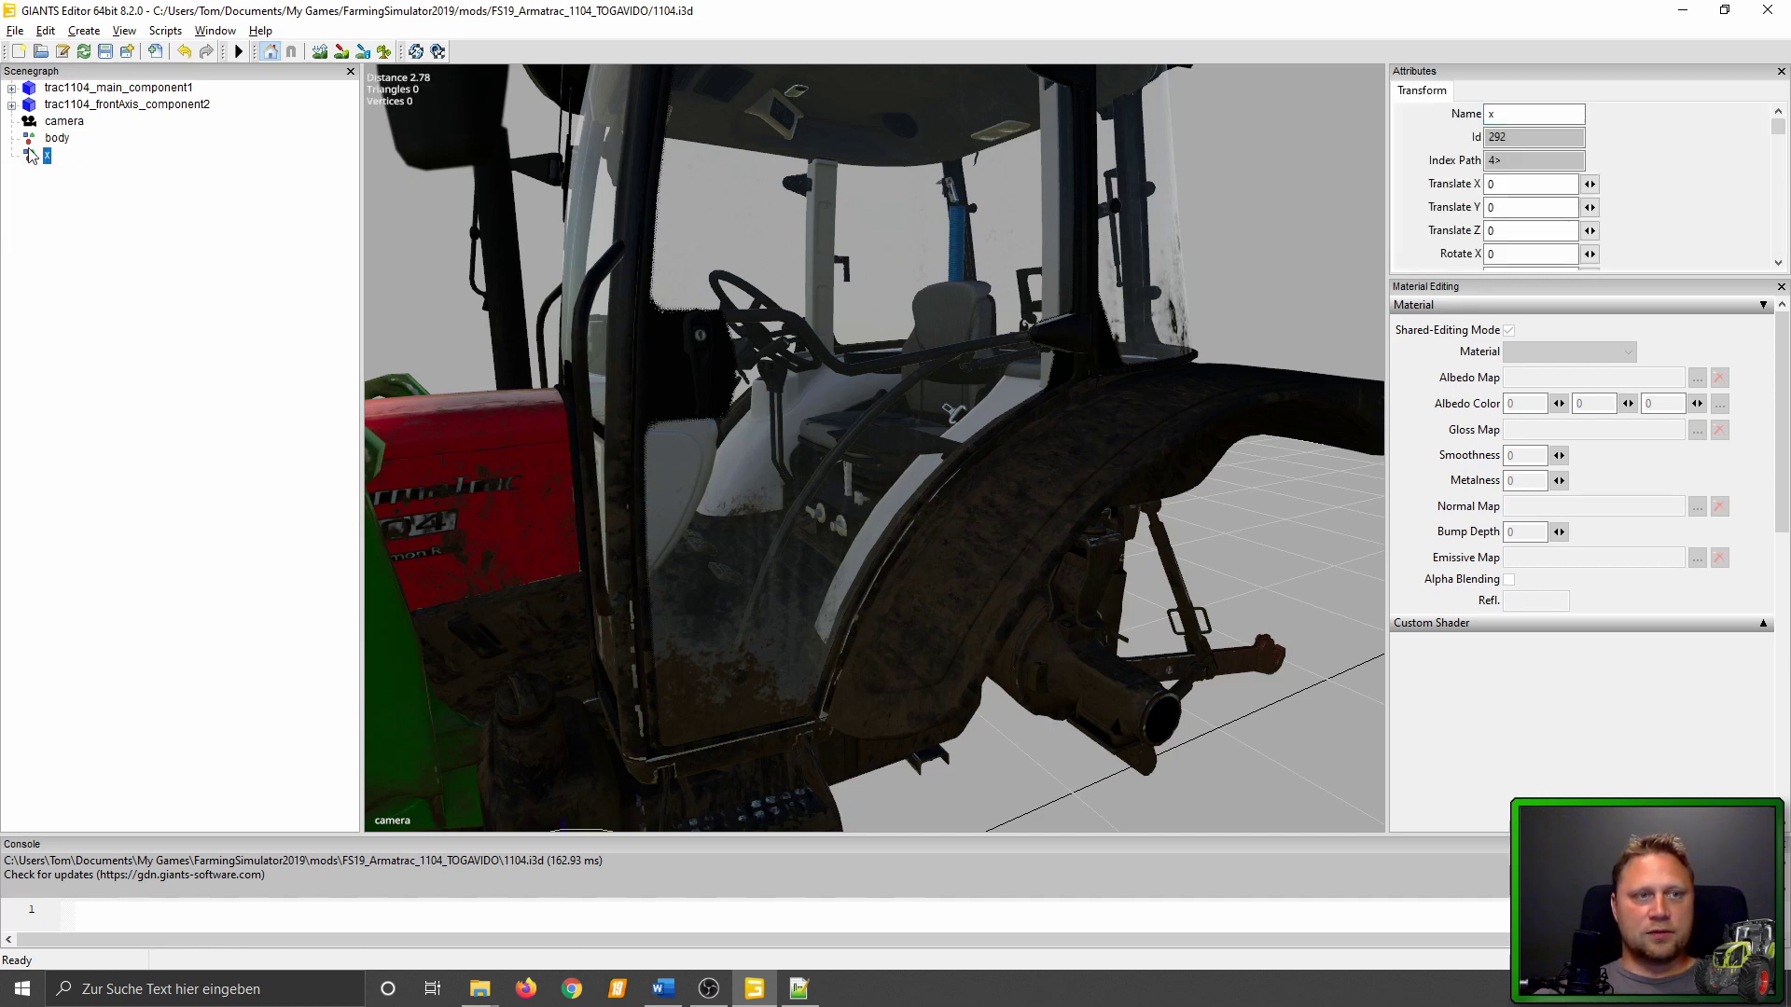
{"action": "left_click_drag", "start_coordinate": [31, 156], "coordinate": [56, 138]}
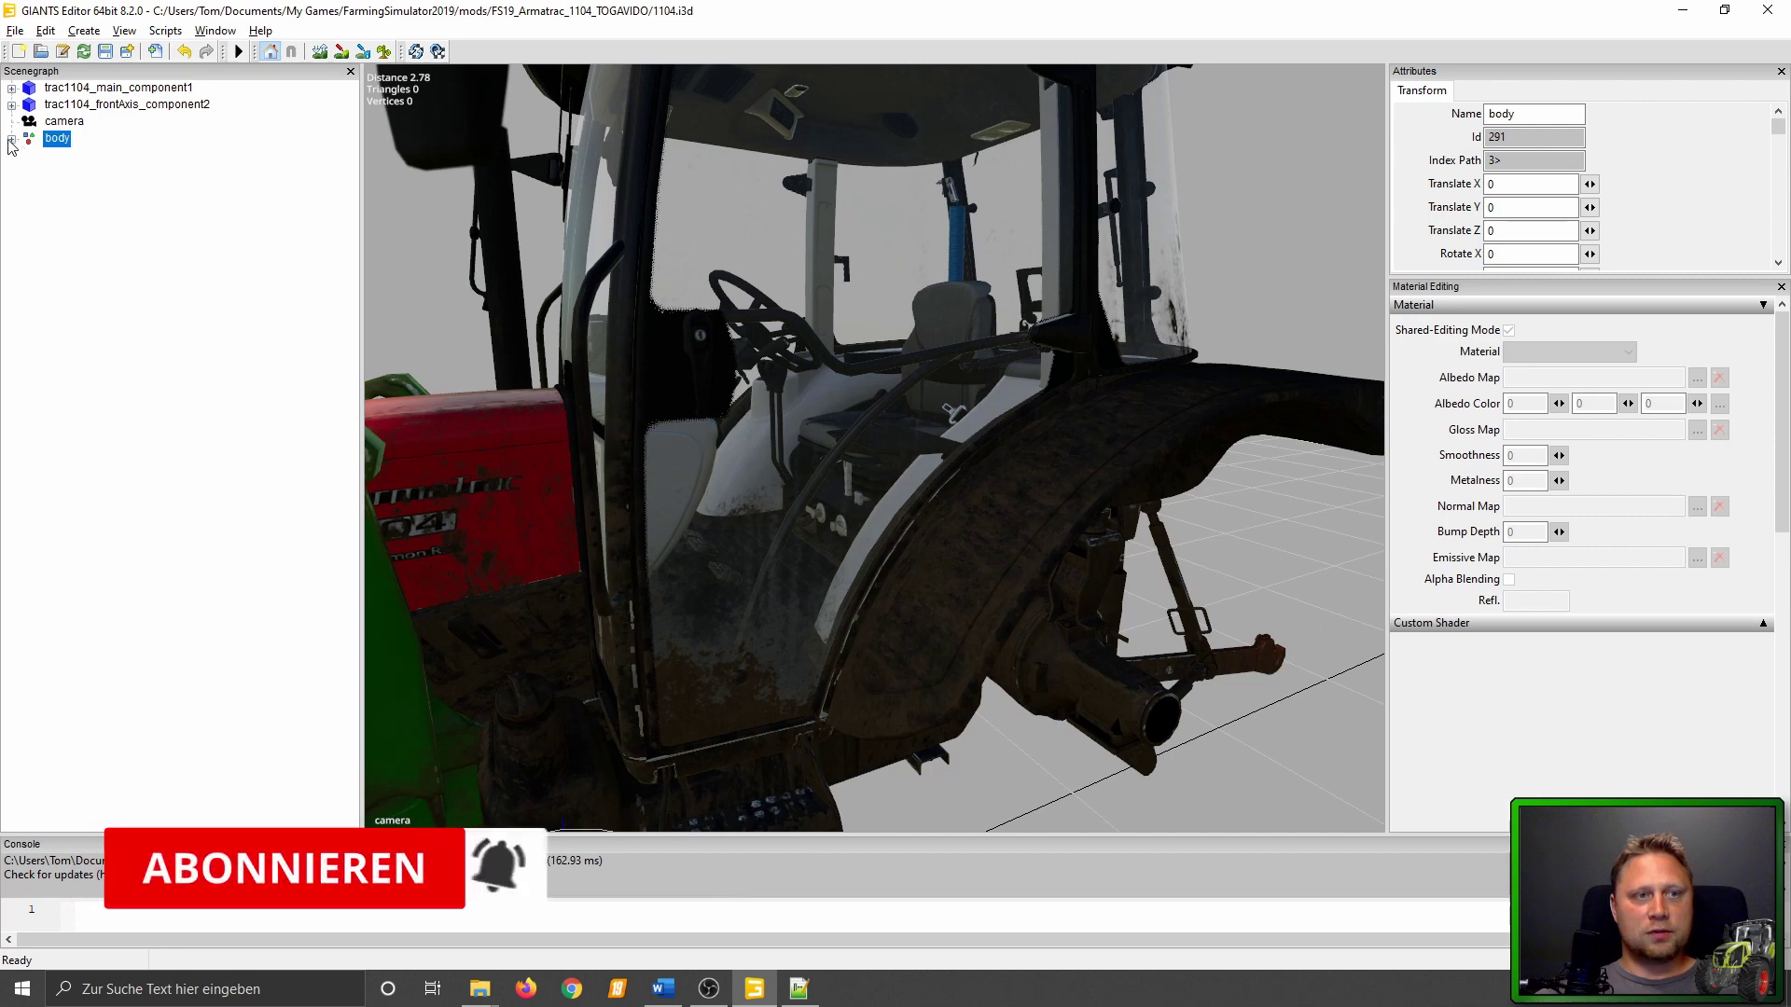
{"action": "left_click", "coordinate": [11, 138]}
{"action": "left_click", "coordinate": [66, 156]}
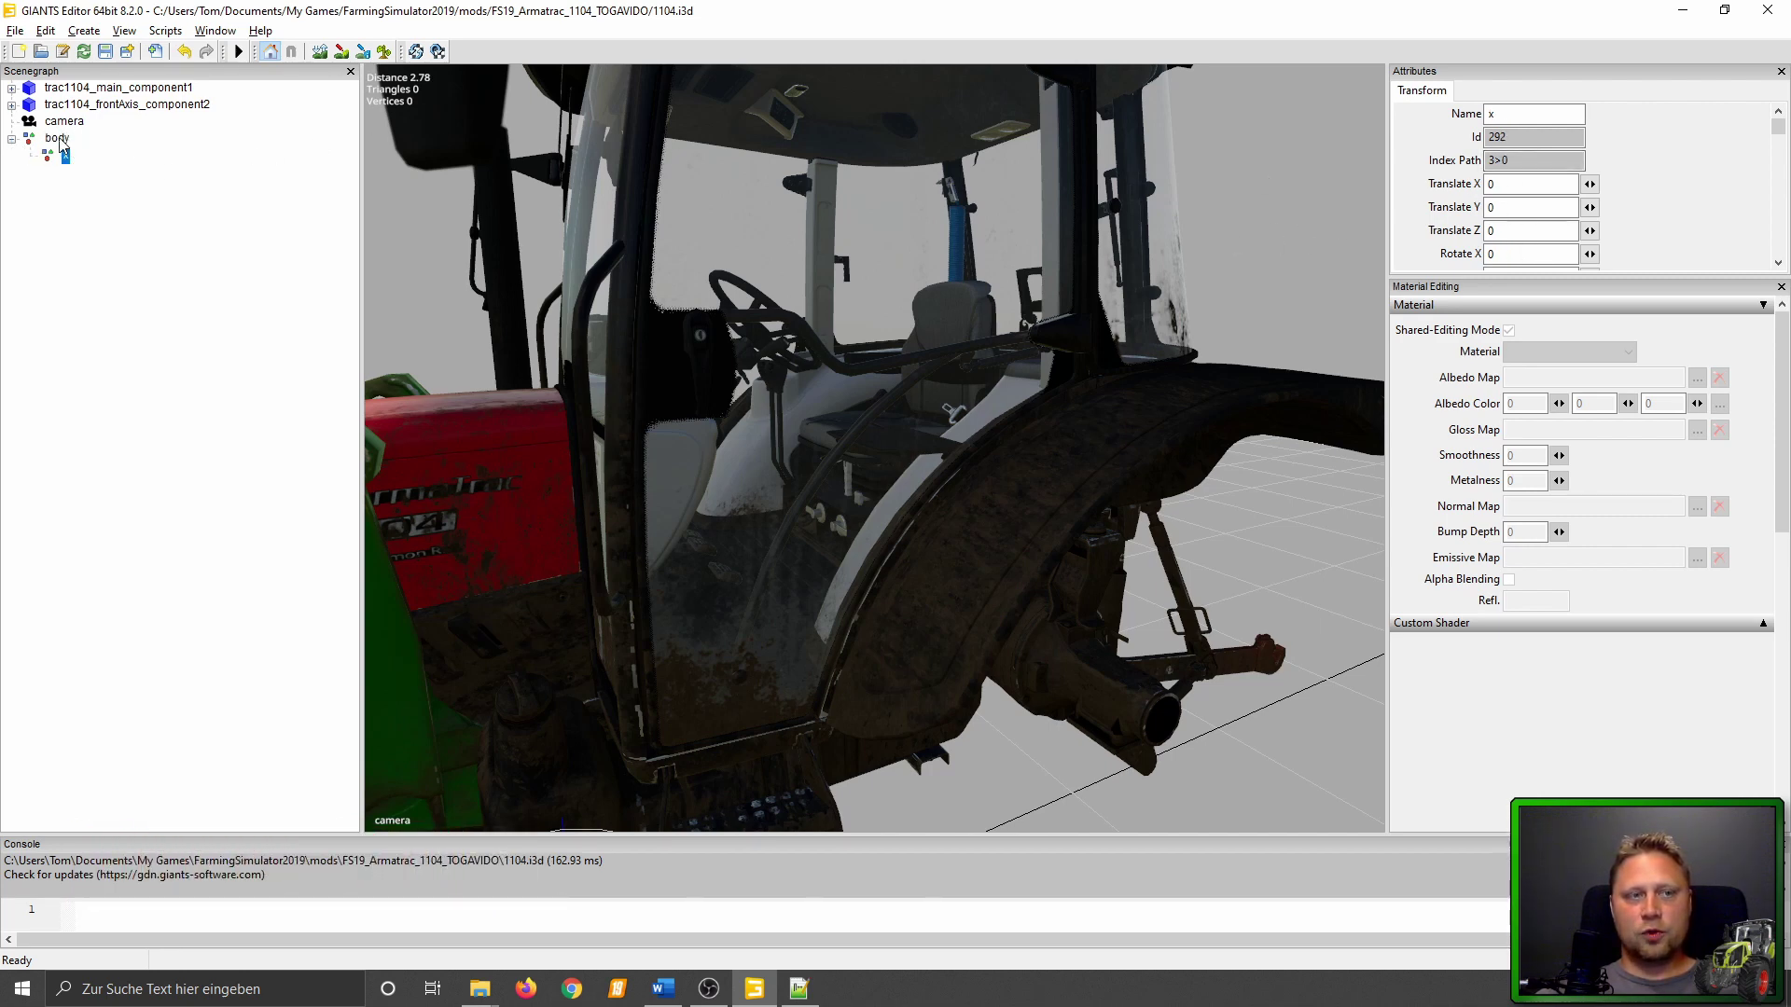
{"action": "left_click", "coordinate": [58, 138]}
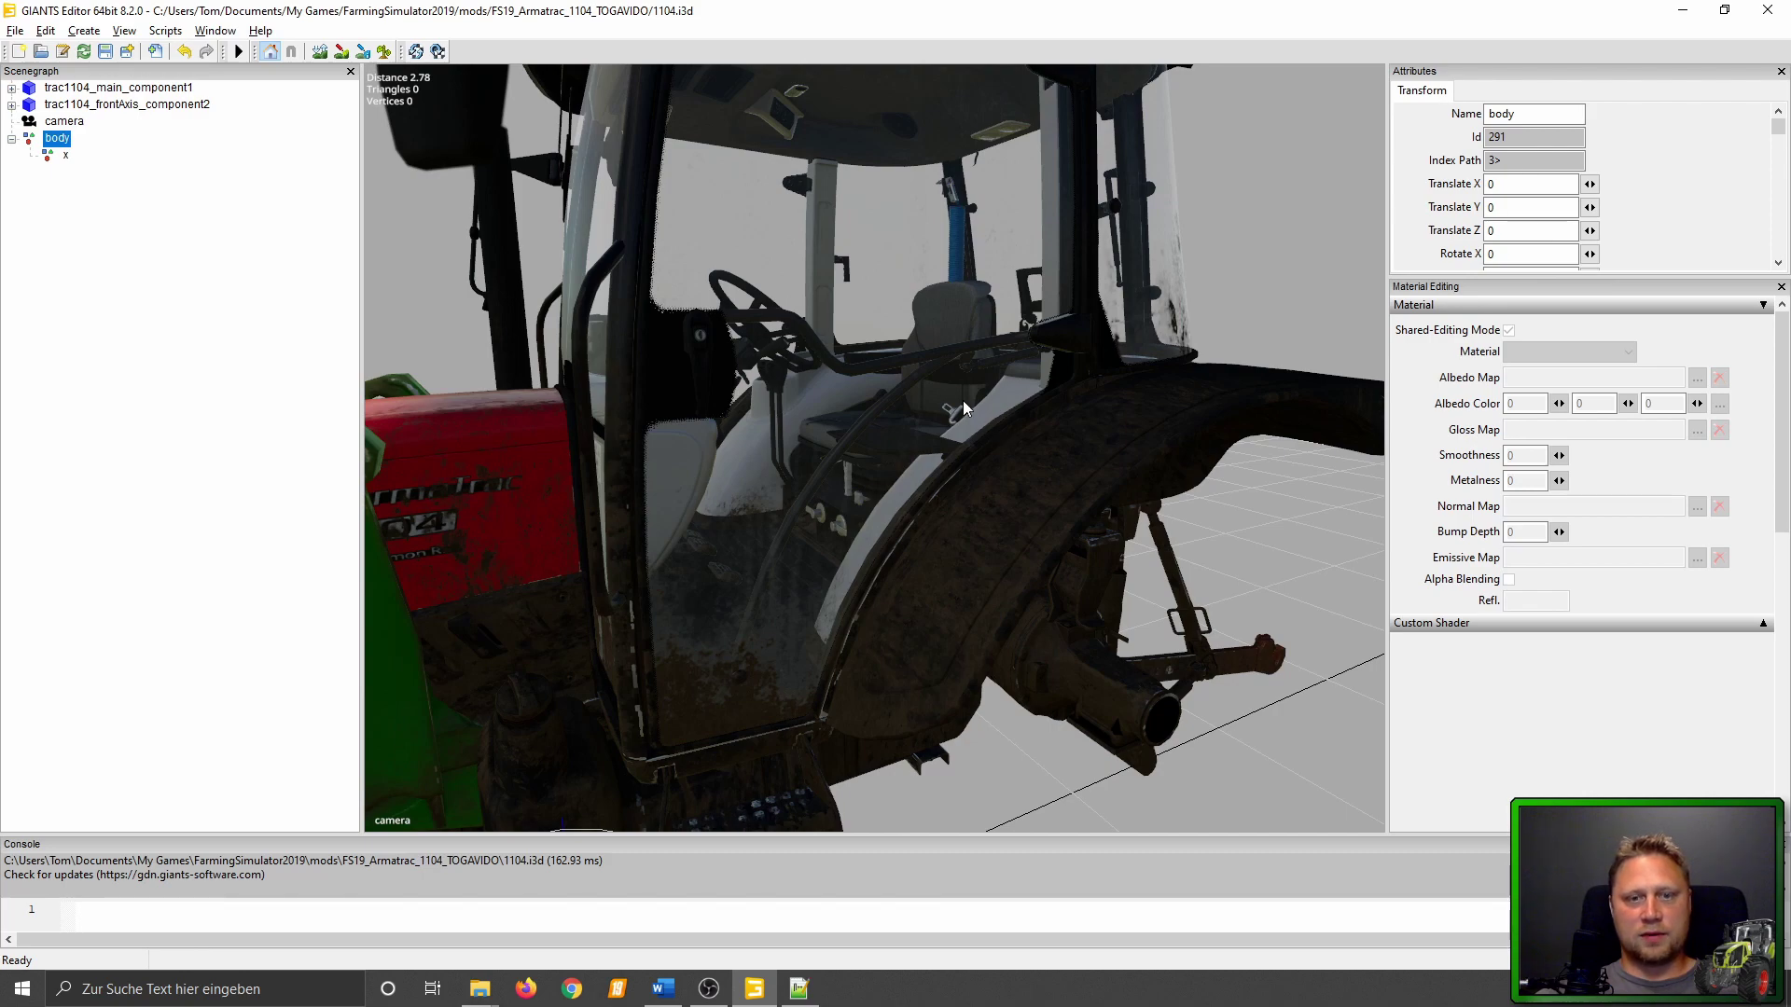
Raise the body node into the cab to Y 1.795 and move it back to Z -0.97.
{"action": "middle_click_drag", "start_coordinate": [1115, 427], "coordinate": [944, 418]}
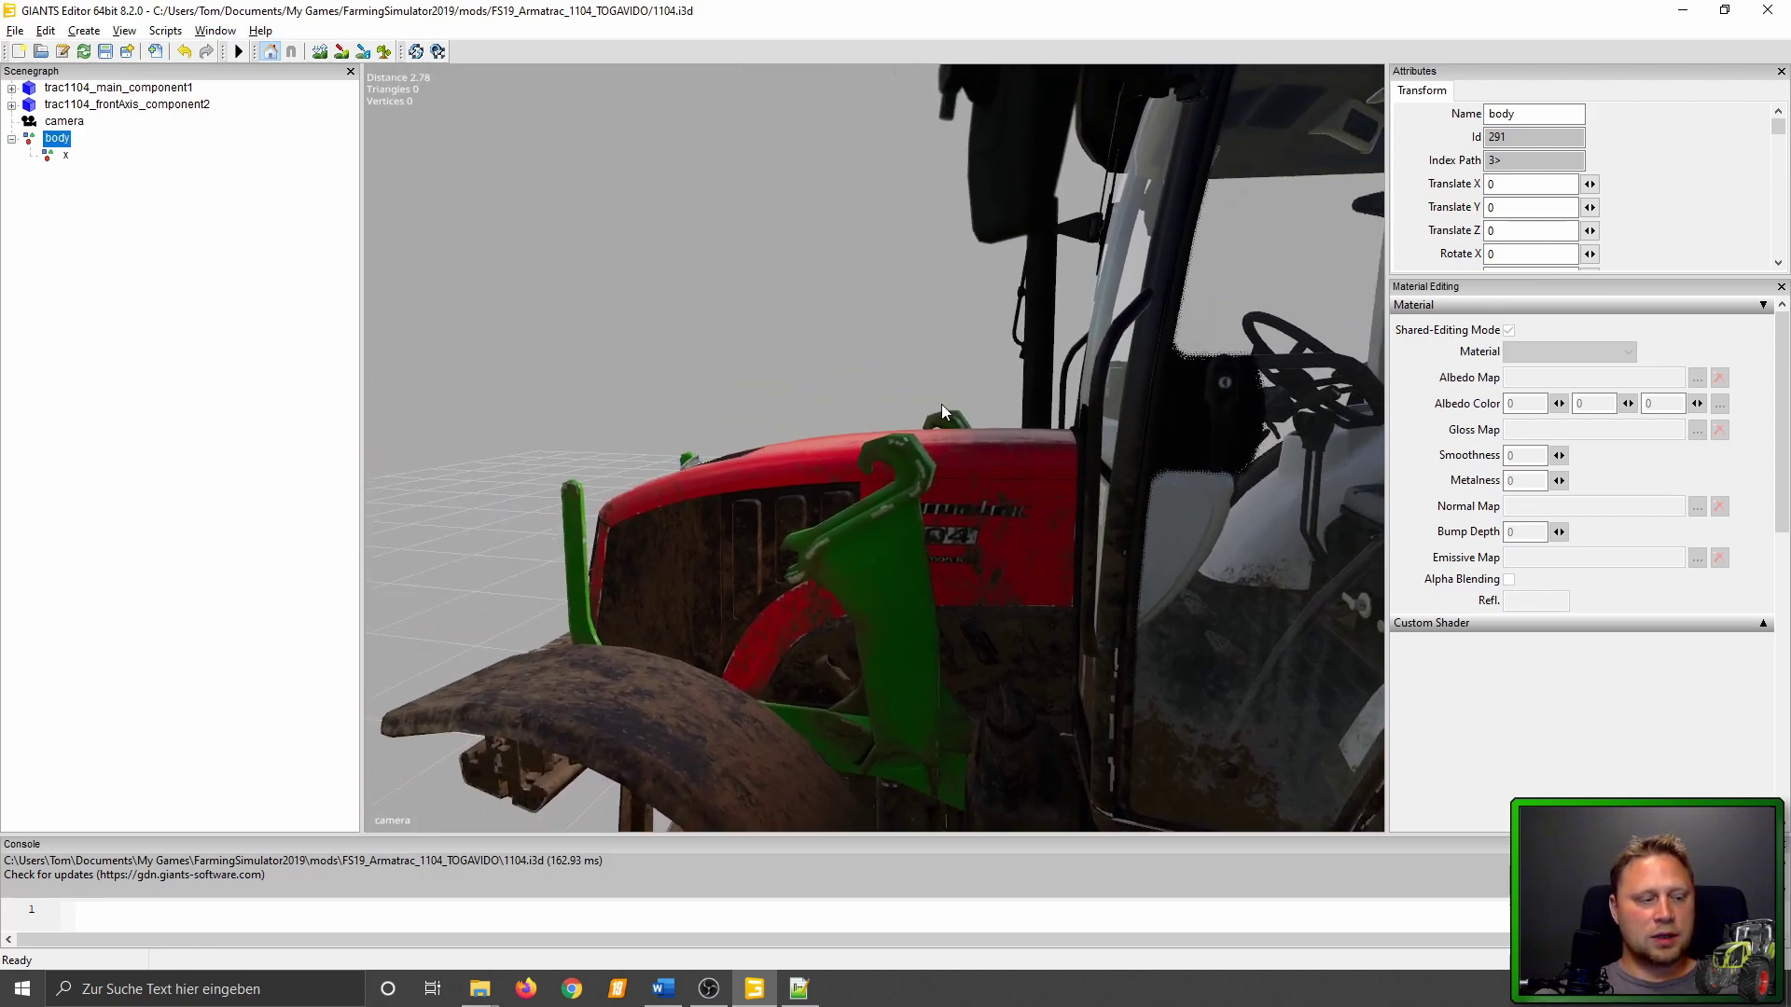
{"action": "scroll", "coordinate": [943, 418], "scroll_direction": "down", "scroll_amount": 5}
{"action": "middle_click_drag", "start_coordinate": [594, 664], "coordinate": [859, 517]}
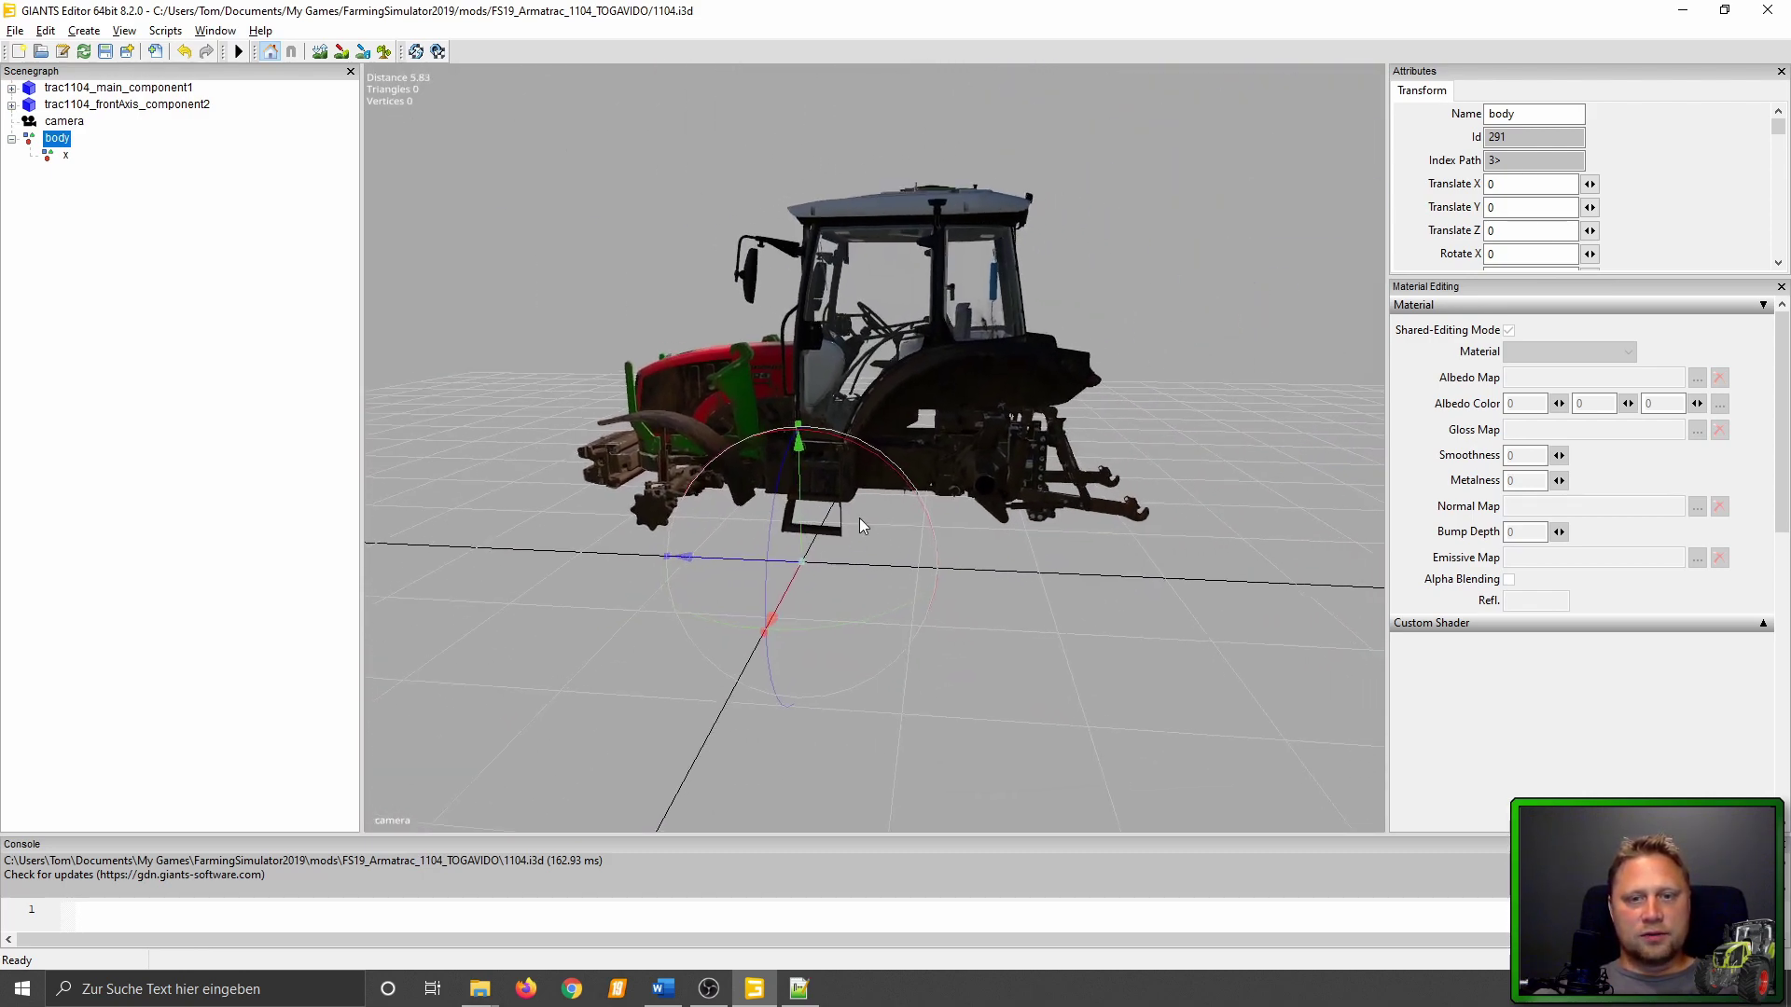
{"action": "scroll", "coordinate": [1057, 360], "scroll_direction": "up", "scroll_amount": 3}
{"action": "scroll", "coordinate": [931, 480], "scroll_direction": "down", "scroll_amount": 4}
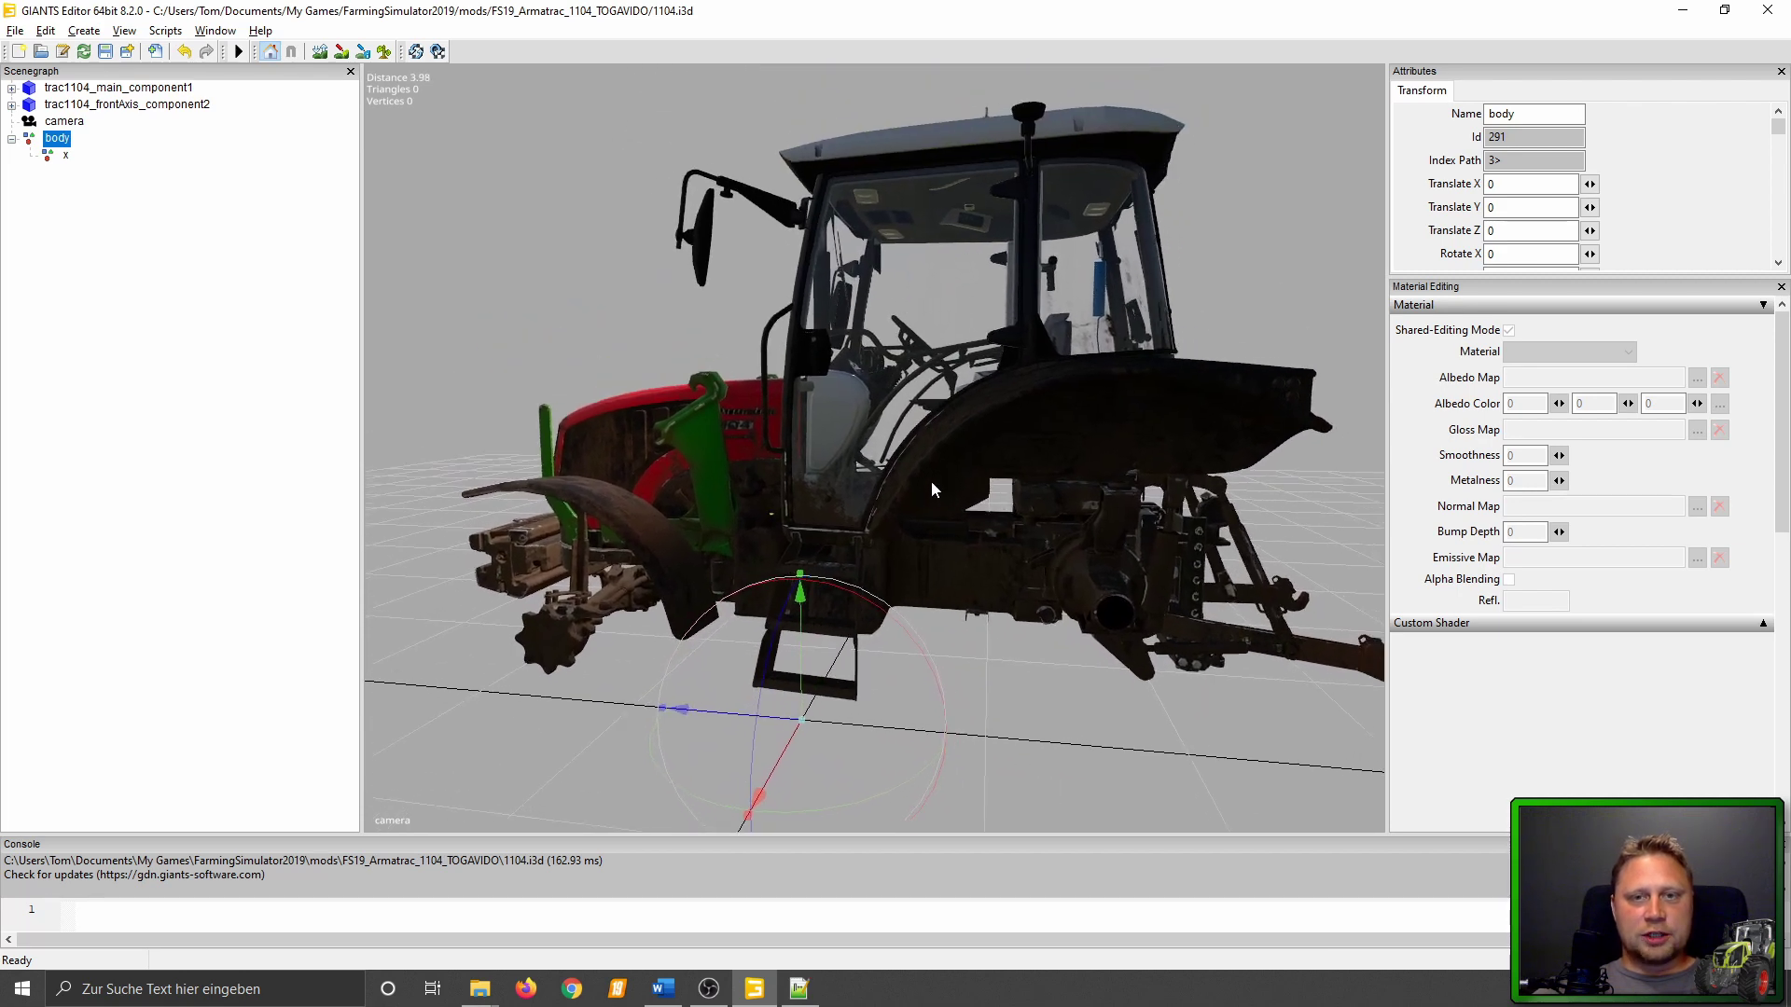
{"action": "mouse_move", "coordinate": [931, 479]}
{"action": "middle_mouse_down"}
{"action": "mouse_move", "coordinate": [820, 647]}
{"action": "mouse_move", "coordinate": [806, 619]}
{"action": "middle_mouse_up"}
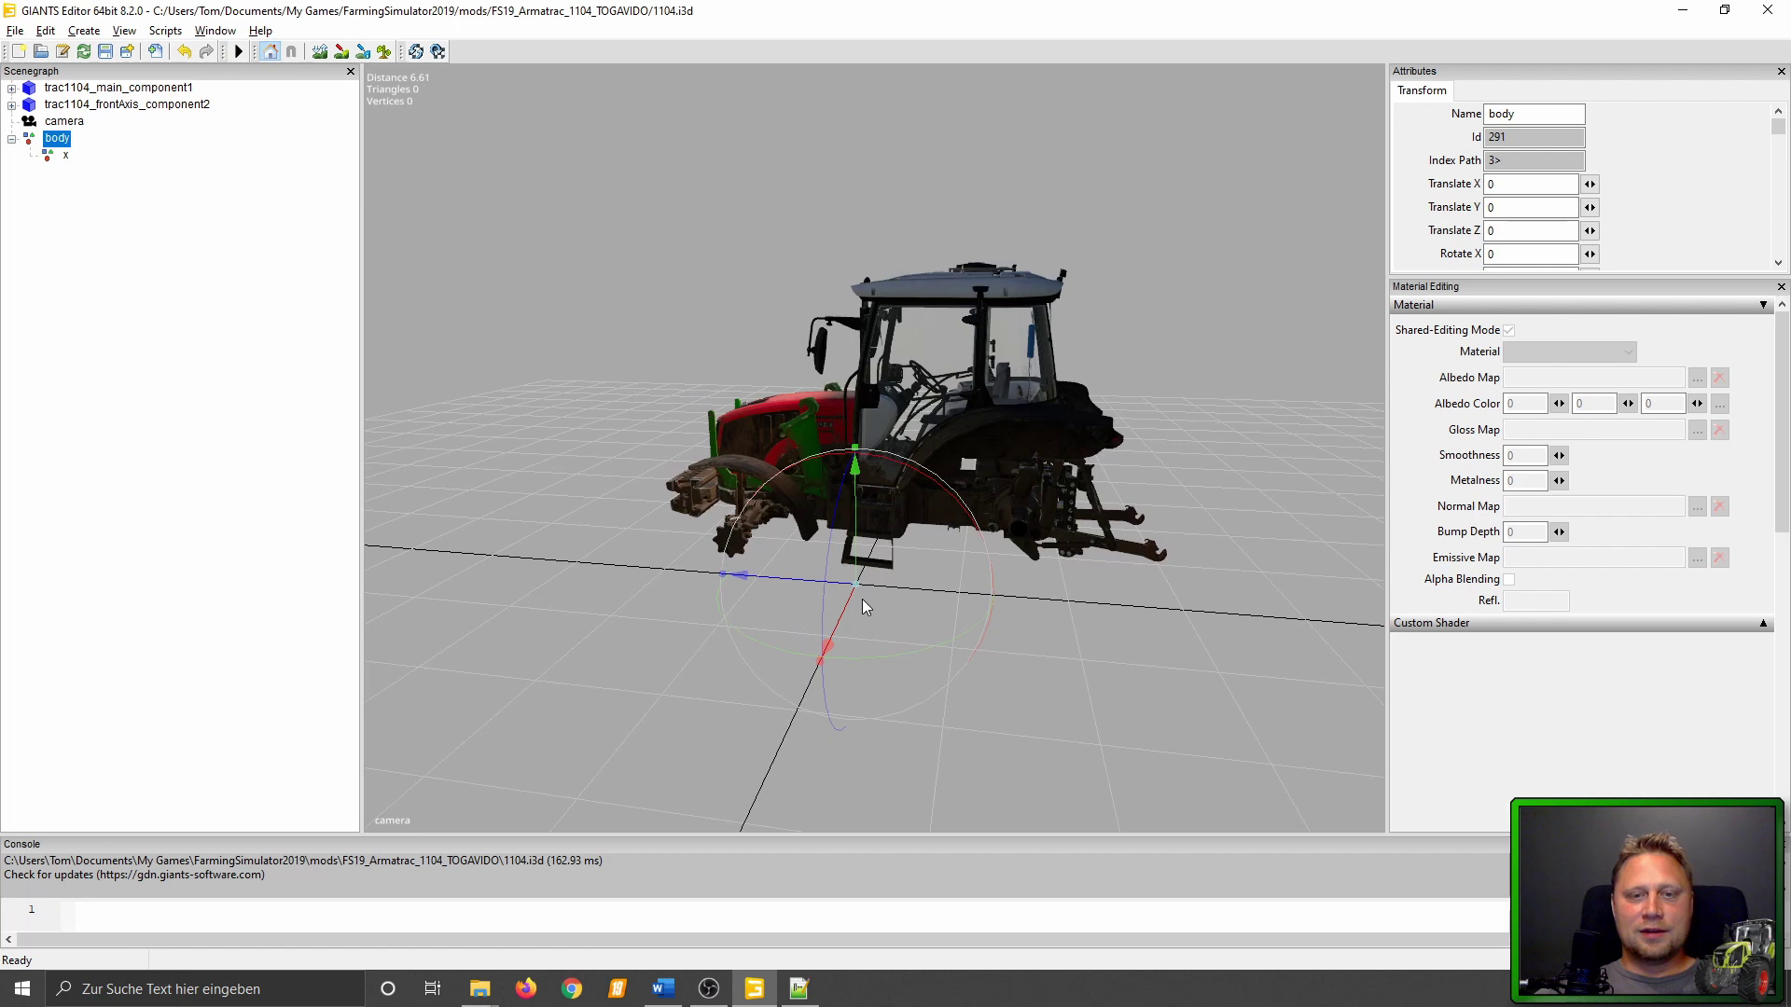
{"action": "scroll", "coordinate": [862, 606], "scroll_direction": "up", "scroll_amount": 3}
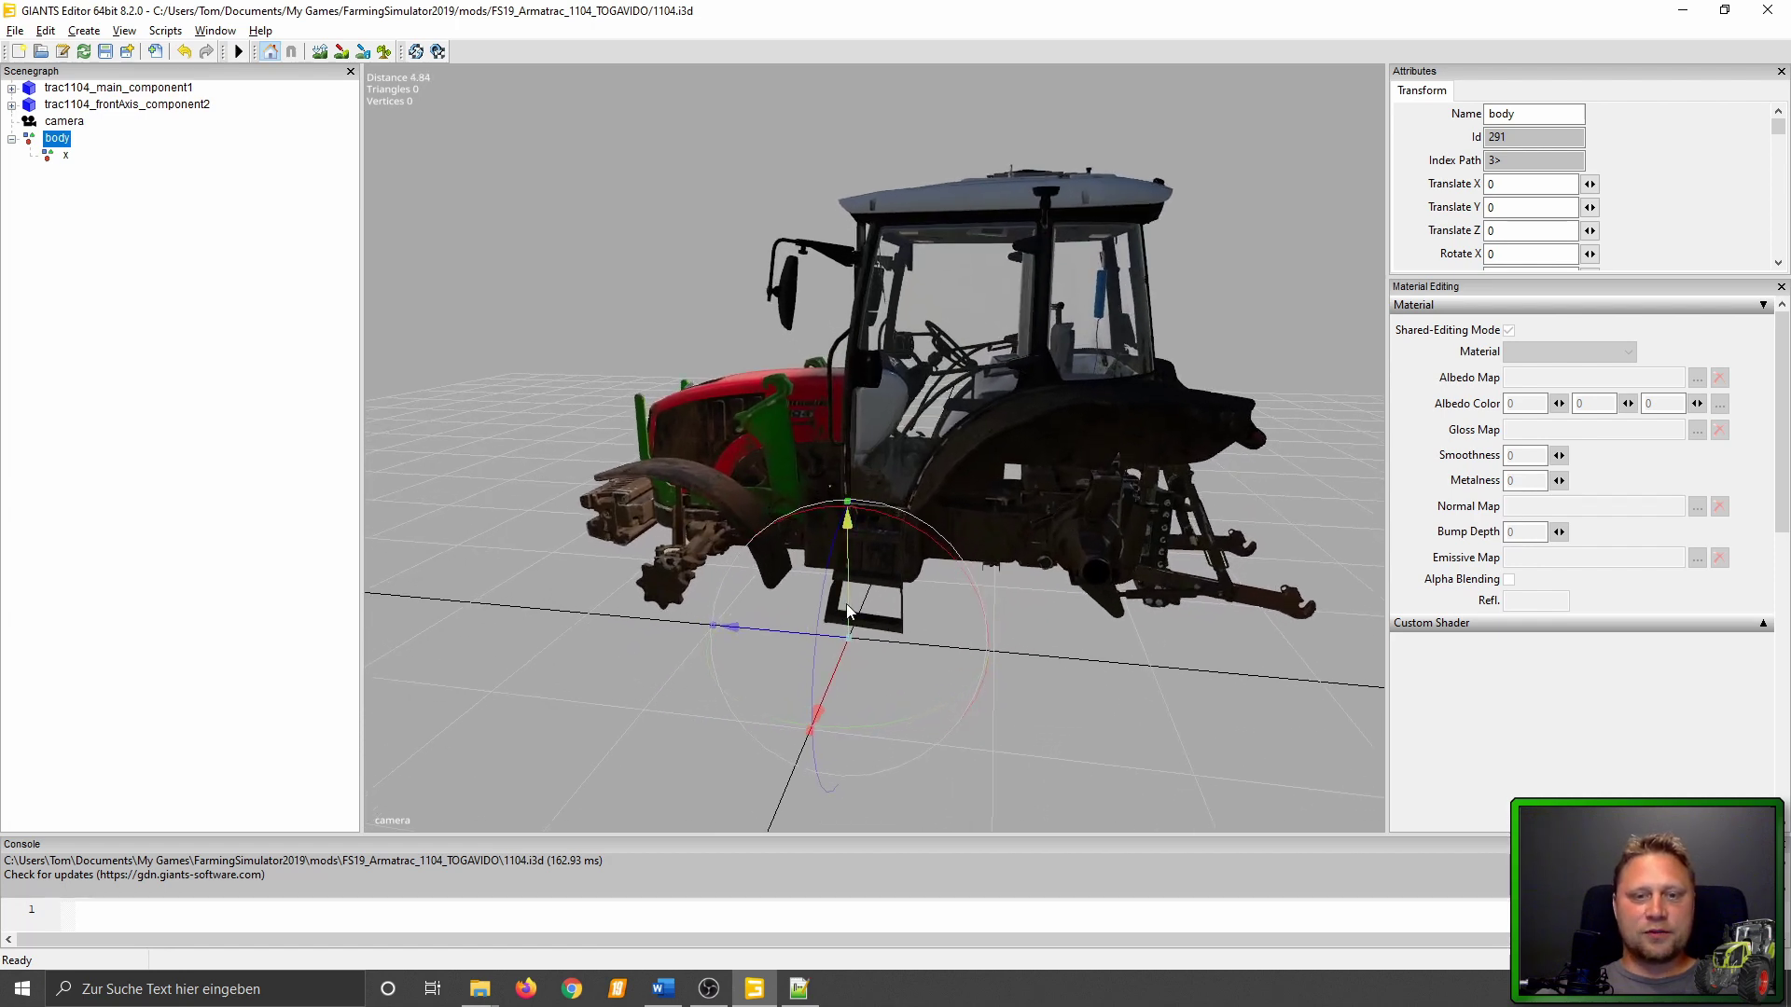
{"action": "left_click_drag", "start_coordinate": [850, 611], "coordinate": [893, 304]}
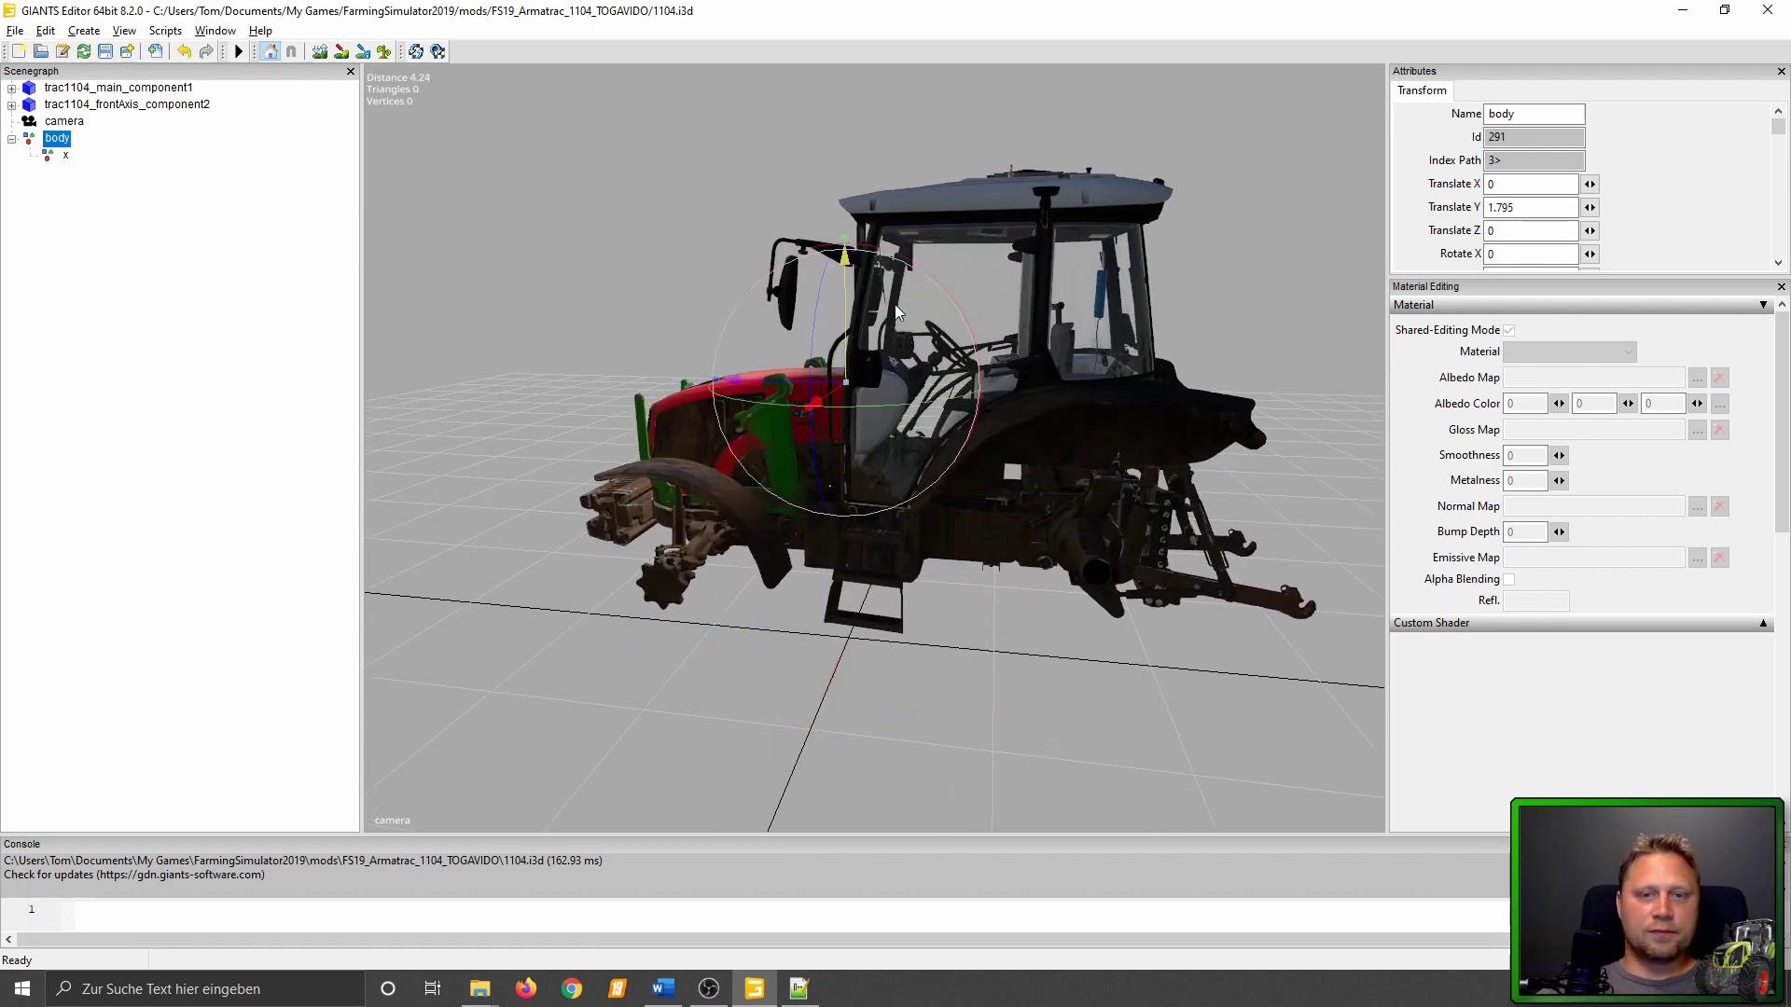
{"action": "left_click_drag", "start_coordinate": [778, 384], "coordinate": [1004, 411]}
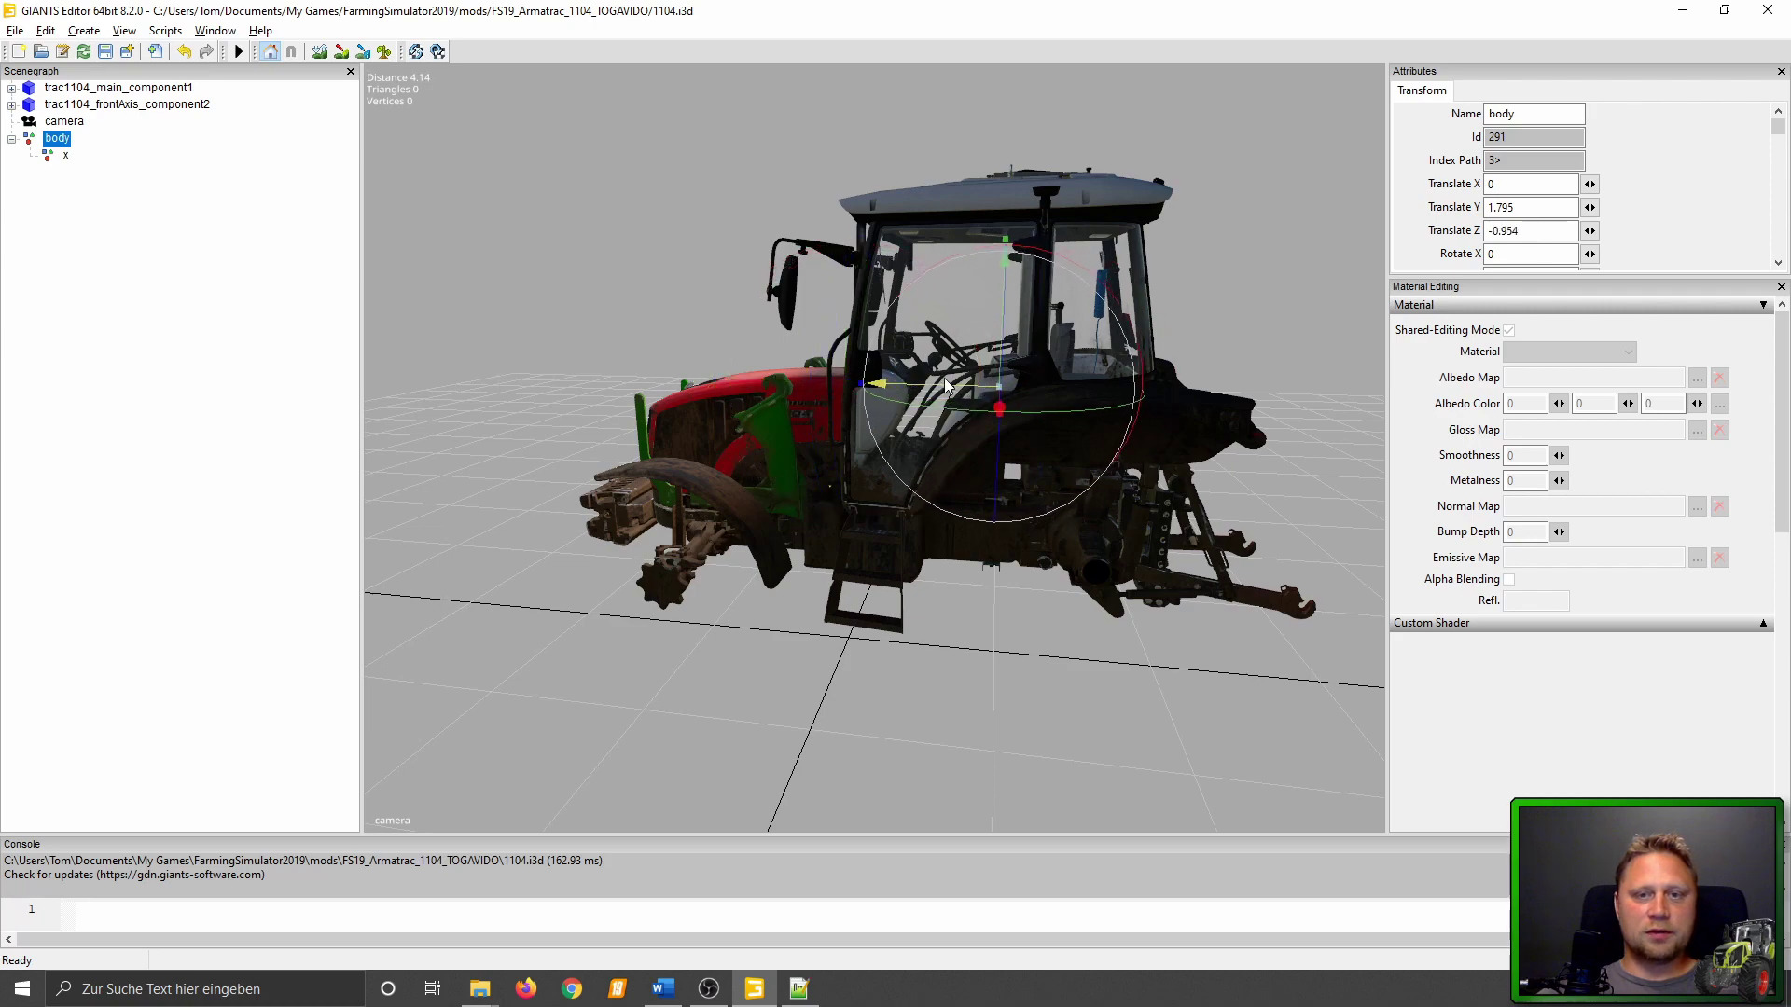
Shift body along X and Z beside the driver's seat, near 0.333, 1.745, -0.854.
{"action": "middle_click_drag", "start_coordinate": [1005, 411], "coordinate": [730, 633]}
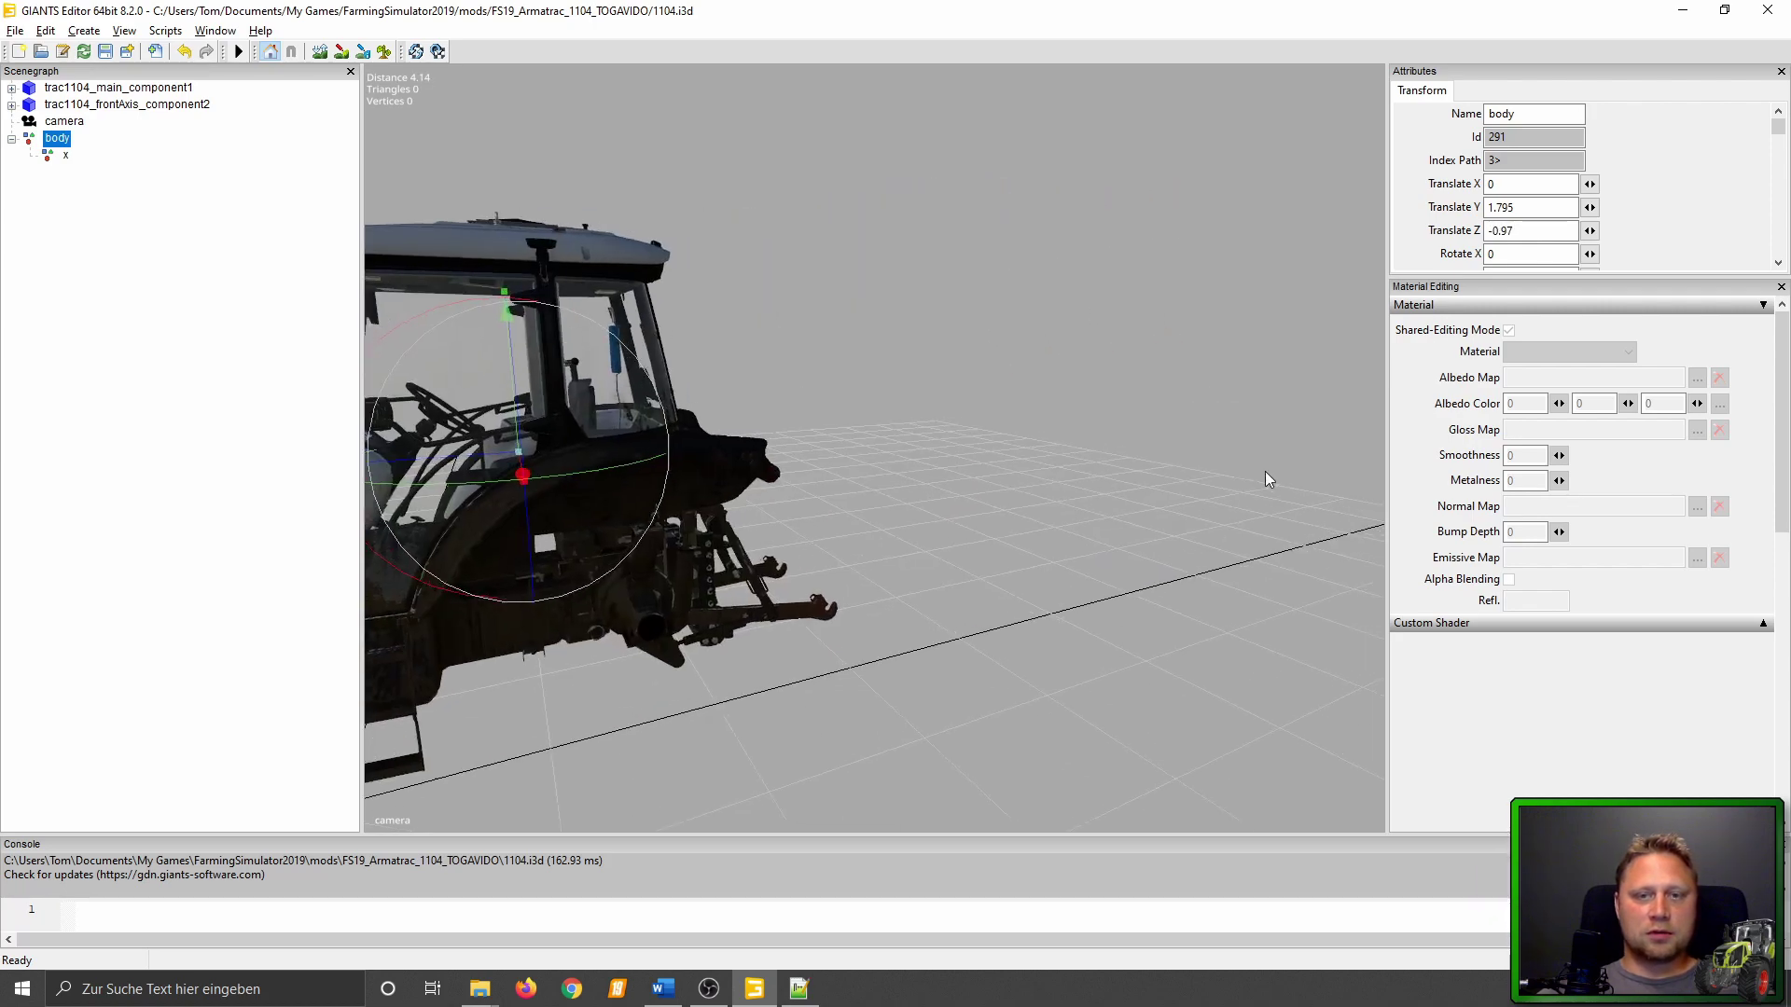
{"action": "scroll", "coordinate": [1215, 428], "scroll_direction": "up", "scroll_amount": 5}
{"action": "middle_click_drag", "start_coordinate": [1215, 428], "coordinate": [978, 520]}
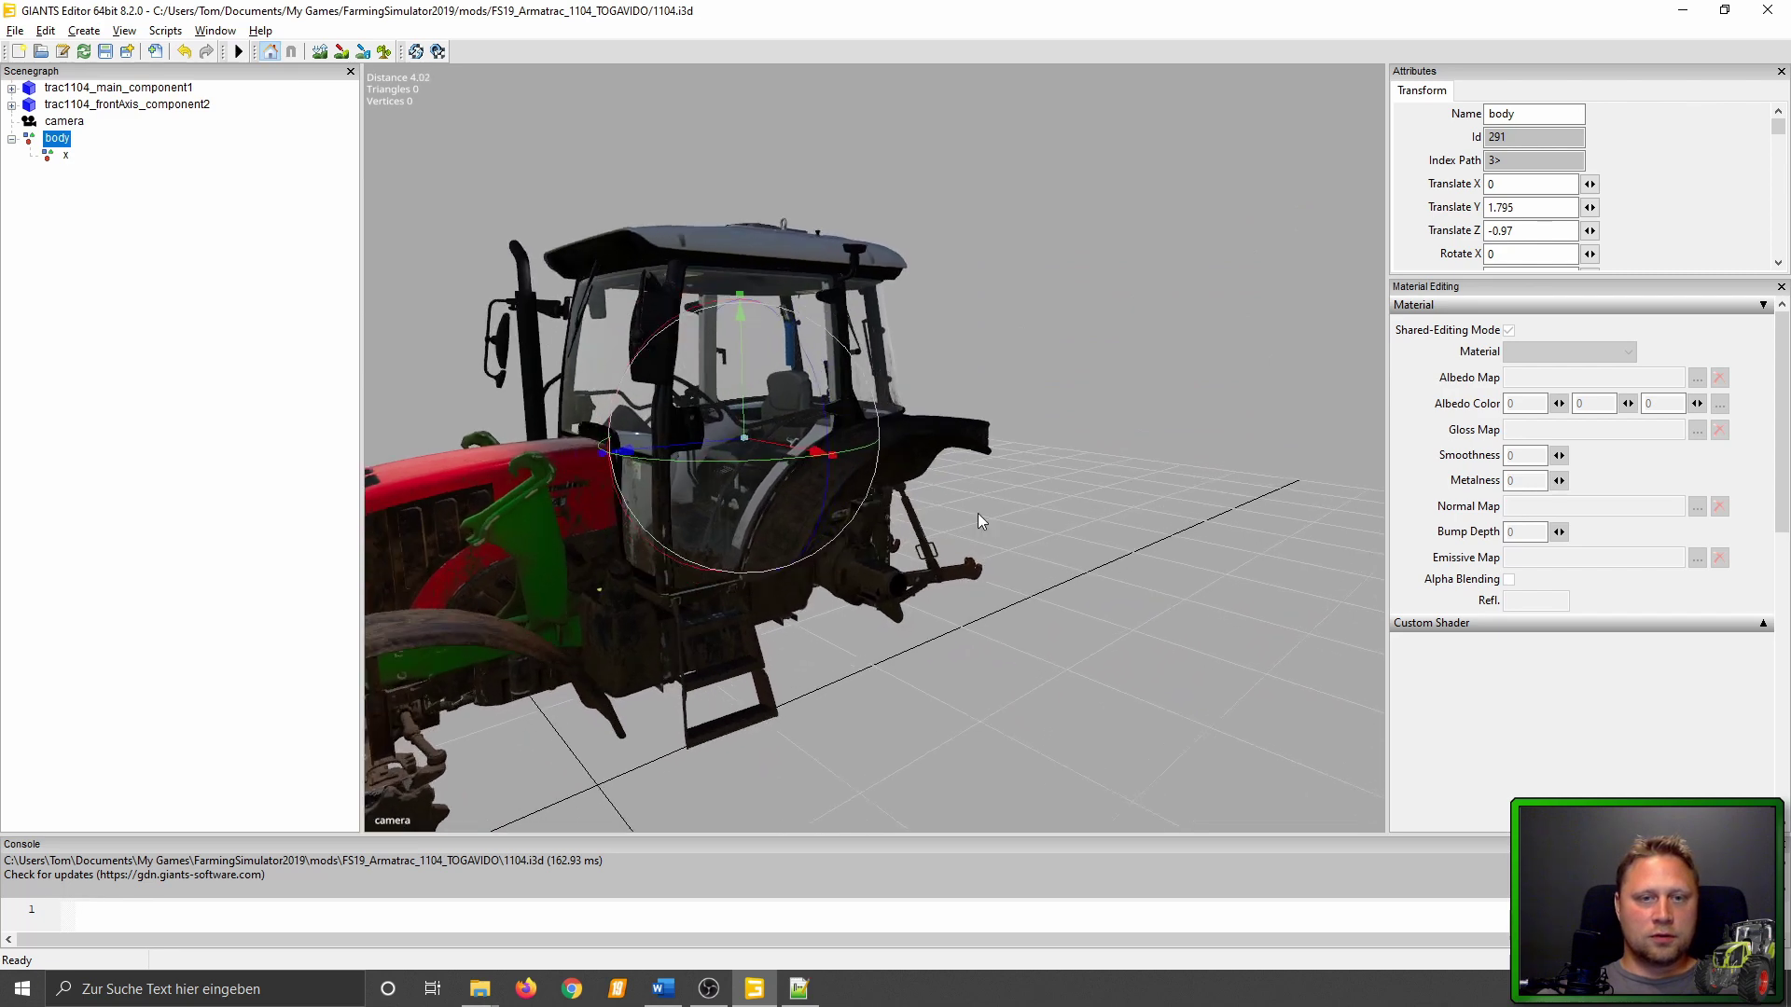
{"action": "scroll", "coordinate": [980, 475], "scroll_direction": "up", "scroll_amount": 4}
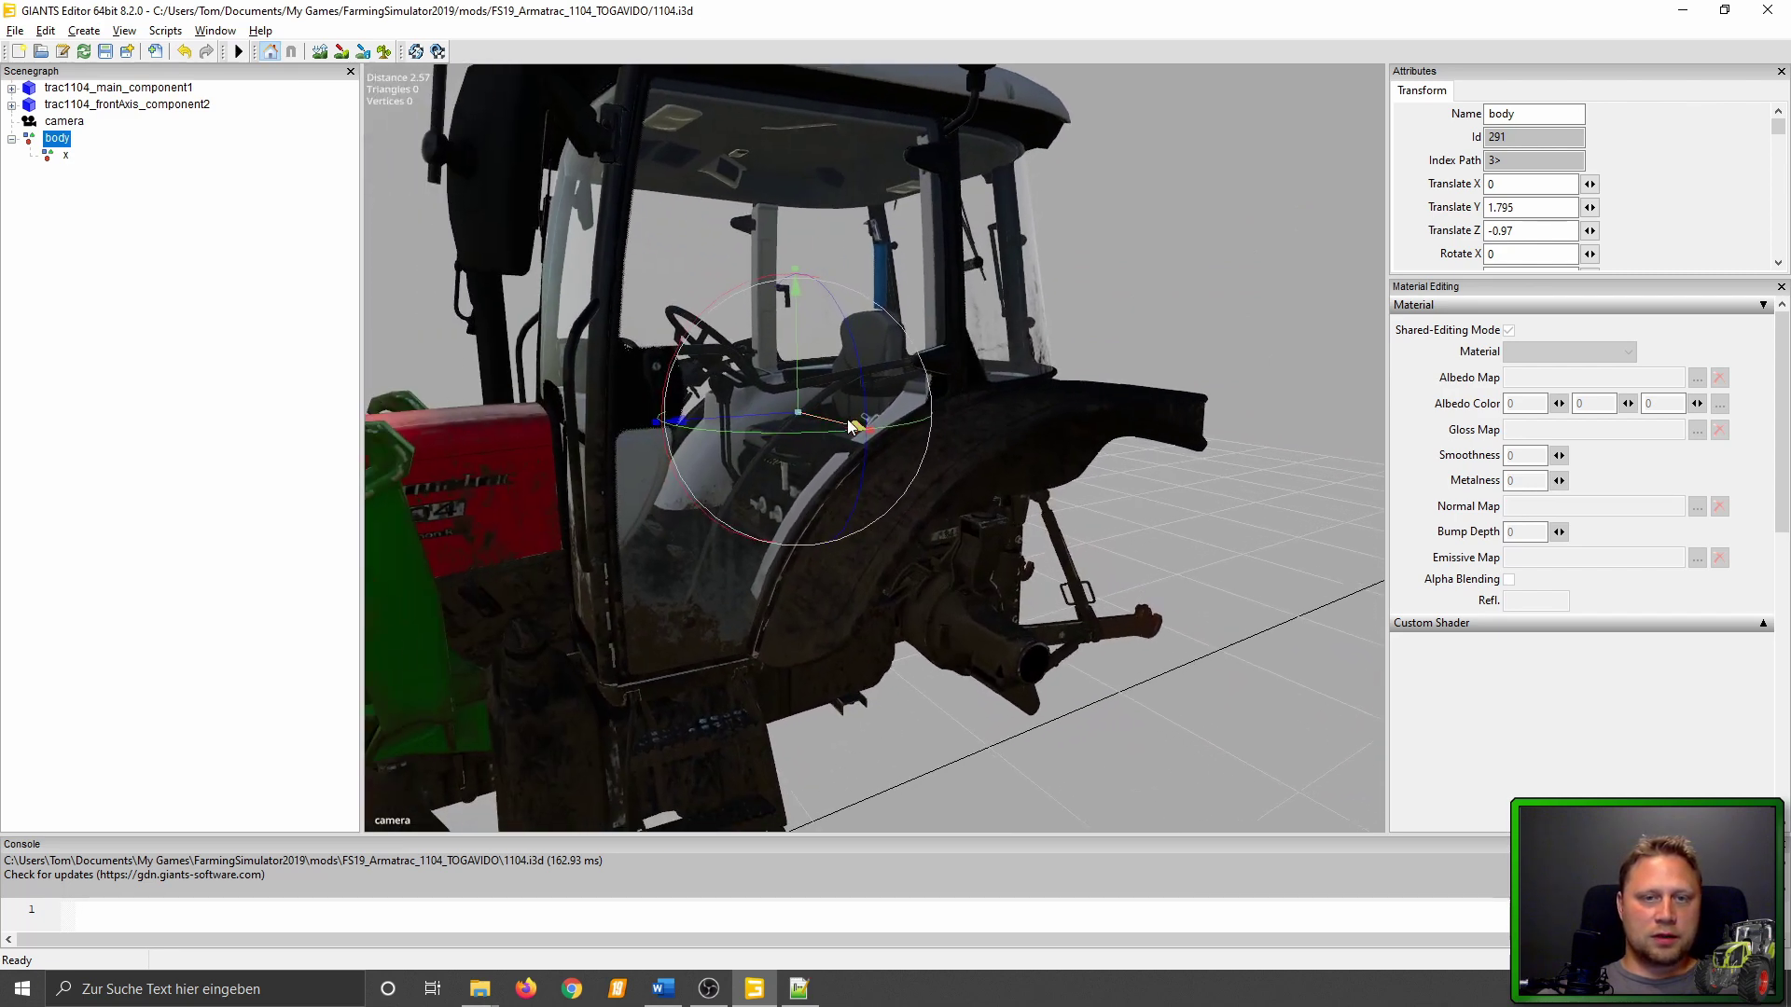
{"action": "left_click_drag", "start_coordinate": [830, 427], "coordinate": [920, 478]}
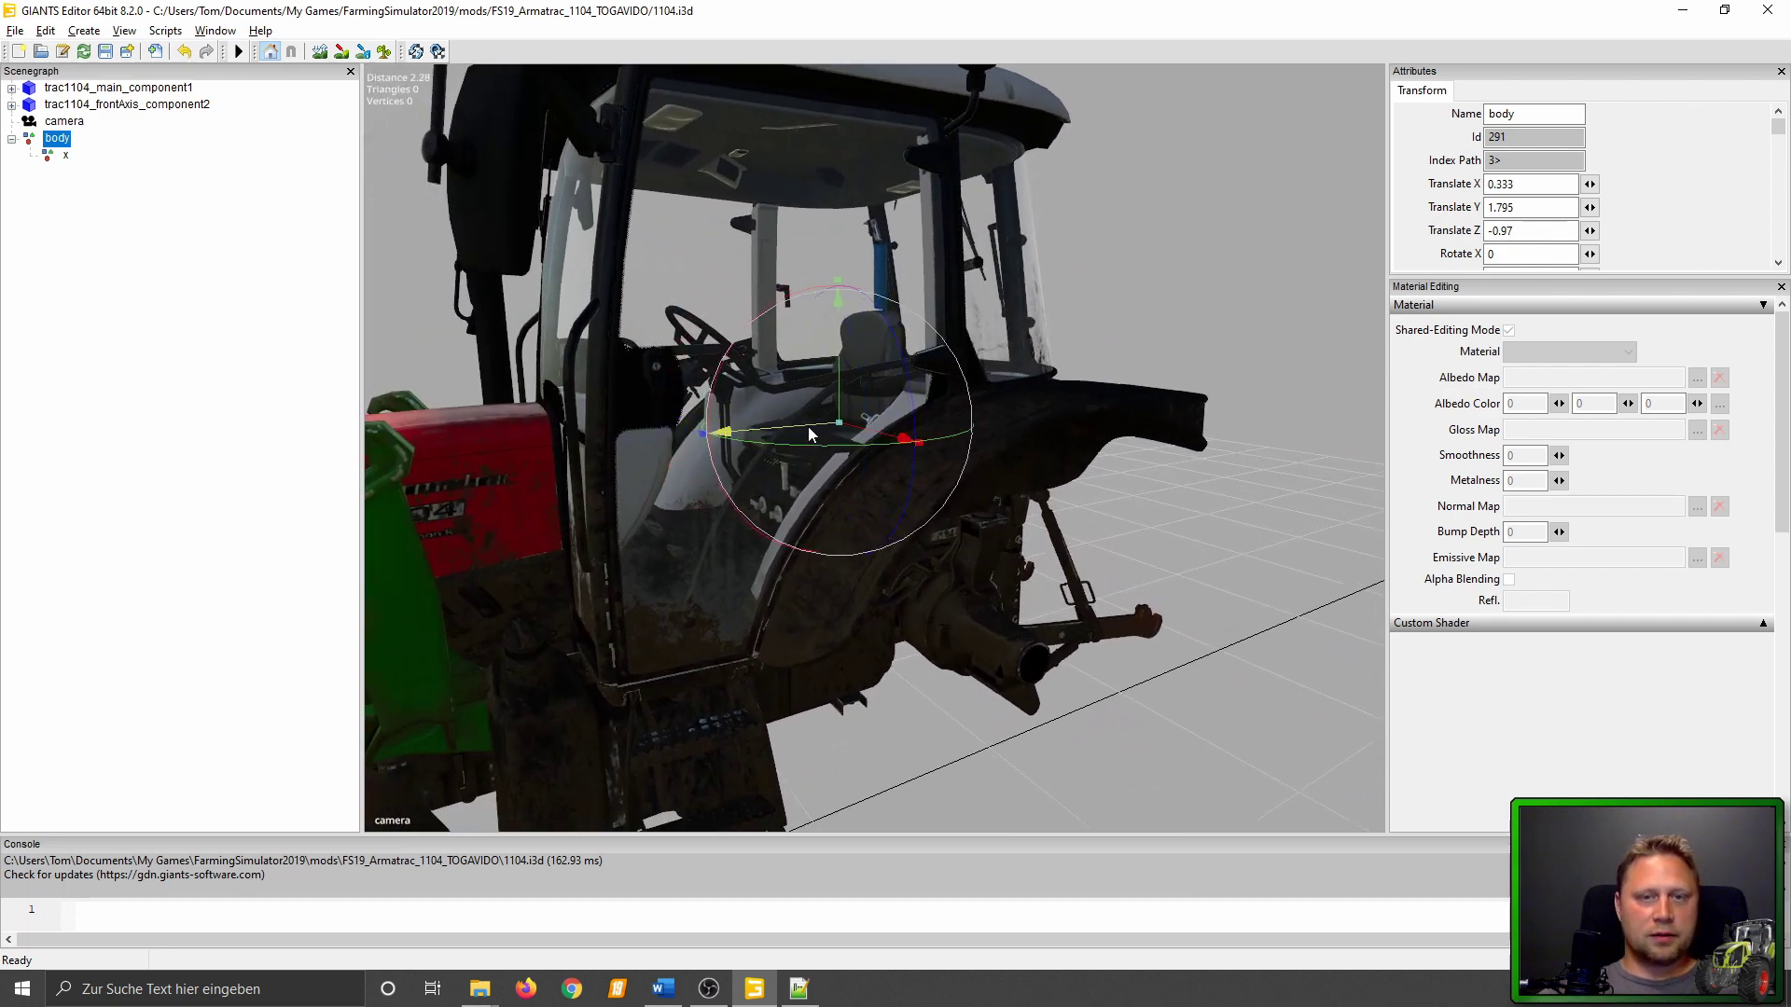
{"action": "mouse_move", "coordinate": [807, 433]}
{"action": "left_mouse_down"}
{"action": "mouse_move", "coordinate": [763, 435]}
{"action": "mouse_move", "coordinate": [804, 396]}
{"action": "left_mouse_up"}
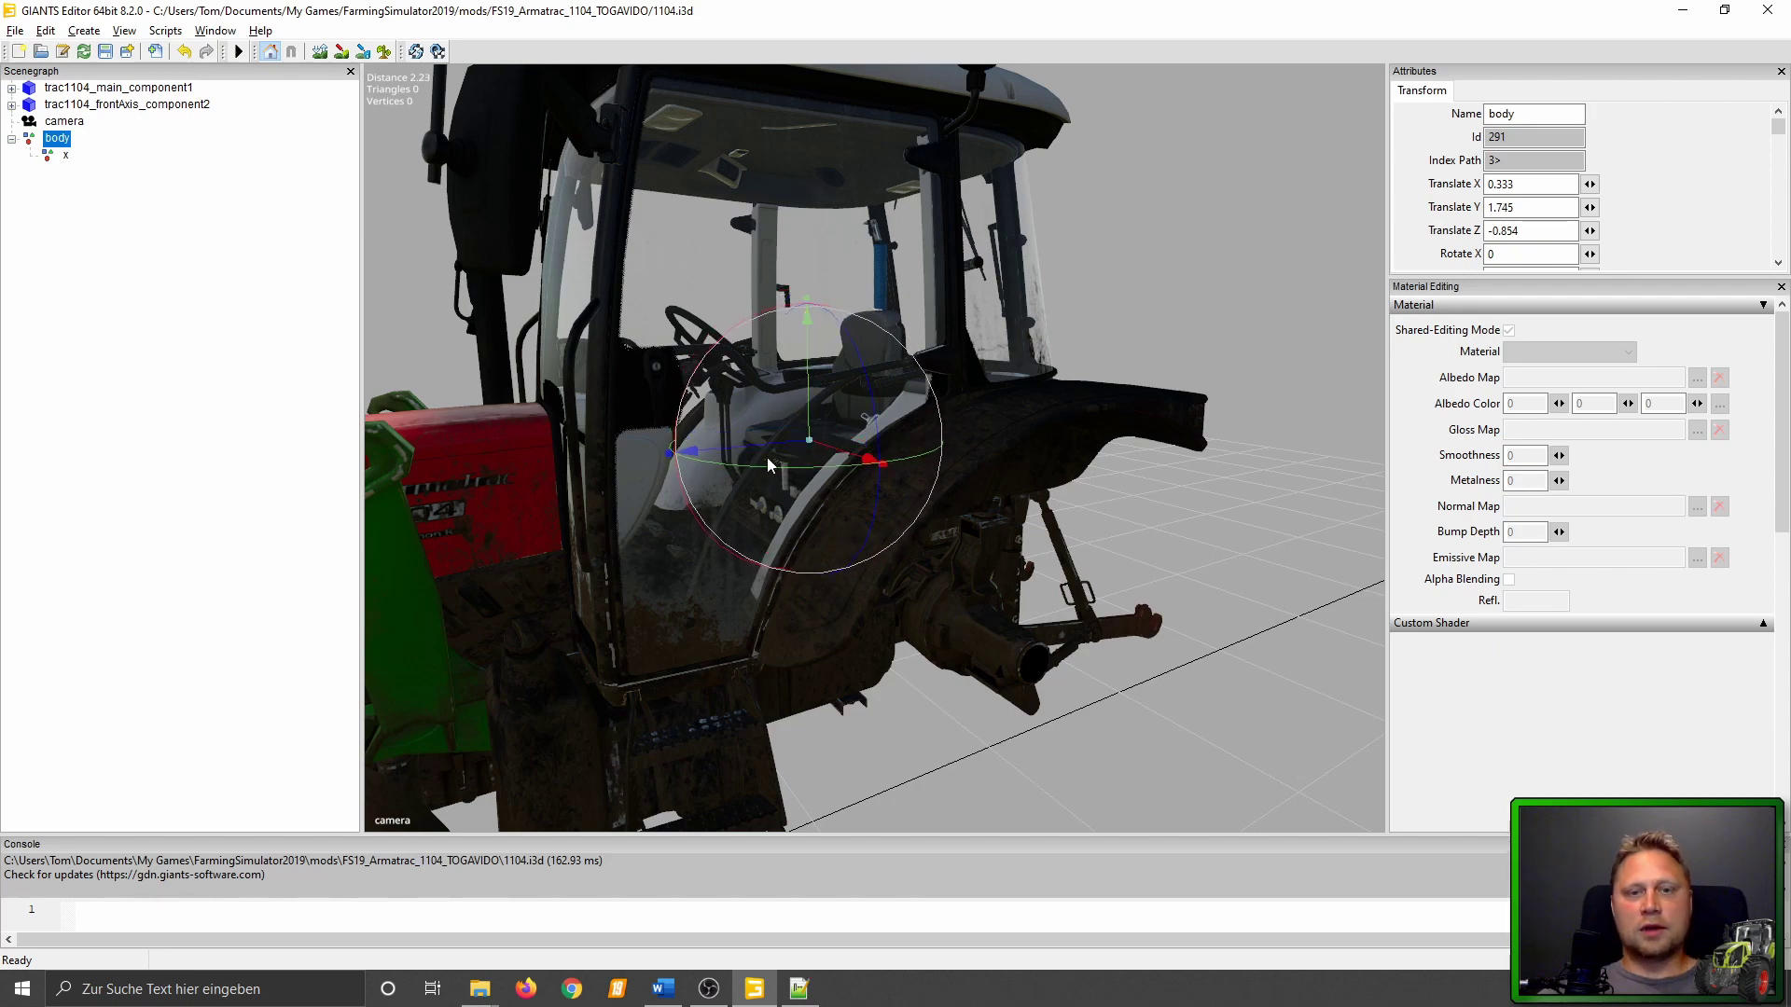
{"action": "mouse_move", "coordinate": [729, 696]}
{"action": "left_mouse_down", "text": "alt"}
{"action": "mouse_move", "coordinate": [1048, 690]}
{"action": "mouse_move", "coordinate": [1113, 535]}
{"action": "mouse_move", "coordinate": [948, 347]}
{"action": "left_mouse_up", "text": "alt"}
{"action": "scroll", "coordinate": [1053, 703], "scroll_direction": "up", "scroll_amount": 2}
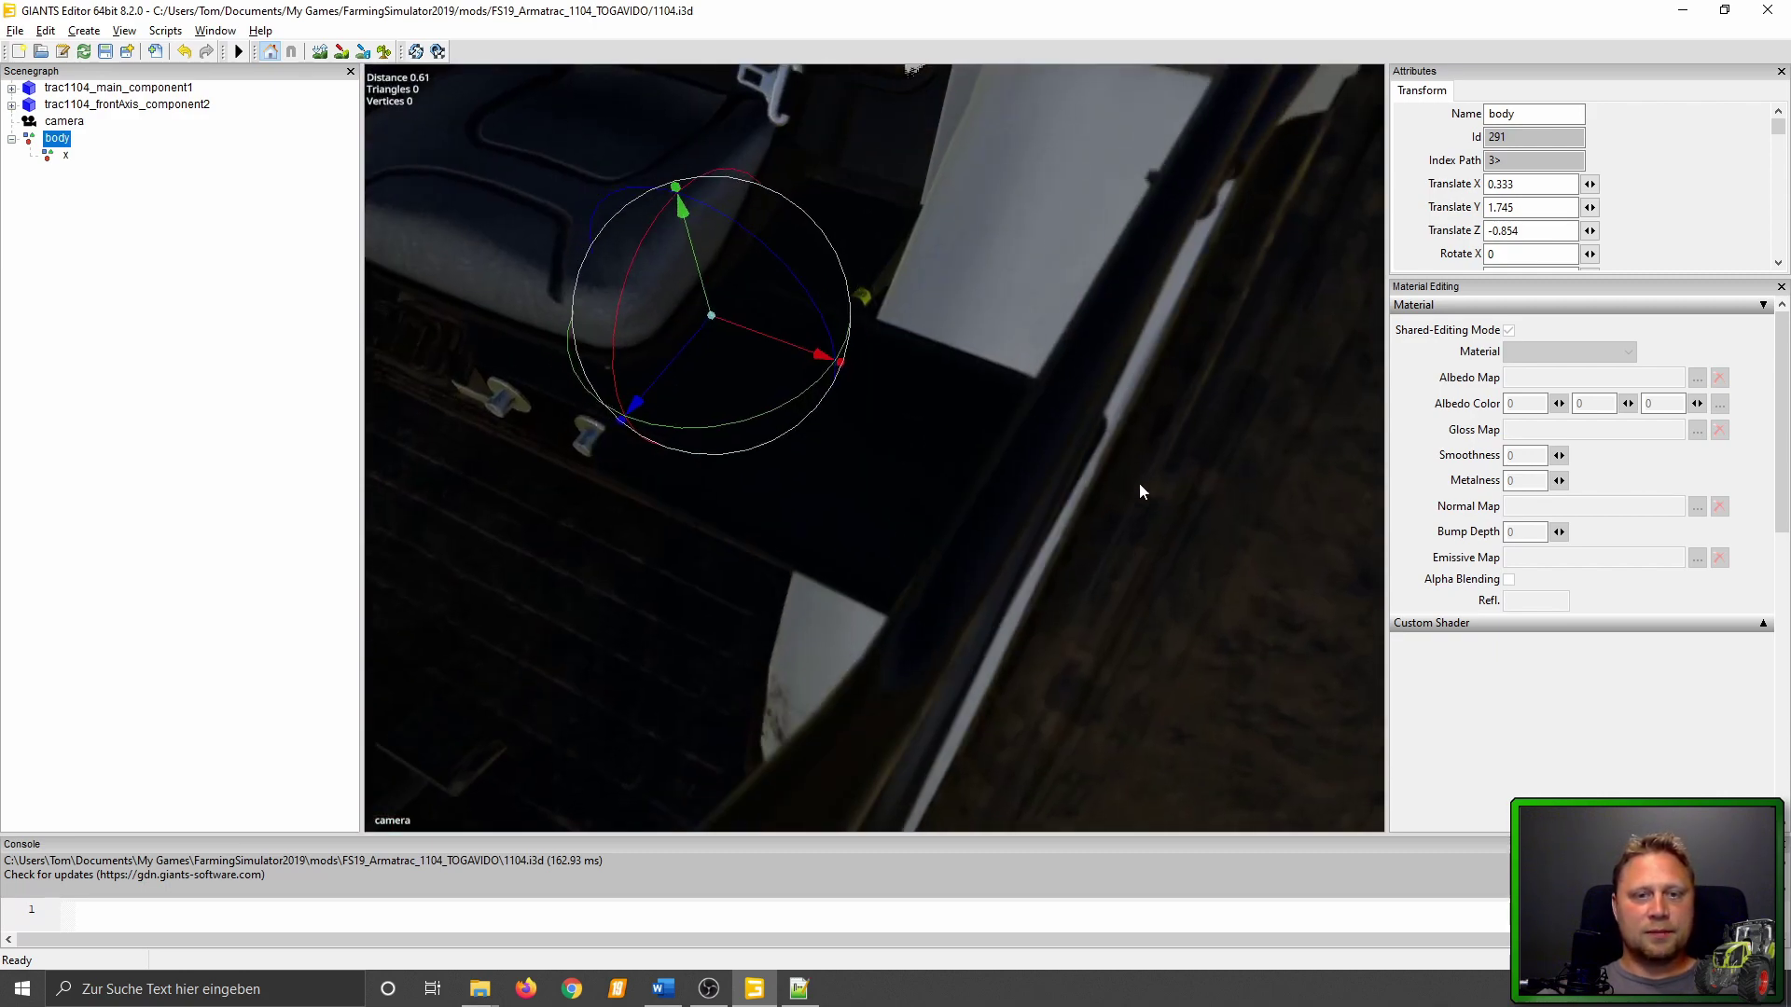
{"action": "scroll", "coordinate": [949, 347], "scroll_direction": "down", "scroll_amount": 5}
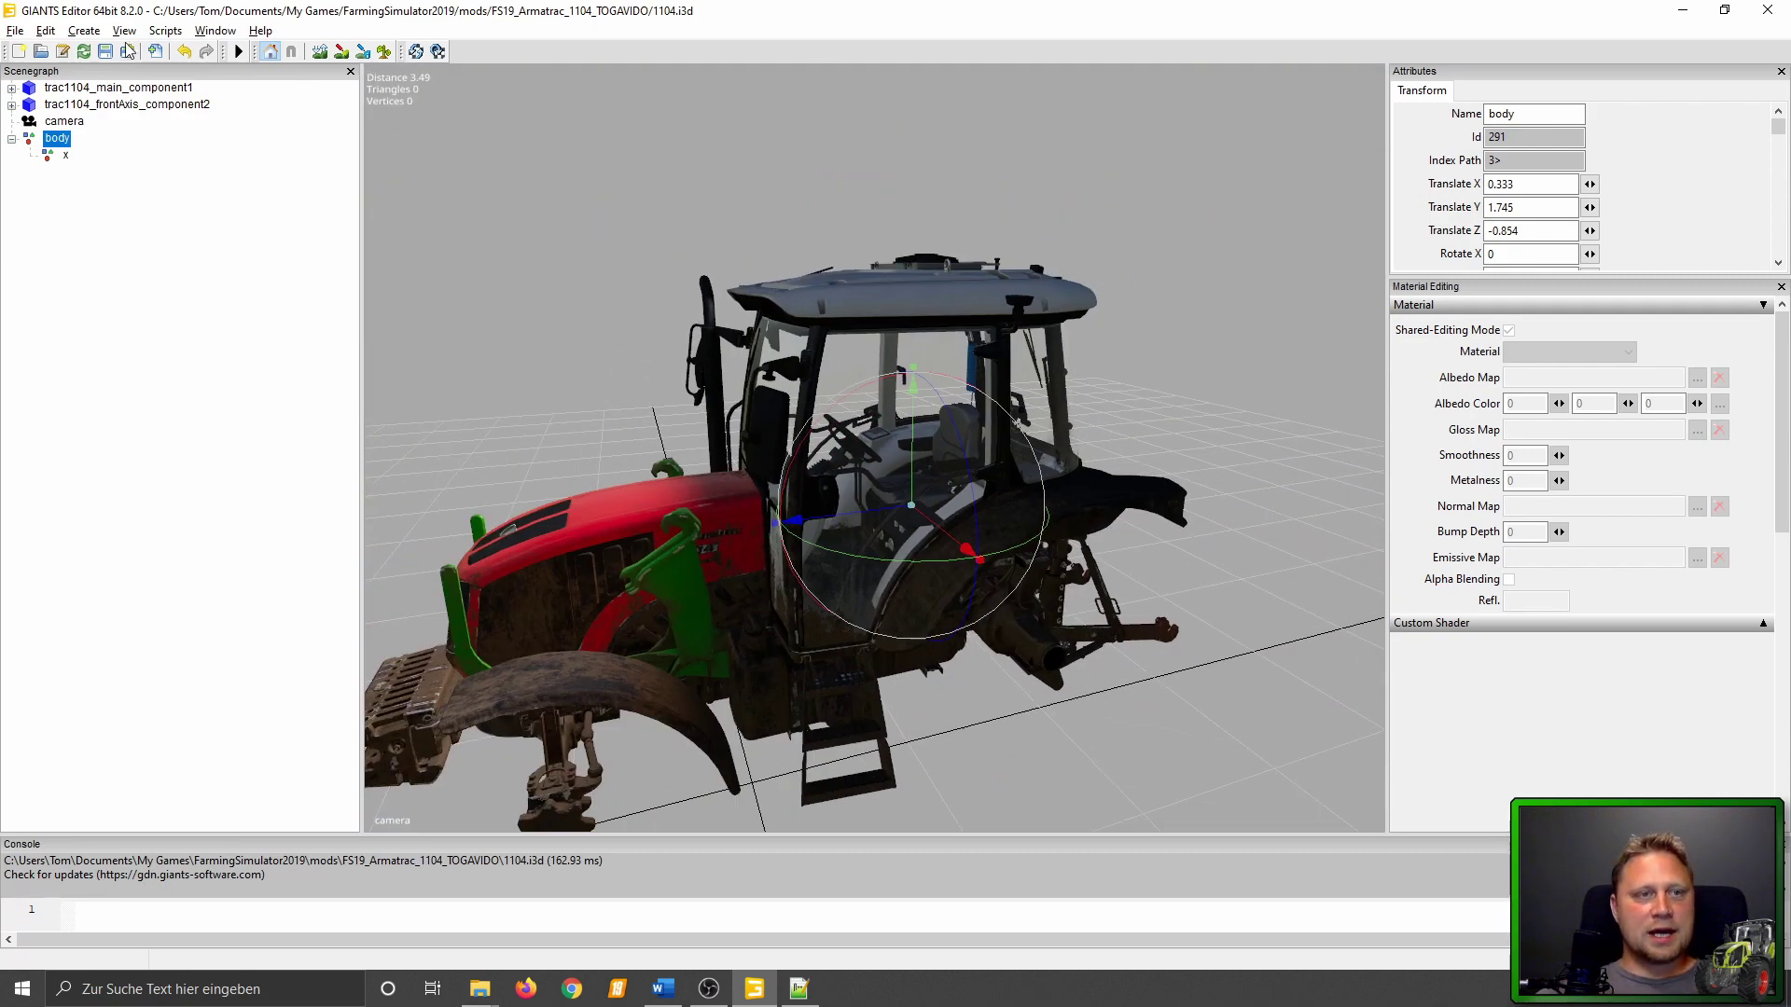
{"action": "left_click", "coordinate": [83, 30]}
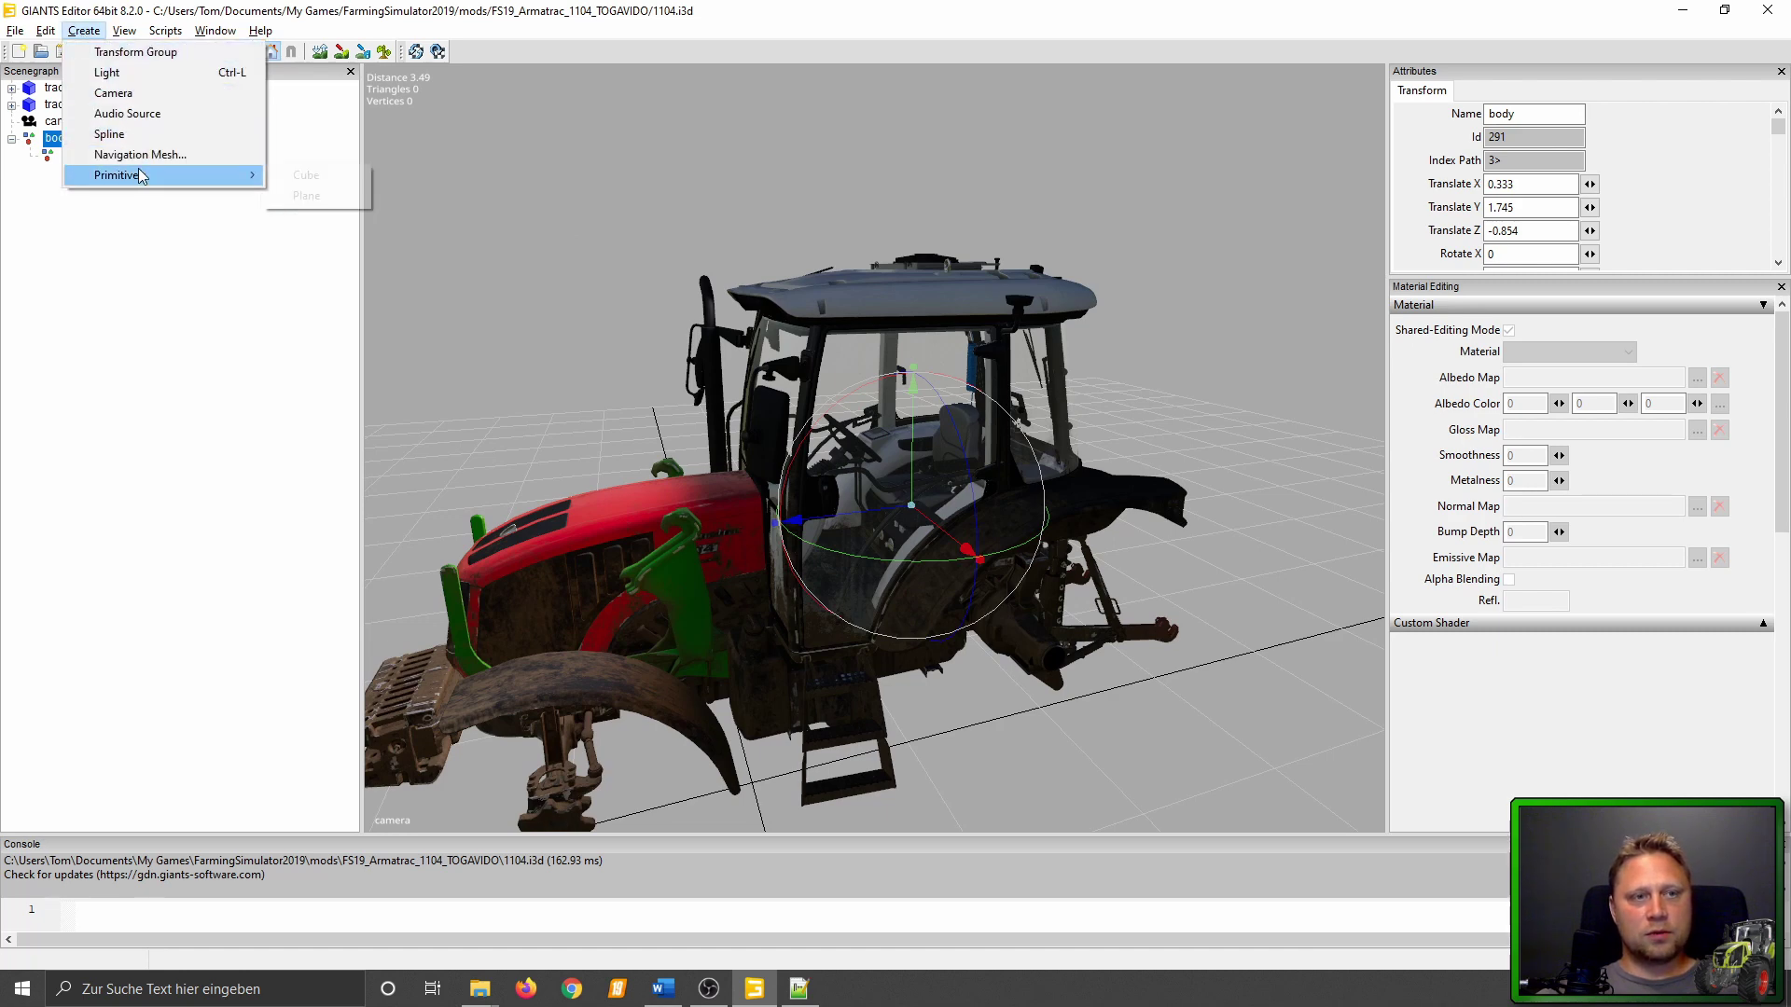
Add a cube primitive from Create > Primitives to the scene.
{"action": "mouse_move", "coordinate": [138, 172]}
{"action": "left_click", "coordinate": [289, 176]}
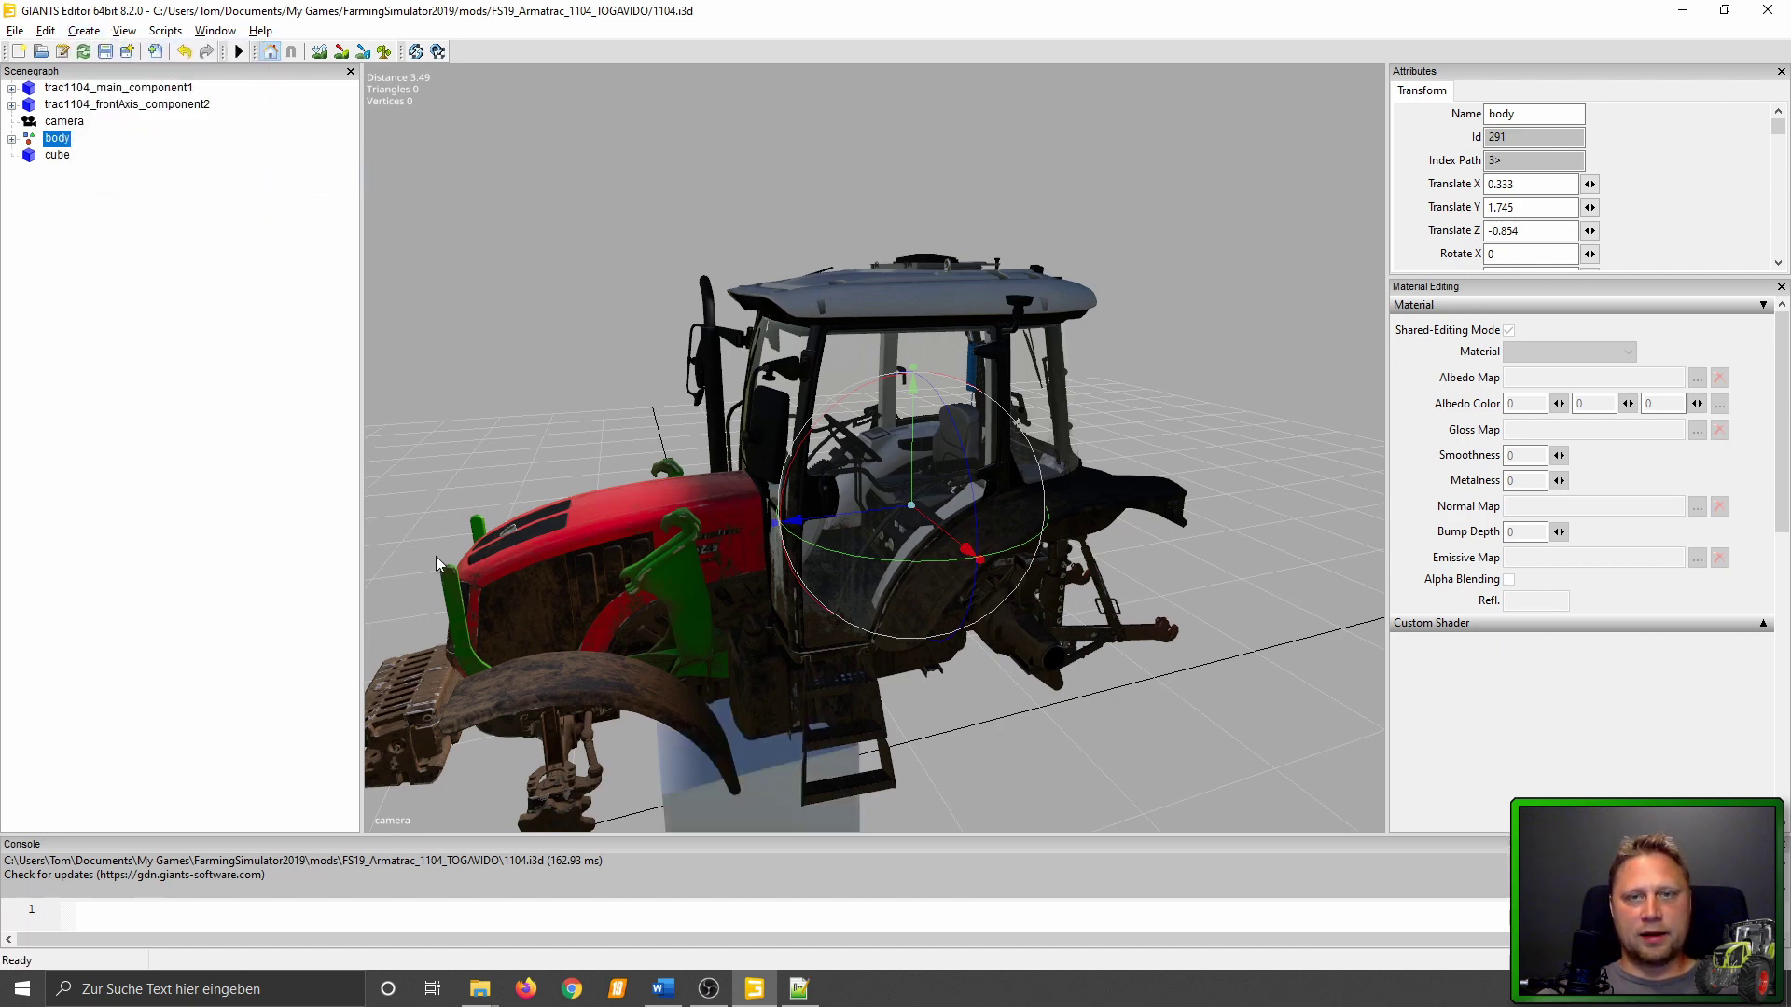
{"action": "left_click", "coordinate": [57, 155]}
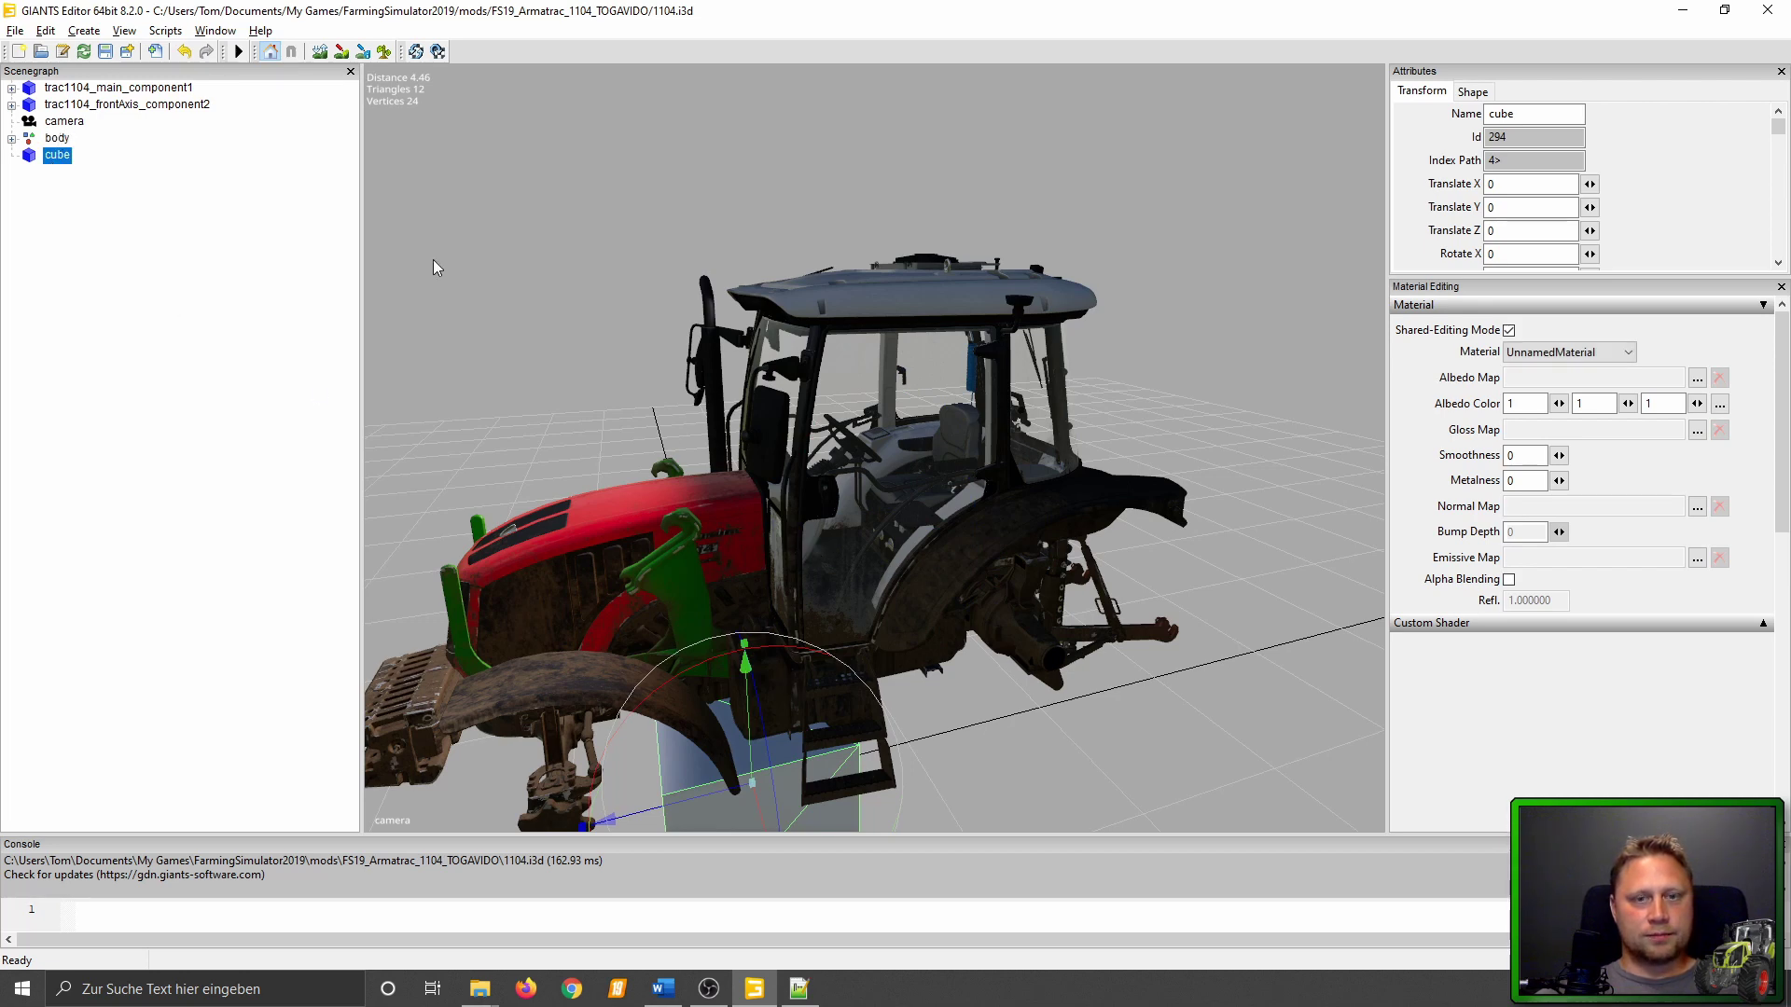
Reset the body node's translate values to 0, 0, 0.
{"action": "left_click", "coordinate": [57, 138]}
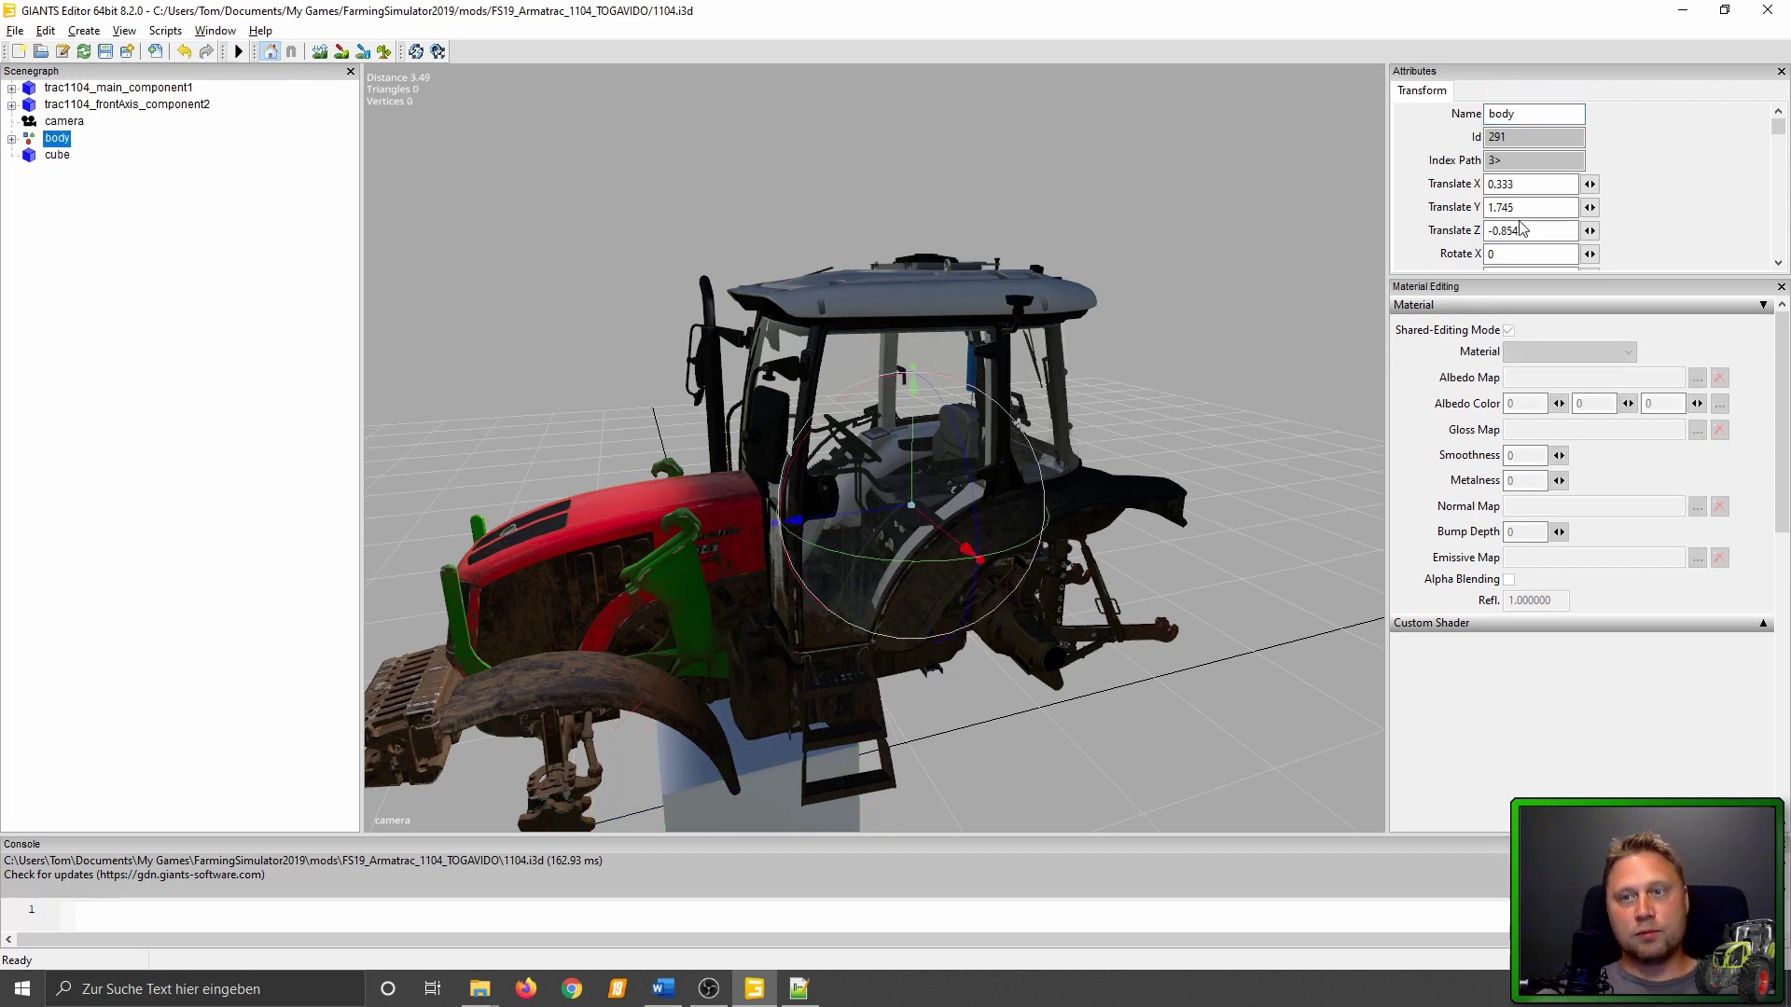
{"action": "double_click", "coordinate": [1511, 184]}
{"action": "type", "text": "0"}
{"action": "key", "text": "Return"}
{"action": "left_click", "coordinate": [1530, 207]}
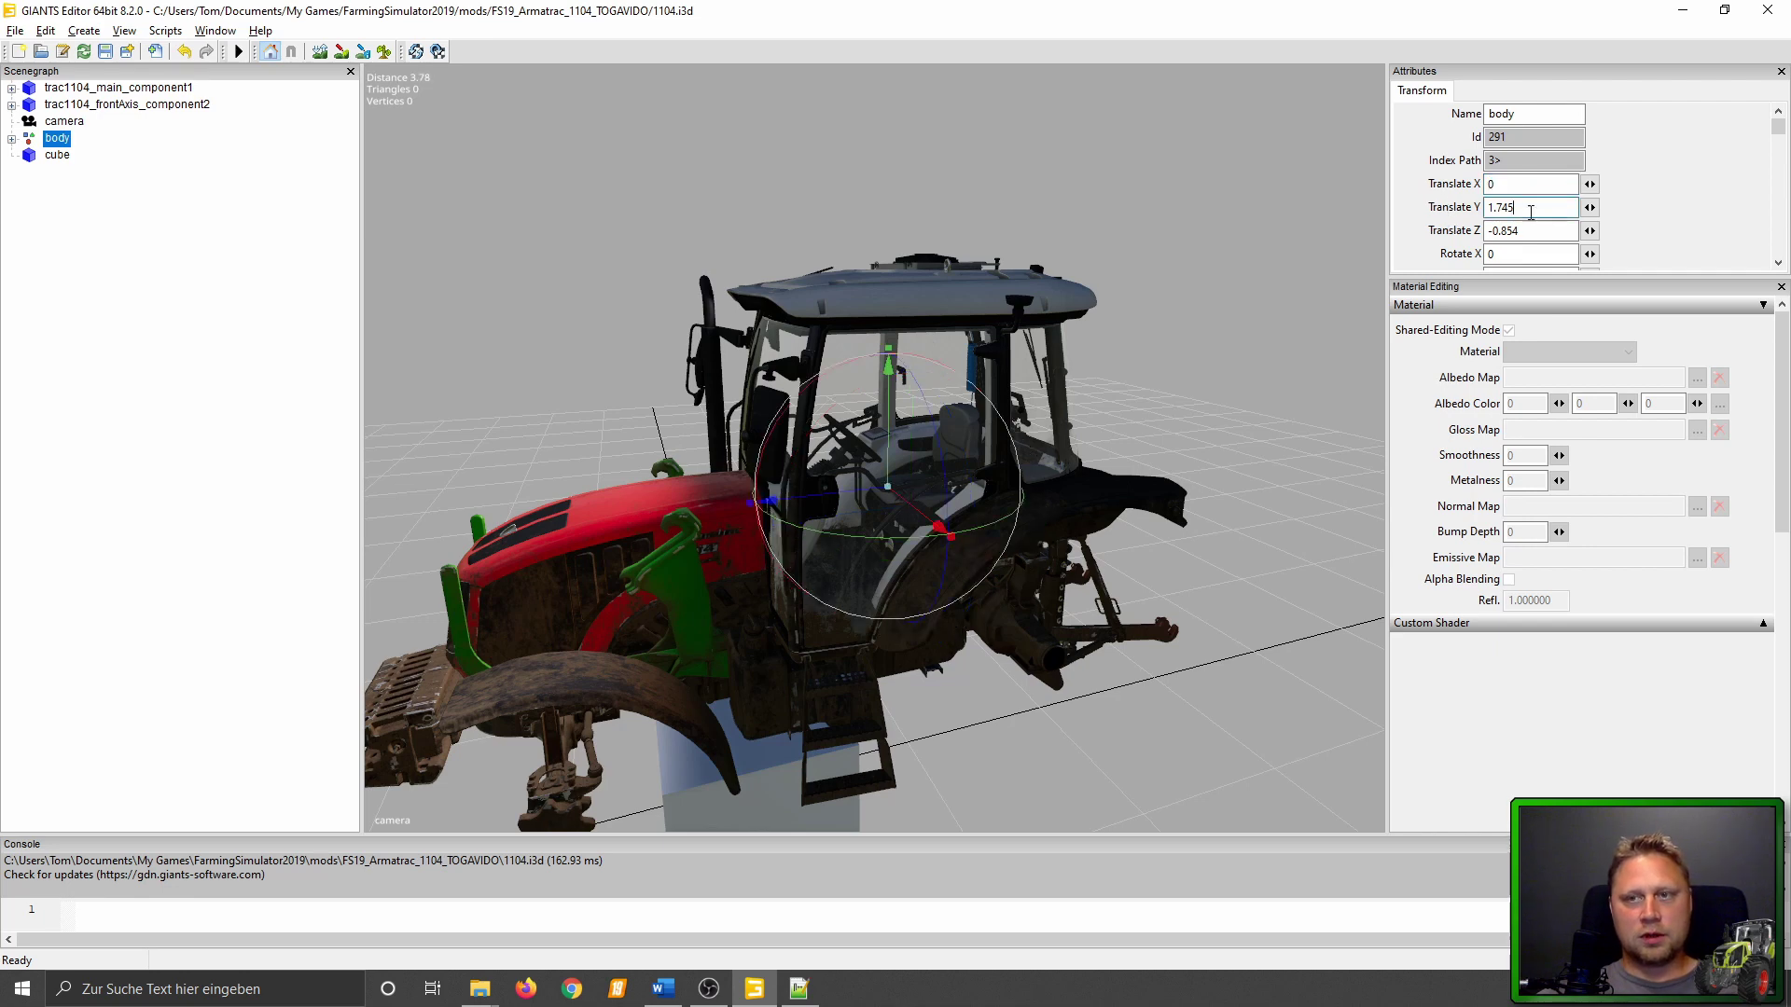
{"action": "double_click", "coordinate": [1511, 208]}
{"action": "type", "text": "0"}
{"action": "key", "text": "Return"}
{"action": "double_click", "coordinate": [1511, 230]}
{"action": "type", "text": "0"}
{"action": "key", "text": "Return"}
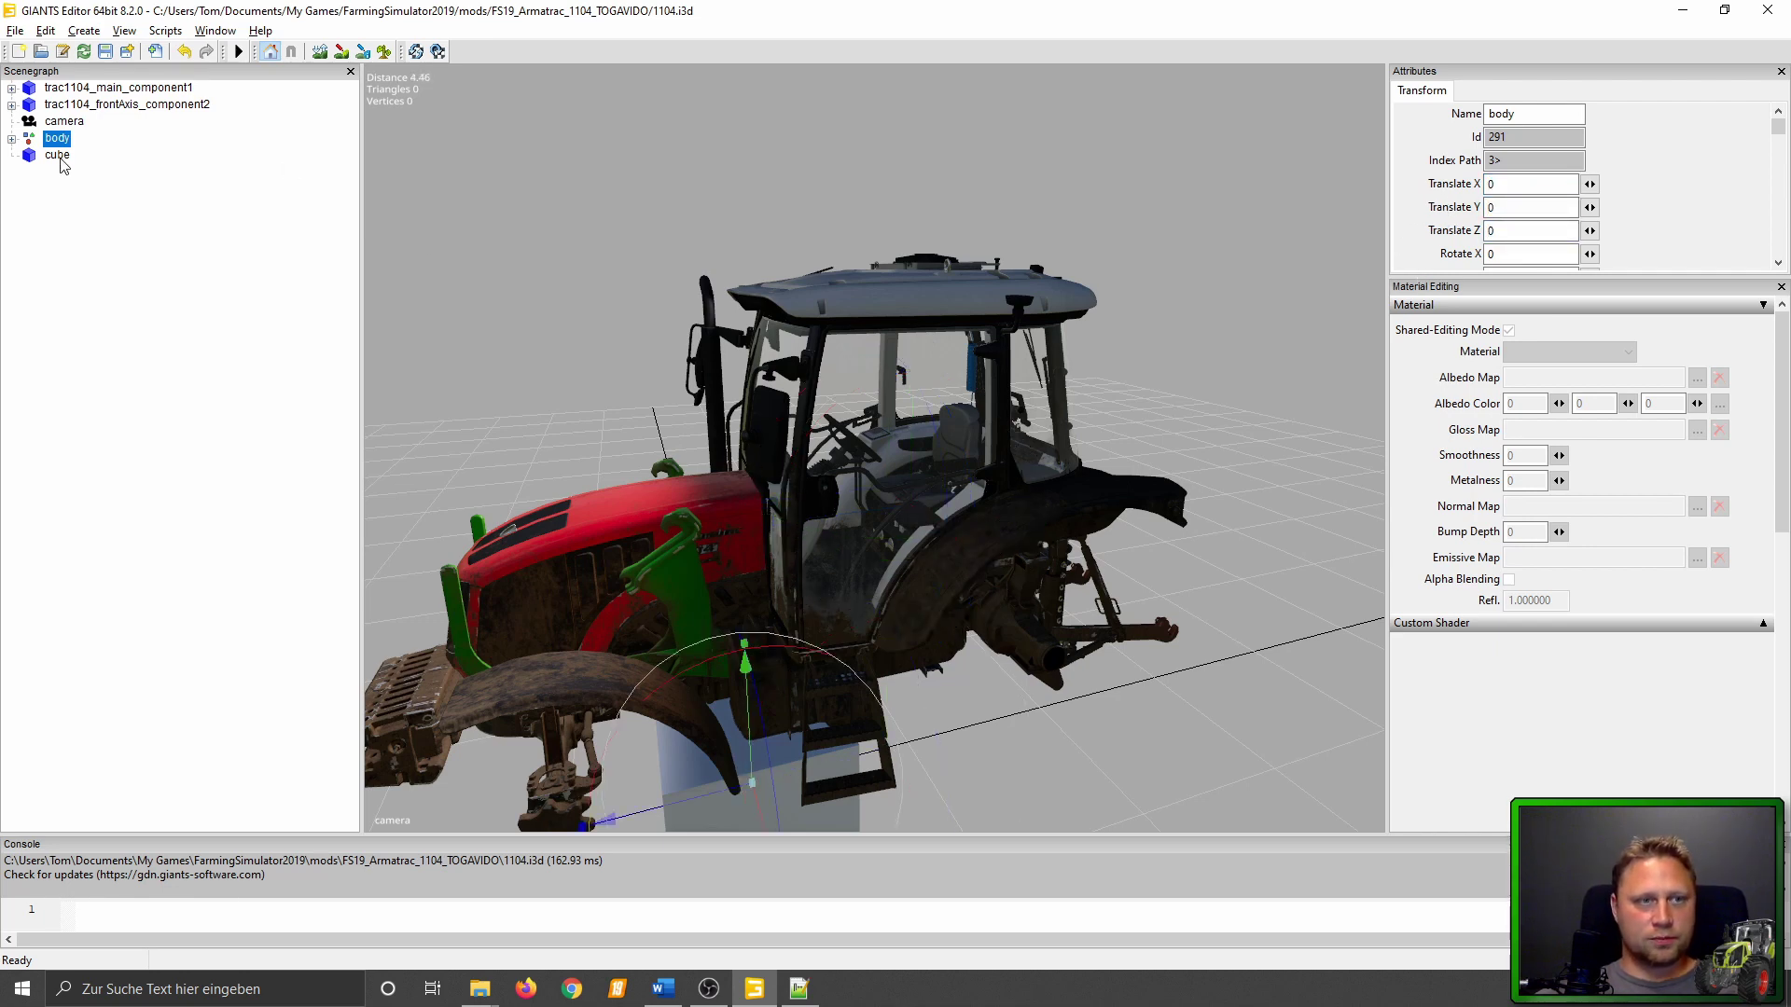
{"action": "left_click", "coordinate": [60, 159]}
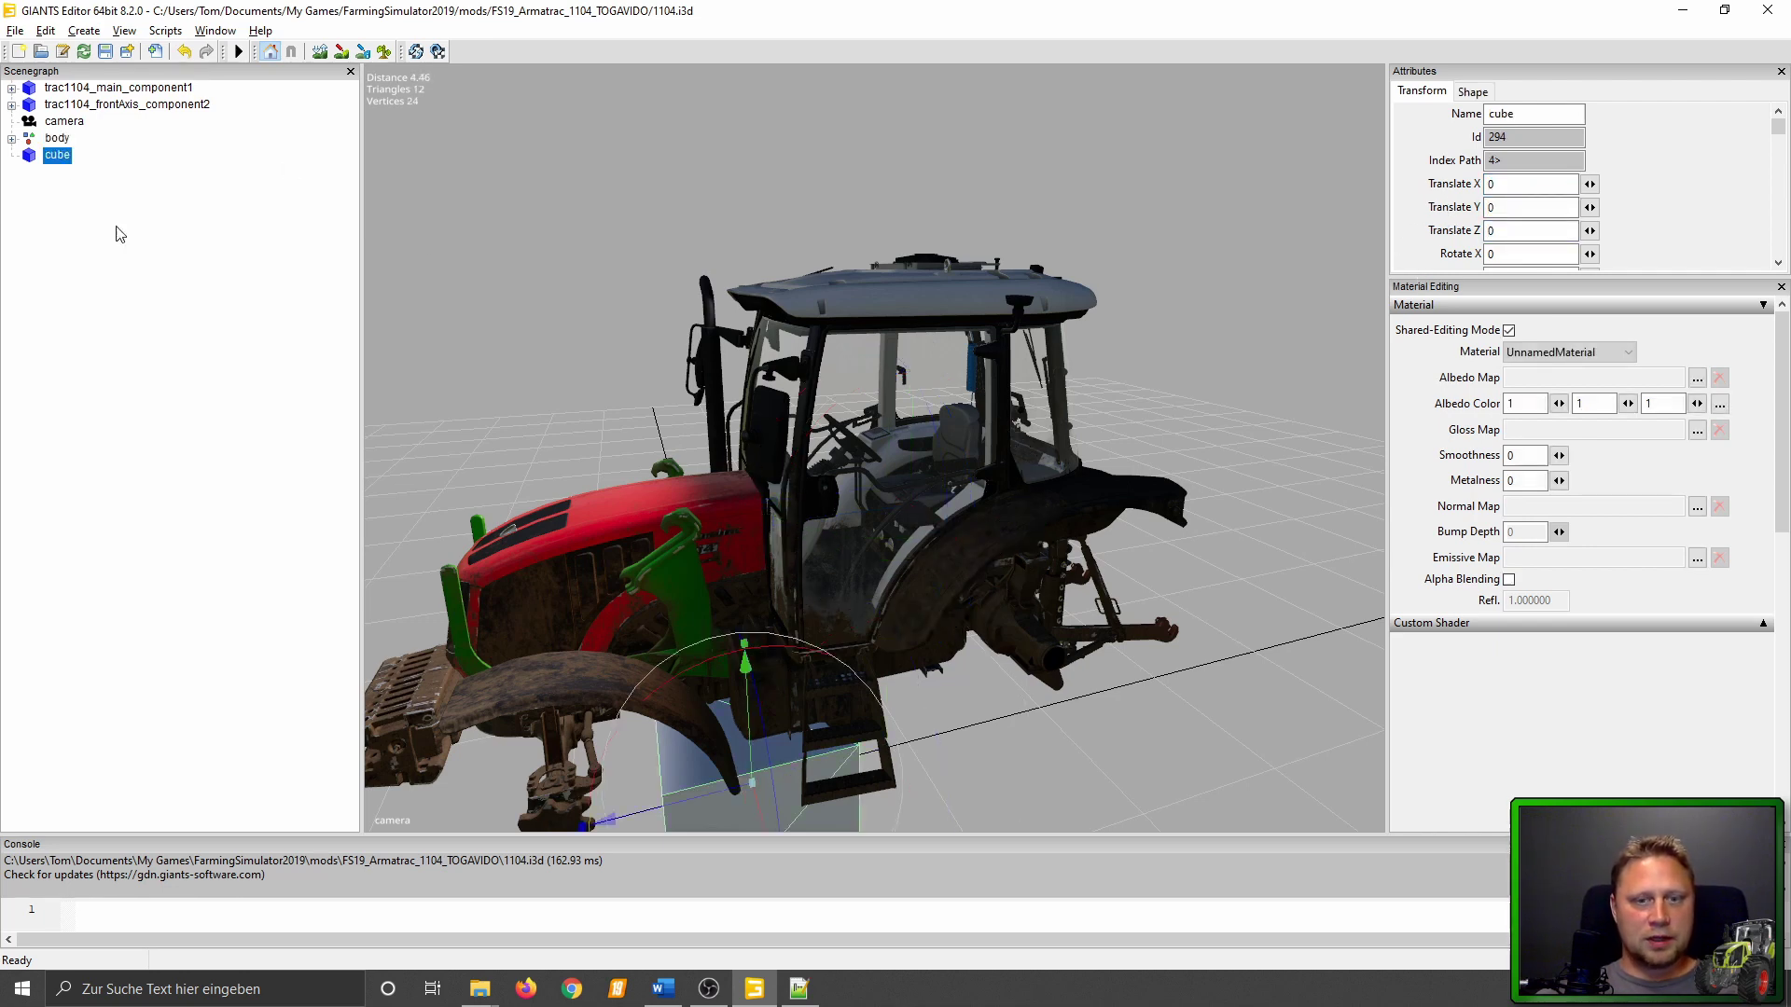
Make the cube a child of body, frame it, and scale it down small.
{"action": "left_click", "coordinate": [12, 139]}
{"action": "left_click_drag", "start_coordinate": [57, 142], "coordinate": [60, 149]}
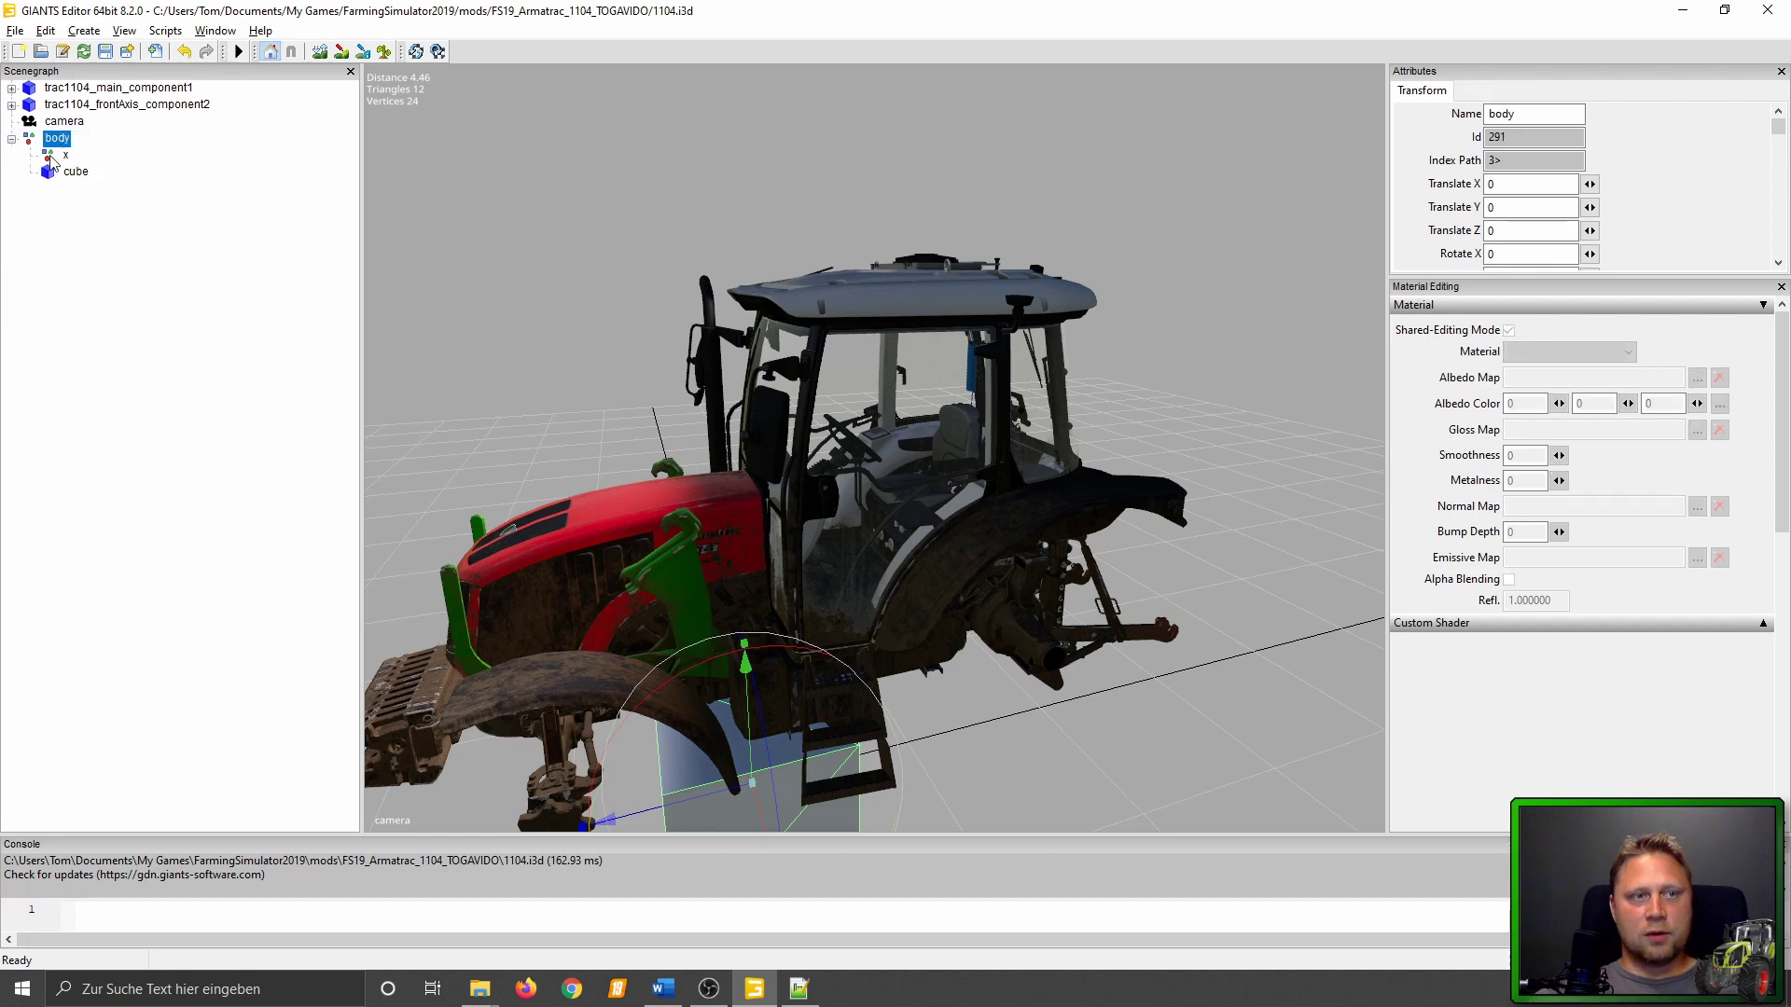
{"action": "left_click", "coordinate": [74, 173]}
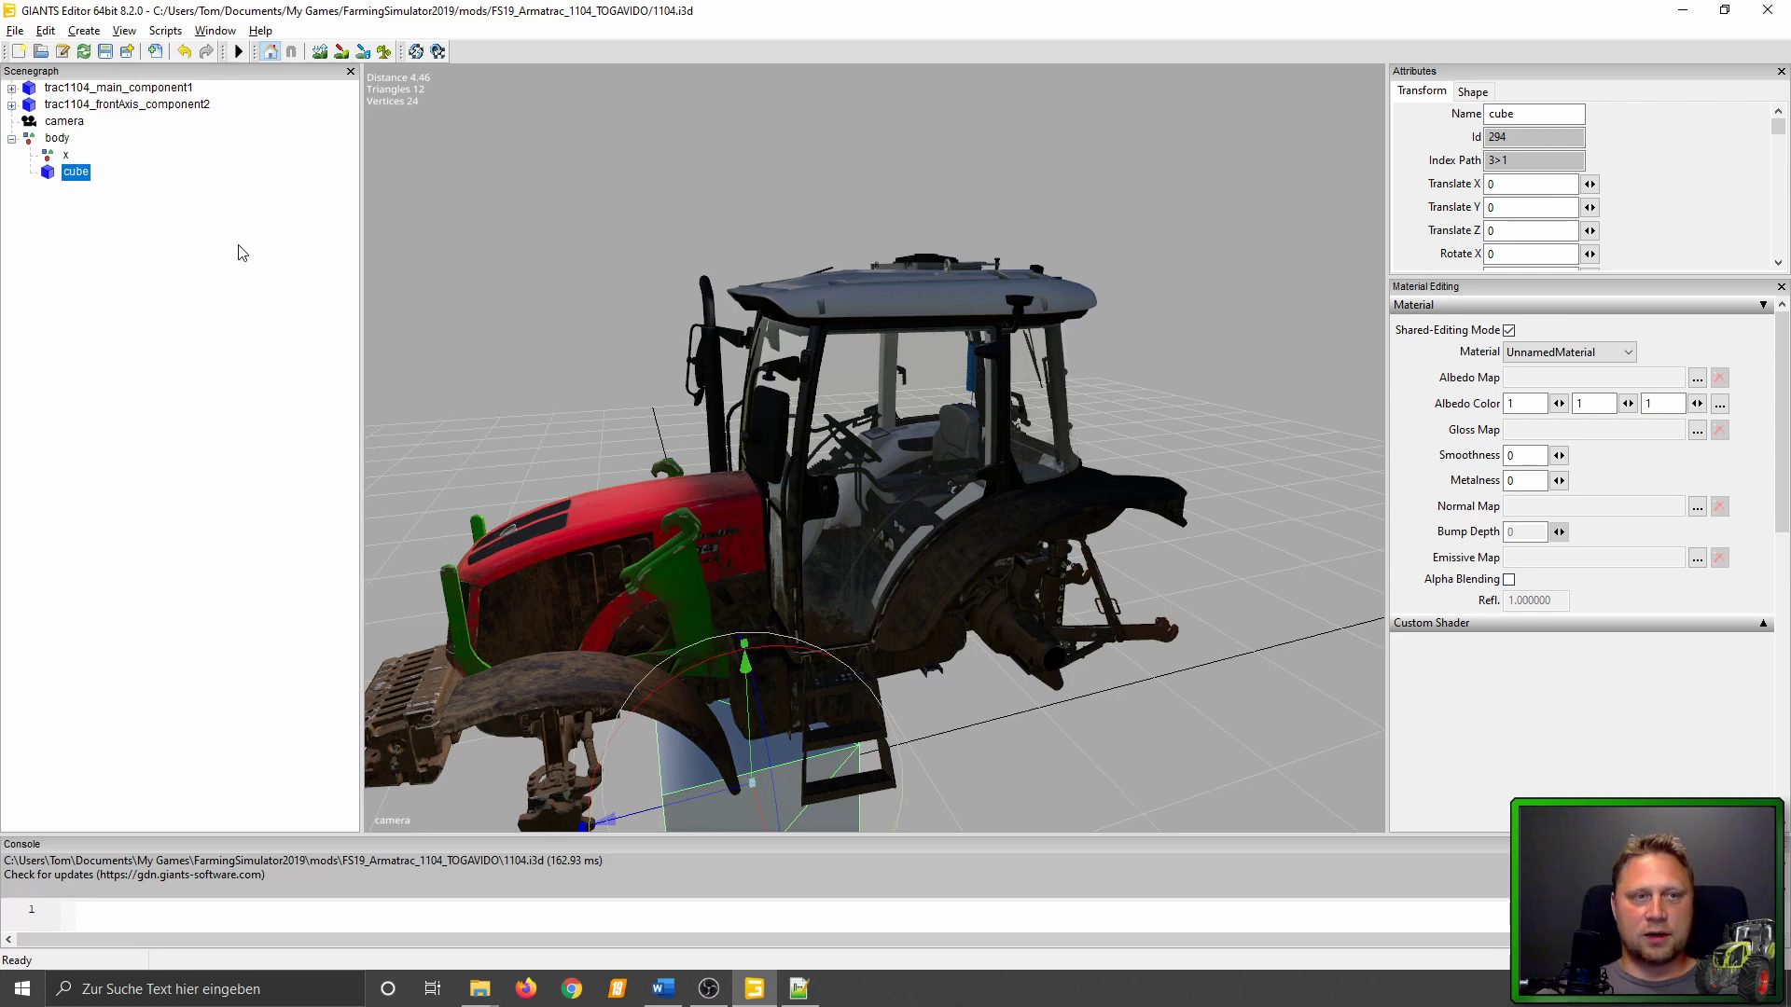
{"action": "key", "text": "f"}
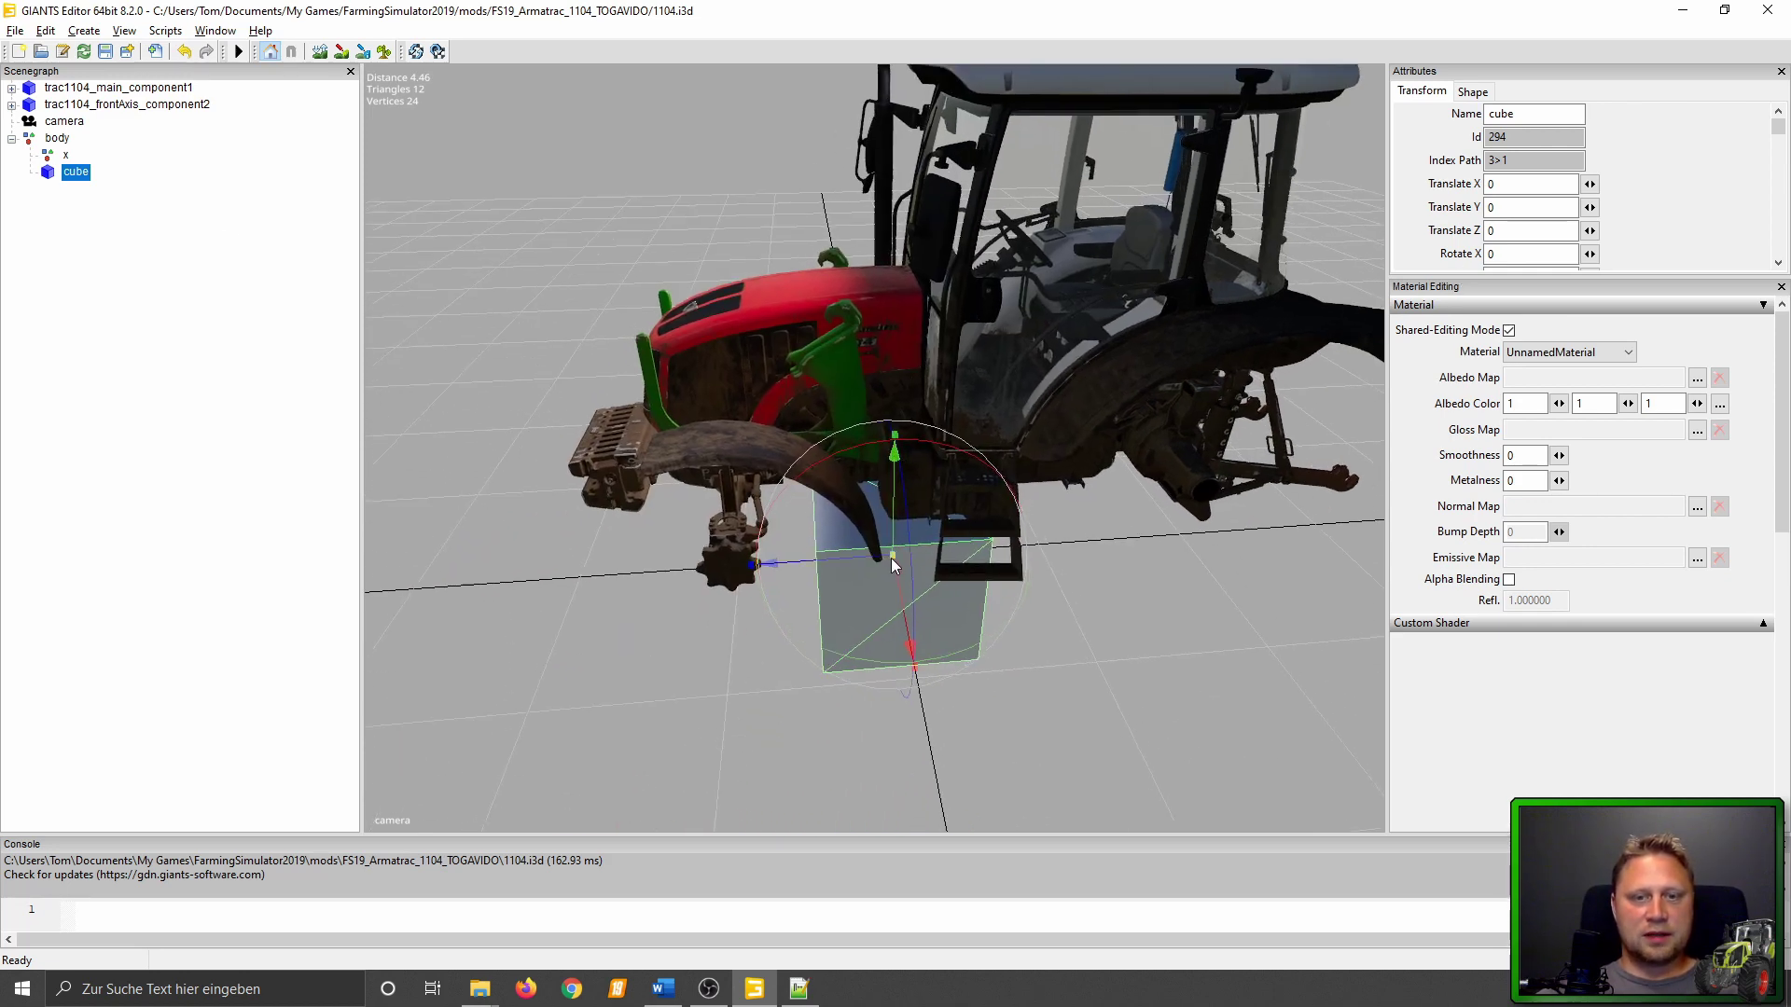
{"action": "left_click_drag", "start_coordinate": [891, 557], "coordinate": [1006, 669]}
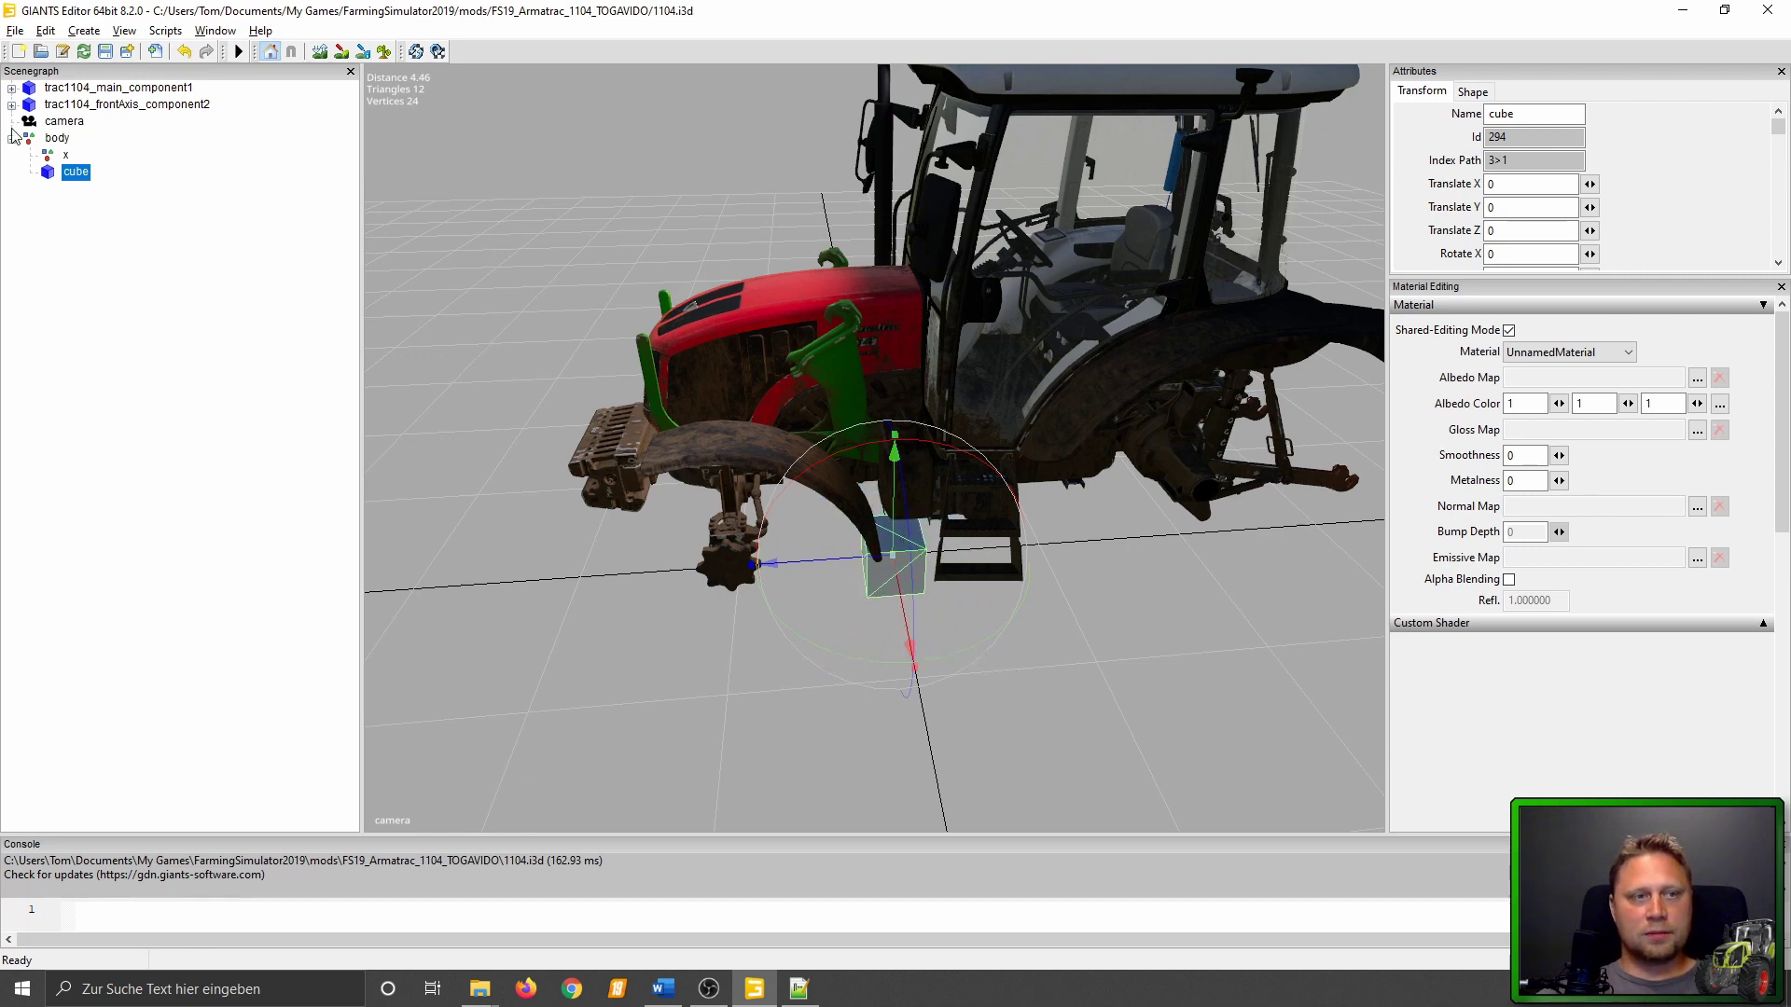
Move body with its cube into the cab beside the seat, at 0.527, 1.972, -0.748.
{"action": "left_click", "coordinate": [59, 139]}
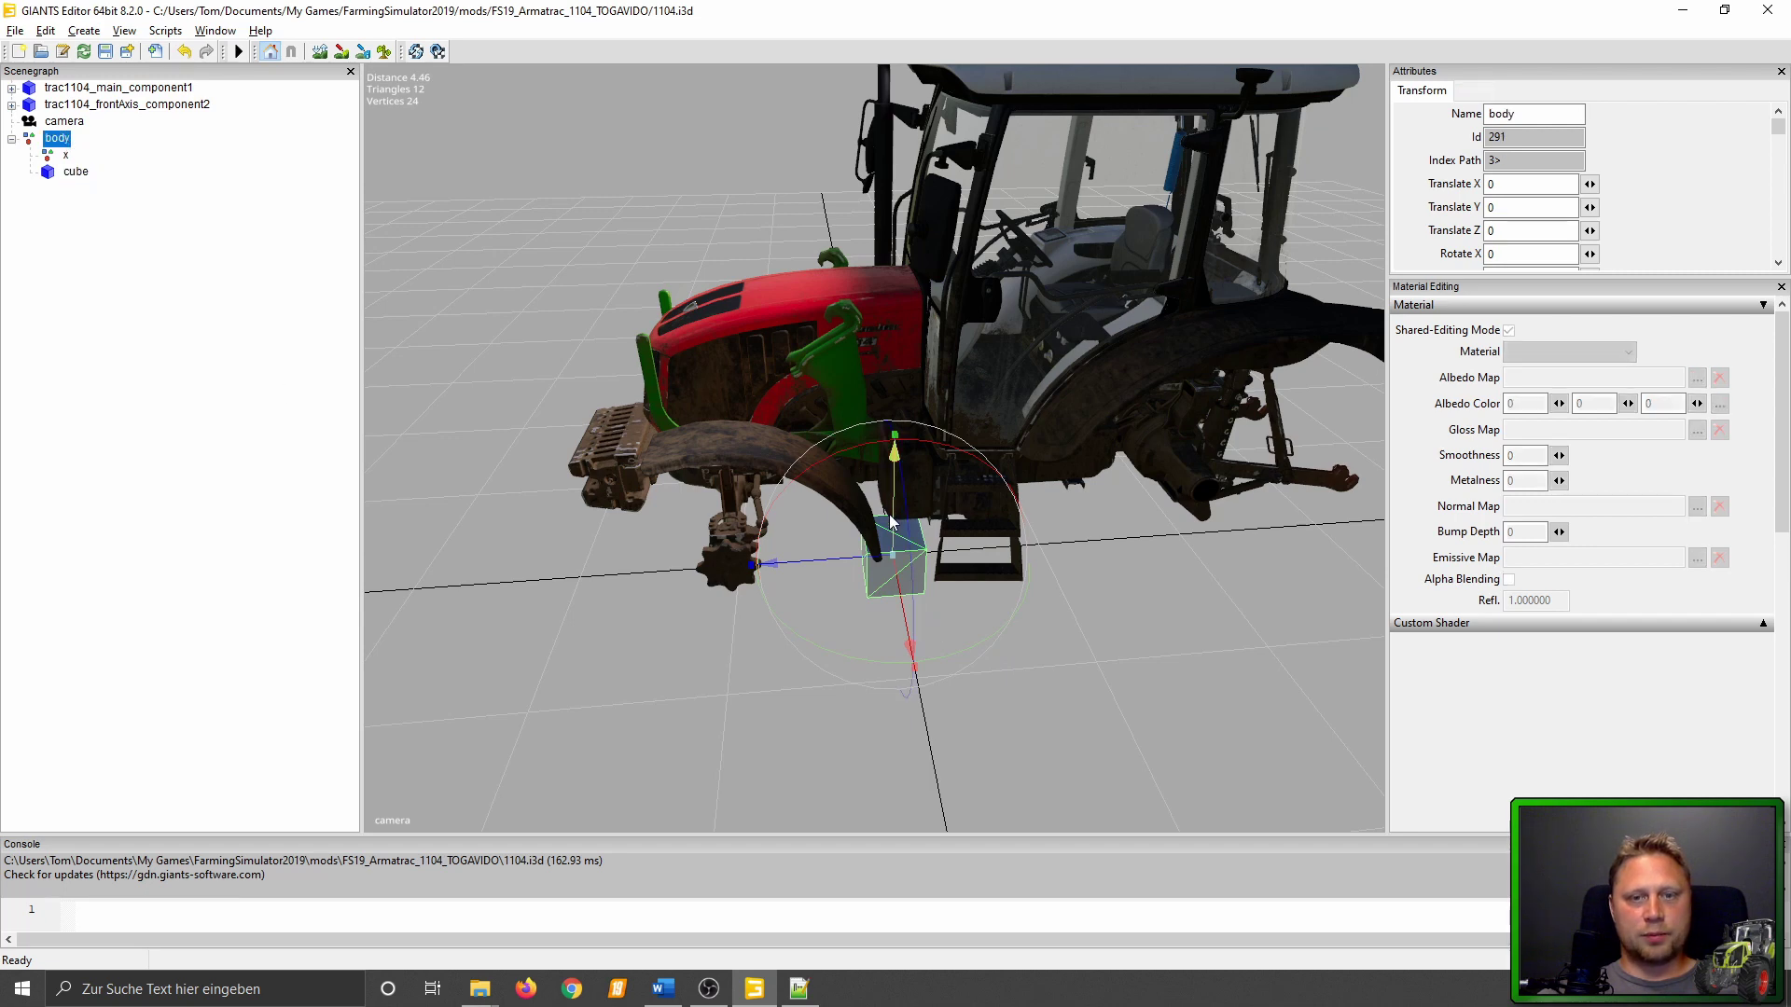
{"action": "left_click_drag", "start_coordinate": [895, 451], "coordinate": [902, 140]}
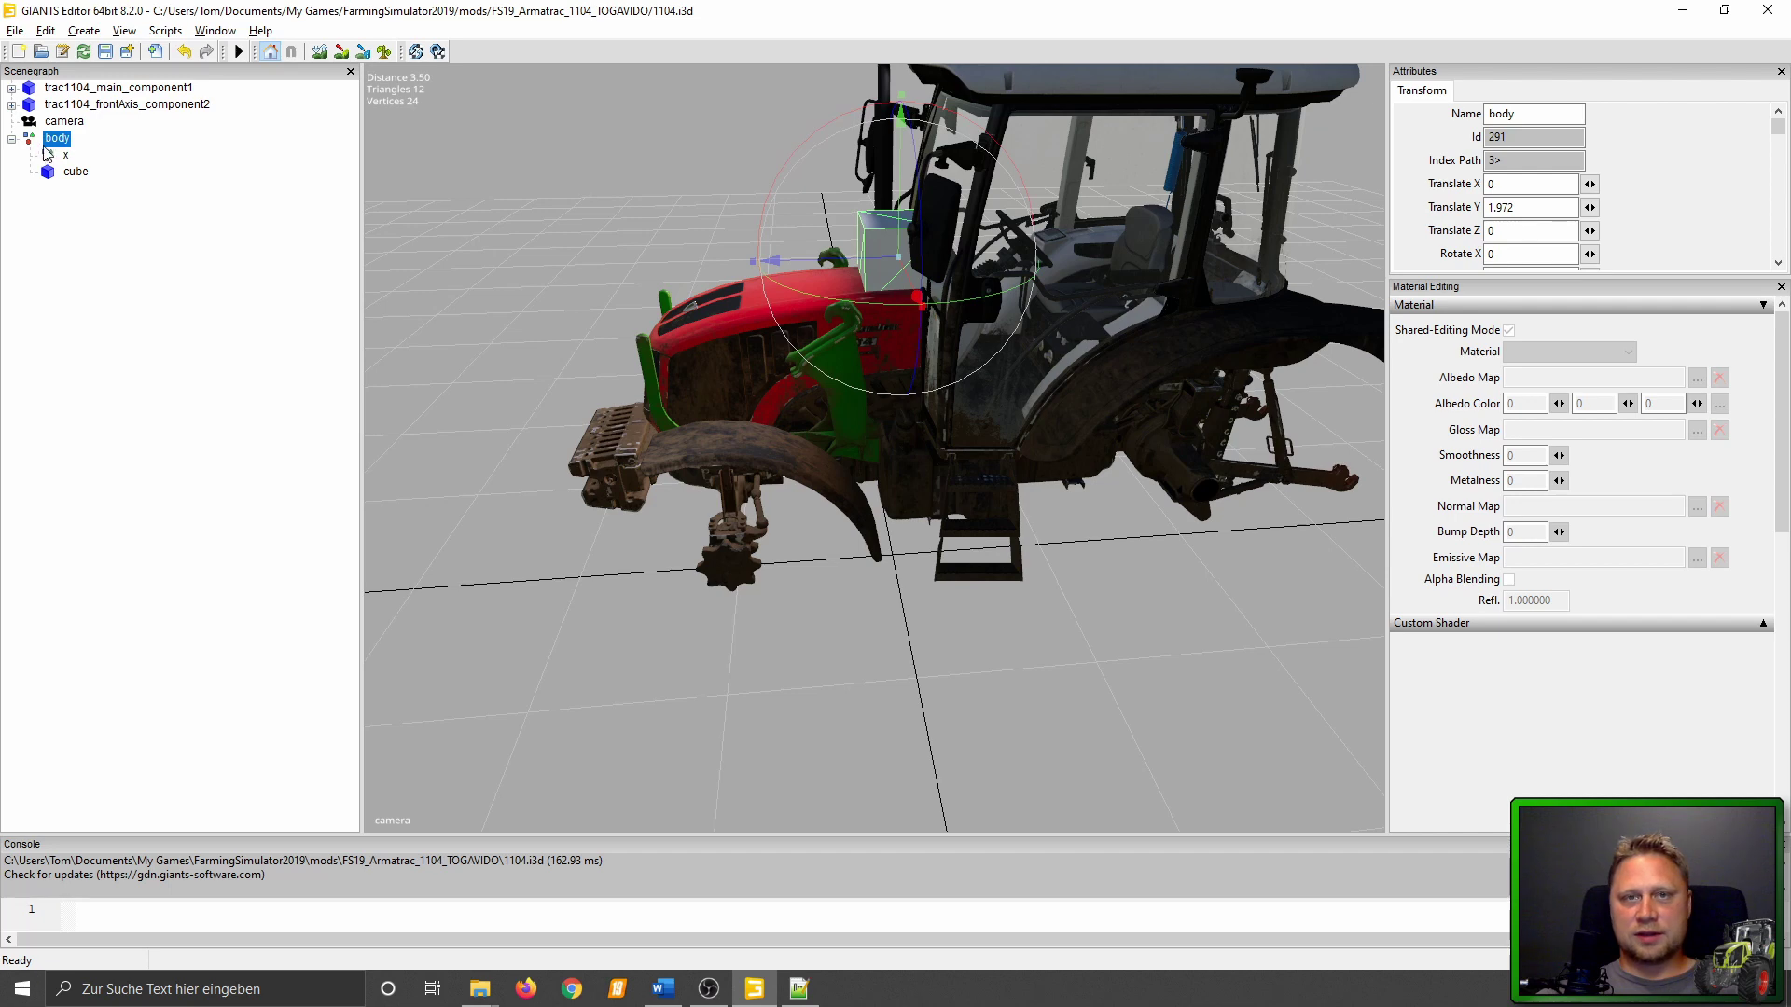
{"action": "left_click_drag", "start_coordinate": [835, 264], "coordinate": [982, 255]}
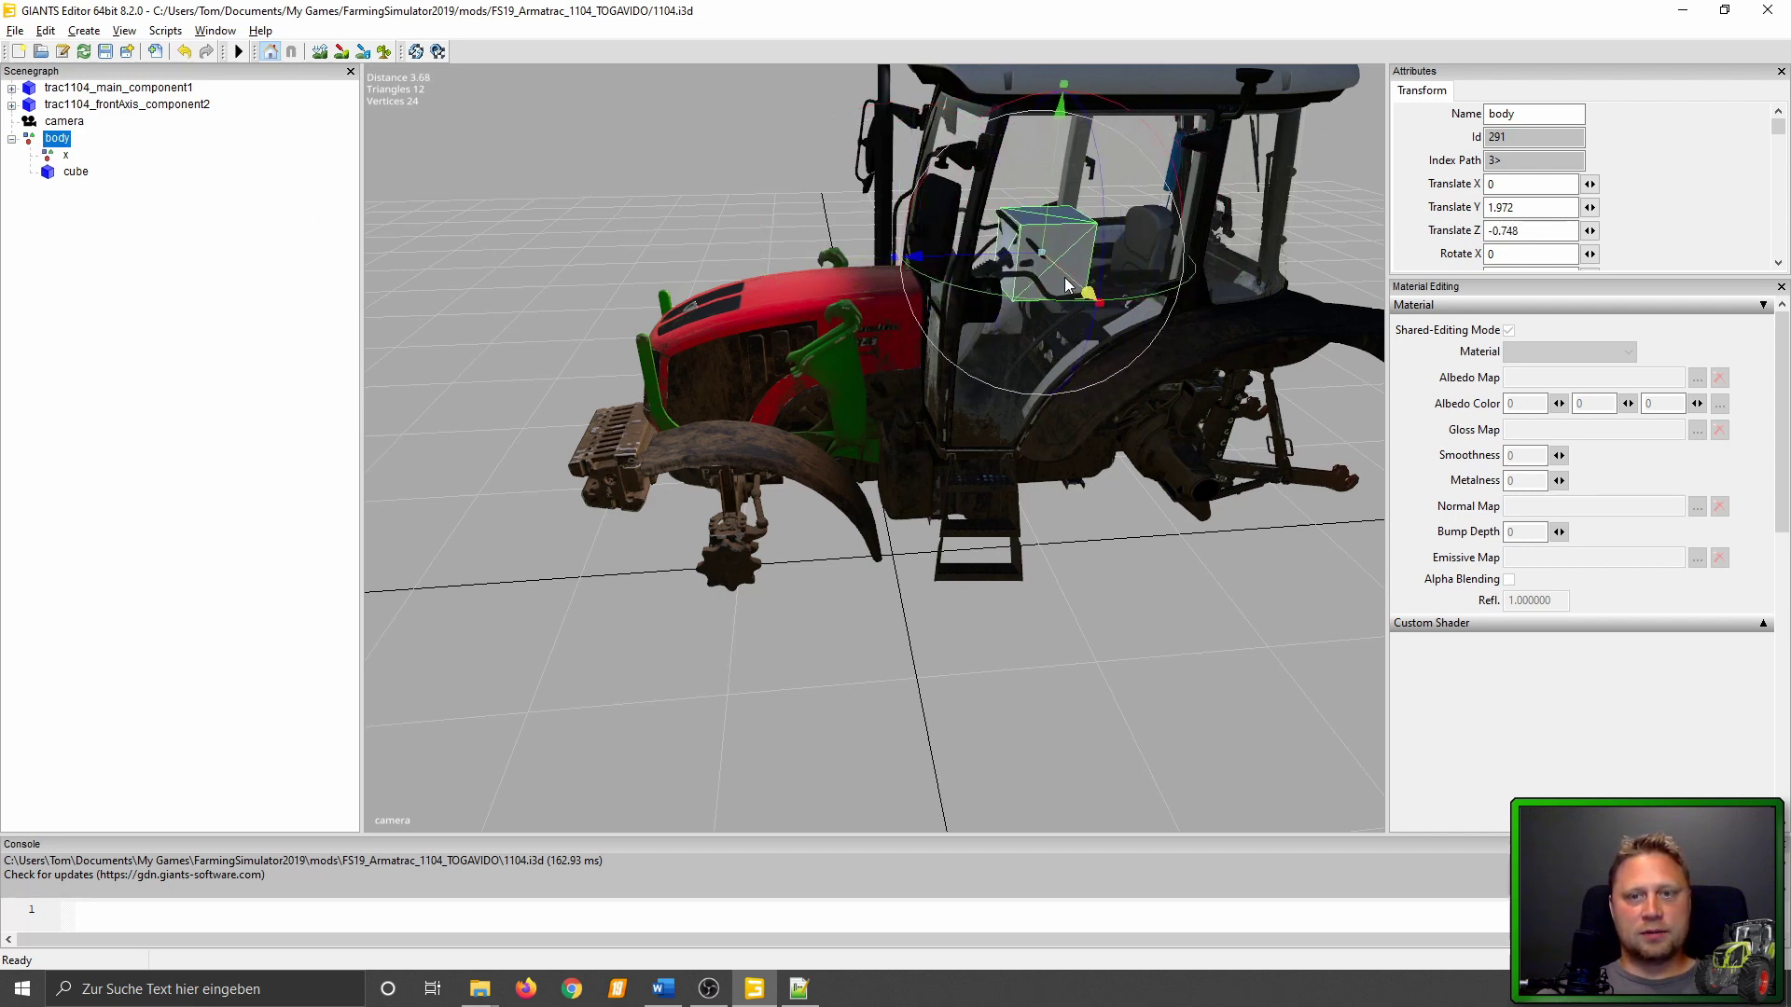
{"action": "left_click_drag", "start_coordinate": [1087, 296], "coordinate": [1136, 379]}
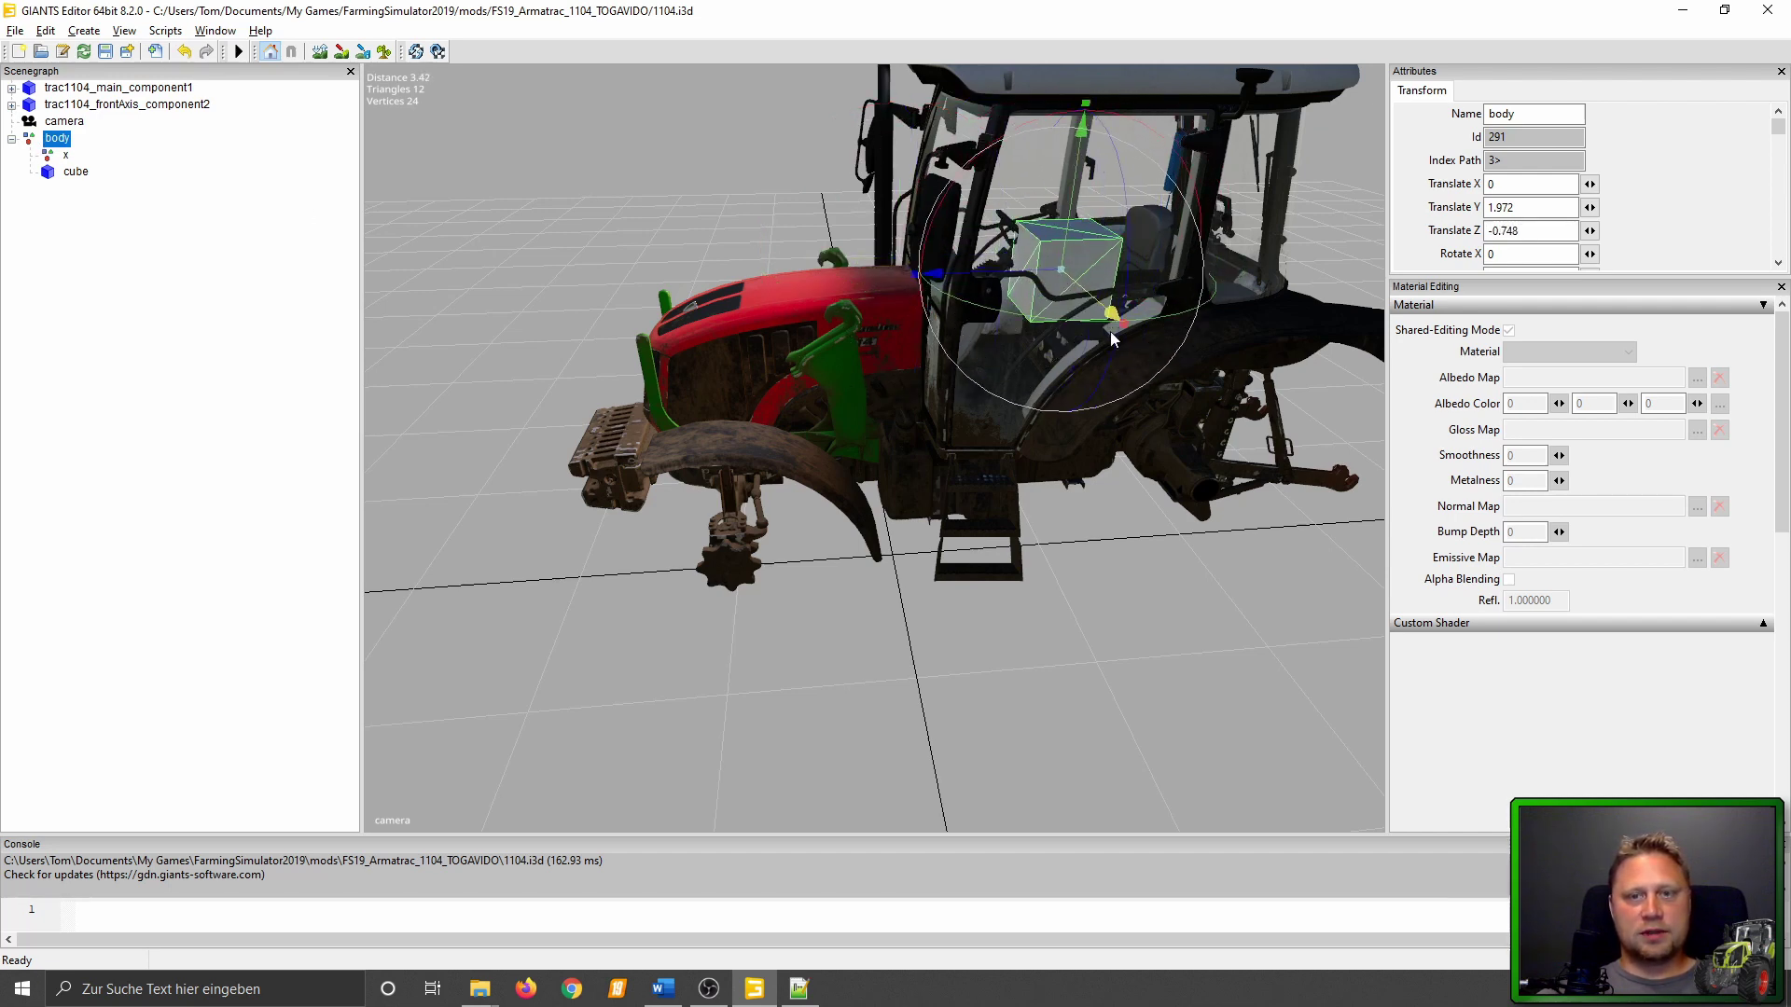
{"action": "left_click", "coordinate": [64, 156]}
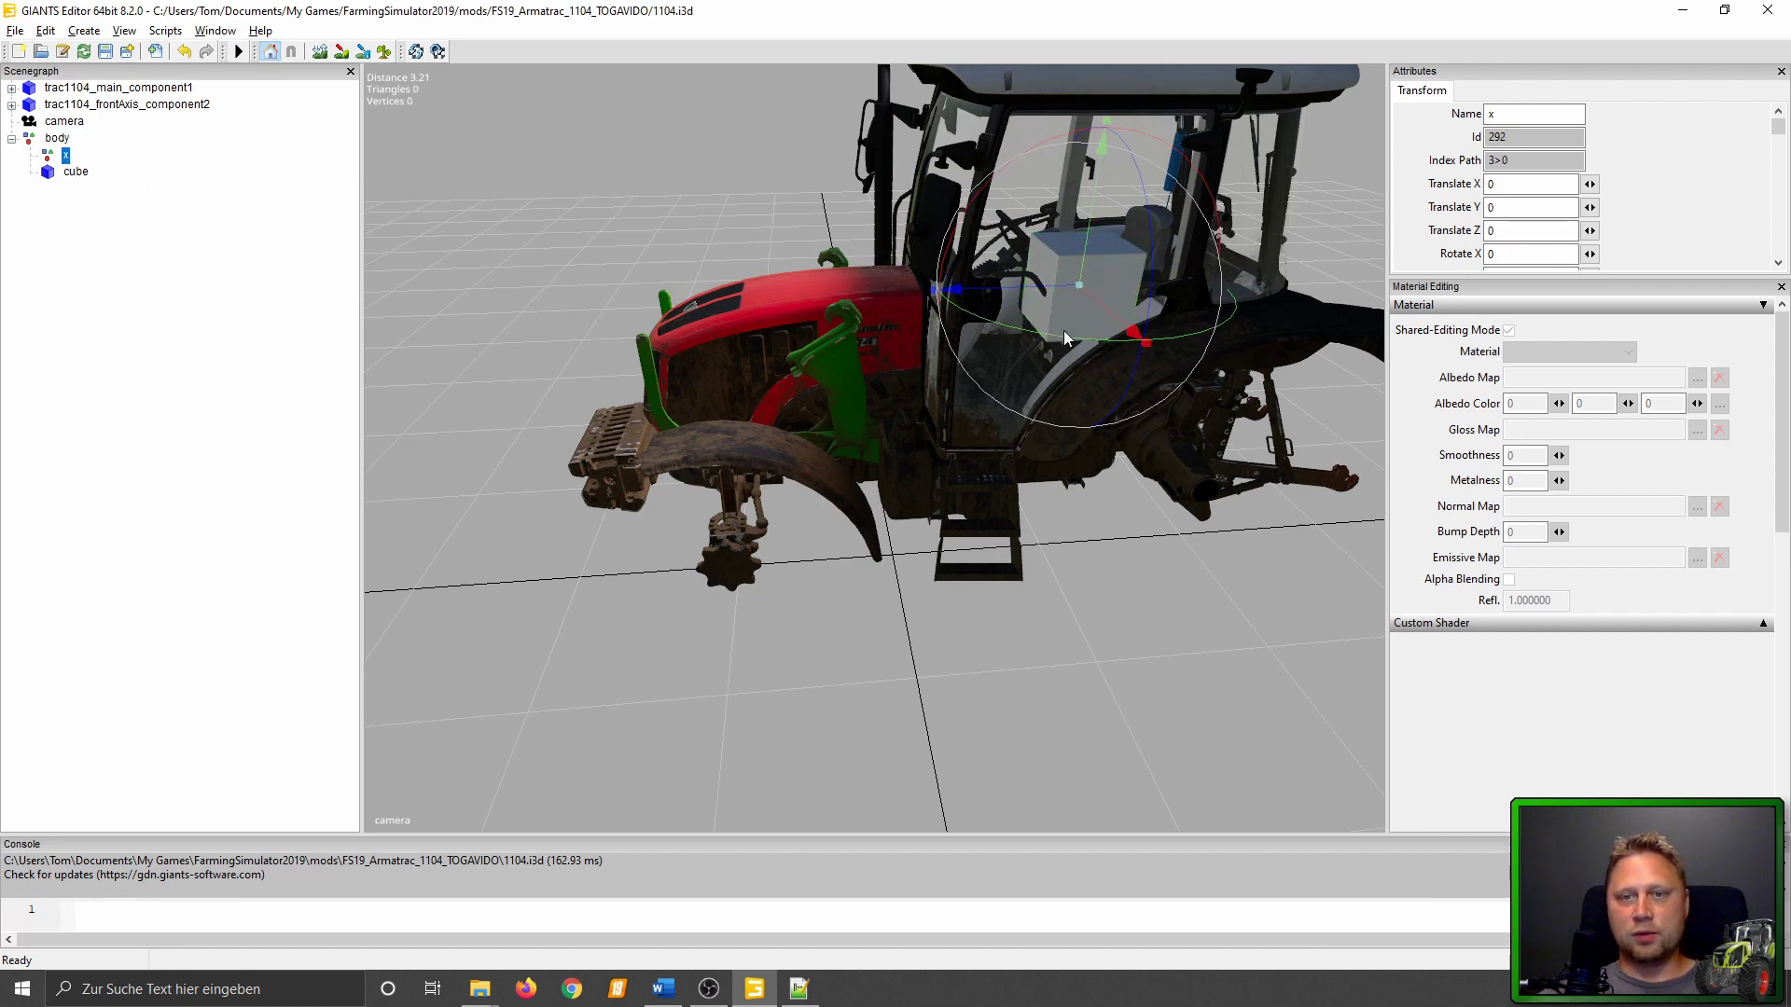
{"action": "left_click", "coordinate": [54, 139]}
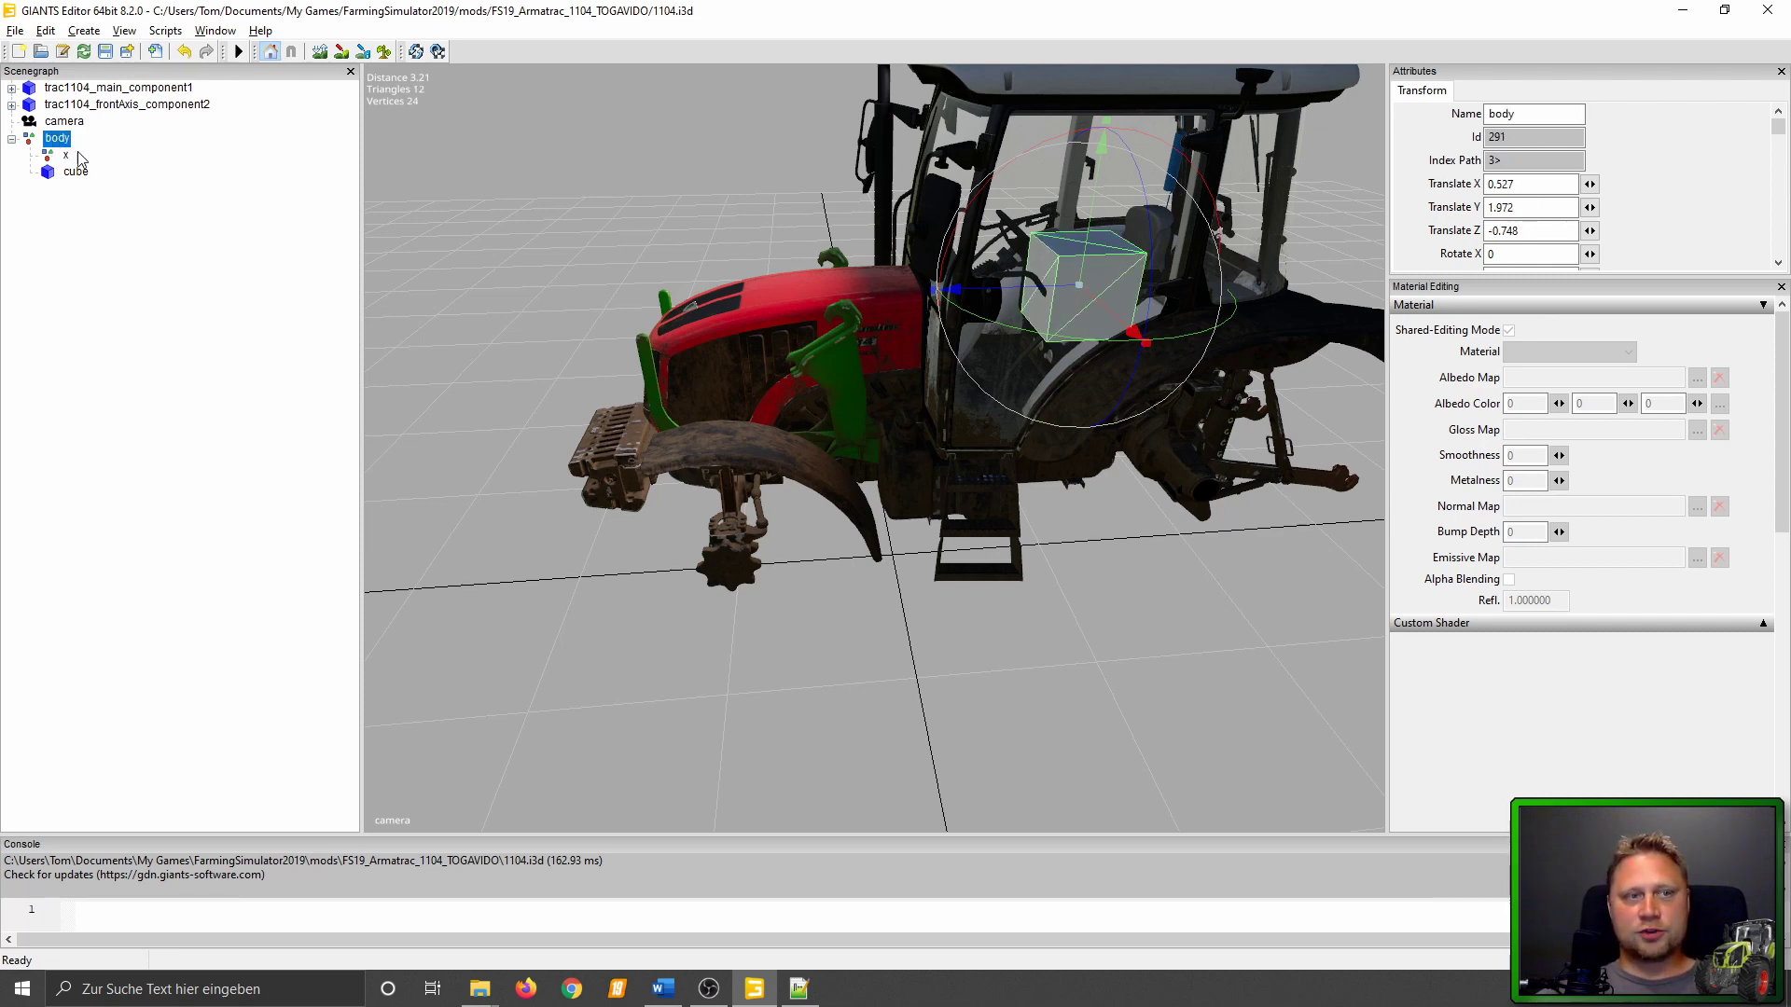
{"action": "left_click", "coordinate": [74, 172]}
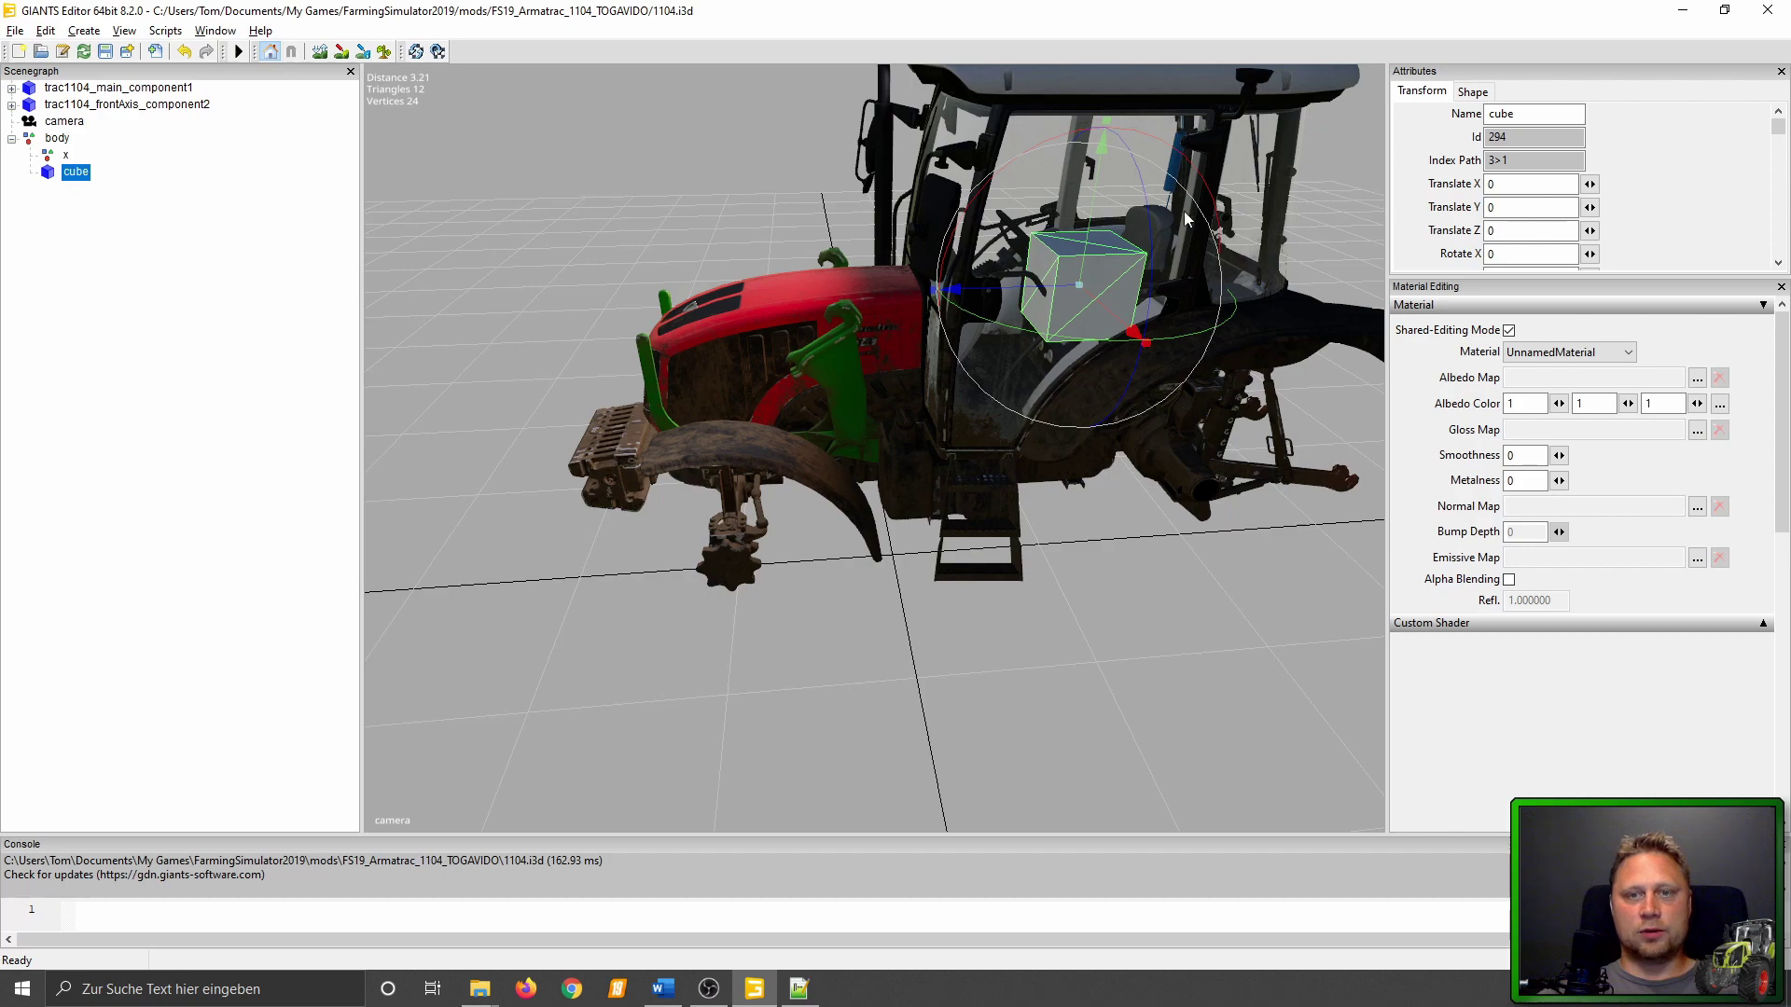
Orbit and zoom the viewport in on the cube inside the Armatrac cab.
{"action": "scroll", "coordinate": [878, 349], "scroll_direction": "up", "scroll_amount": 5}
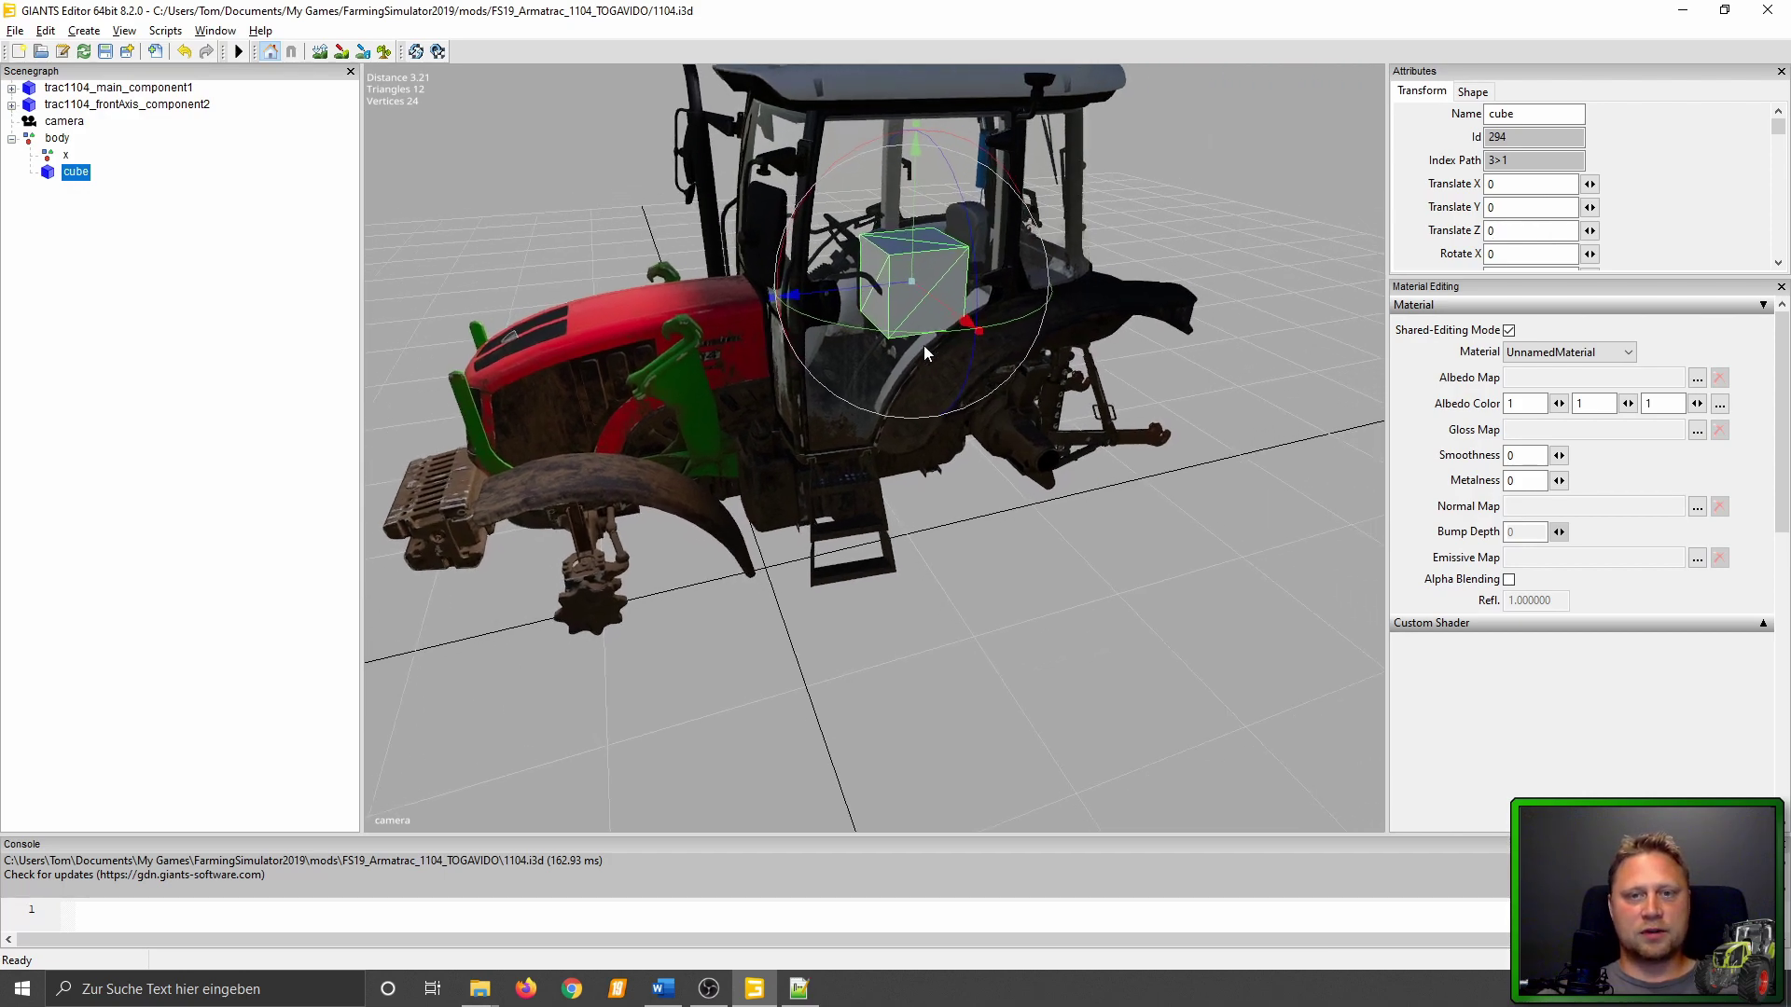
{"action": "middle_click_drag", "start_coordinate": [924, 345], "coordinate": [1070, 284]}
{"action": "scroll", "coordinate": [1155, 226], "scroll_direction": "up", "scroll_amount": 5}
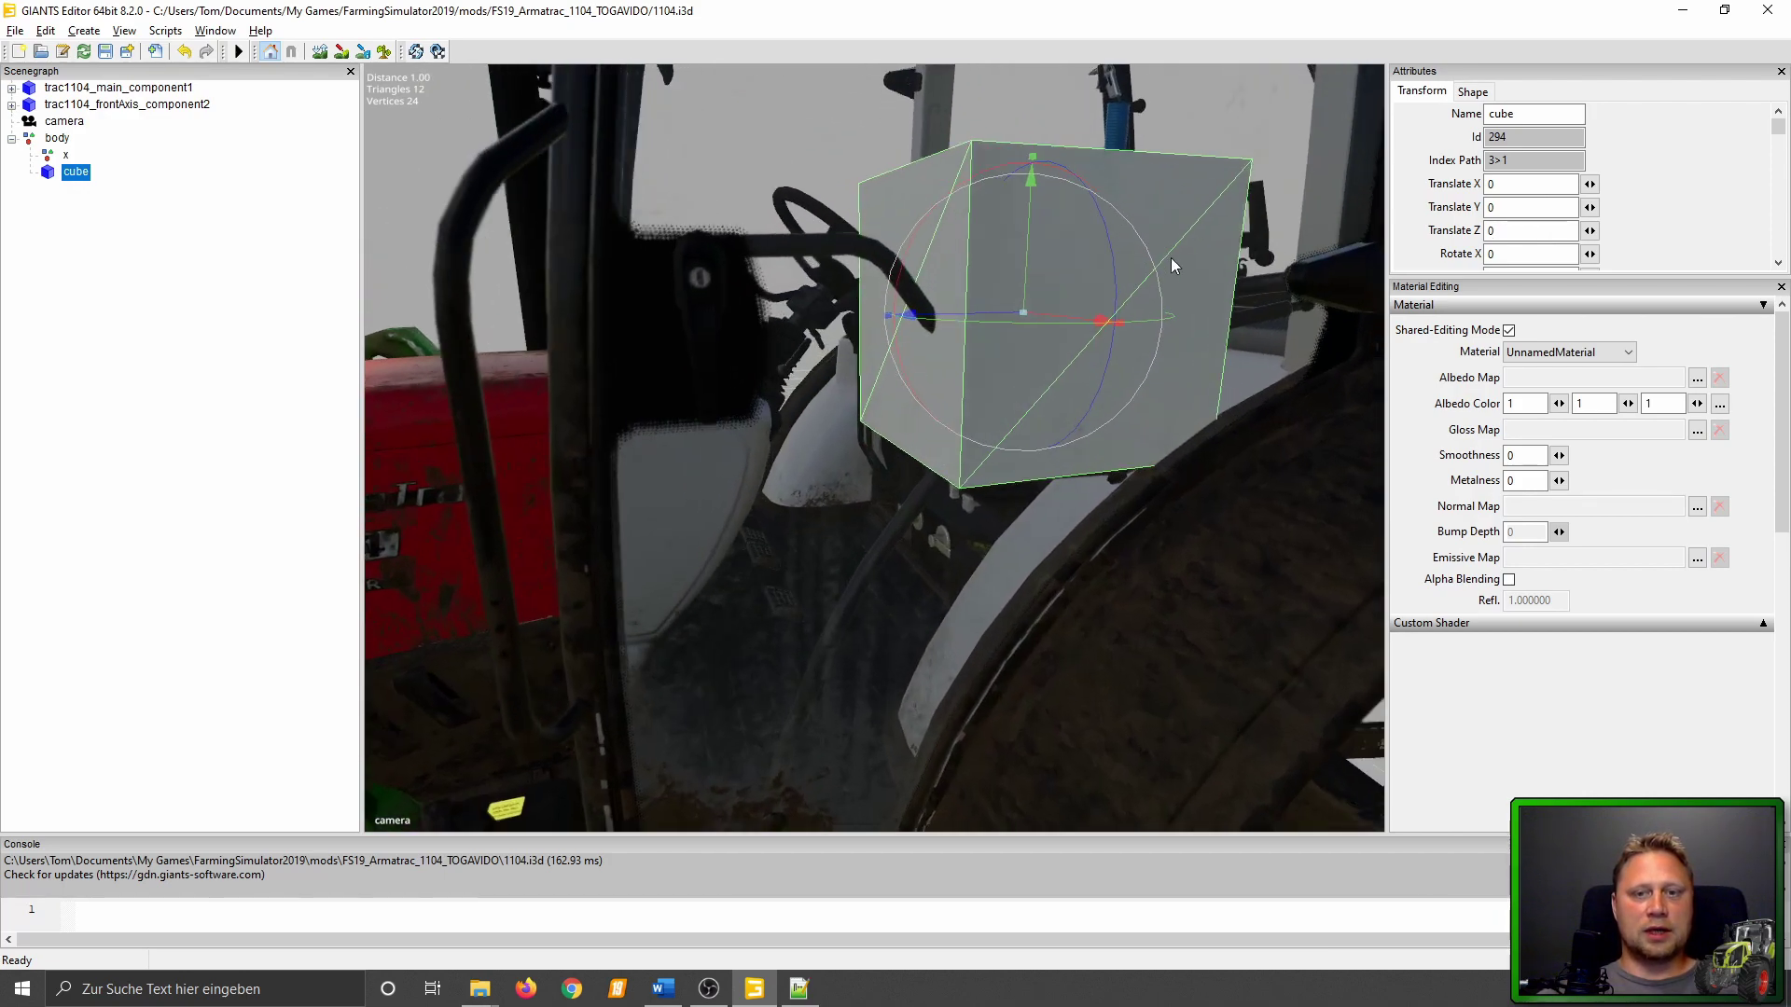
{"action": "middle_click_drag", "start_coordinate": [1171, 257], "coordinate": [1287, 210]}
{"action": "scroll", "coordinate": [1286, 204], "scroll_direction": "up", "scroll_amount": 5}
{"action": "mouse_move", "coordinate": [1112, 251]}
{"action": "middle_mouse_down"}
{"action": "mouse_move", "coordinate": [1127, 149]}
{"action": "mouse_move", "coordinate": [1385, 421]}
{"action": "middle_mouse_up"}
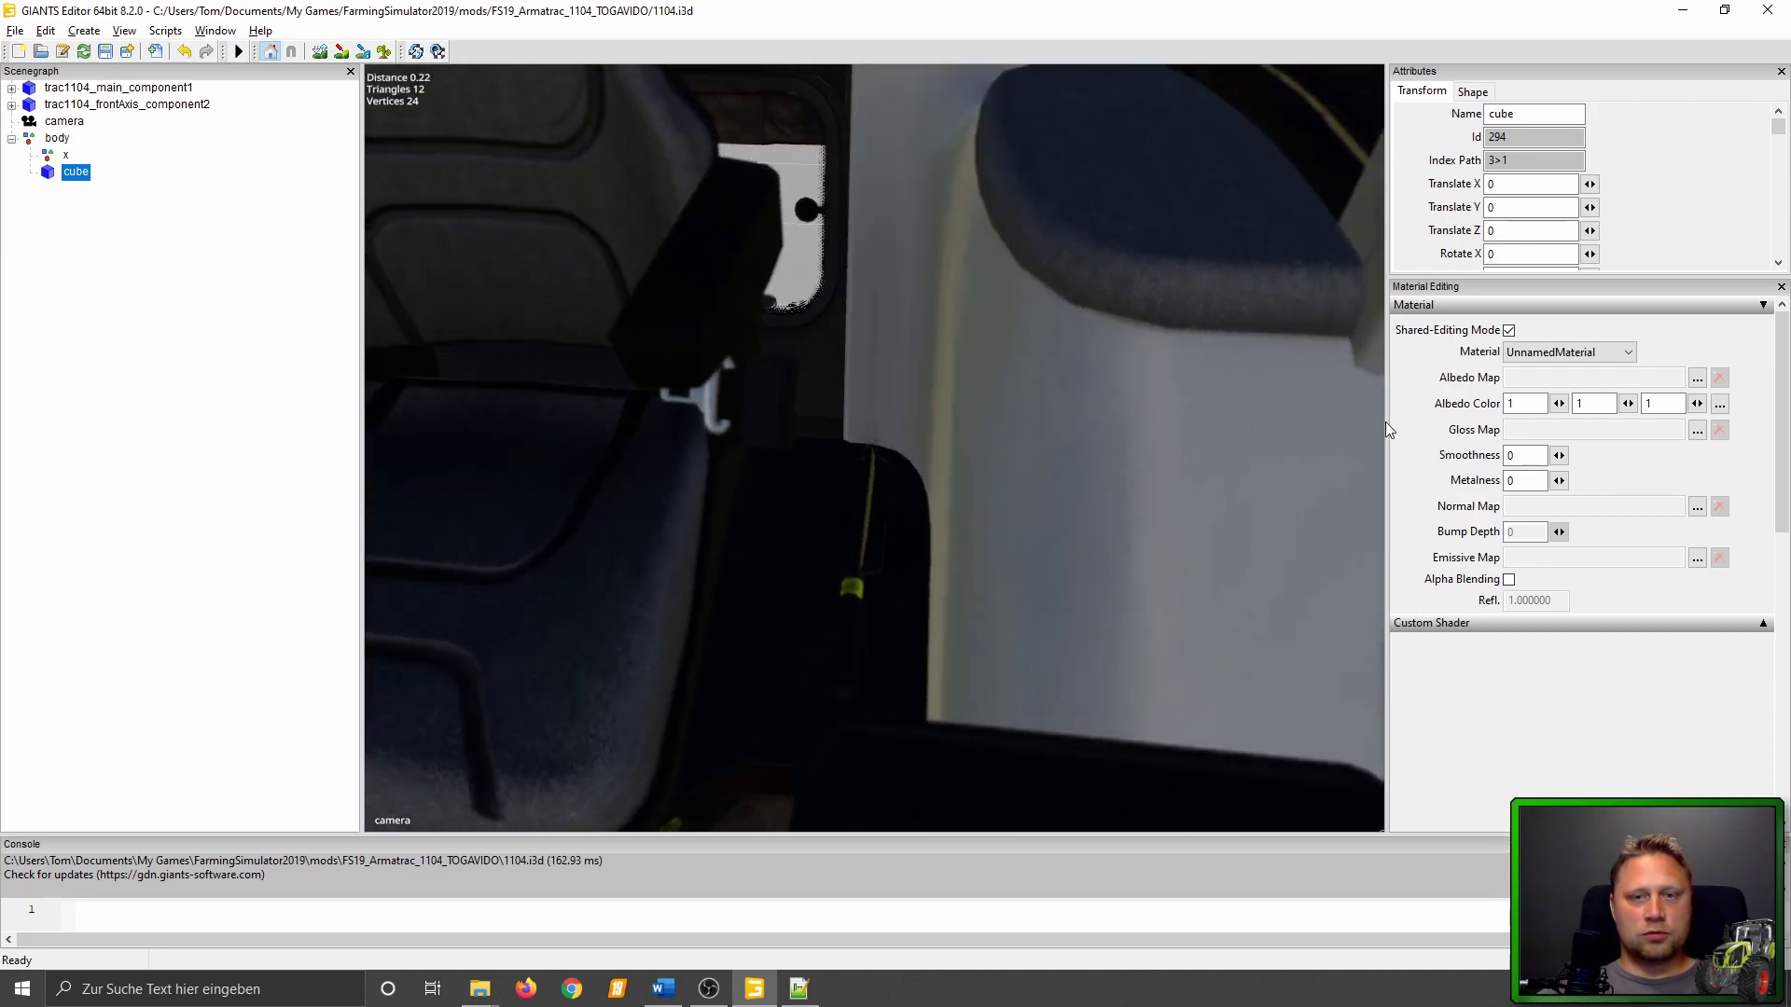
{"action": "scroll", "coordinate": [1185, 452], "scroll_direction": "down", "scroll_amount": 5}
{"action": "middle_click_drag", "start_coordinate": [1159, 508], "coordinate": [1066, 557]}
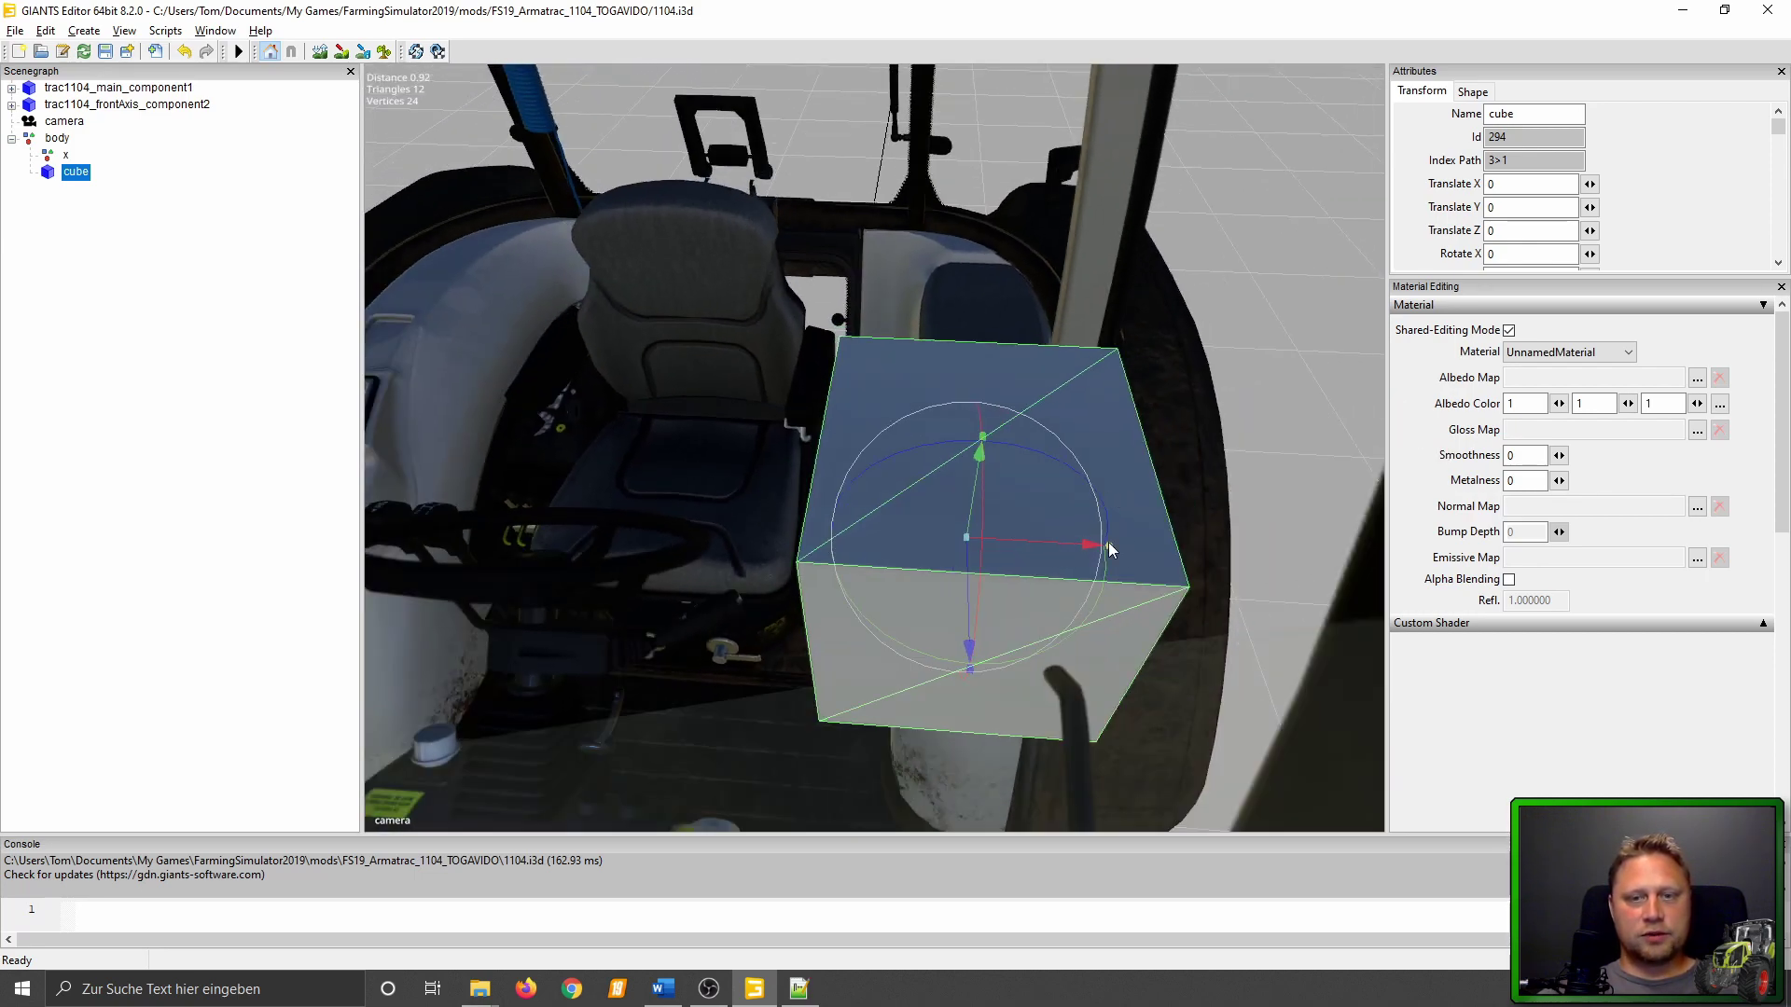
Resize the cube along X and shorten it along its blue axis.
{"action": "left_click_drag", "start_coordinate": [1108, 541], "coordinate": [958, 534]}
{"action": "right_click", "coordinate": [979, 536]}
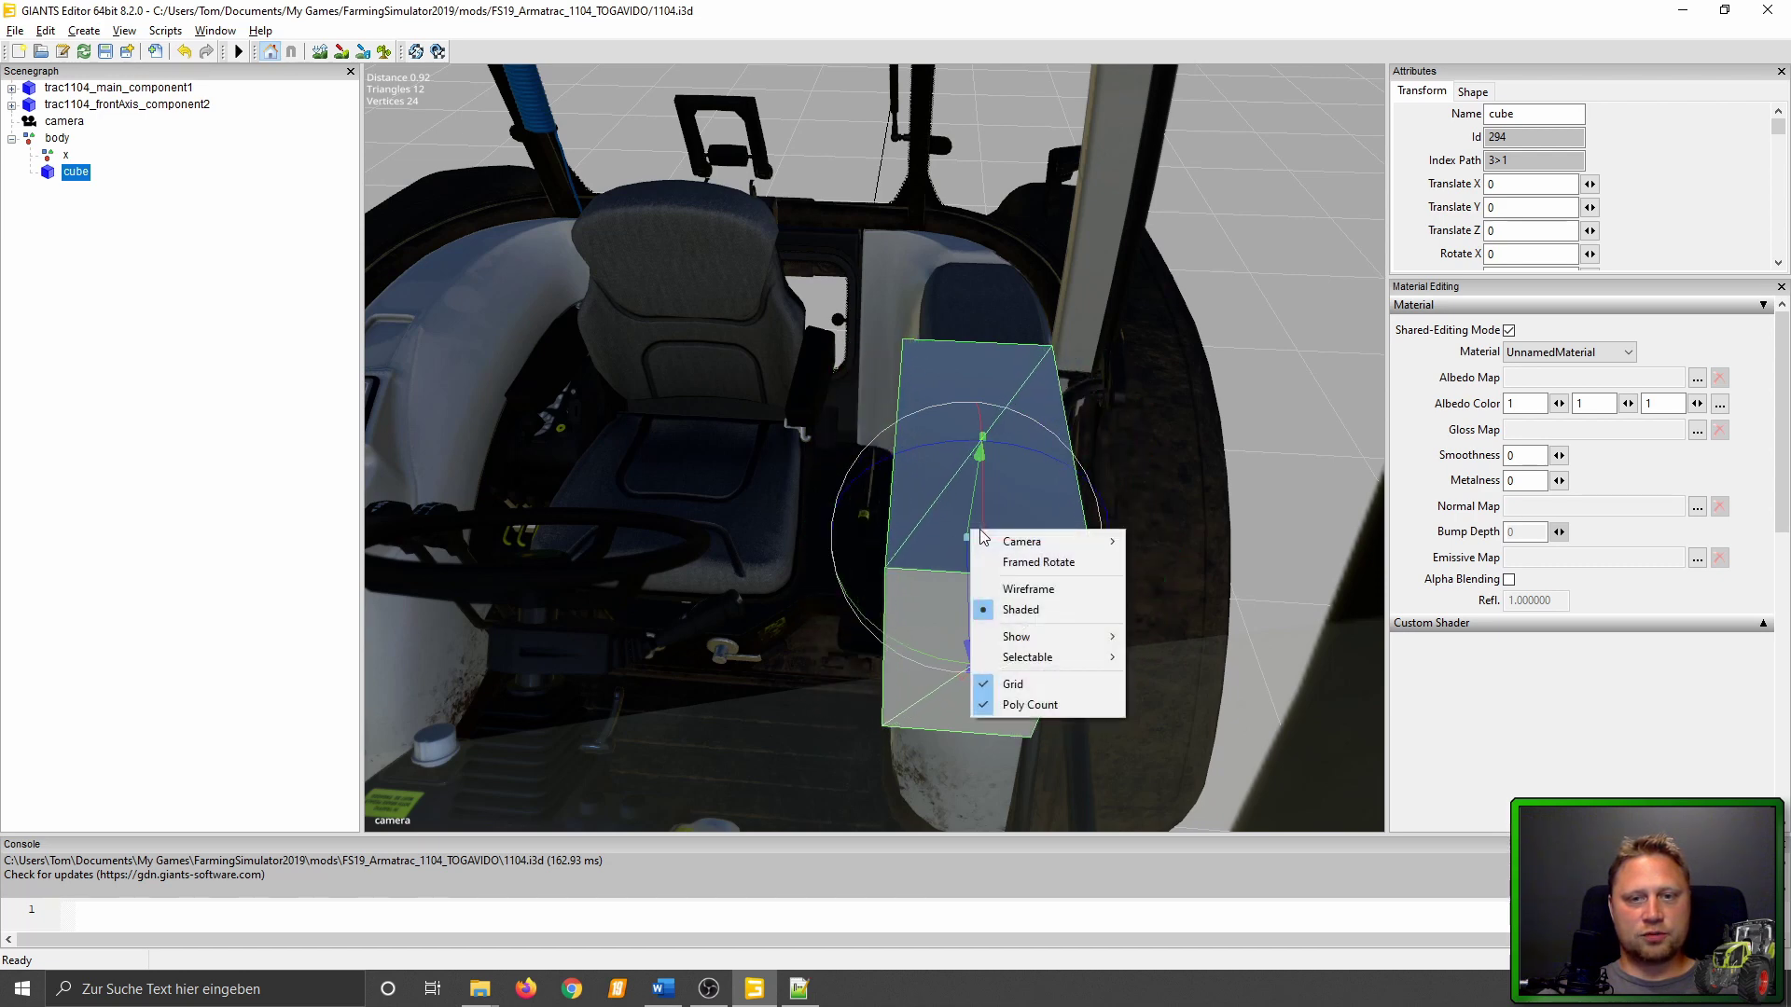
{"action": "left_click", "coordinate": [1122, 31]}
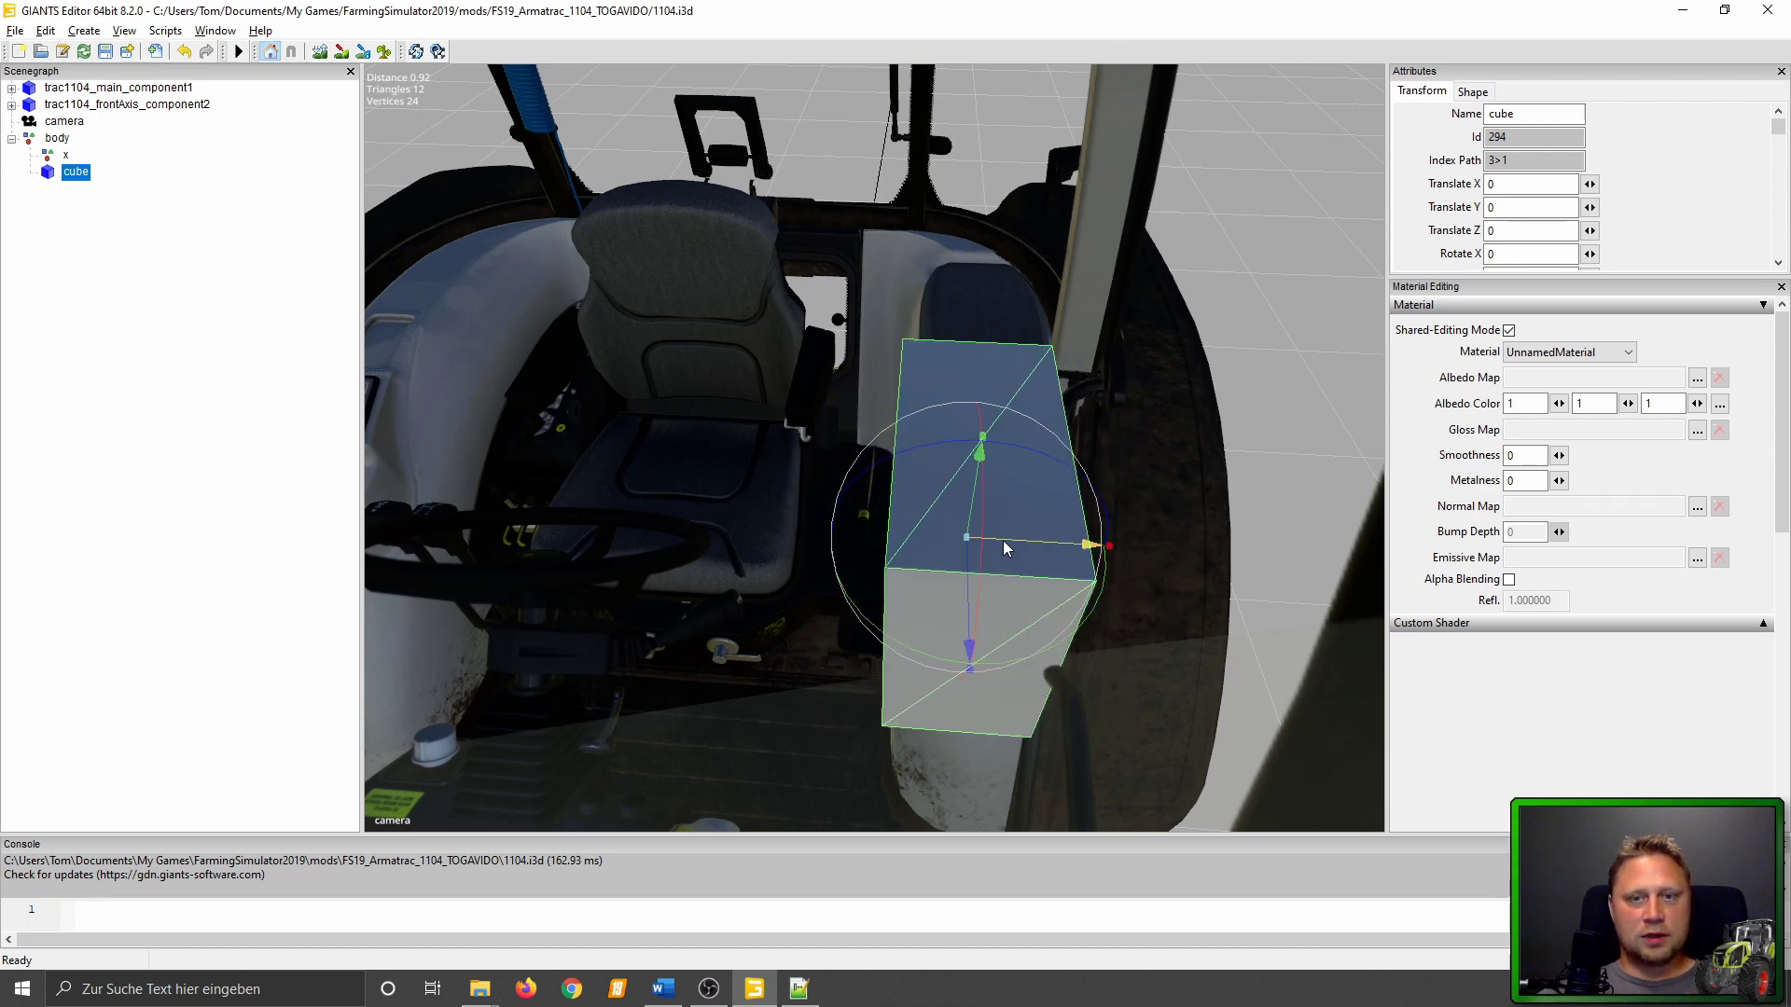
{"action": "left_click_drag", "start_coordinate": [1097, 554], "coordinate": [1121, 540]}
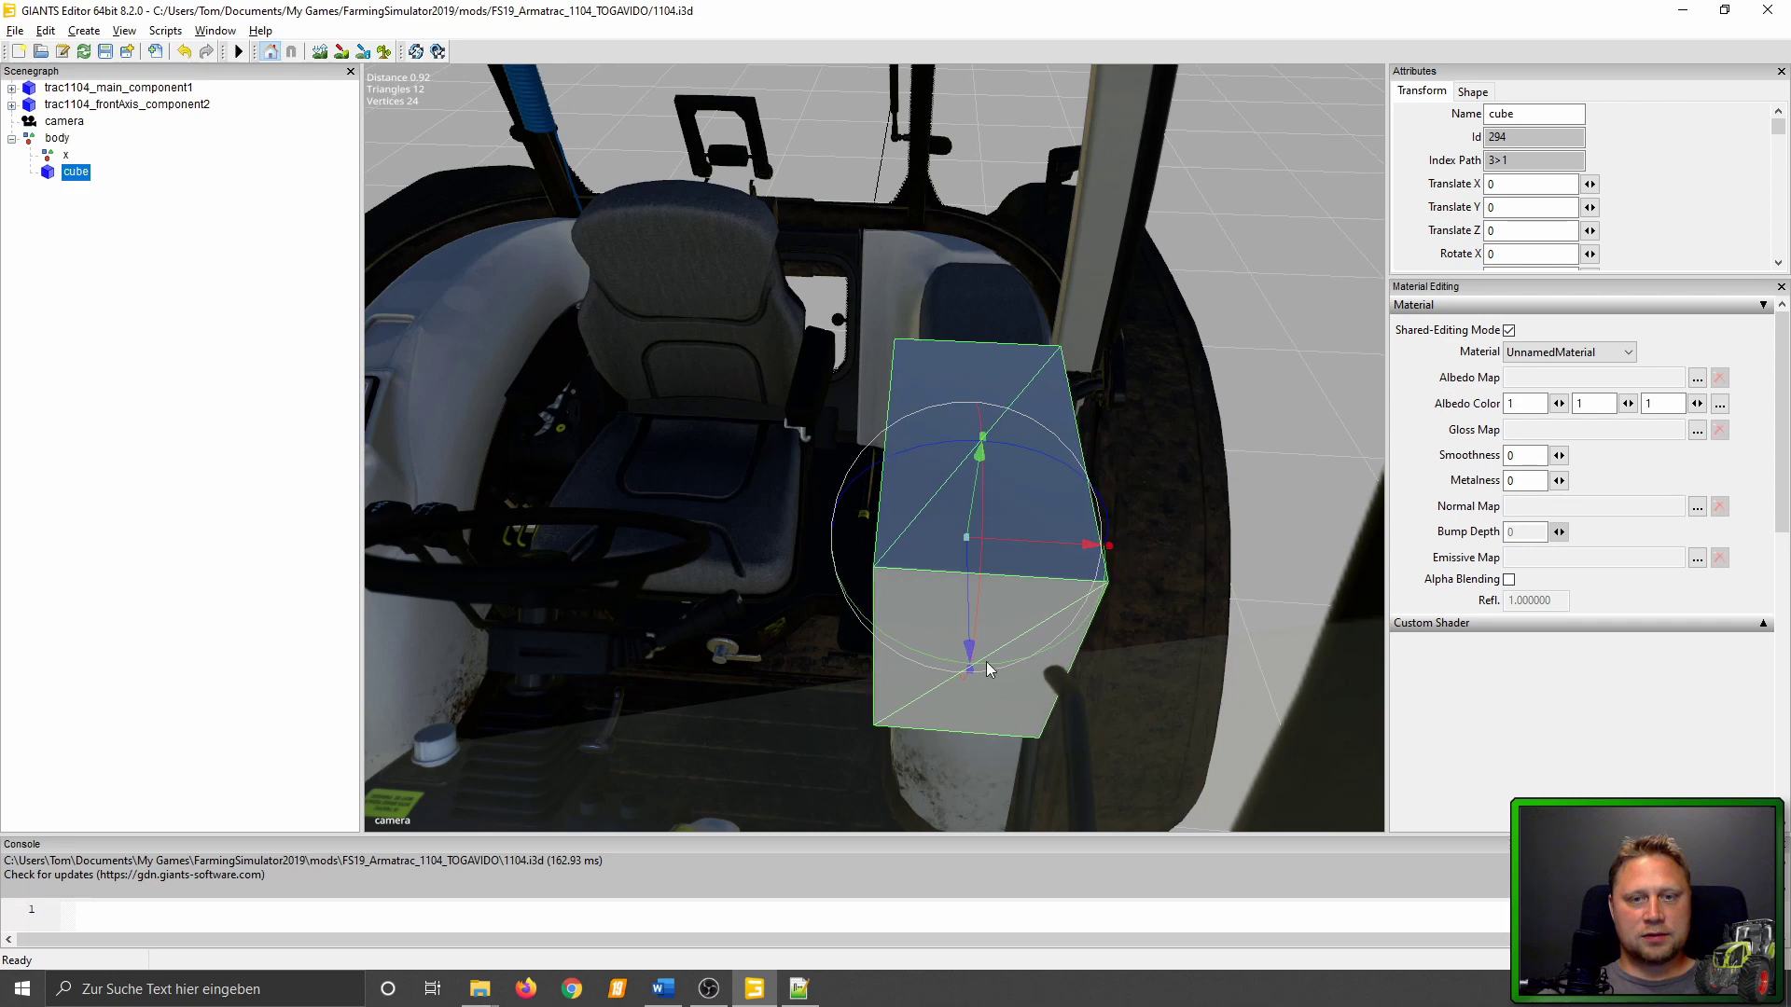
{"action": "mouse_move", "coordinate": [970, 670]}
{"action": "left_mouse_down"}
{"action": "mouse_move", "coordinate": [974, 561]}
{"action": "mouse_move", "coordinate": [947, 606]}
{"action": "left_mouse_up"}
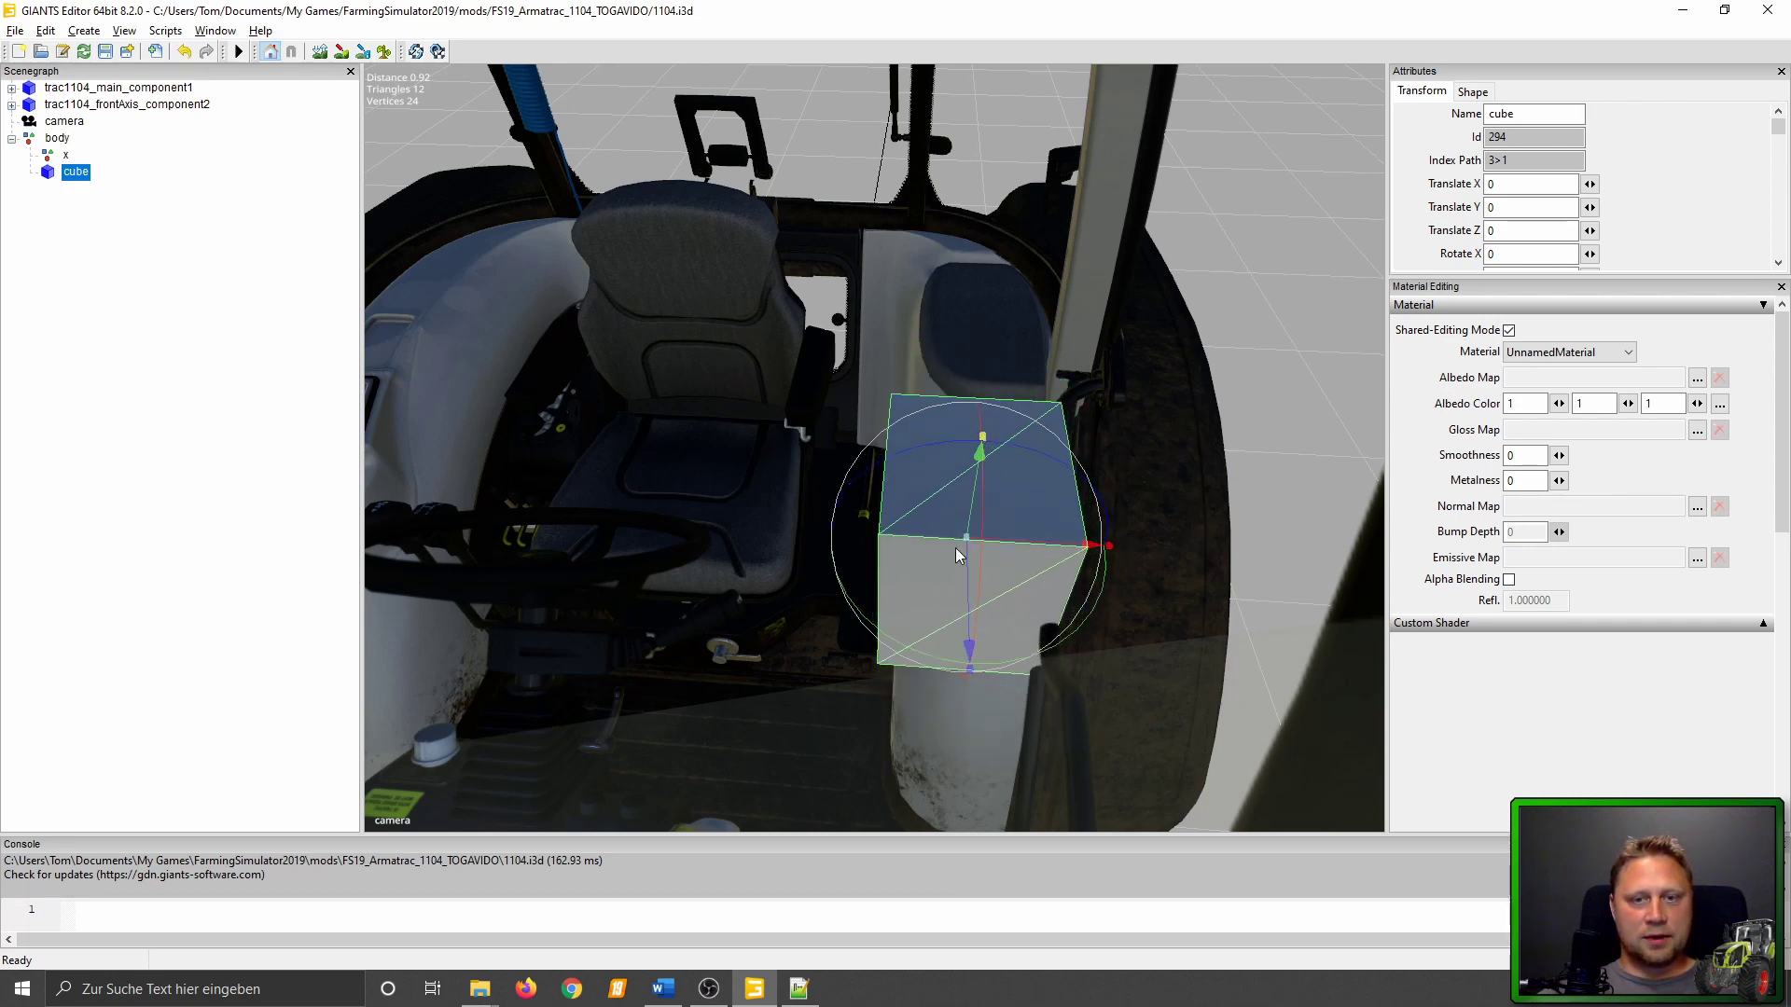
Pull back to see the whole cab, then zoom in close beside the steering column.
{"action": "mouse_move", "coordinate": [938, 613]}
{"action": "middle_mouse_down"}
{"action": "mouse_move", "coordinate": [501, 640]}
{"action": "mouse_move", "coordinate": [794, 593]}
{"action": "middle_mouse_up"}
{"action": "scroll", "coordinate": [1050, 284], "scroll_direction": "up", "scroll_amount": 5}
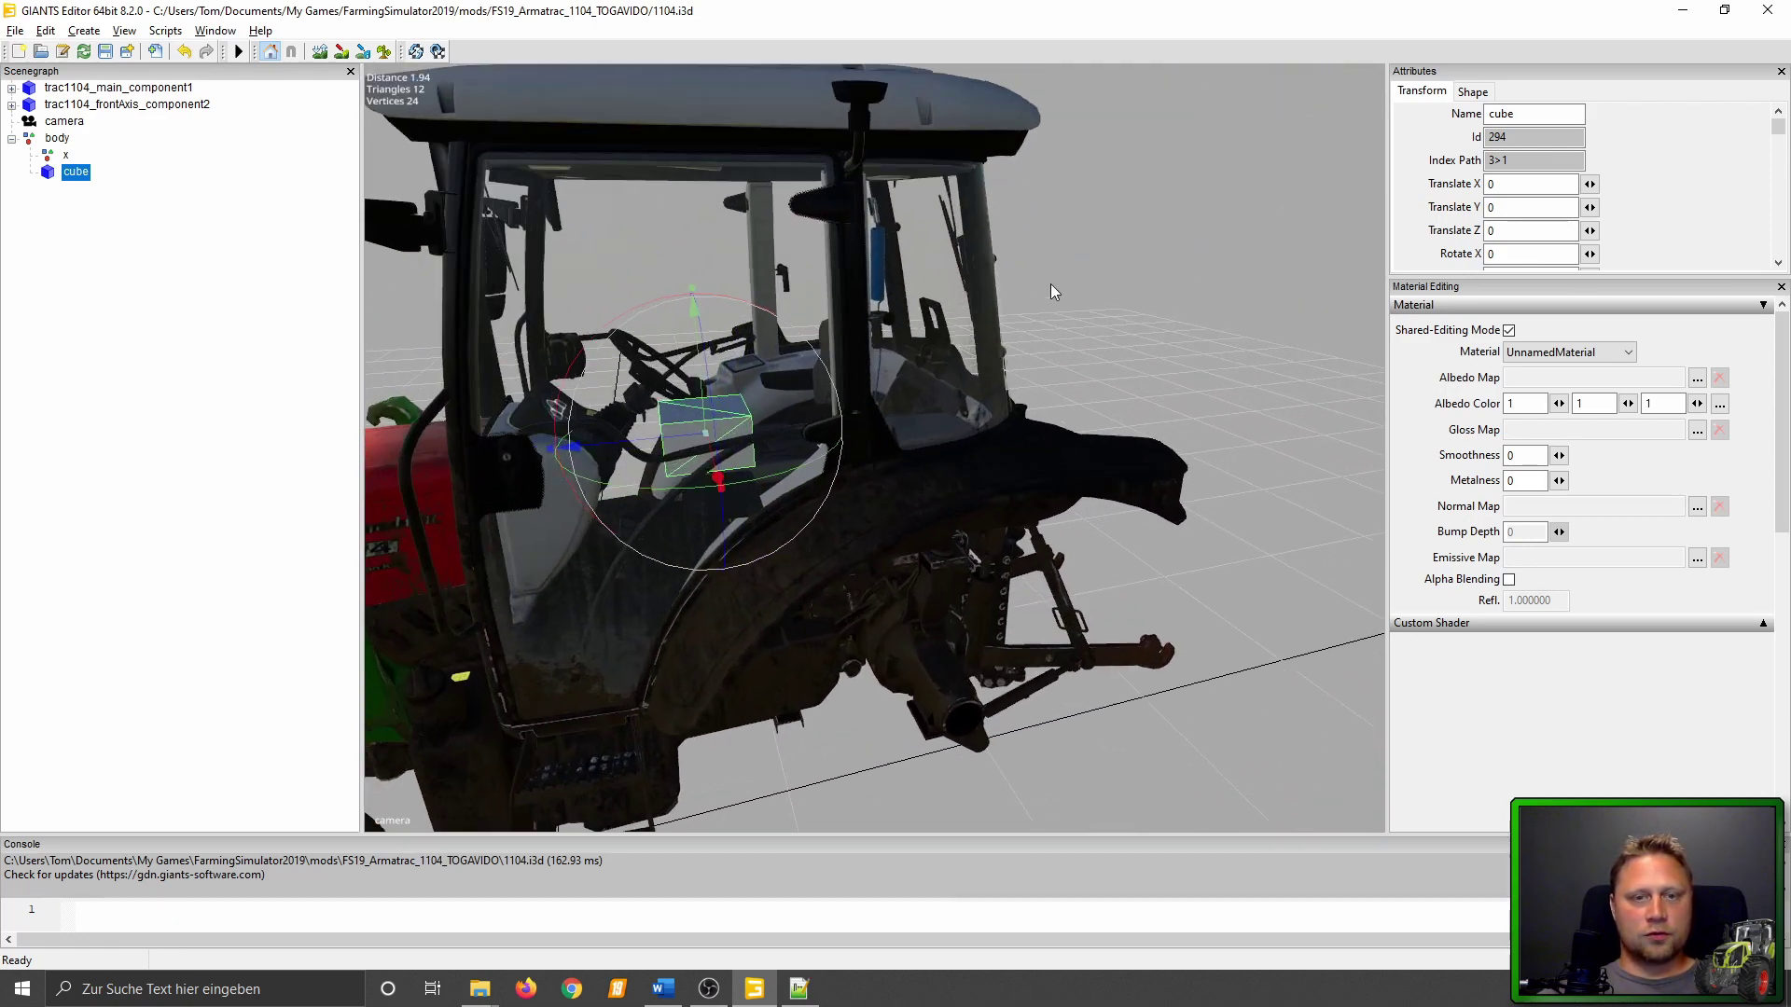
{"action": "mouse_move", "coordinate": [1015, 425]}
{"action": "middle_mouse_down"}
{"action": "mouse_move", "coordinate": [990, 444]}
{"action": "mouse_move", "coordinate": [1145, 317]}
{"action": "middle_mouse_up"}
{"action": "scroll", "coordinate": [1146, 317], "scroll_direction": "up", "scroll_amount": 3}
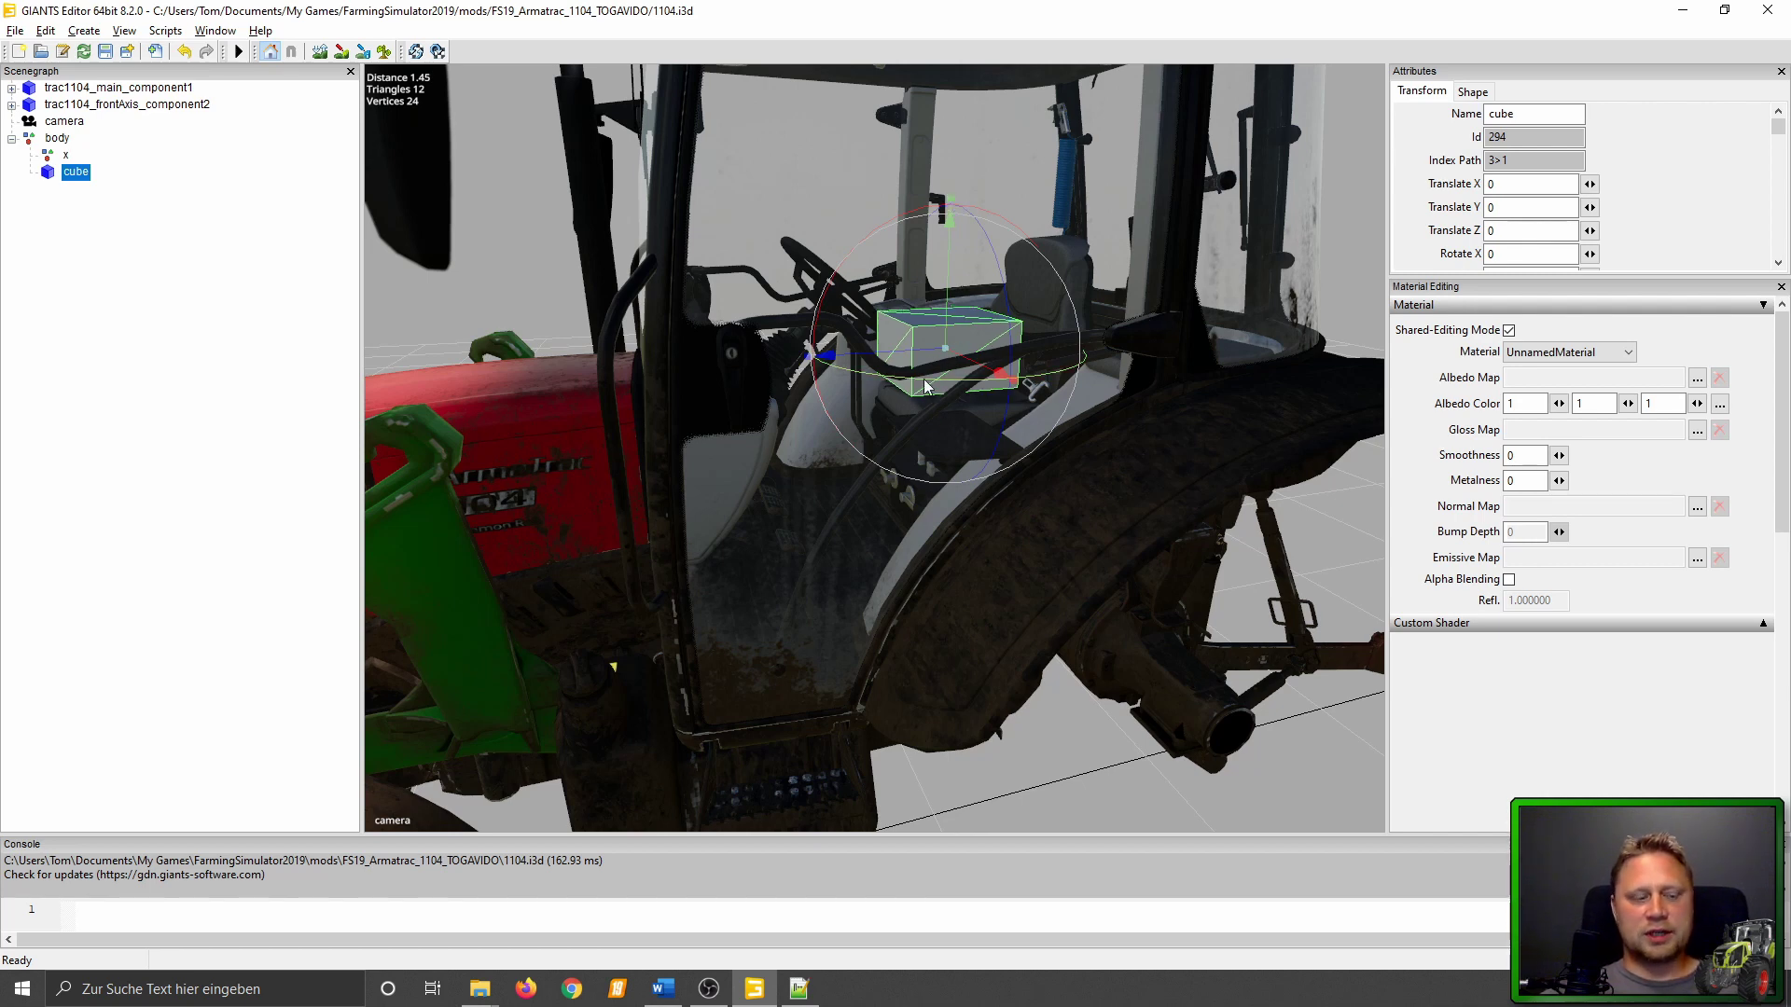
{"action": "middle_click_drag", "start_coordinate": [909, 299], "coordinate": [1078, 344]}
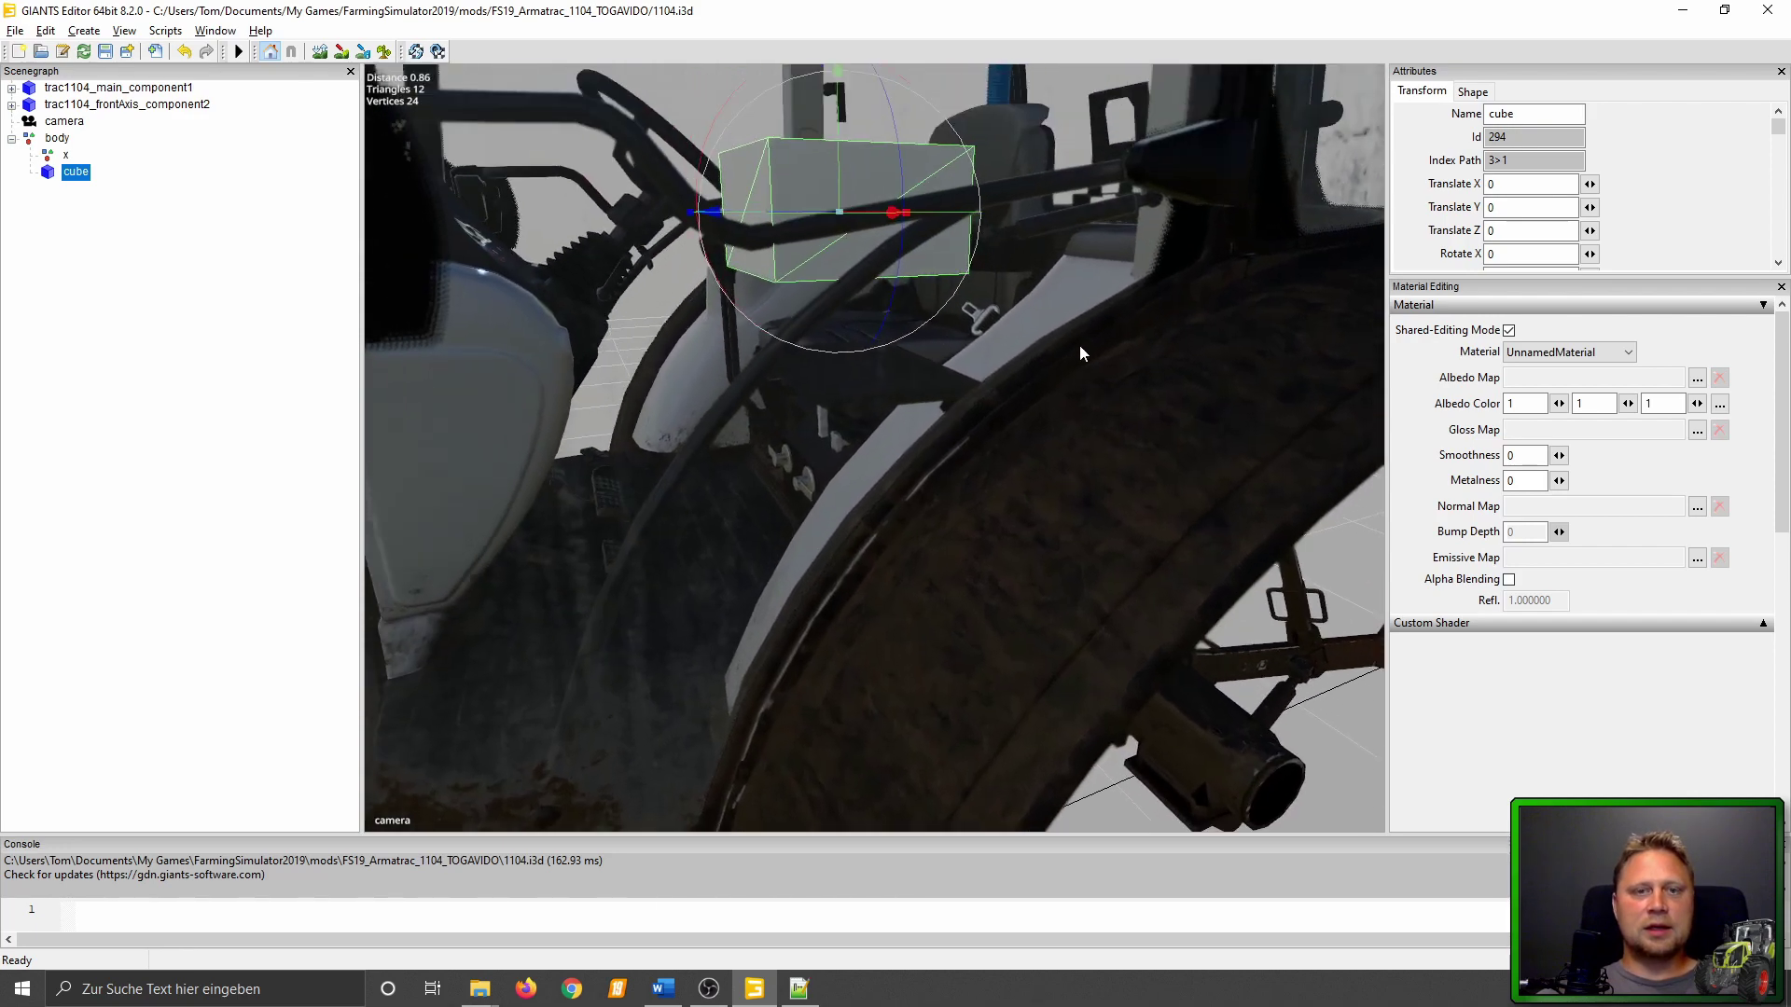
{"action": "scroll", "coordinate": [943, 238], "scroll_direction": "up", "scroll_amount": 3}
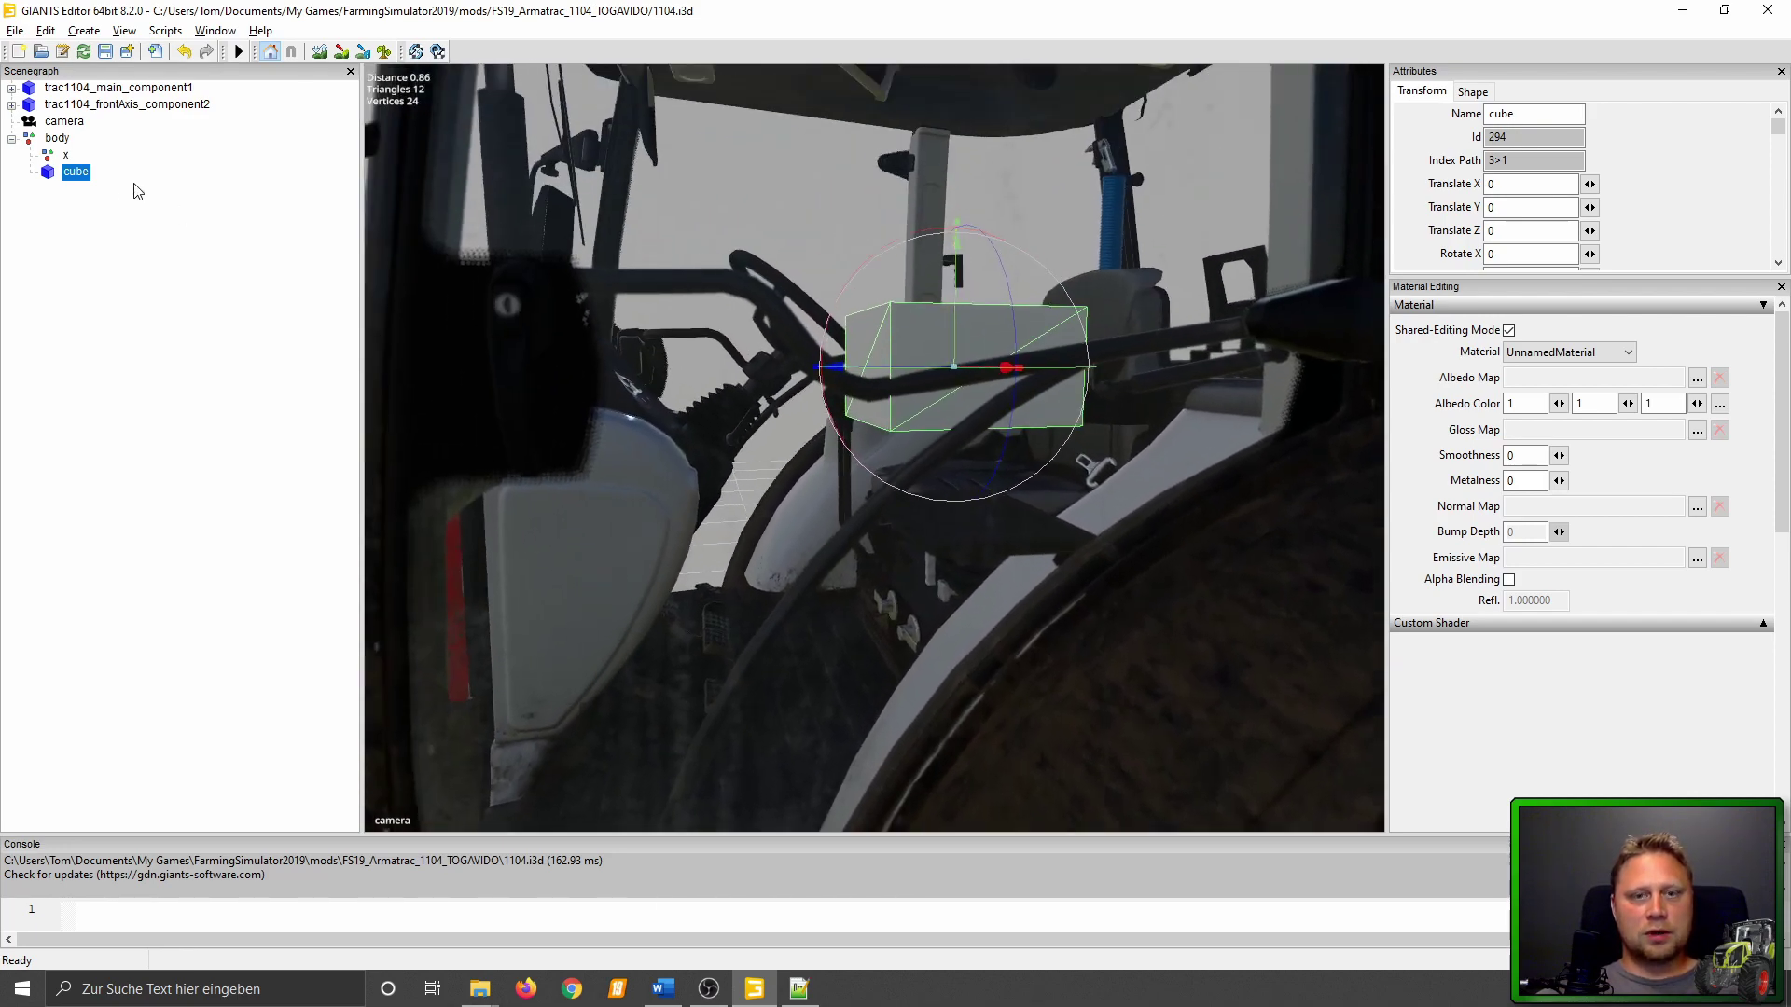
Drag the body node down to Translate Y 1.837 so the cube sits beside the driver's seat.
{"action": "left_click", "coordinate": [67, 139]}
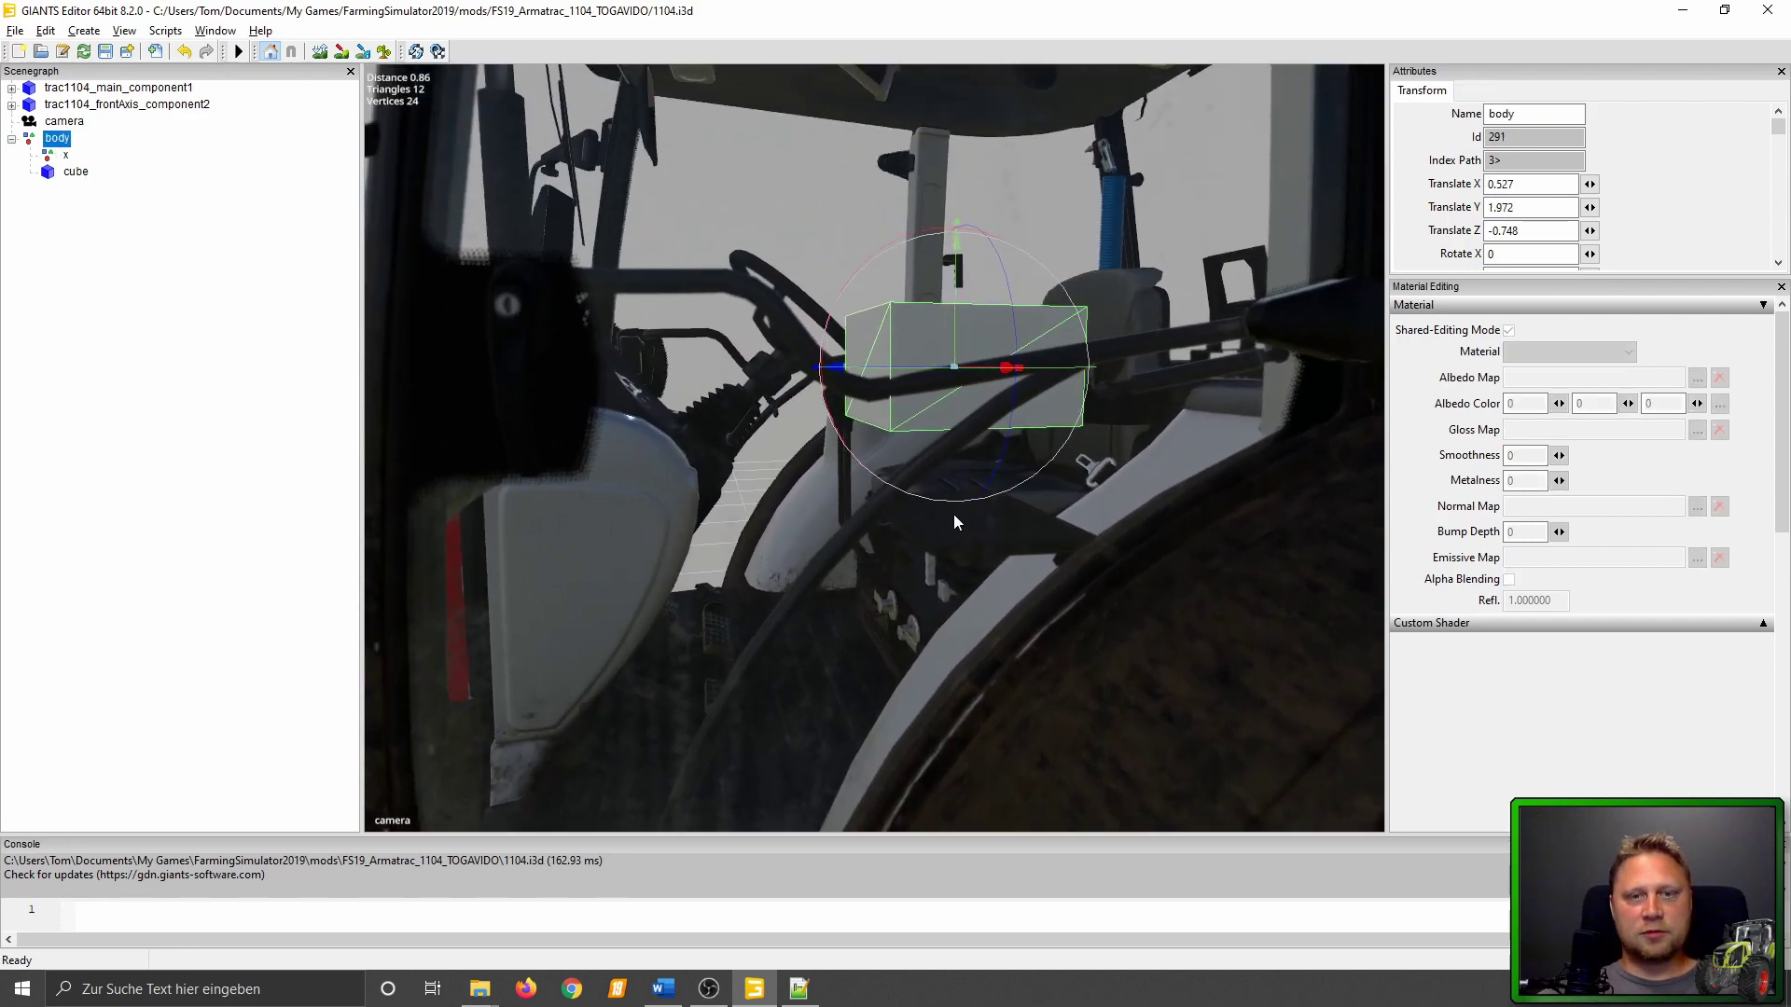
{"action": "left_click_drag", "start_coordinate": [954, 322], "coordinate": [953, 424]}
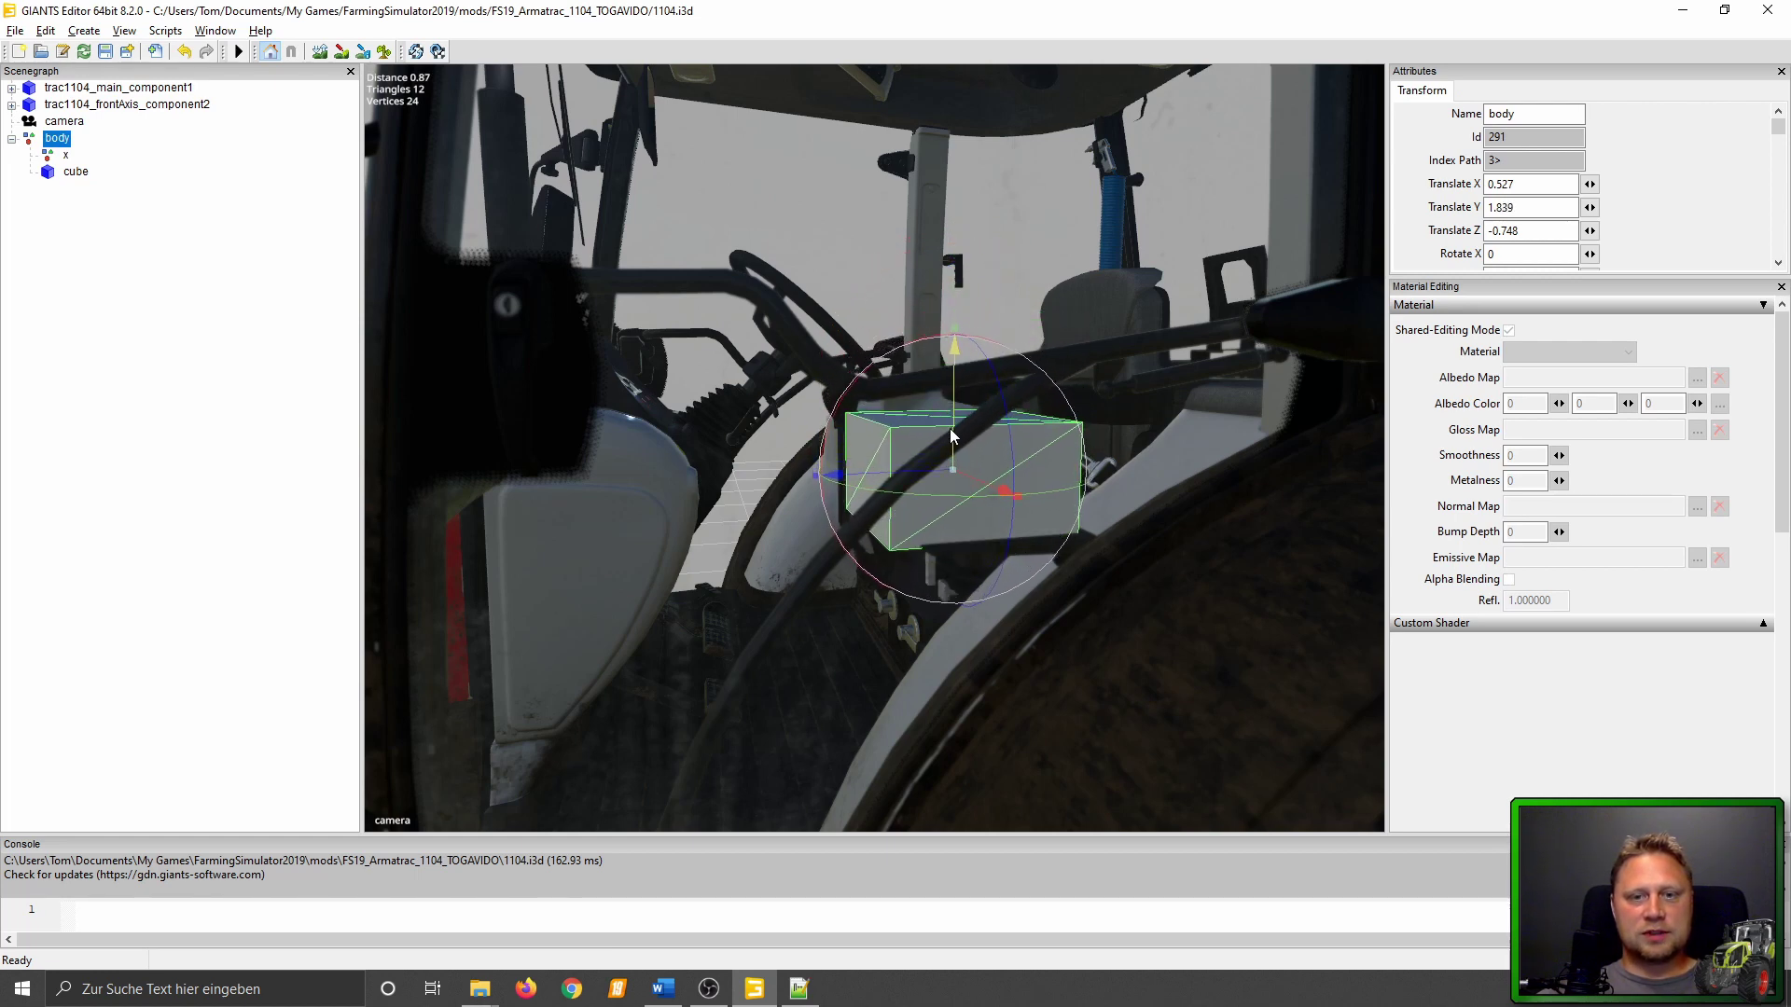
{"action": "left_click_drag", "start_coordinate": [953, 423], "coordinate": [950, 429]}
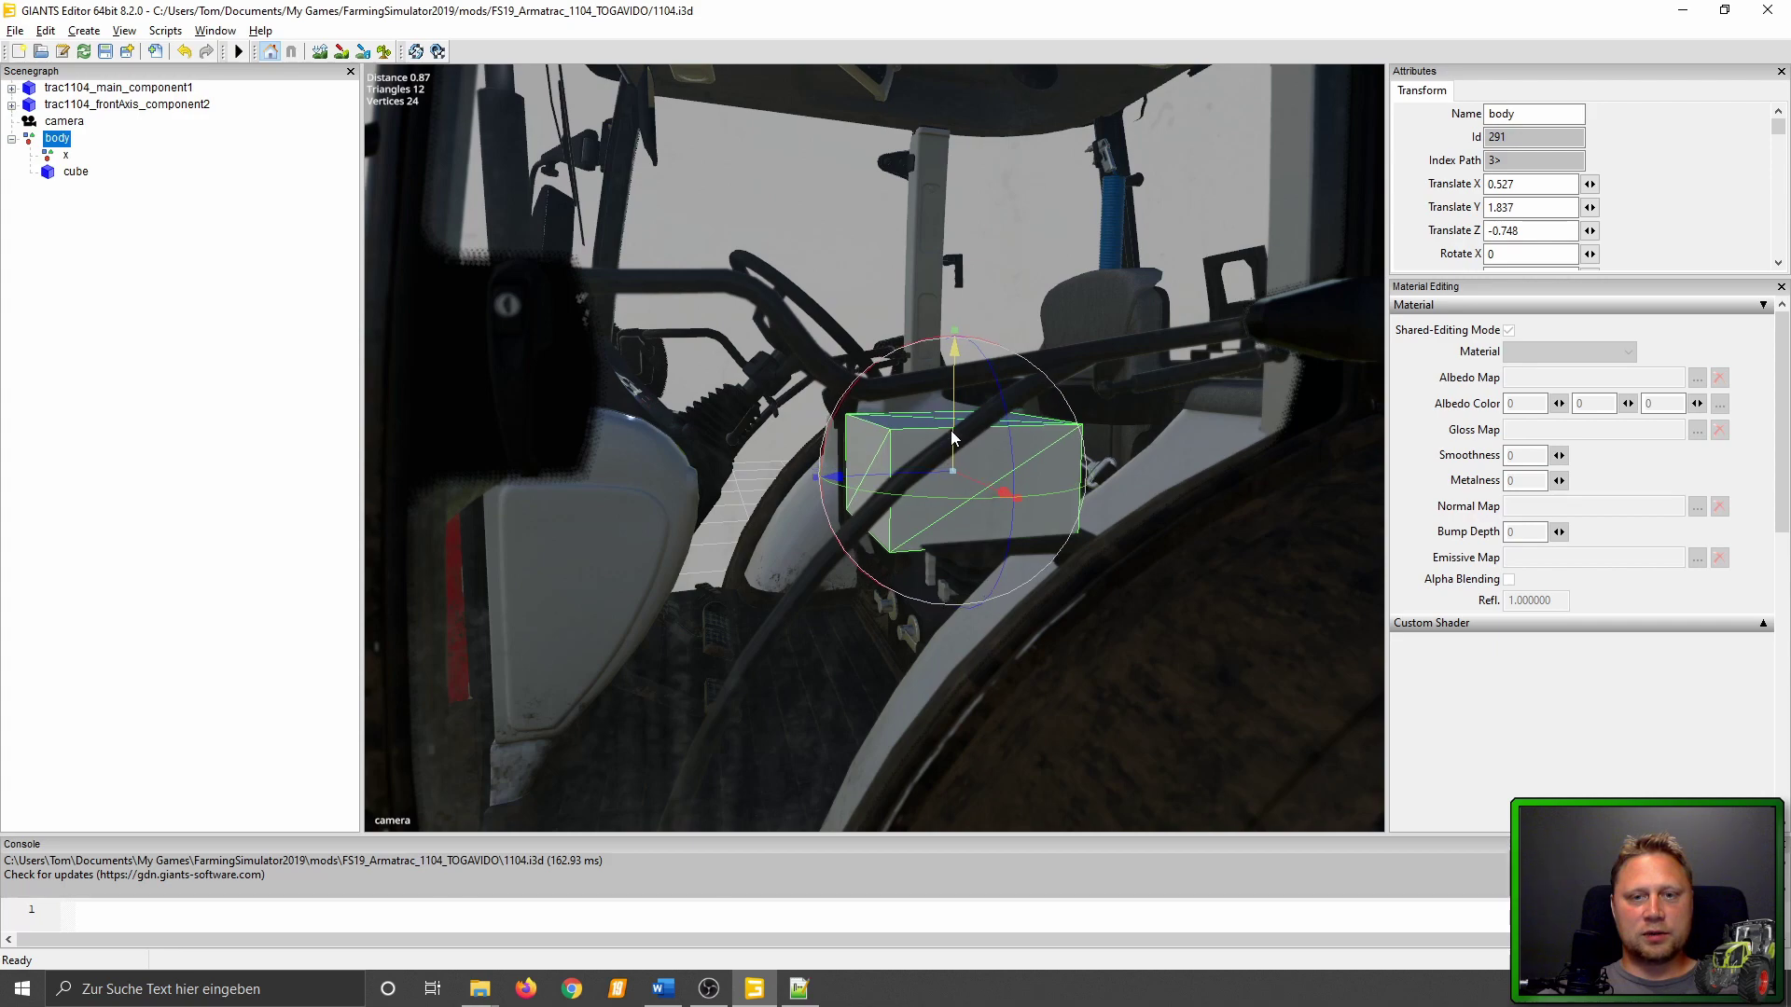
{"action": "mouse_move", "coordinate": [950, 429]}
{"action": "middle_mouse_down"}
{"action": "mouse_move", "coordinate": [949, 668]}
{"action": "mouse_move", "coordinate": [1190, 680]}
{"action": "mouse_move", "coordinate": [954, 552]}
{"action": "mouse_move", "coordinate": [971, 544]}
{"action": "middle_mouse_up"}
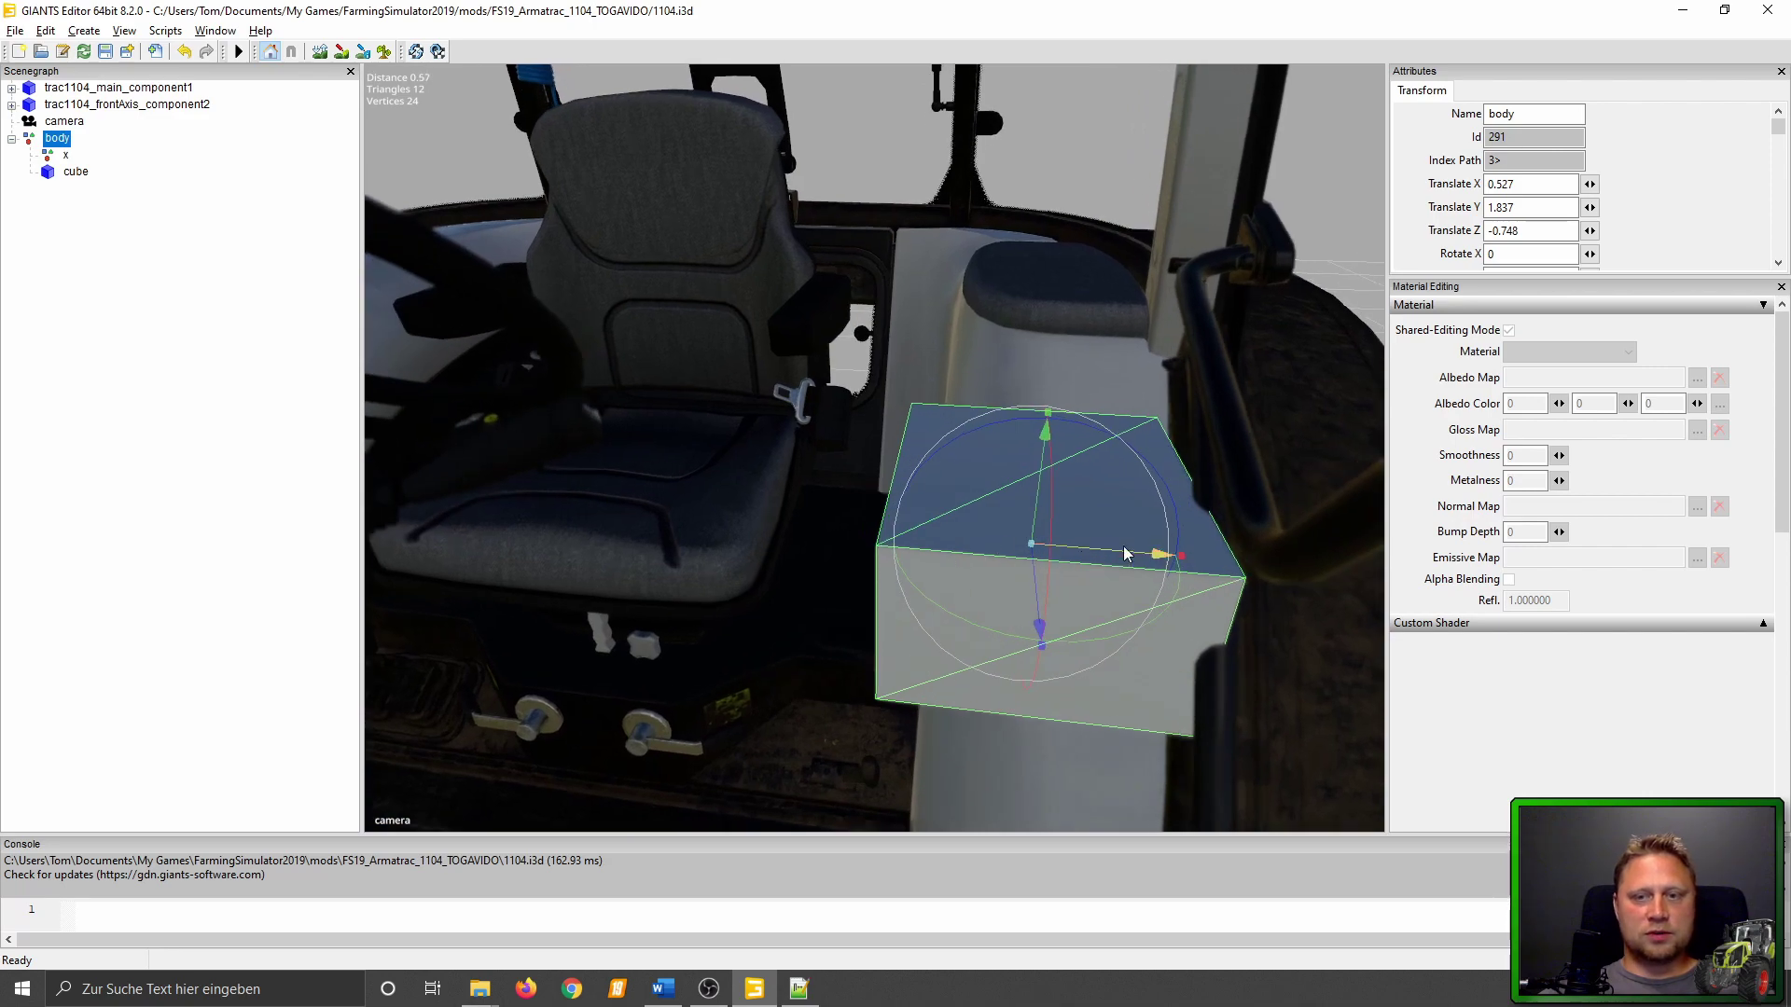
{"action": "mouse_move", "coordinate": [1119, 559]}
{"action": "middle_mouse_down"}
{"action": "mouse_move", "coordinate": [923, 556]}
{"action": "mouse_move", "coordinate": [859, 657]}
{"action": "mouse_move", "coordinate": [972, 662]}
{"action": "mouse_move", "coordinate": [1107, 559]}
{"action": "mouse_move", "coordinate": [1130, 585]}
{"action": "middle_mouse_up"}
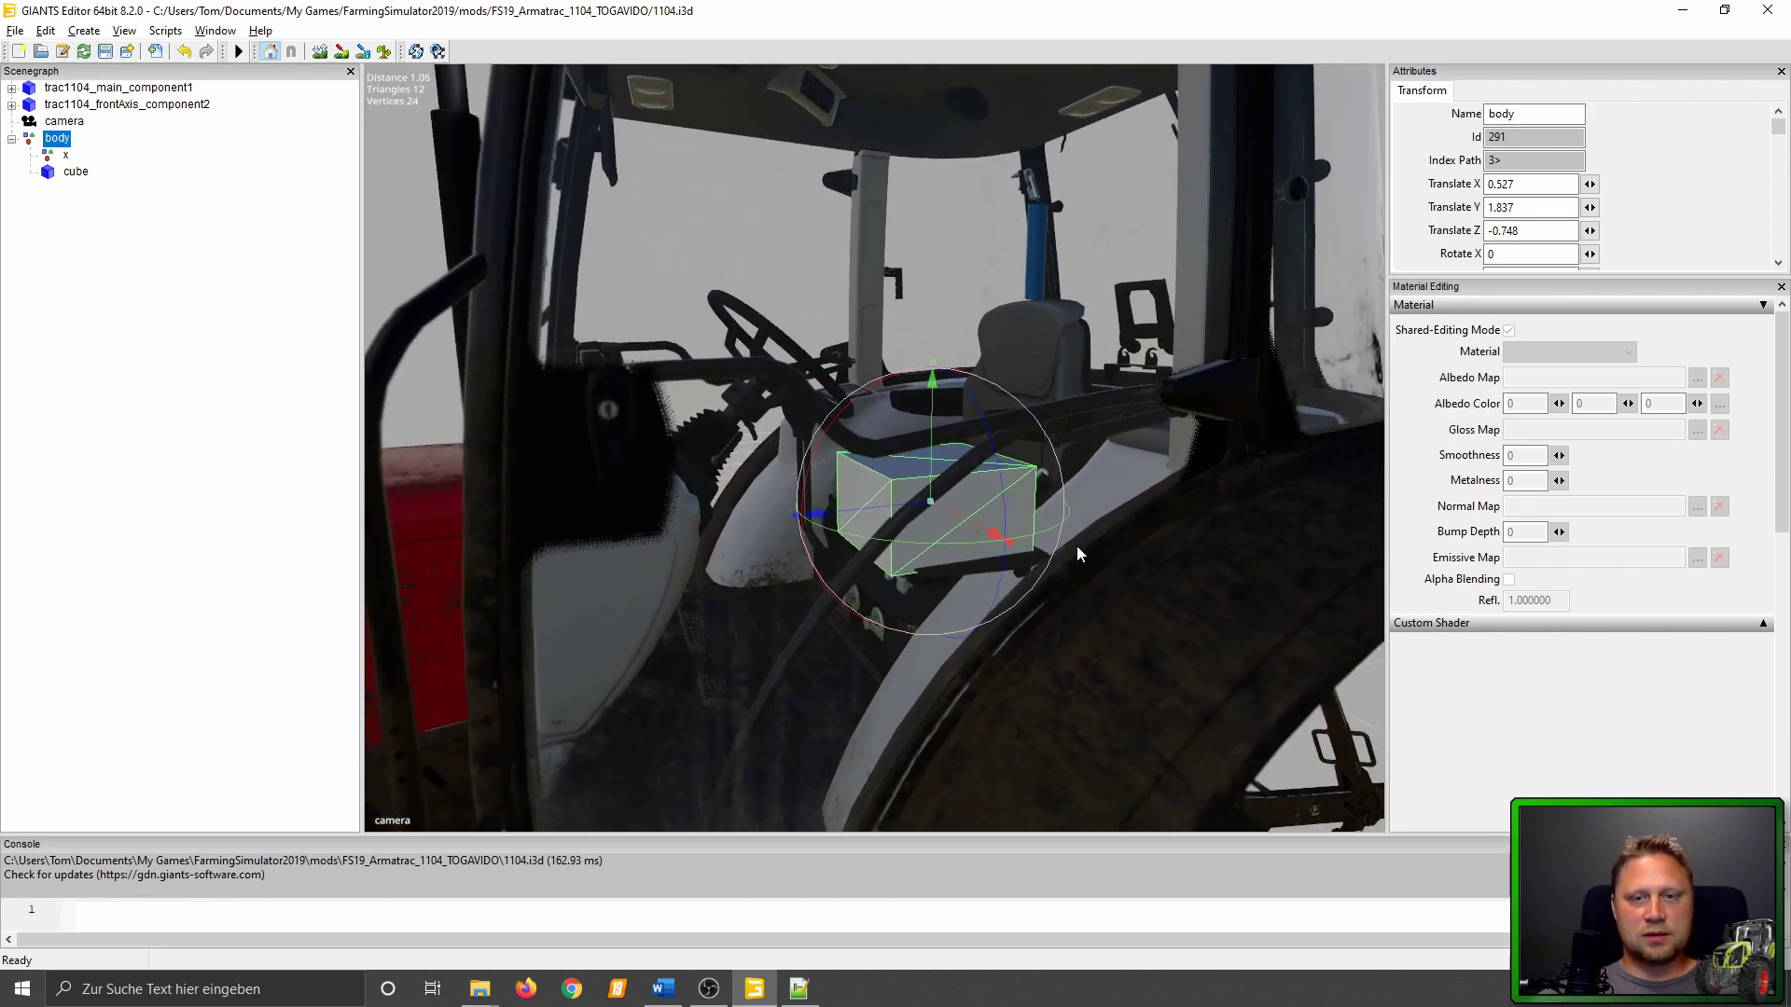
Reparent the cube under the x node in the Scenegraph.
{"action": "left_click", "coordinate": [58, 156]}
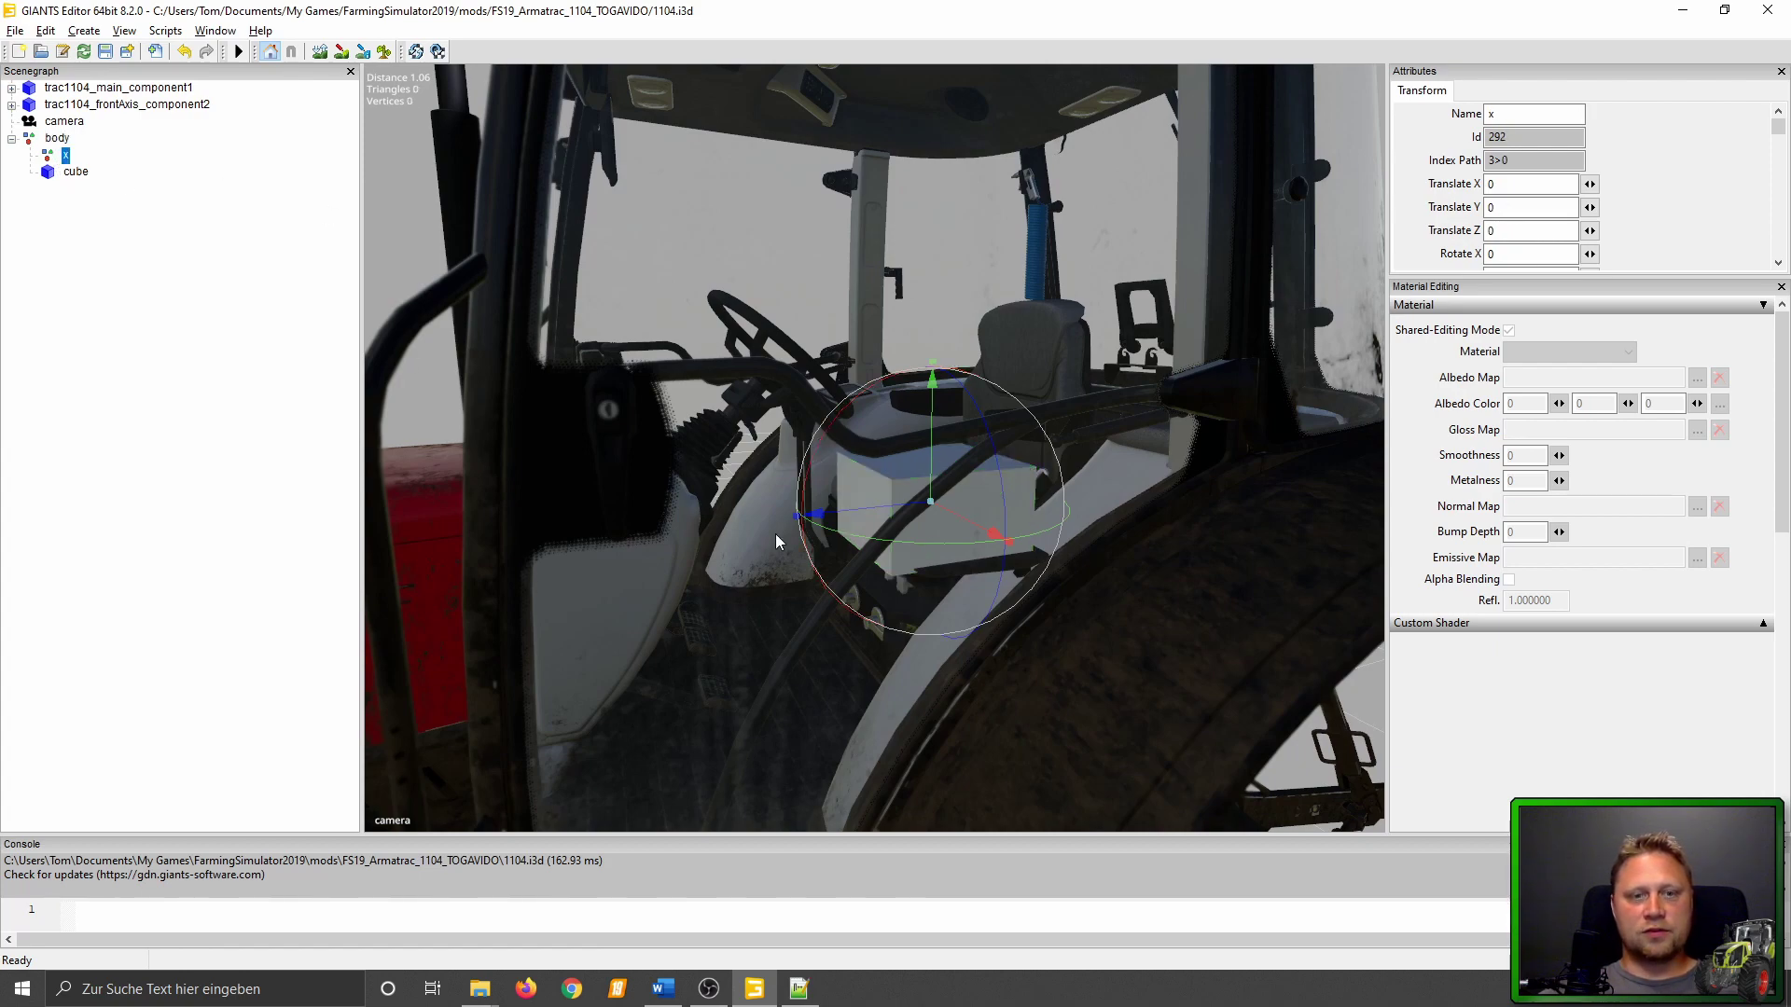
{"action": "mouse_move", "coordinate": [780, 531]}
{"action": "middle_mouse_down"}
{"action": "mouse_move", "coordinate": [1019, 563]}
{"action": "mouse_move", "coordinate": [948, 593]}
{"action": "middle_mouse_up"}
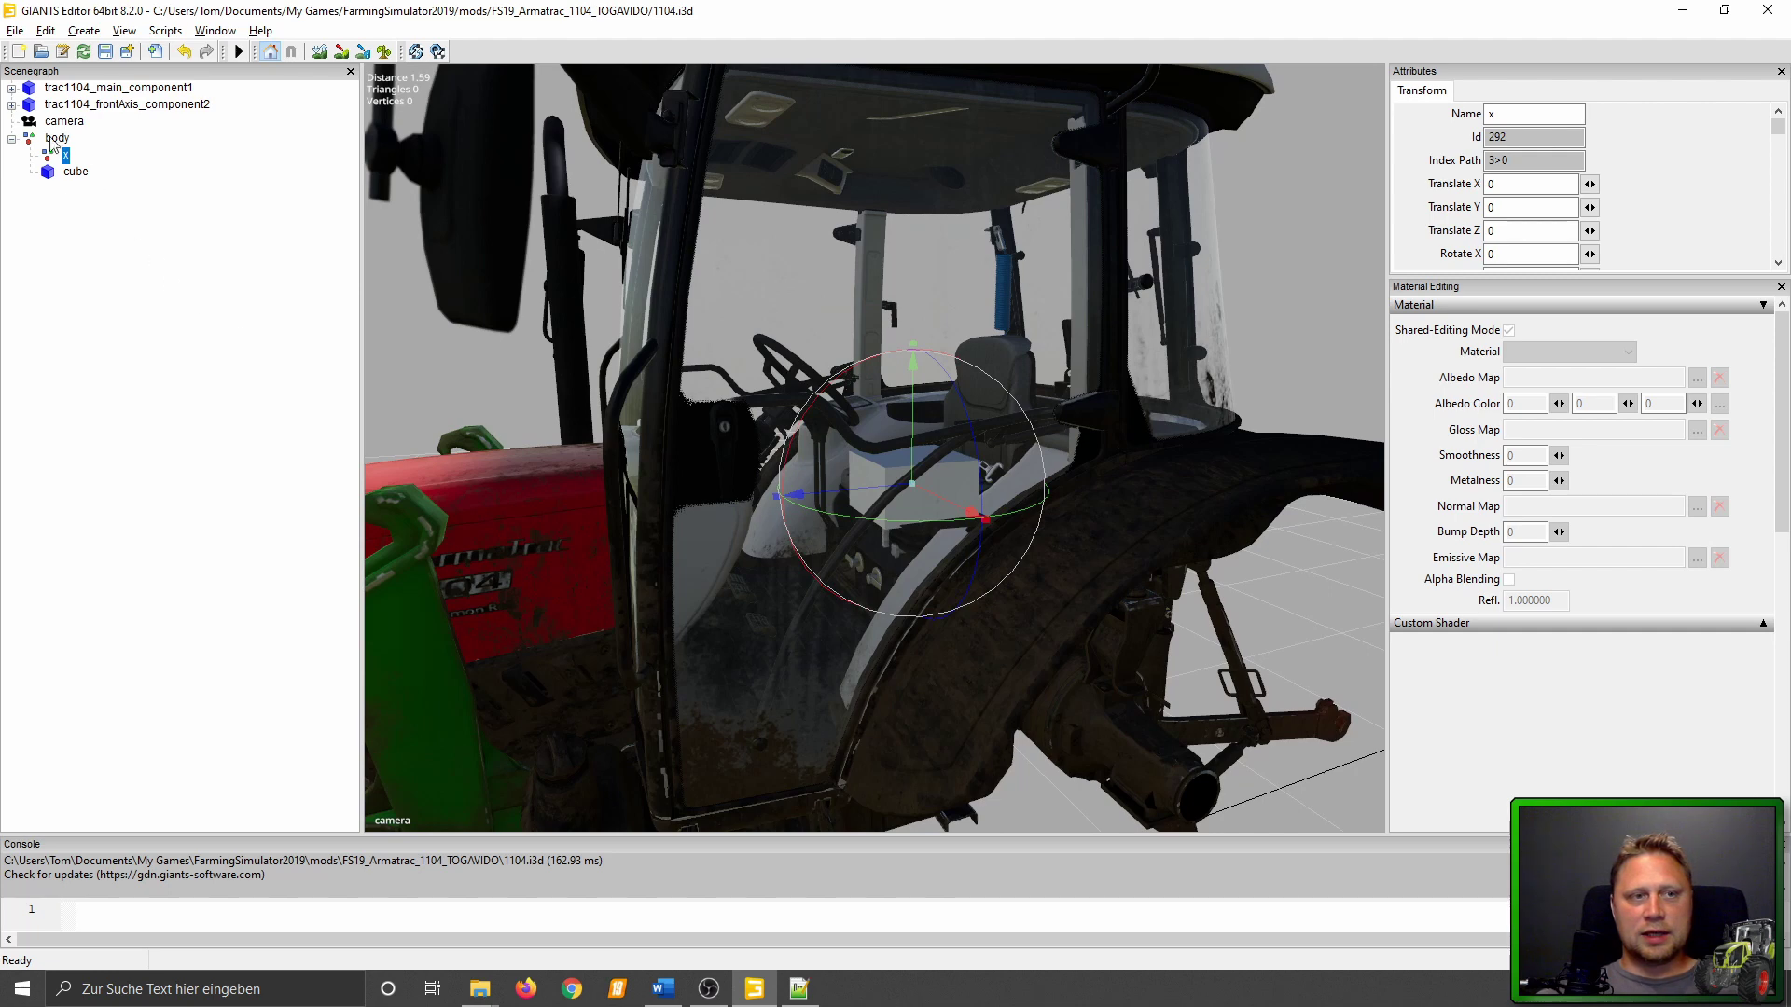
{"action": "left_click", "coordinate": [71, 172]}
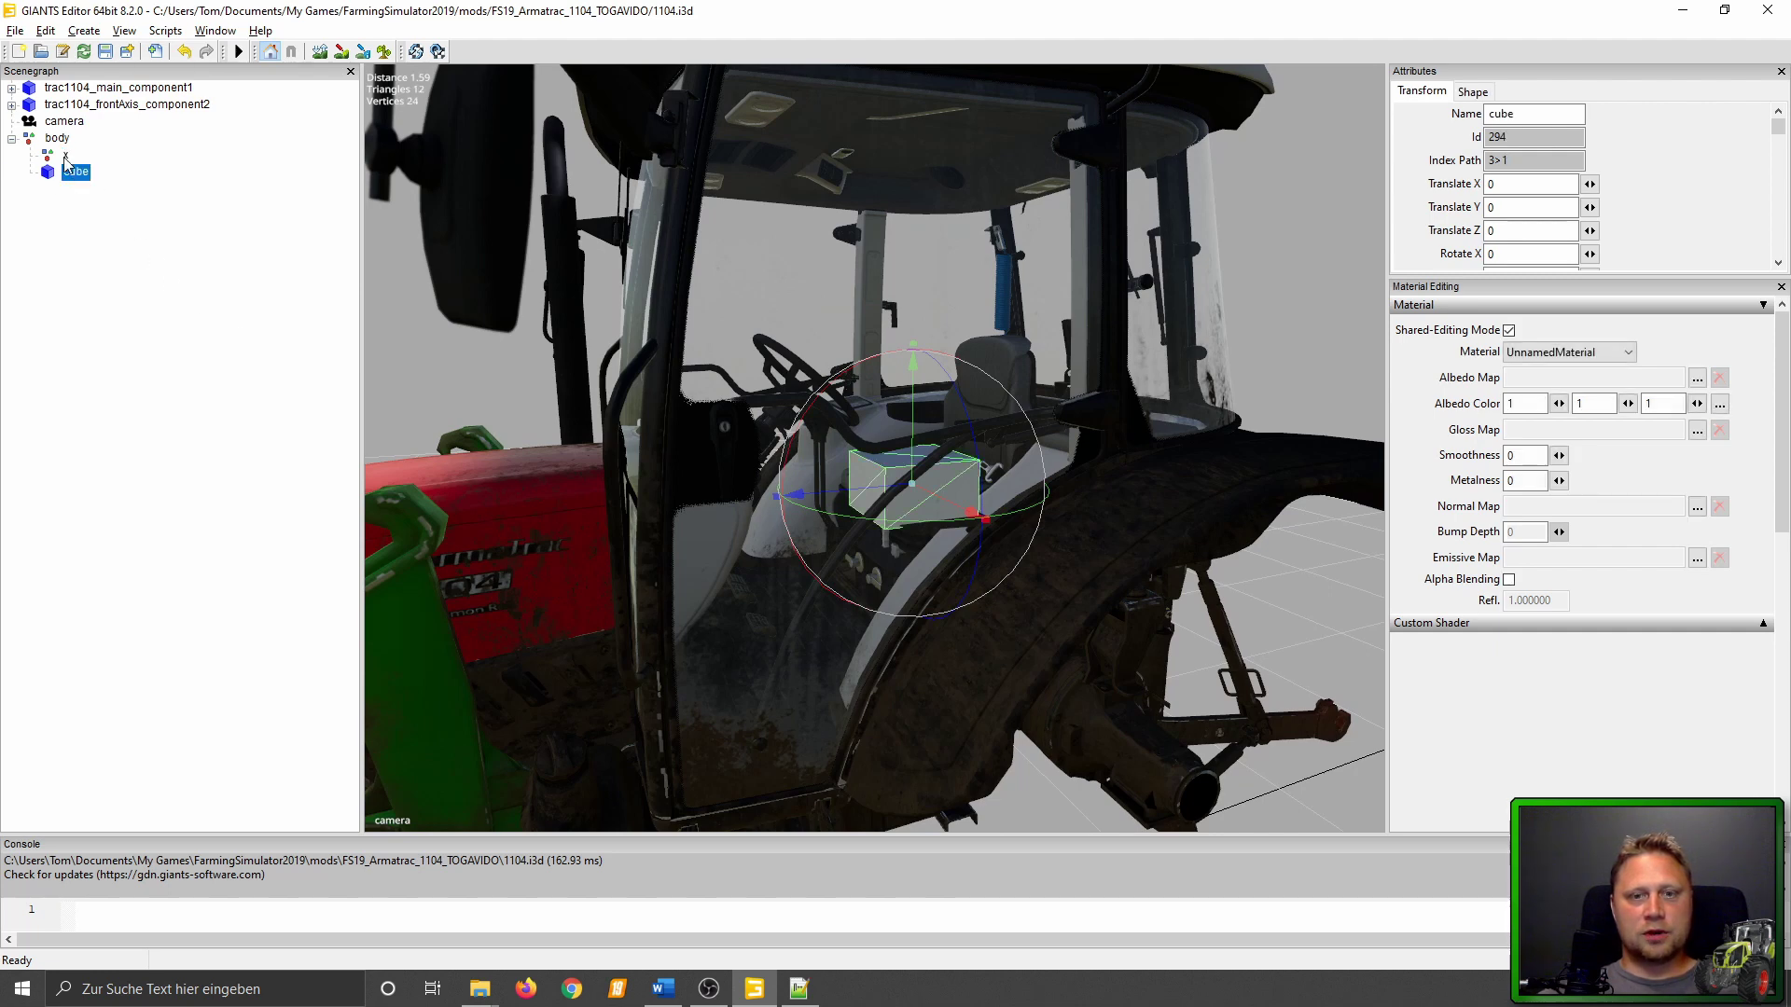
{"action": "left_click_drag", "start_coordinate": [65, 162], "coordinate": [57, 159]}
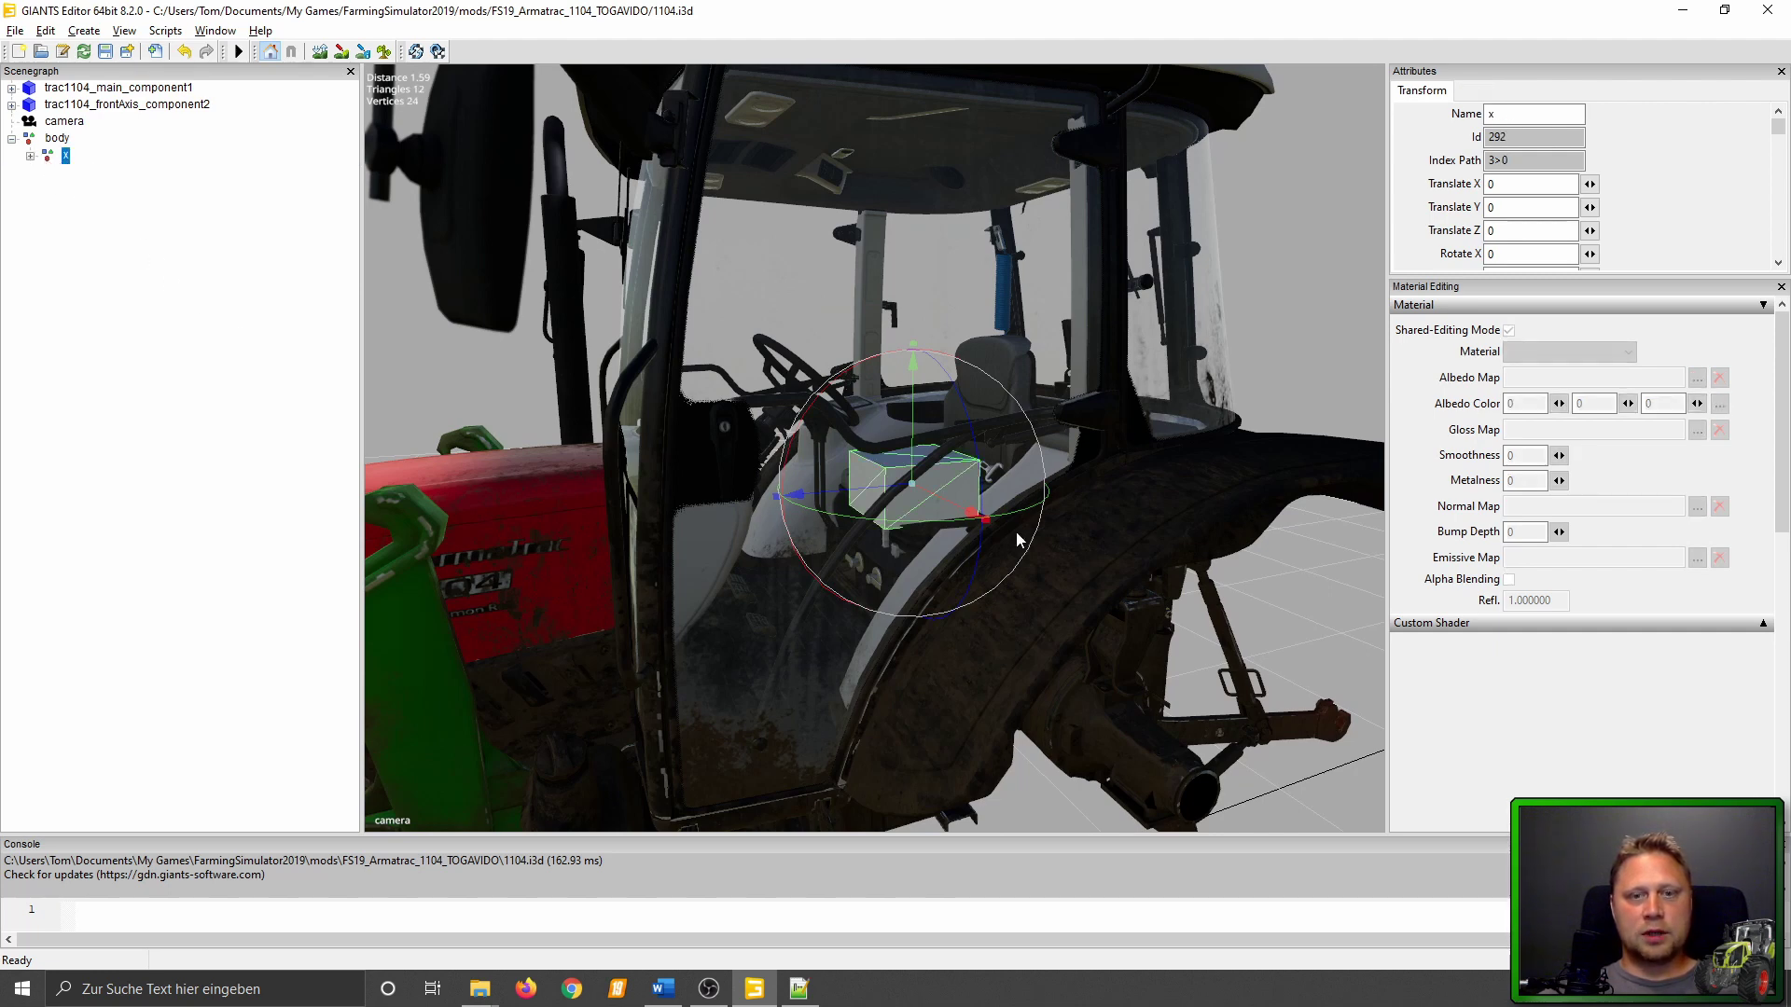
Shift x to Z 0.391, lower it toward the cab floor, and shrink the box to a tiny cube.
{"action": "left_click_drag", "start_coordinate": [883, 485], "coordinate": [754, 457]}
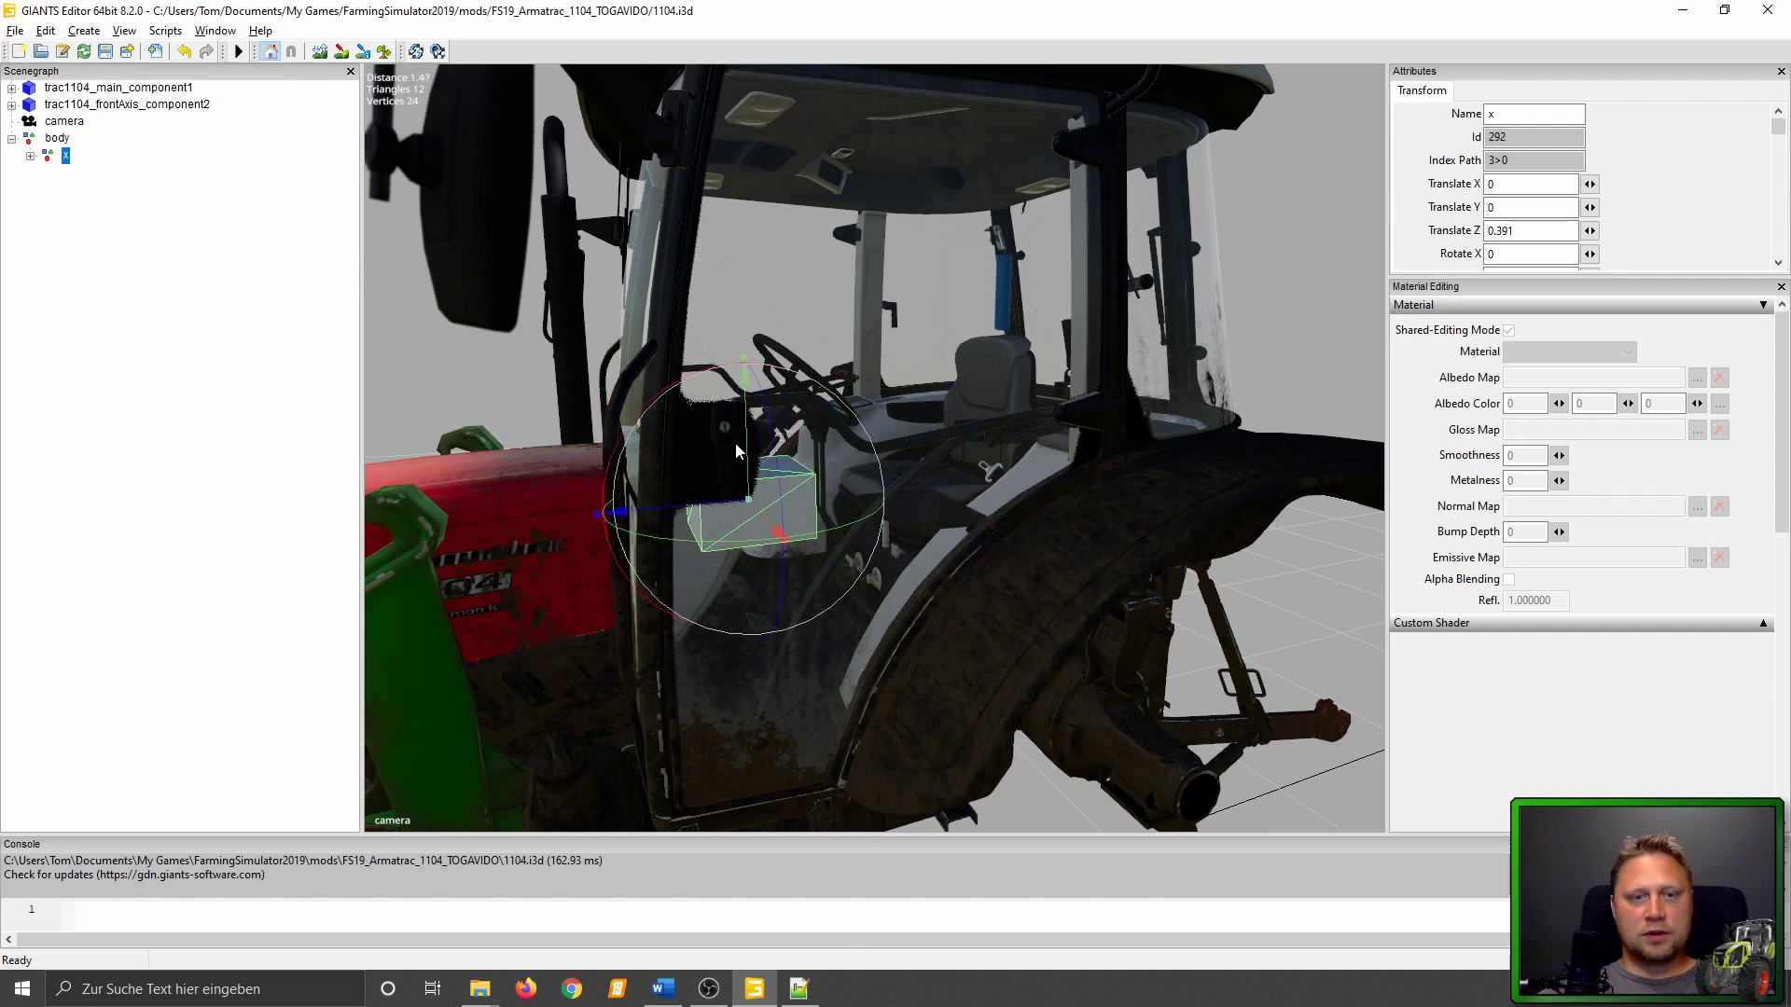
{"action": "mouse_move", "coordinate": [754, 457]}
{"action": "left_mouse_down"}
{"action": "mouse_move", "coordinate": [755, 706]}
{"action": "mouse_move", "coordinate": [746, 678]}
{"action": "left_mouse_up"}
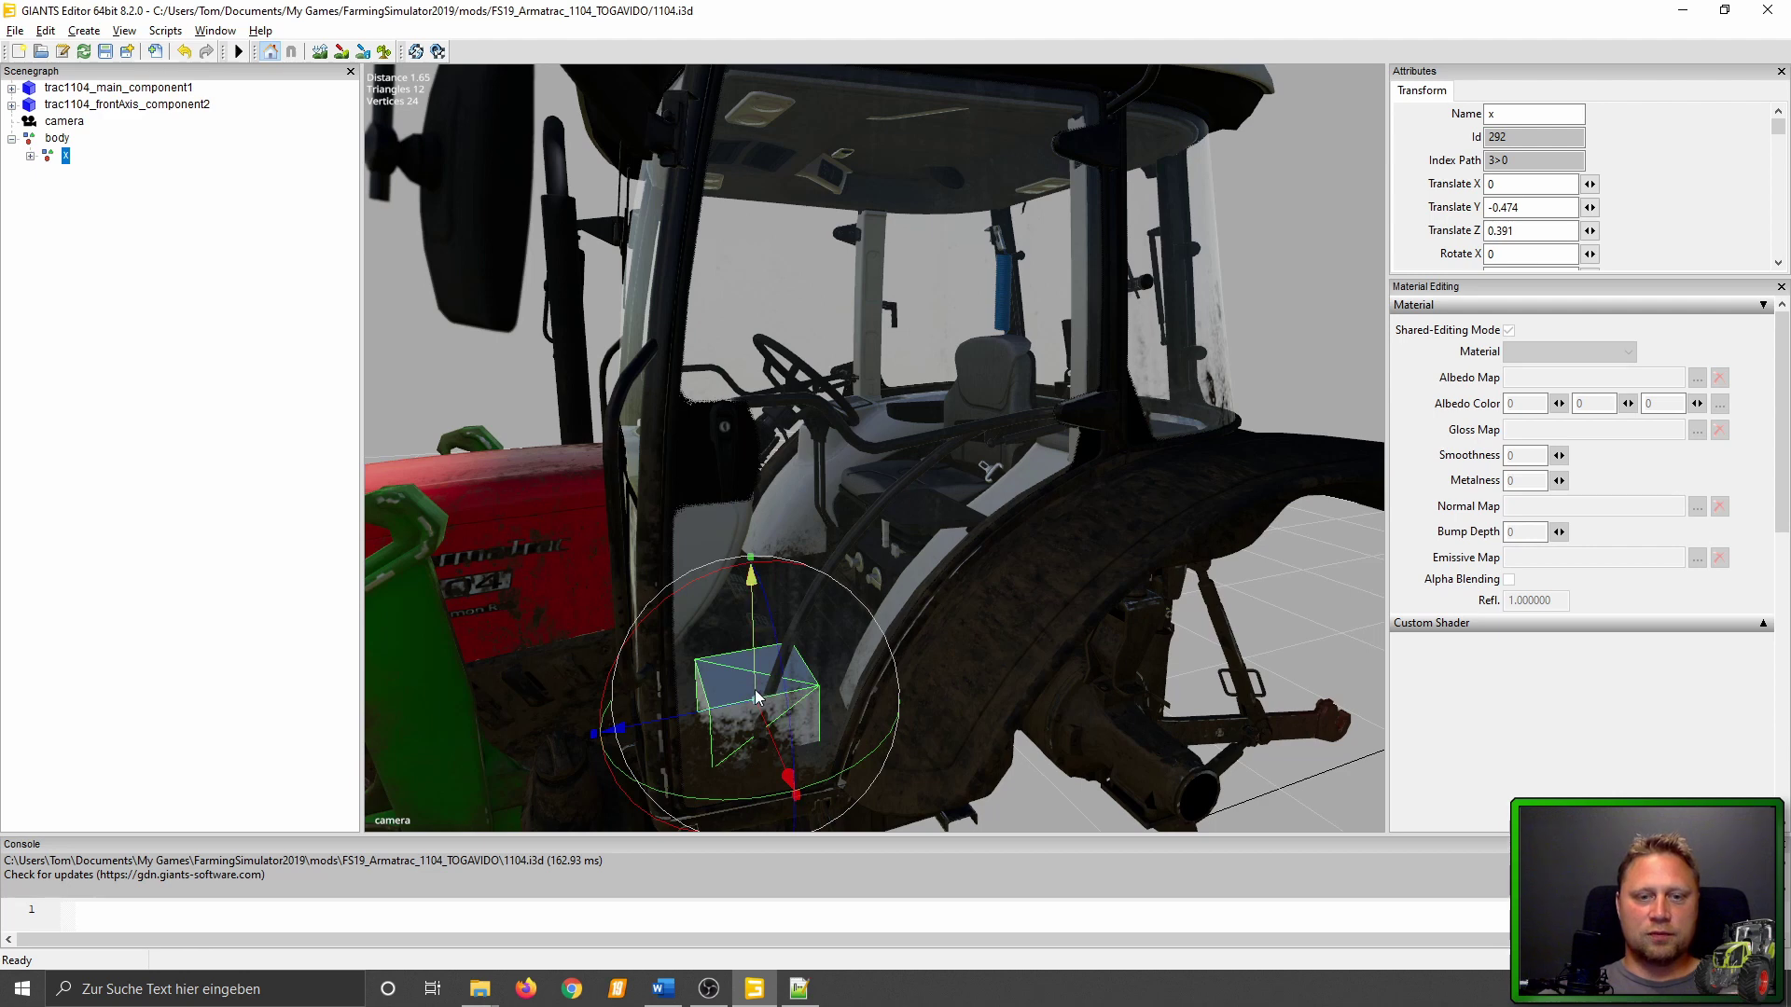
{"action": "left_click_drag", "start_coordinate": [756, 706], "coordinate": [1218, 783]}
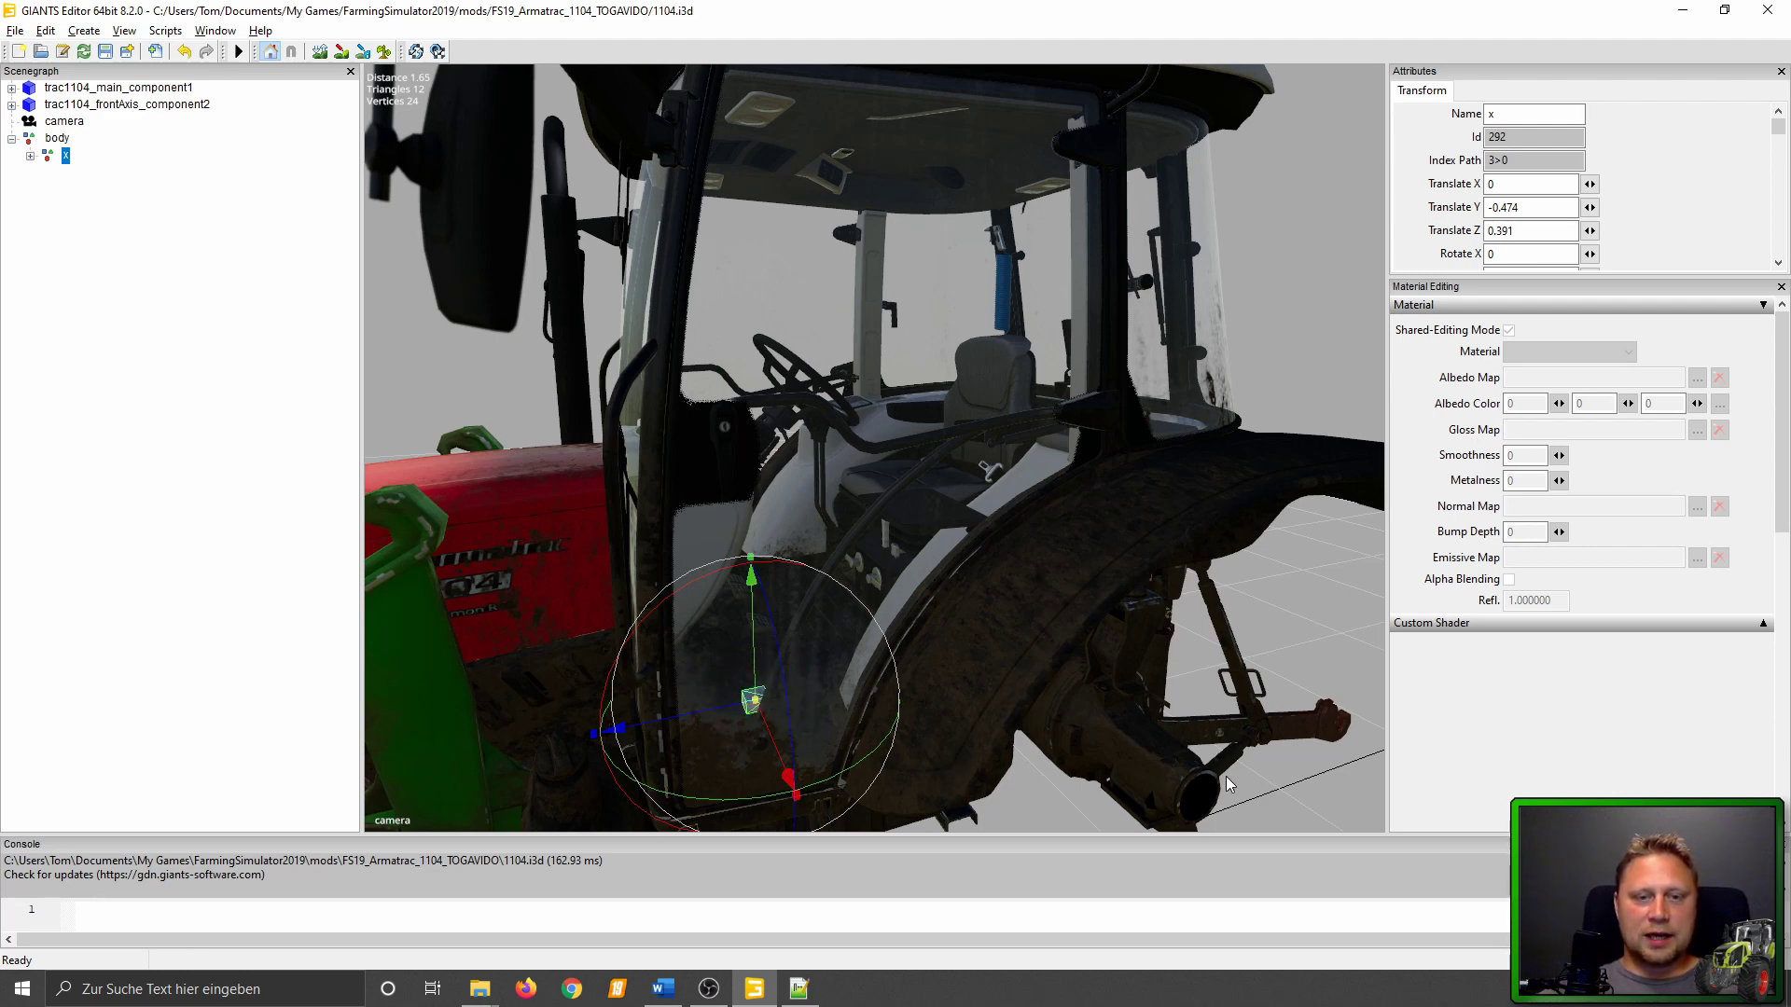
{"action": "scroll", "coordinate": [898, 640], "scroll_direction": "down", "scroll_amount": 4}
{"action": "scroll", "coordinate": [1043, 571], "scroll_direction": "down", "scroll_amount": 3}
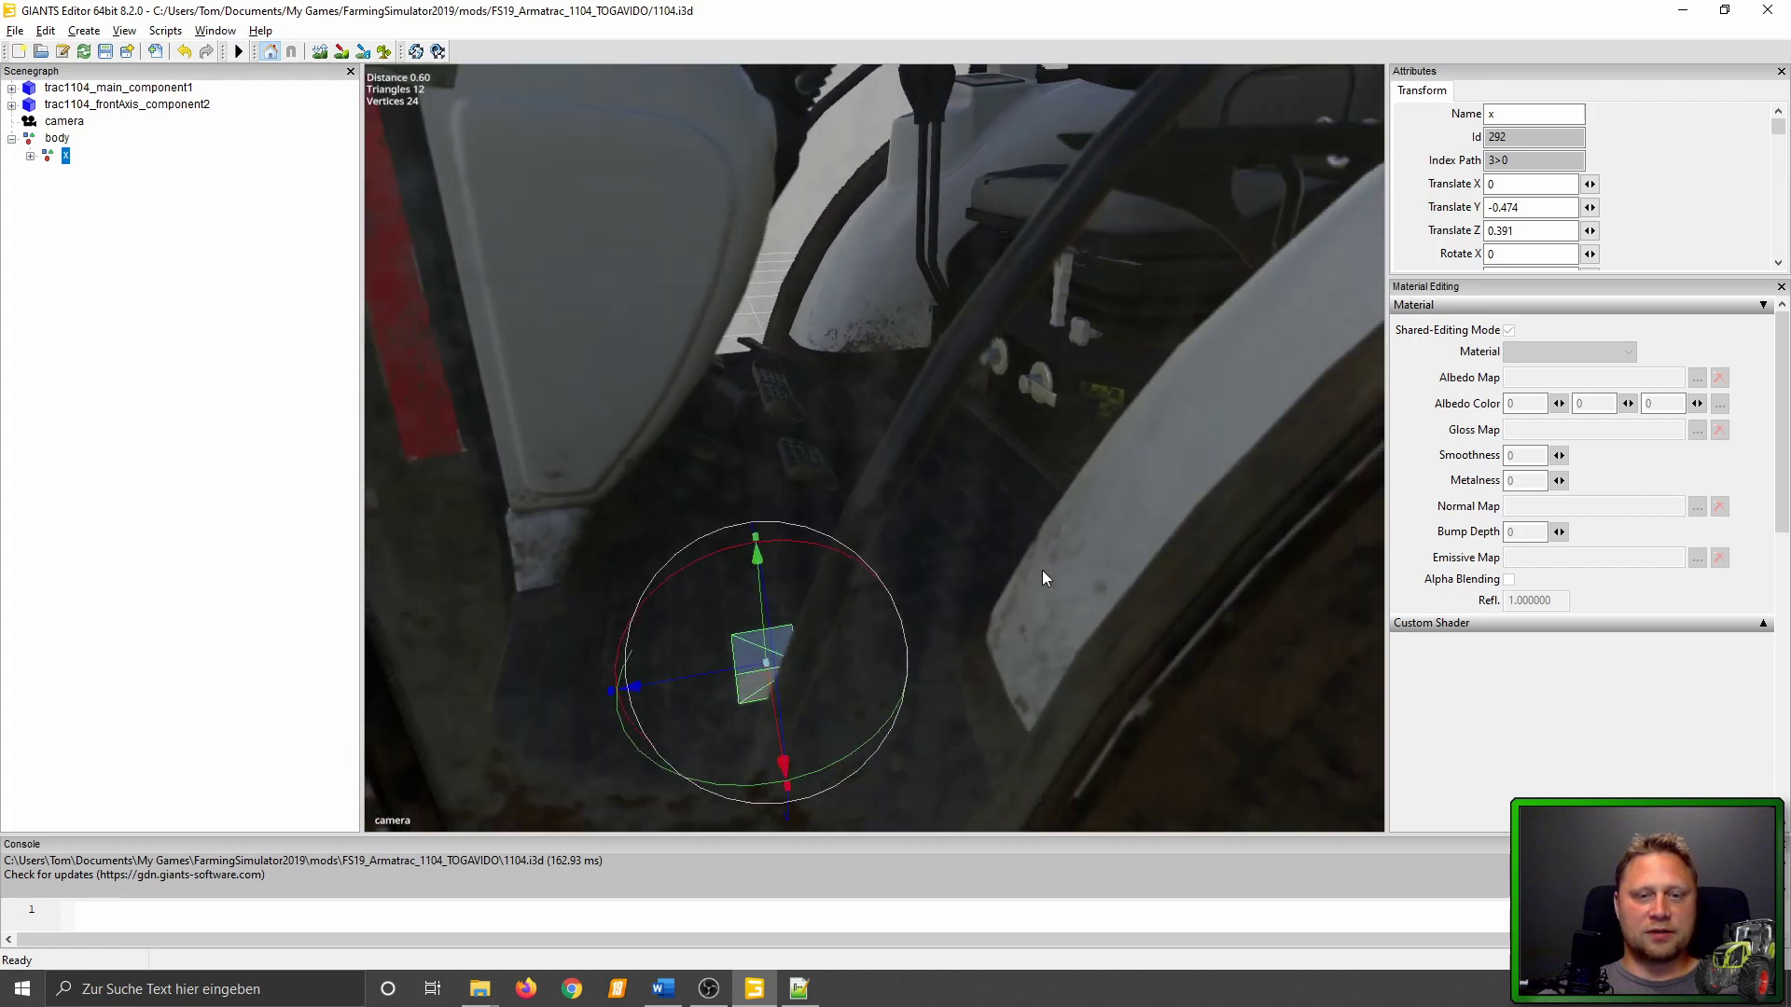
{"action": "scroll", "coordinate": [1035, 574], "scroll_direction": "down", "scroll_amount": 2}
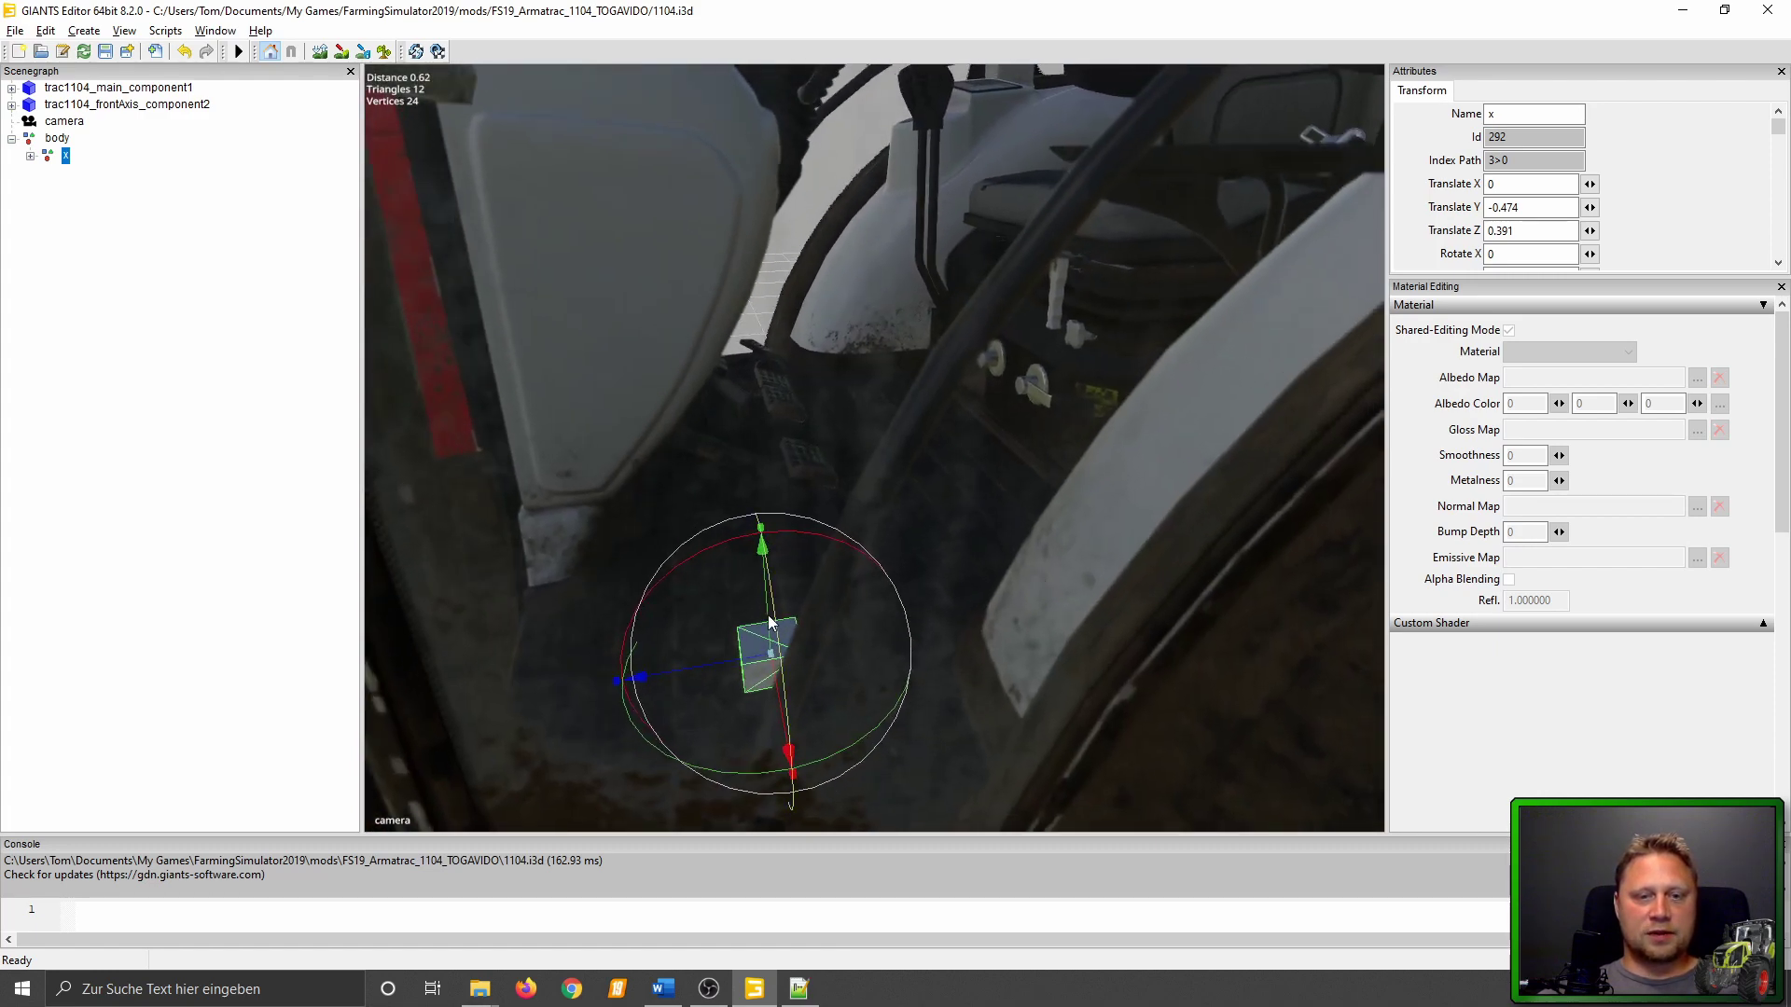
Nudge x down to Y -0.524 and across to Z 0.514, then deselect it.
{"action": "mouse_move", "coordinate": [762, 632]}
{"action": "left_mouse_down"}
{"action": "mouse_move", "coordinate": [767, 704]}
{"action": "mouse_move", "coordinate": [761, 684]}
{"action": "left_mouse_up"}
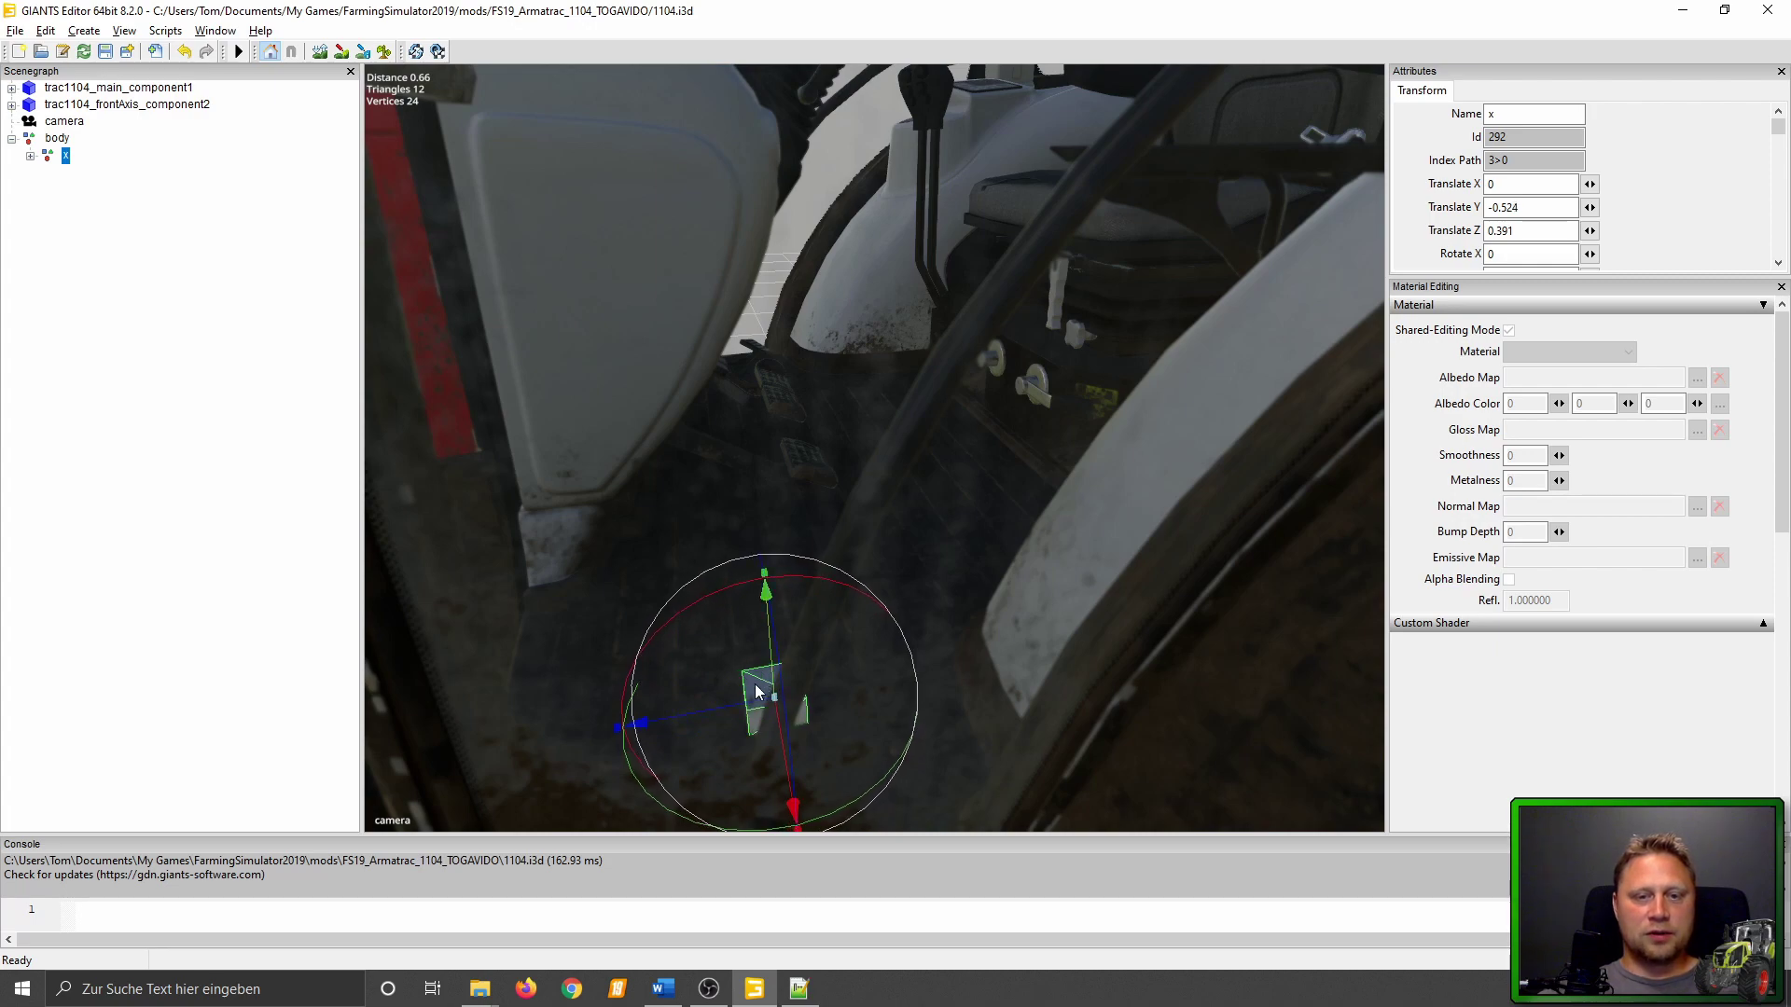
{"action": "left_click_drag", "start_coordinate": [756, 702], "coordinate": [631, 727]}
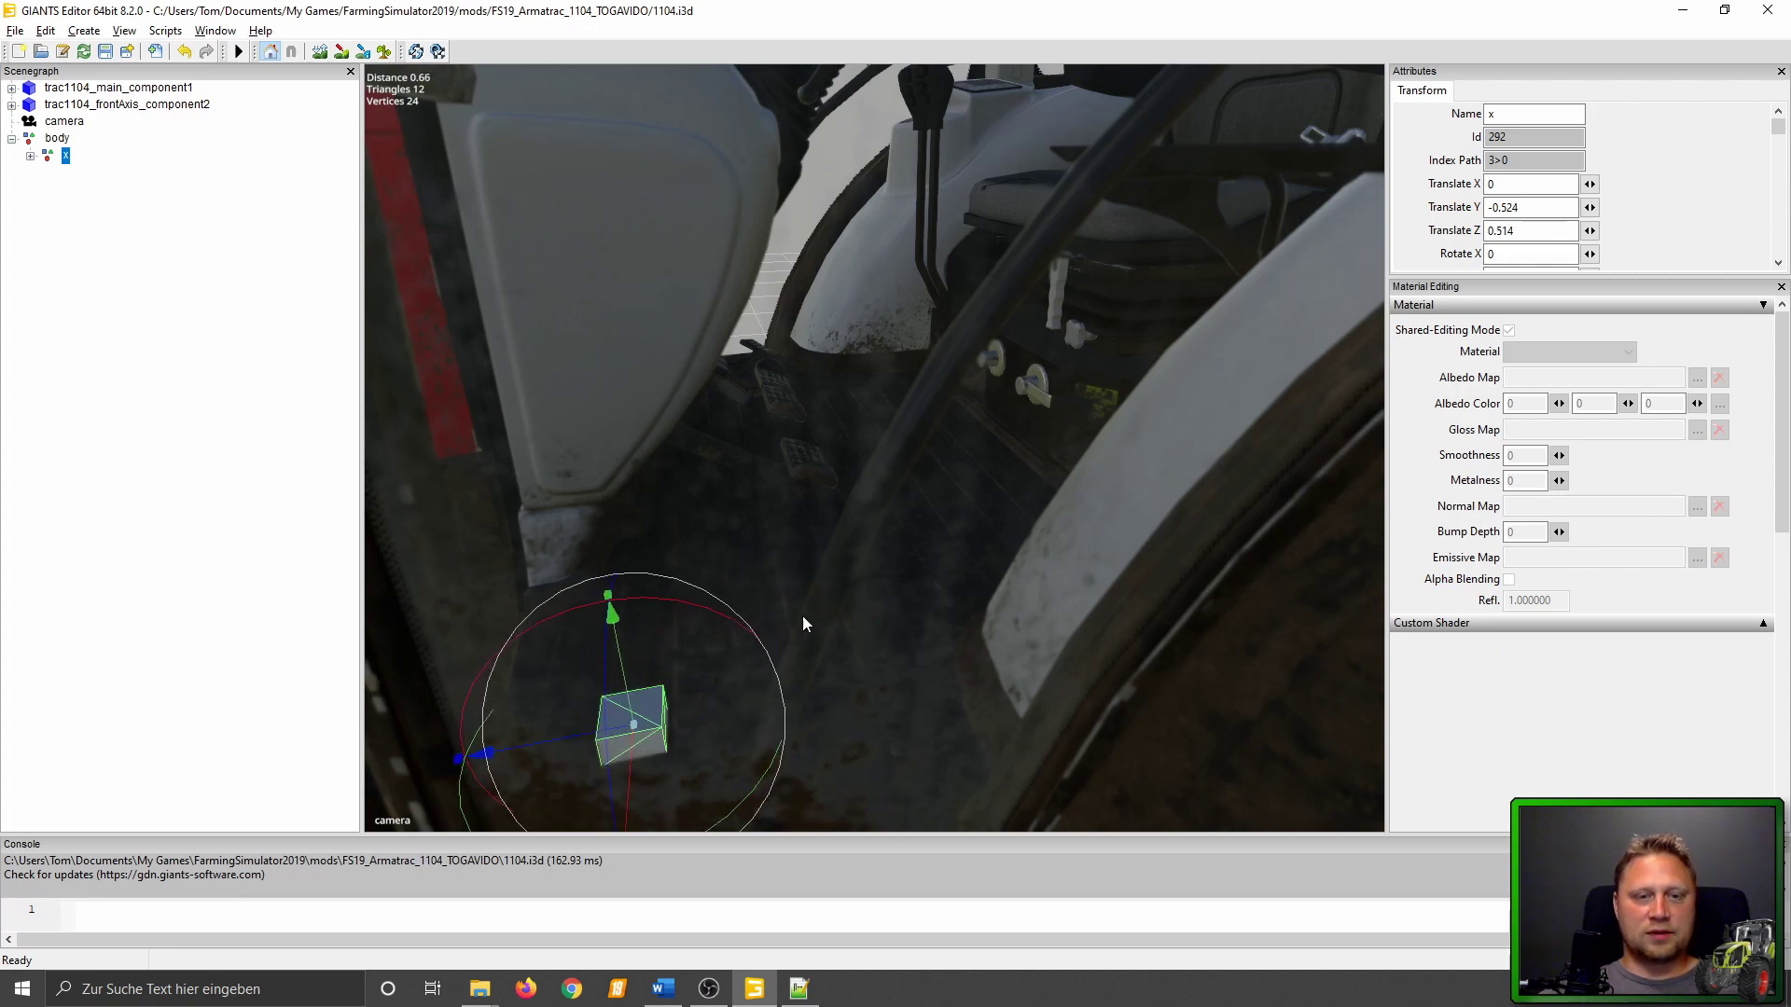
{"action": "scroll", "coordinate": [1077, 575], "scroll_direction": "down", "scroll_amount": 3}
{"action": "scroll", "coordinate": [924, 624], "scroll_direction": "down", "scroll_amount": 2}
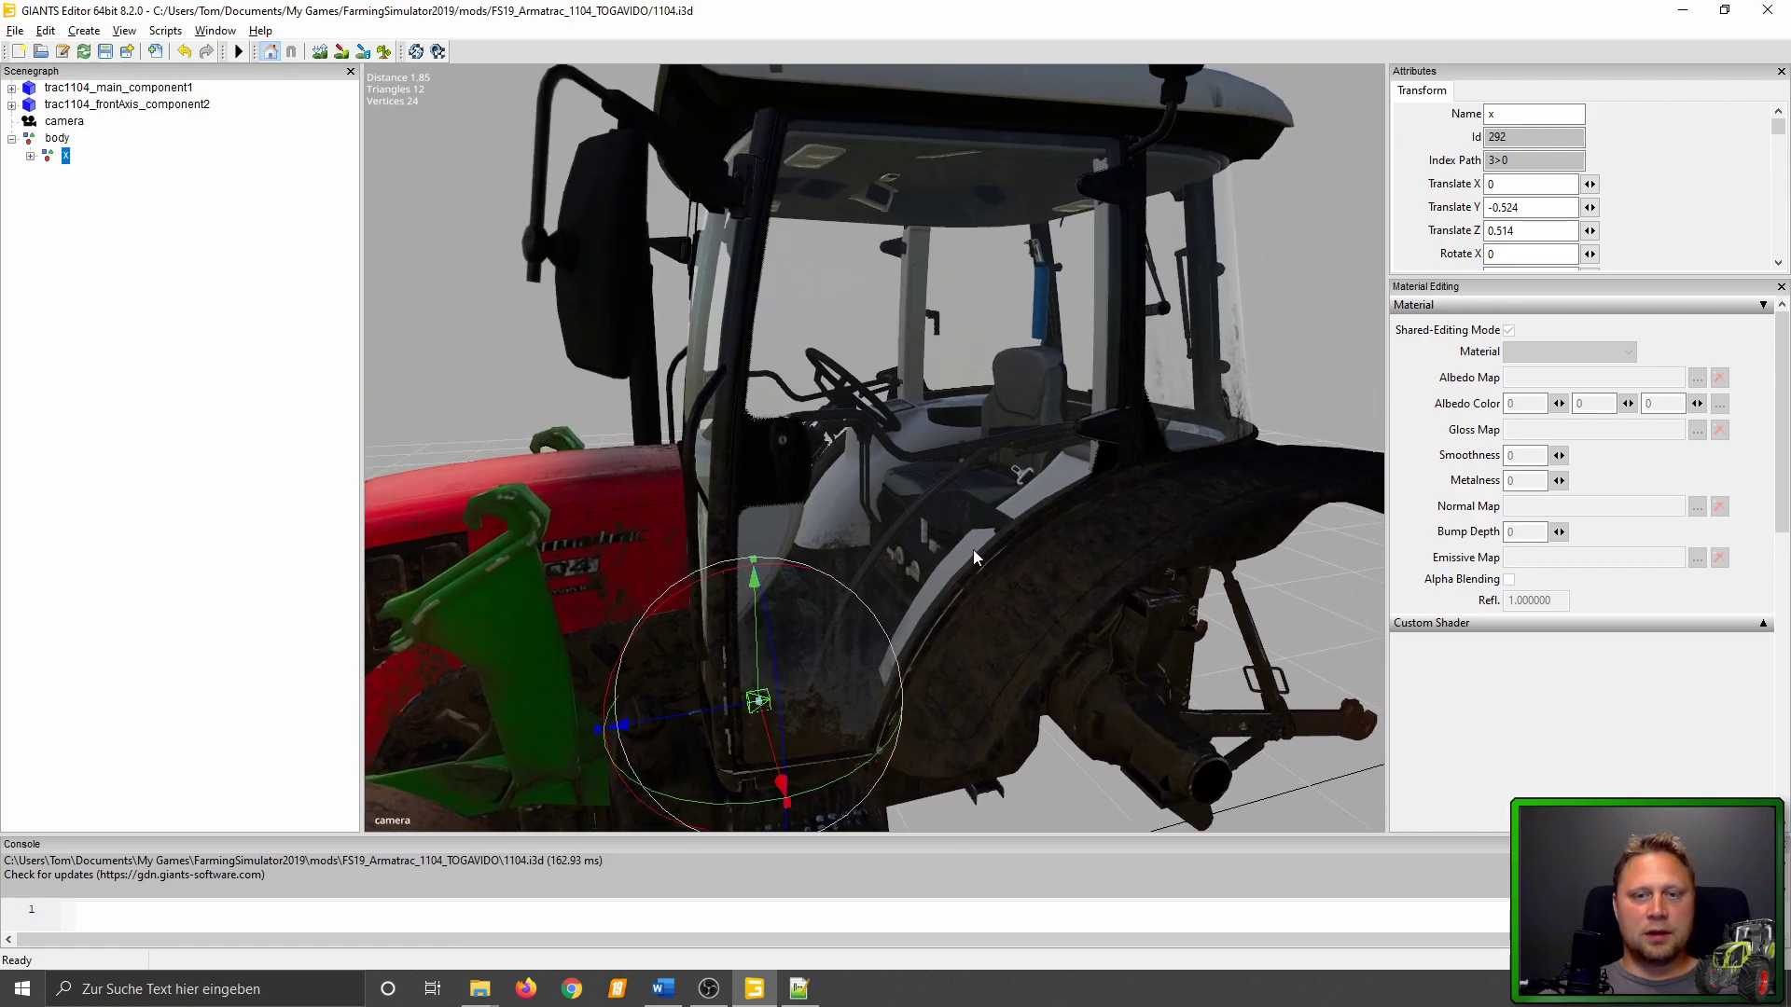
{"action": "left_click", "coordinate": [57, 139]}
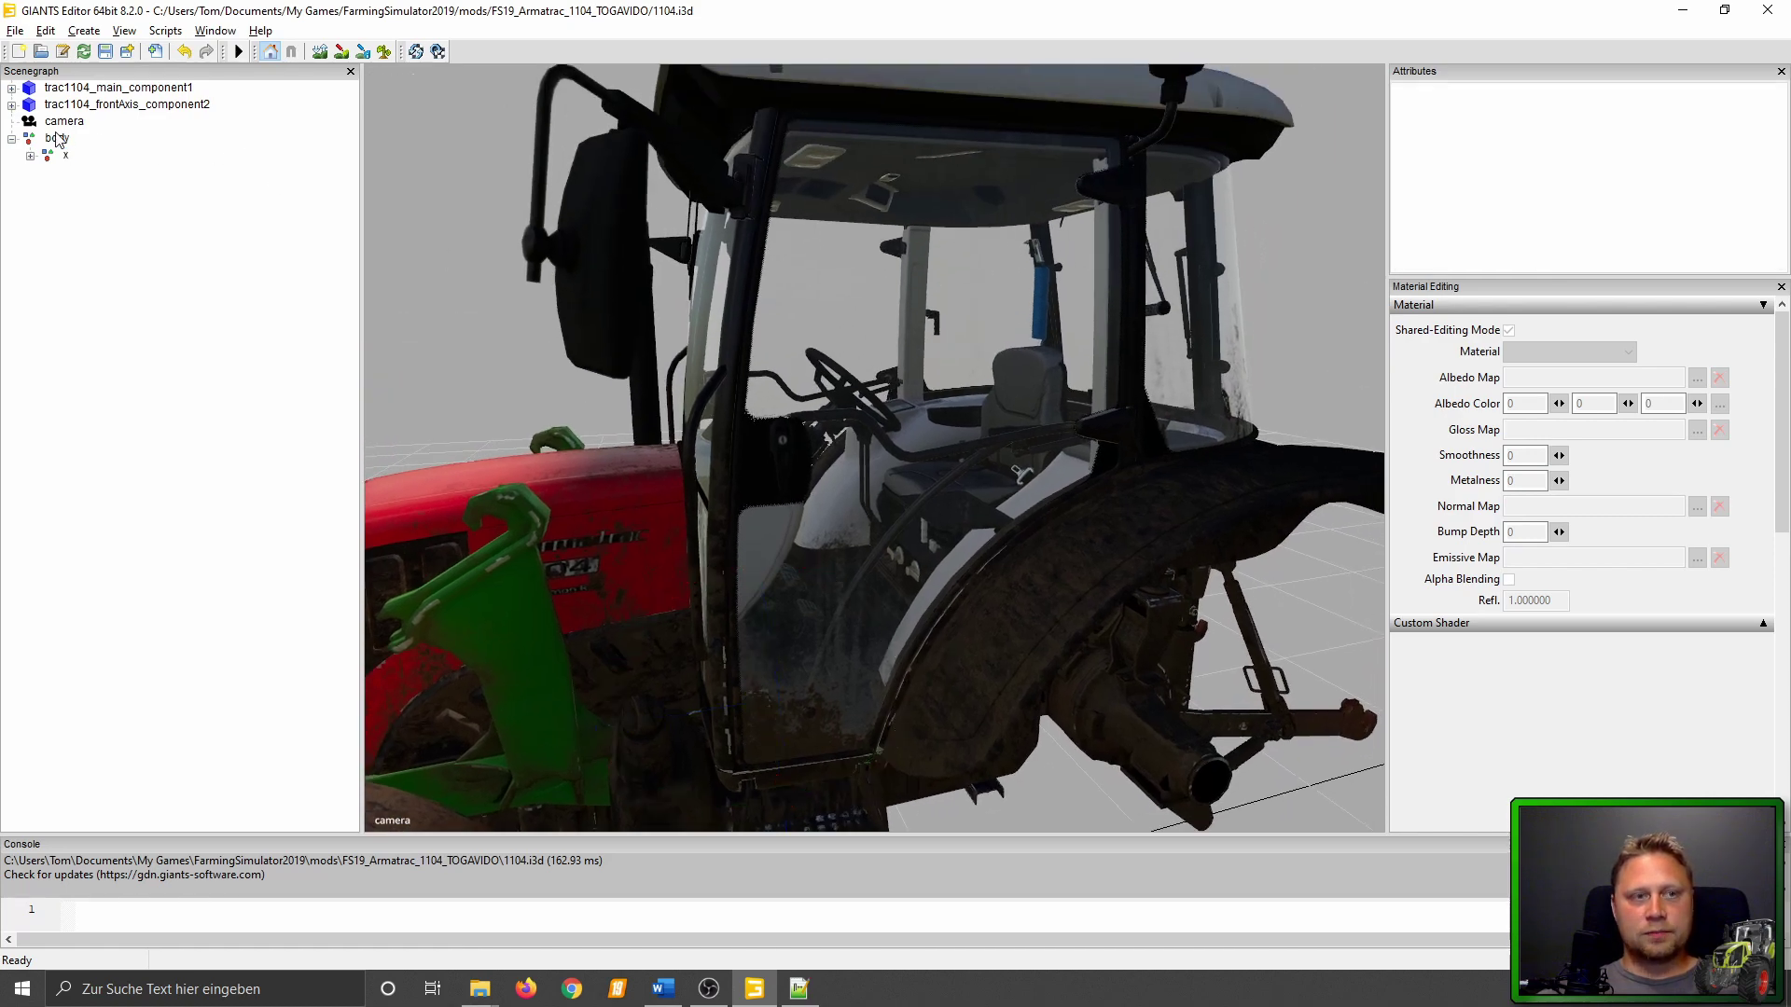
Select body and shrink the Notepad++ window so body's values stay visible.
{"action": "left_click", "coordinate": [56, 139]}
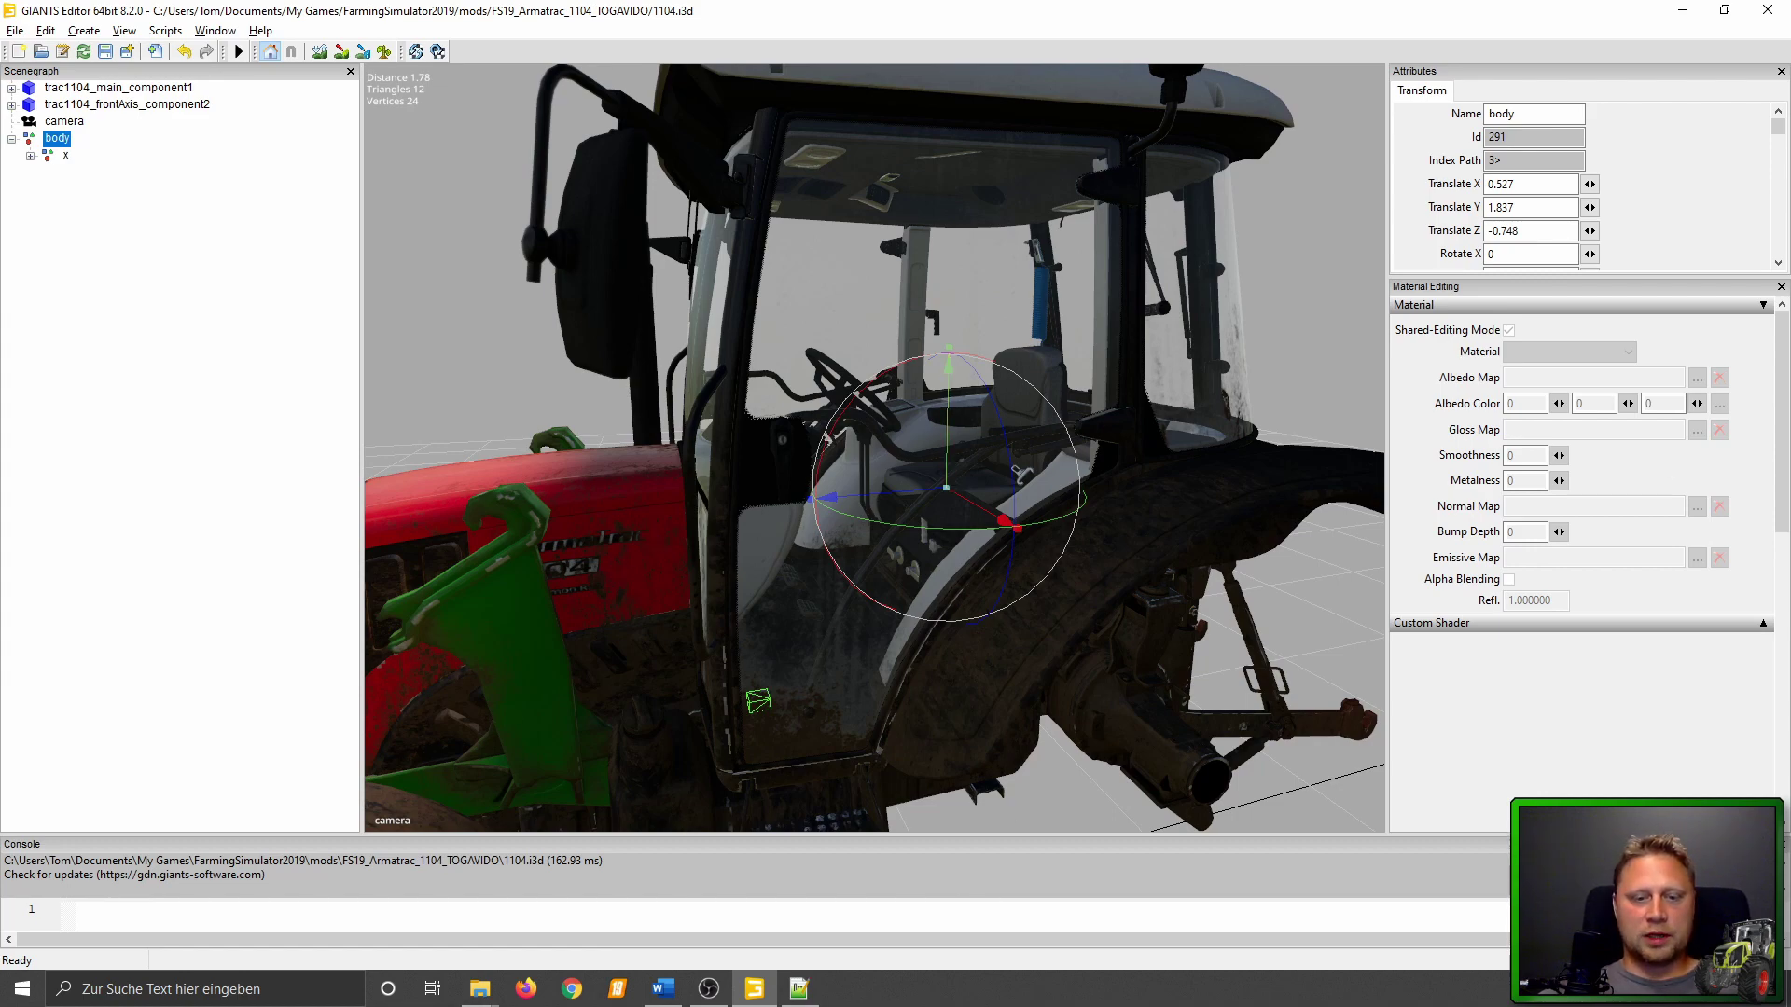
{"action": "left_click", "coordinate": [798, 989]}
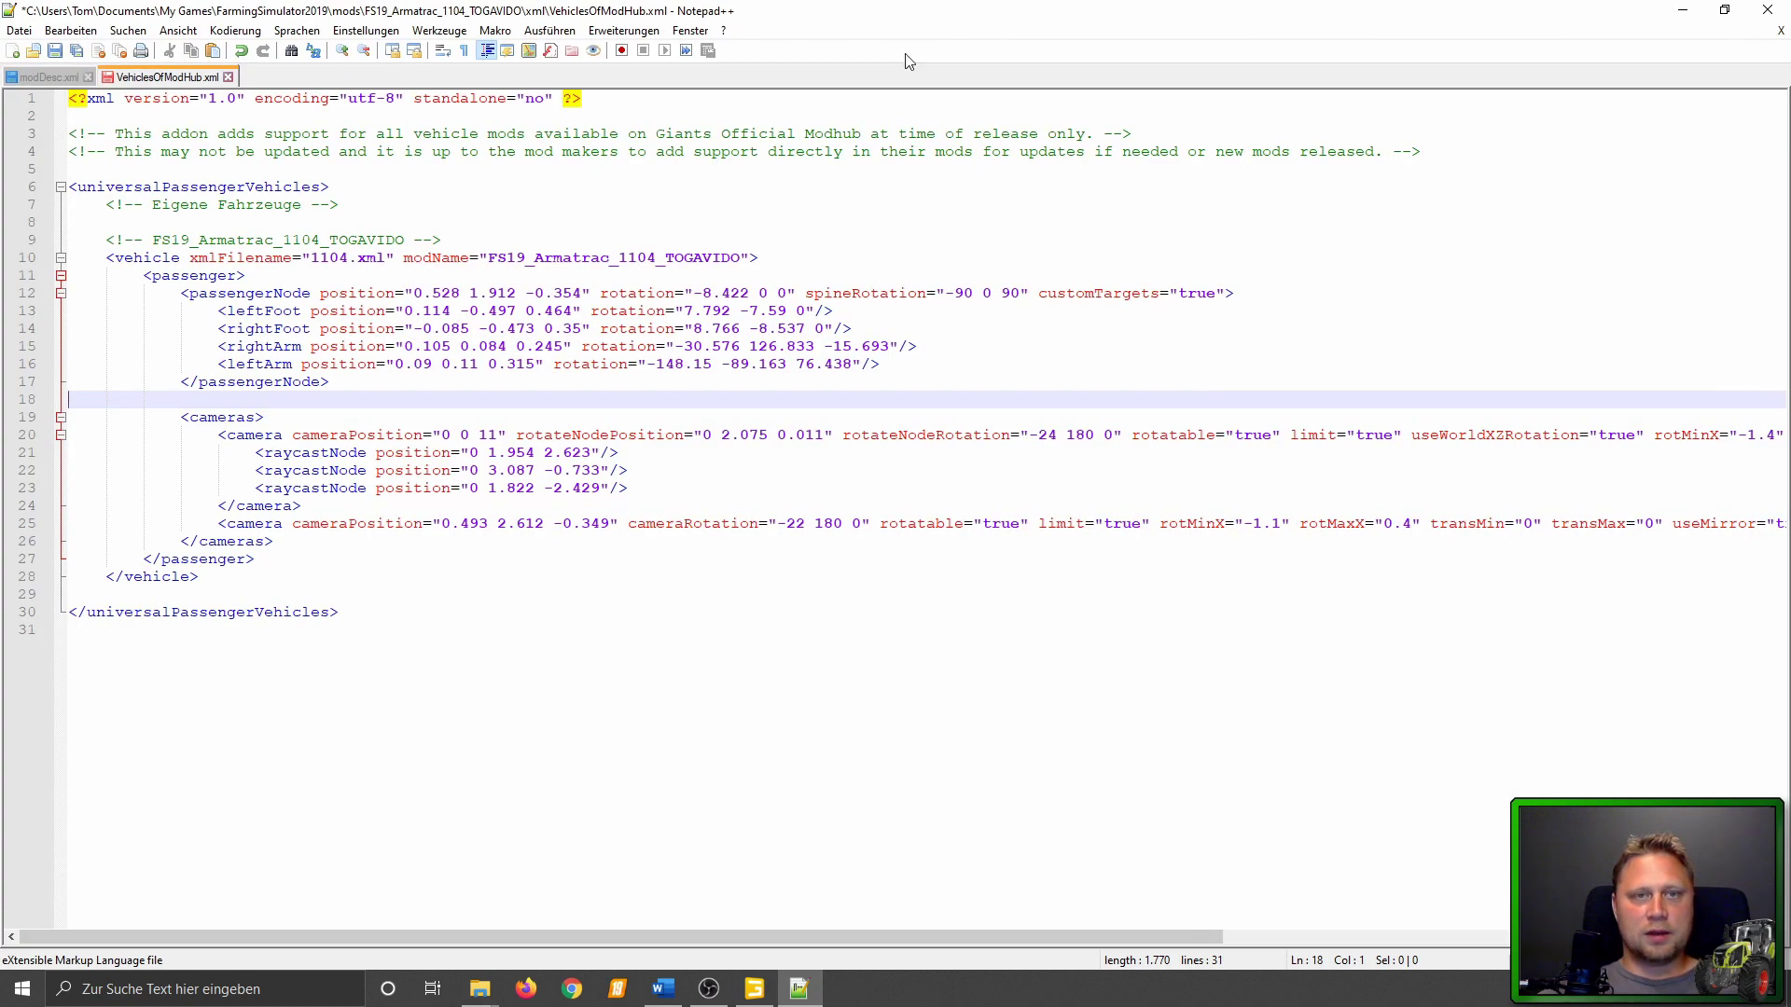
{"action": "mouse_move", "coordinate": [893, 13]}
{"action": "left_mouse_down"}
{"action": "mouse_move", "coordinate": [767, 134]}
{"action": "mouse_move", "coordinate": [749, 188]}
{"action": "left_mouse_up"}
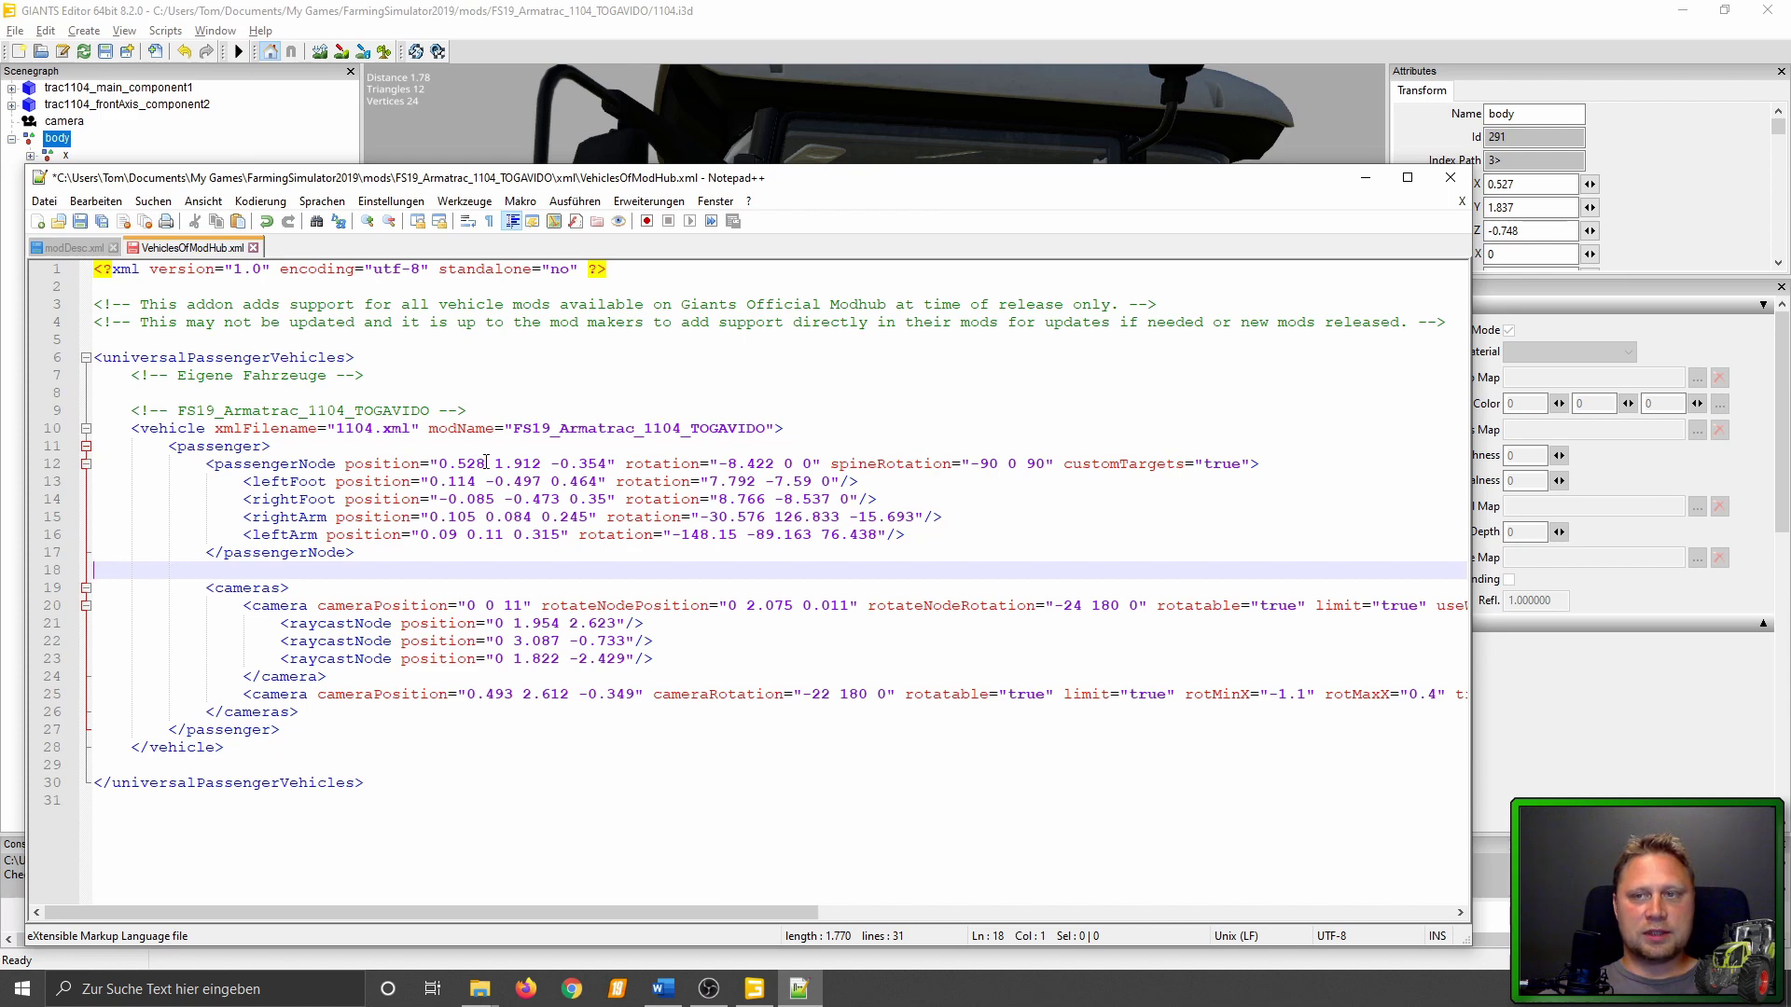
Edit the line 12 passengerNode position values to 0.527, 1.837 and -0.748.
{"action": "left_click_drag", "start_coordinate": [486, 463], "coordinate": [477, 463]}
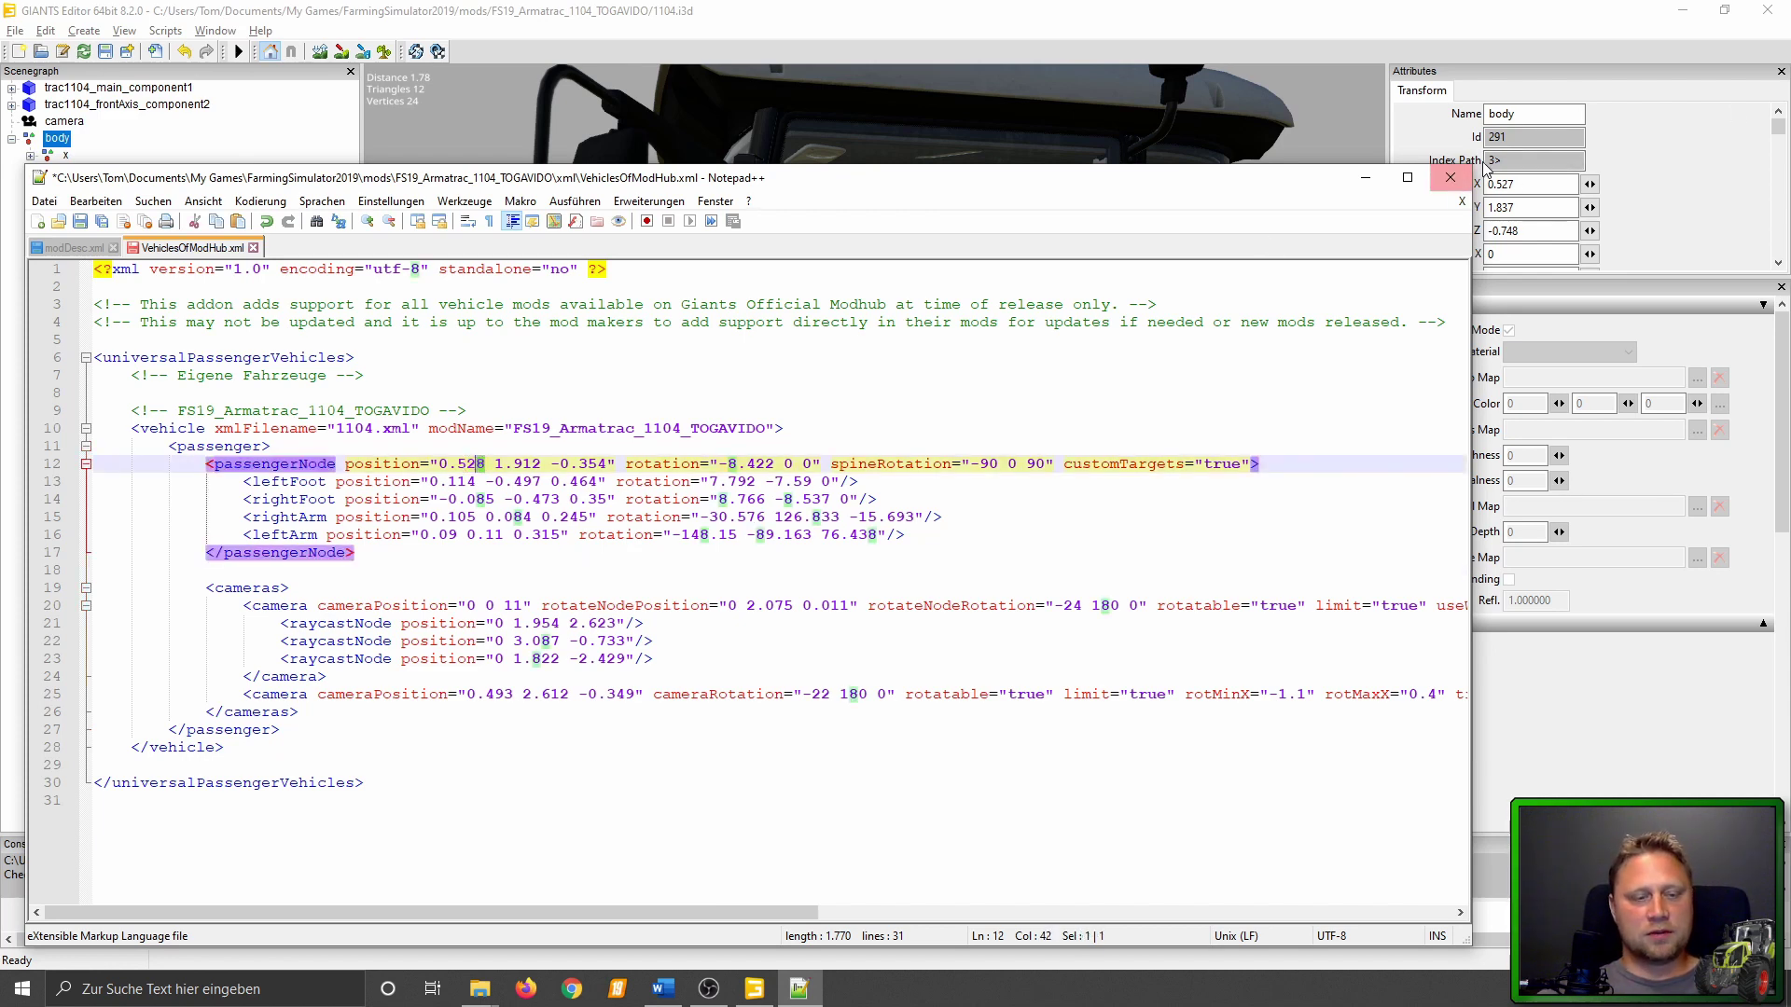
{"action": "type", "text": "7"}
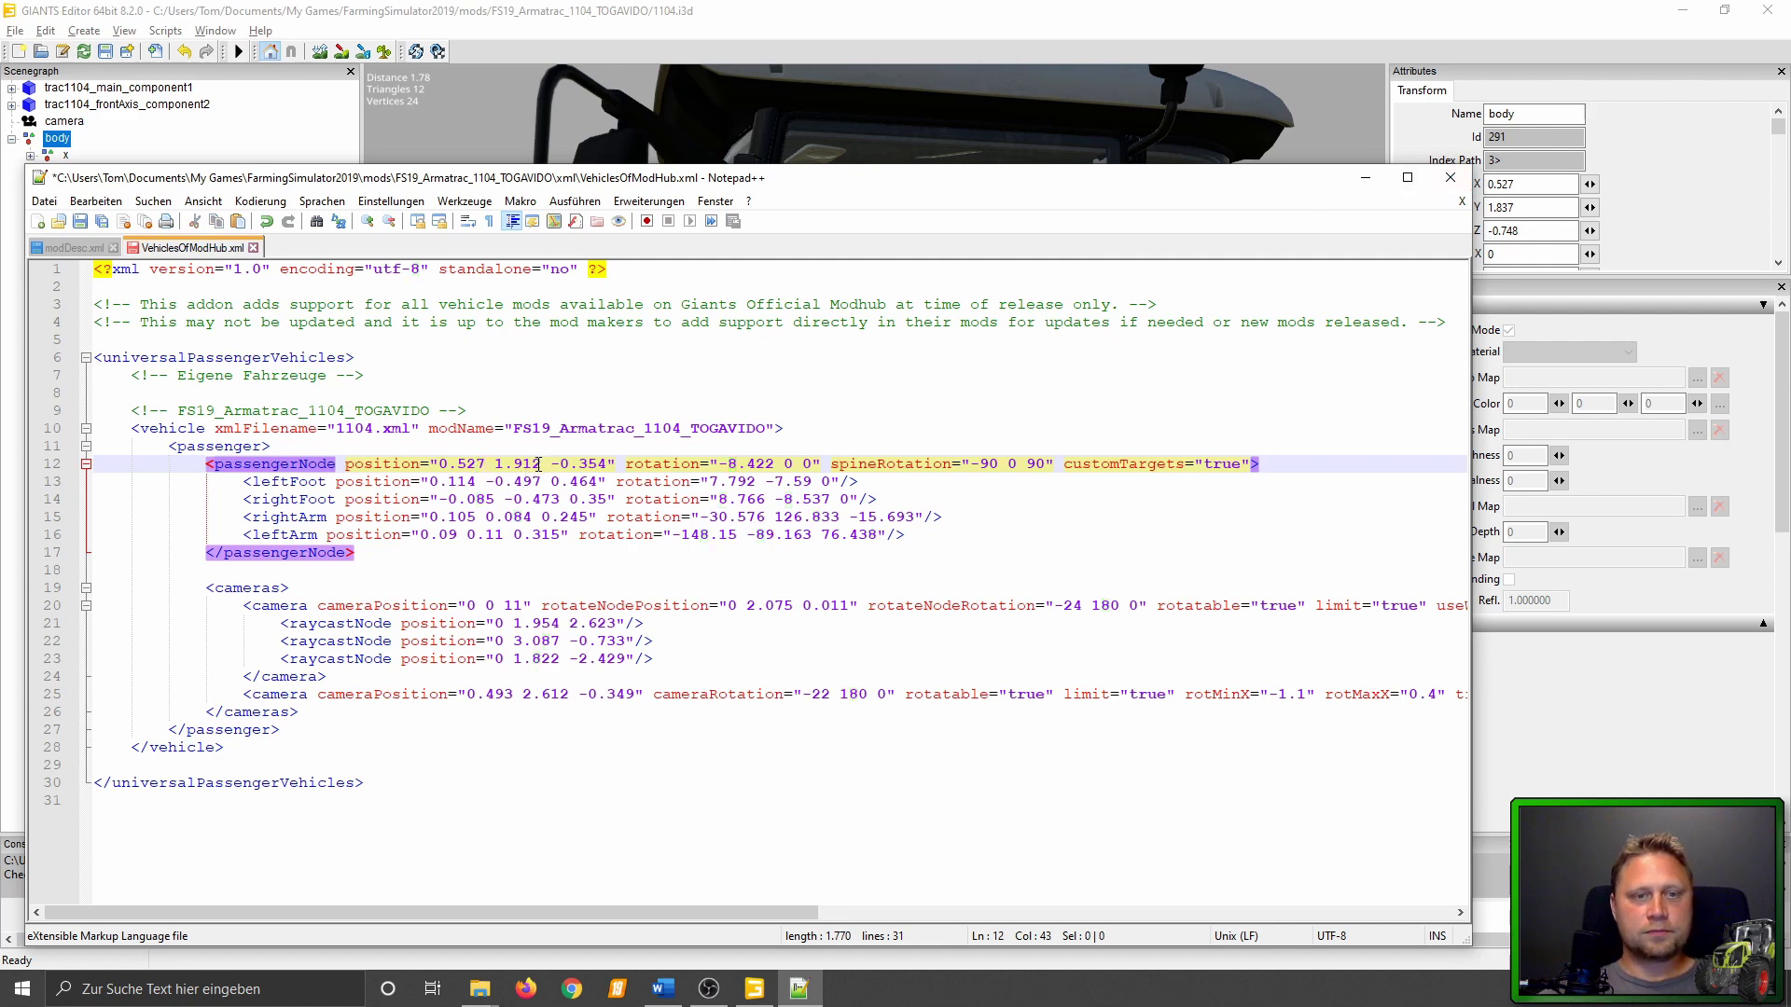
{"action": "left_click_drag", "start_coordinate": [538, 463], "coordinate": [523, 463]}
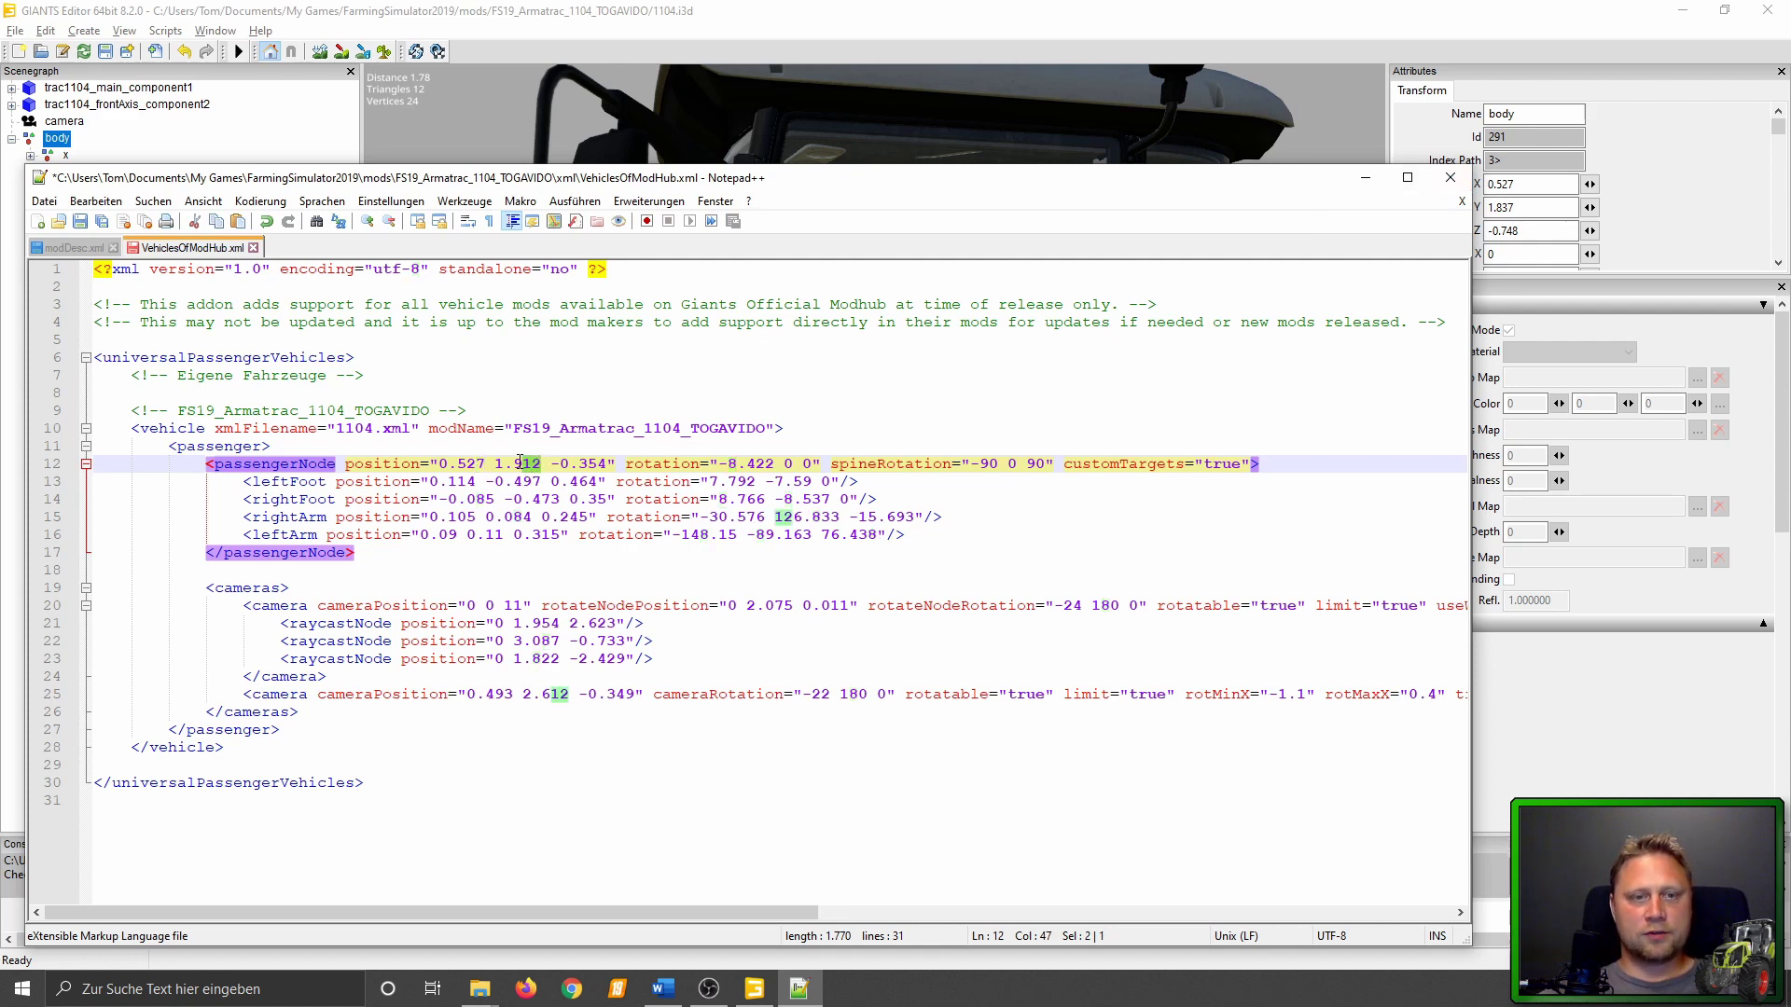
{"action": "key", "text": "BackSpace"}
{"action": "key", "text": "BackSpace"}
{"action": "type", "text": "8"}
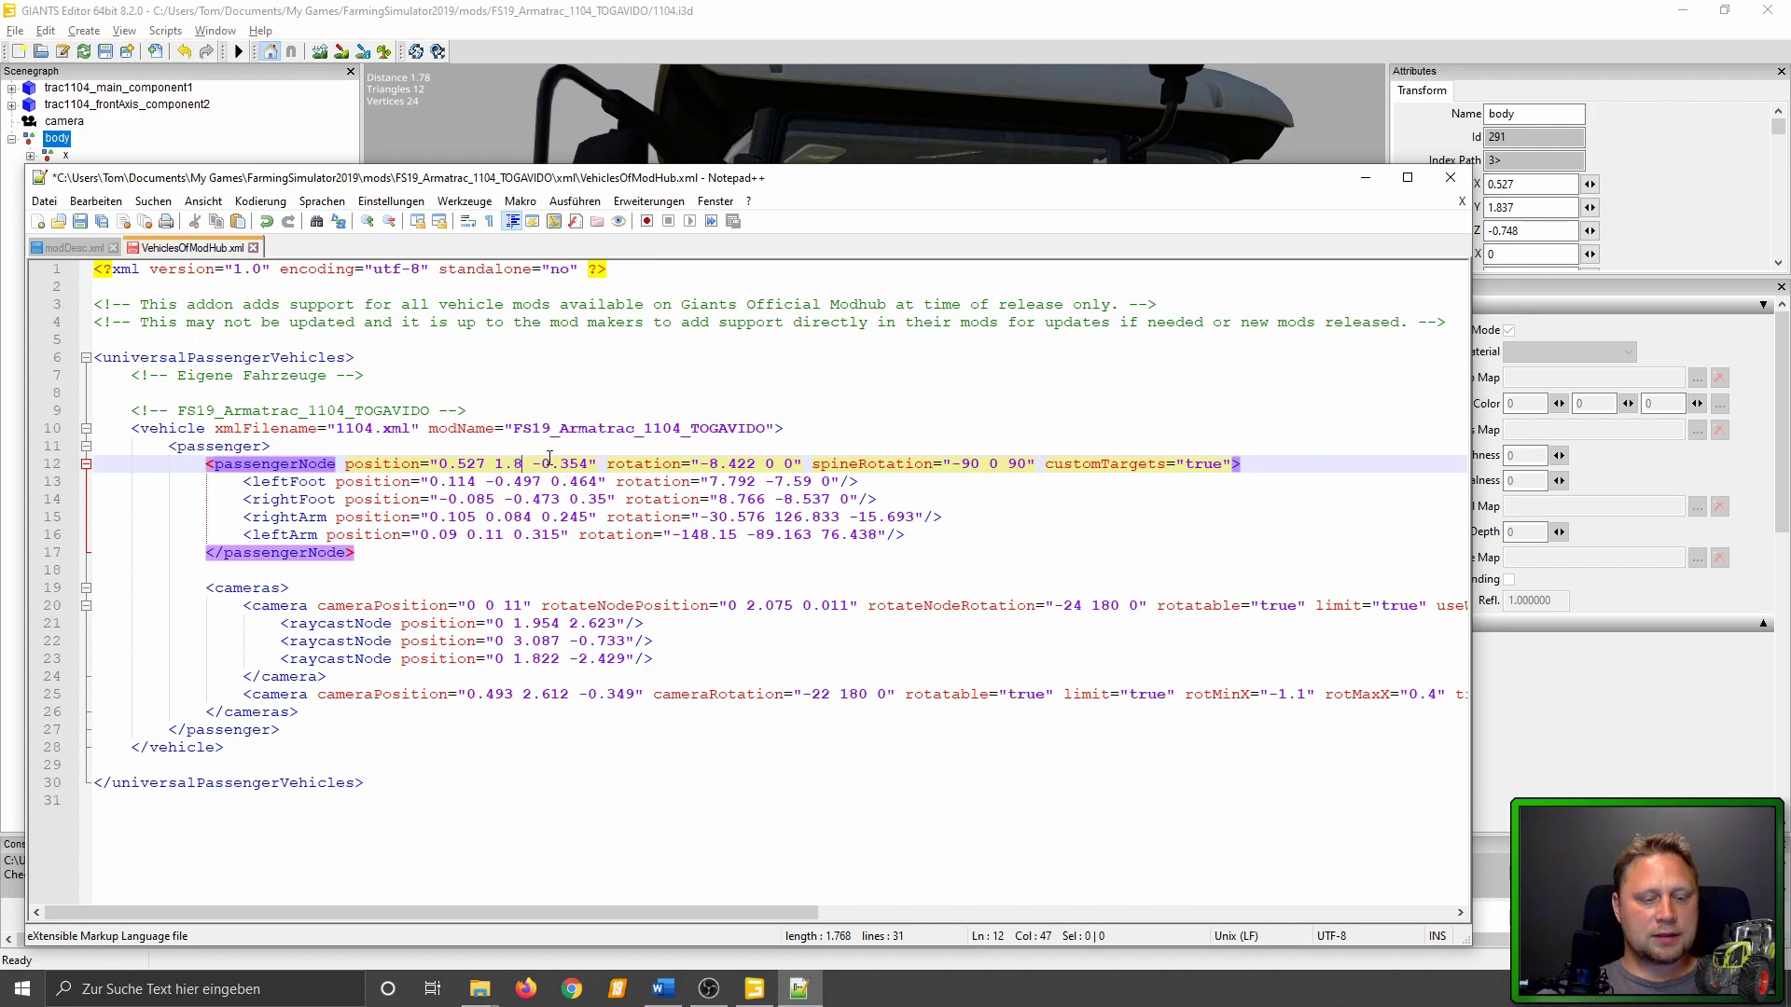
{"action": "type", "text": "37"}
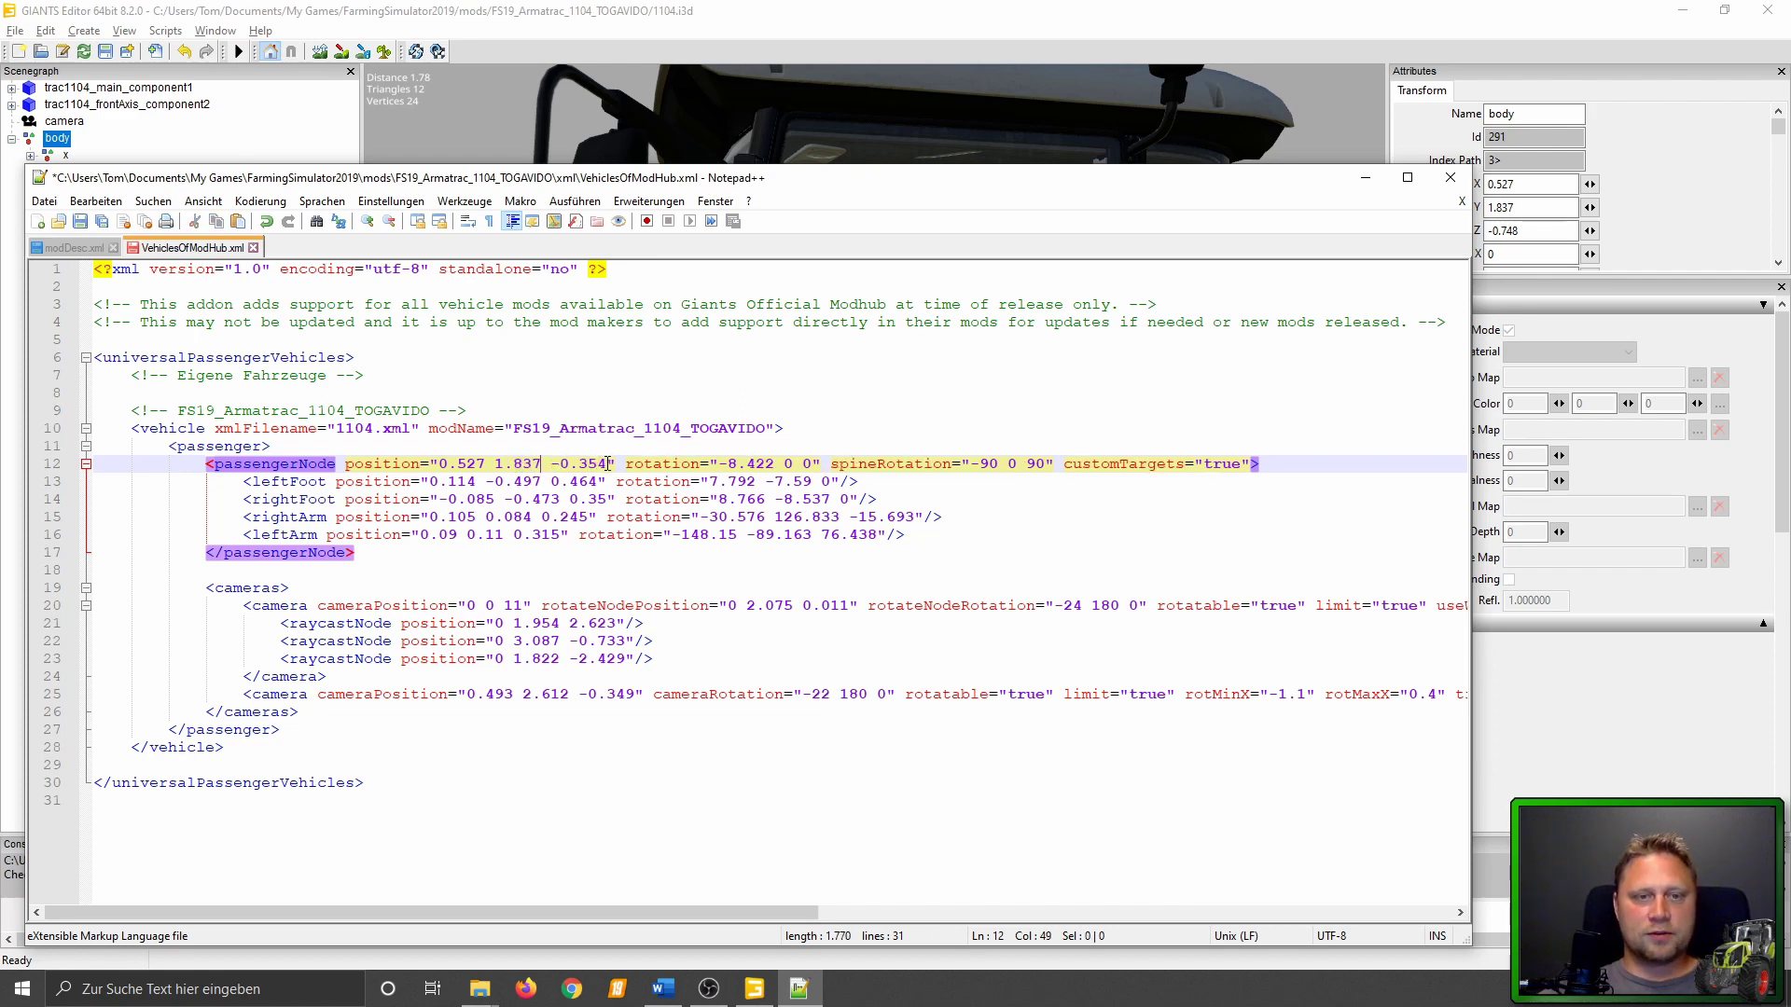
{"action": "mouse_move", "coordinate": [607, 464]}
{"action": "left_mouse_down"}
{"action": "mouse_move", "coordinate": [562, 464]}
{"action": "mouse_move", "coordinate": [581, 463]}
{"action": "left_mouse_up"}
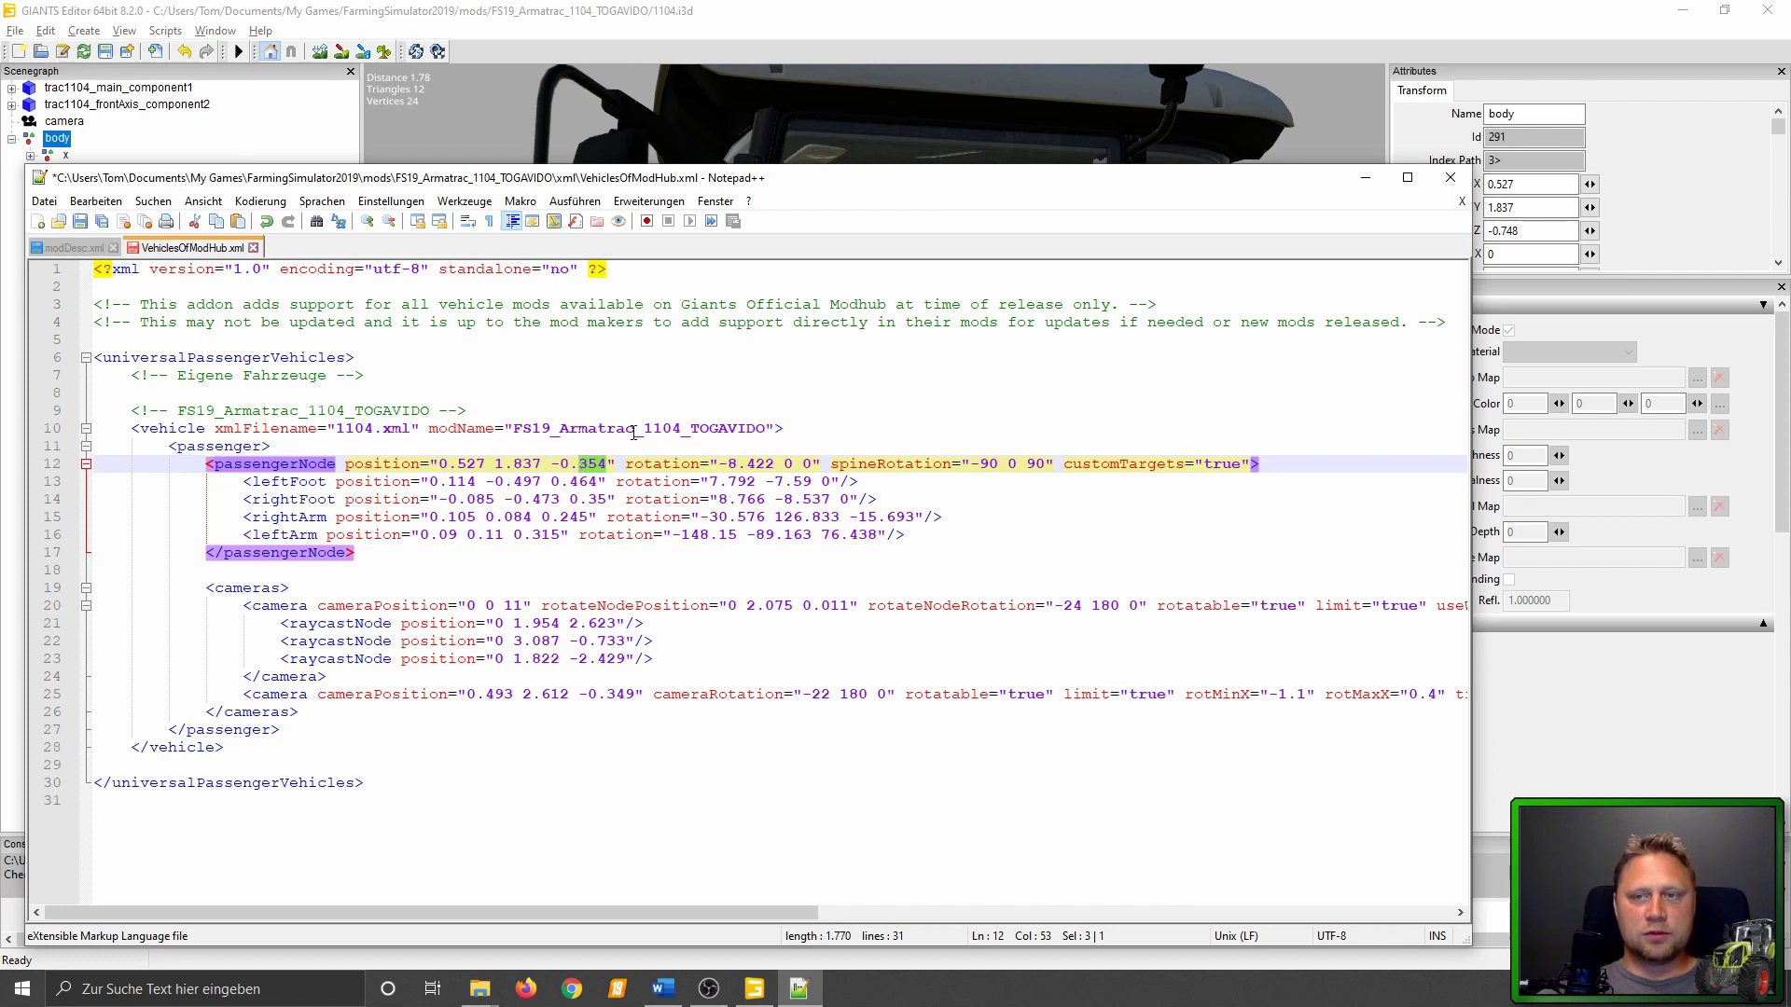
{"action": "type", "text": "748"}
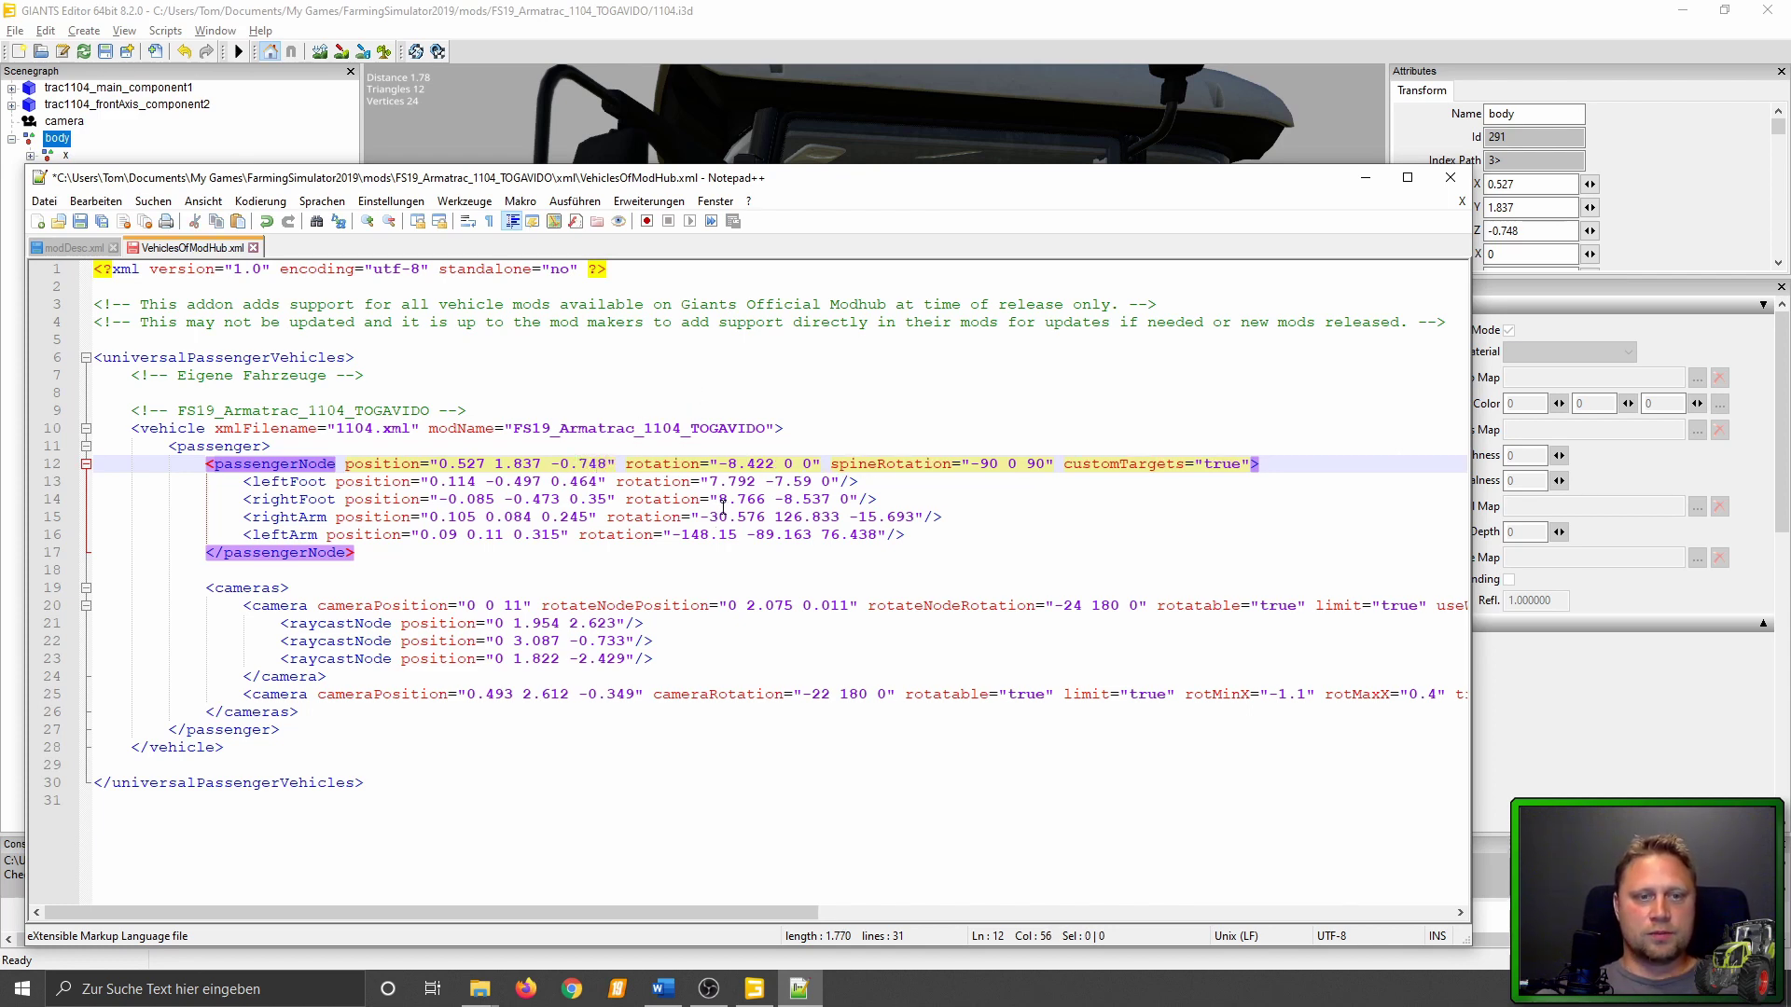
{"action": "left_click", "coordinate": [886, 19]}
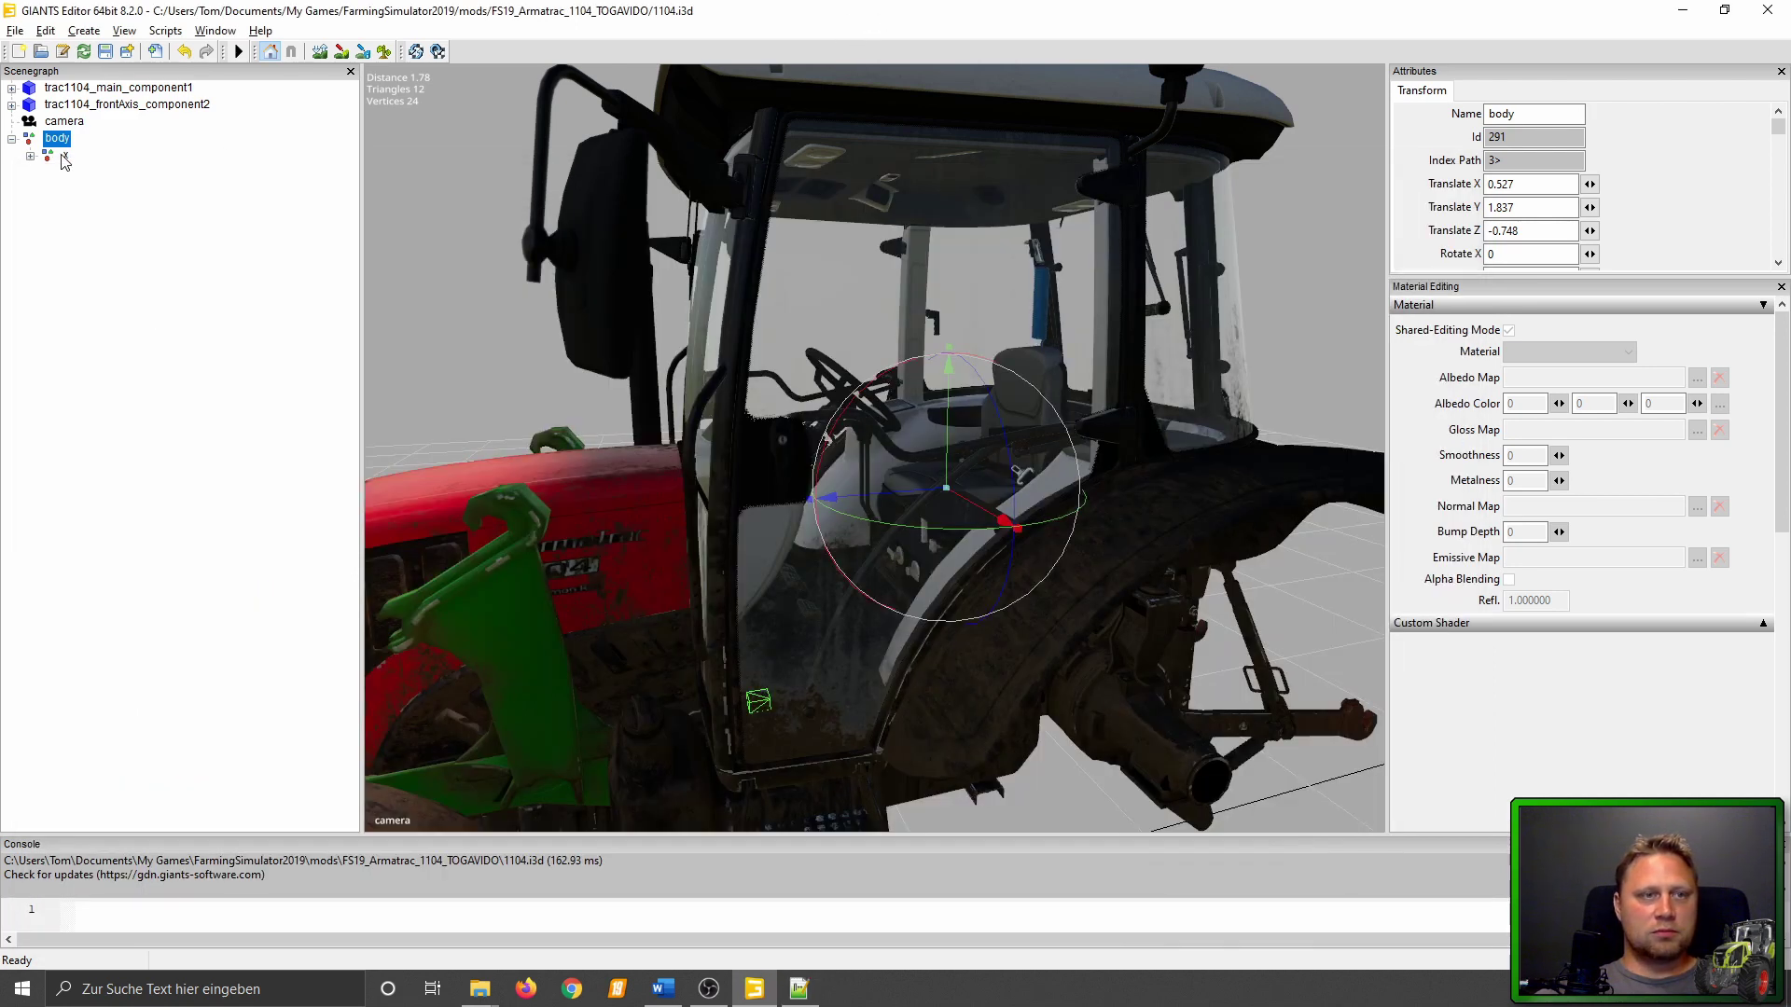
Select node x and nudge it along the X axis in GIANTS Editor.
{"action": "left_click", "coordinate": [64, 157]}
{"action": "left_click", "coordinate": [811, 991]}
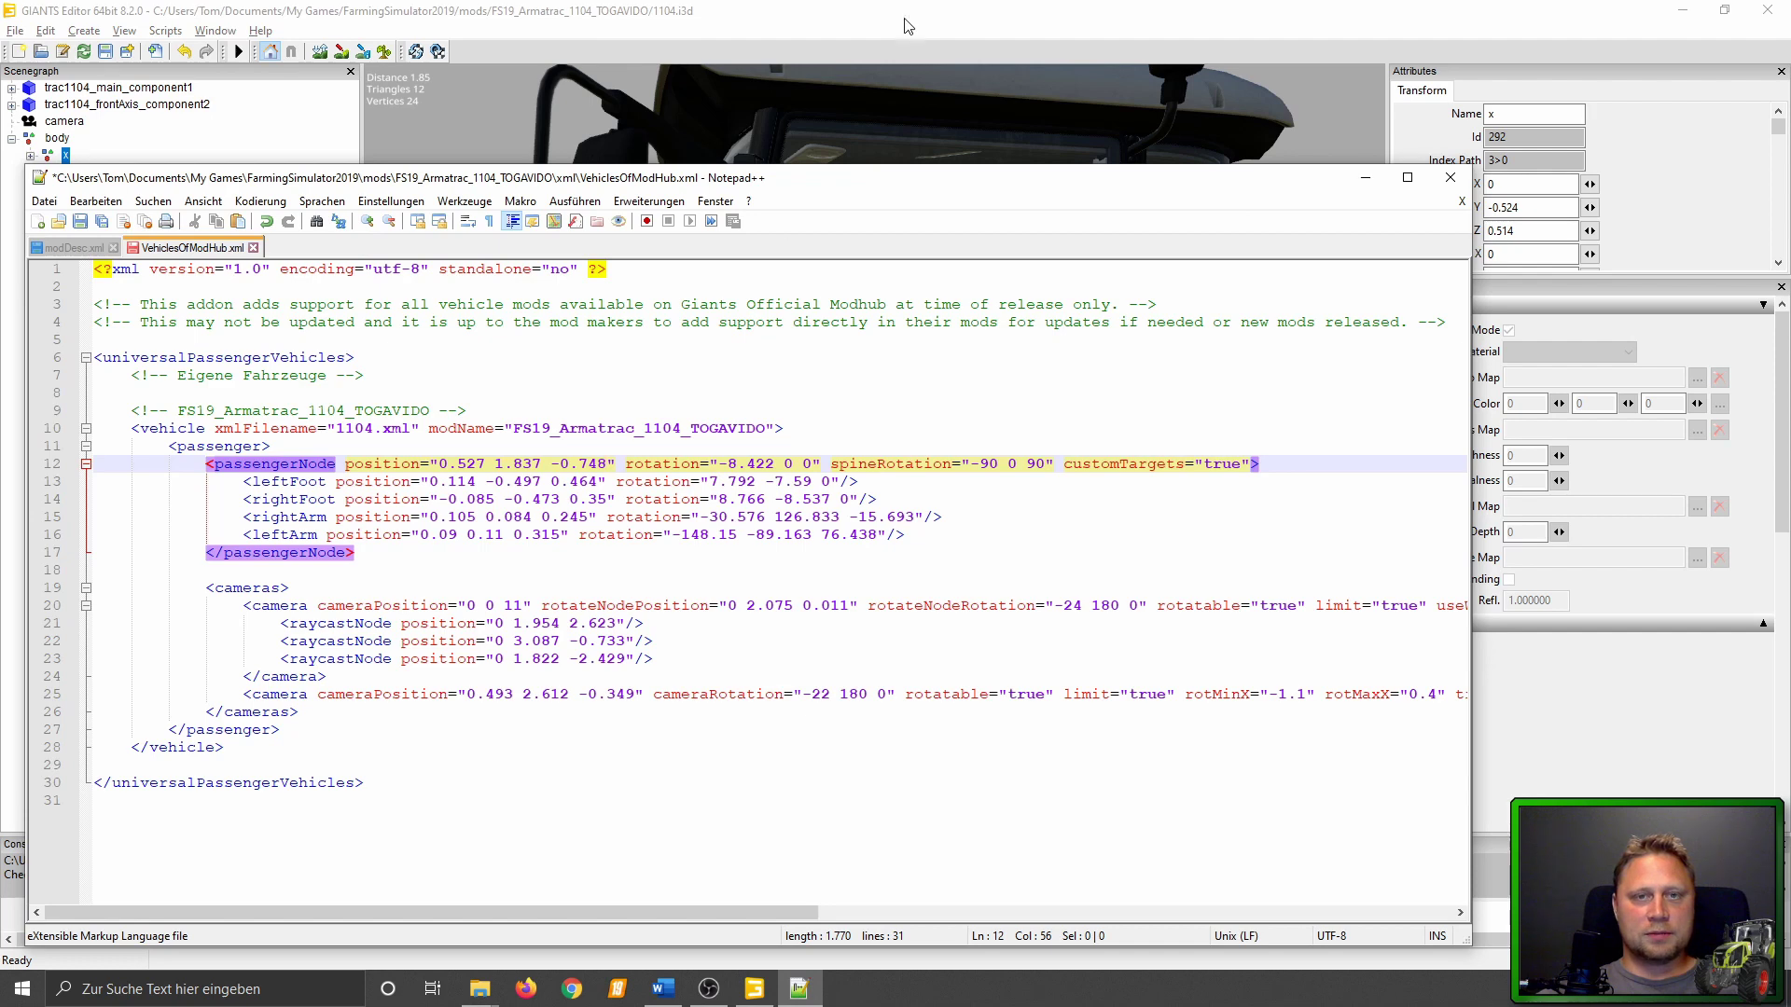
{"action": "left_click", "coordinate": [907, 25]}
{"action": "left_click_drag", "start_coordinate": [772, 746], "coordinate": [789, 783]}
{"action": "left_click", "coordinate": [798, 989]}
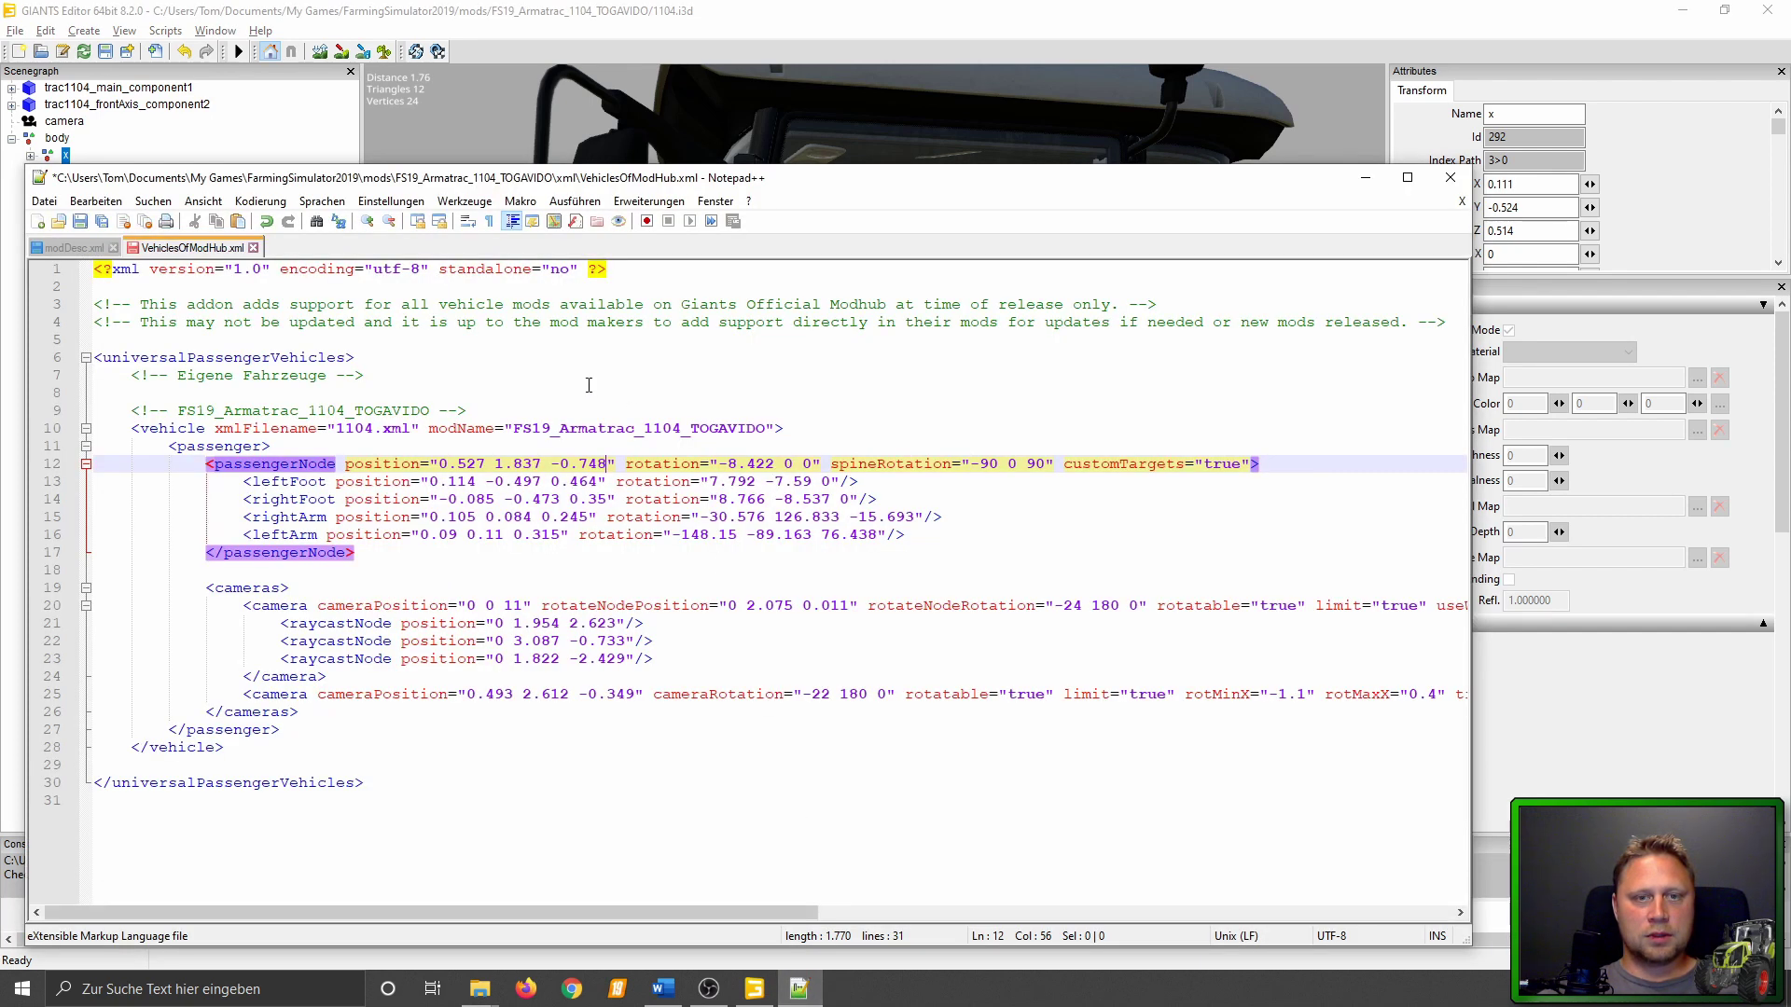
Change the line 13 leftFoot values to 0.111, -0.524 and 0.514.
{"action": "left_click", "coordinate": [477, 482]}
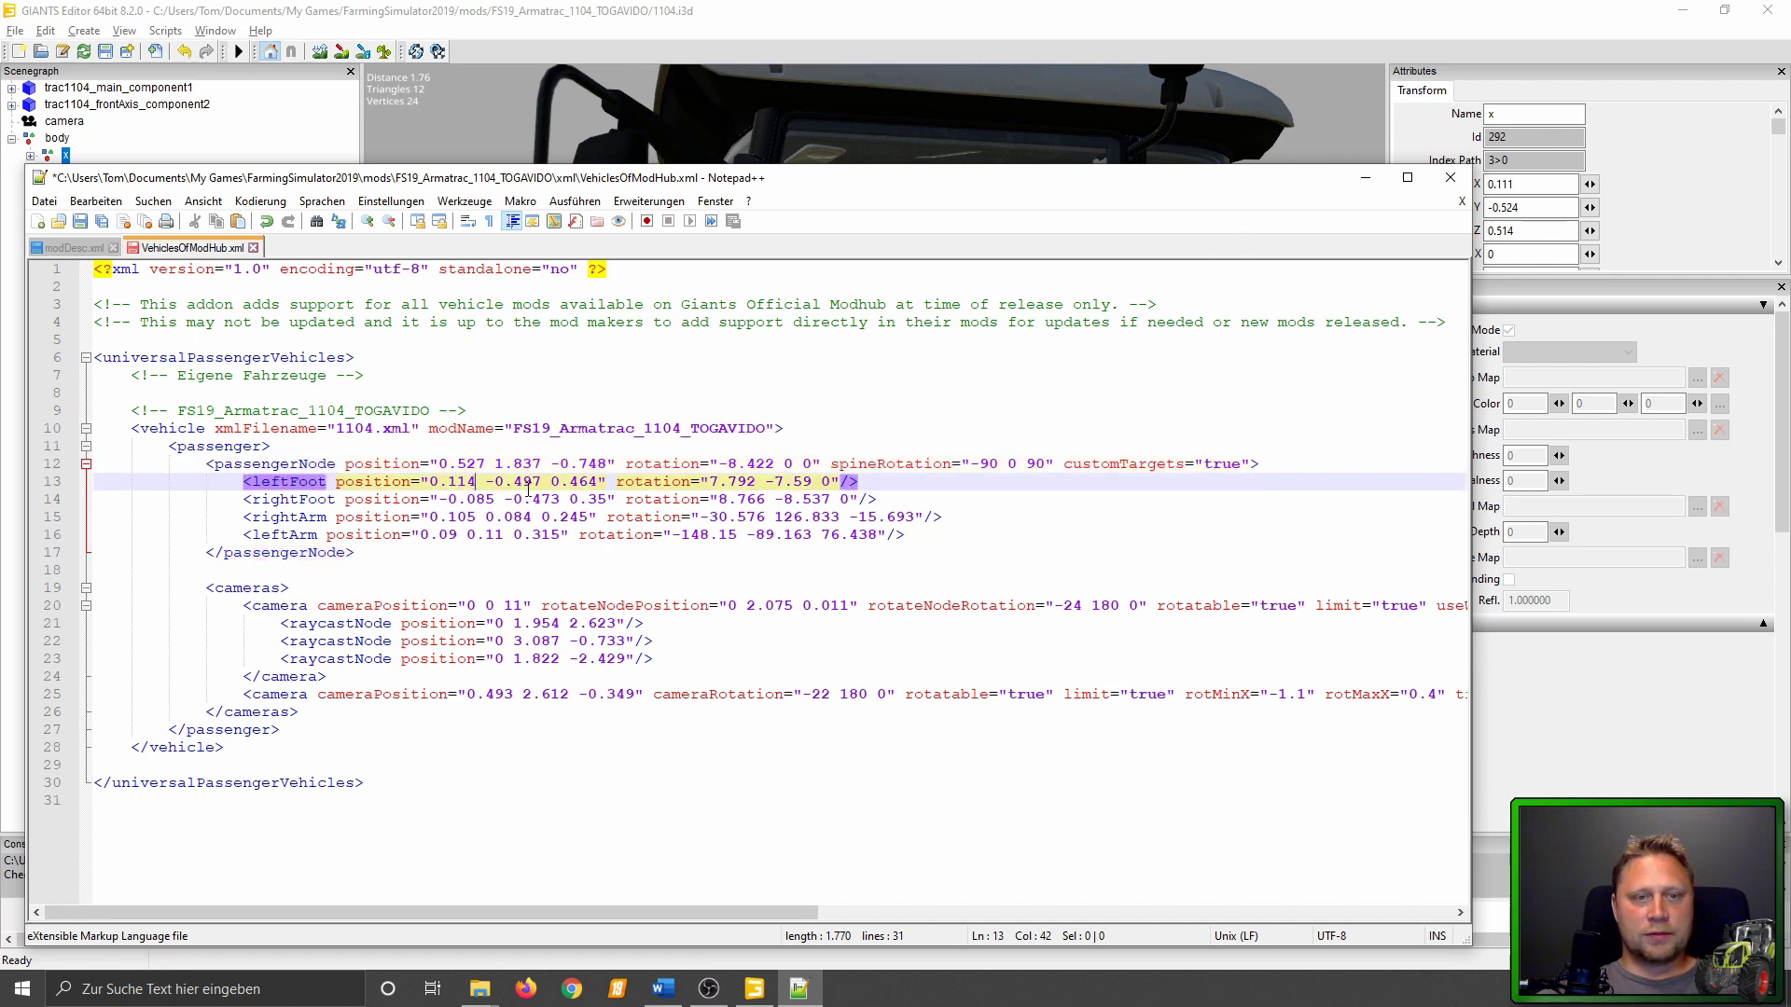
{"action": "key", "text": "BackSpace"}
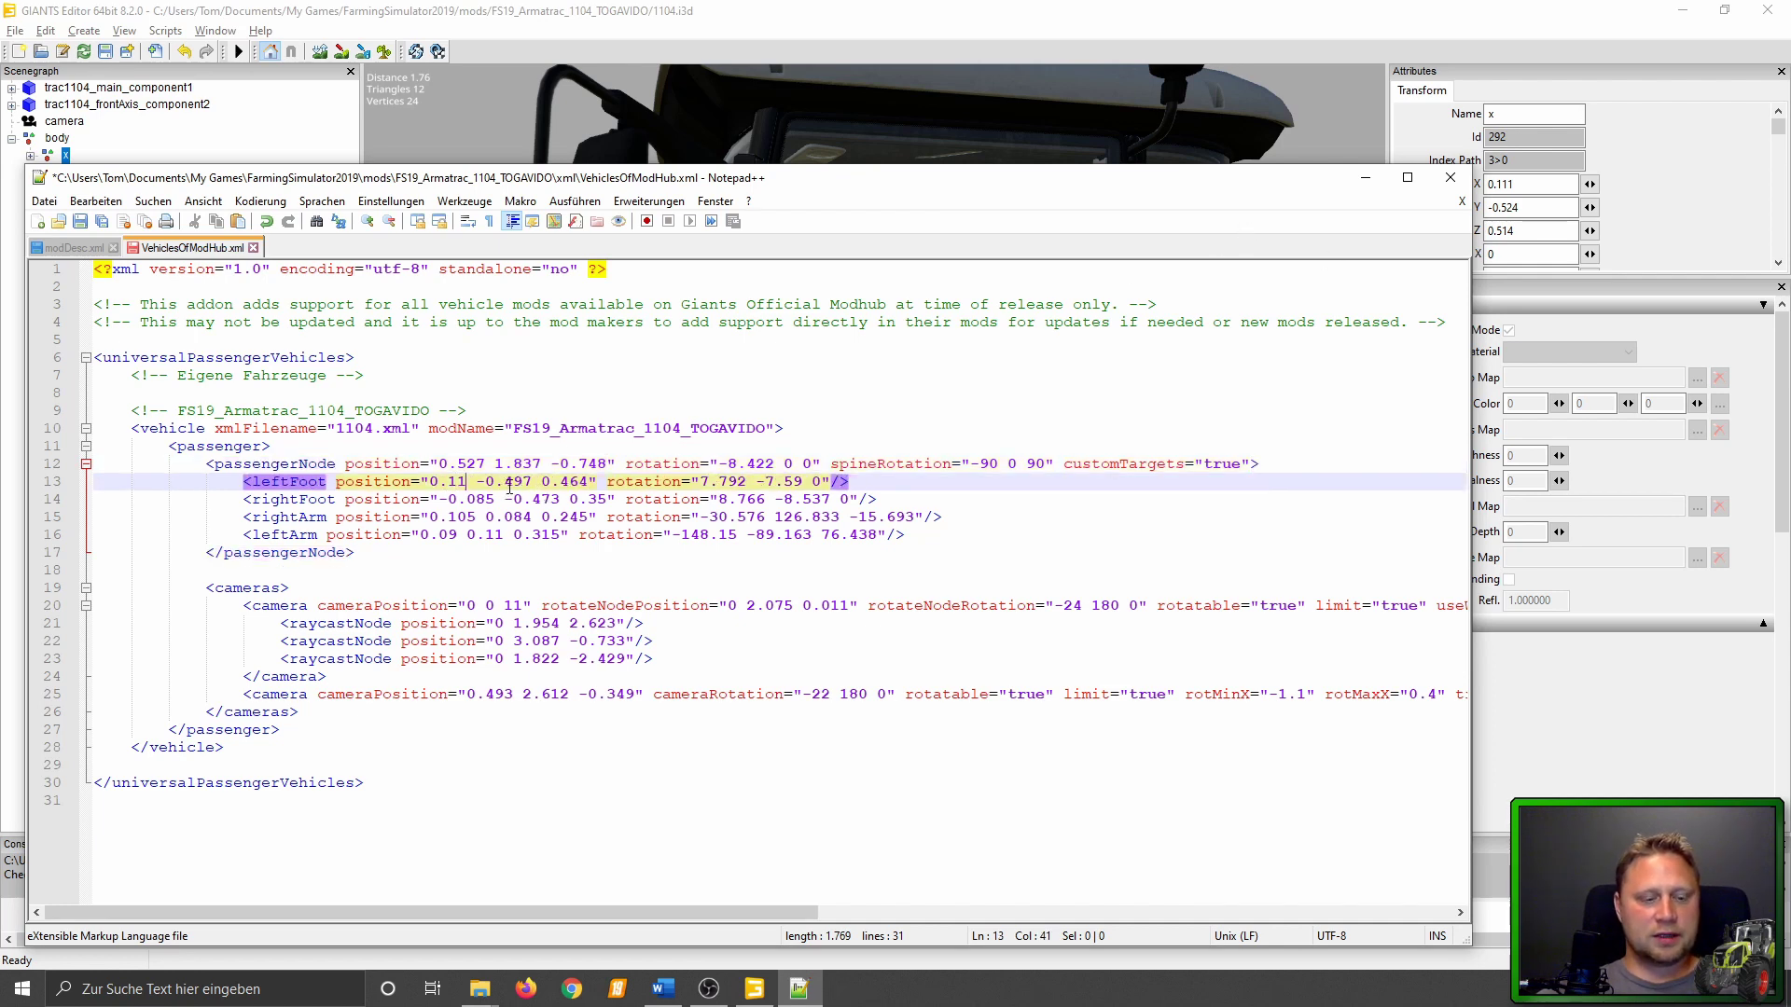
{"action": "type", "text": "1"}
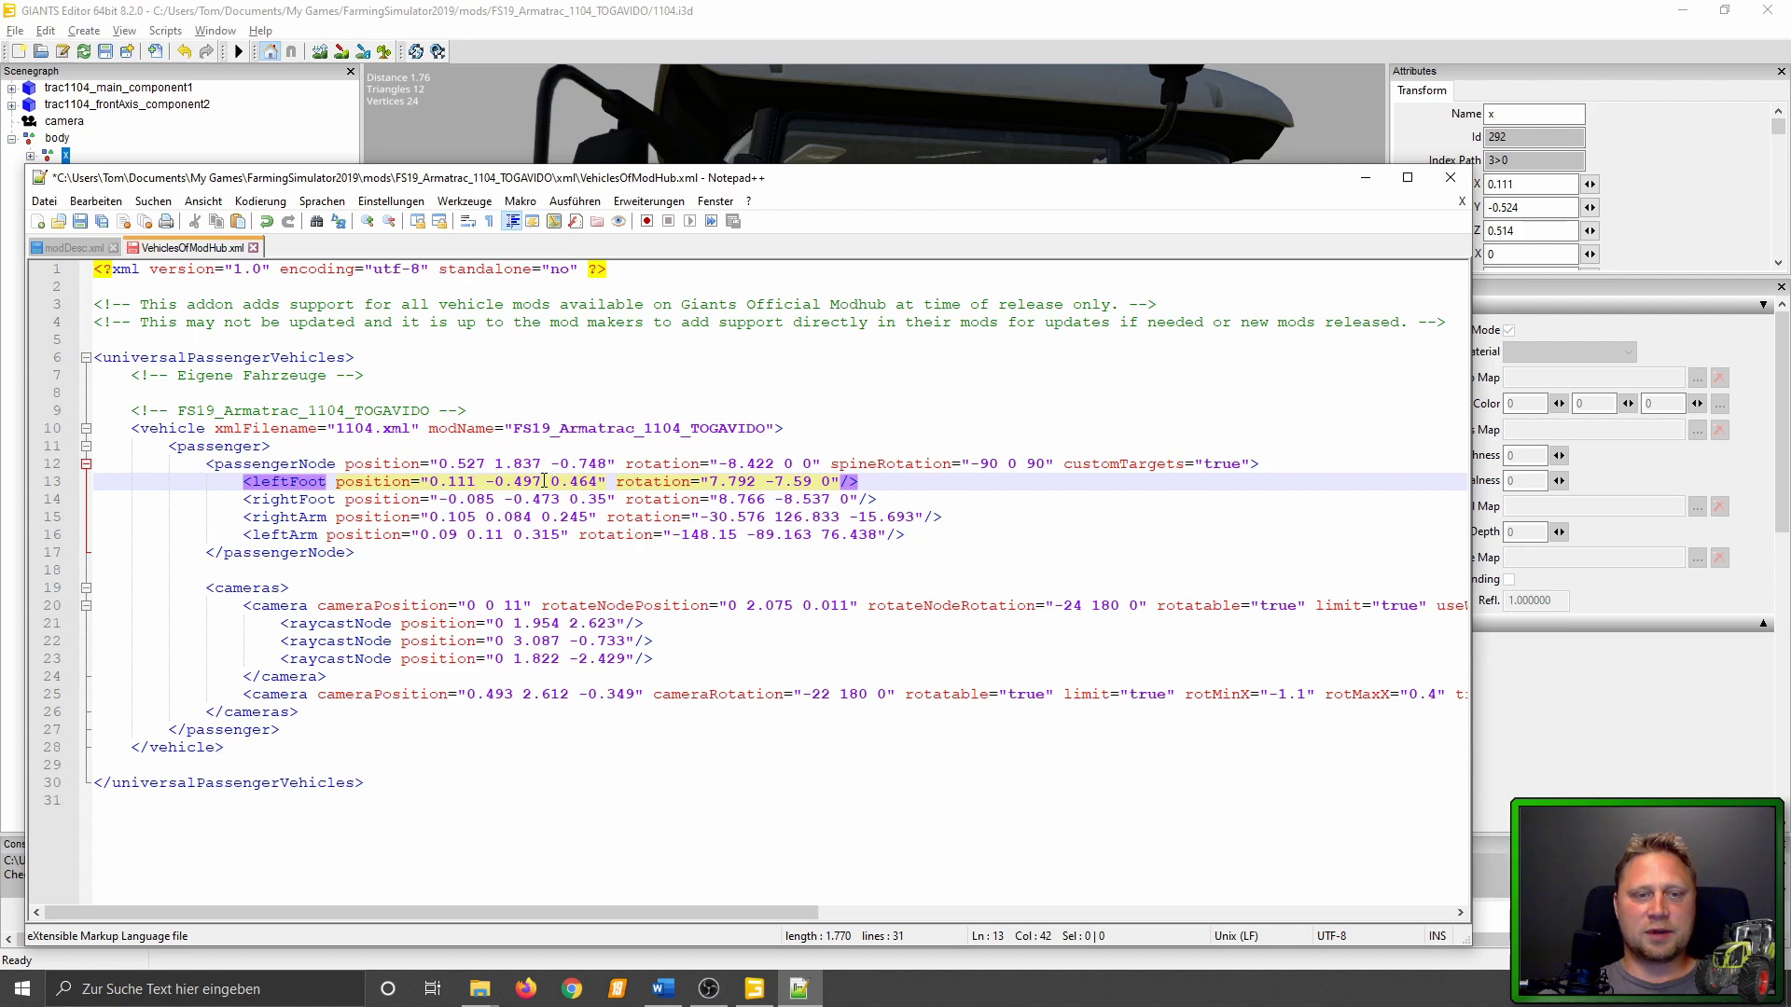
{"action": "left_click_drag", "start_coordinate": [535, 482], "coordinate": [518, 482]}
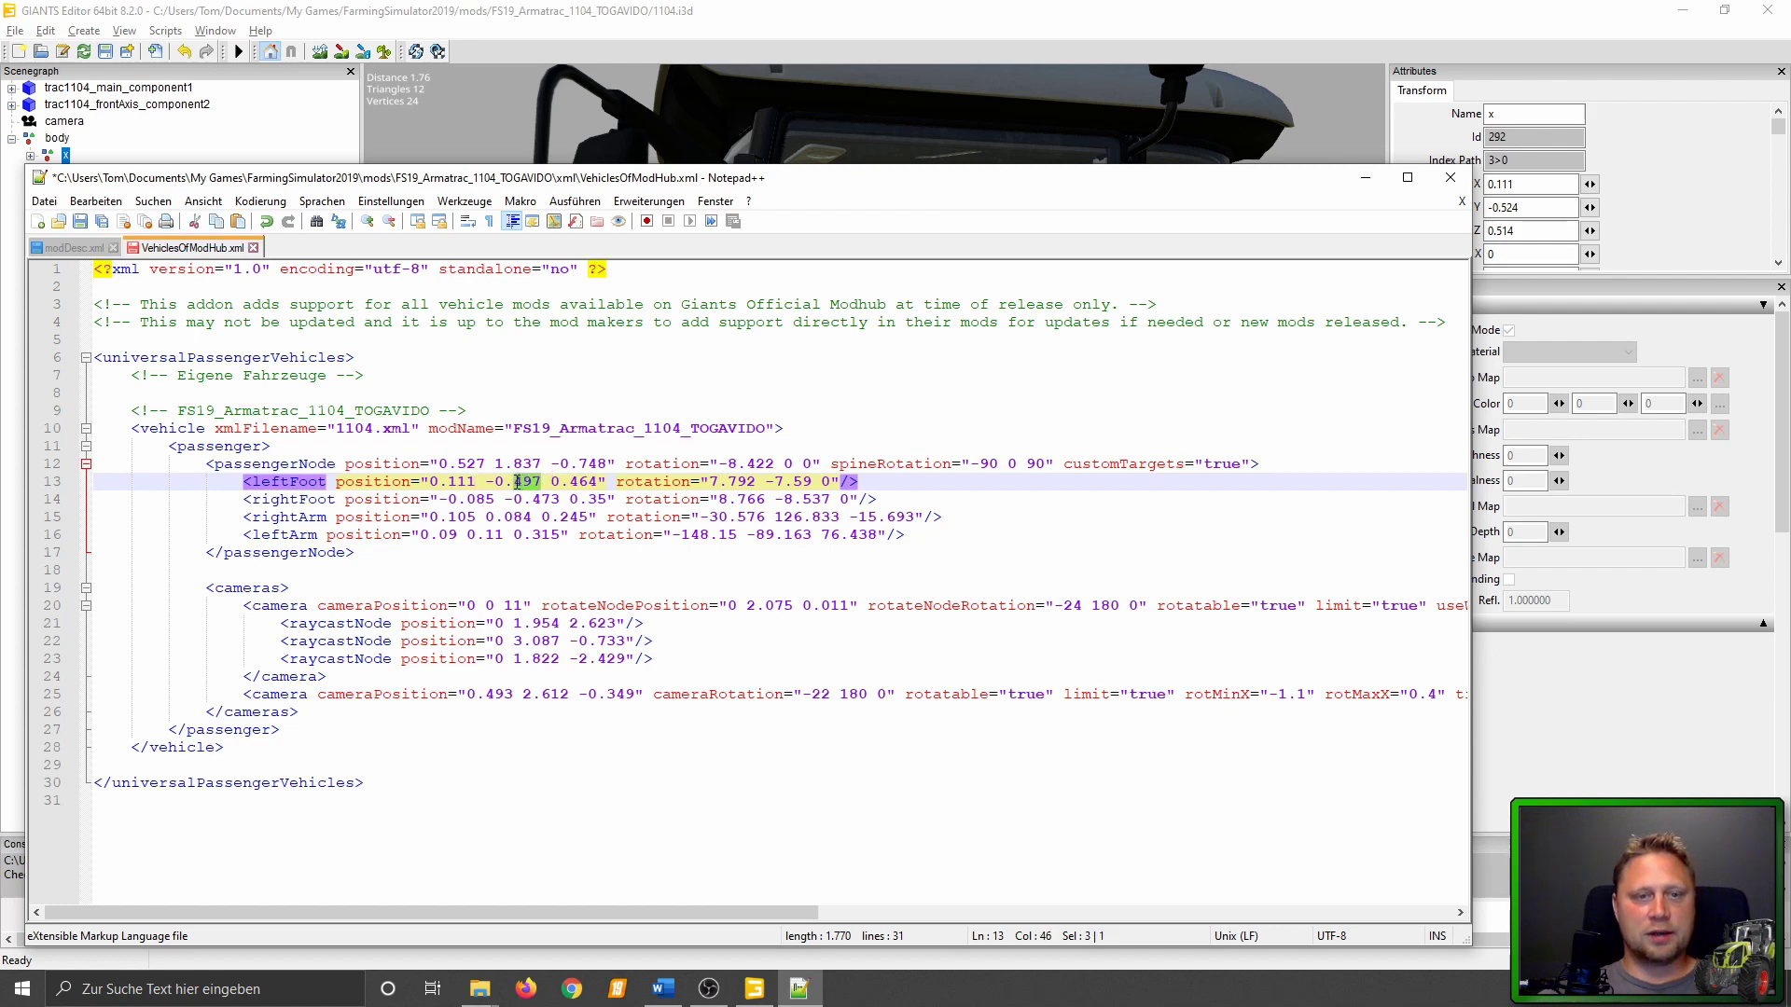
{"action": "type", "text": "524"}
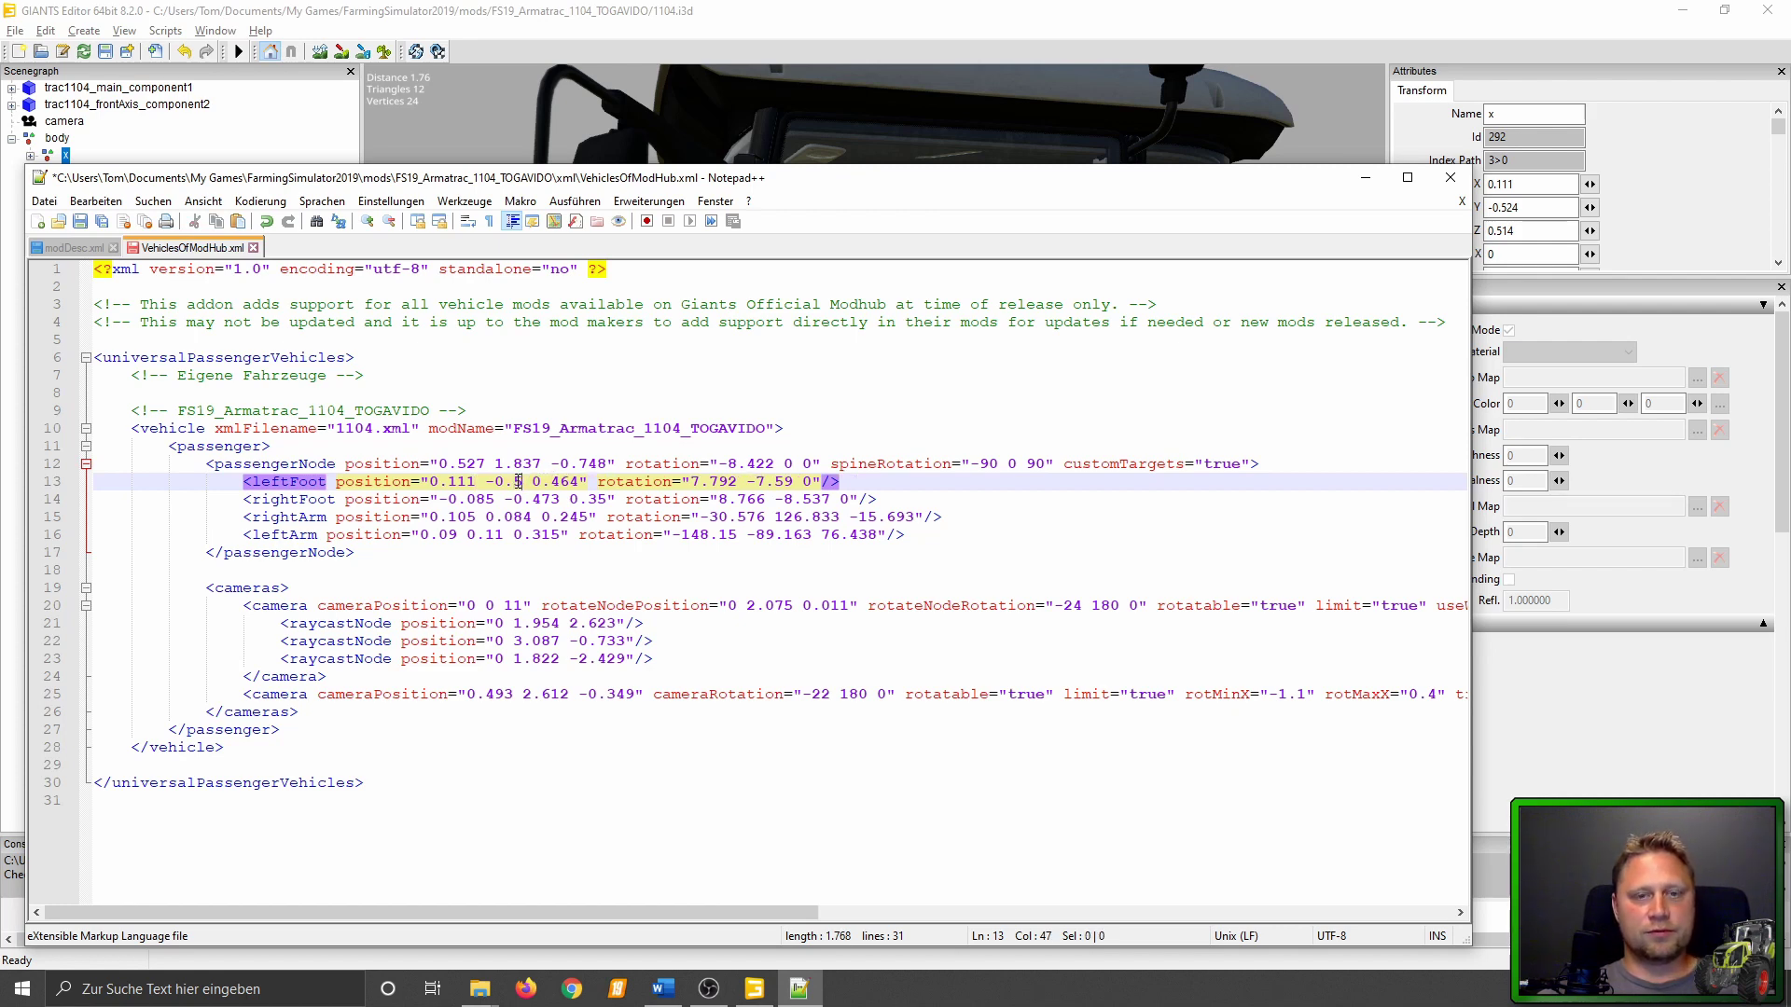
{"action": "left_click_drag", "start_coordinate": [598, 482], "coordinate": [572, 482]}
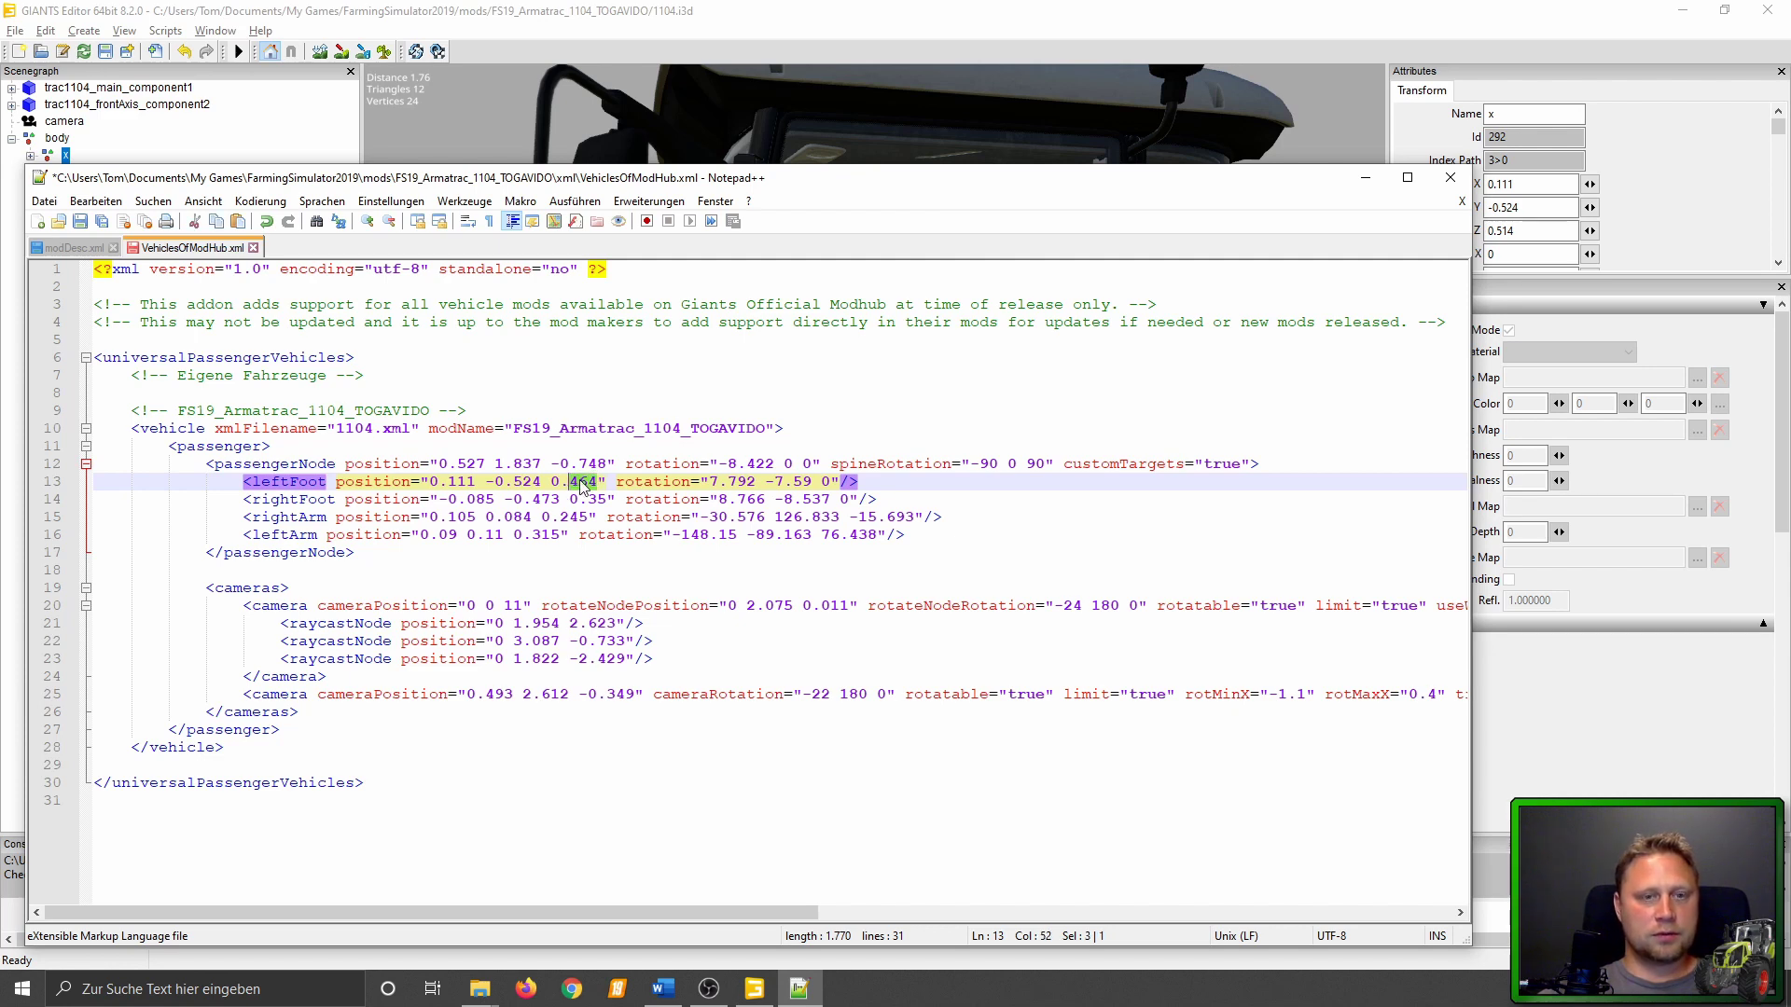
{"action": "type", "text": "5"}
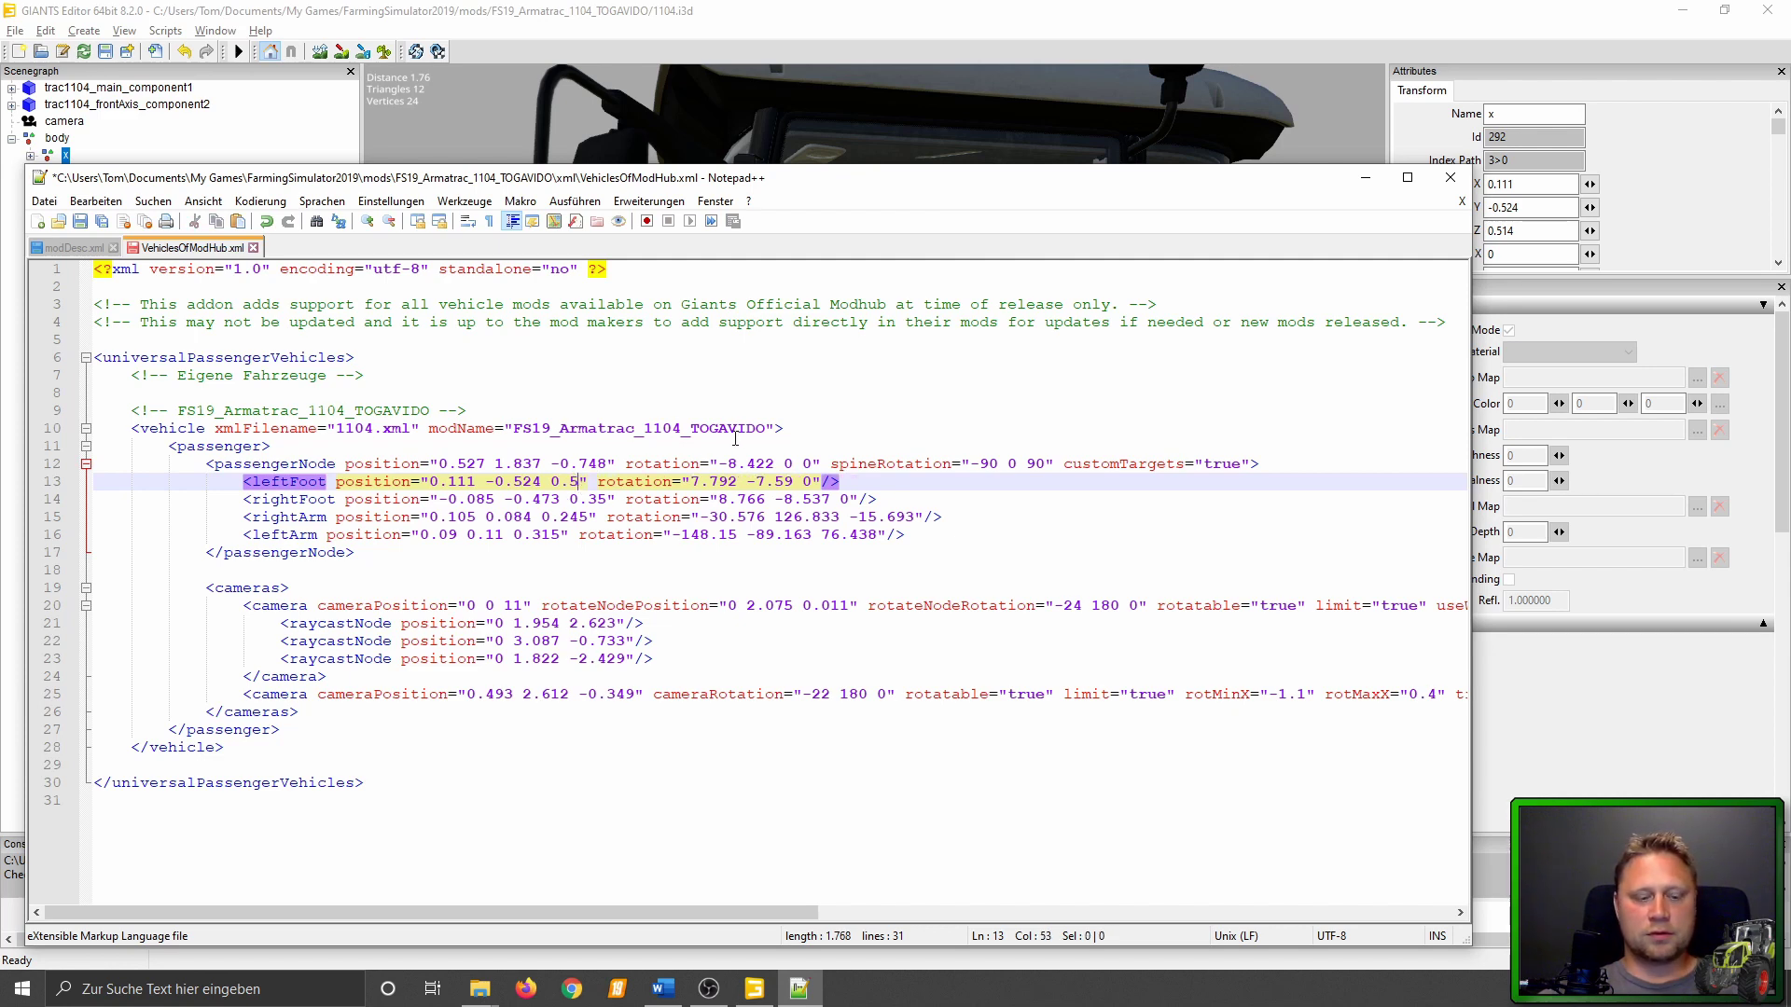
{"action": "type", "text": "14"}
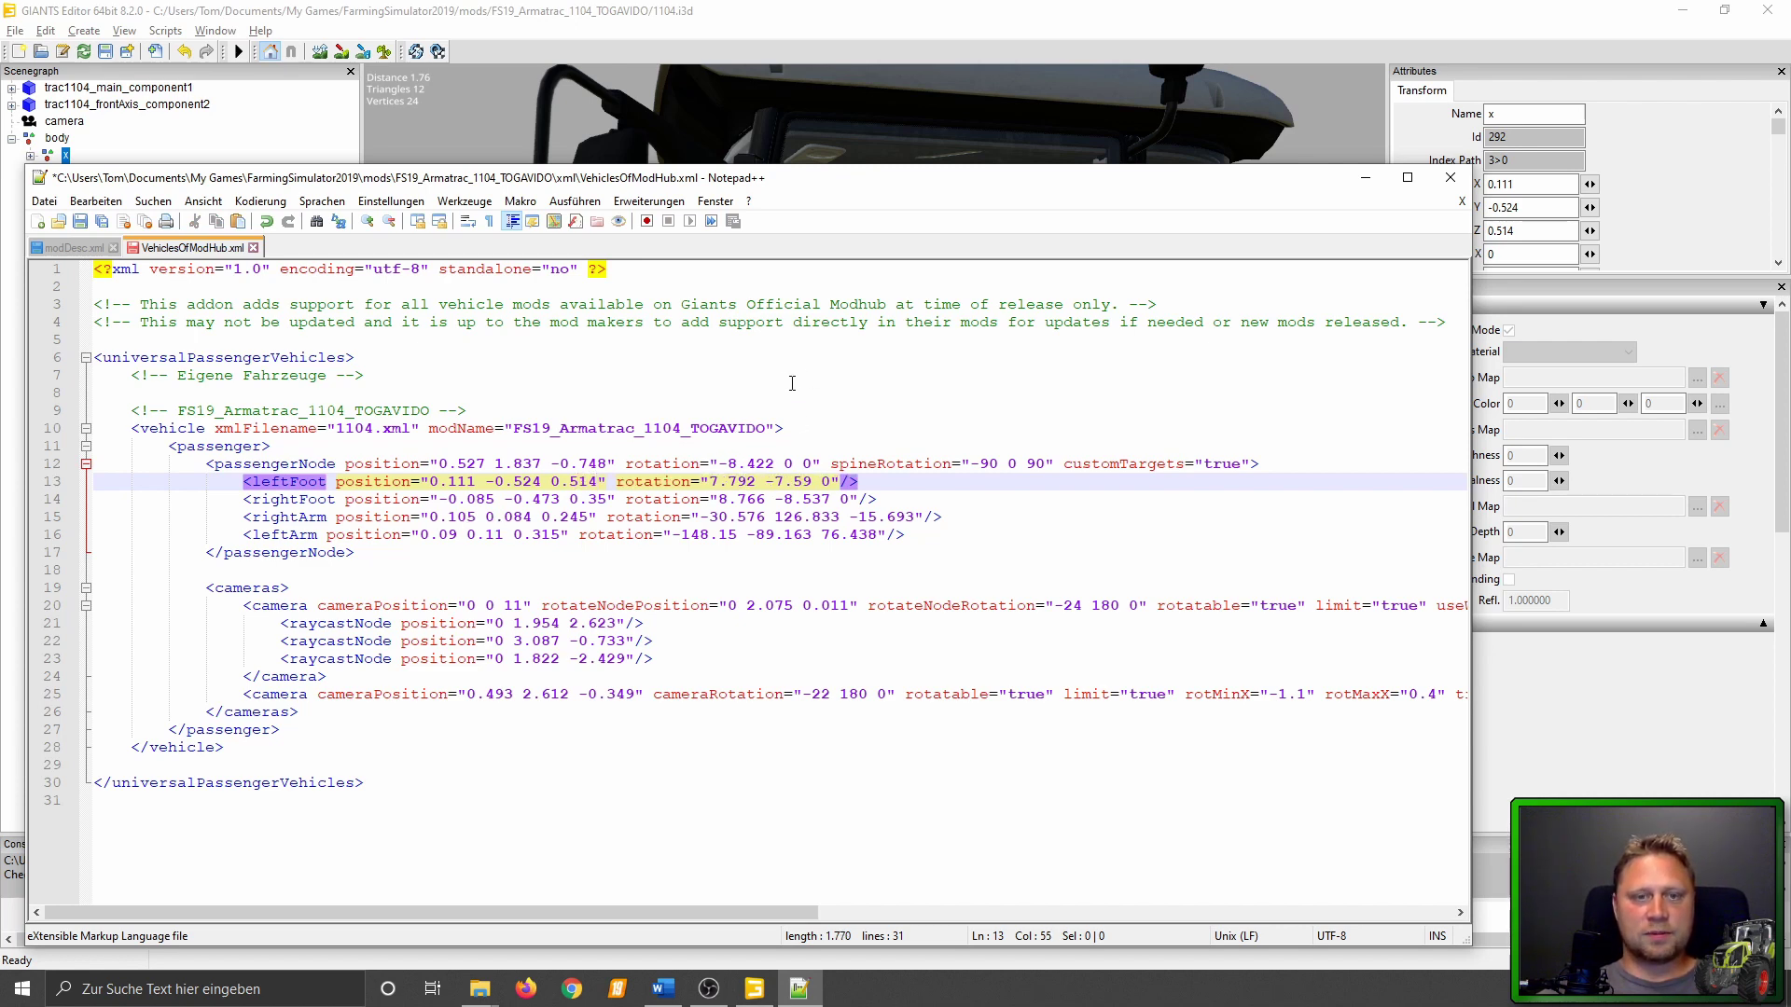
{"action": "left_click", "coordinate": [876, 28]}
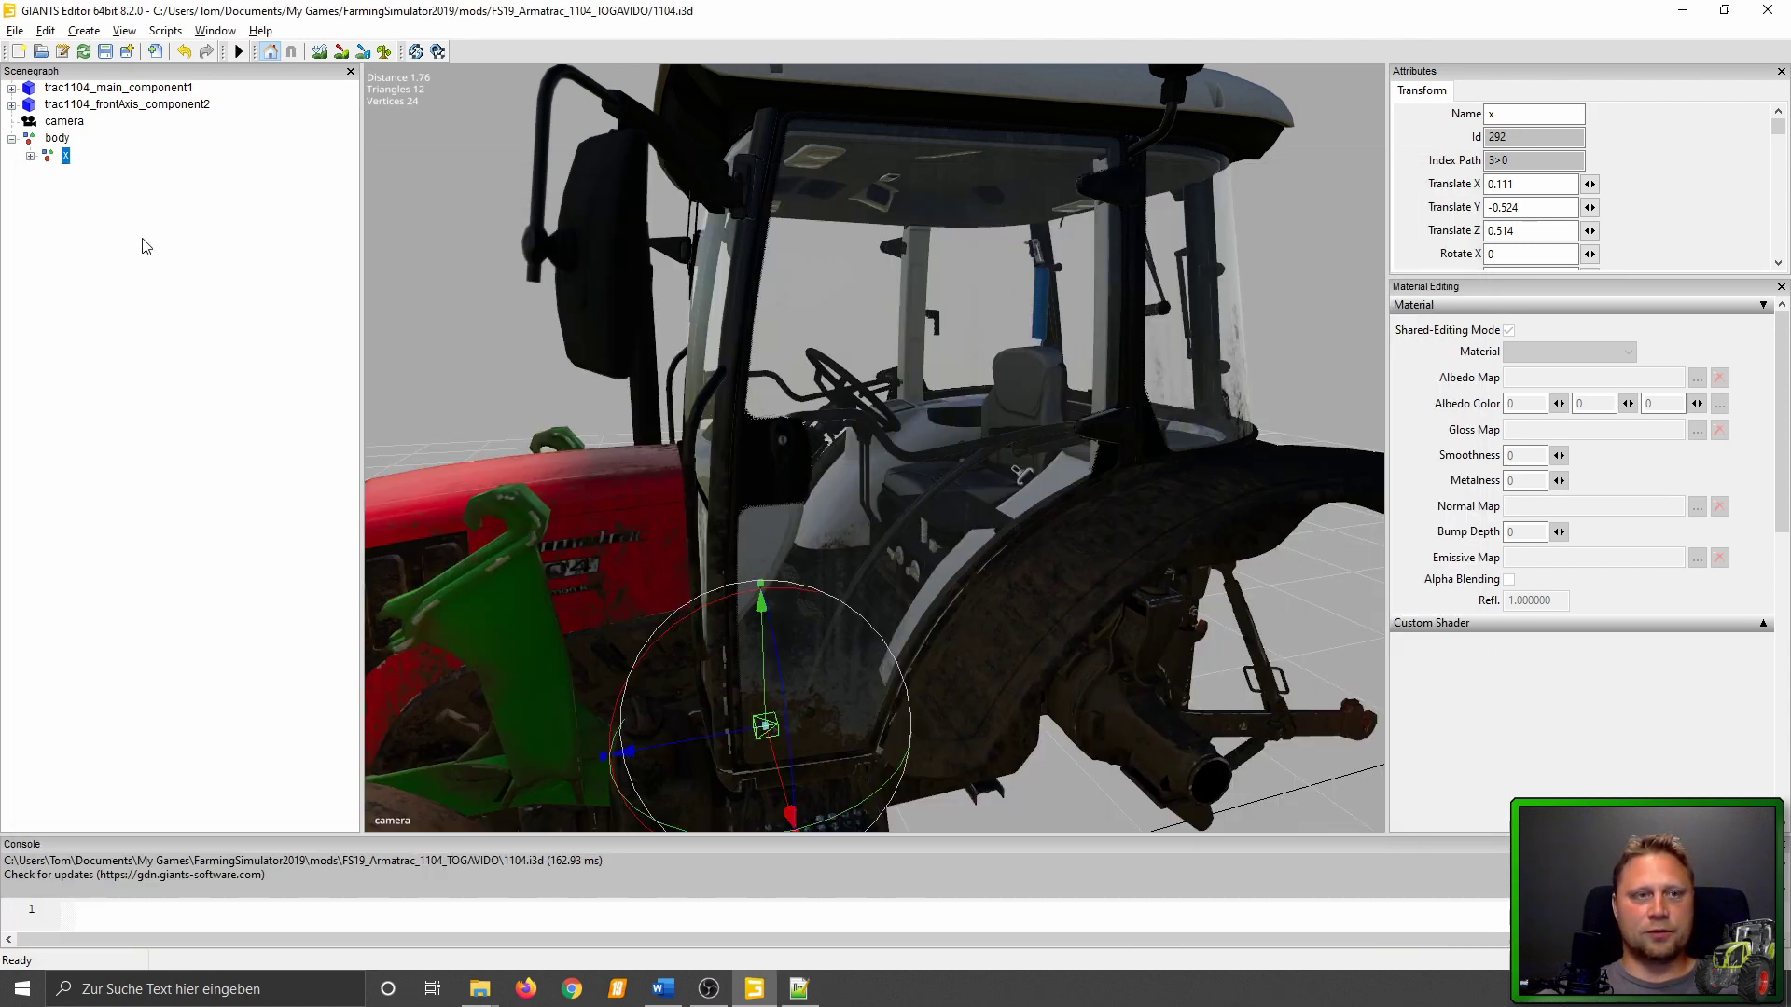
Save the 1104.i3d scene and close GIANTS Editor.
{"action": "left_click", "coordinate": [107, 51]}
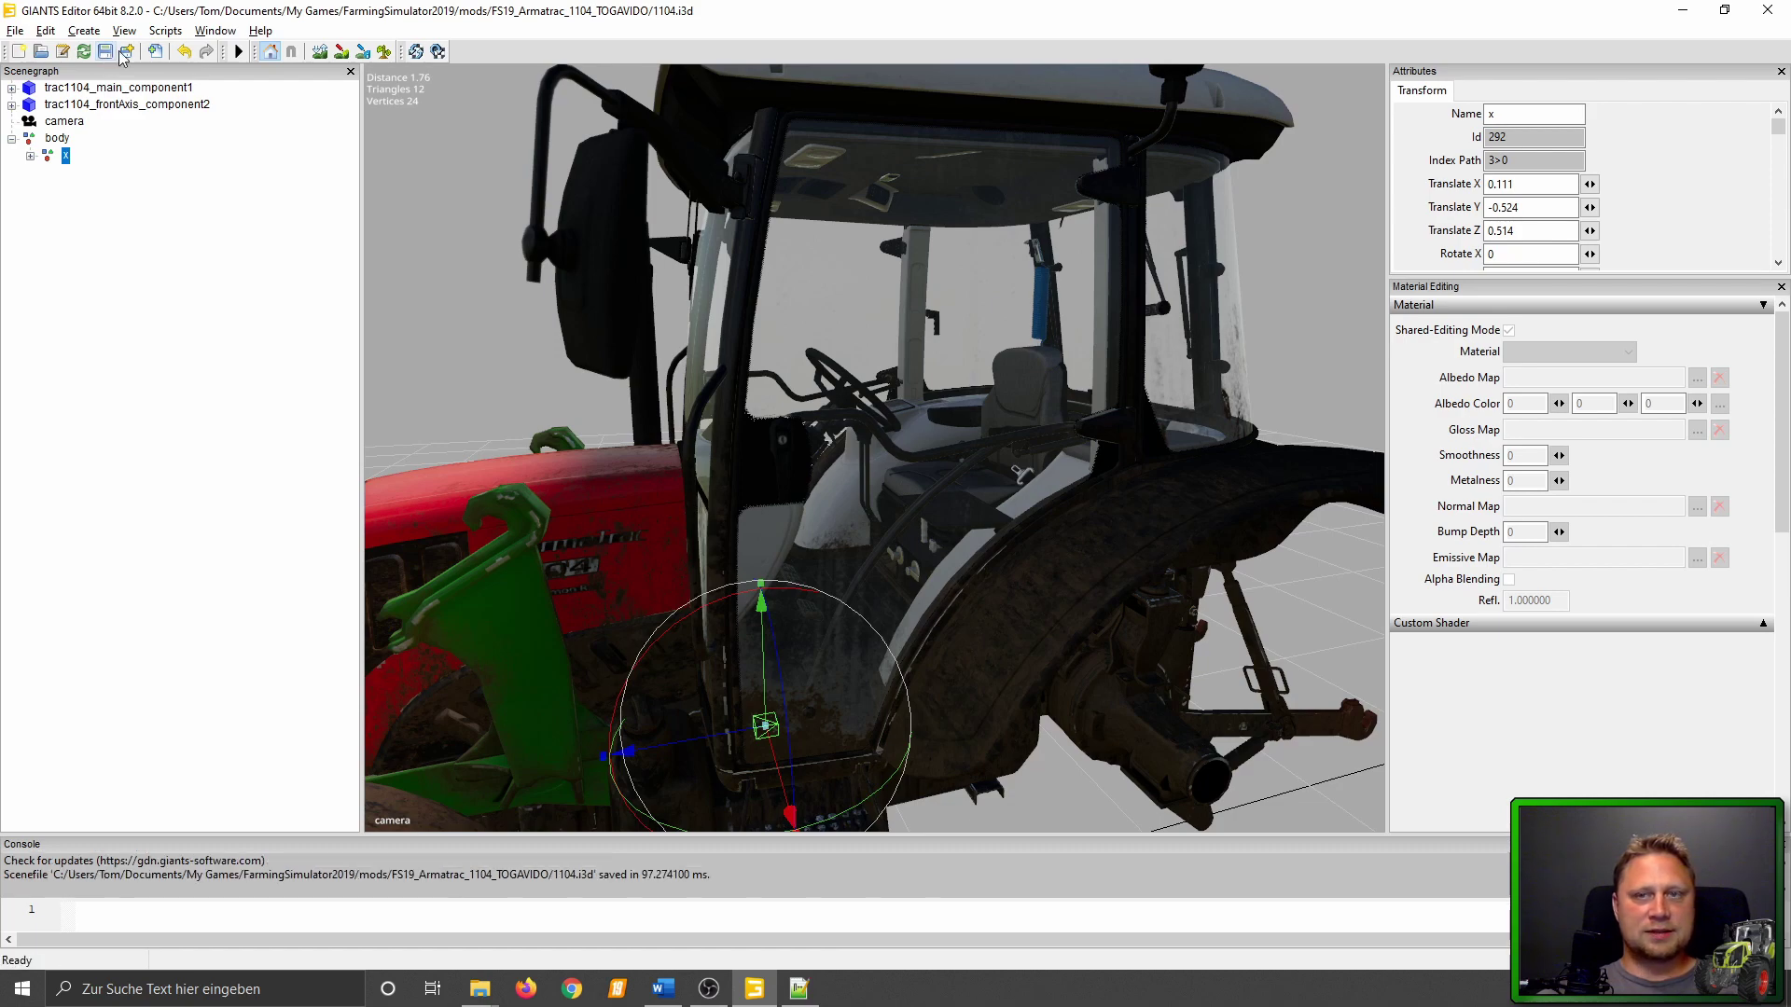
{"action": "left_click", "coordinate": [1766, 11]}
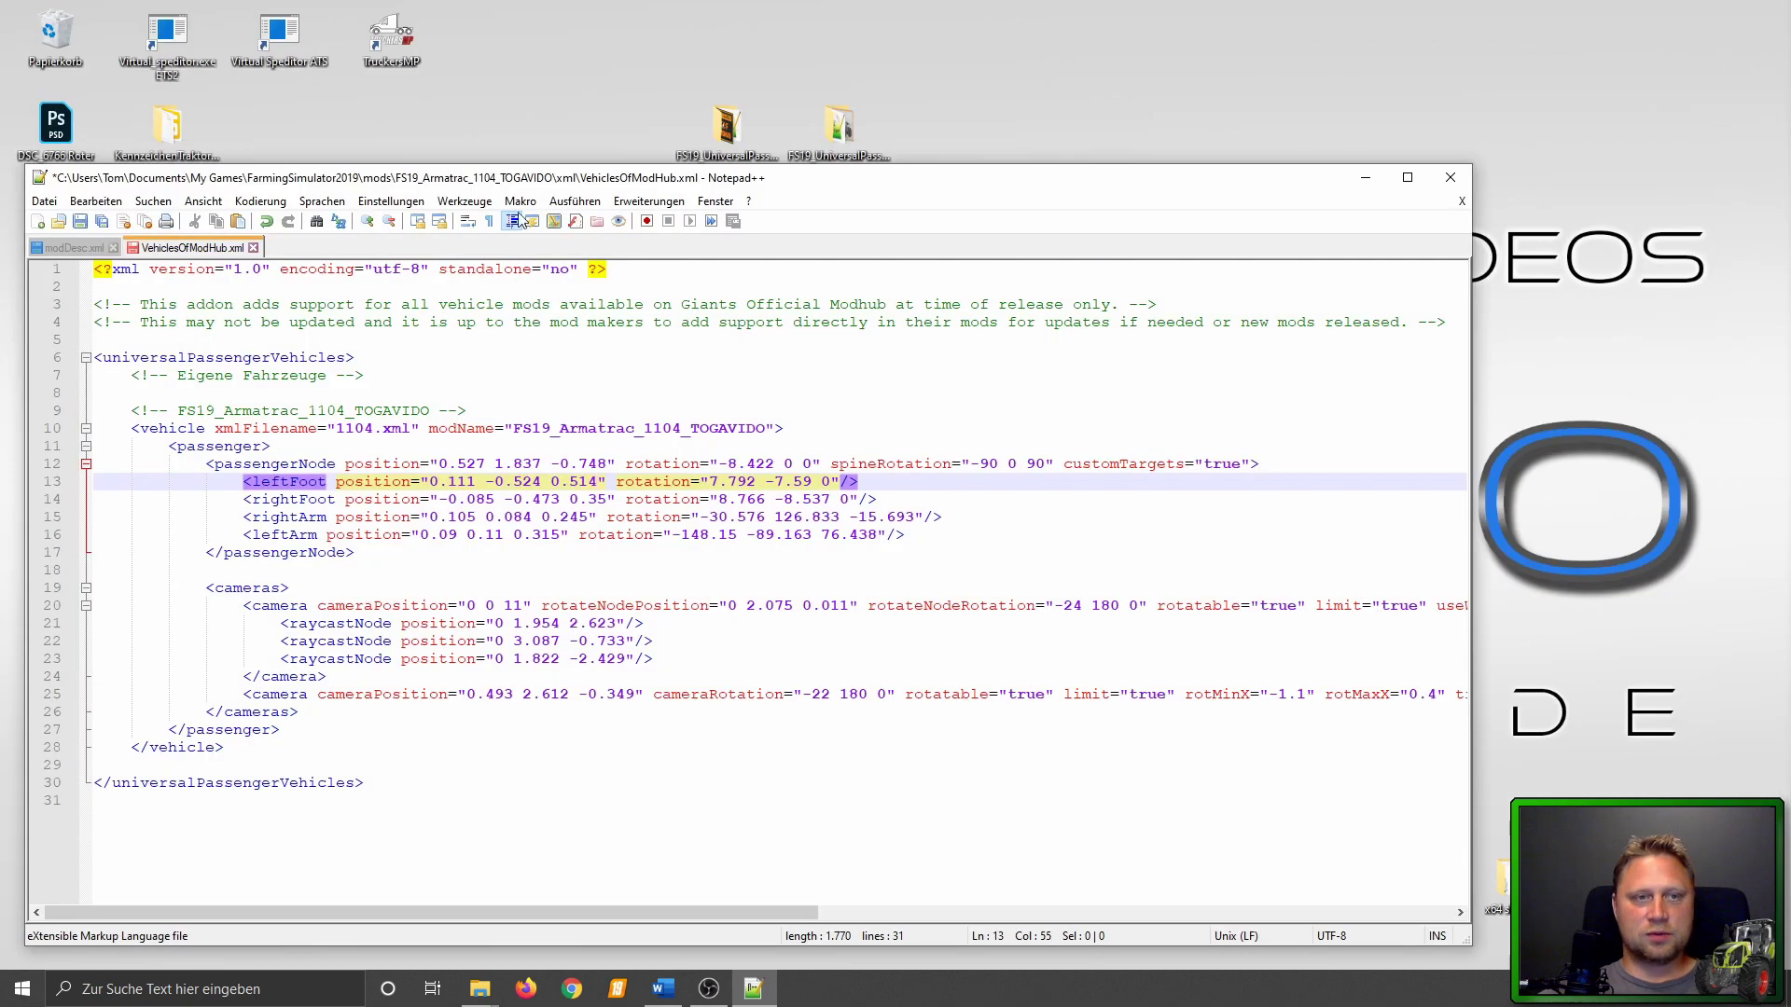
Save VehiclesOfModHub.xml, then close its tab and the modDesc.xml tab.
{"action": "left_click", "coordinate": [80, 221]}
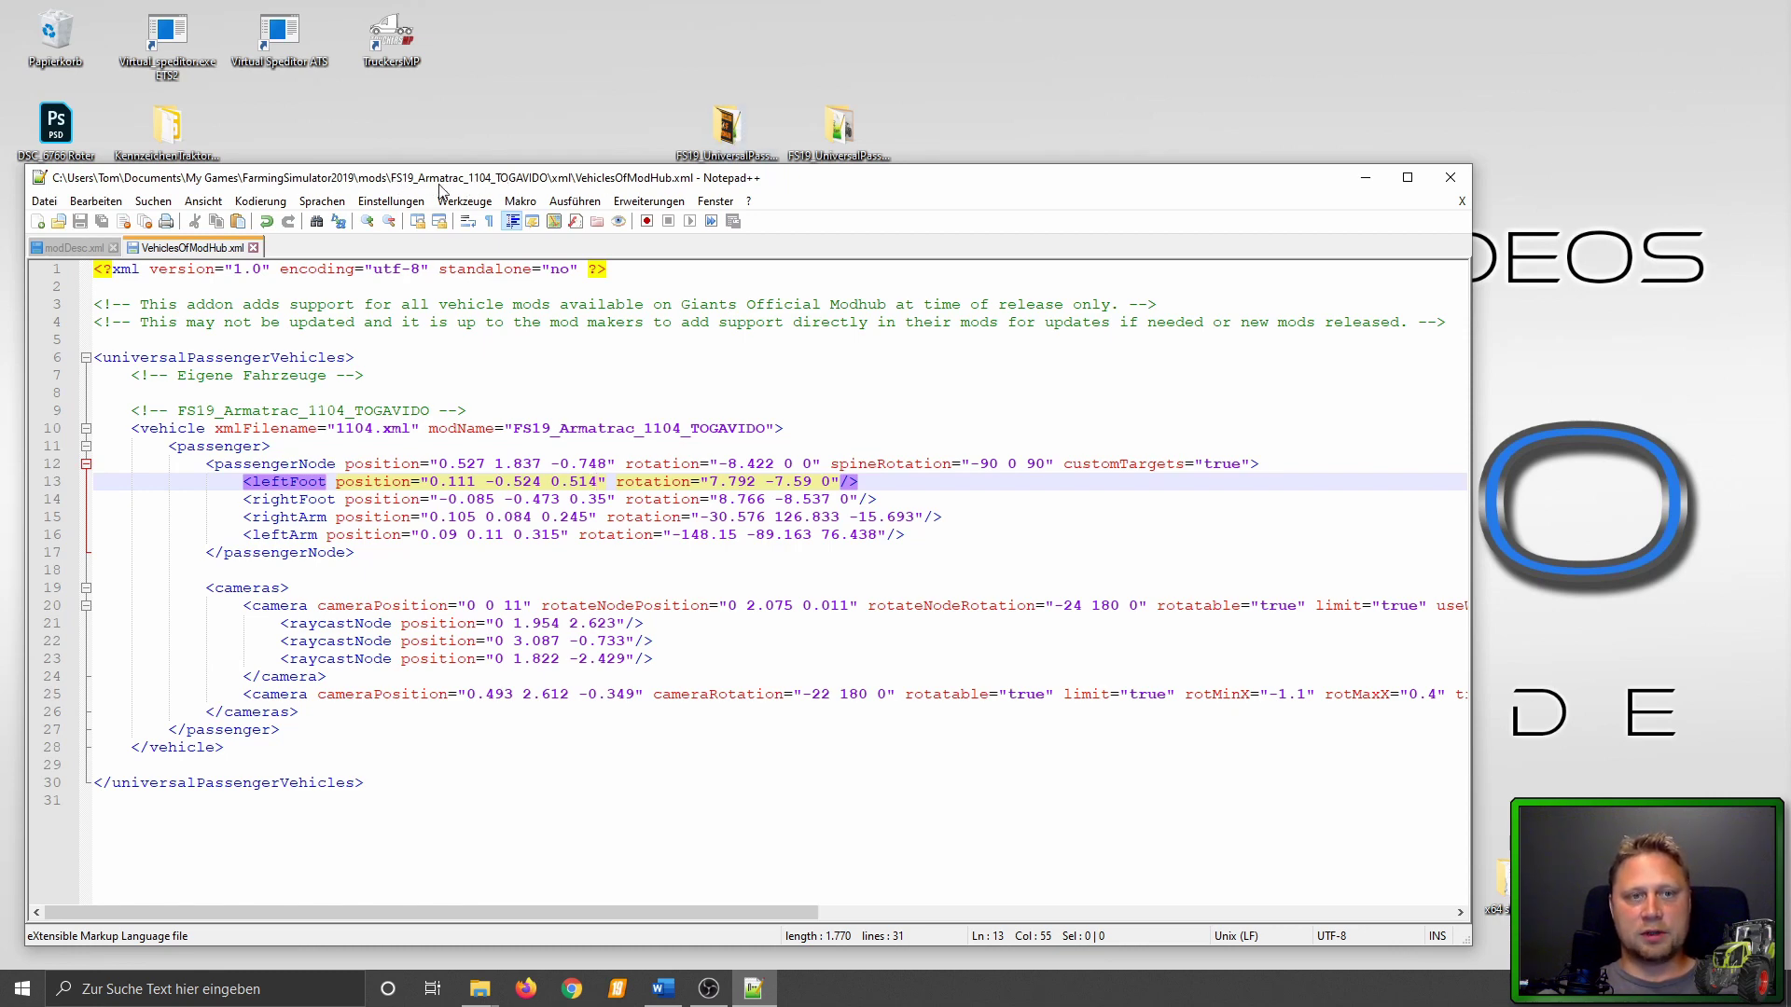
{"action": "left_click", "coordinate": [253, 248]}
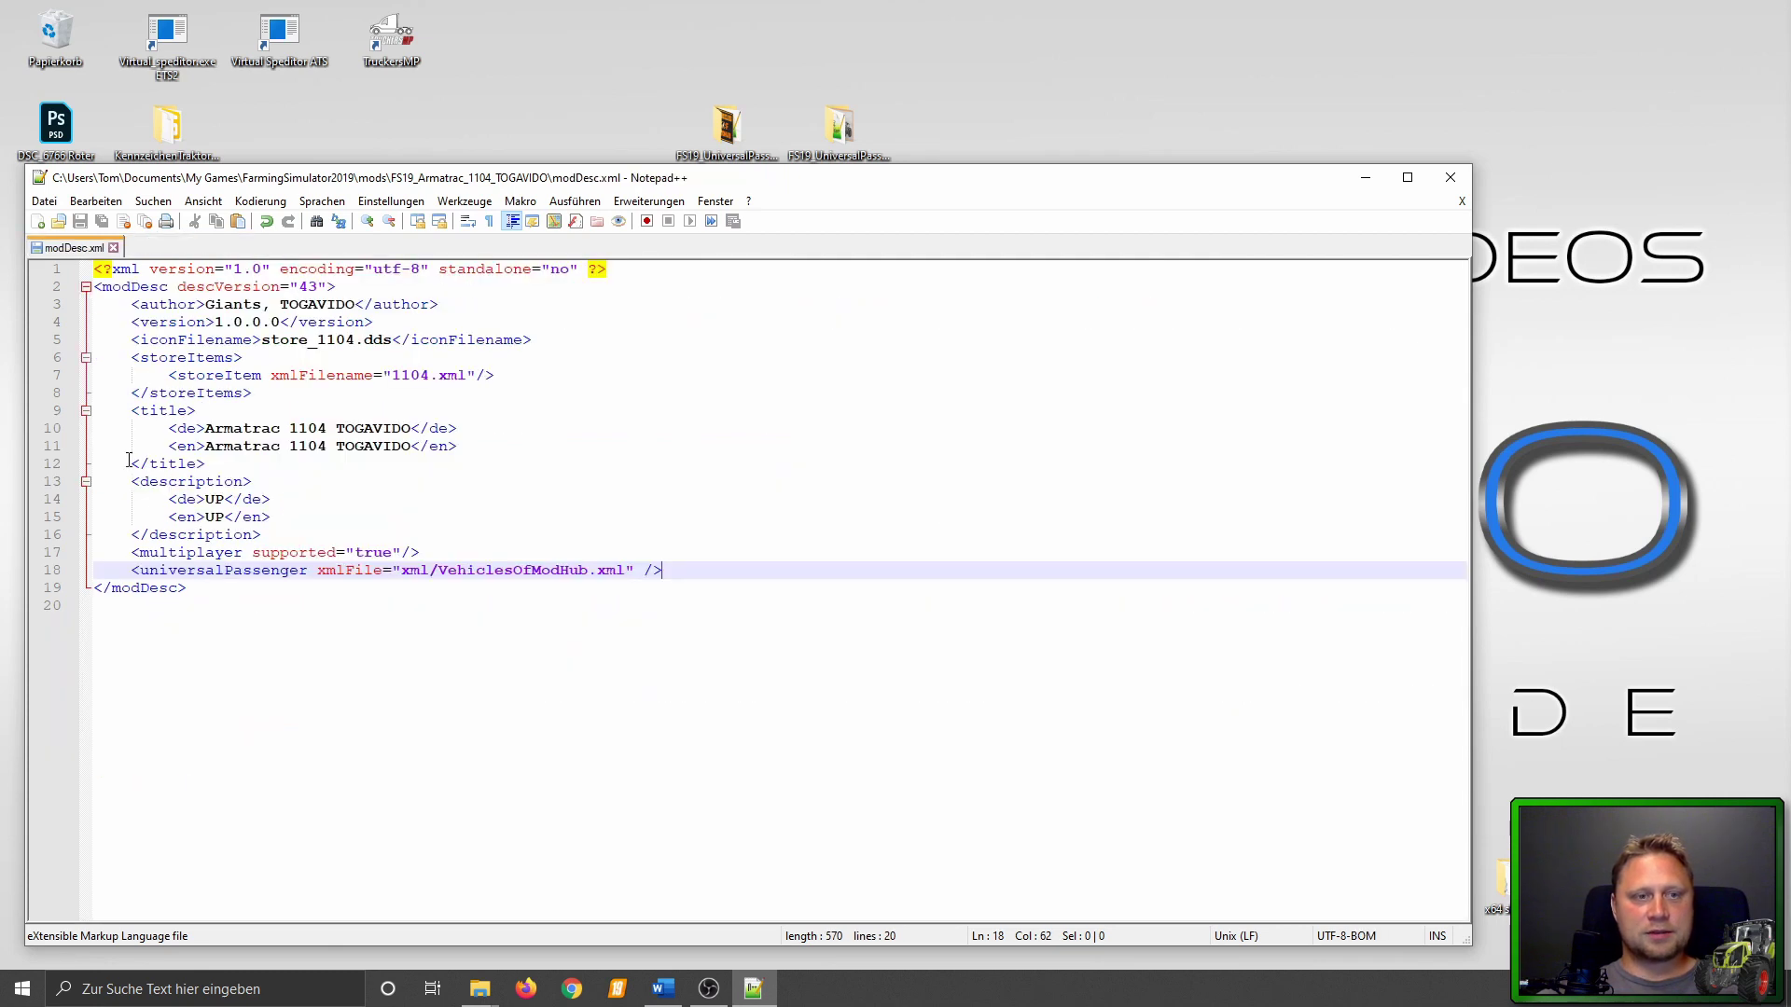
{"action": "left_click", "coordinate": [114, 248]}
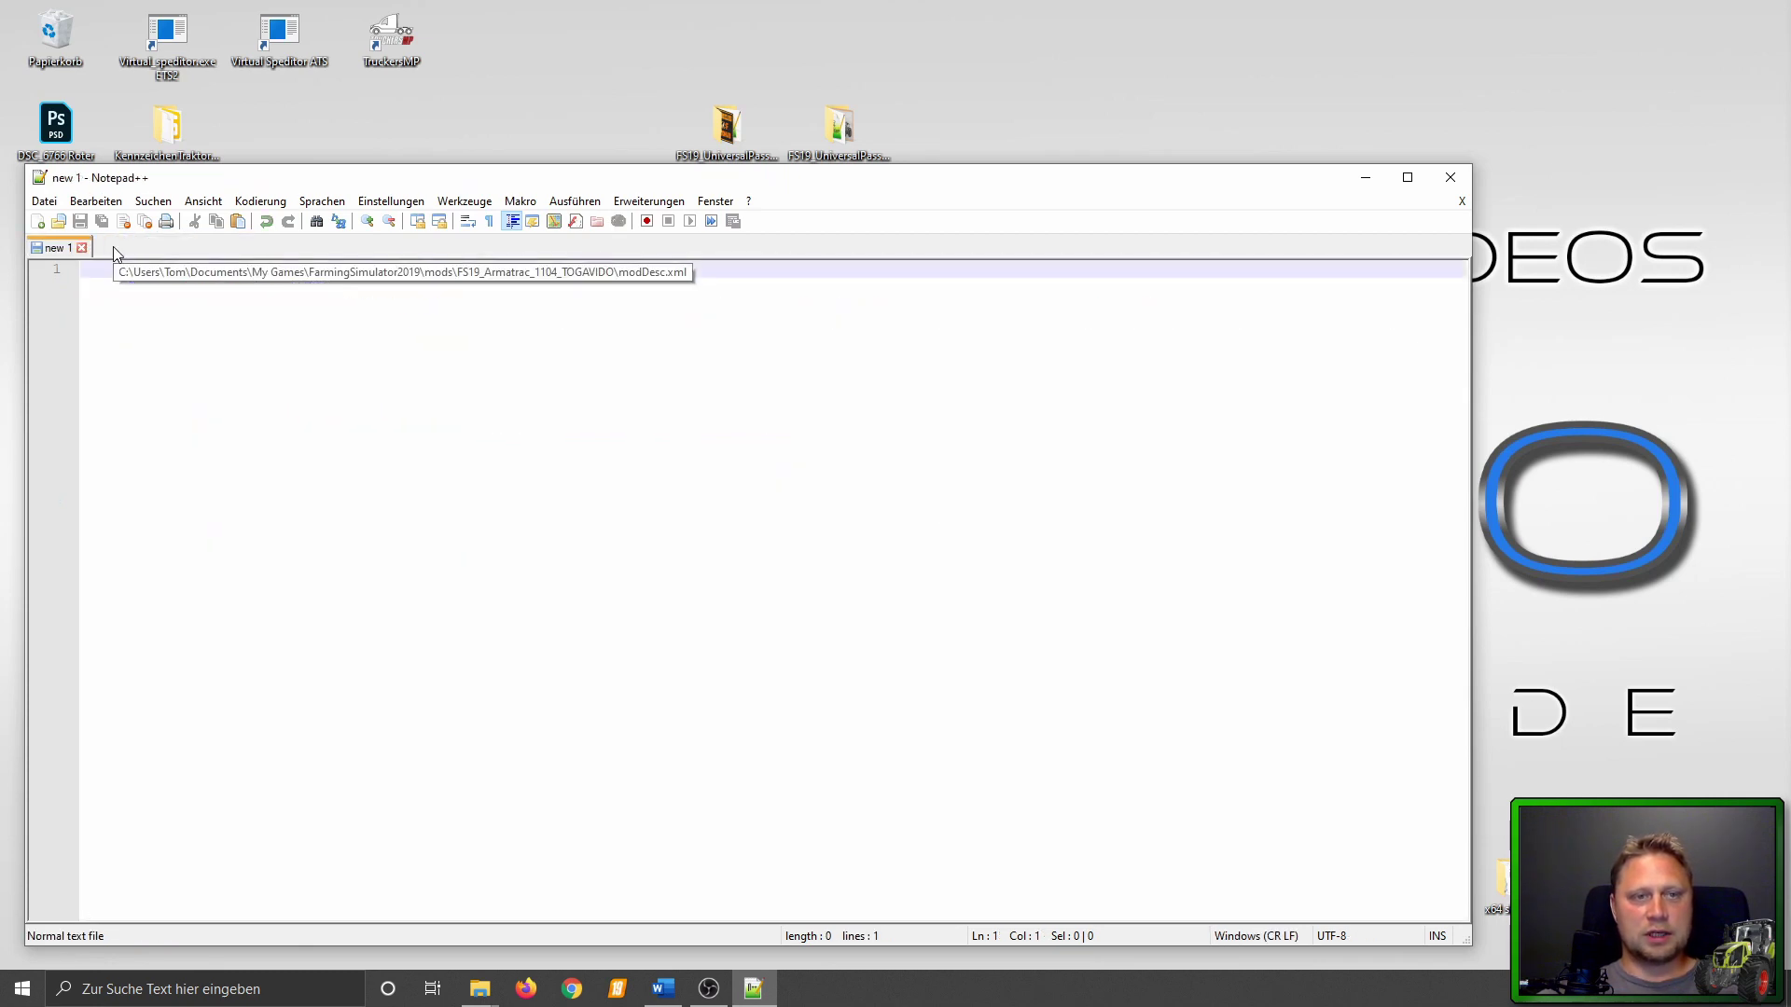
Close Notepad++ and pack the six mod files into a 7-Zip archive.
{"action": "left_click", "coordinate": [1449, 177]}
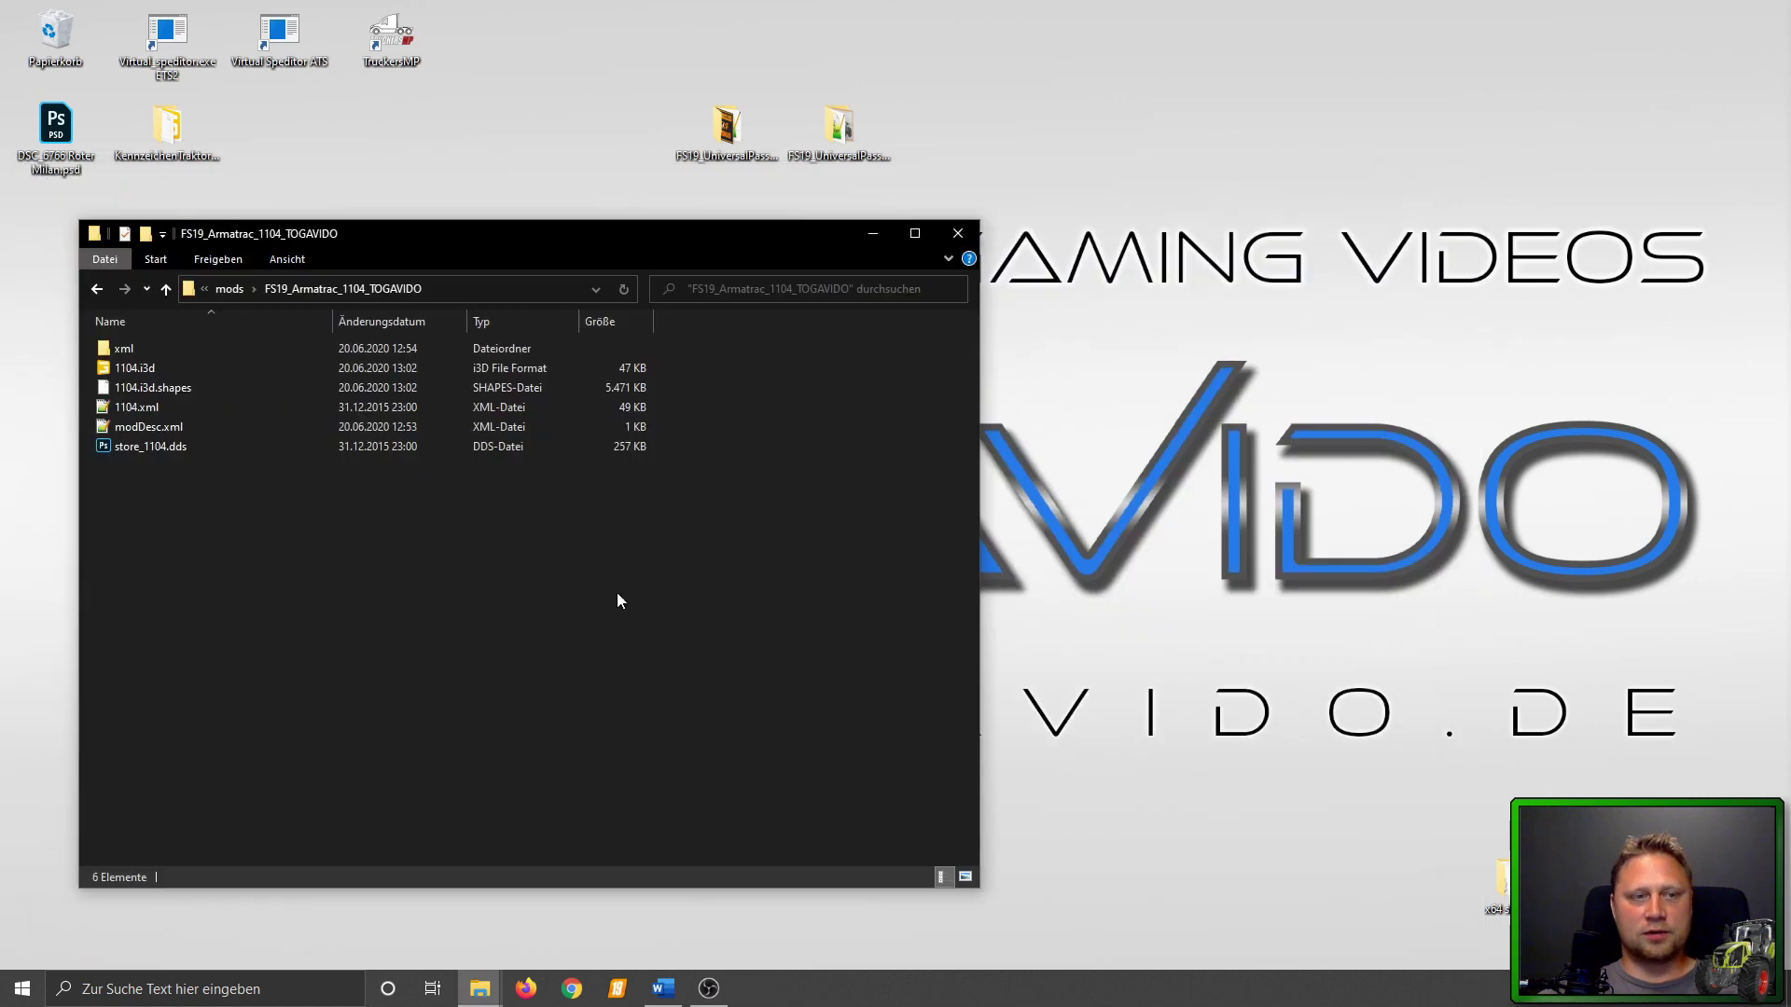
{"action": "left_click_drag", "start_coordinate": [226, 530], "coordinate": [138, 339]}
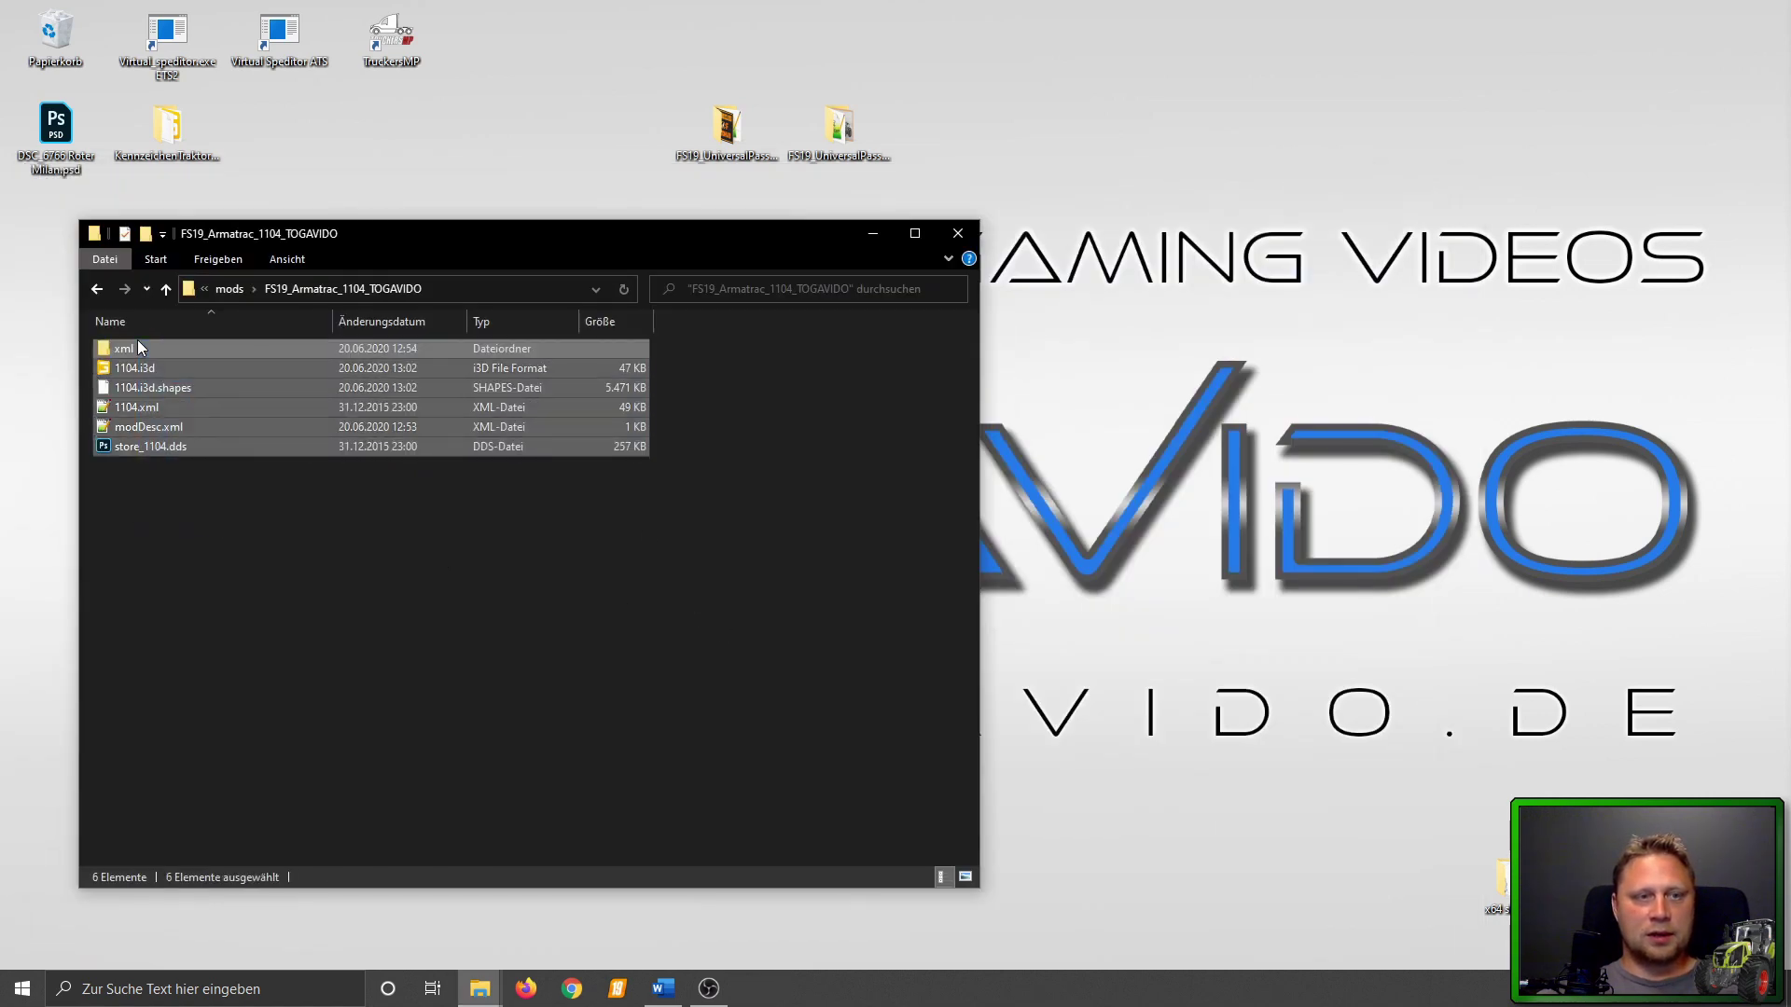
{"action": "right_click", "coordinate": [138, 344]}
{"action": "mouse_move", "coordinate": [435, 481]}
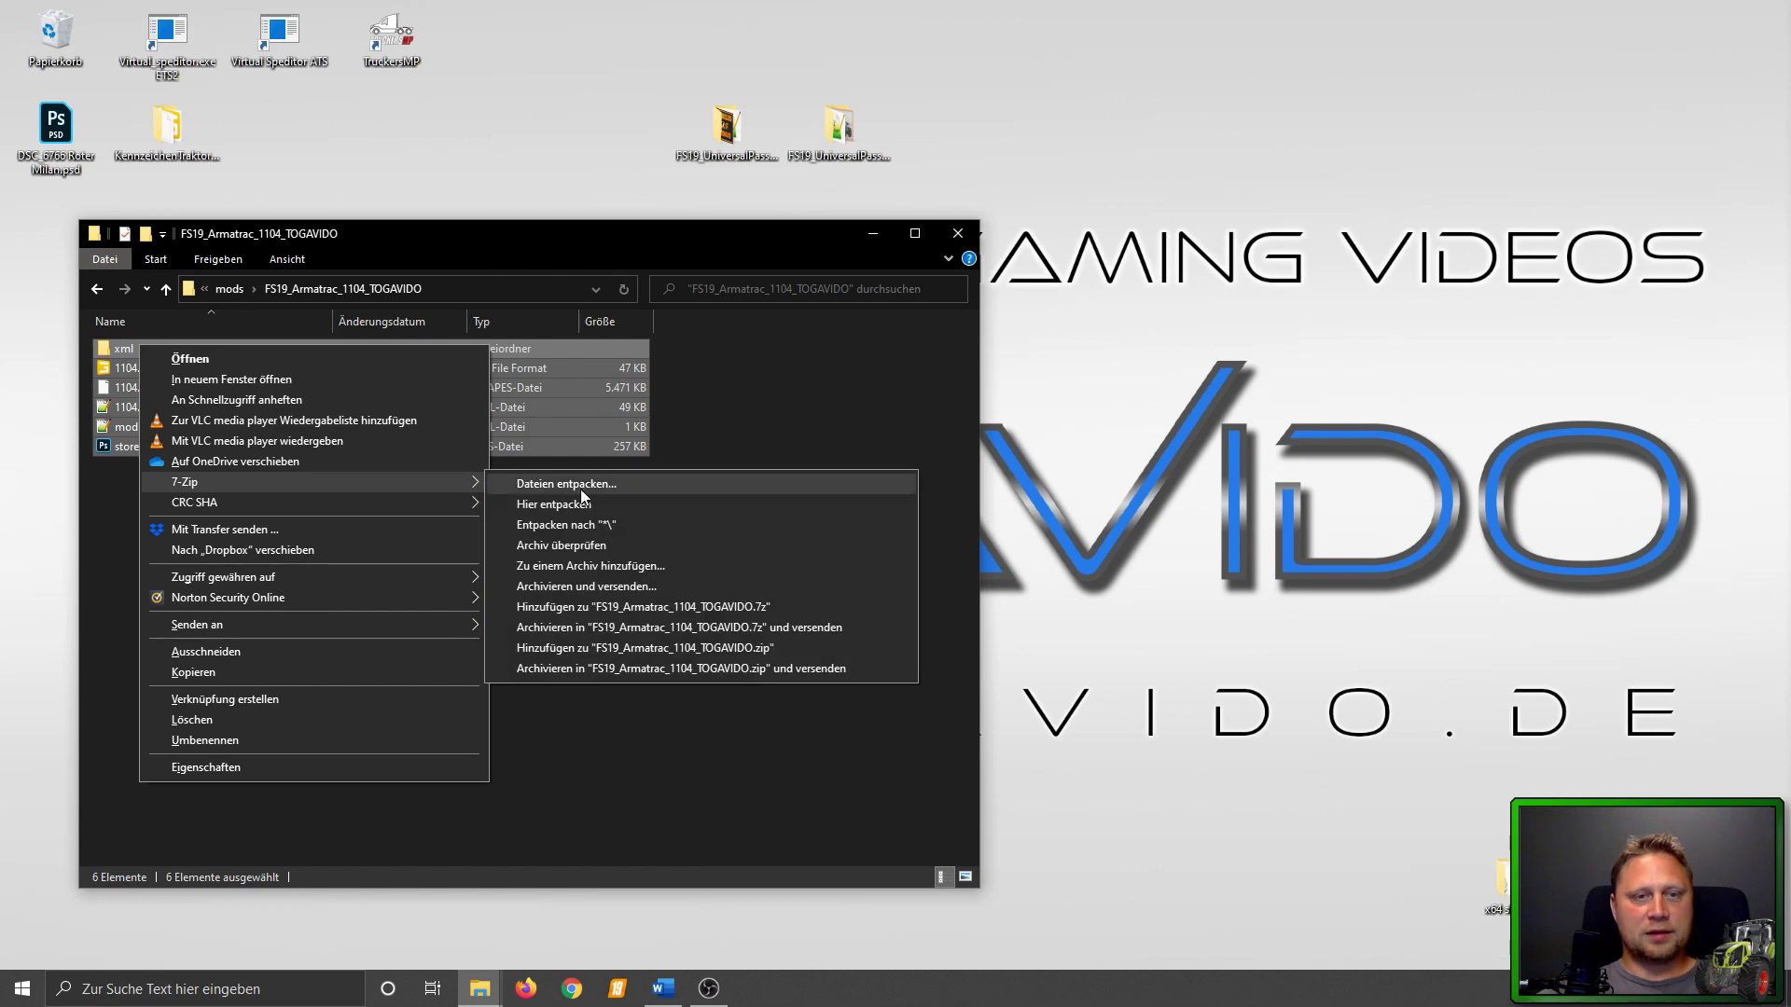
{"action": "left_click", "coordinate": [595, 567]}
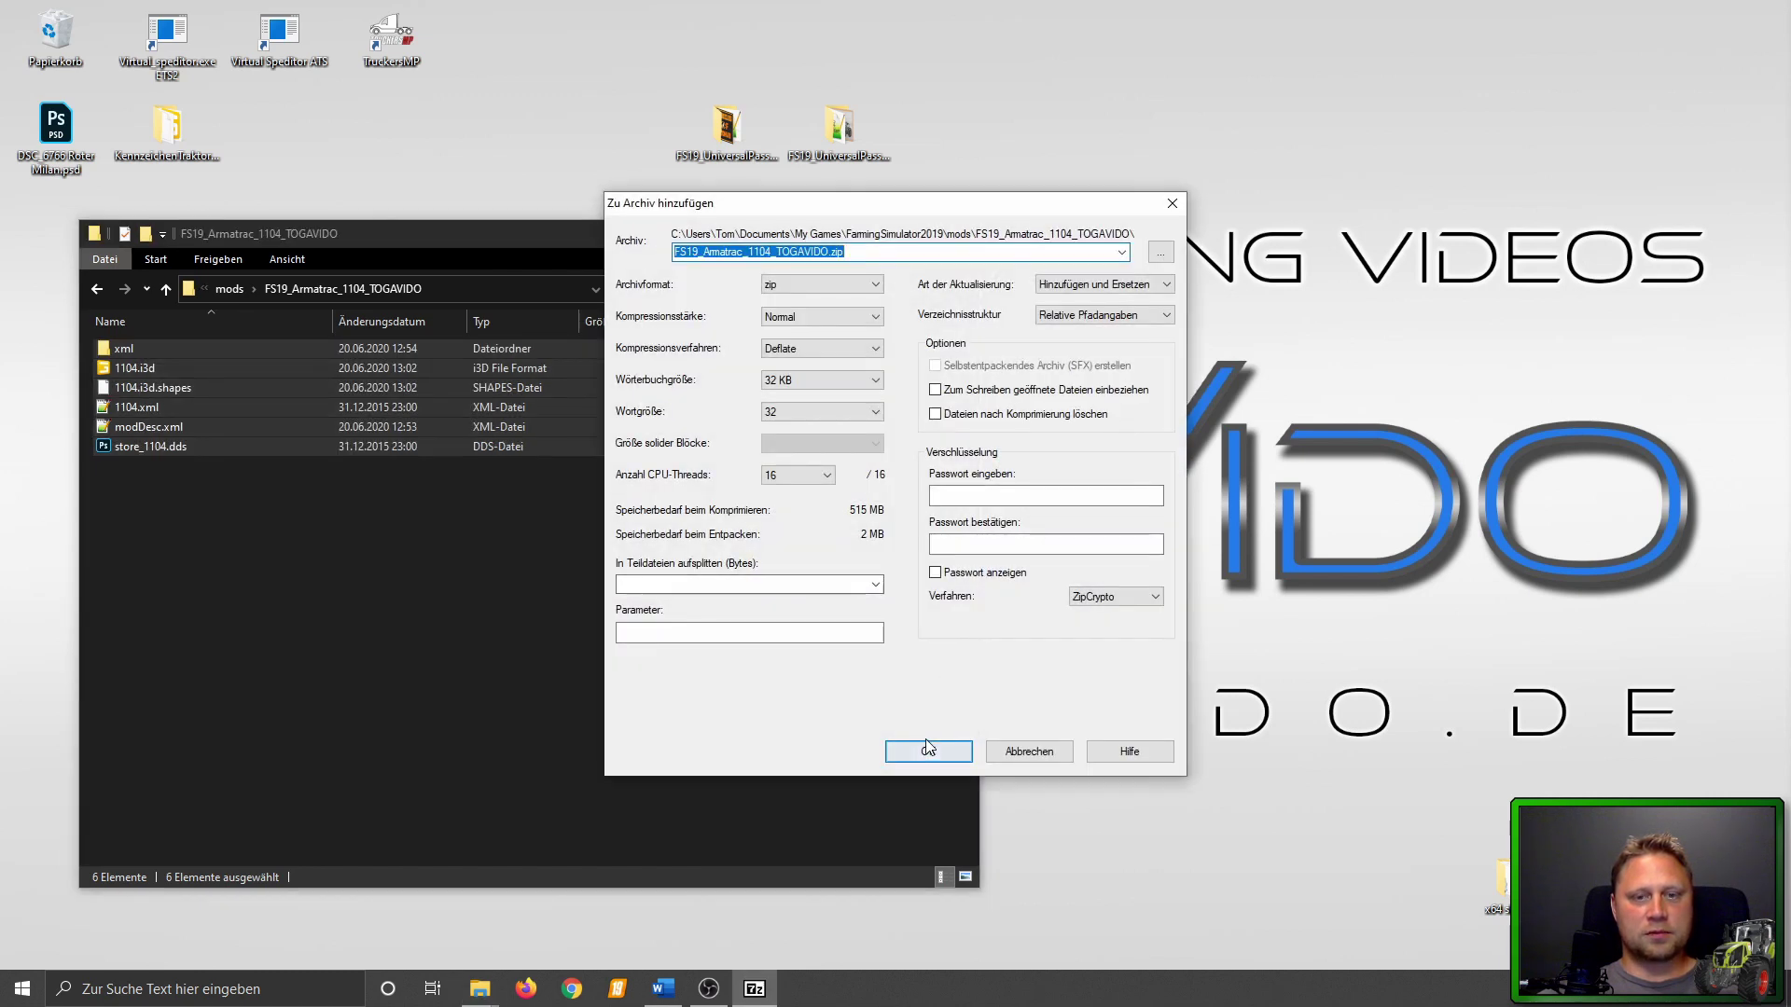
{"action": "left_click", "coordinate": [923, 747]}
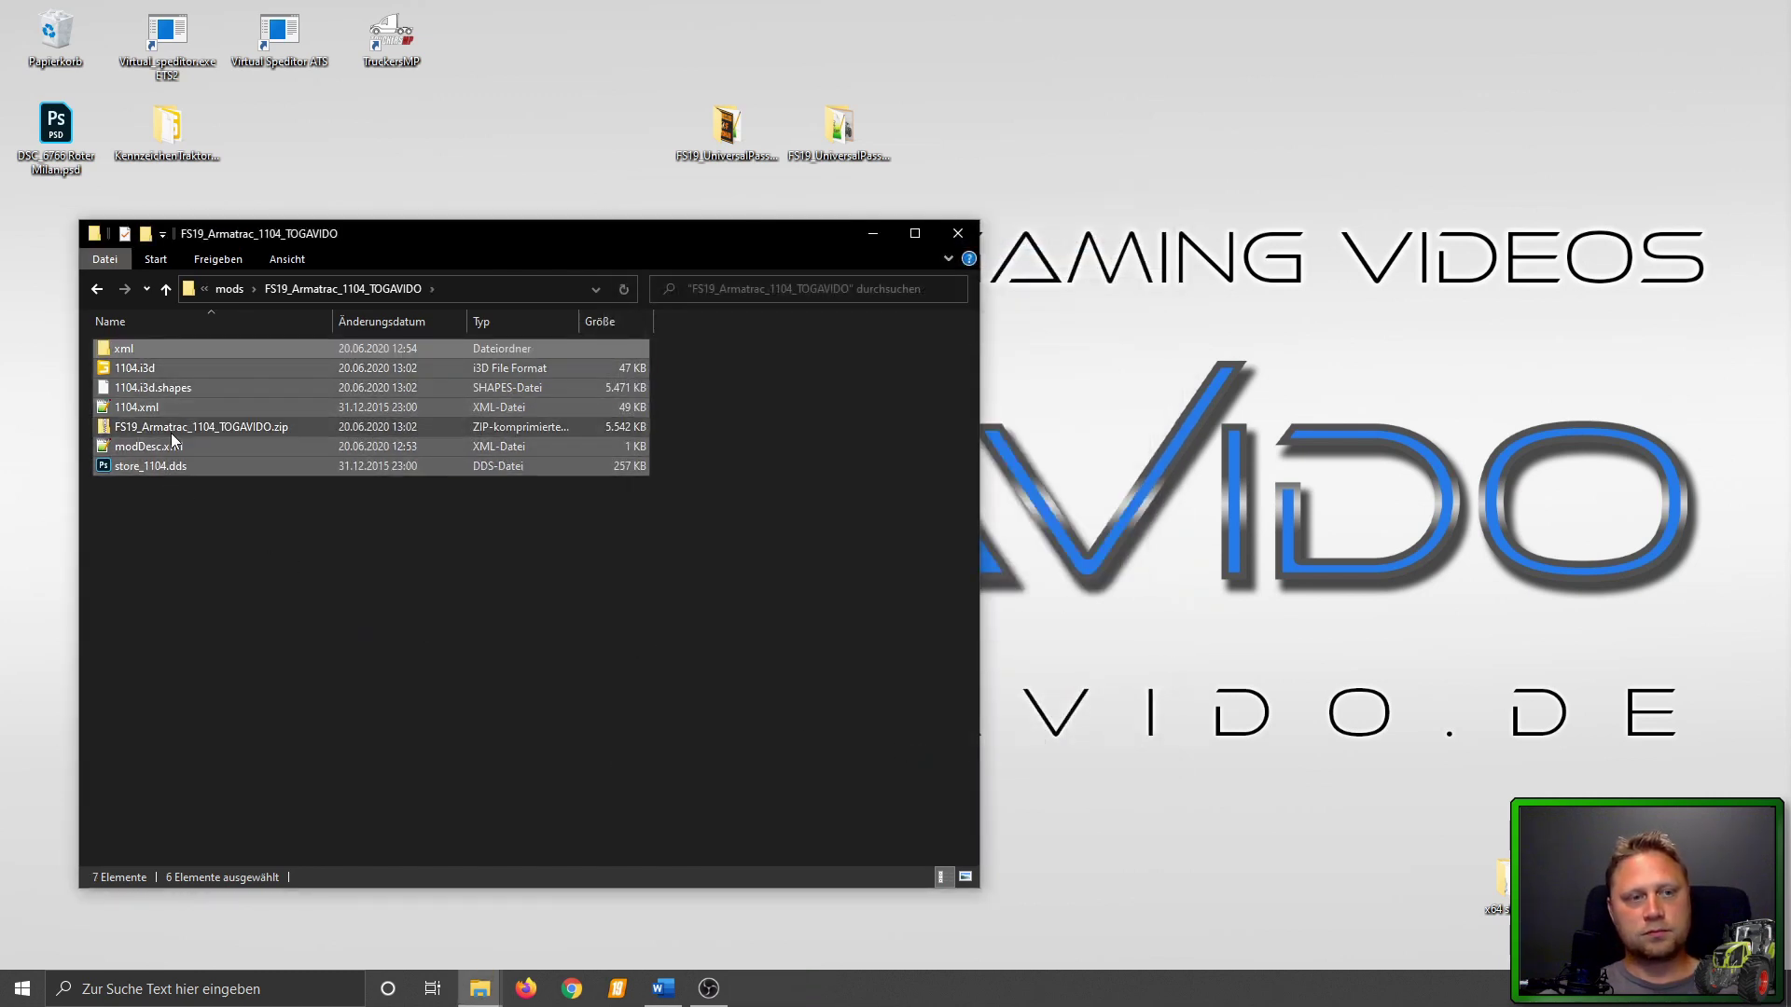
Move the unpacked FS19_Armatrac_1104_TOGAVIDO folder from mods into 'in Bearbeitung'.
{"action": "left_click", "coordinate": [170, 431]}
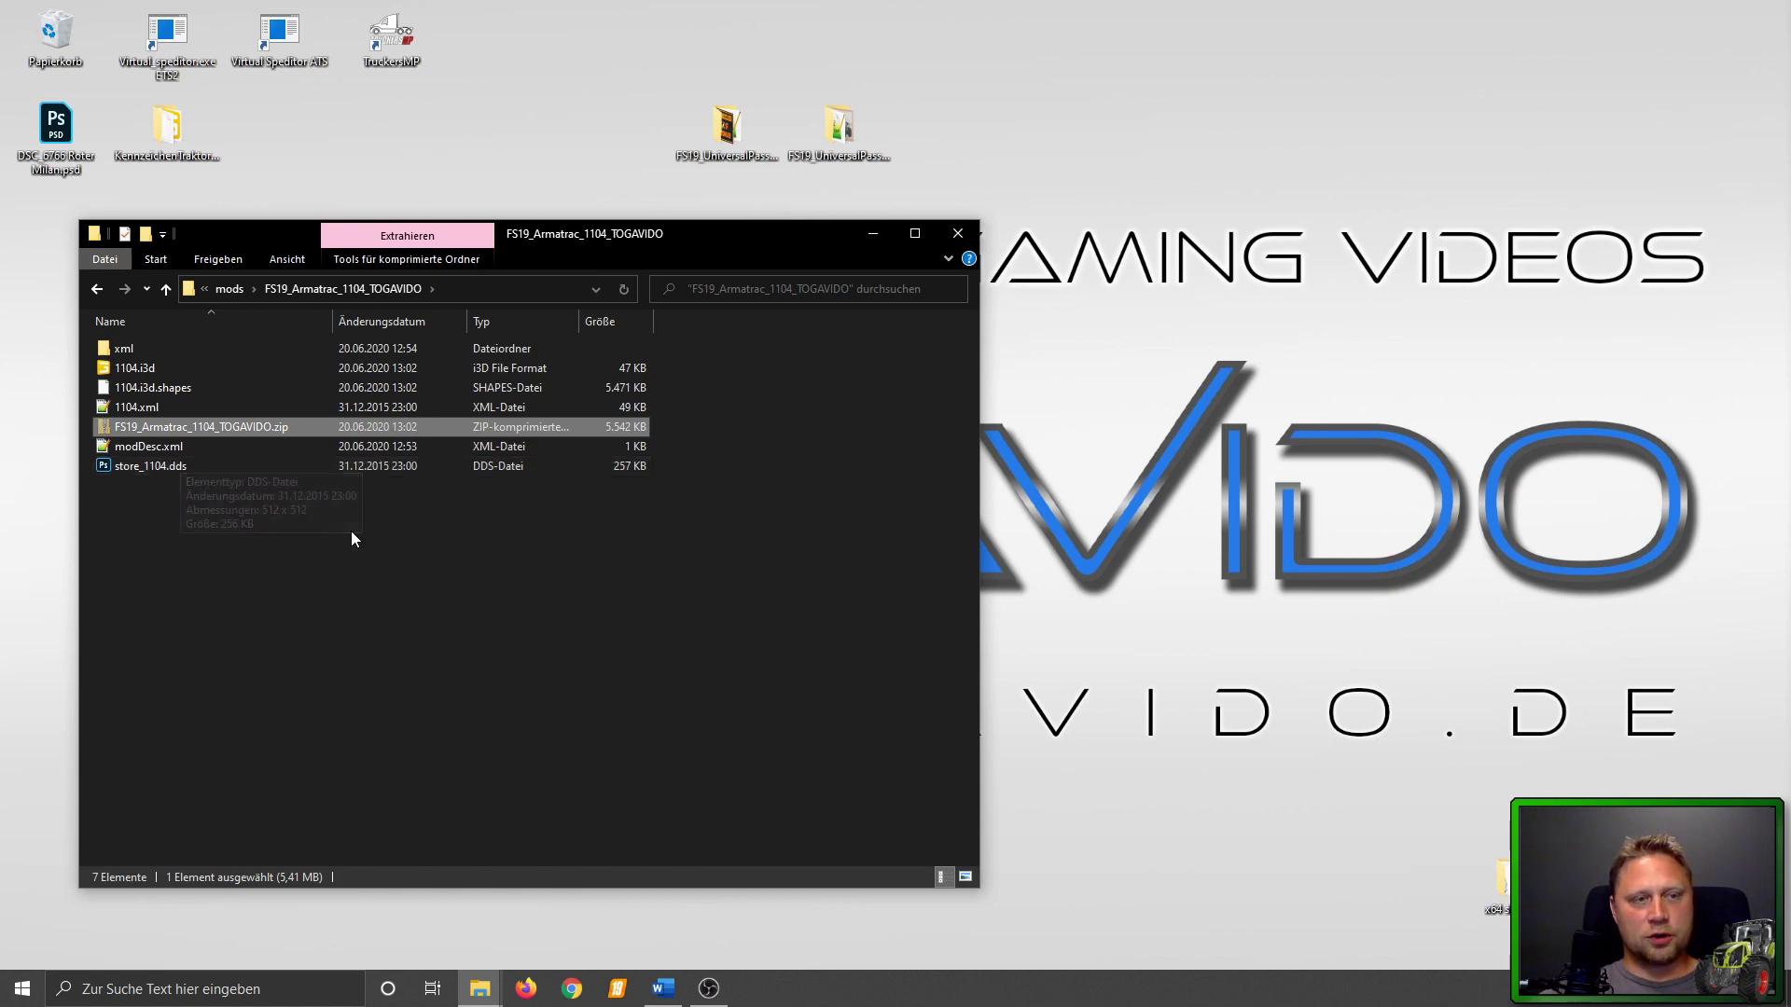
{"action": "key", "text": "alt+Up"}
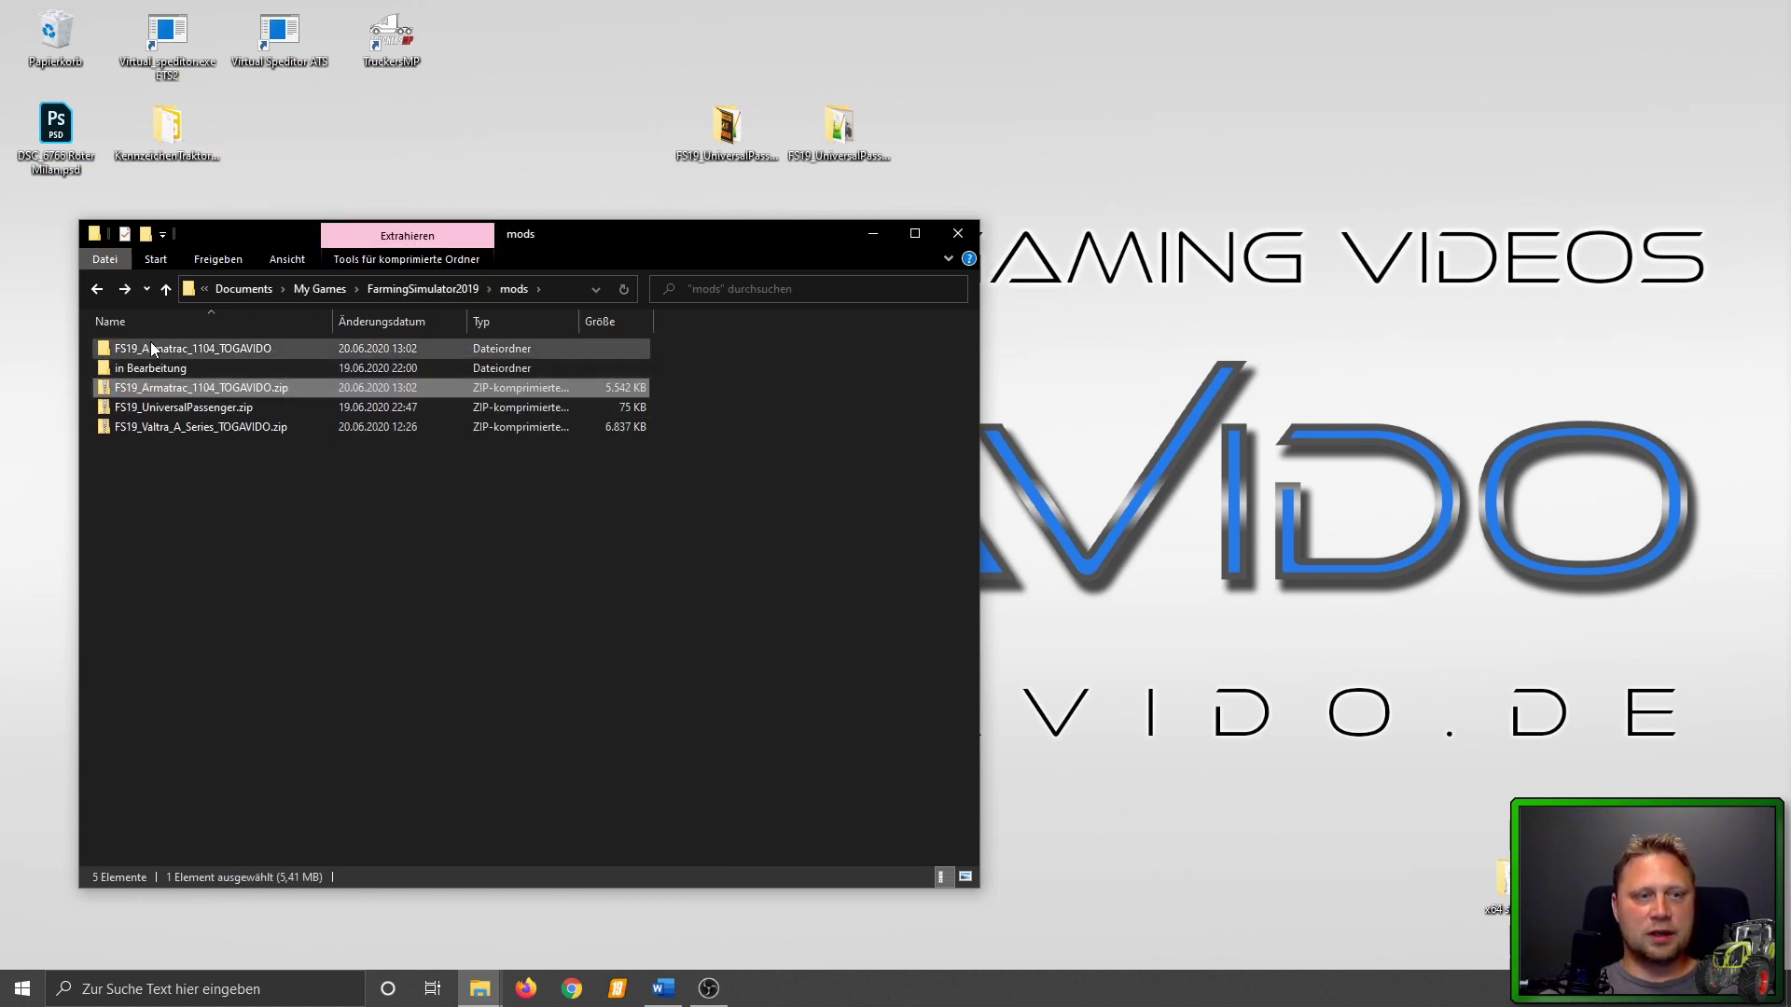
{"action": "left_click_drag", "start_coordinate": [152, 348], "coordinate": [154, 368]}
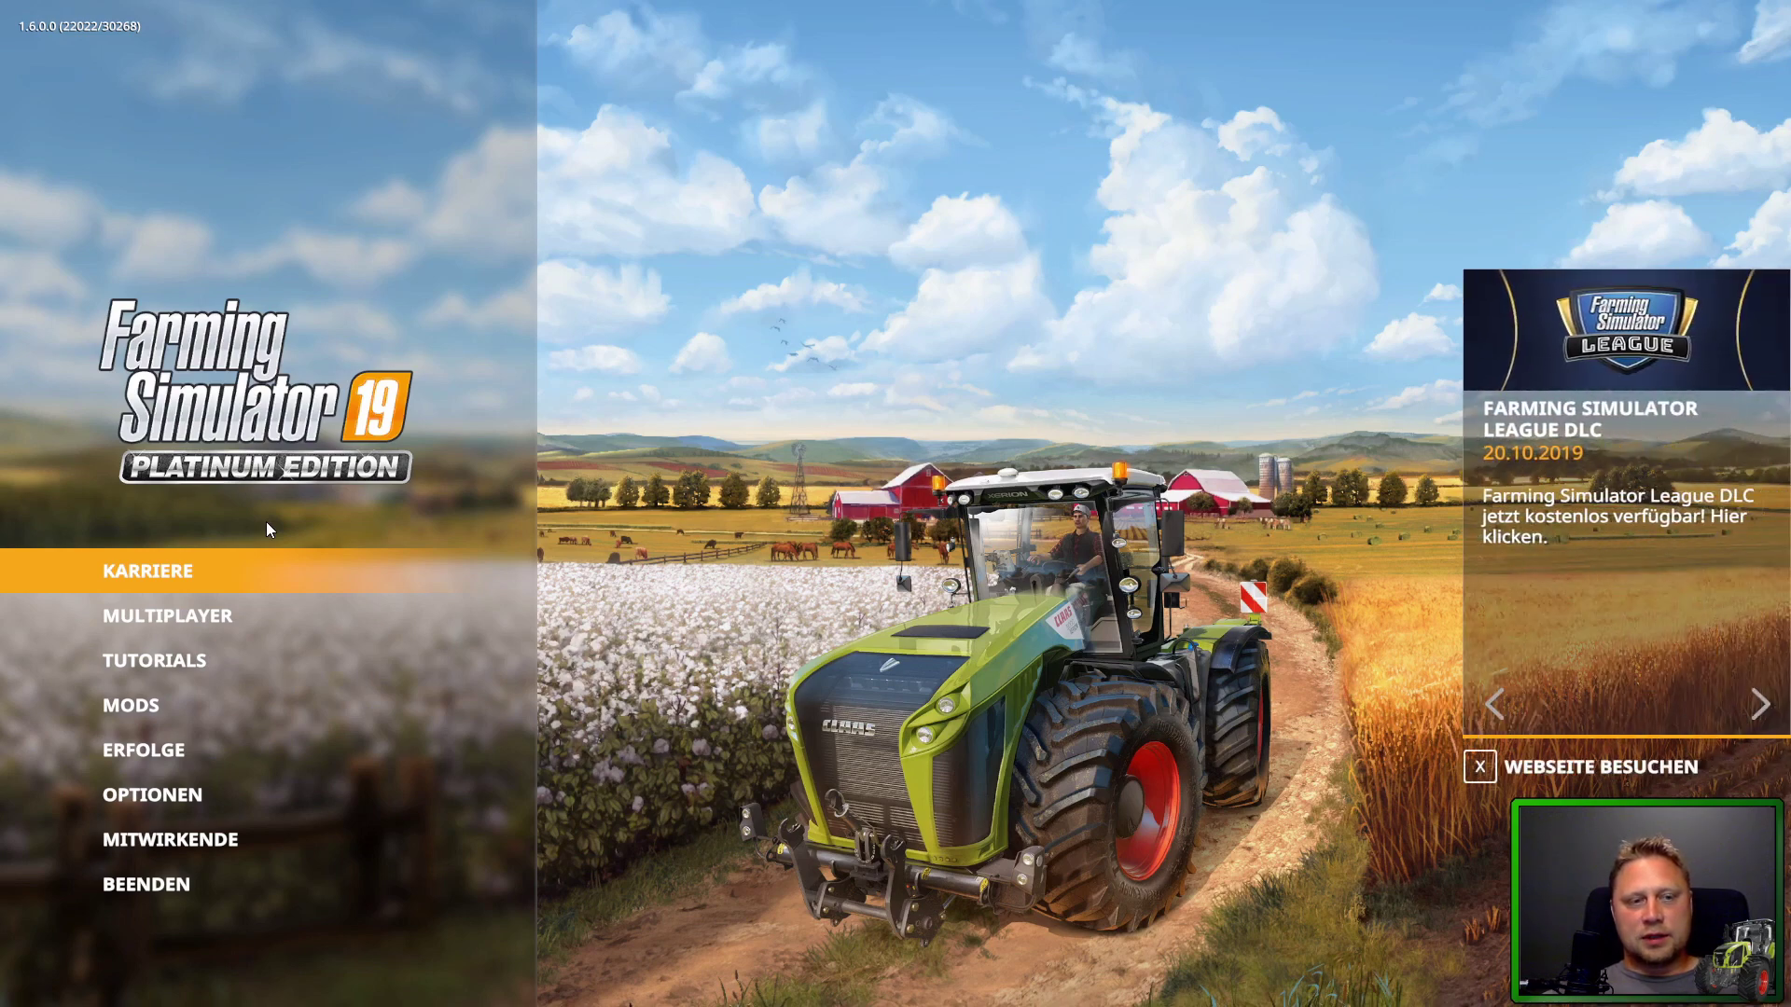
Create a new multiplayer game on save slot 17 with the Armatrac 1104 Togavido mod enabled.
{"action": "left_click", "coordinate": [155, 612]}
{"action": "left_click", "coordinate": [697, 501]}
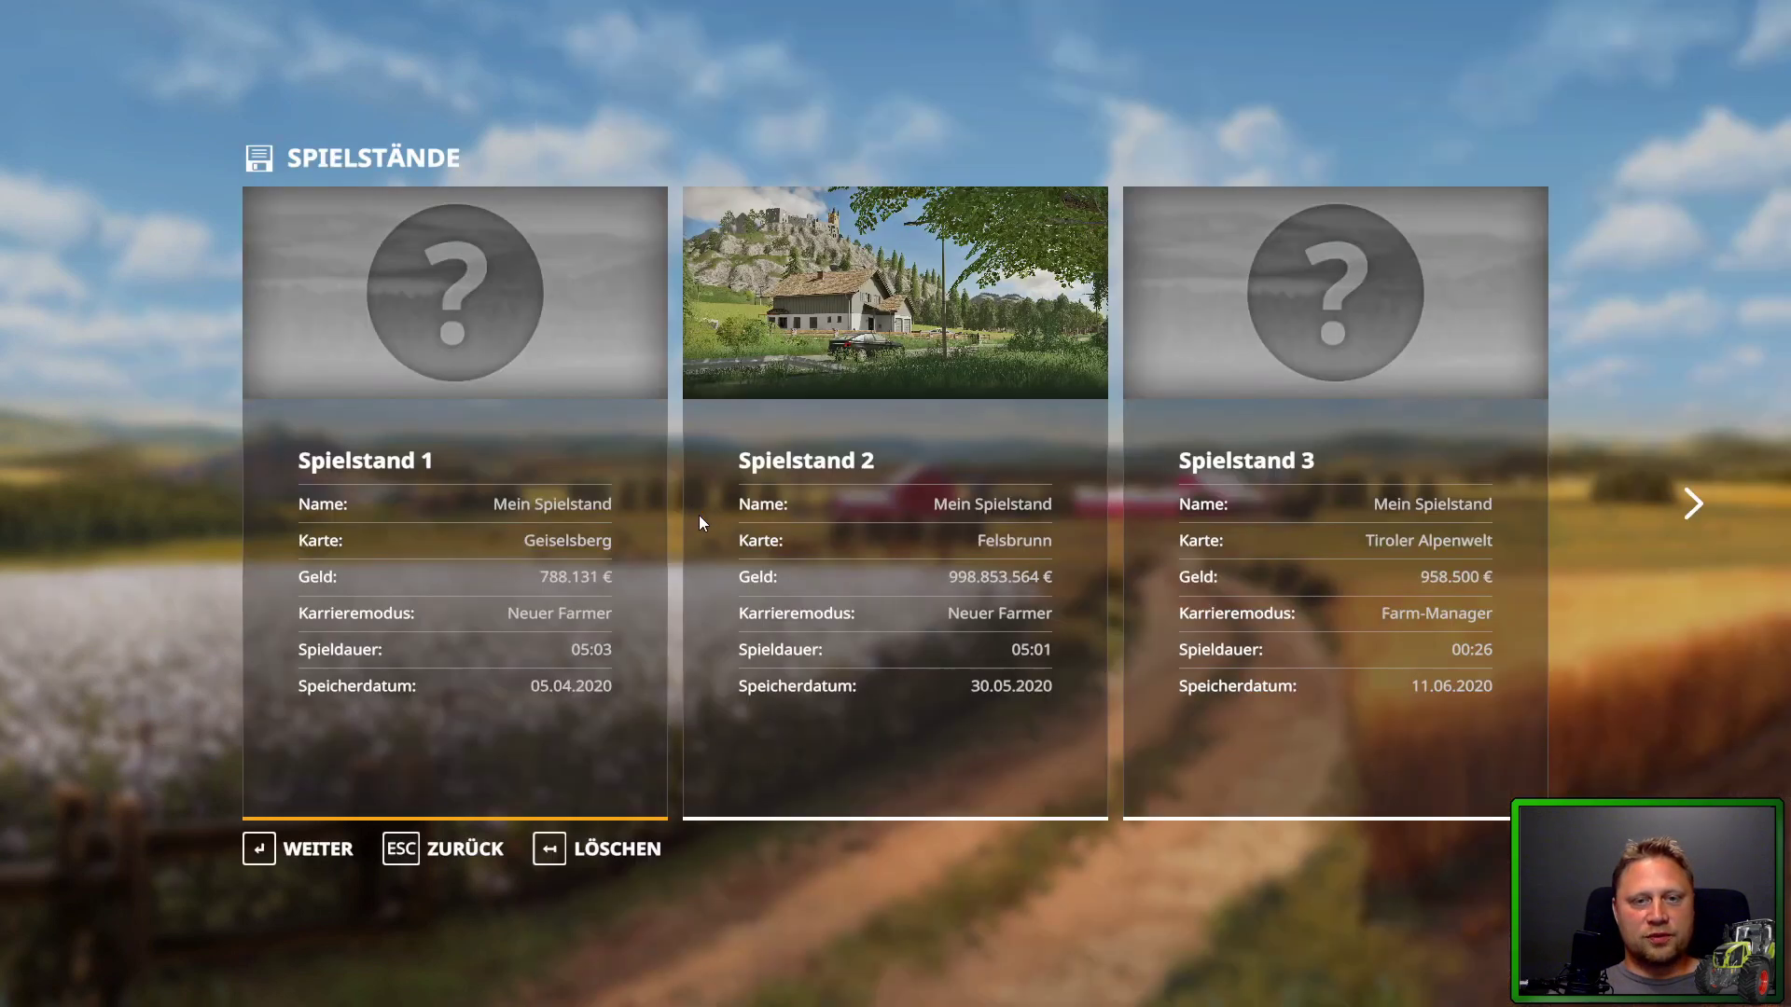
{"action": "scroll", "coordinate": [815, 557], "scroll_direction": "down", "scroll_amount": 5}
{"action": "scroll", "coordinate": [830, 562], "scroll_direction": "down", "scroll_amount": 7}
{"action": "scroll", "coordinate": [840, 561], "scroll_direction": "down", "scroll_amount": 2}
{"action": "key", "text": "Return"}
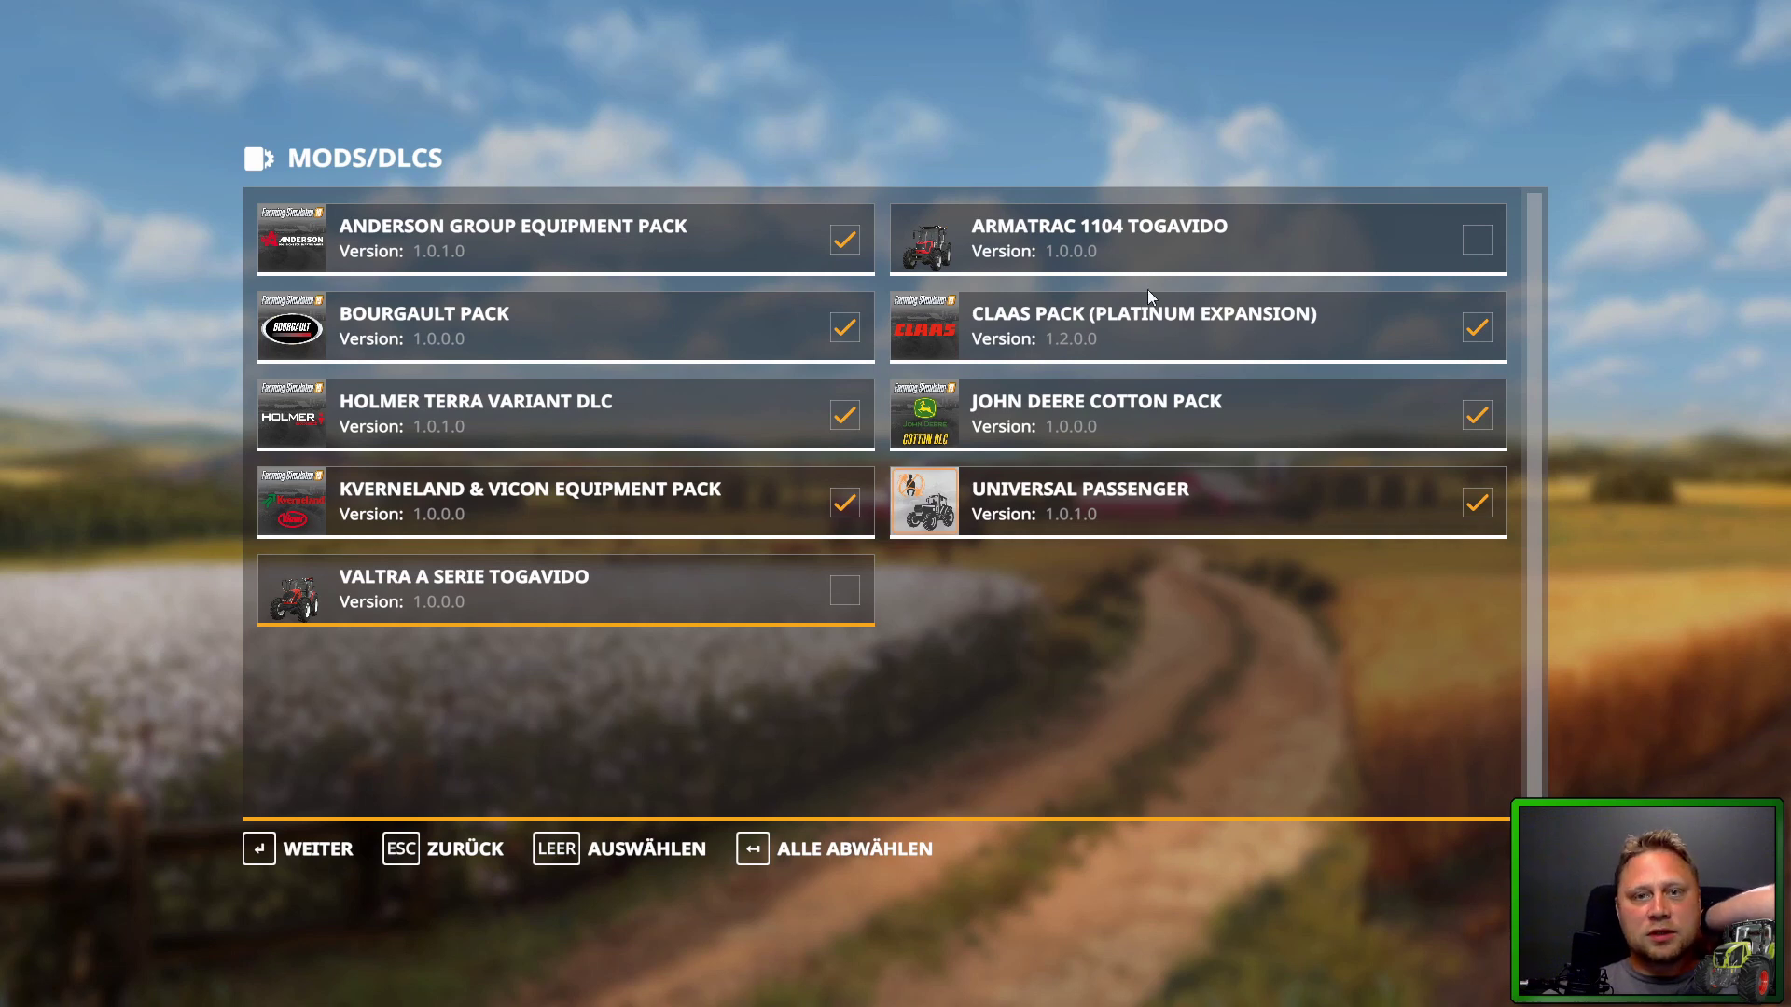
{"action": "left_click", "coordinate": [1164, 233]}
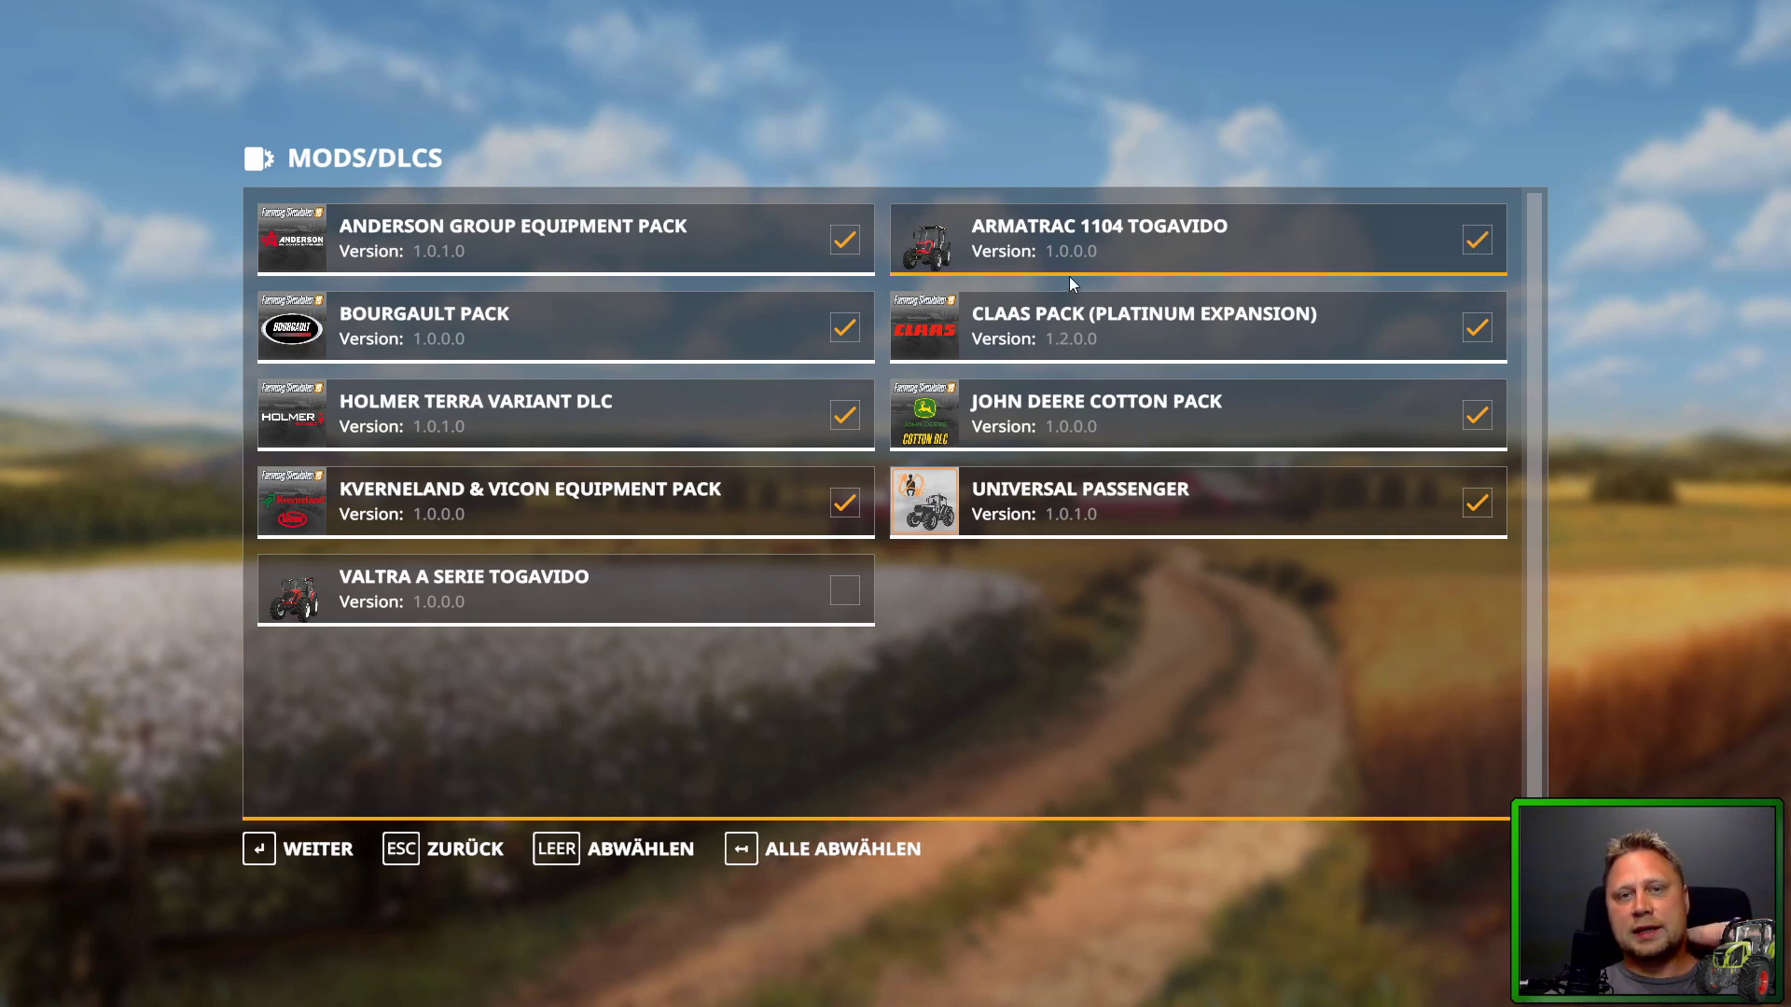
Start hosting, retry once, and pick the DEUTSCHLAND server region.
{"action": "left_click", "coordinate": [305, 852]}
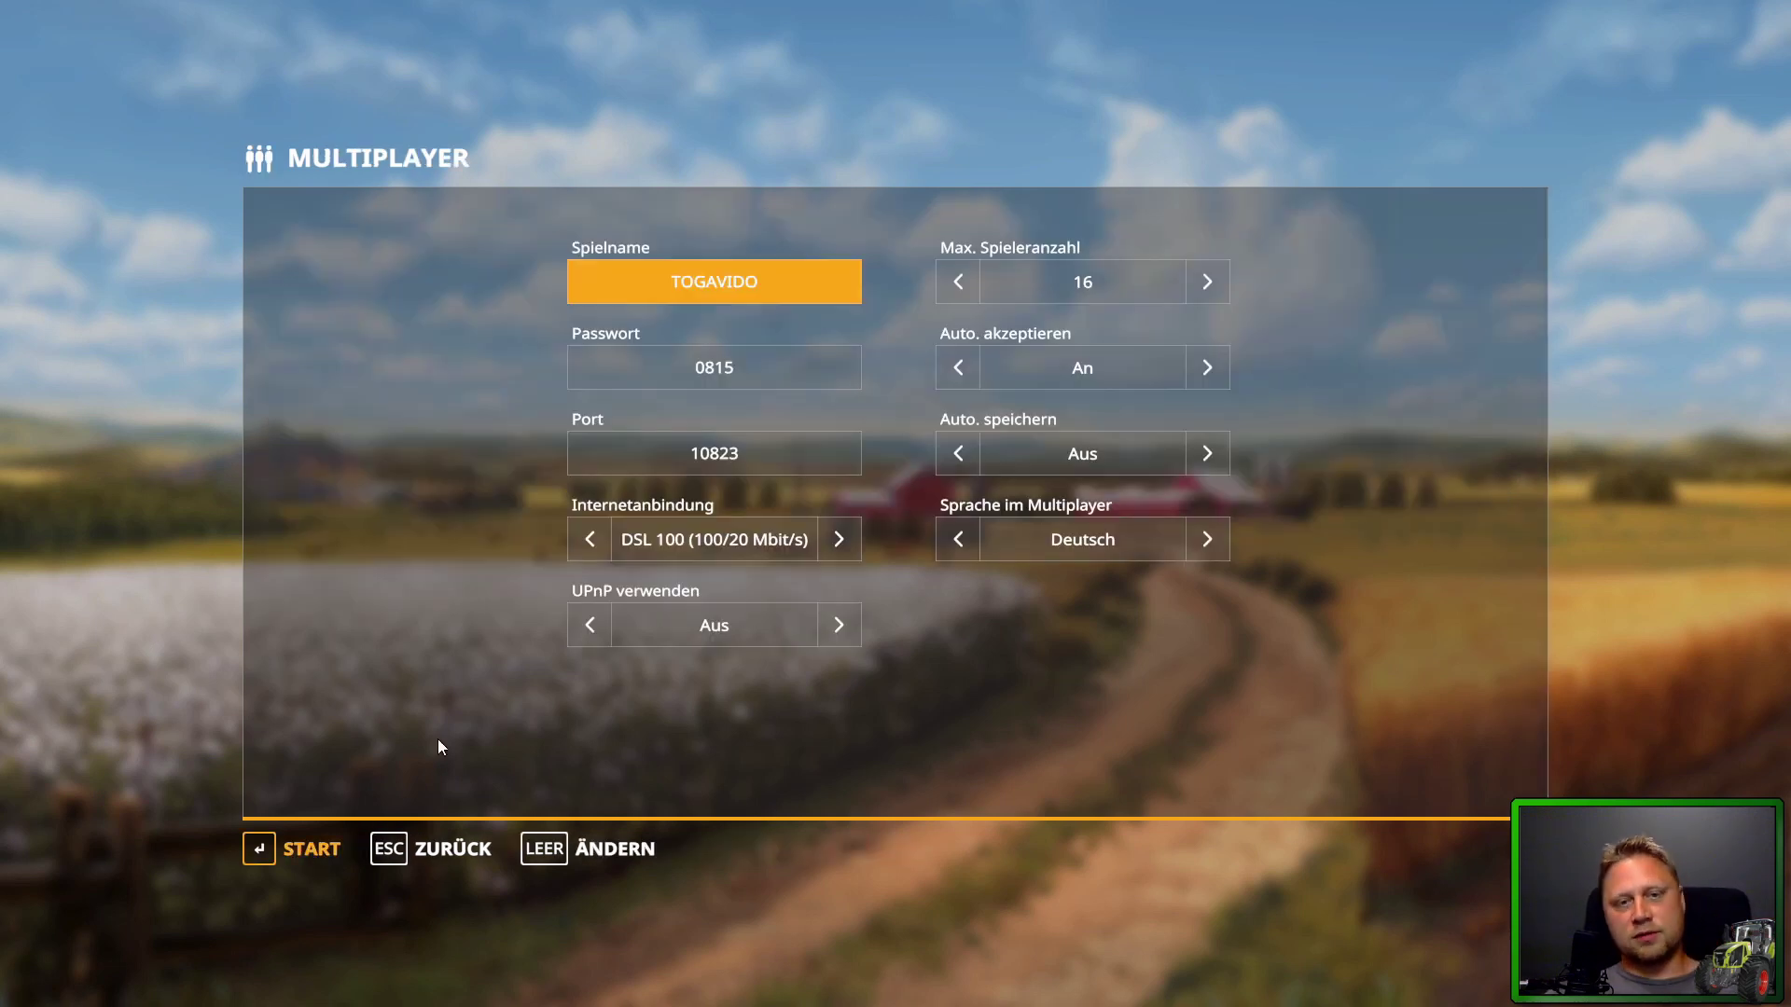
{"action": "key", "text": "Return"}
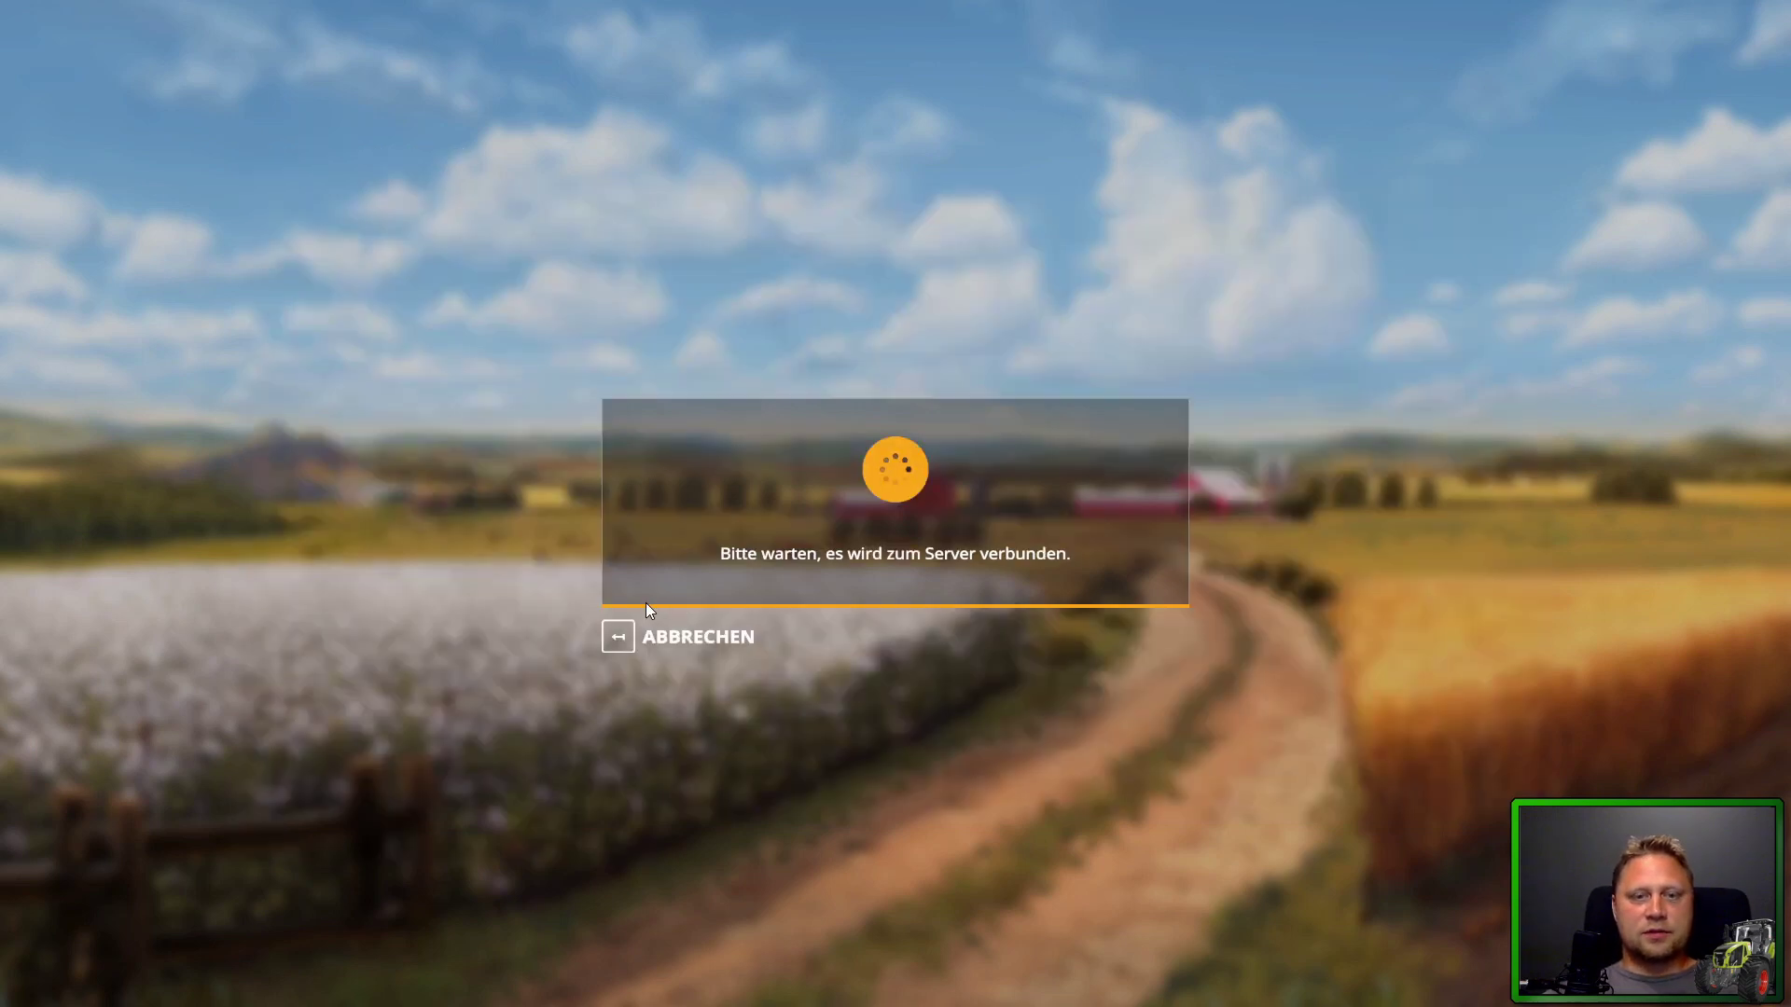
{"action": "left_click", "coordinate": [586, 633]}
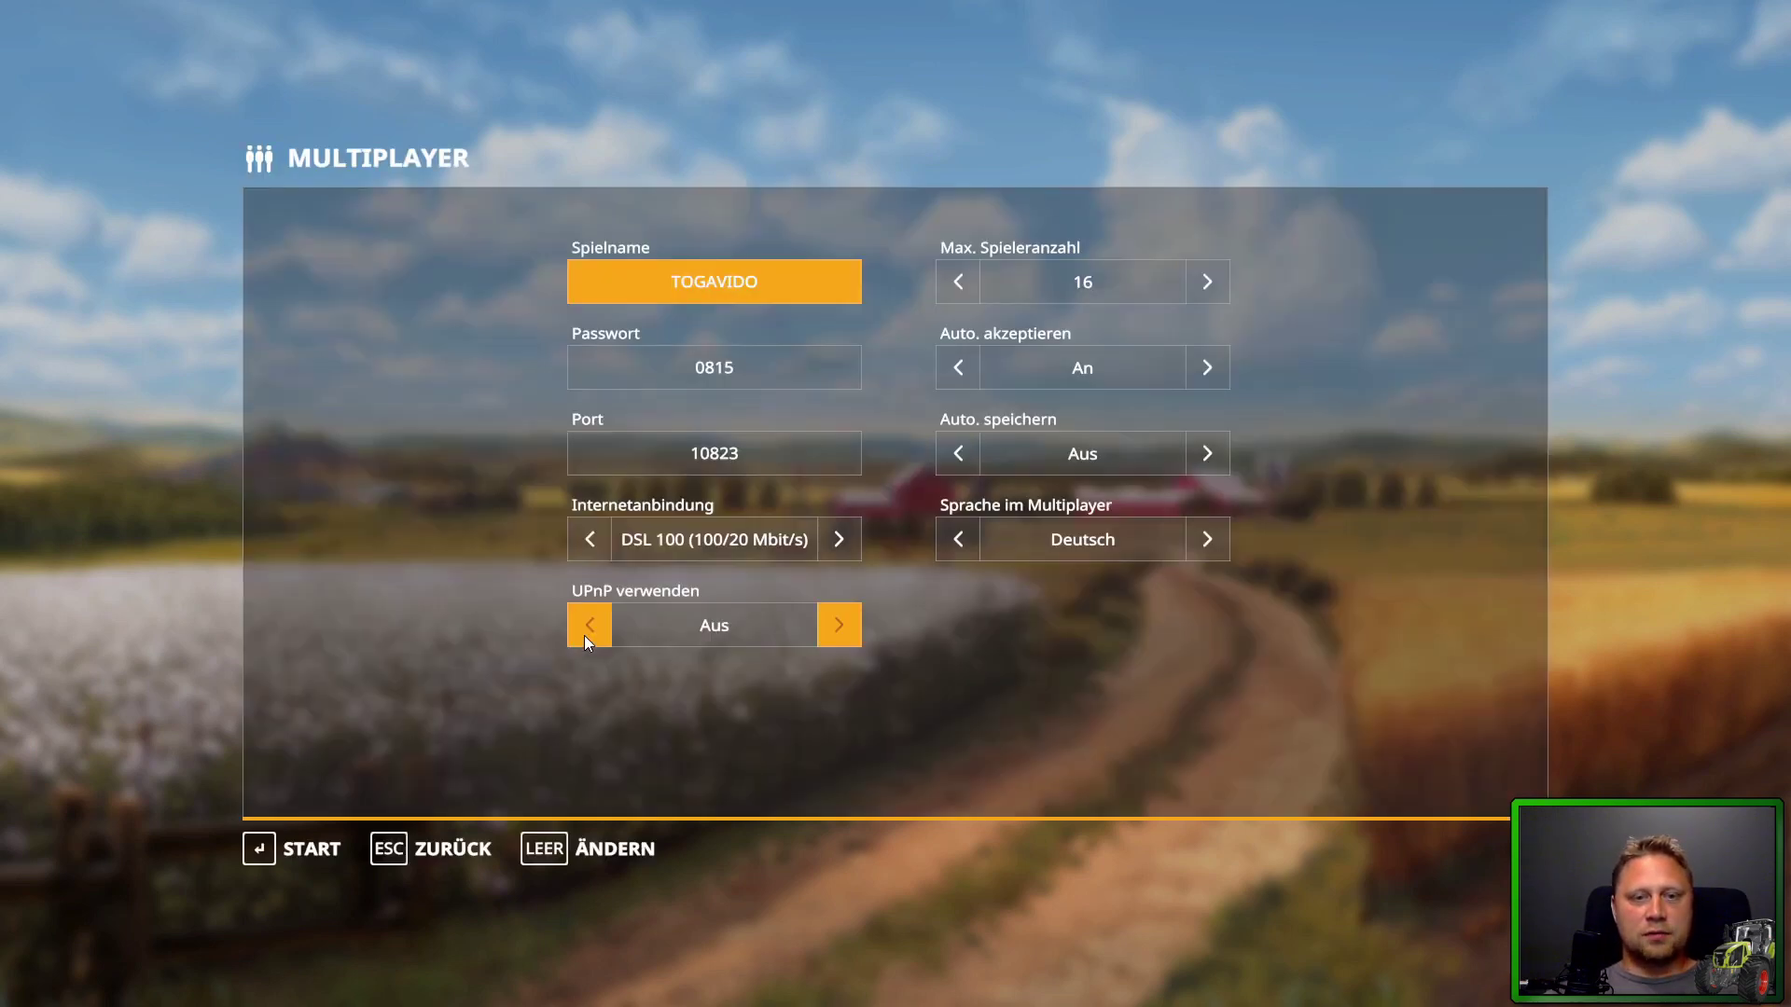
{"action": "left_click", "coordinate": [297, 847]}
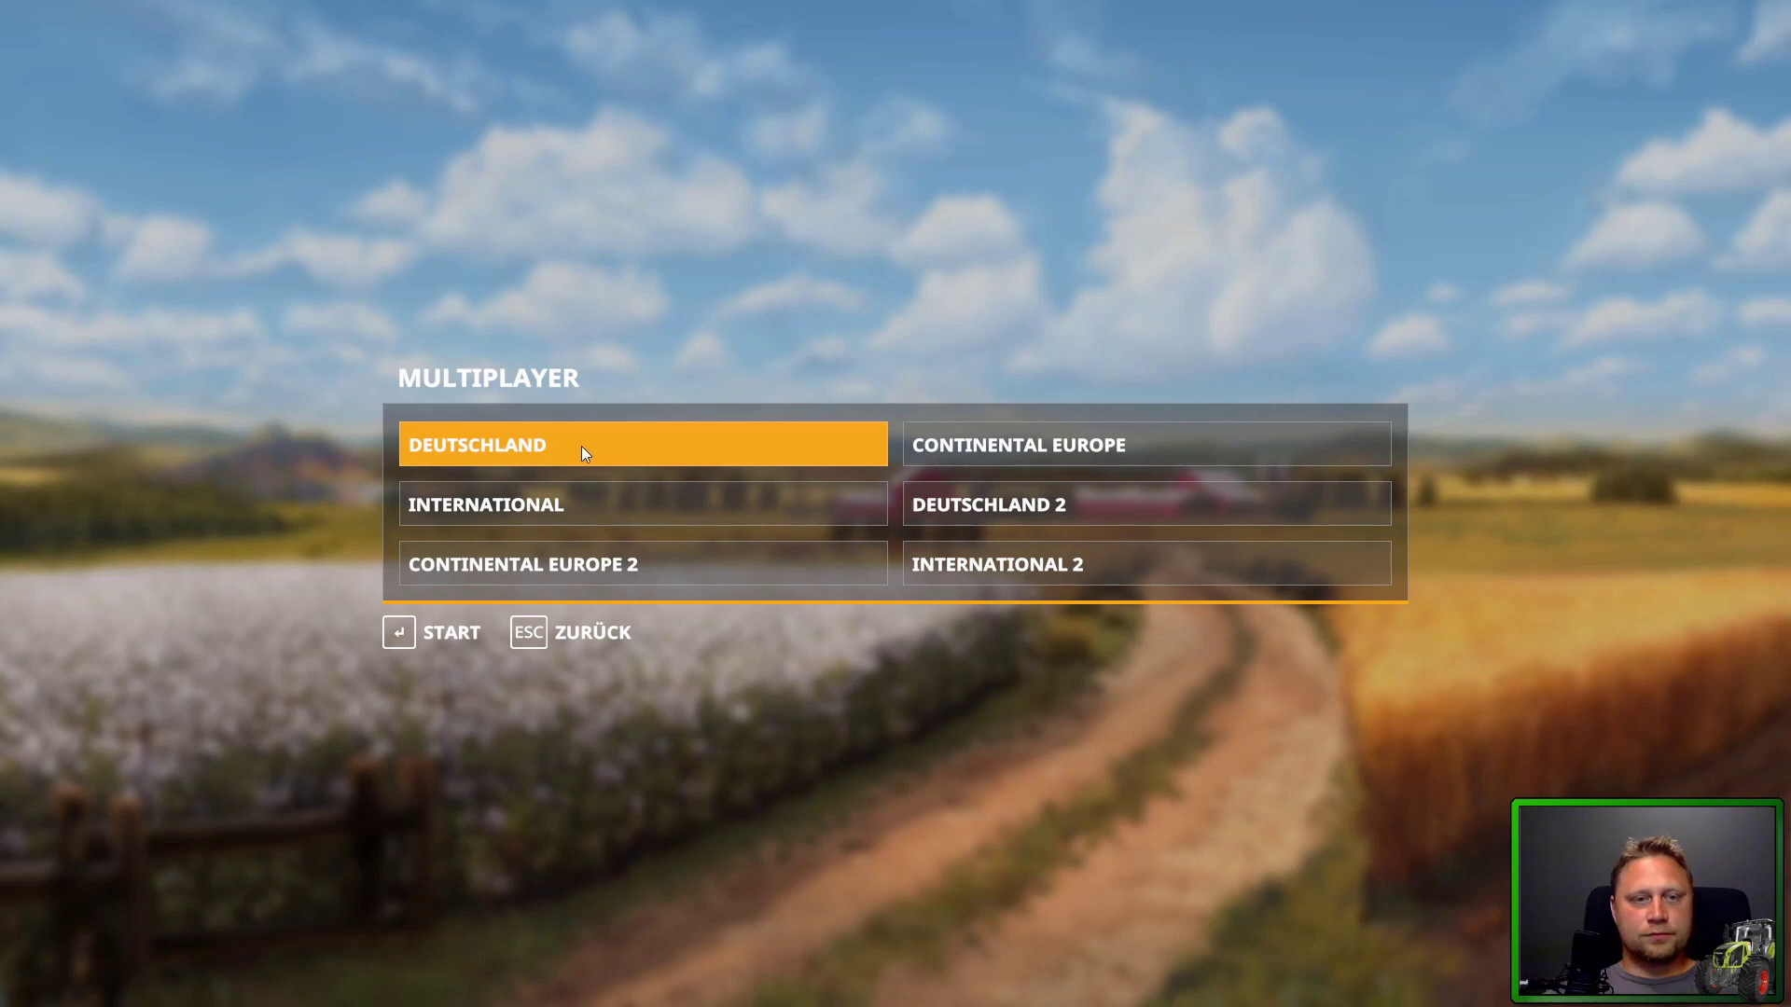
{"action": "left_click", "coordinate": [581, 447]}
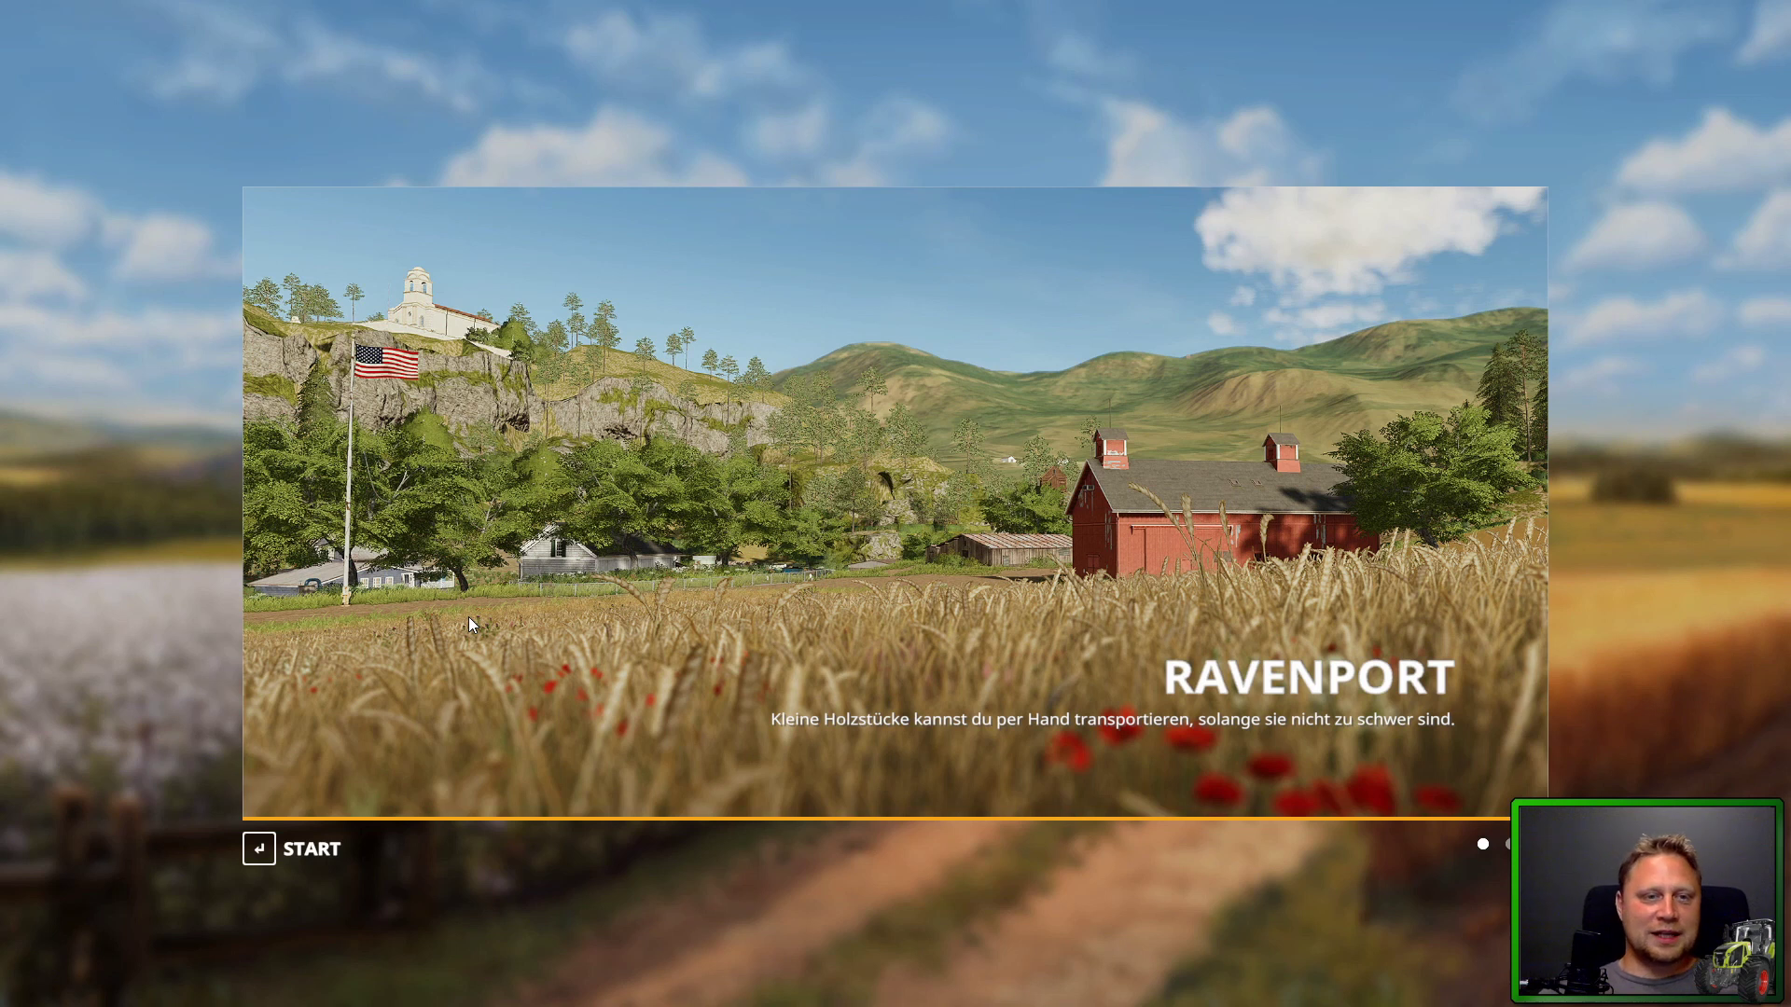
Start playing on Ravenport and page through the shop's Kompakttraktoren to the 1104.
{"action": "left_click", "coordinate": [280, 846]}
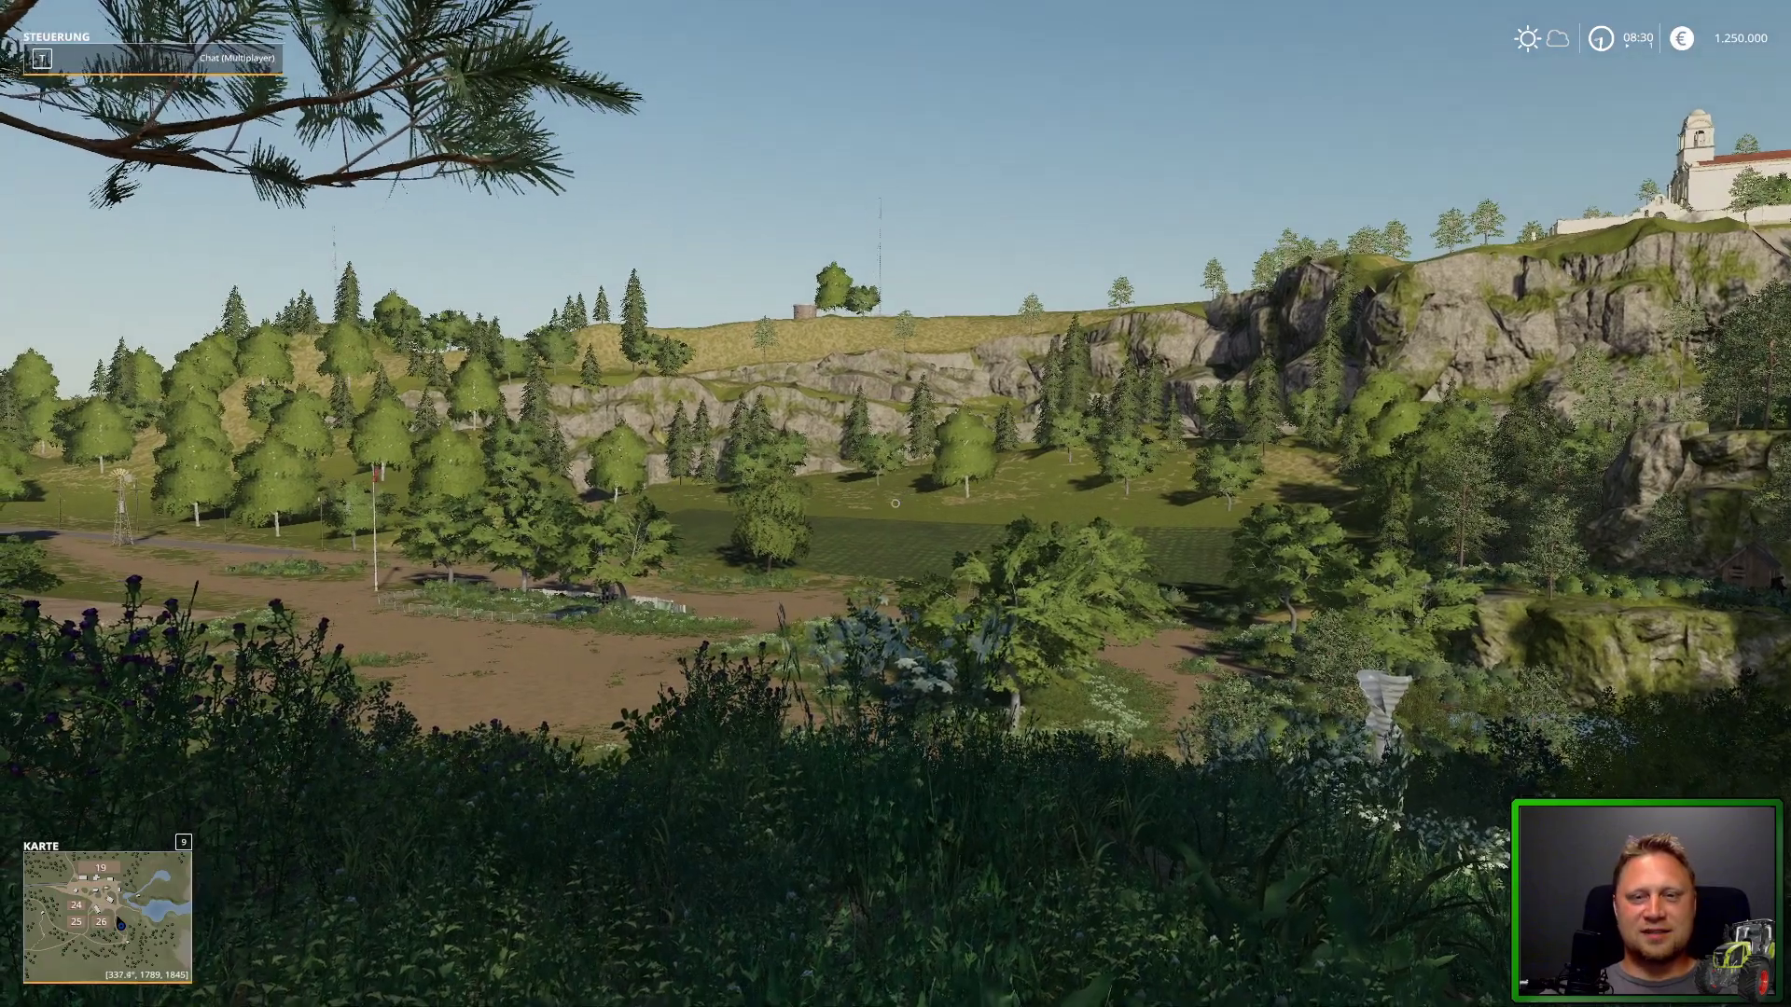
{"action": "key", "text": "p"}
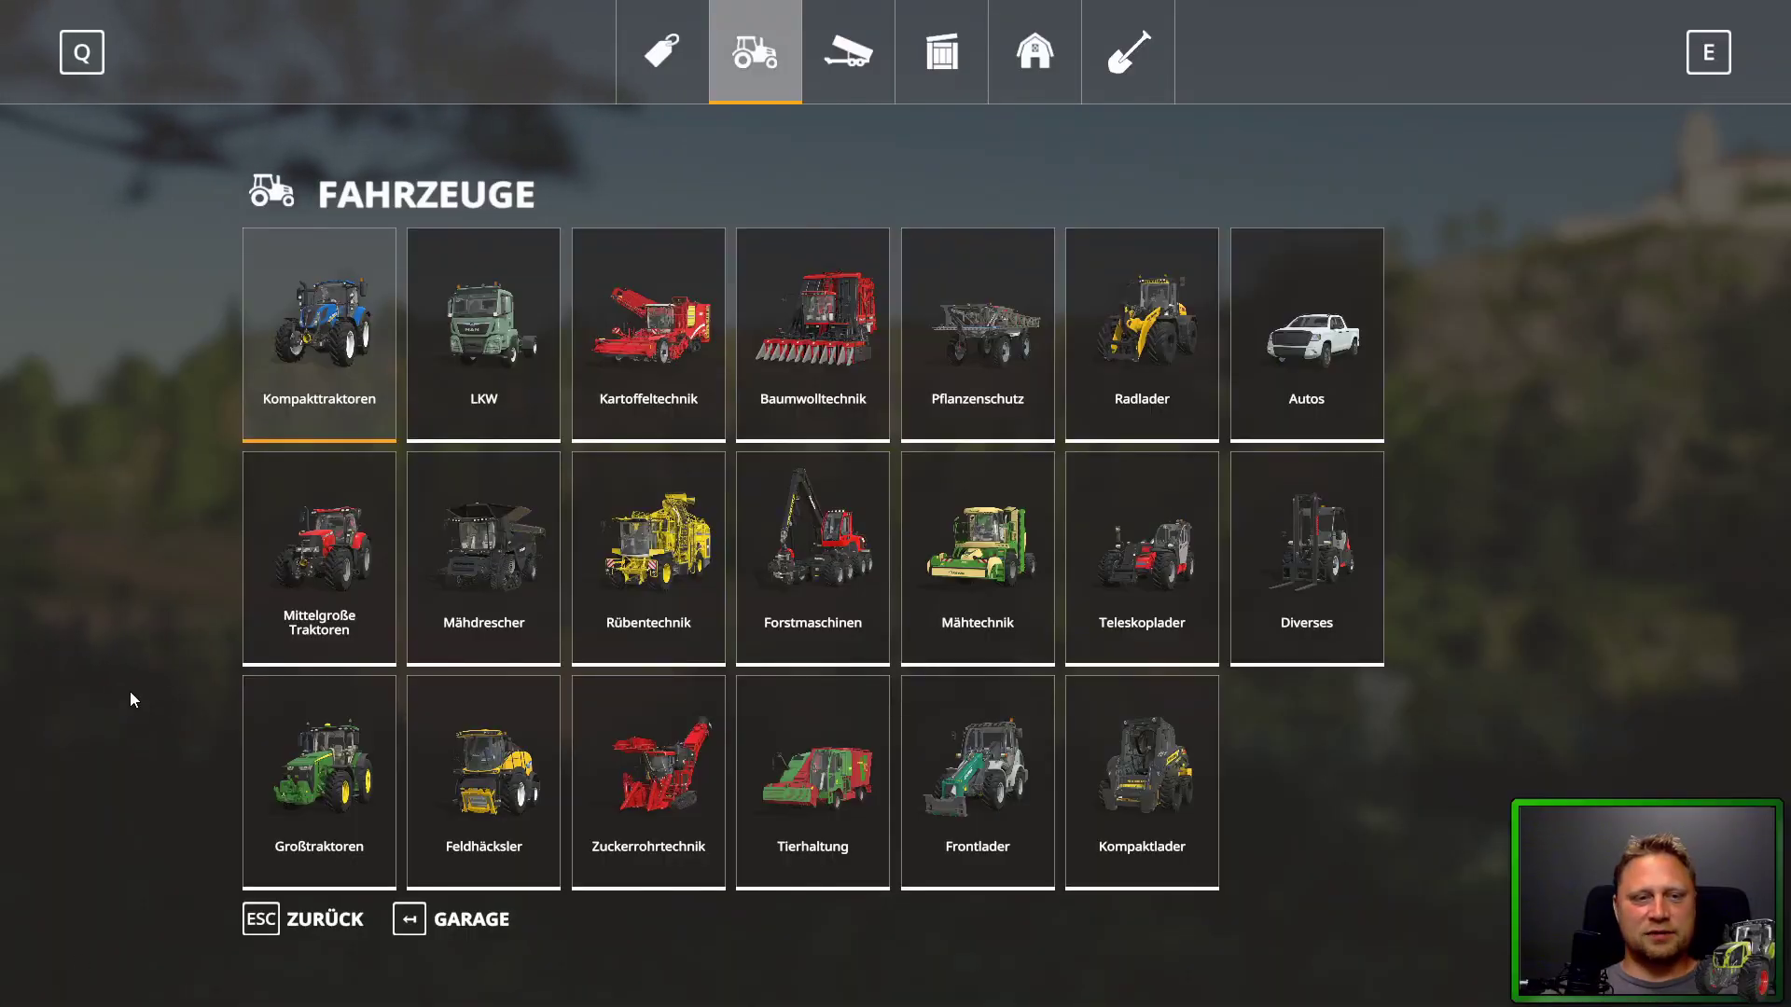
{"action": "left_click", "coordinate": [339, 390]}
{"action": "key", "text": "Right"}
{"action": "key", "text": "Right"}
{"action": "key", "text": "Right"}
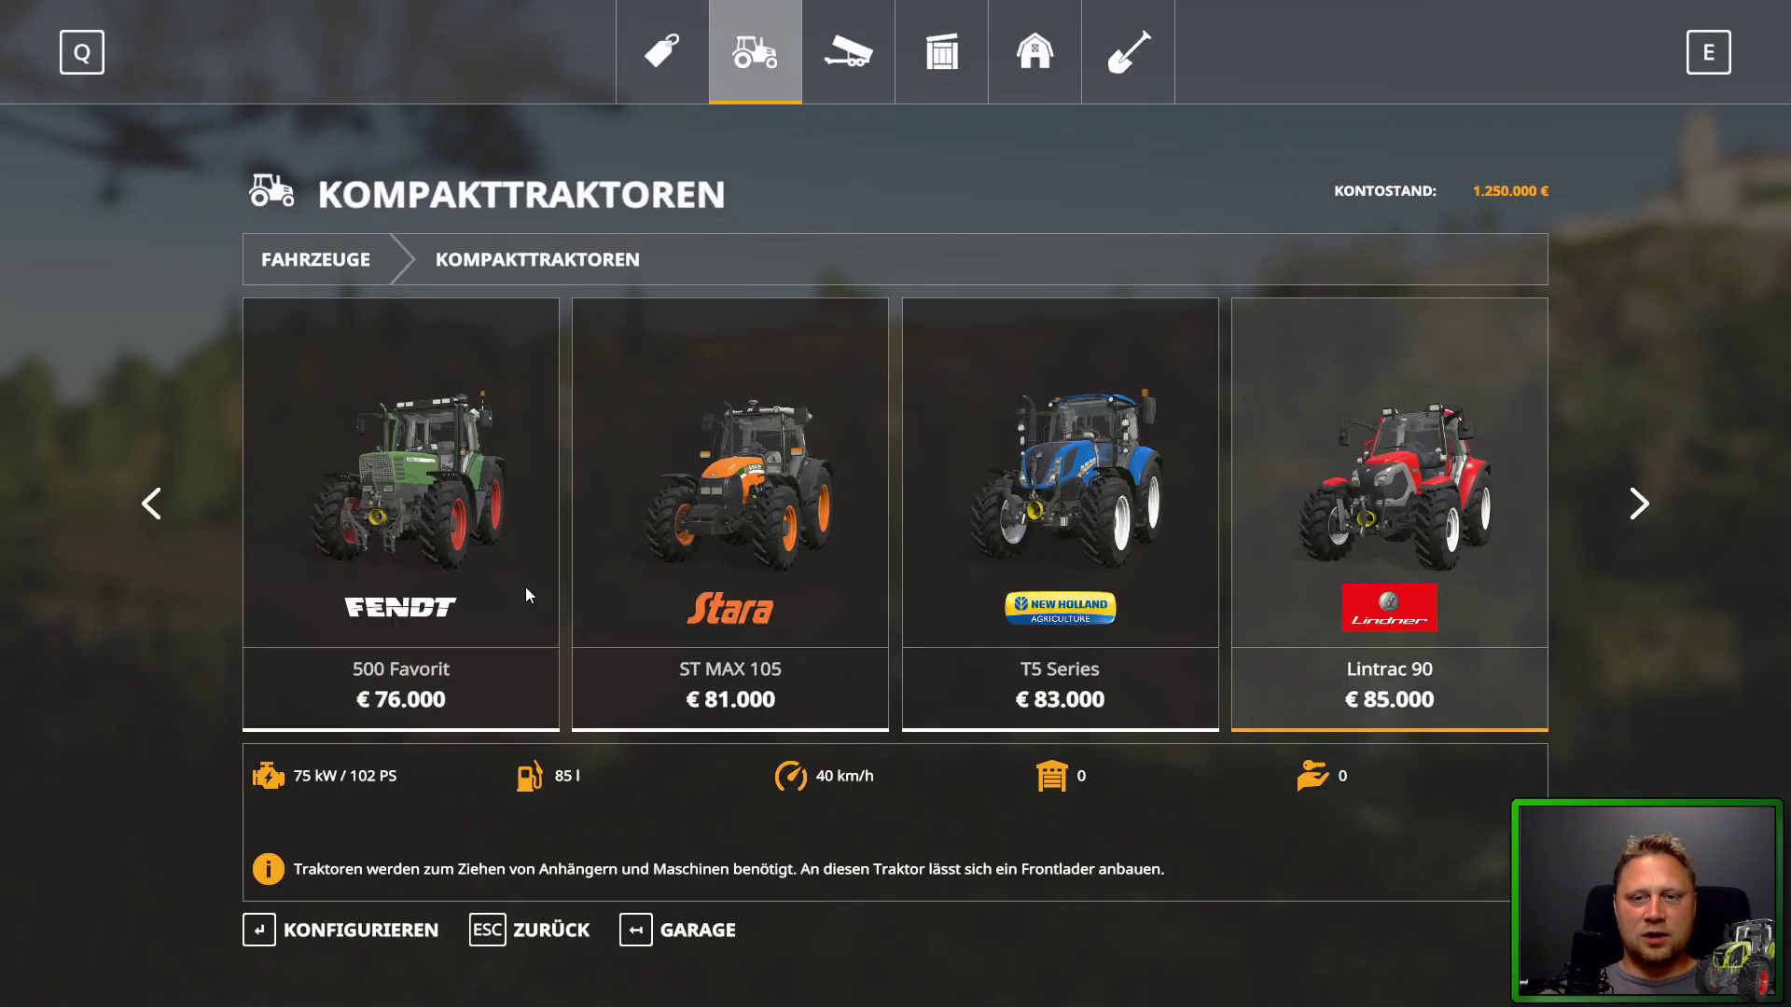
{"action": "key", "text": "Right"}
{"action": "key", "text": "Right"}
{"action": "key", "text": "Right"}
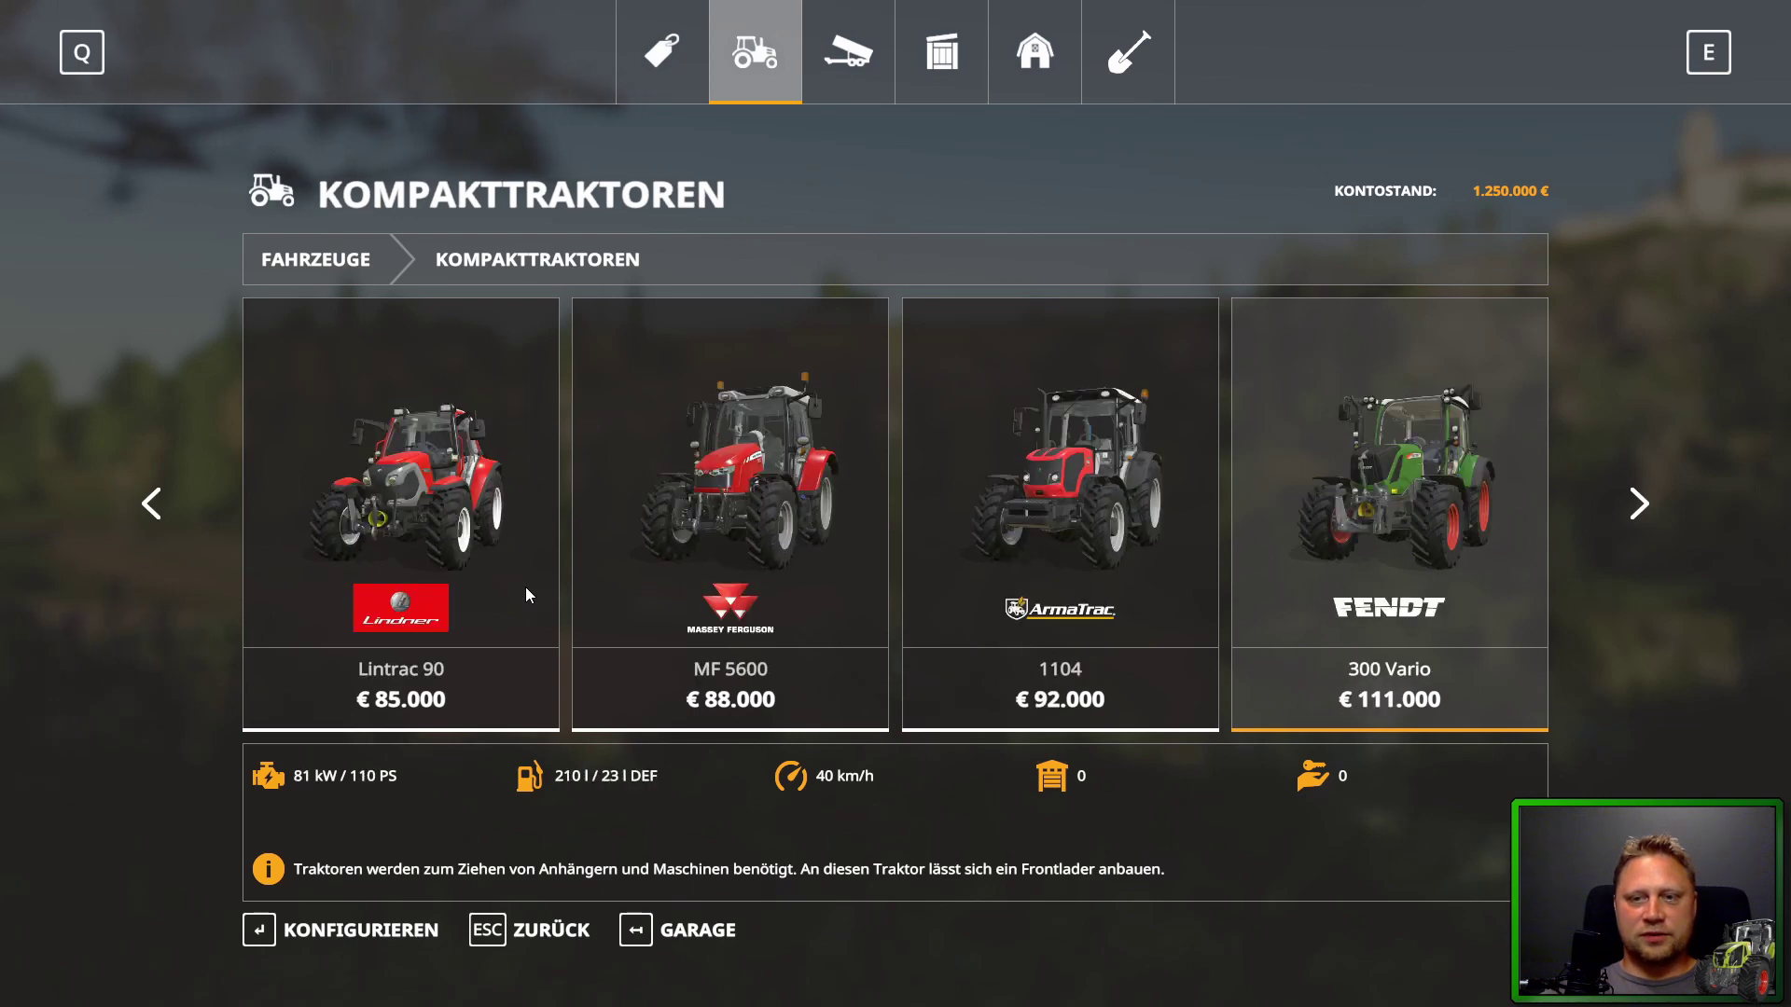
{"action": "key", "text": "Left"}
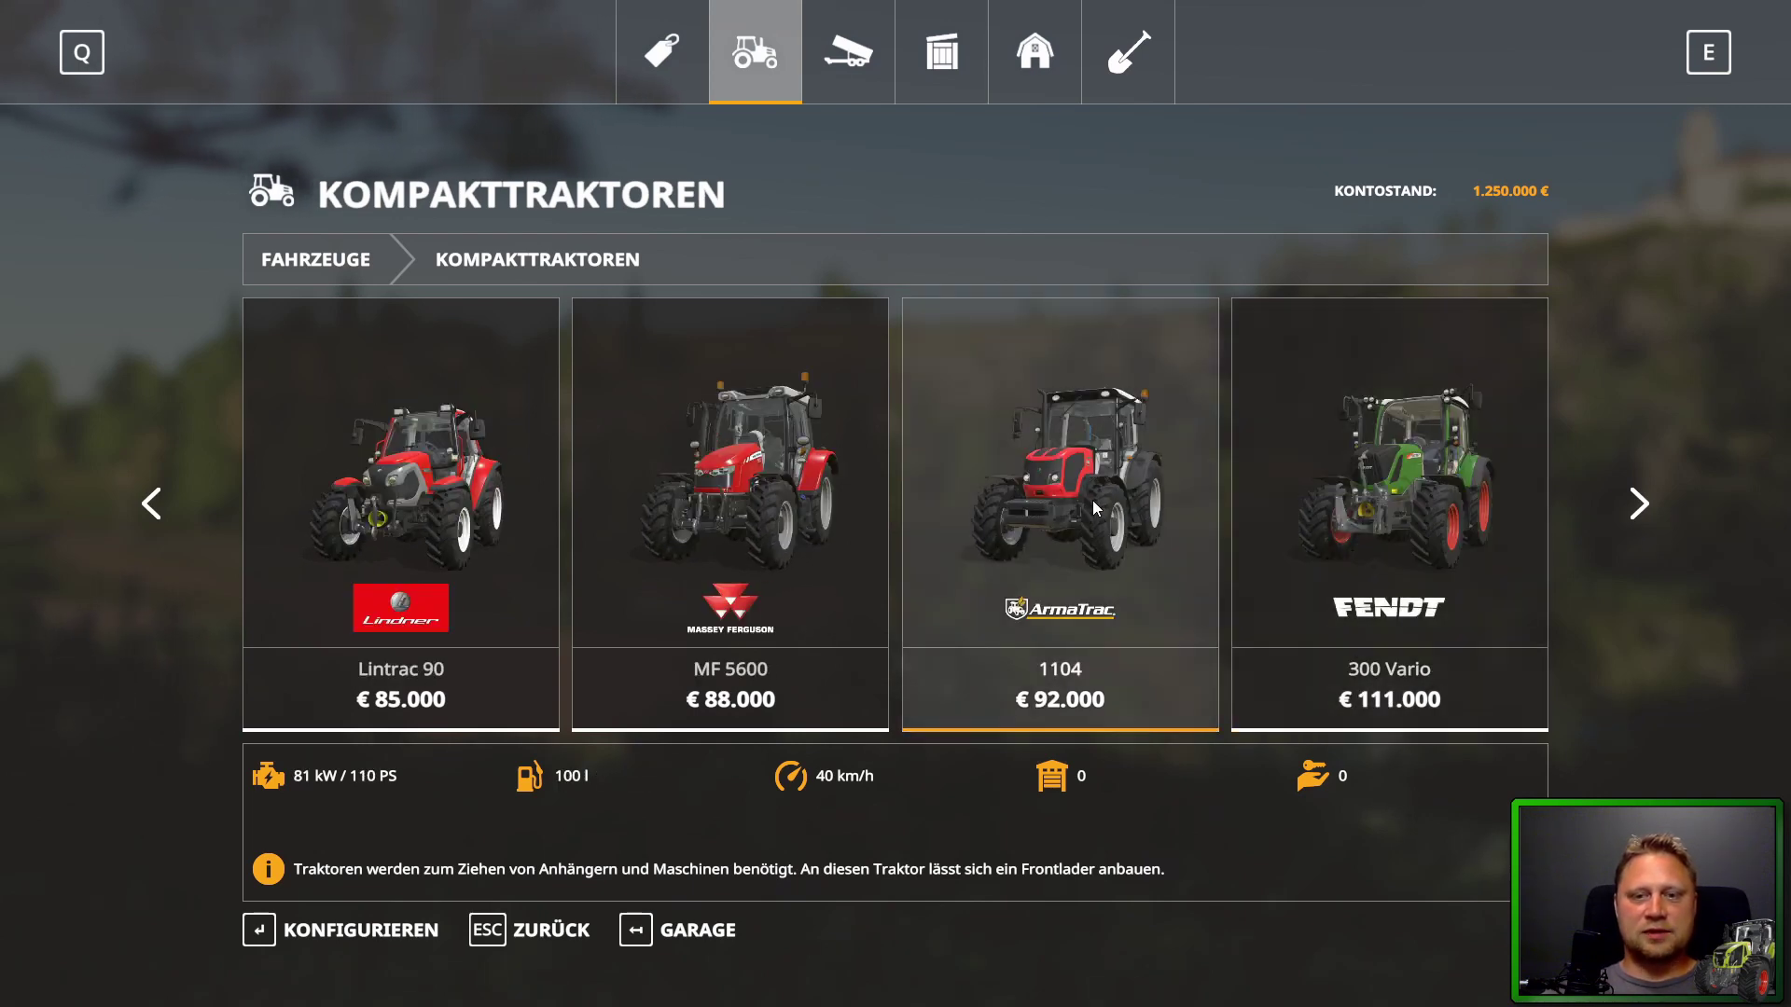
Try the stock 1104 with a front loader and wide weighted tyres, then return to the list.
{"action": "left_click", "coordinate": [1093, 500]}
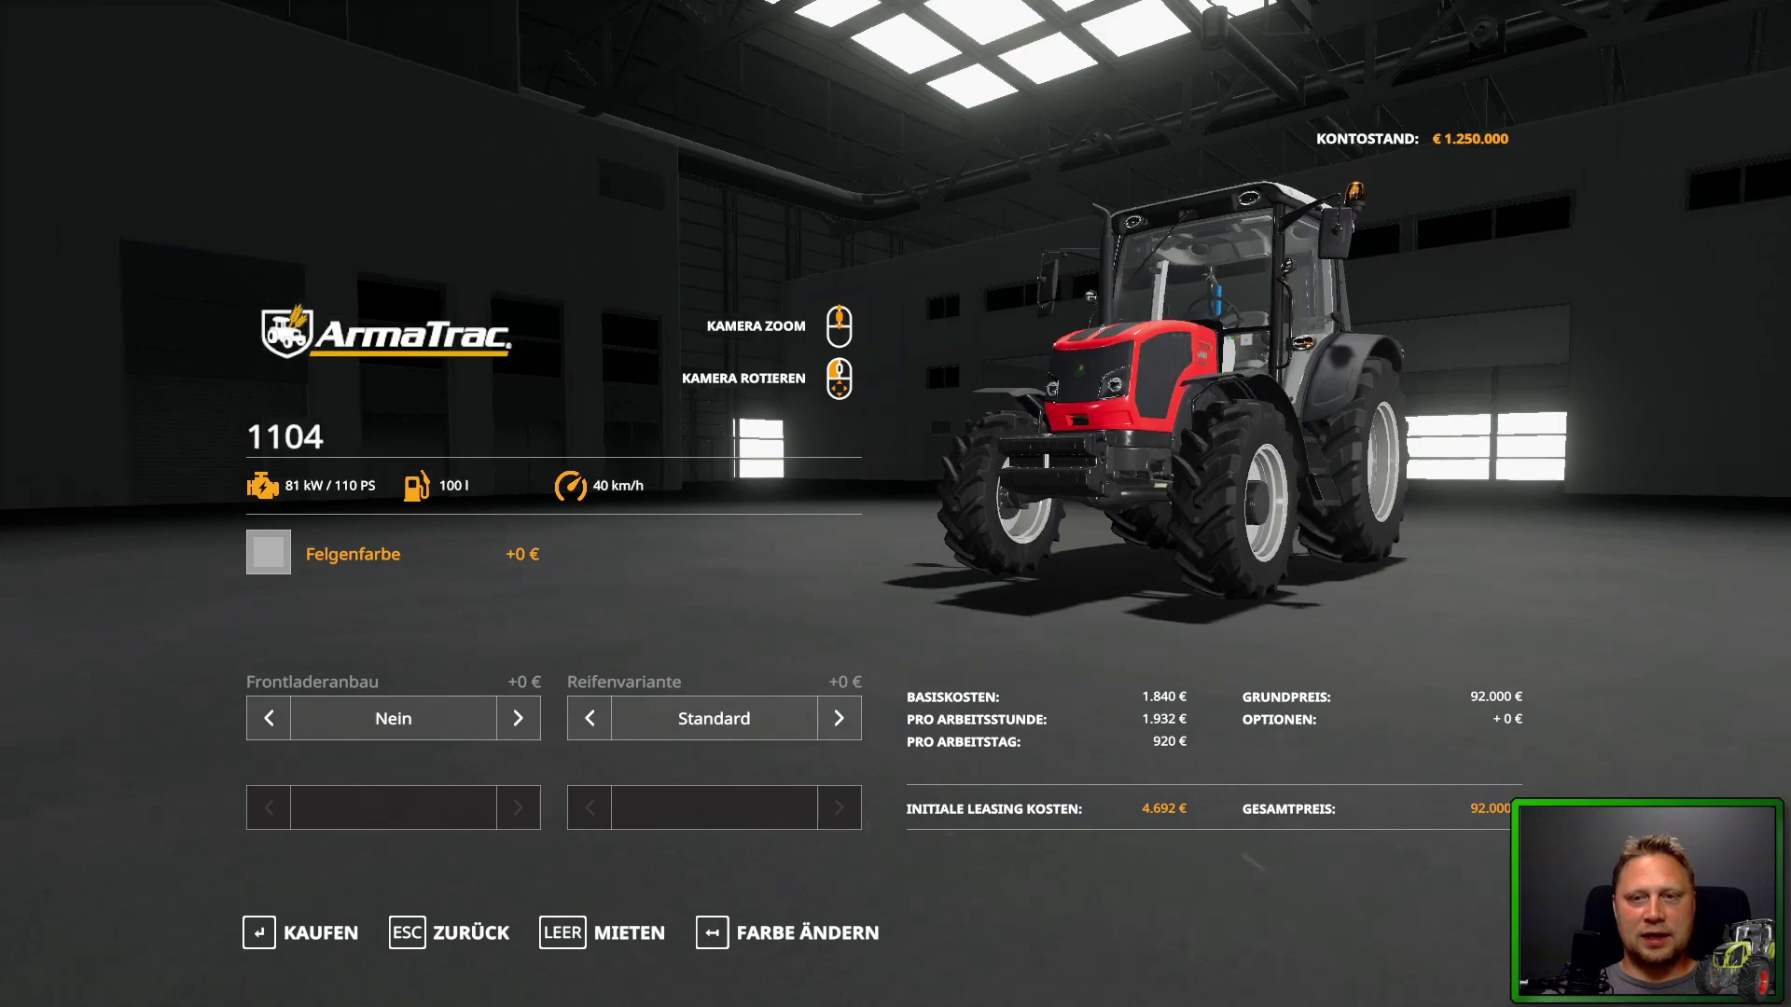
{"action": "left_click_drag", "start_coordinate": [942, 349], "coordinate": [653, 467]}
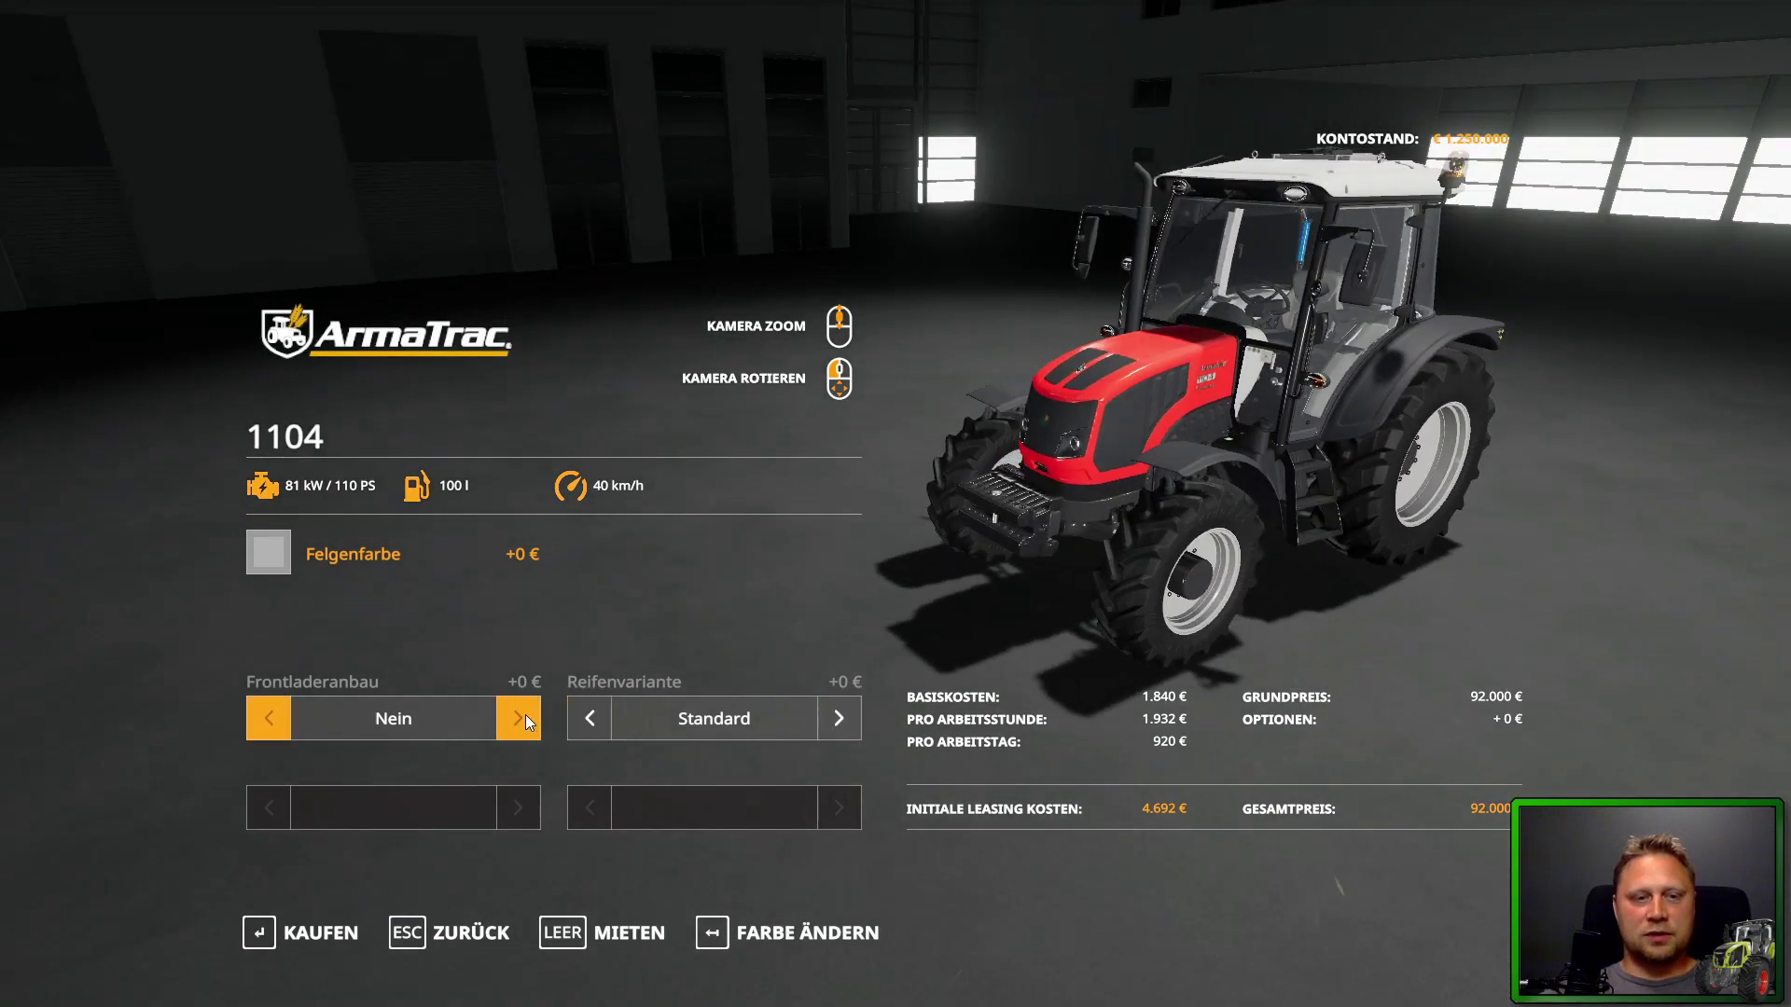
{"action": "left_click", "coordinate": [518, 718]}
{"action": "left_click", "coordinate": [840, 719]}
{"action": "left_click", "coordinate": [844, 733]}
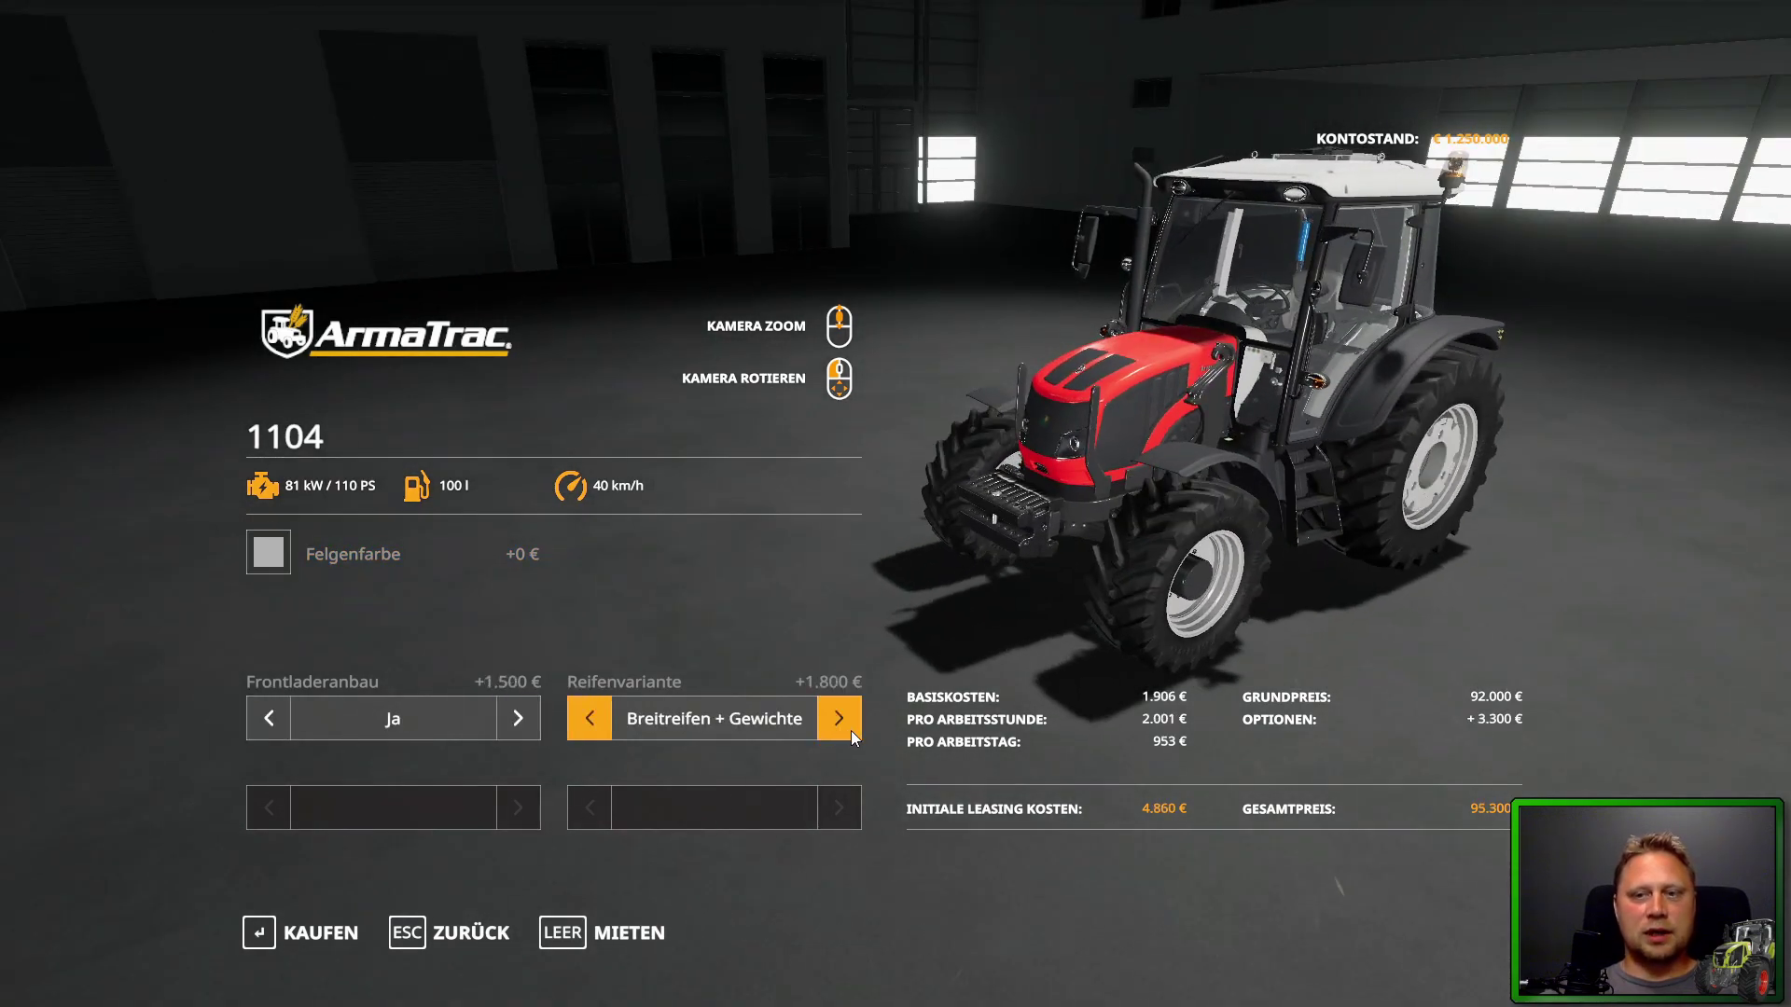
{"action": "key", "text": "Escape"}
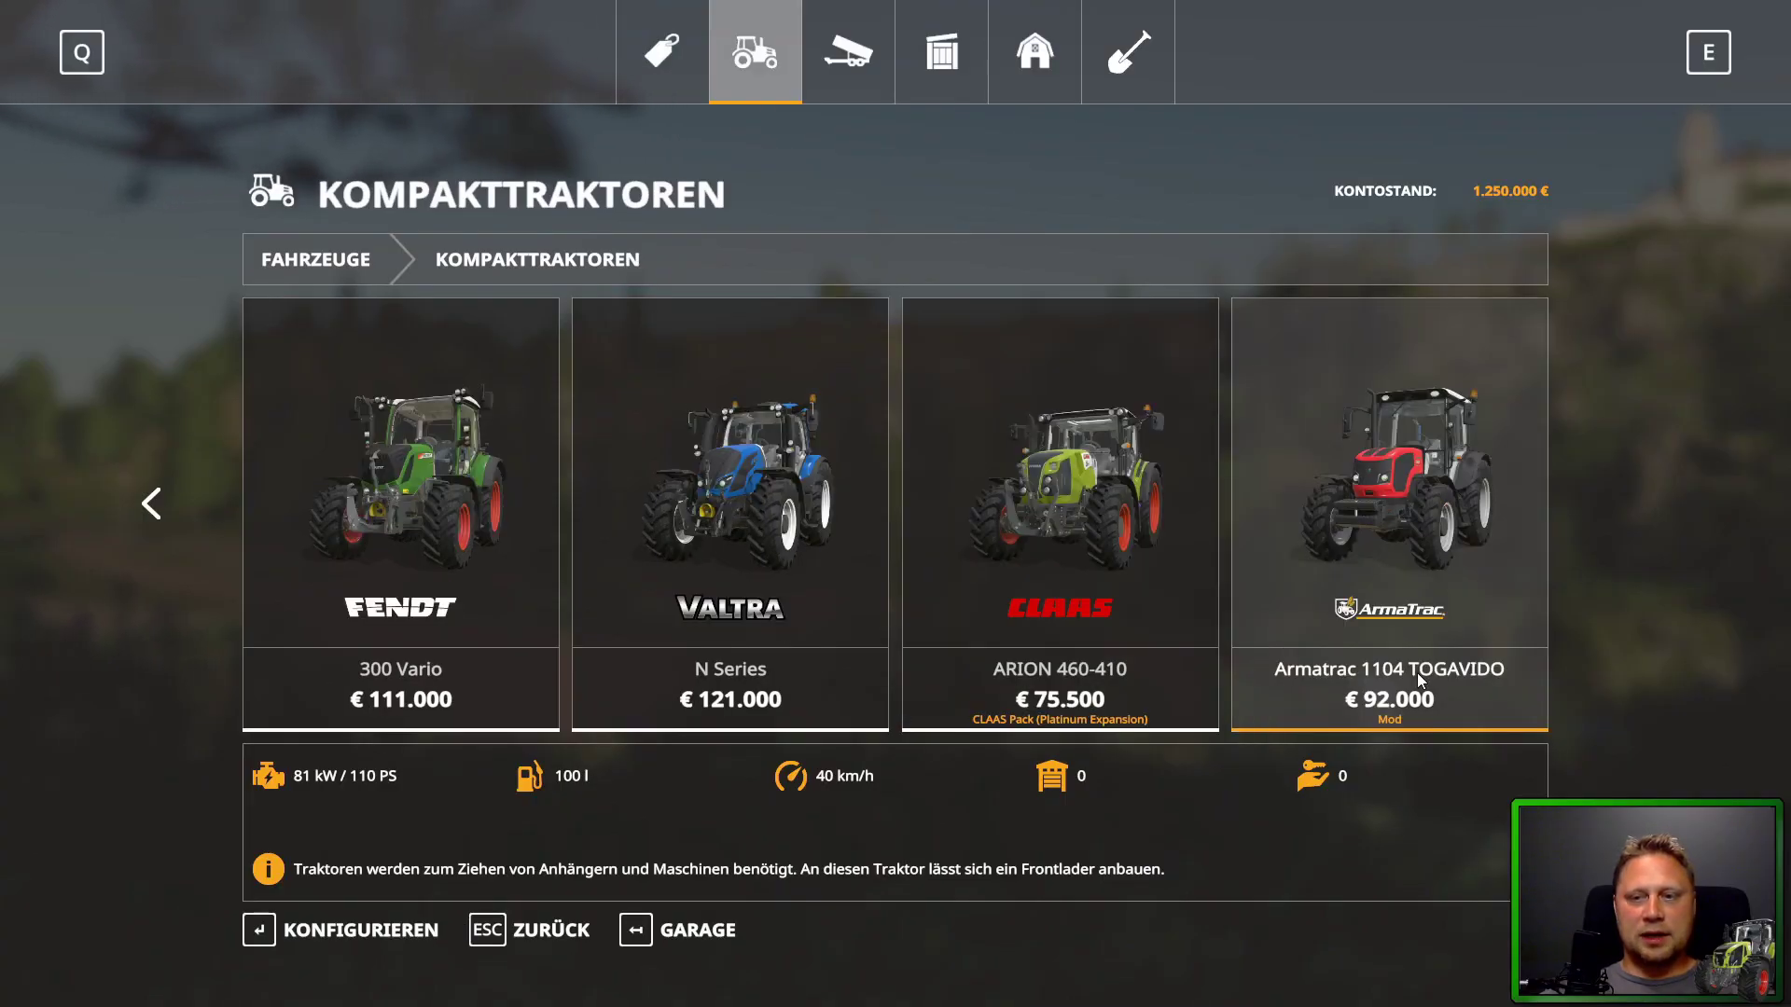
Open the Armatrac 1104 configurator and try red rims before settling on grey.
{"action": "left_click", "coordinate": [1381, 495]}
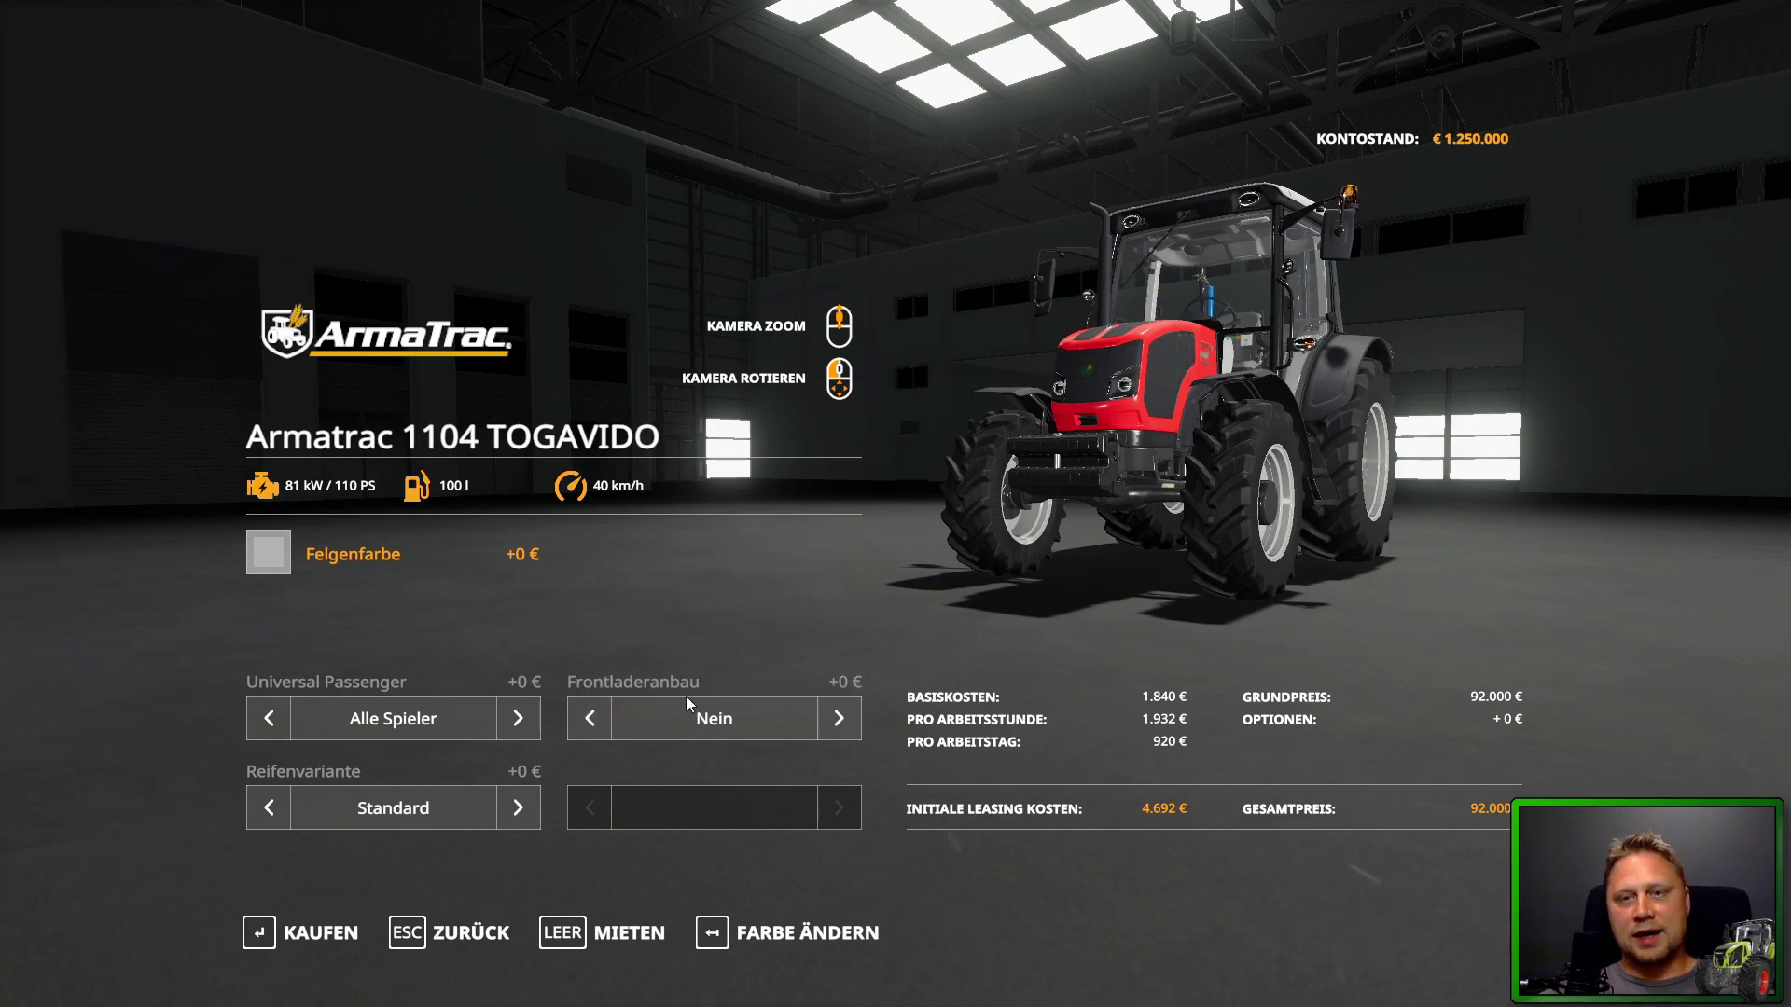
{"action": "mouse_move", "coordinate": [910, 602]}
{"action": "left_mouse_down"}
{"action": "mouse_move", "coordinate": [723, 602]}
{"action": "mouse_move", "coordinate": [273, 479]}
{"action": "left_mouse_up"}
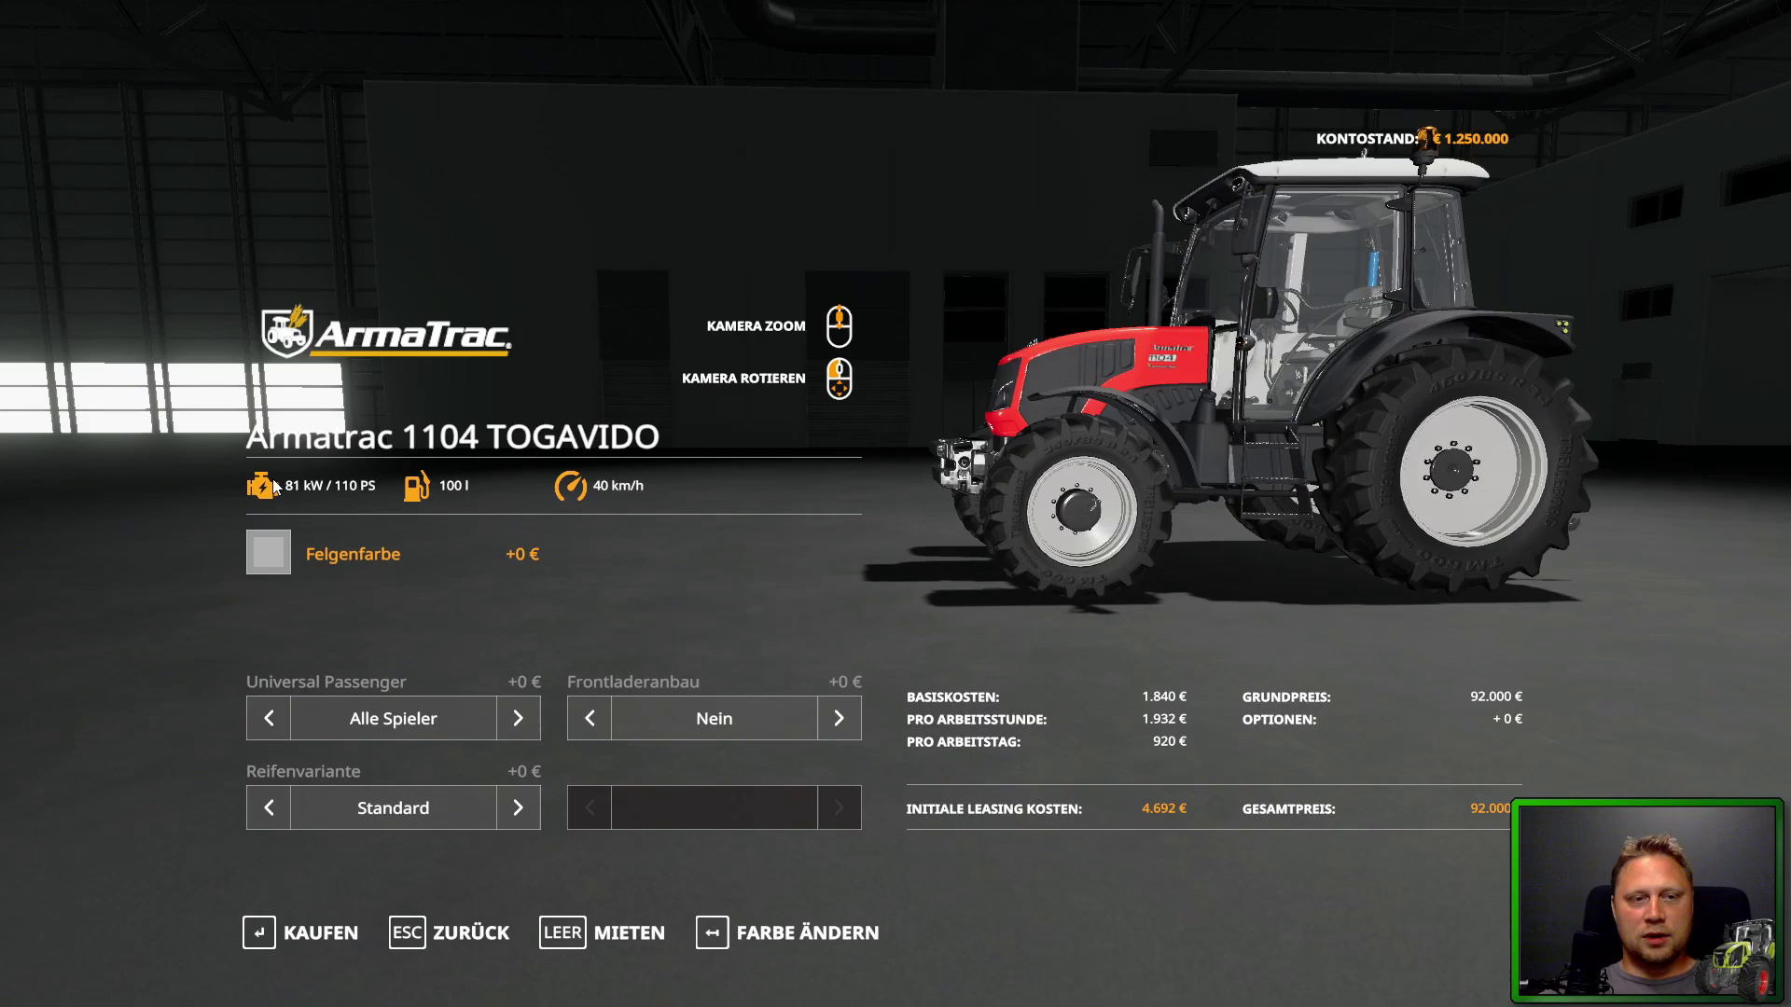
{"action": "left_click", "coordinate": [266, 557]}
{"action": "left_click", "coordinate": [771, 488]}
{"action": "mouse_move", "coordinate": [771, 488]}
{"action": "left_mouse_down"}
{"action": "mouse_move", "coordinate": [933, 488]}
{"action": "mouse_move", "coordinate": [688, 525]}
{"action": "left_mouse_up"}
{"action": "left_click", "coordinate": [285, 559]}
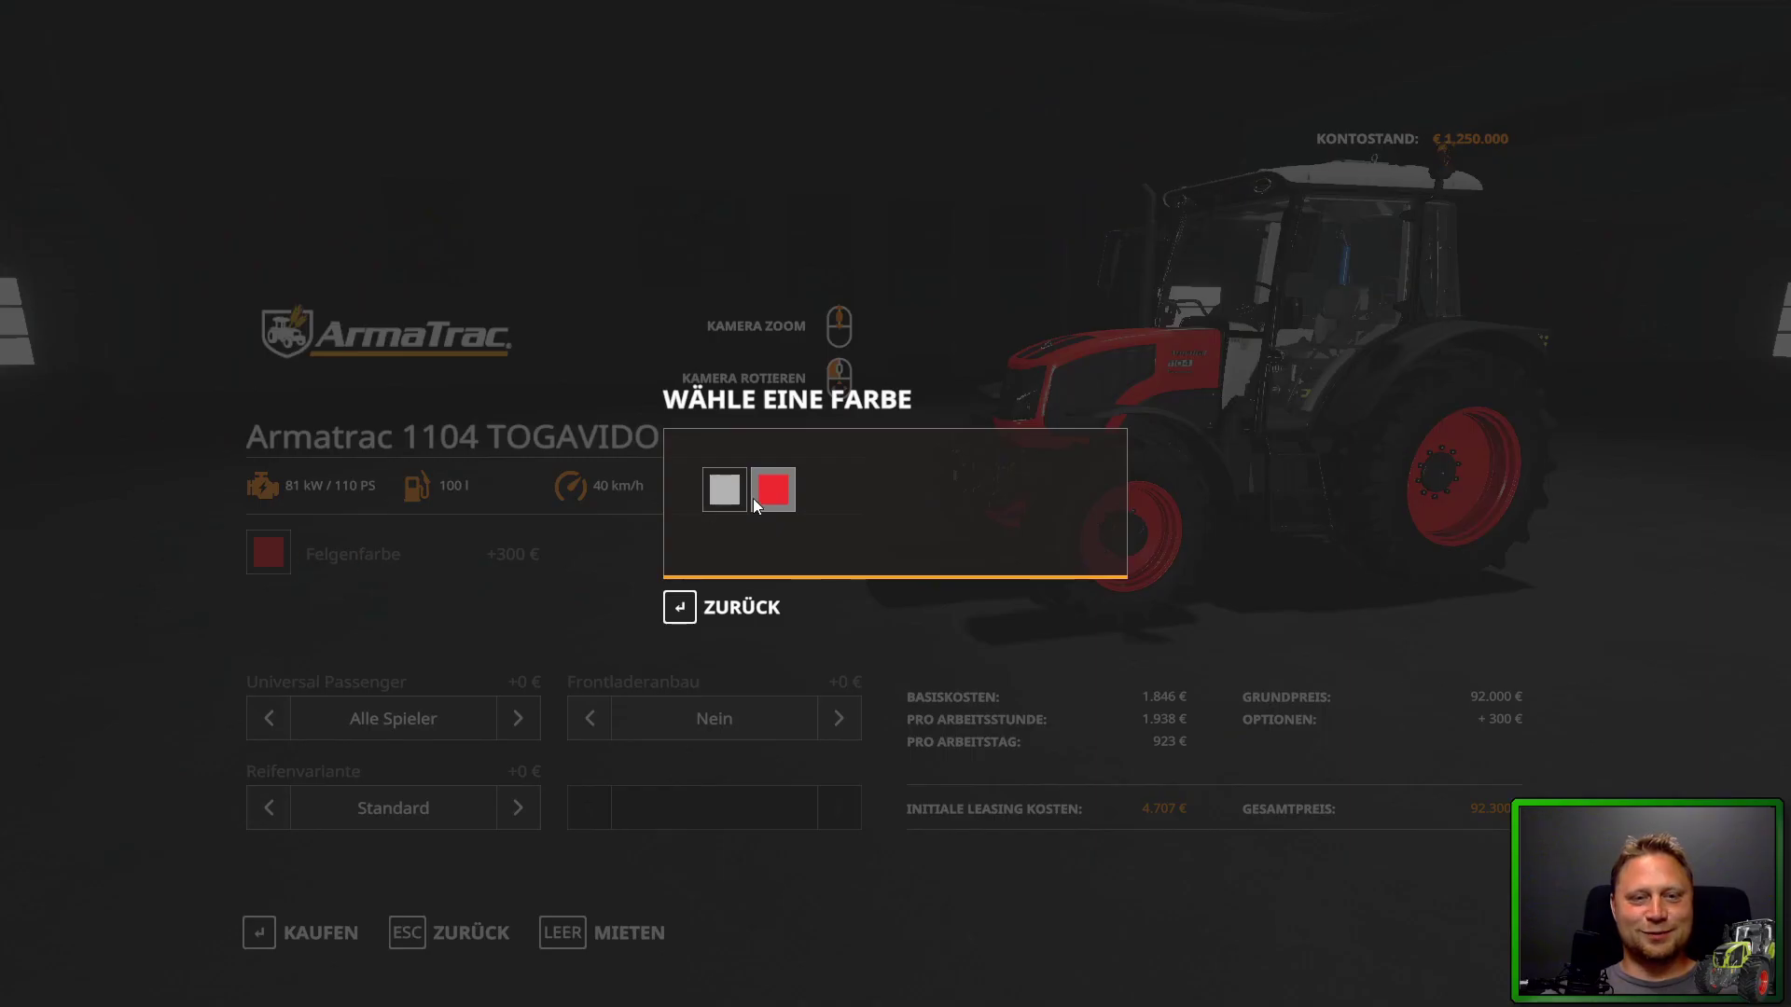
{"action": "left_click", "coordinate": [717, 485]}
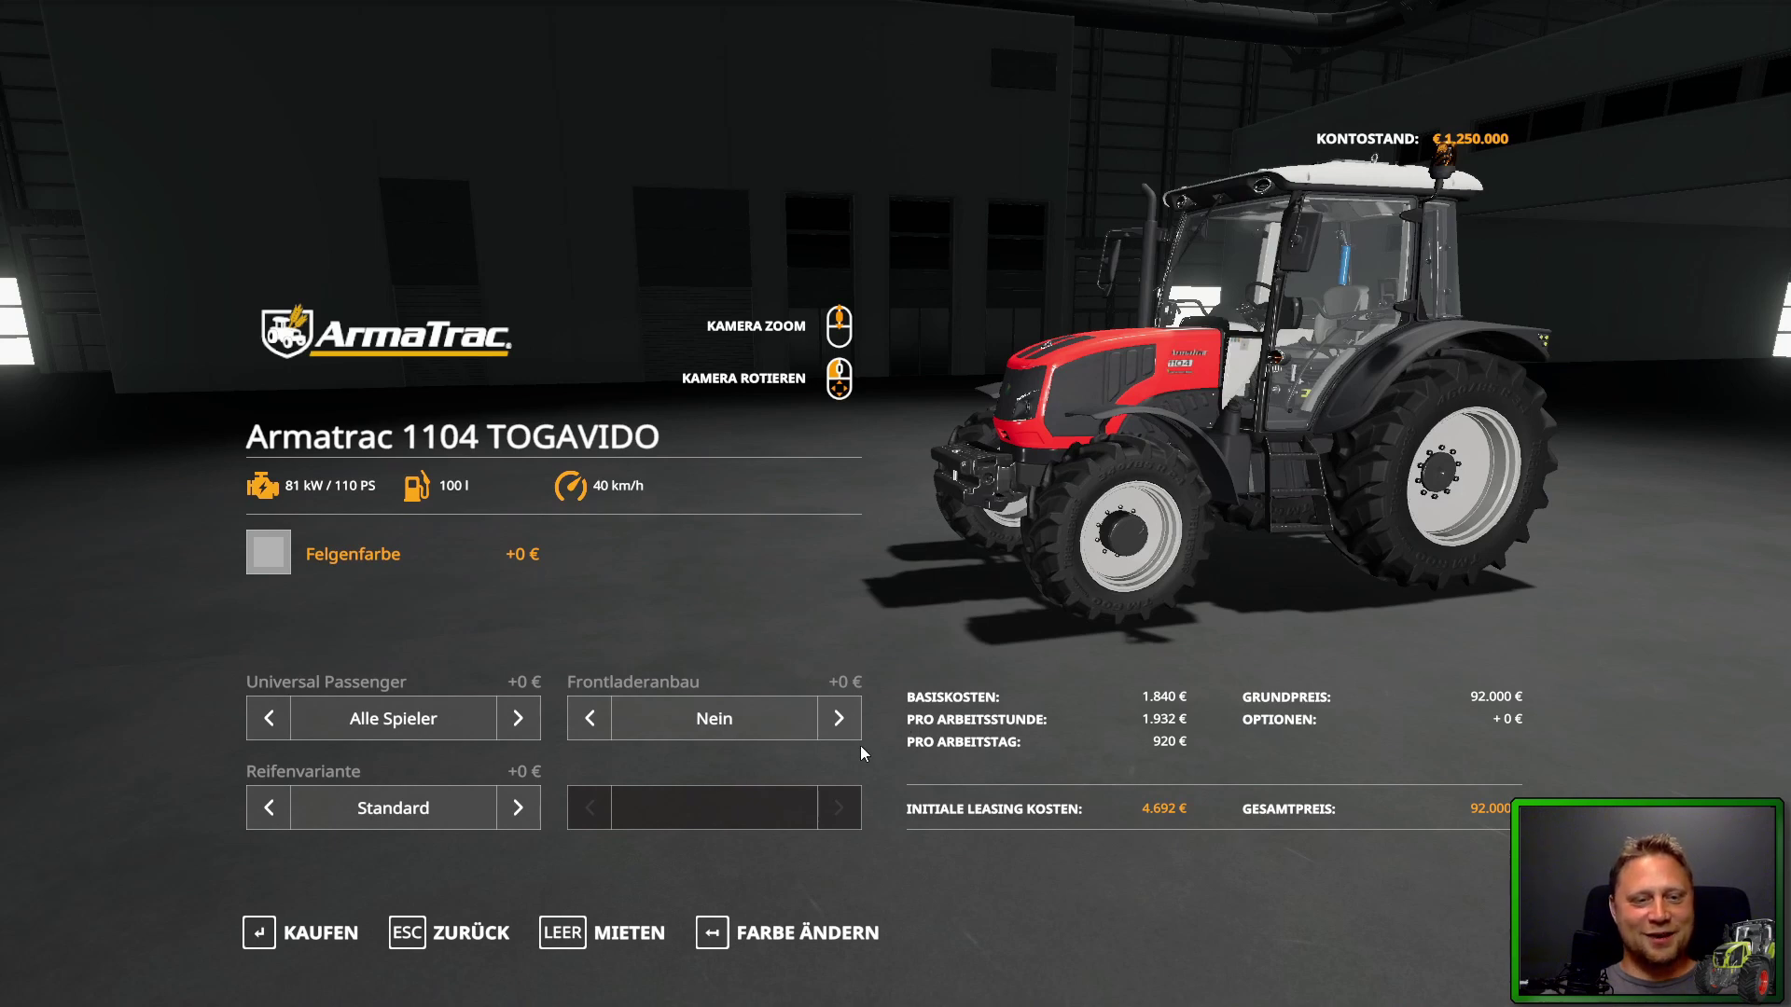
Set the Reifenvariante to plain wide tyres (Breitreifen) without wheel weights.
{"action": "left_click", "coordinate": [526, 819]}
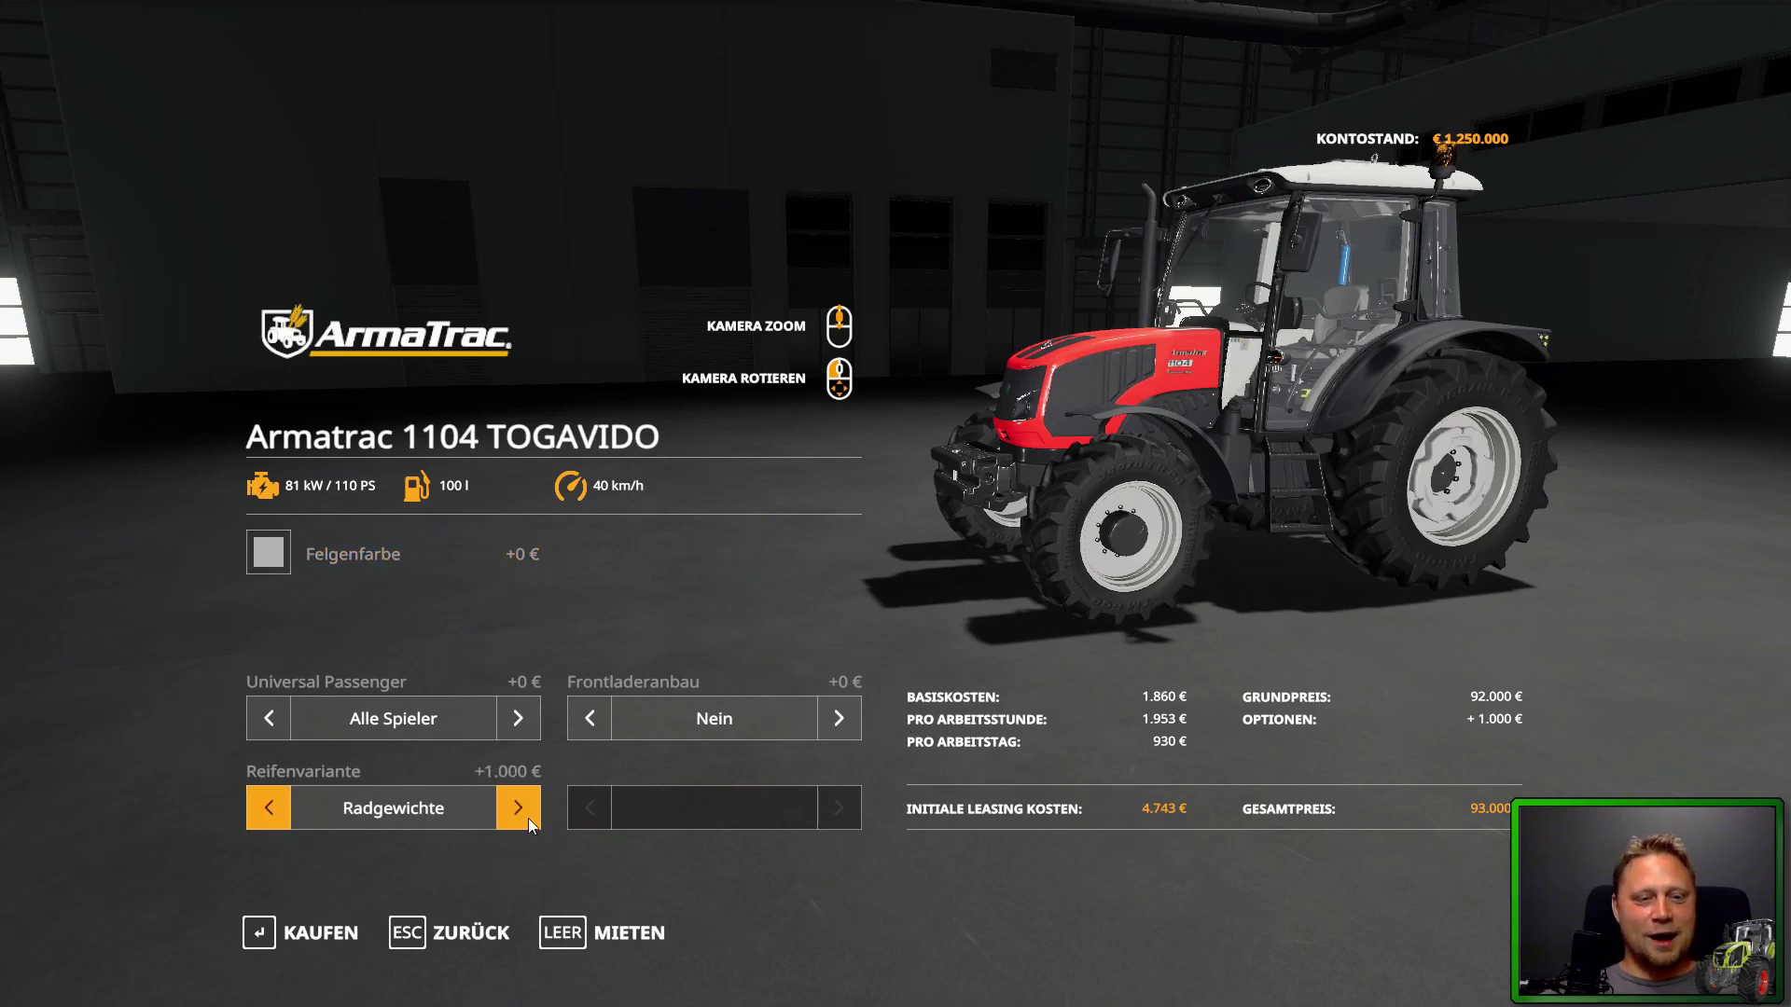
{"action": "left_click", "coordinate": [528, 818]}
{"action": "left_click", "coordinate": [528, 817]}
{"action": "left_click", "coordinate": [254, 813]}
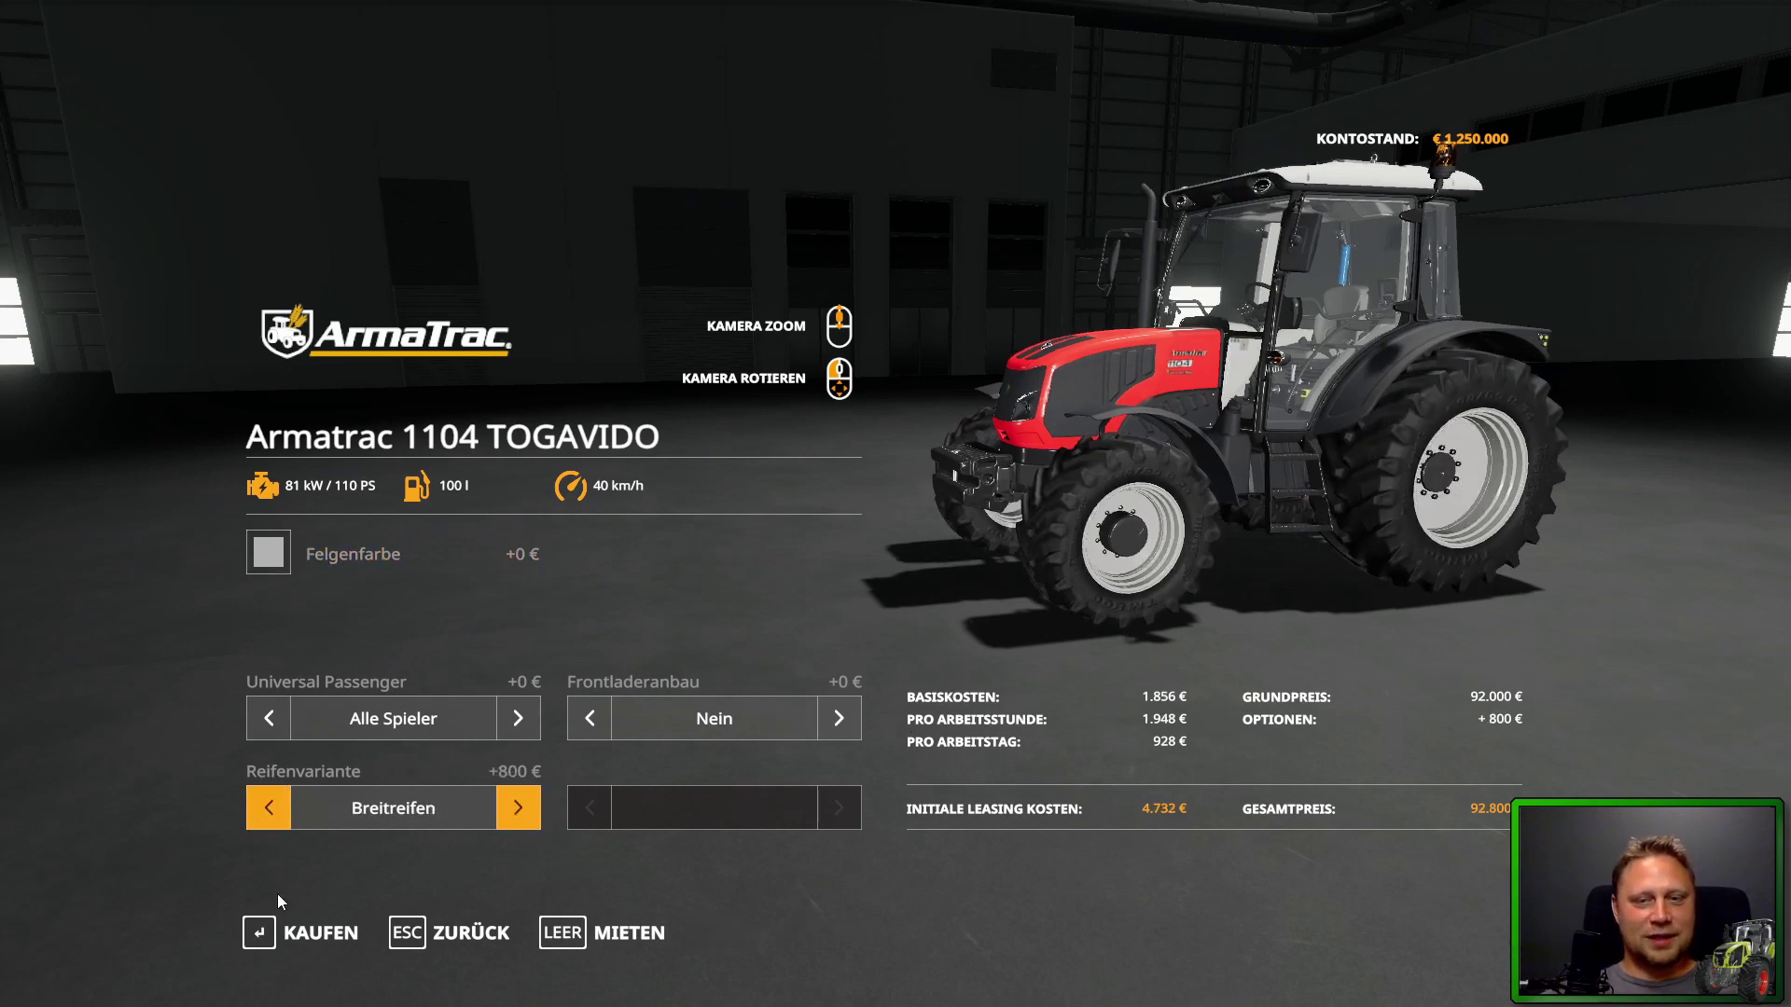
{"action": "left_click_drag", "start_coordinate": [1026, 556], "coordinate": [1199, 601]}
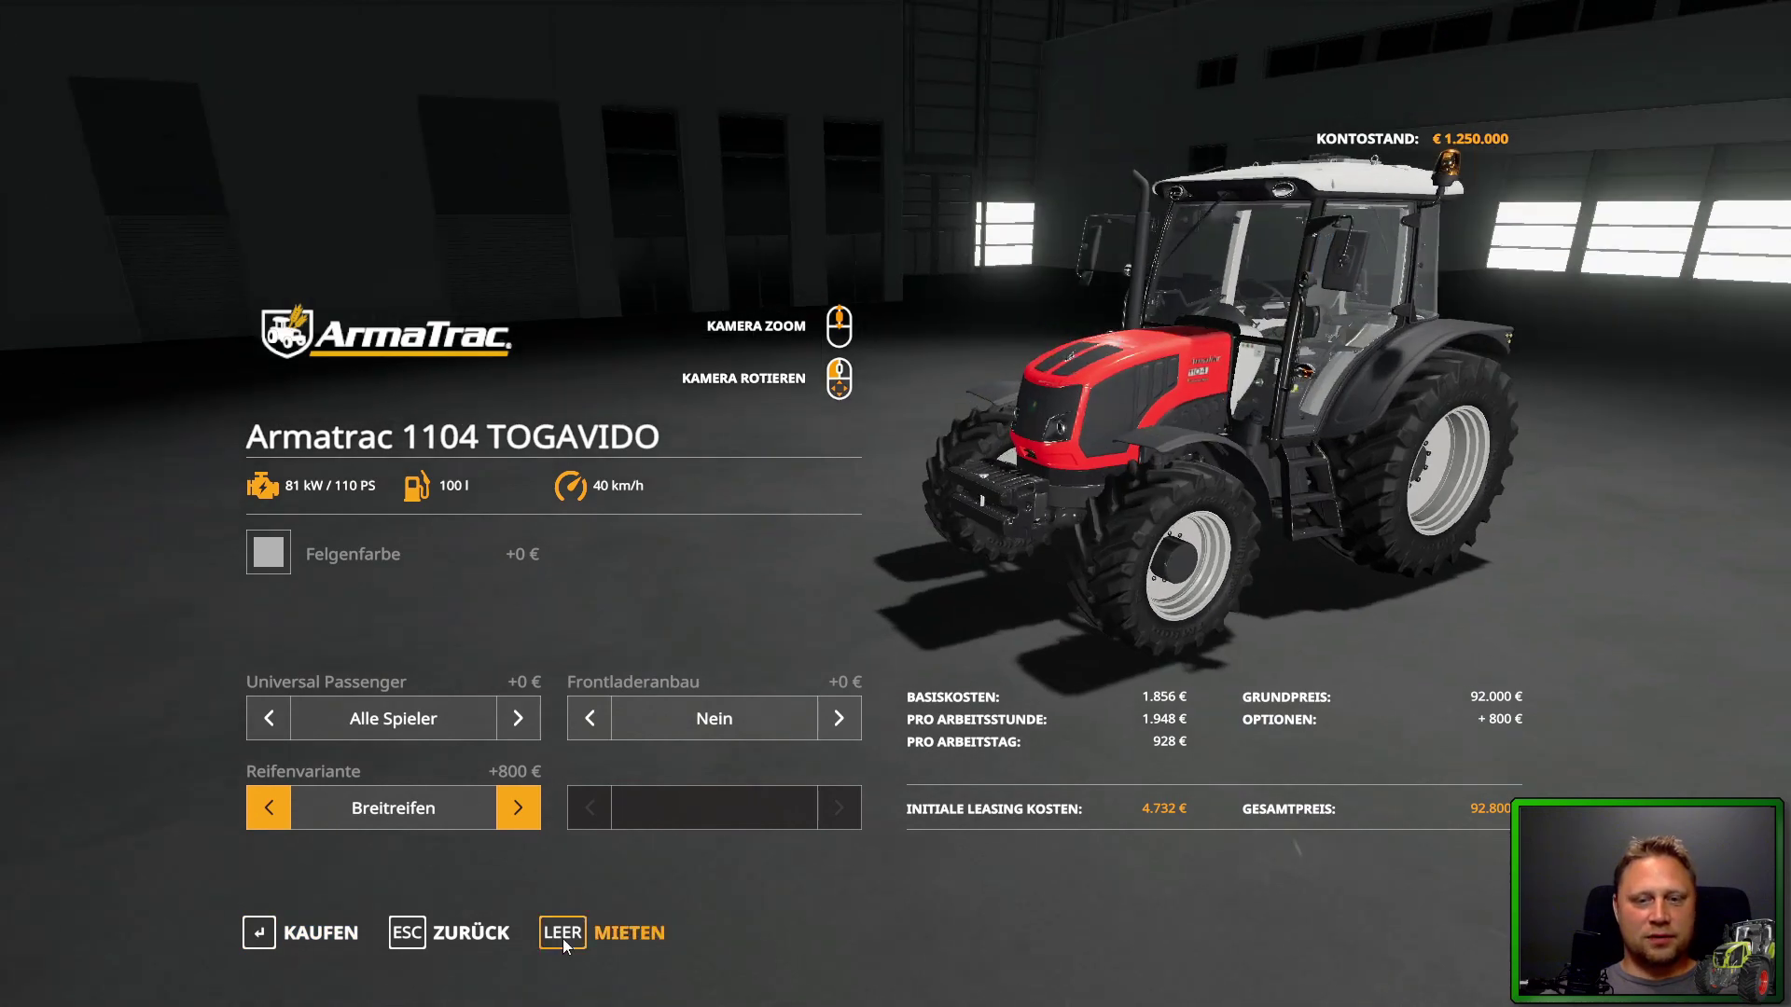
Buy the configured tractor for €92.800 and close the shop to return to the farm.
{"action": "left_click", "coordinate": [288, 934]}
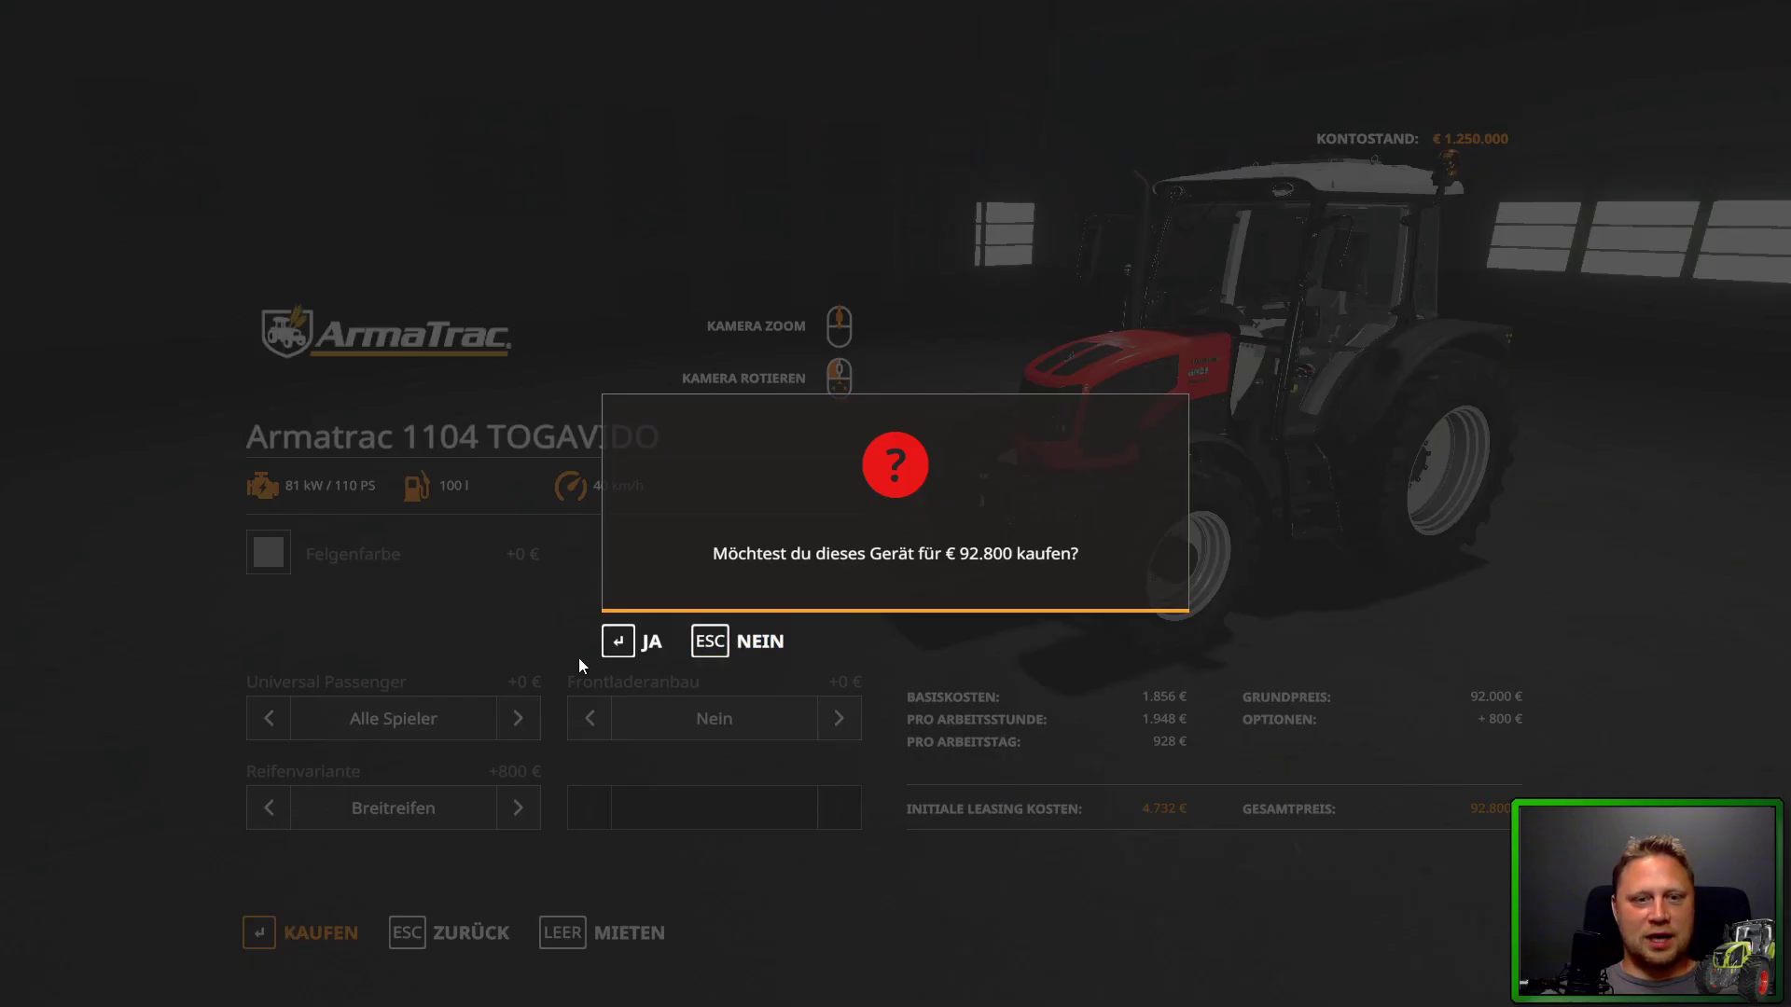
{"action": "left_click", "coordinate": [616, 643]}
{"action": "left_click", "coordinate": [613, 643]}
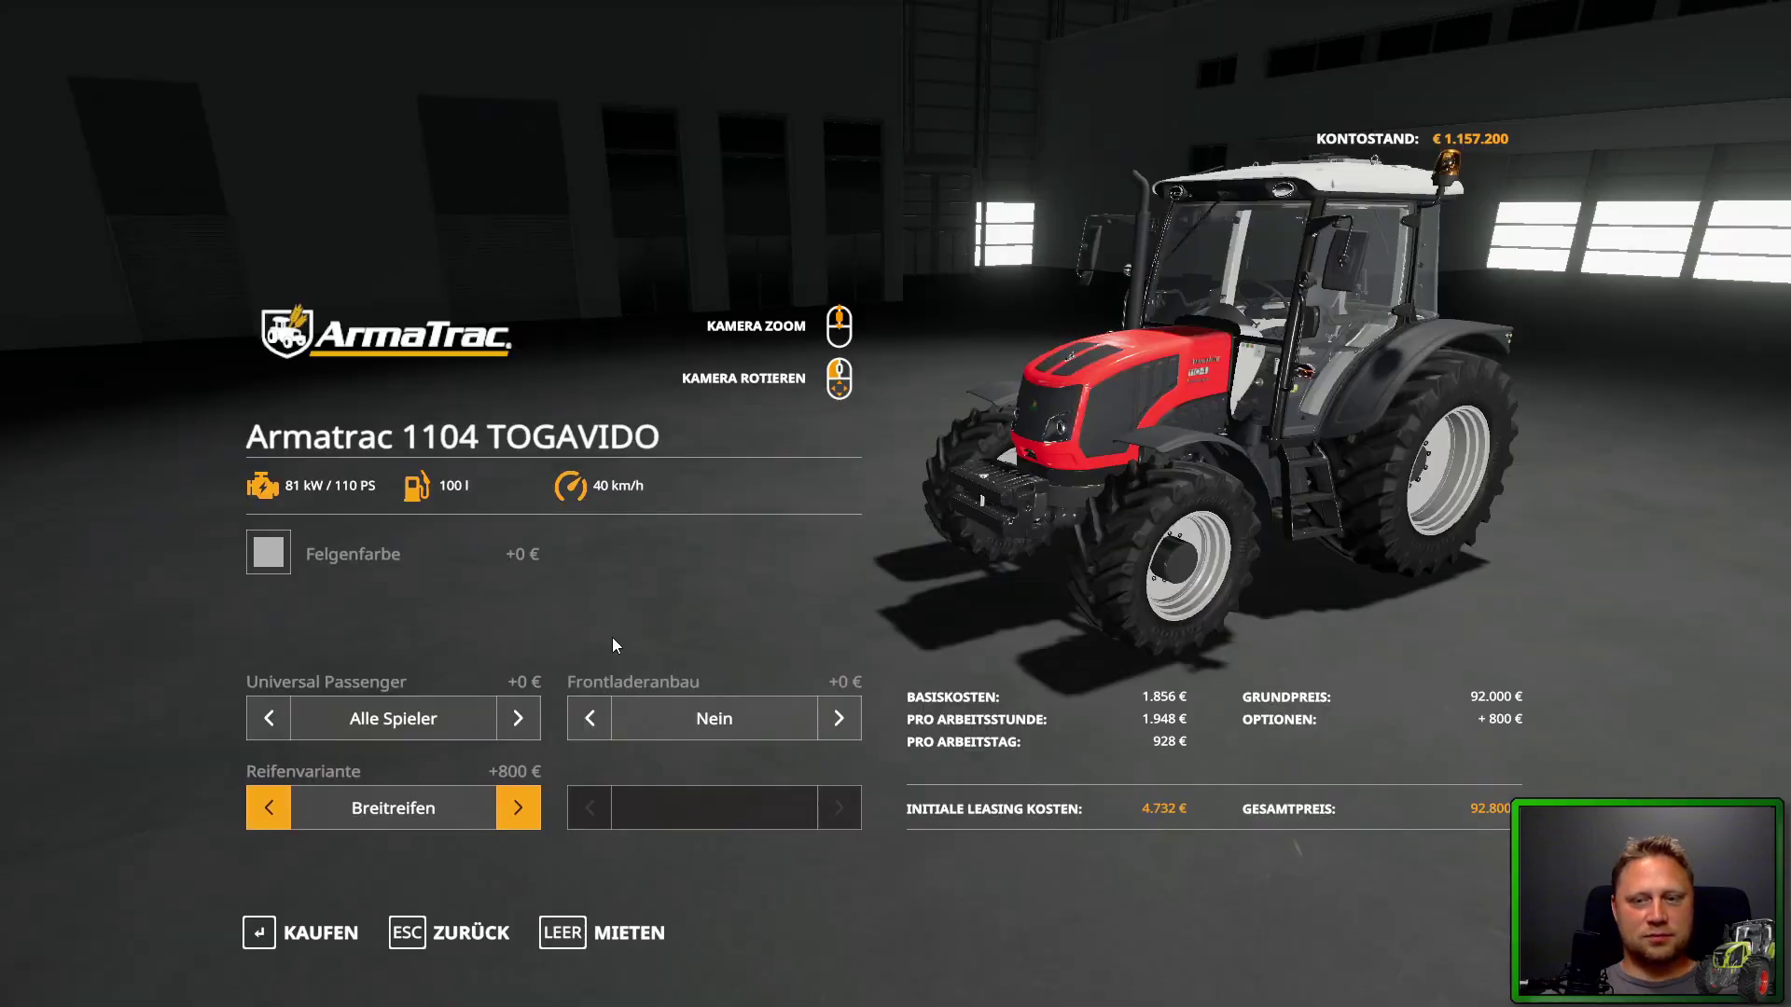
{"action": "left_click", "coordinate": [466, 927]}
{"action": "key", "text": "Escape"}
{"action": "key", "text": "Escape"}
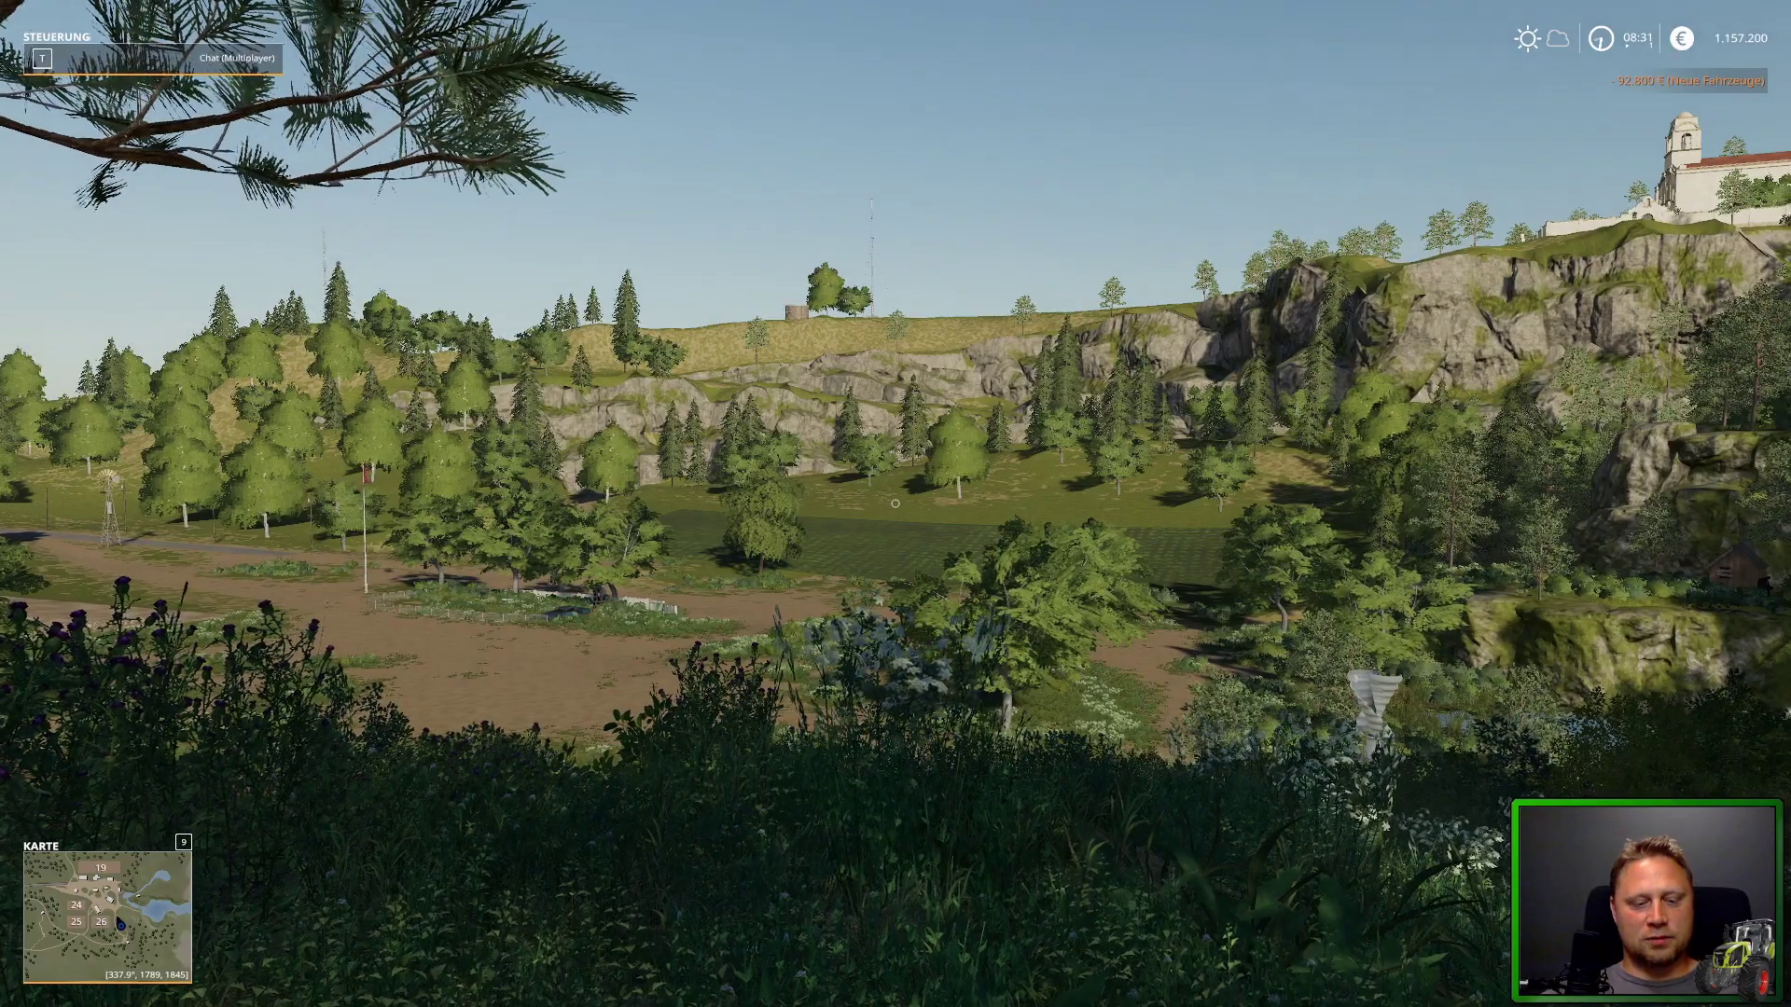
Switch to the new Armatrac 1104, sit in its passenger seat, and zoom in on the cab.
{"action": "key", "text": "Tab"}
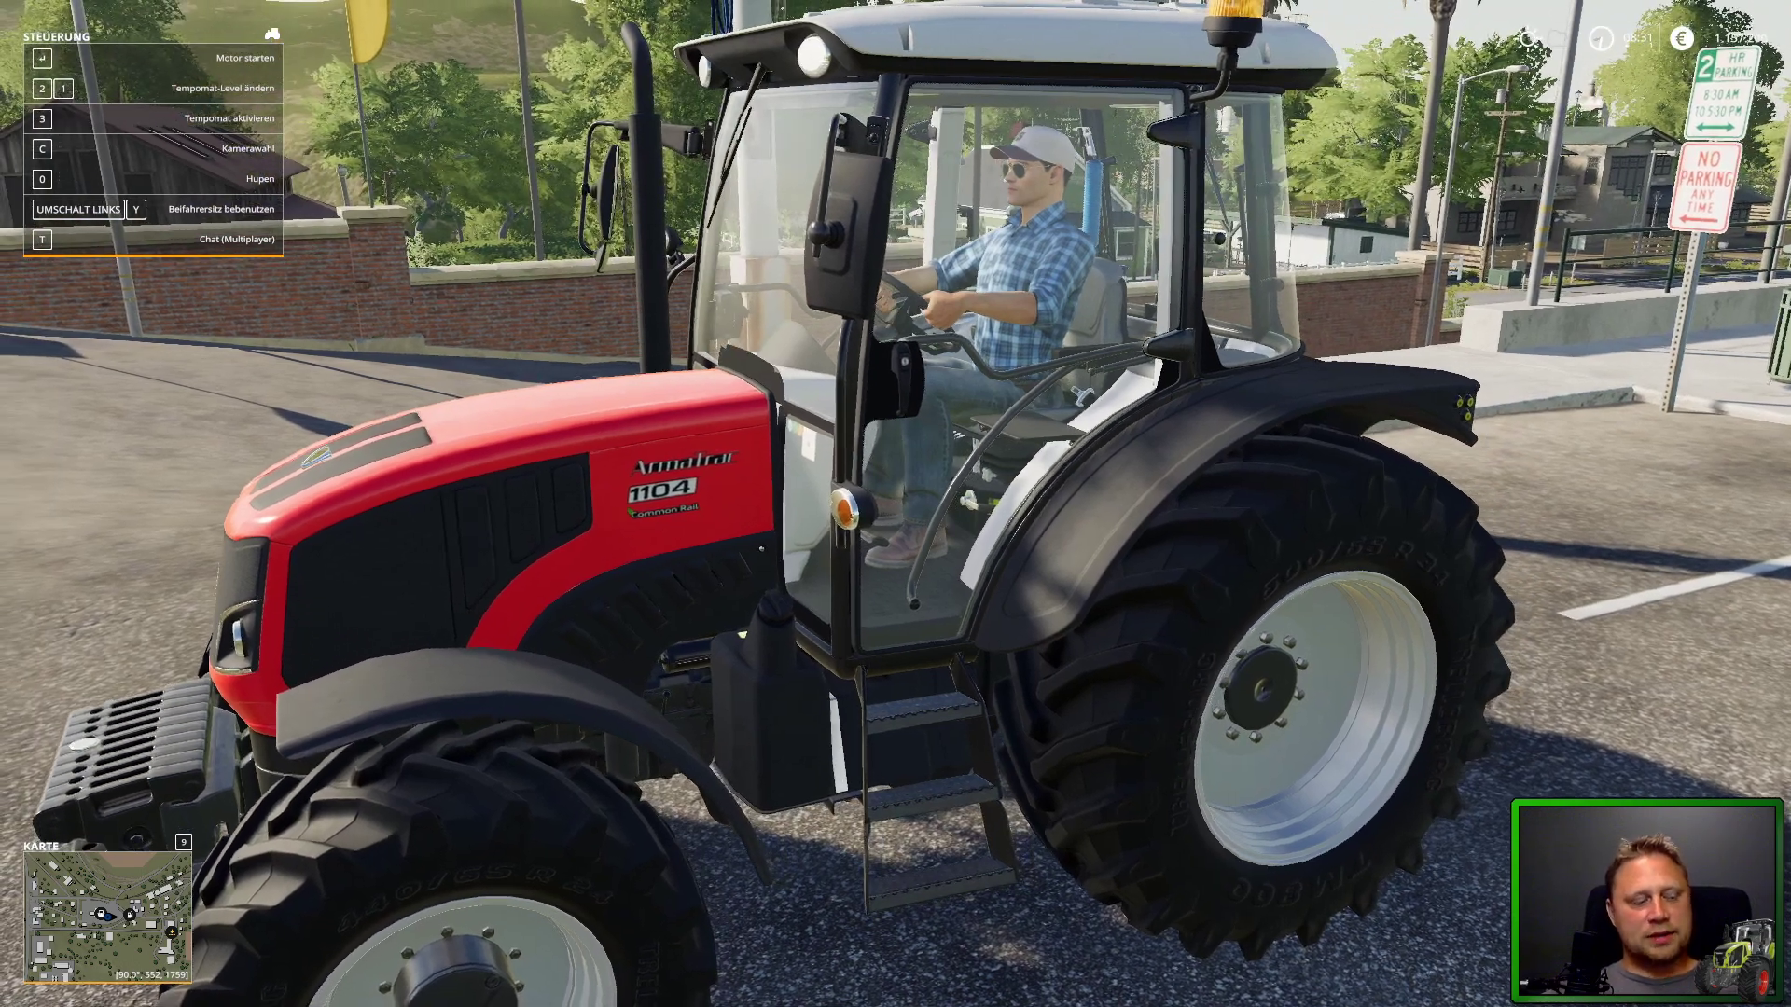
{"action": "key", "text": "shift+y"}
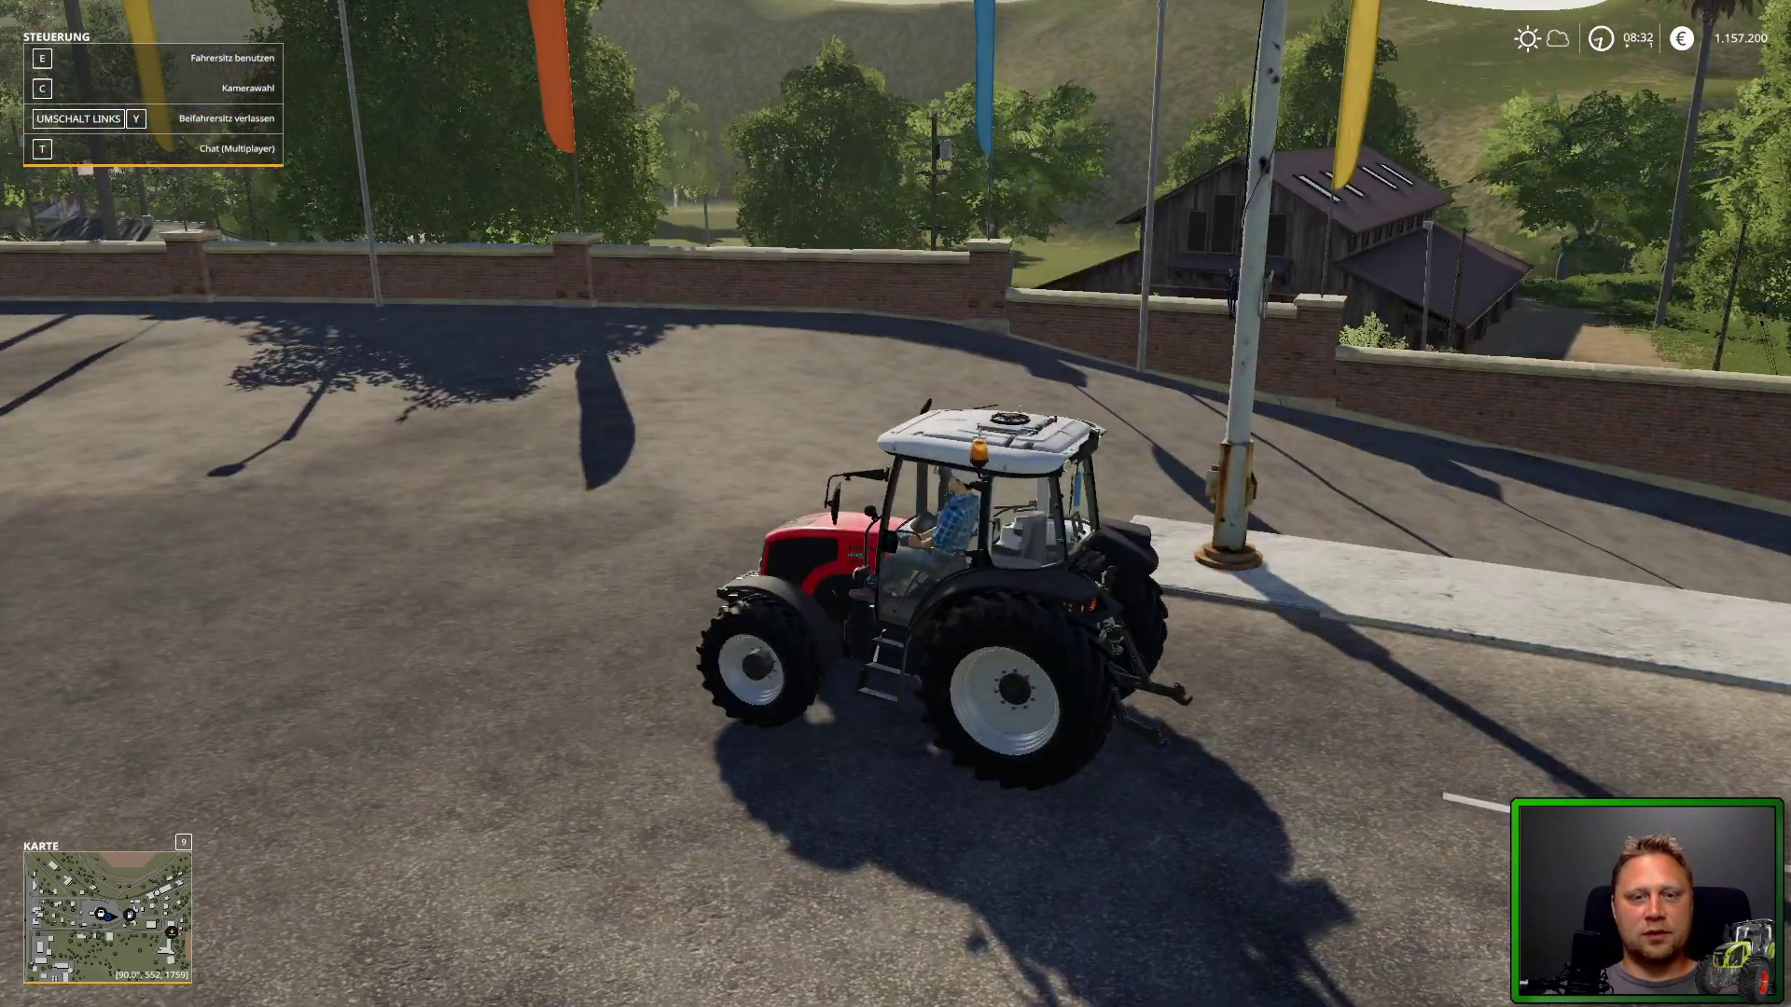
{"action": "scroll", "coordinate": [895, 503], "scroll_direction": "up", "scroll_amount": 5}
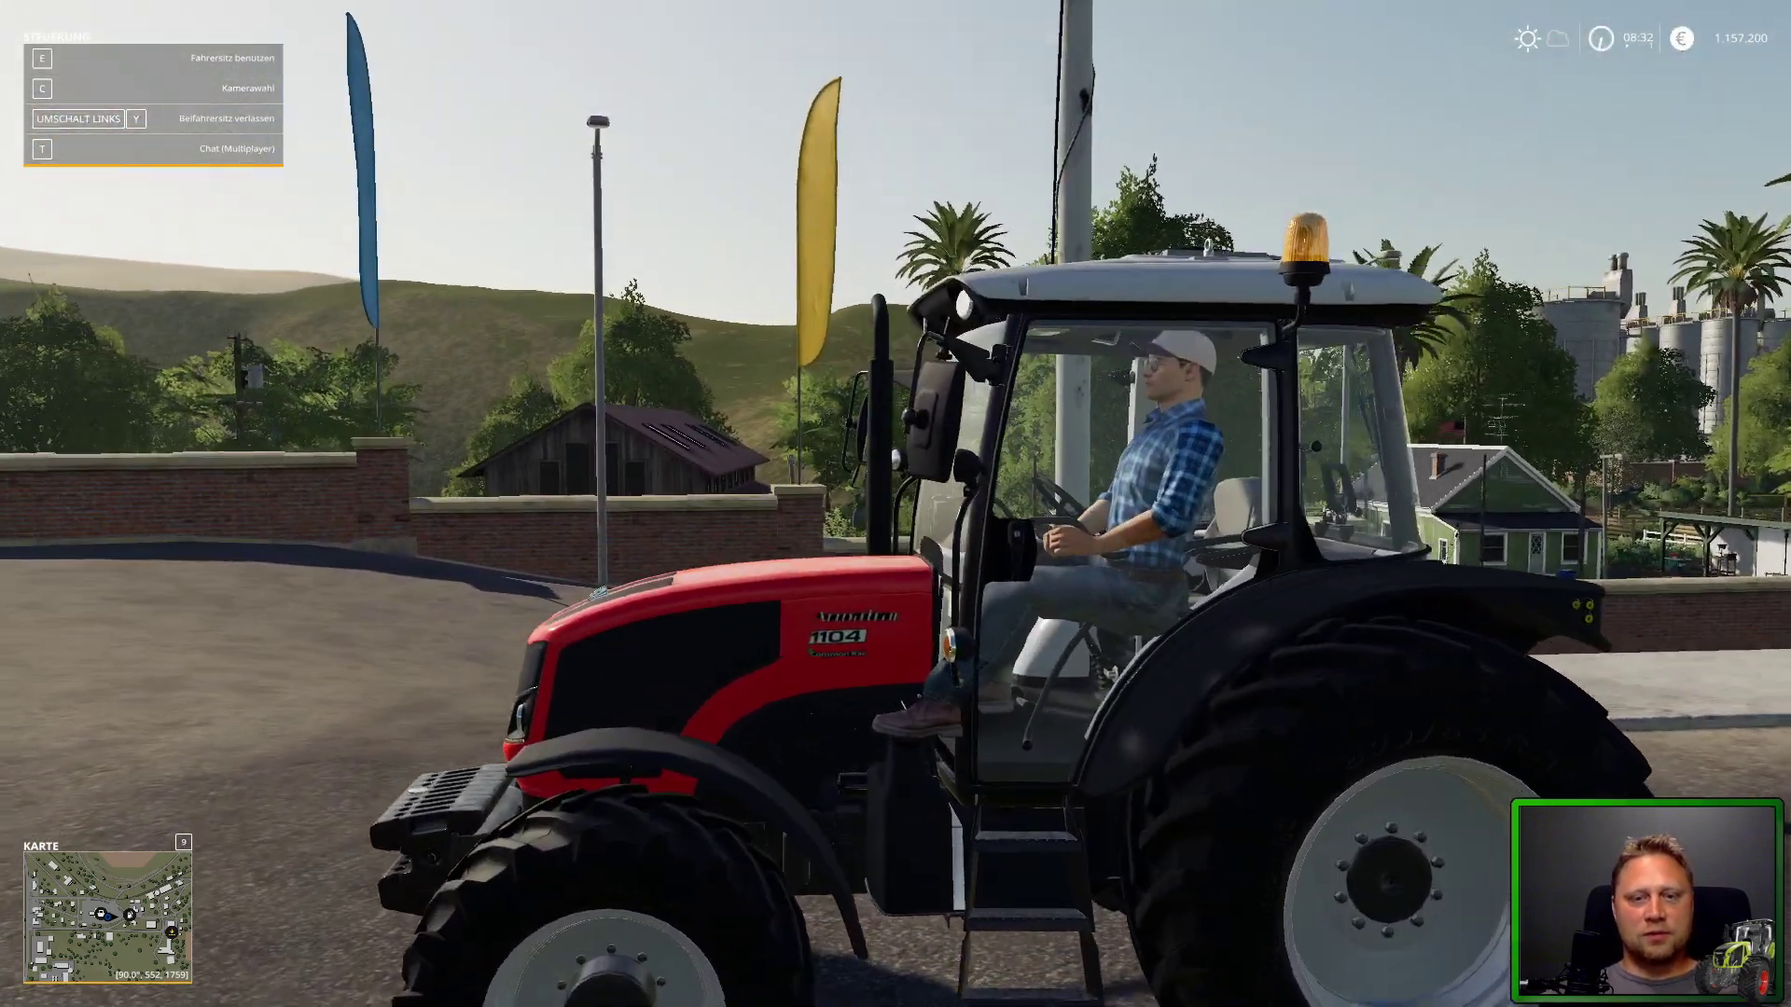
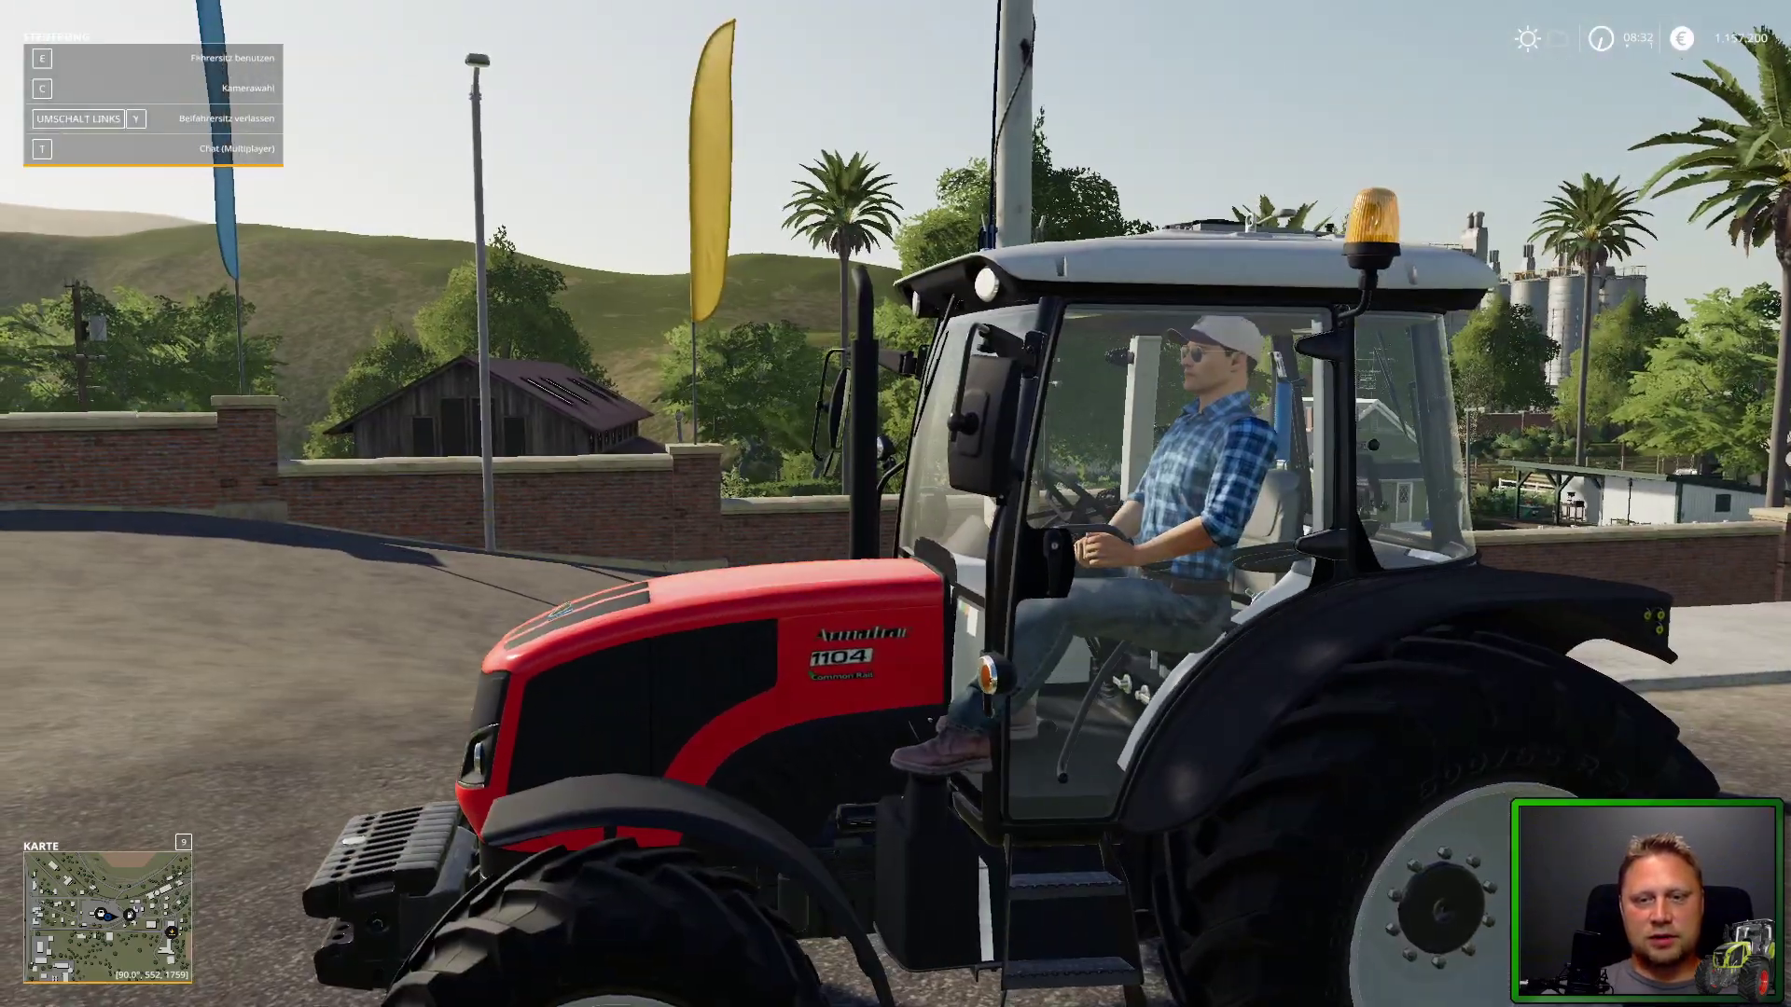
Quit Farming Simulator 19 through the developer console.
{"action": "key", "text": "grave"}
{"action": "type", "text": "q"}
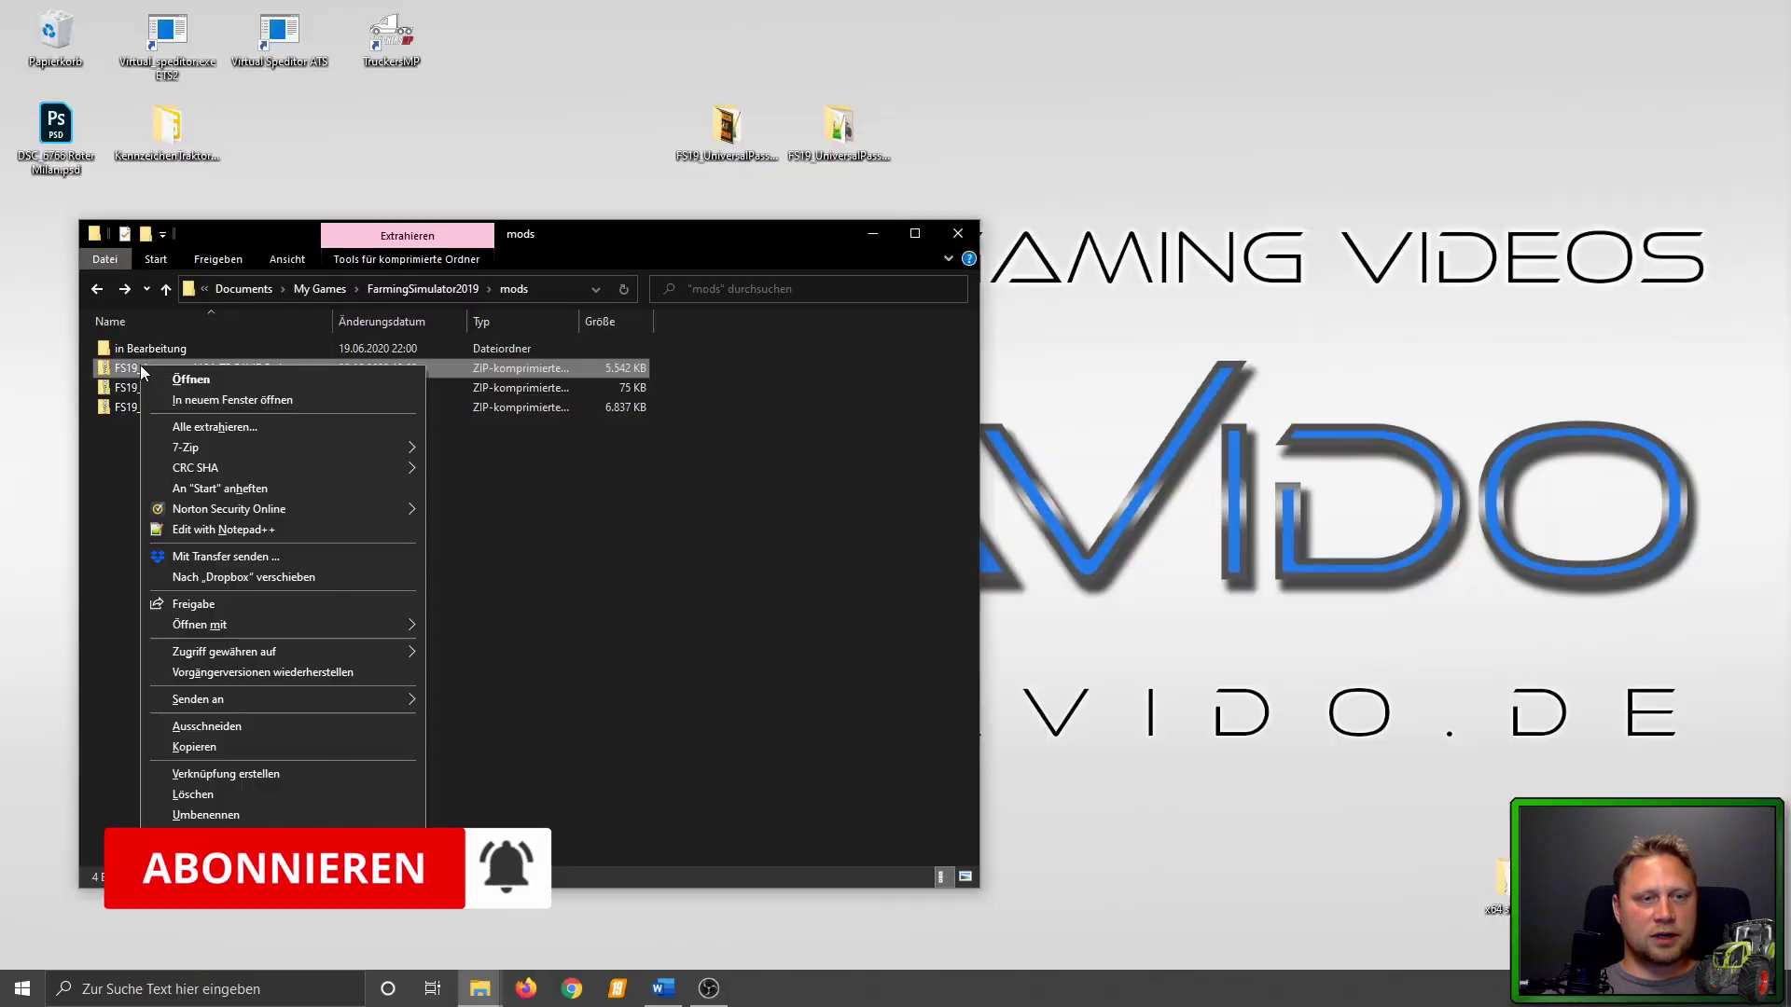
Extract the Armatrac 1104 mod zip with 7-Zip into its own folder and select the zip.
{"action": "mouse_move", "coordinate": [272, 448]}
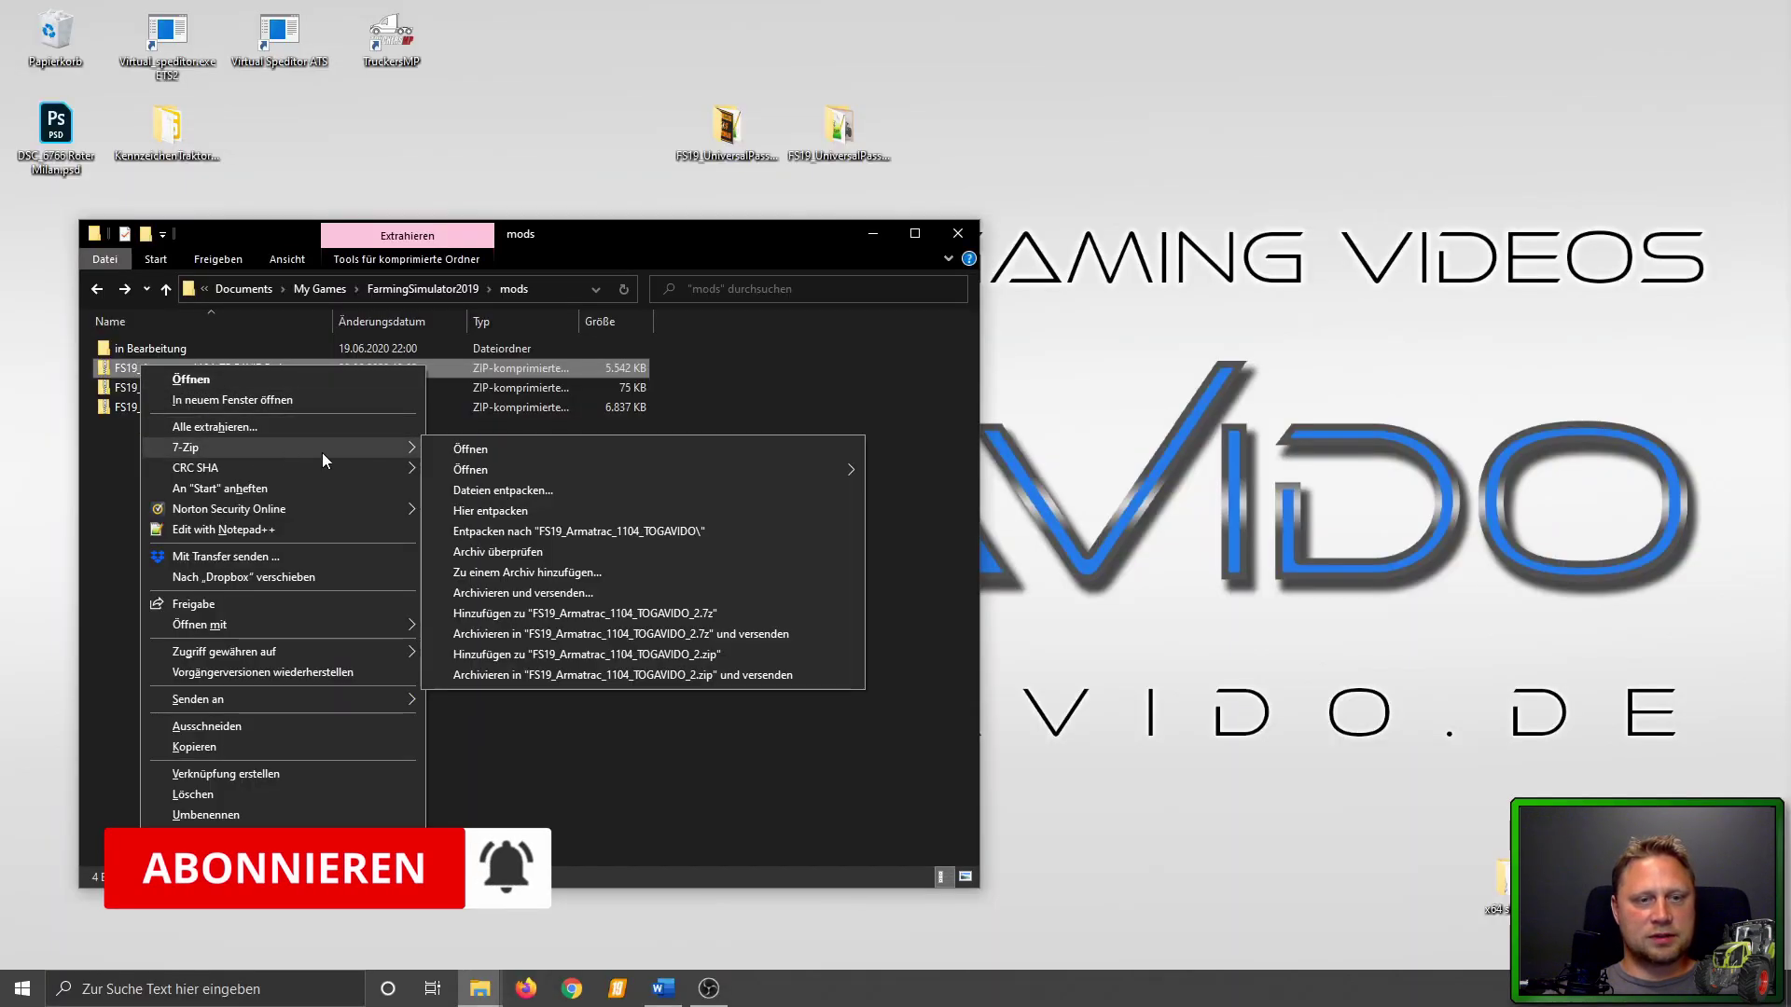
{"action": "left_click", "coordinate": [596, 488]}
{"action": "left_click", "coordinate": [879, 616]}
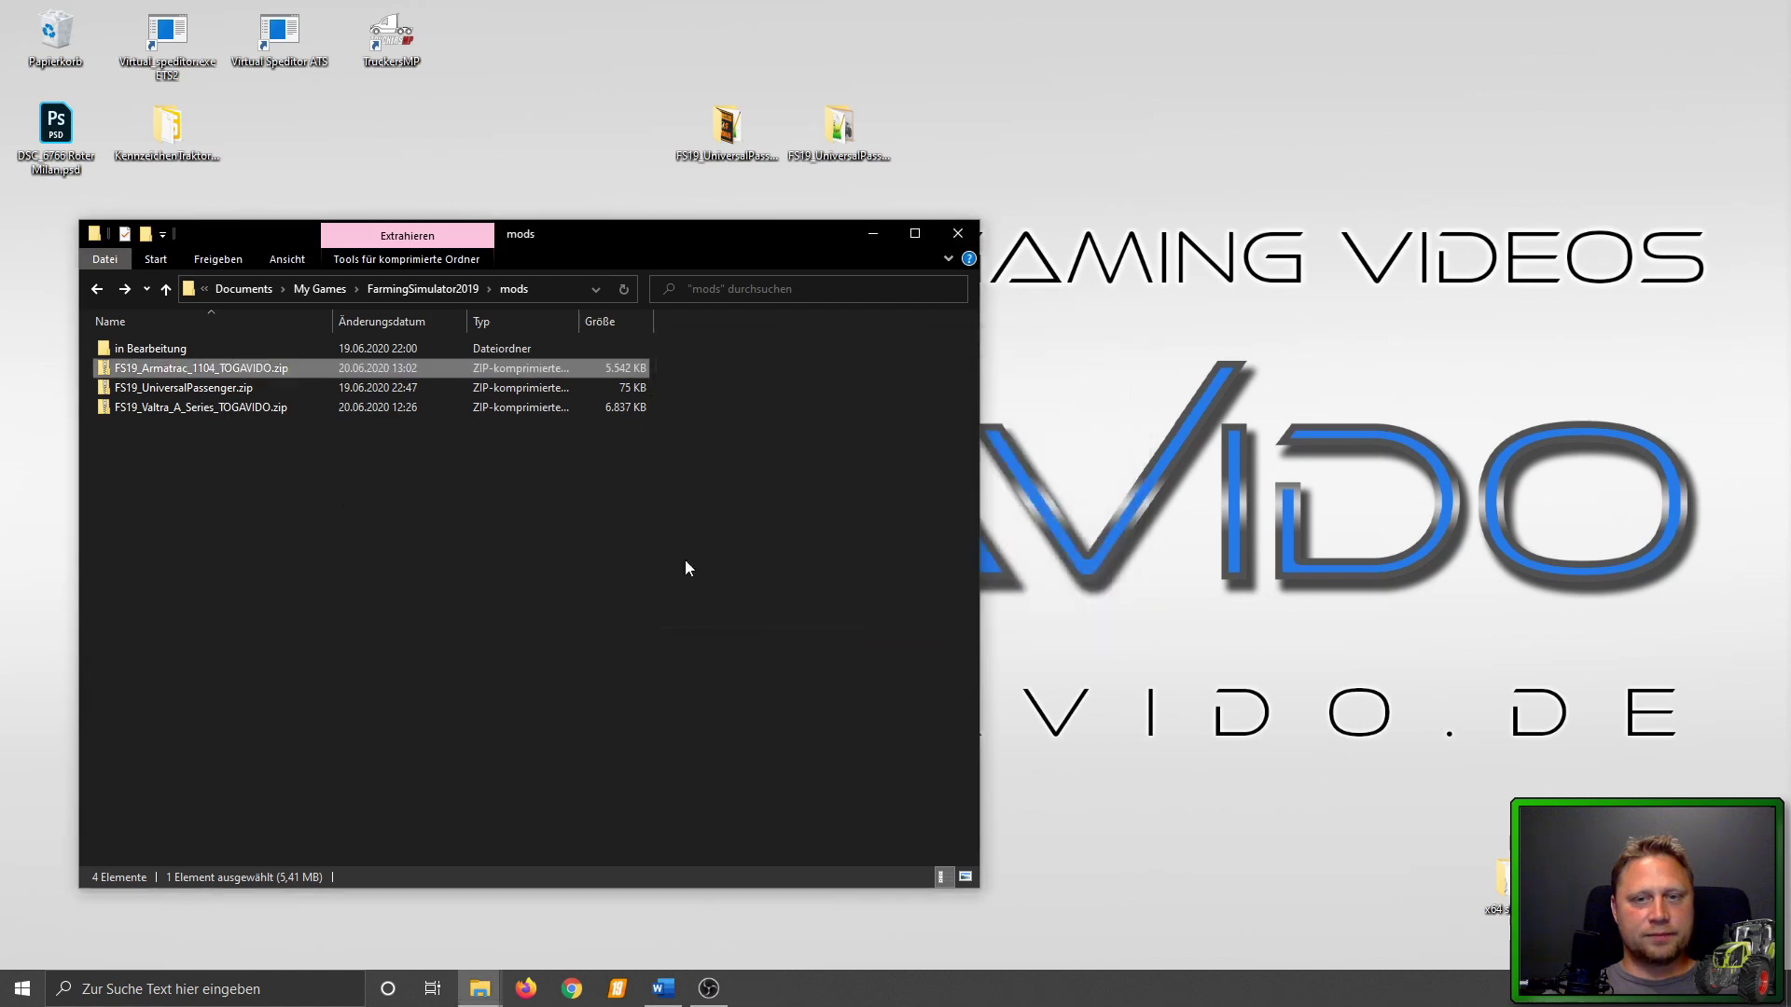
{"action": "left_click", "coordinate": [177, 349]}
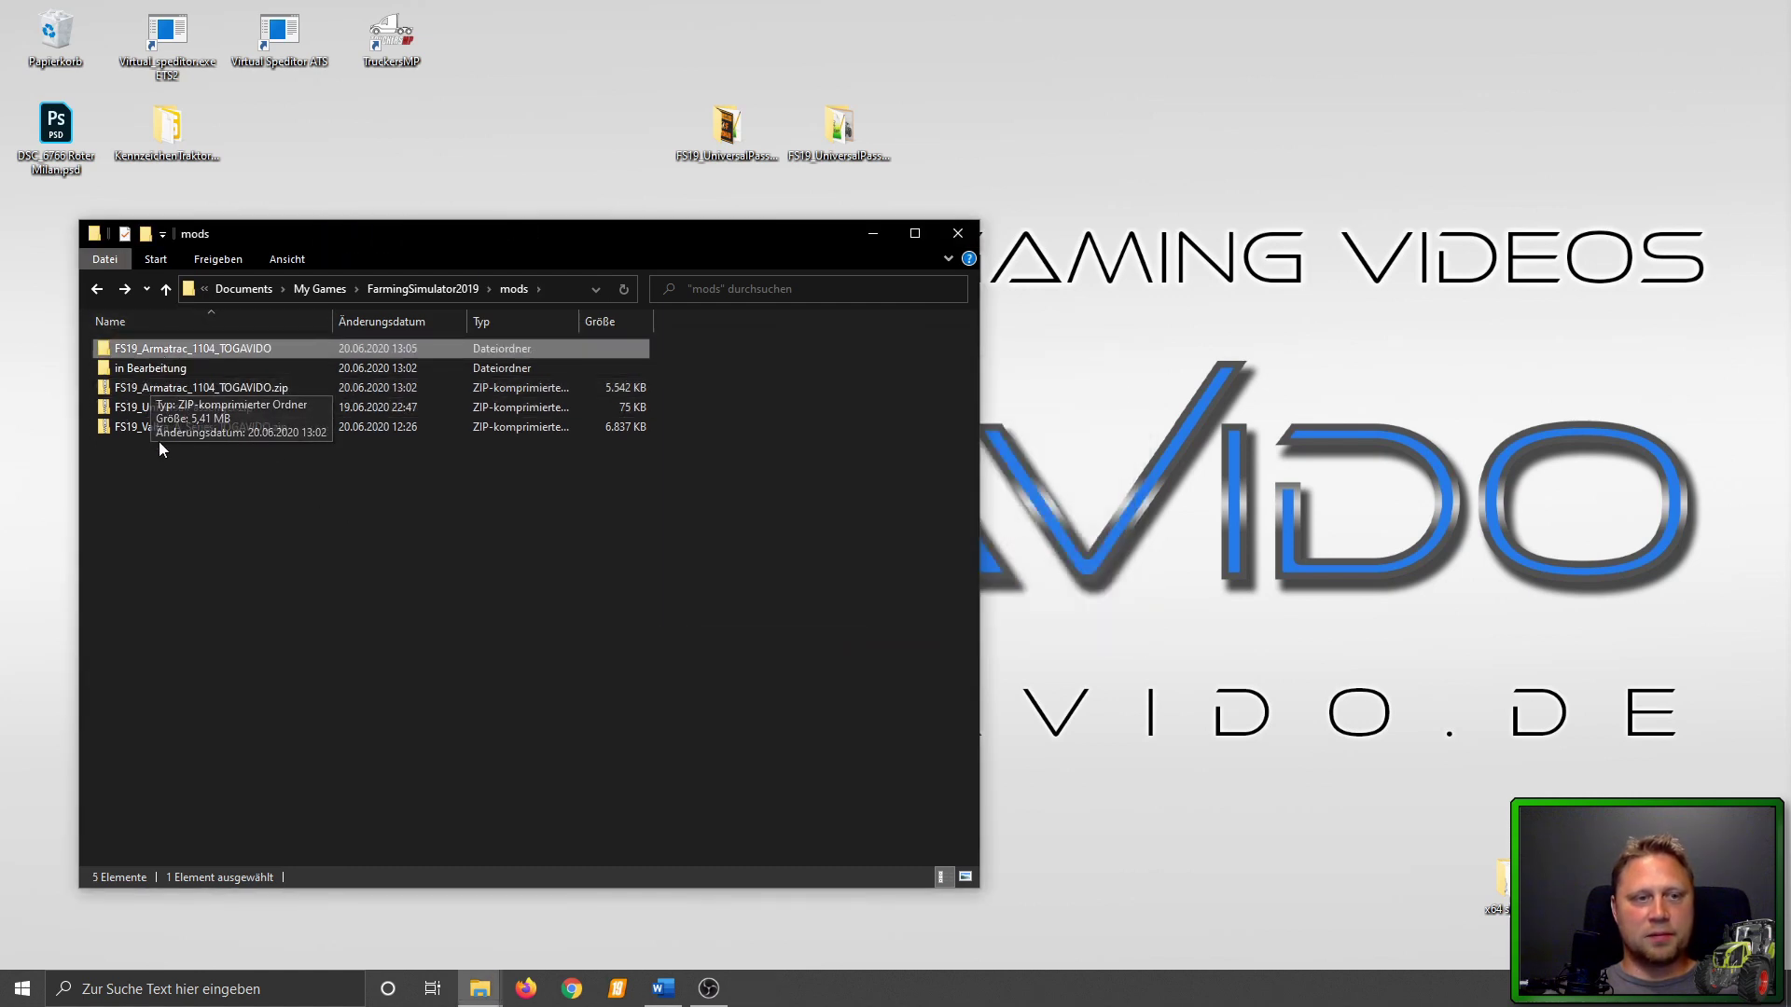
{"action": "left_click", "coordinate": [153, 394]}
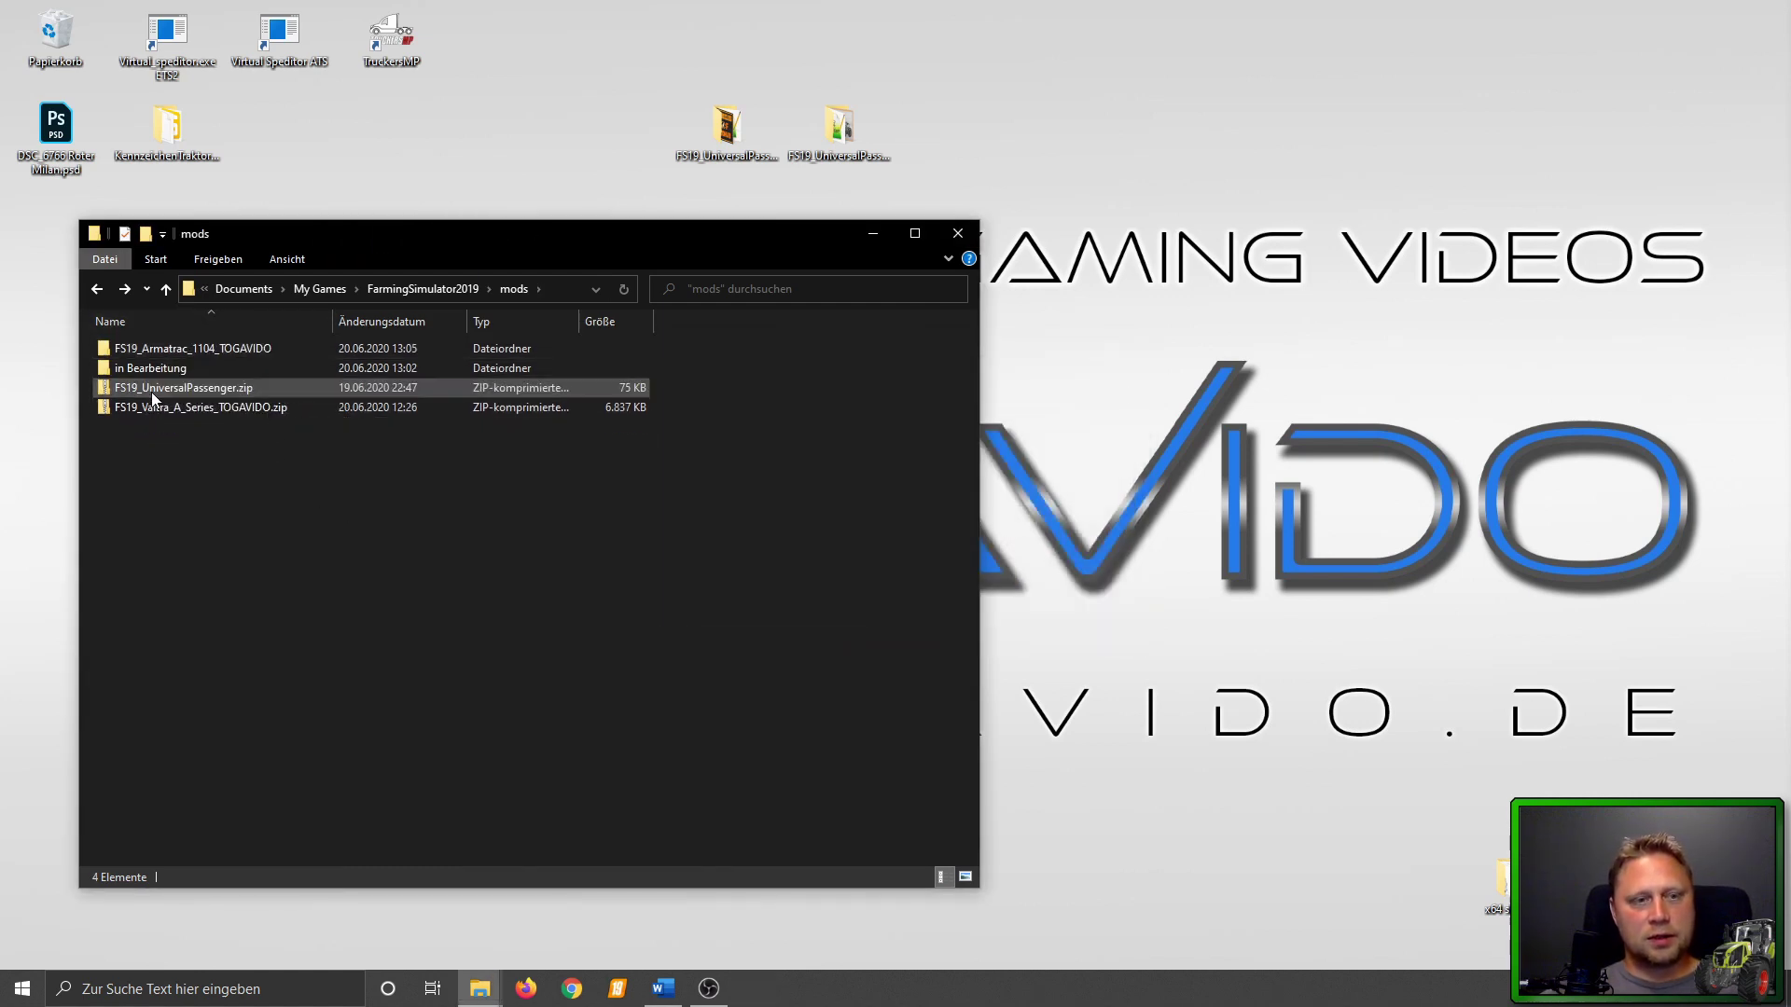
Open the FS19_Armatrac_1104_TOGAVIDO folder and launch 1104.i3d in GIANTS Editor.
{"action": "double_click", "coordinate": [136, 347]}
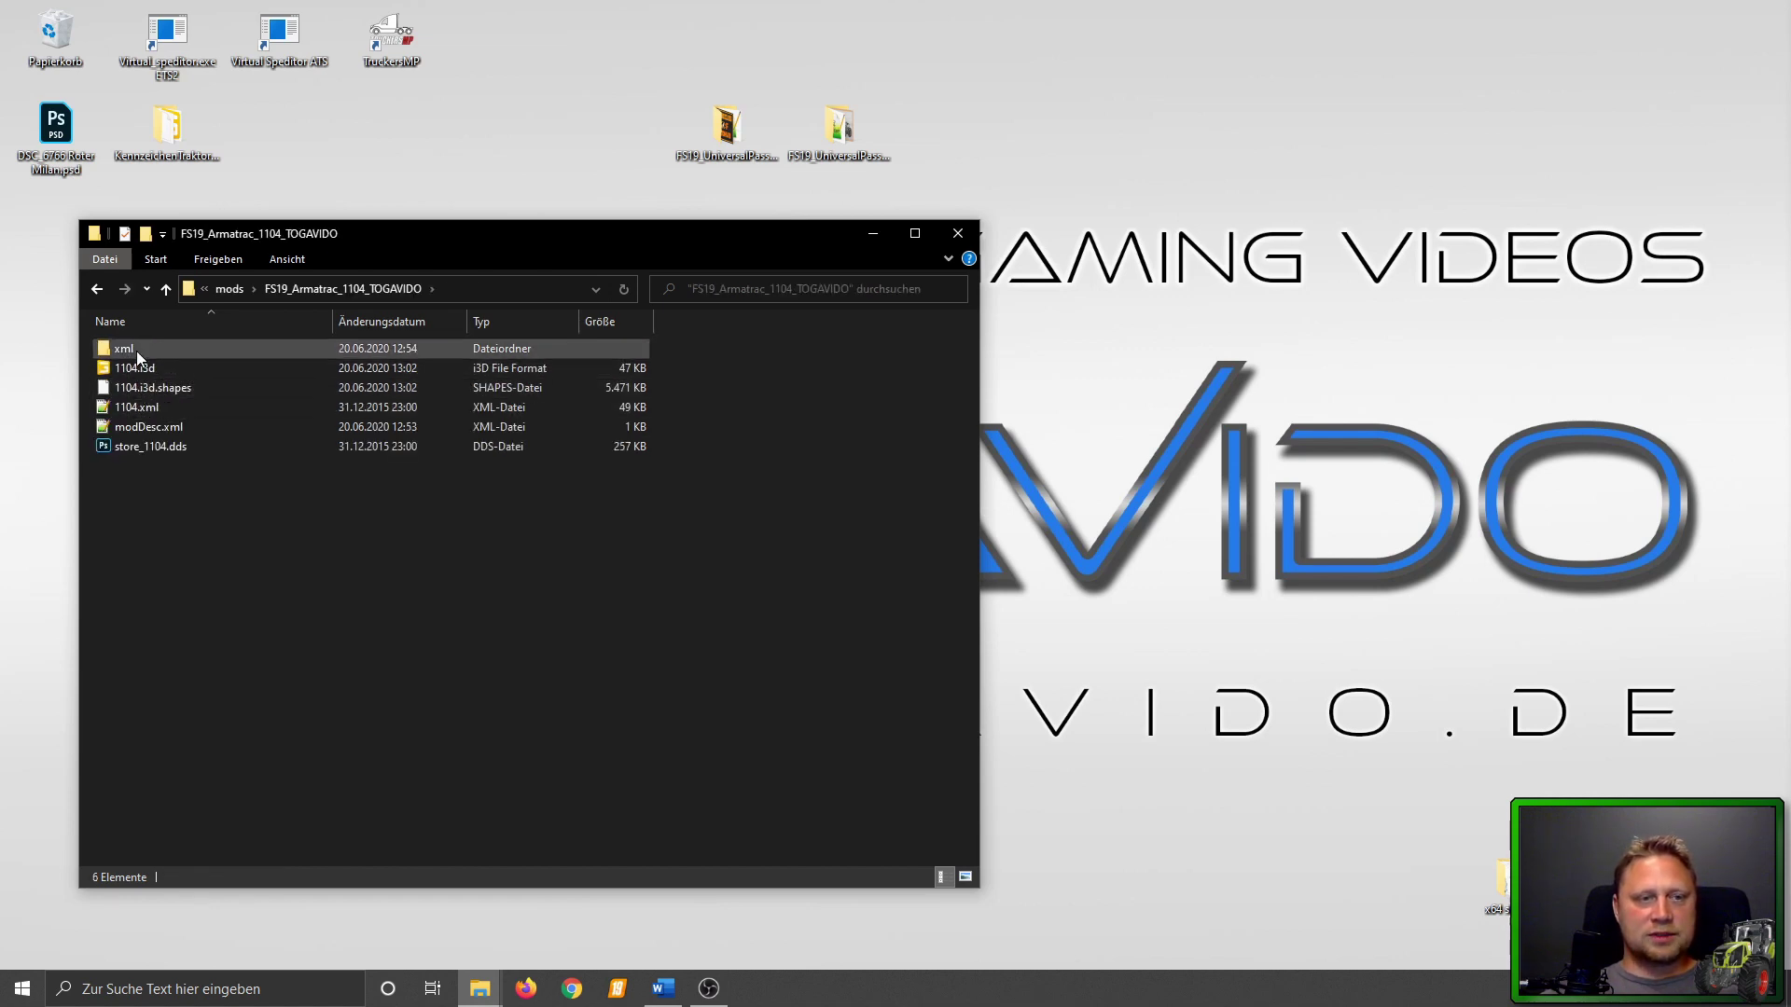
{"action": "double_click", "coordinate": [137, 351]}
{"action": "key", "text": "alt+Left"}
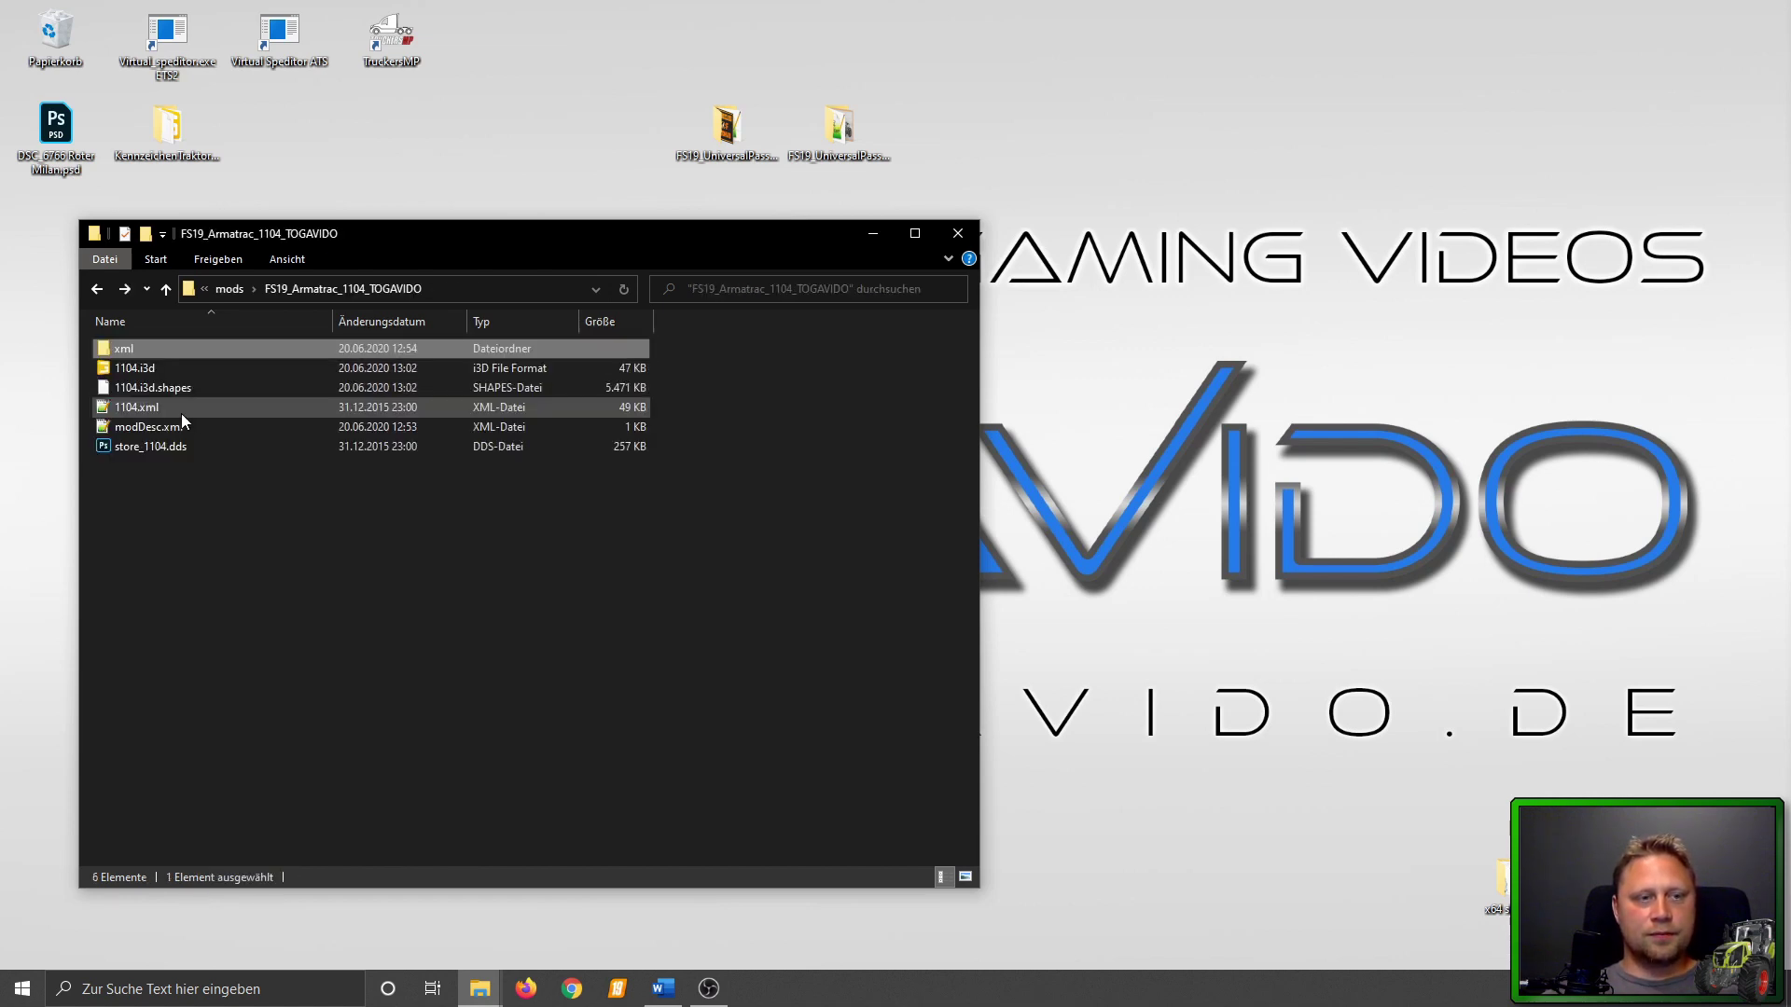
{"action": "left_click", "coordinate": [145, 374]}
{"action": "double_click", "coordinate": [145, 374]}
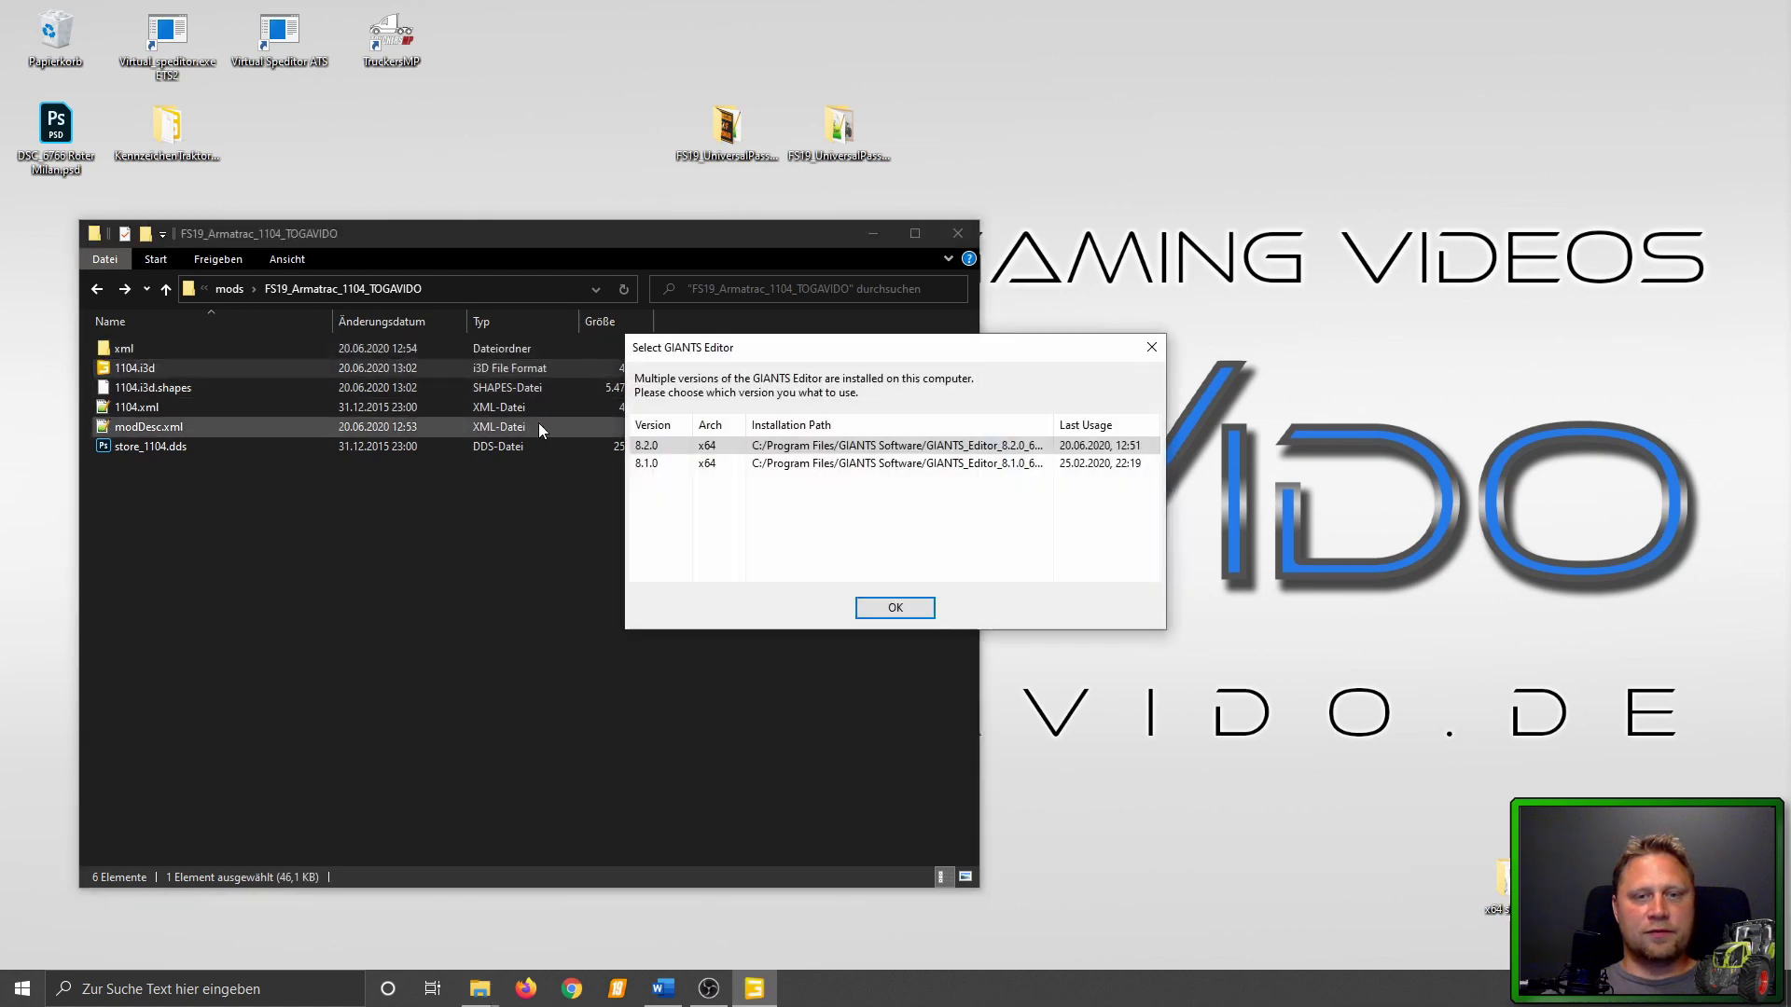
Start GIANTS Editor 8.2.0 and view the scene through the tractor's camera.
{"action": "left_click", "coordinate": [876, 611]}
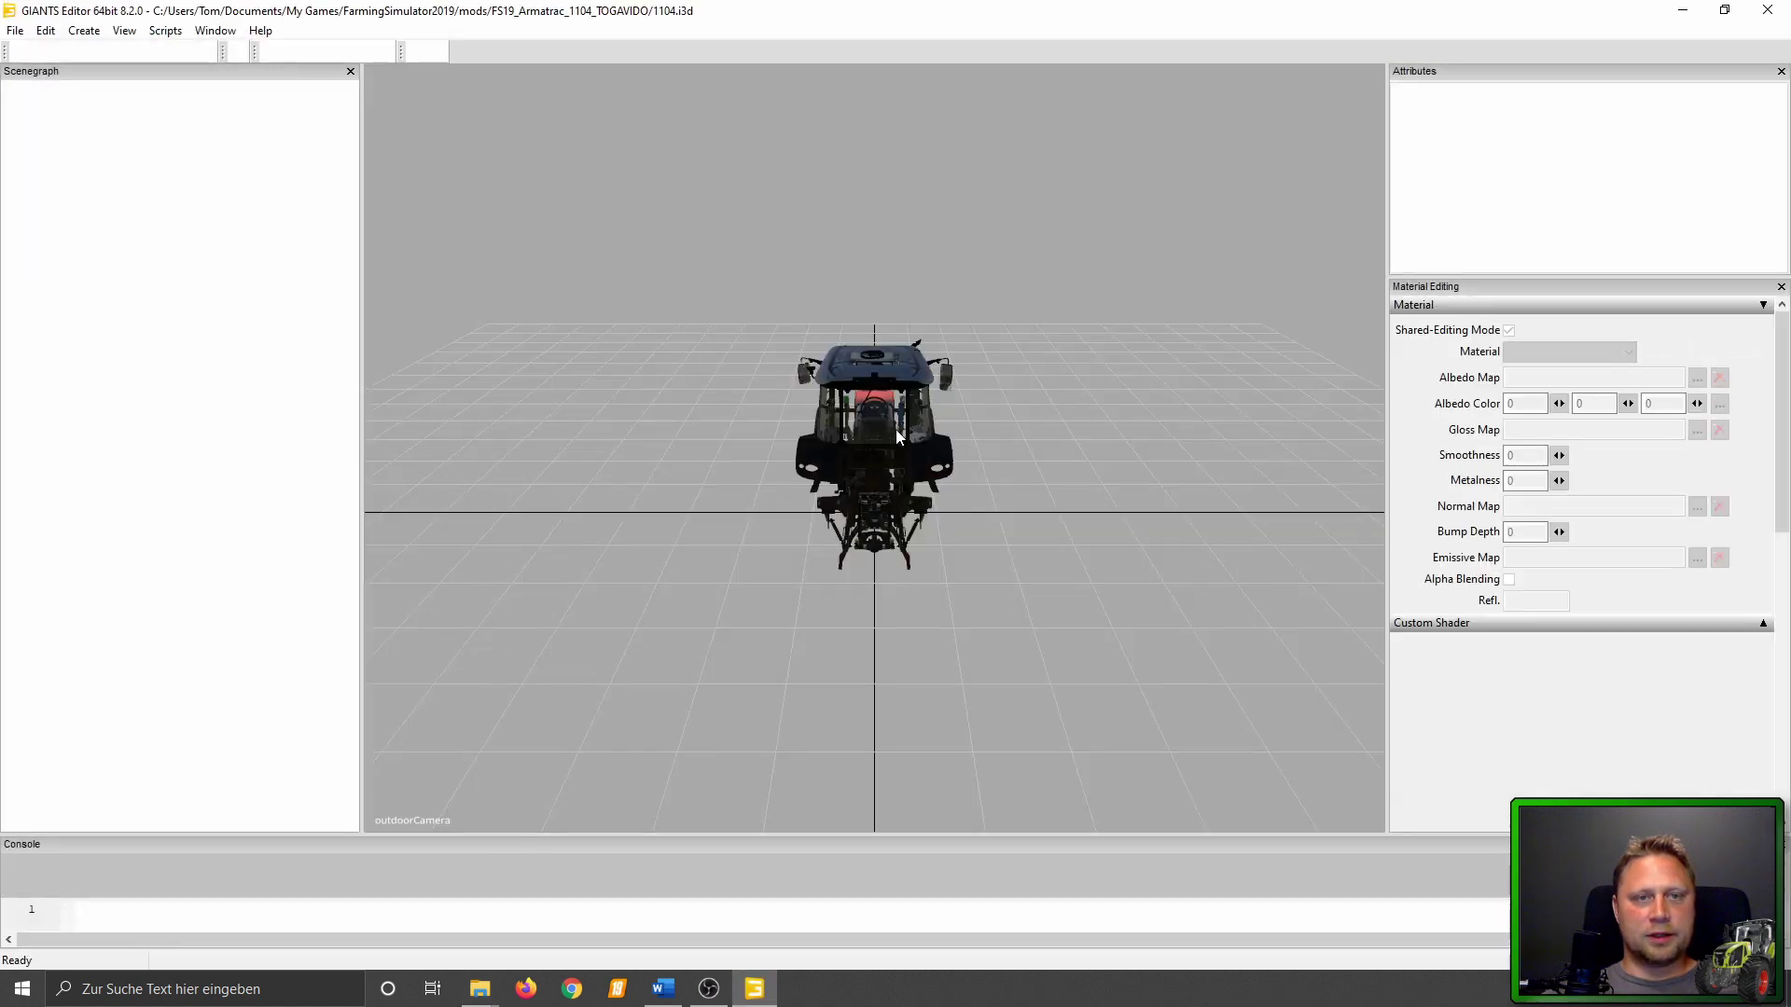
{"action": "right_click", "coordinate": [580, 334]}
{"action": "mouse_move", "coordinate": [644, 347]}
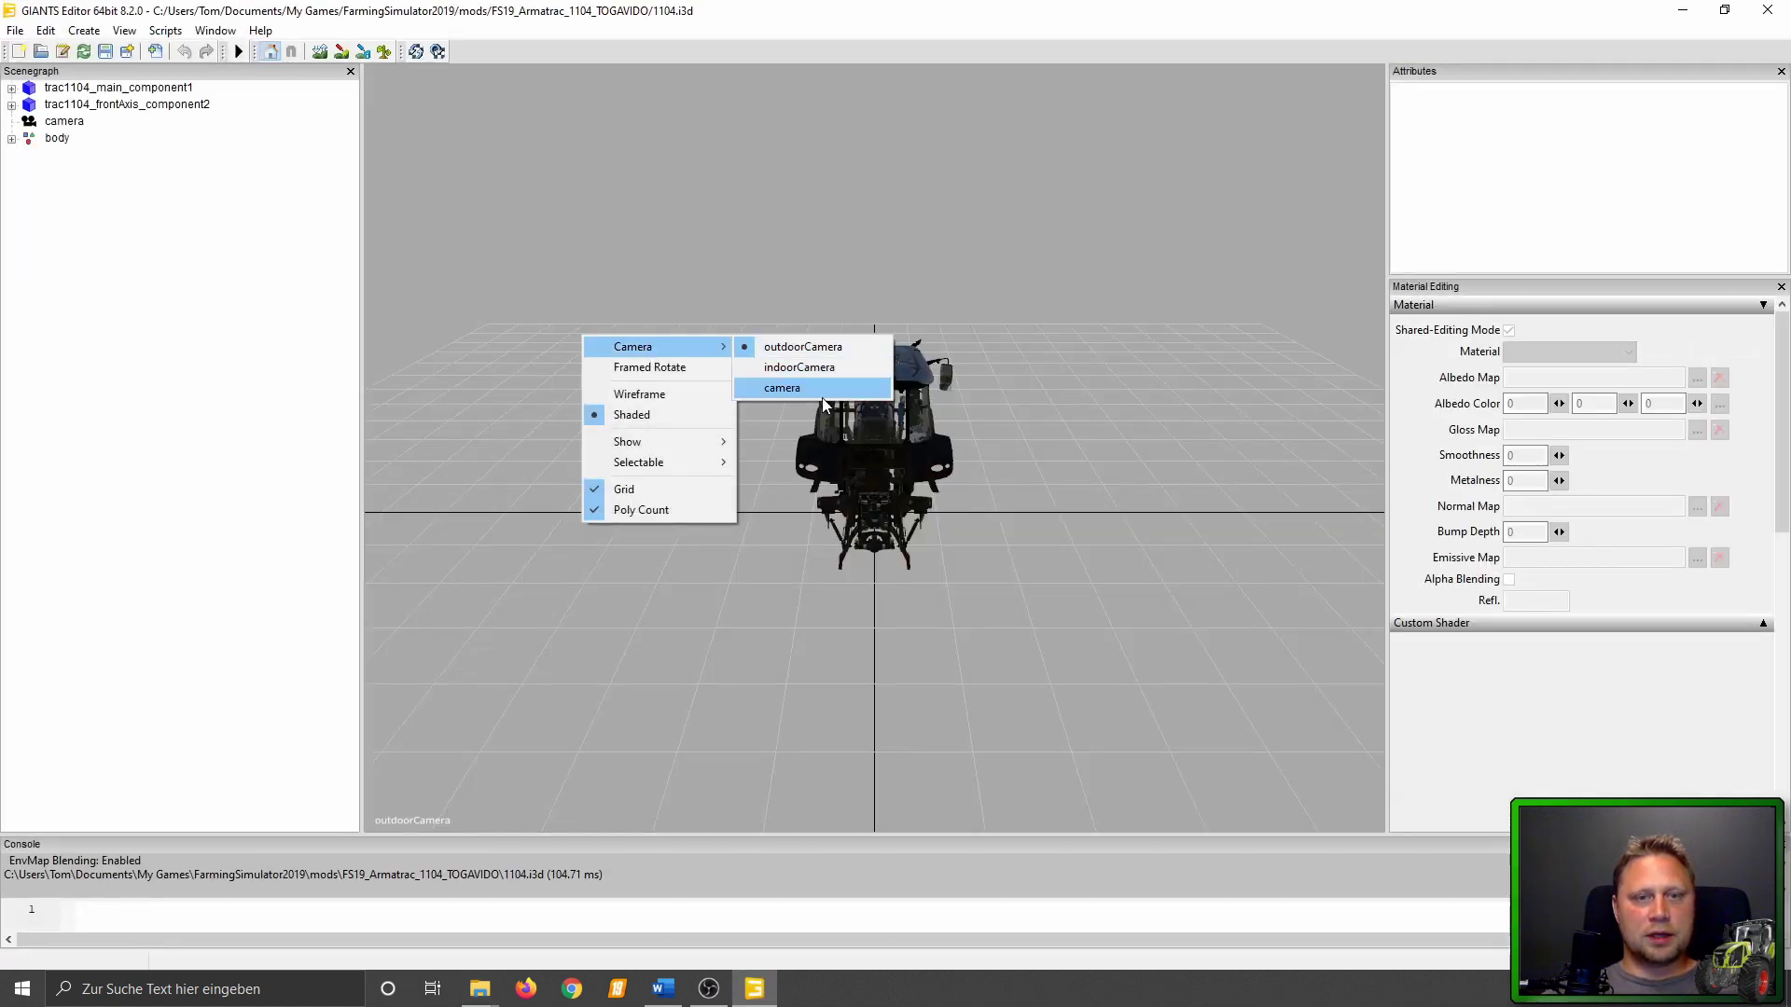
{"action": "left_click", "coordinate": [820, 394]}
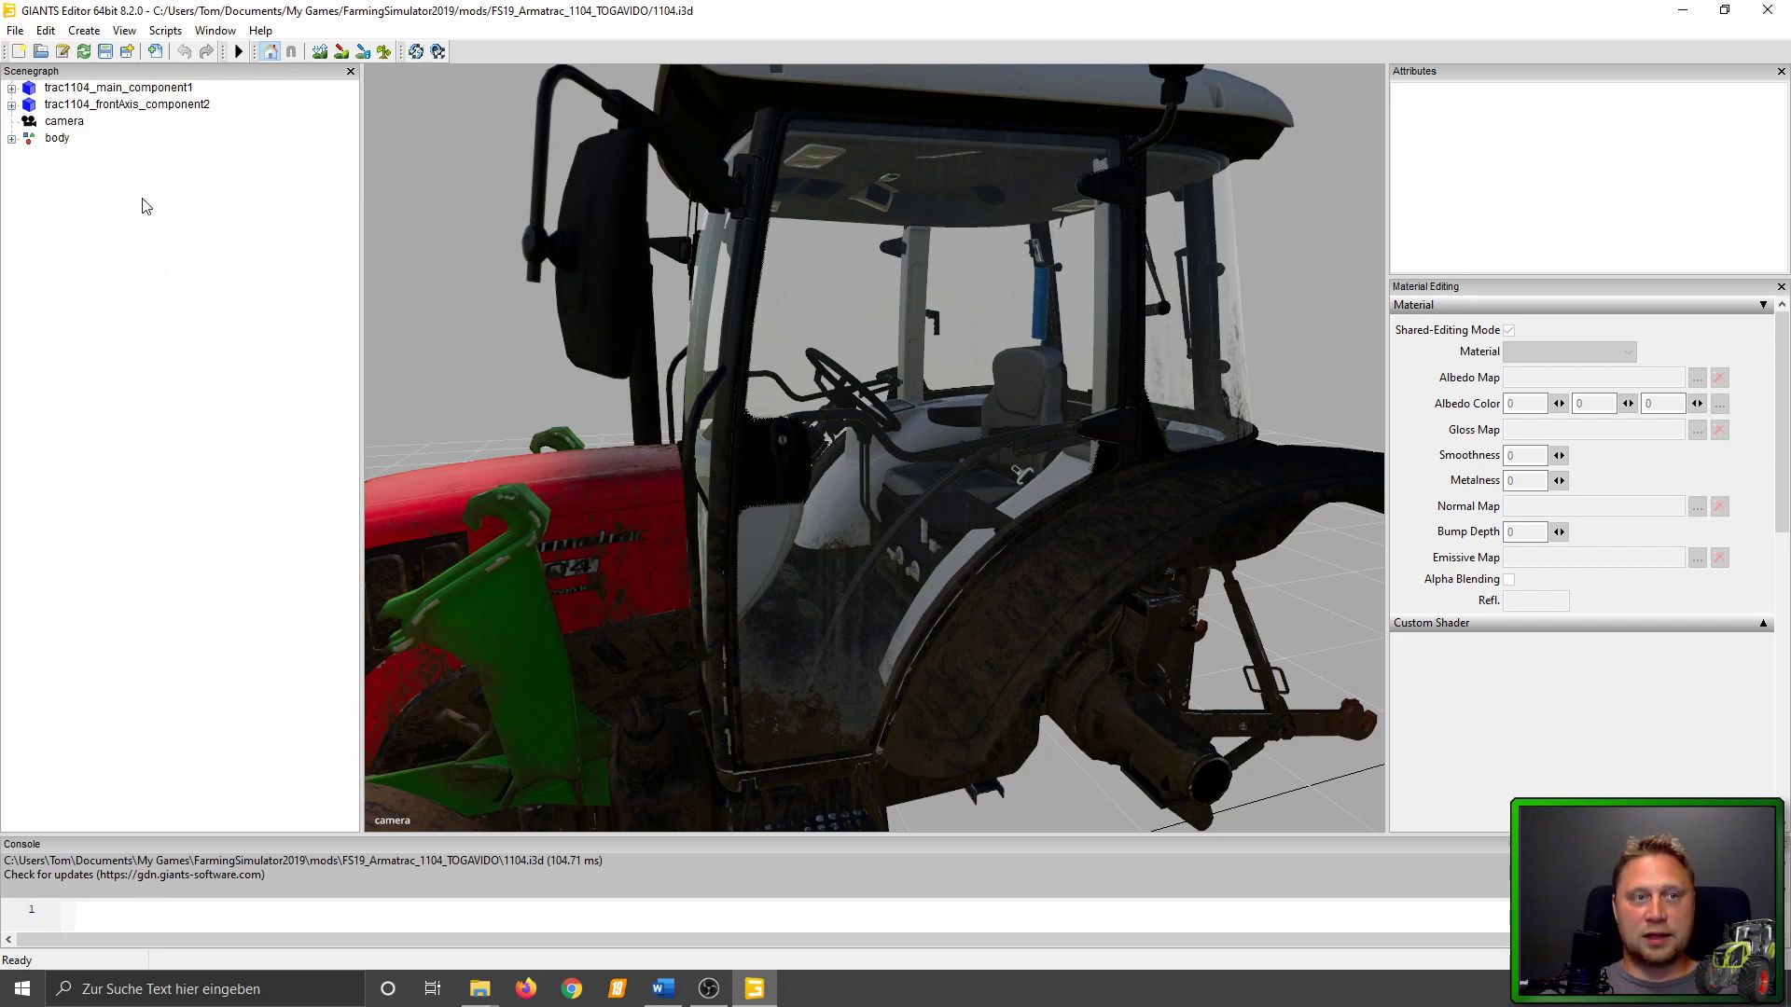
Move the cube out of the x transform so it sits directly under body.
{"action": "left_click", "coordinate": [56, 138]}
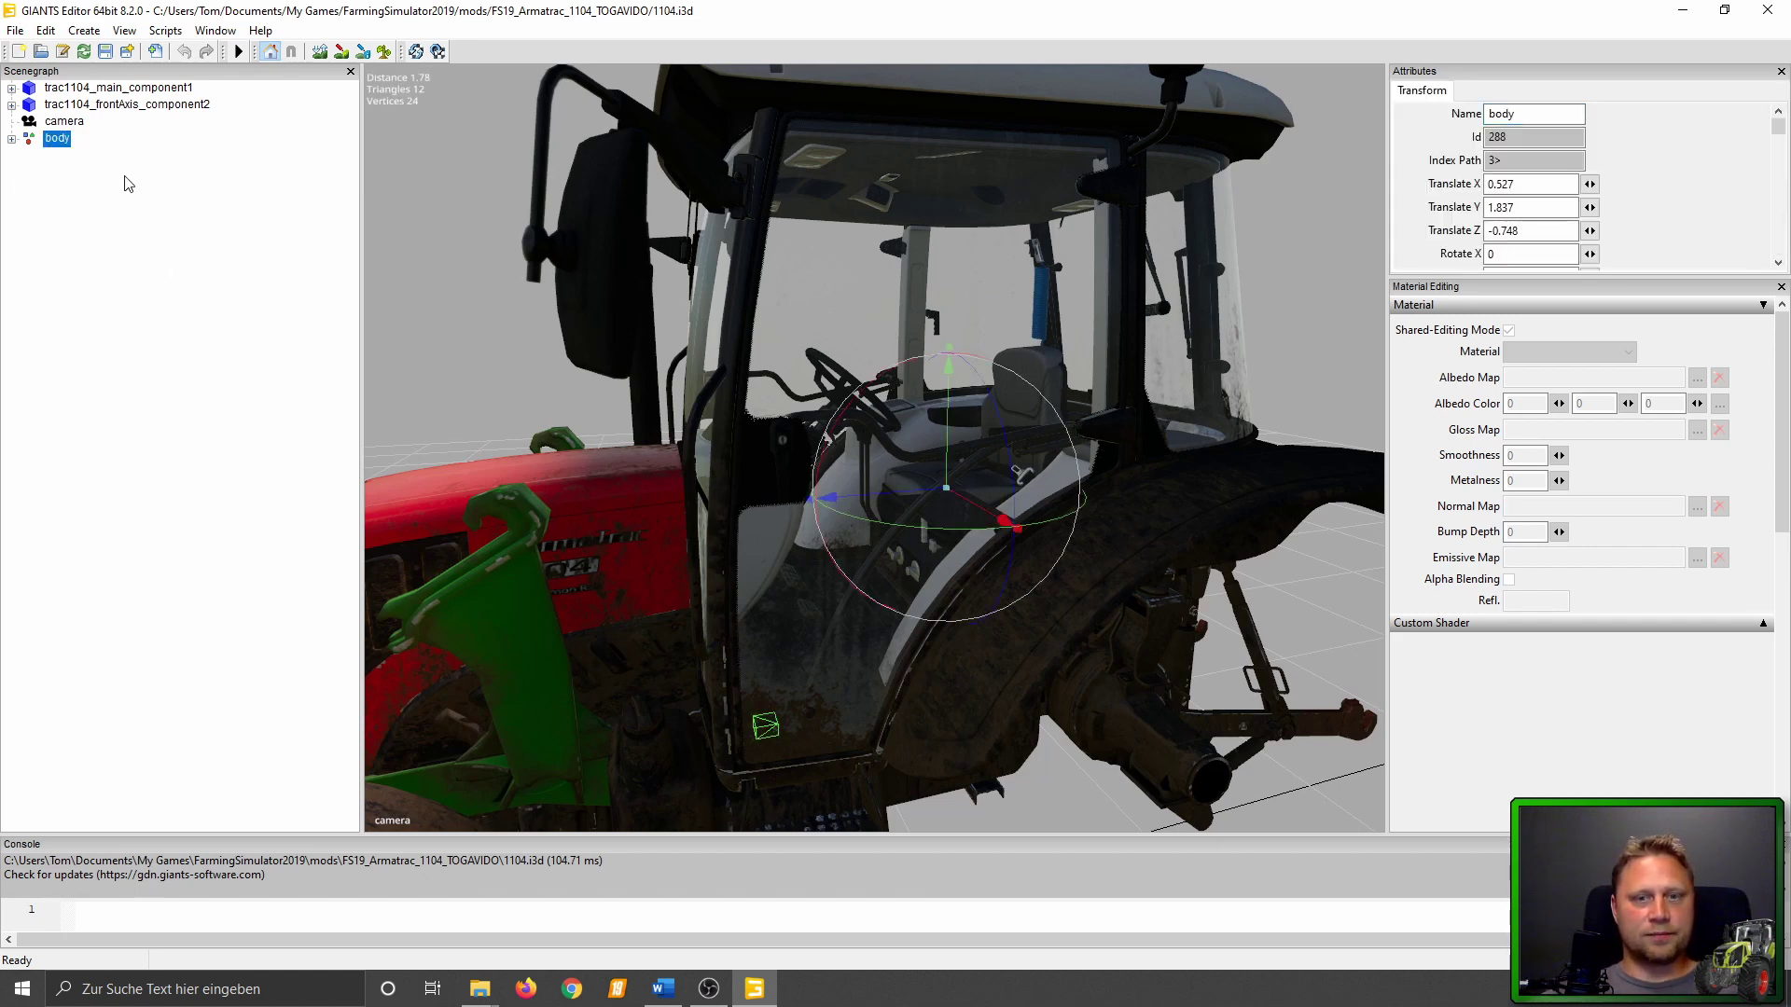
{"action": "mouse_move", "coordinate": [1009, 463]}
{"action": "middle_mouse_down"}
{"action": "mouse_move", "coordinate": [1090, 488]}
{"action": "mouse_move", "coordinate": [1193, 395]}
{"action": "mouse_move", "coordinate": [1058, 349]}
{"action": "mouse_move", "coordinate": [353, 341]}
{"action": "middle_mouse_up"}
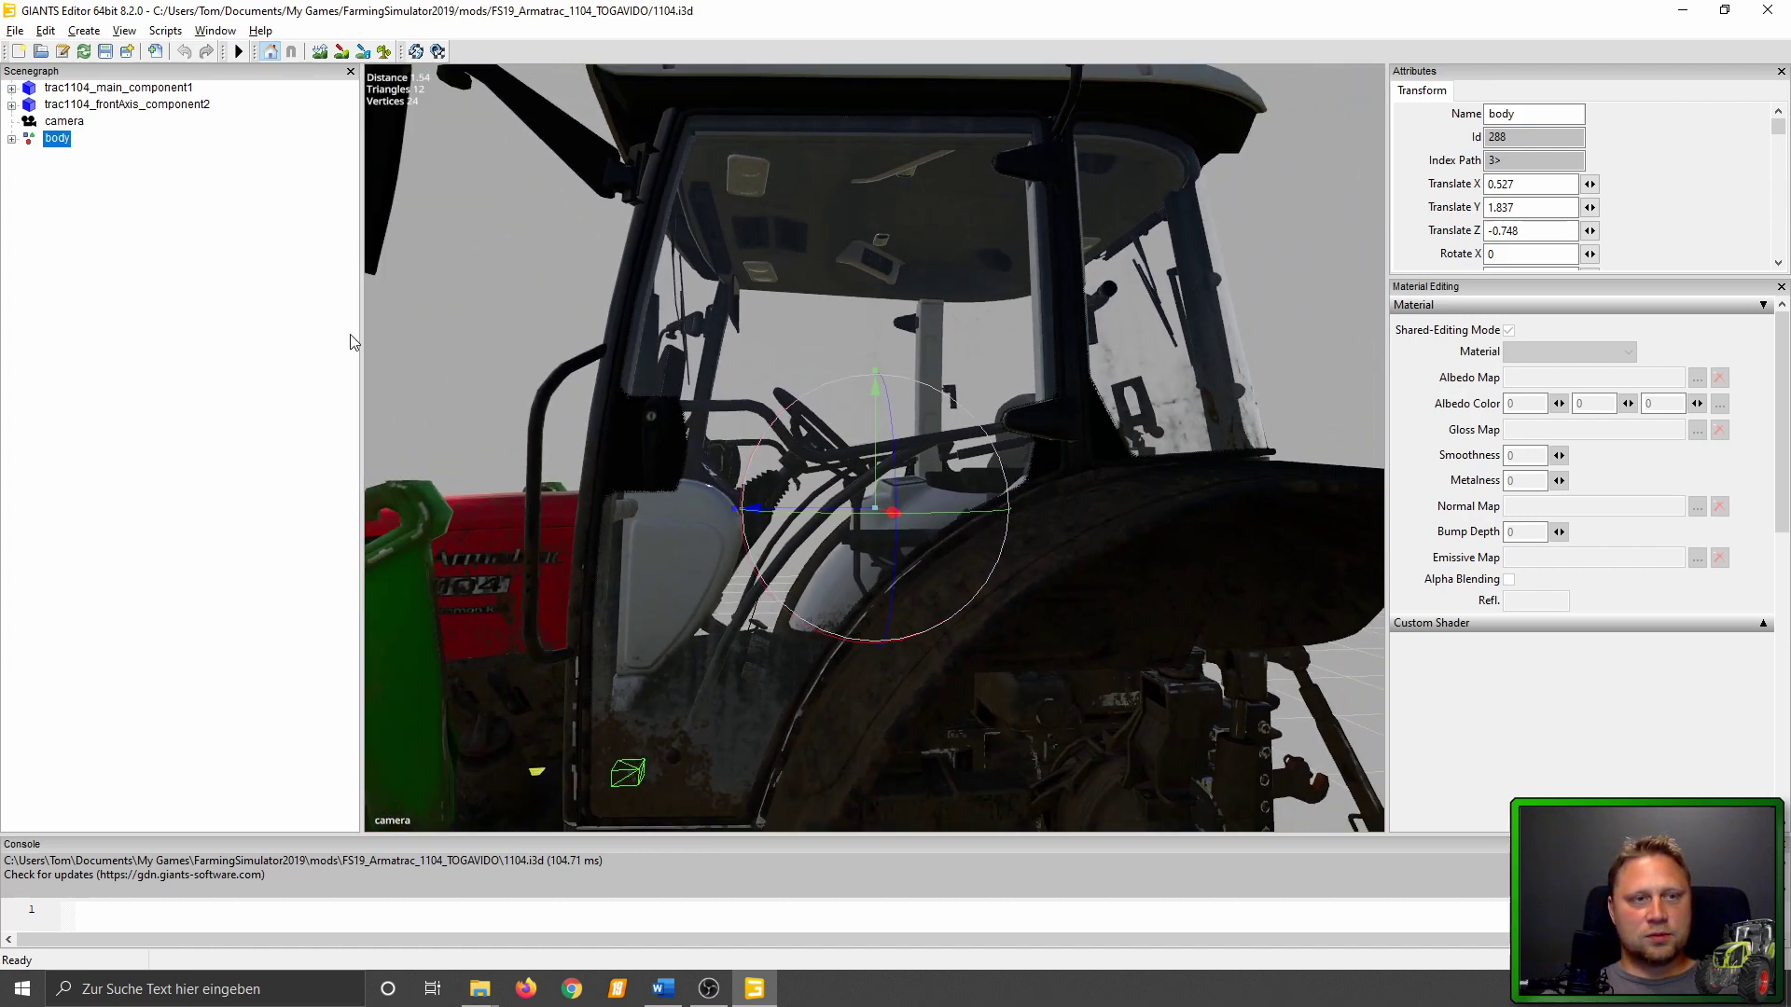
{"action": "left_click", "coordinate": [10, 146]}
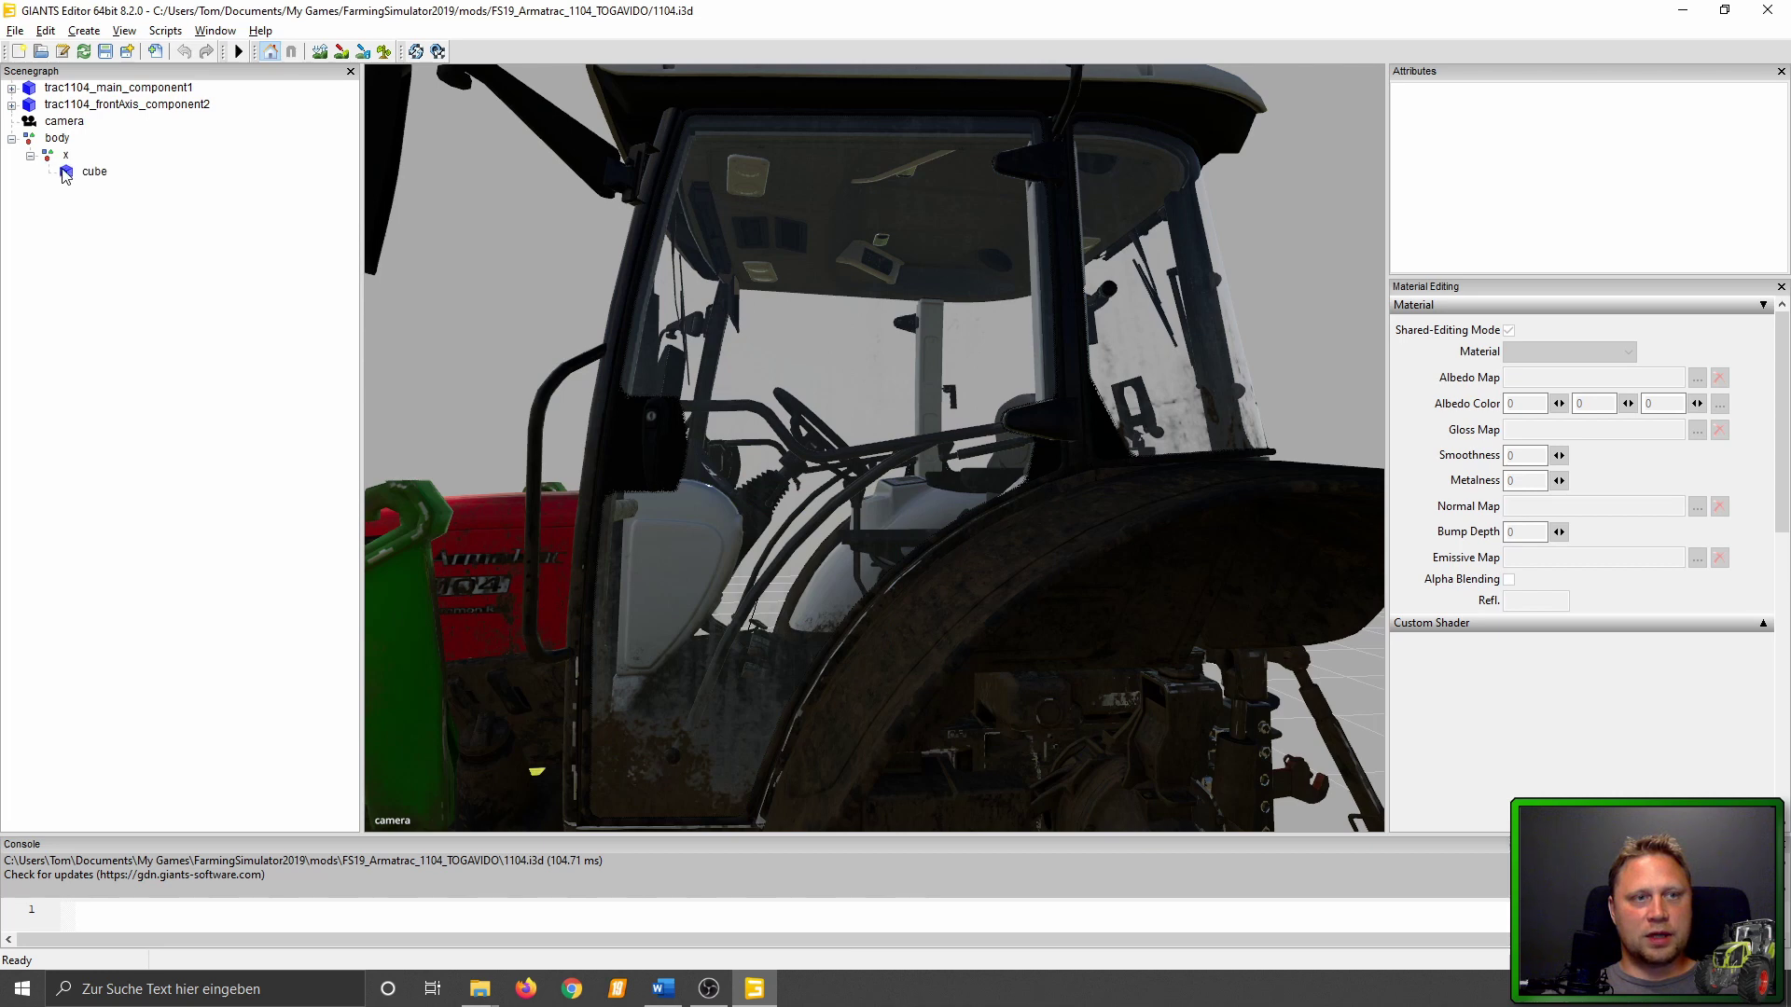
{"action": "left_click_drag", "start_coordinate": [66, 175], "coordinate": [58, 148]}
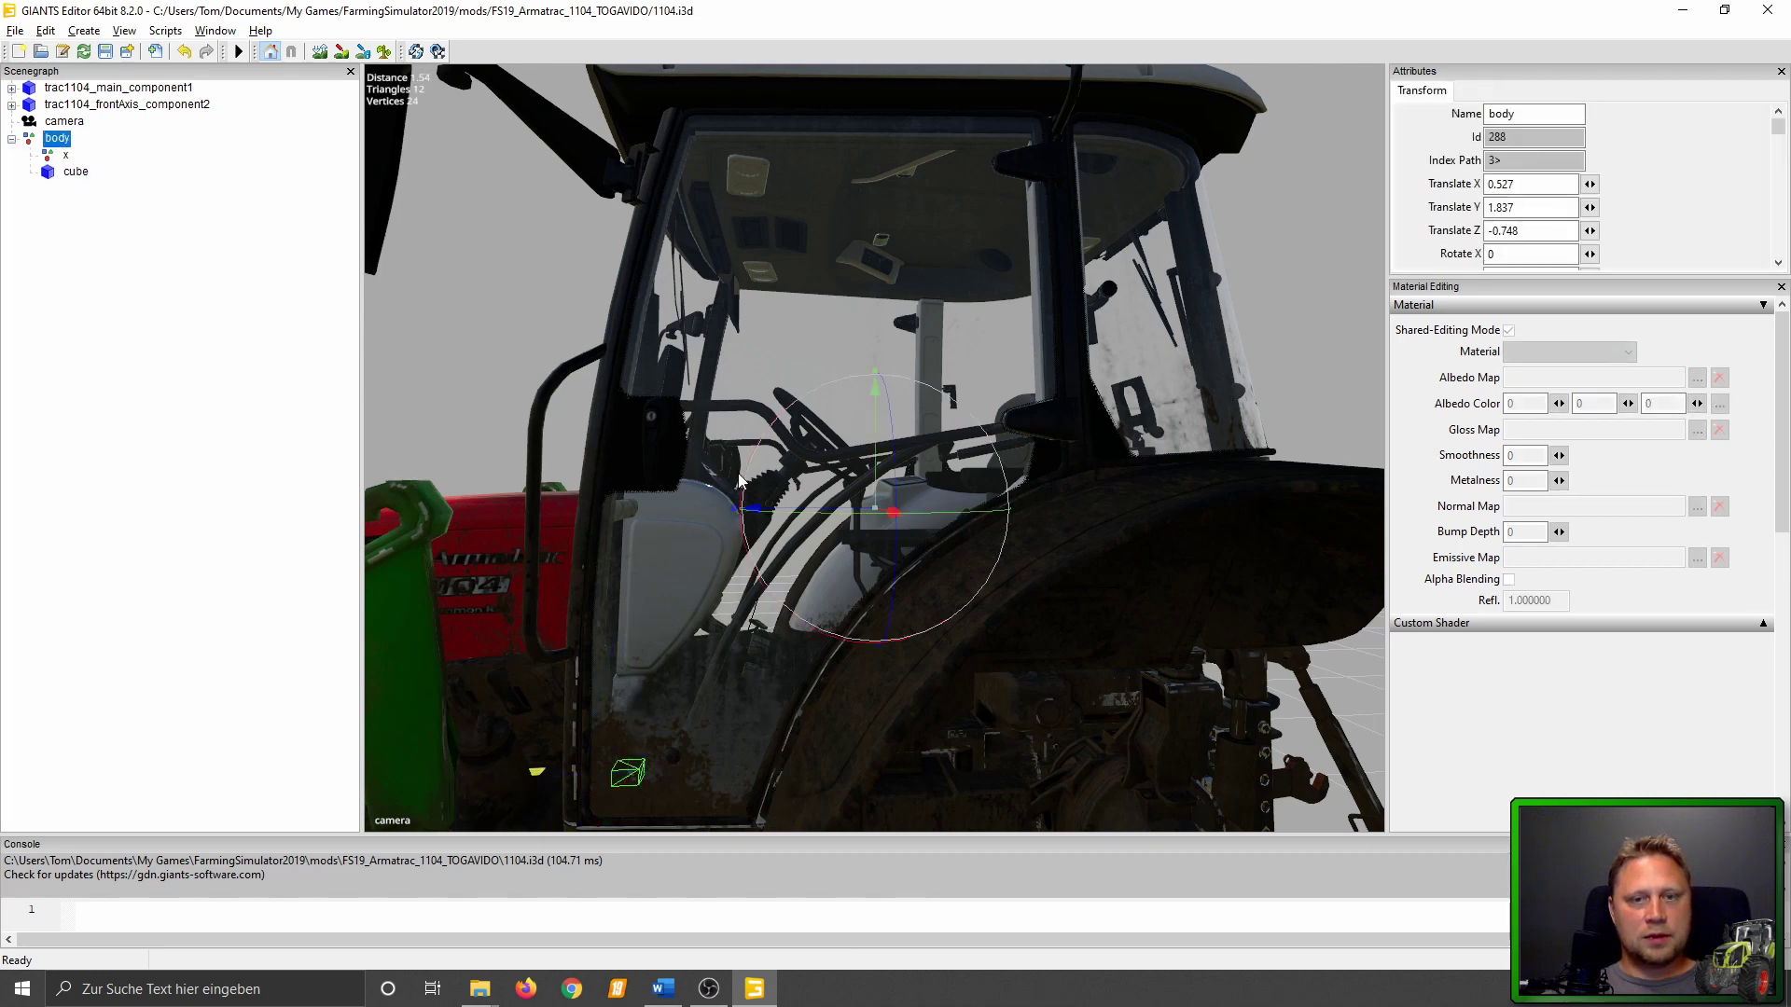
Set the cube's translation to 0, 0, 0, then select body and orbit closer in the cab.
{"action": "left_click", "coordinate": [75, 172]}
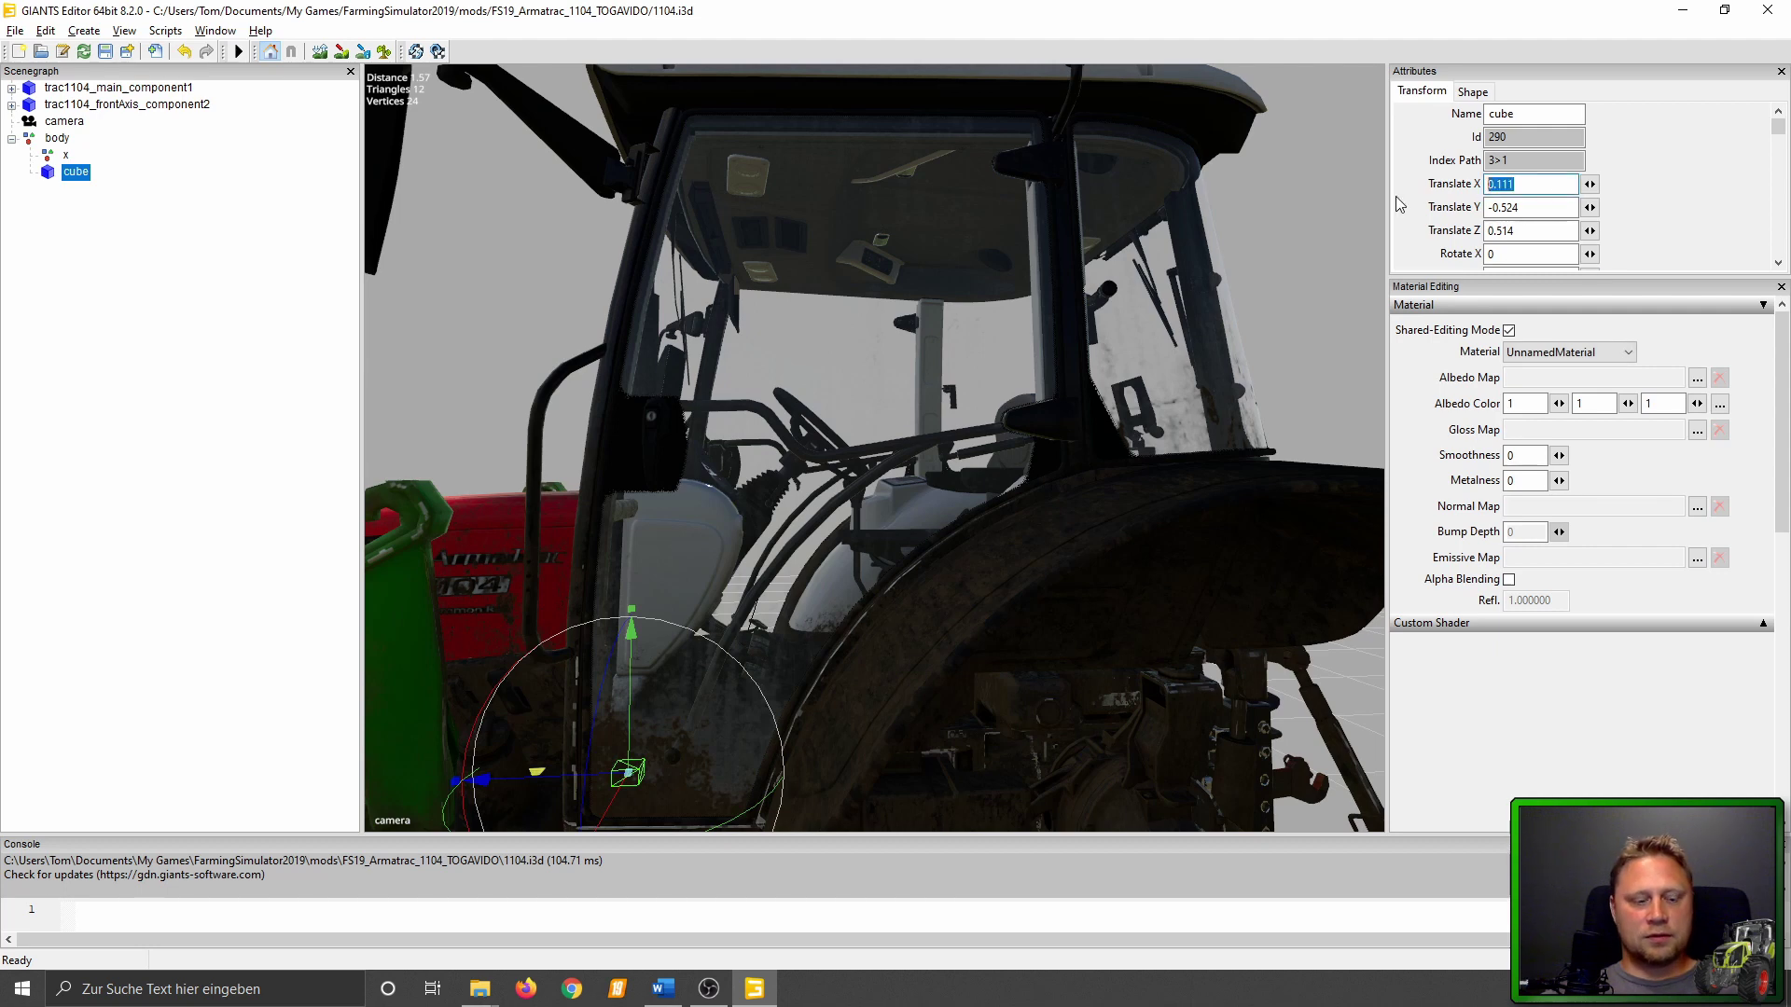
{"action": "type", "text": "0"}
{"action": "key", "text": "Tab"}
{"action": "type", "text": "0"}
{"action": "key", "text": "Tab"}
{"action": "type", "text": "0"}
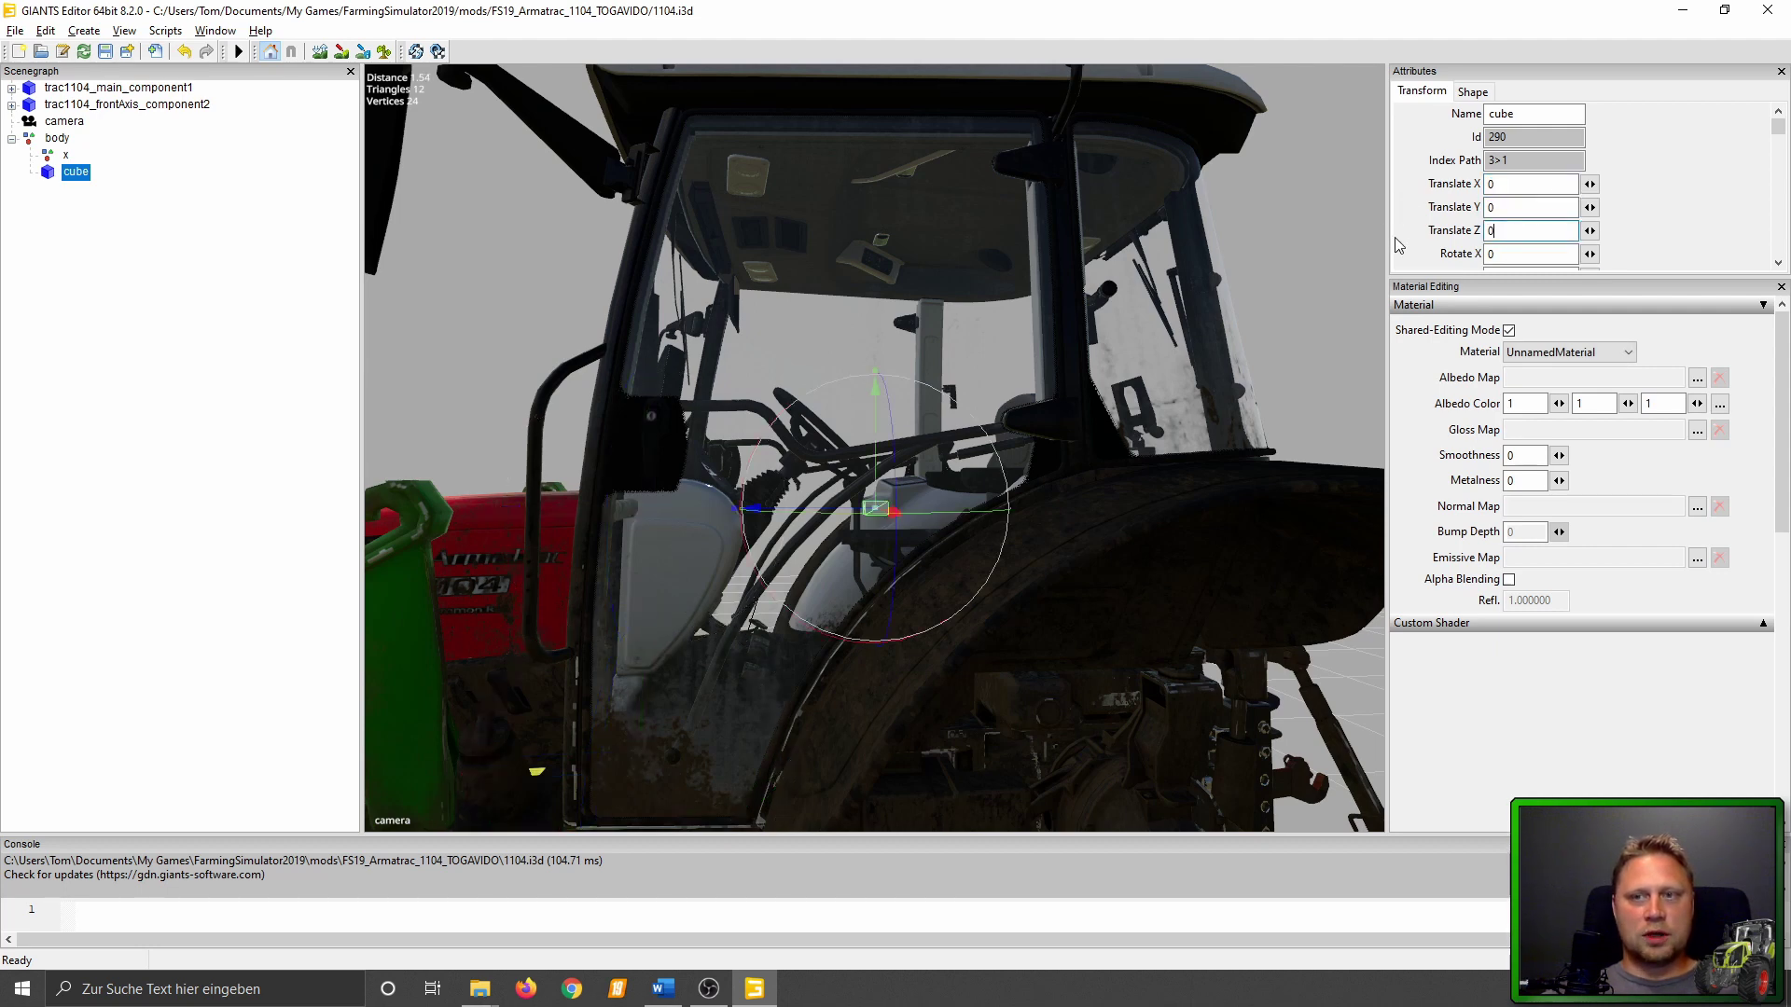
{"action": "left_click", "coordinate": [61, 158]}
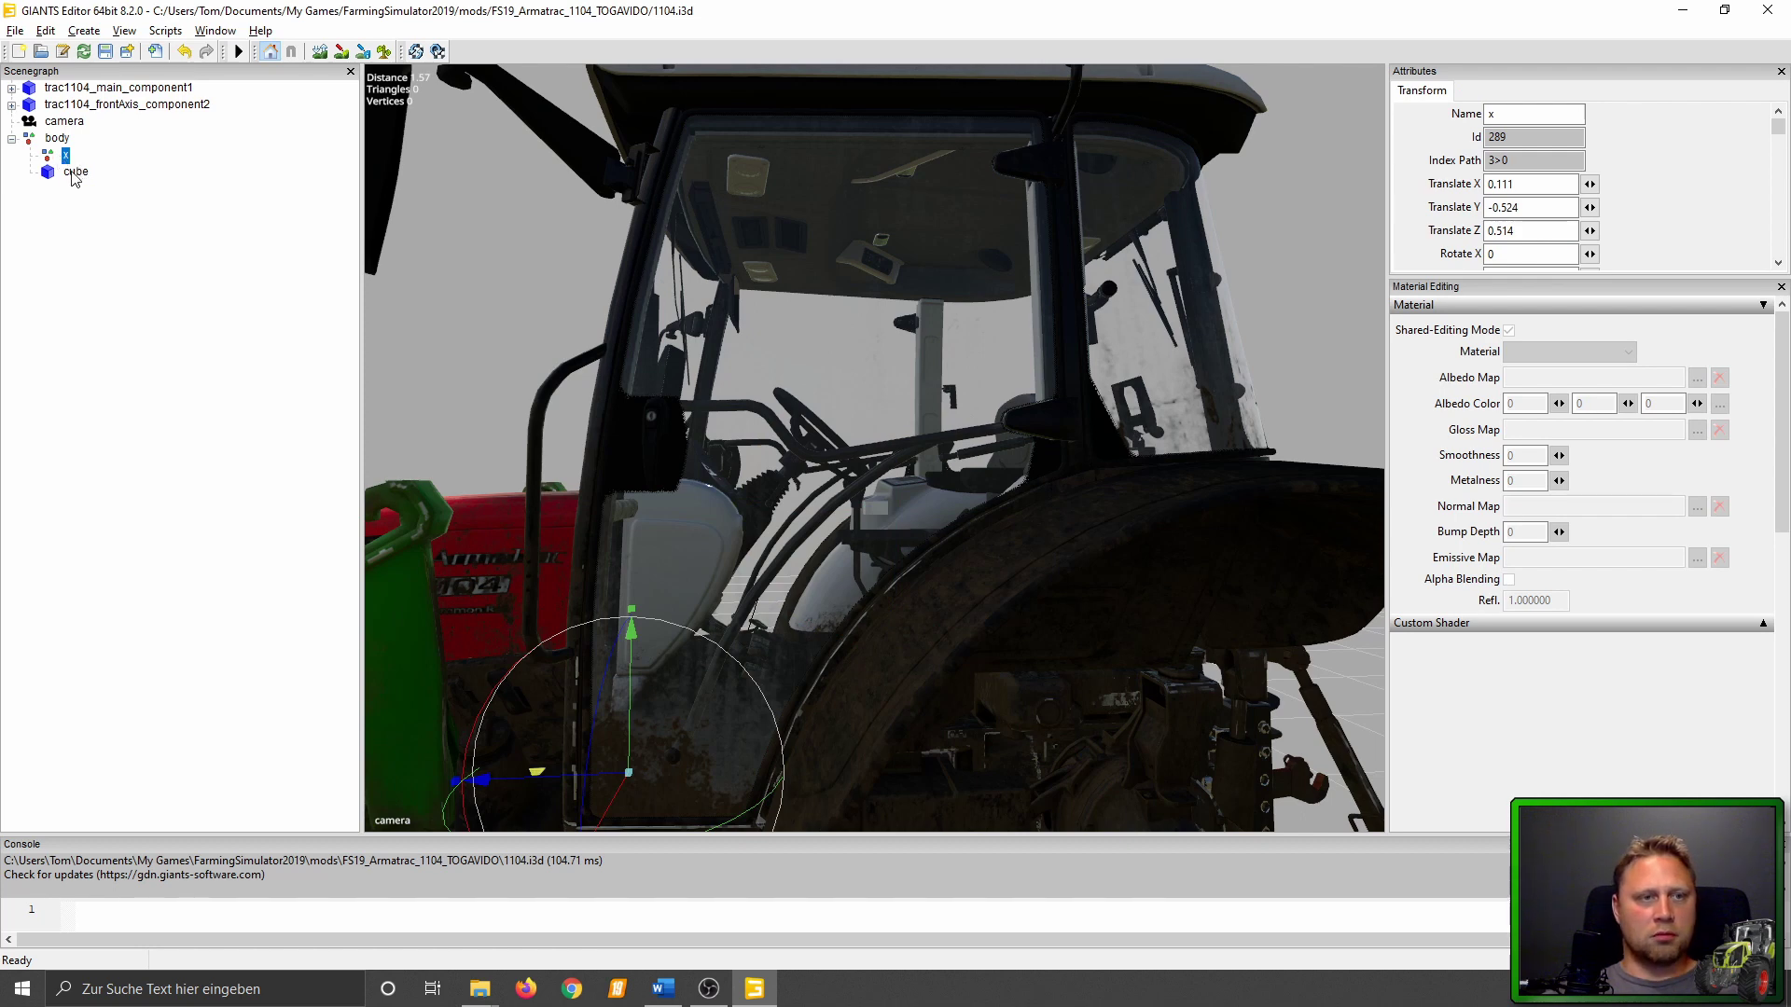
{"action": "left_click", "coordinate": [57, 138]}
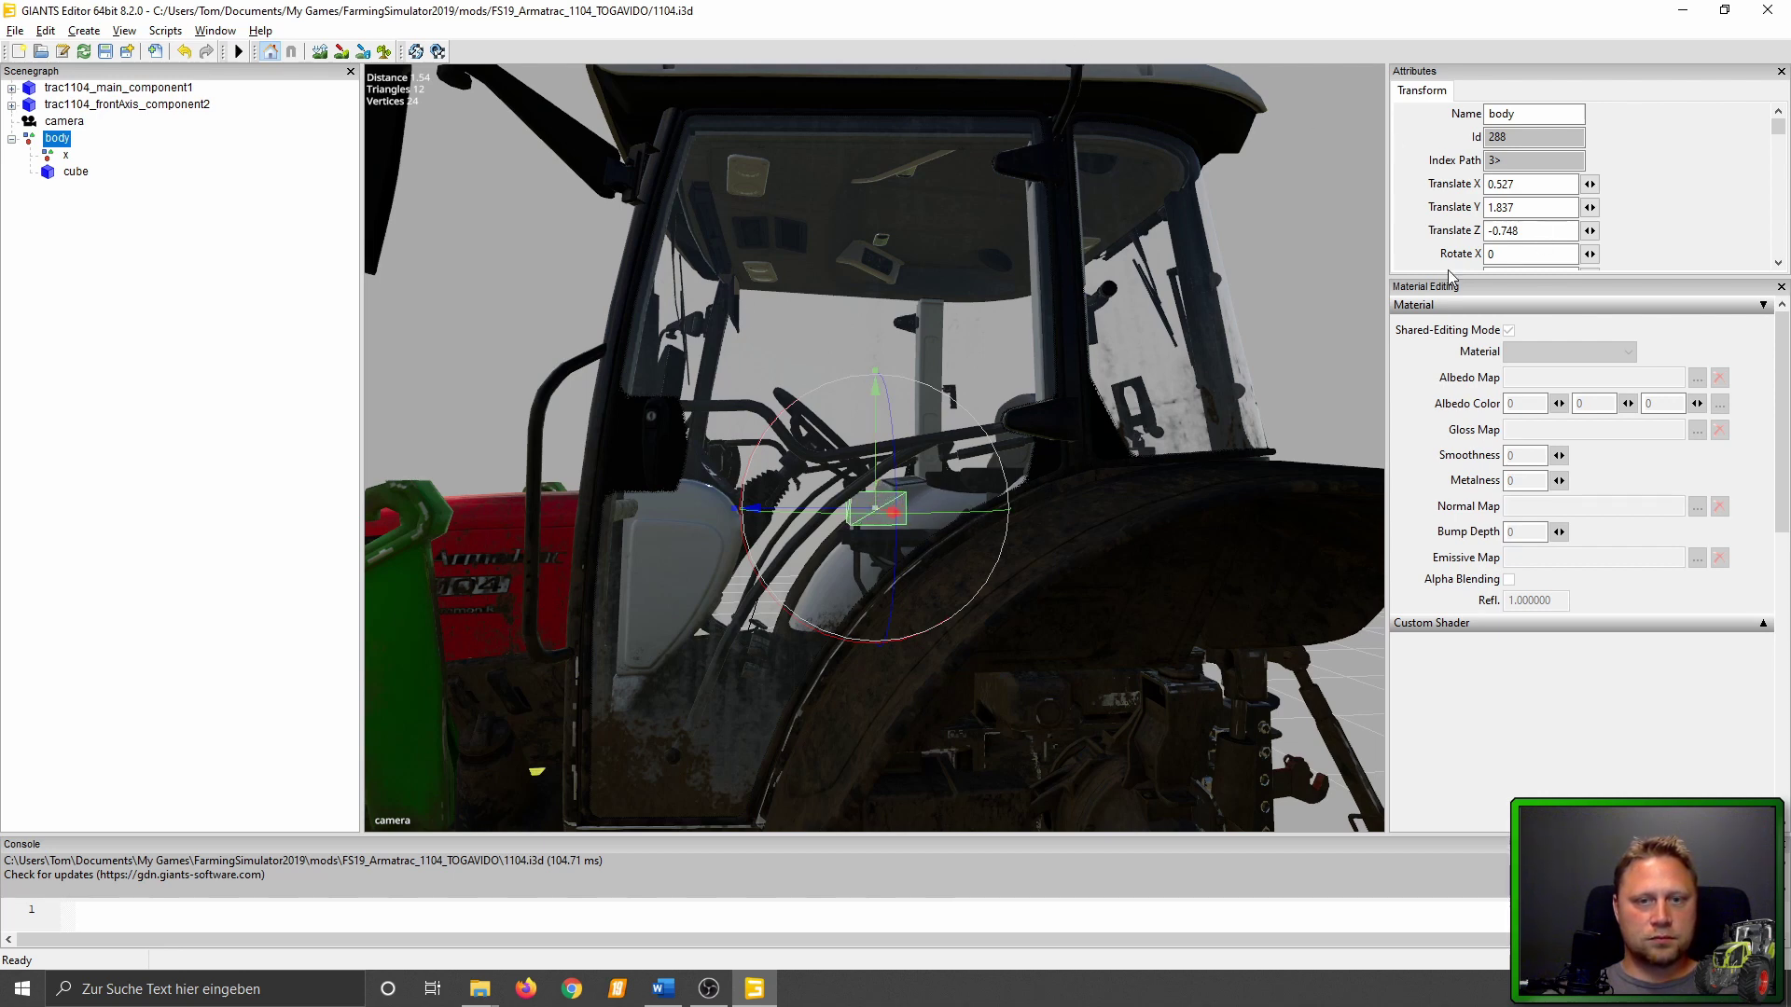
{"action": "mouse_move", "coordinate": [943, 559]}
{"action": "middle_mouse_down"}
{"action": "mouse_move", "coordinate": [1101, 662]}
{"action": "mouse_move", "coordinate": [1008, 569]}
{"action": "middle_mouse_up"}
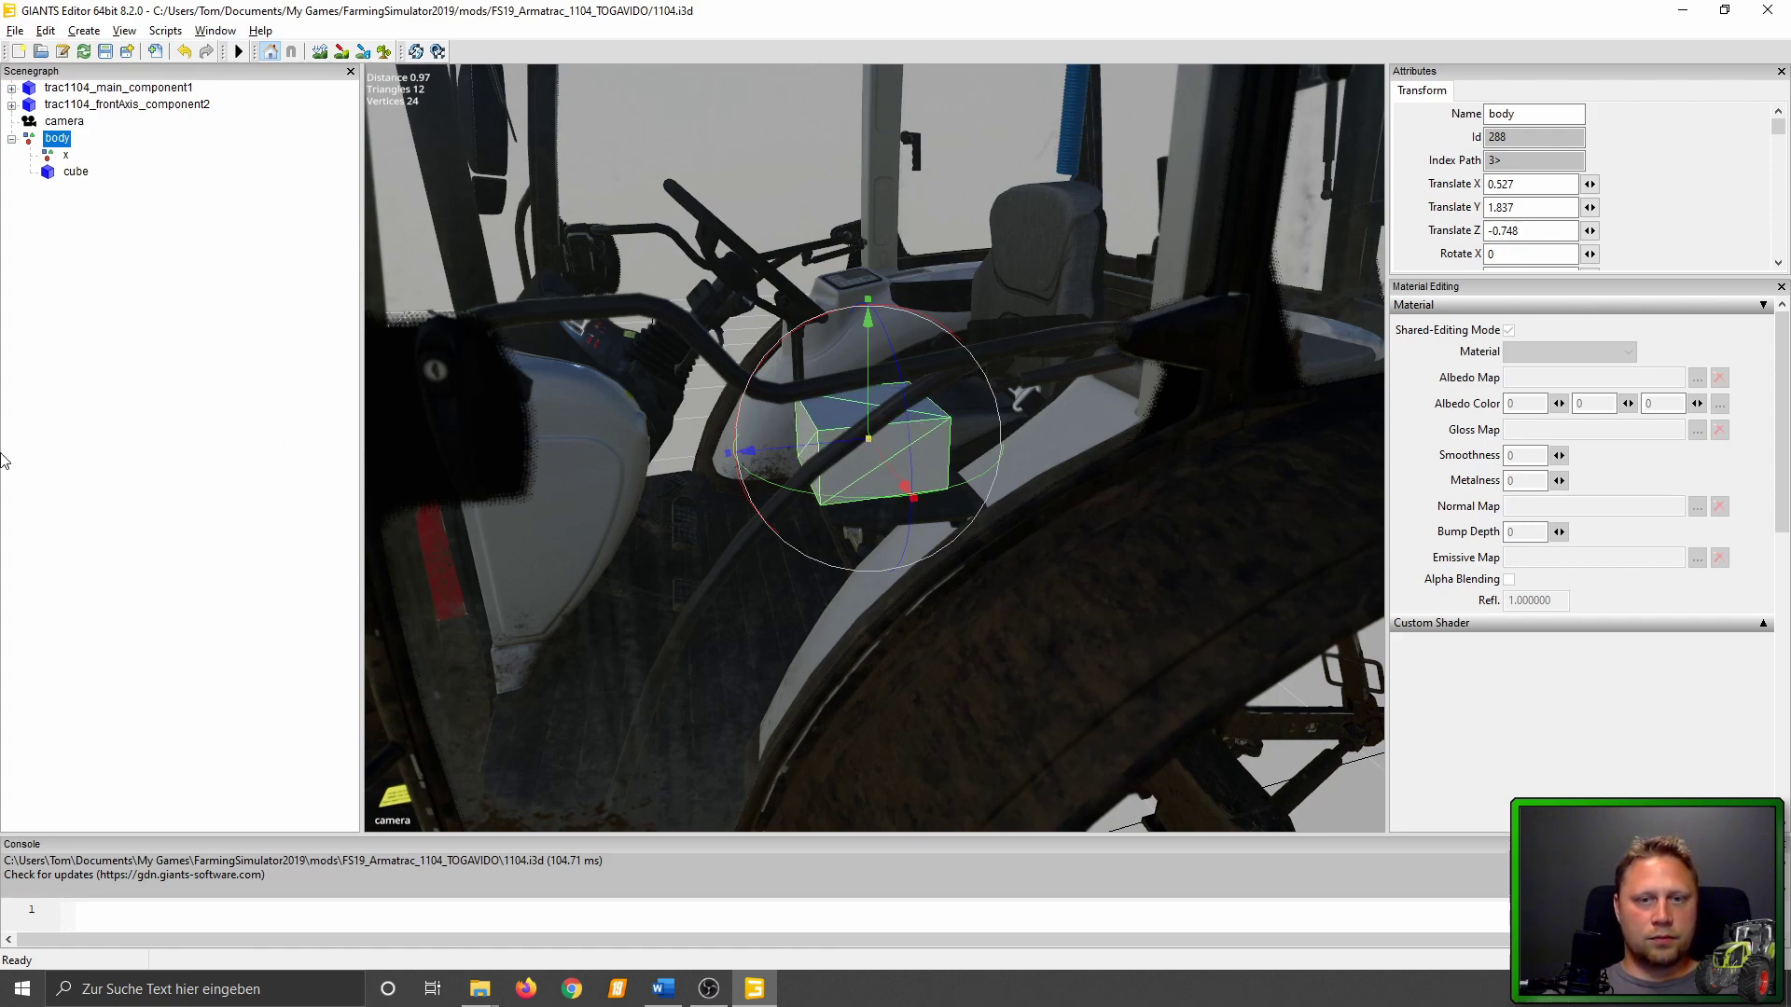
Shift the view down and zoom in on the cab interior.
{"action": "middle_click_drag", "start_coordinate": [1023, 498], "coordinate": [1029, 546]}
{"action": "scroll", "coordinate": [1029, 546], "scroll_direction": "down", "scroll_amount": 3}
{"action": "scroll", "coordinate": [924, 615], "scroll_direction": "up", "scroll_amount": 2}
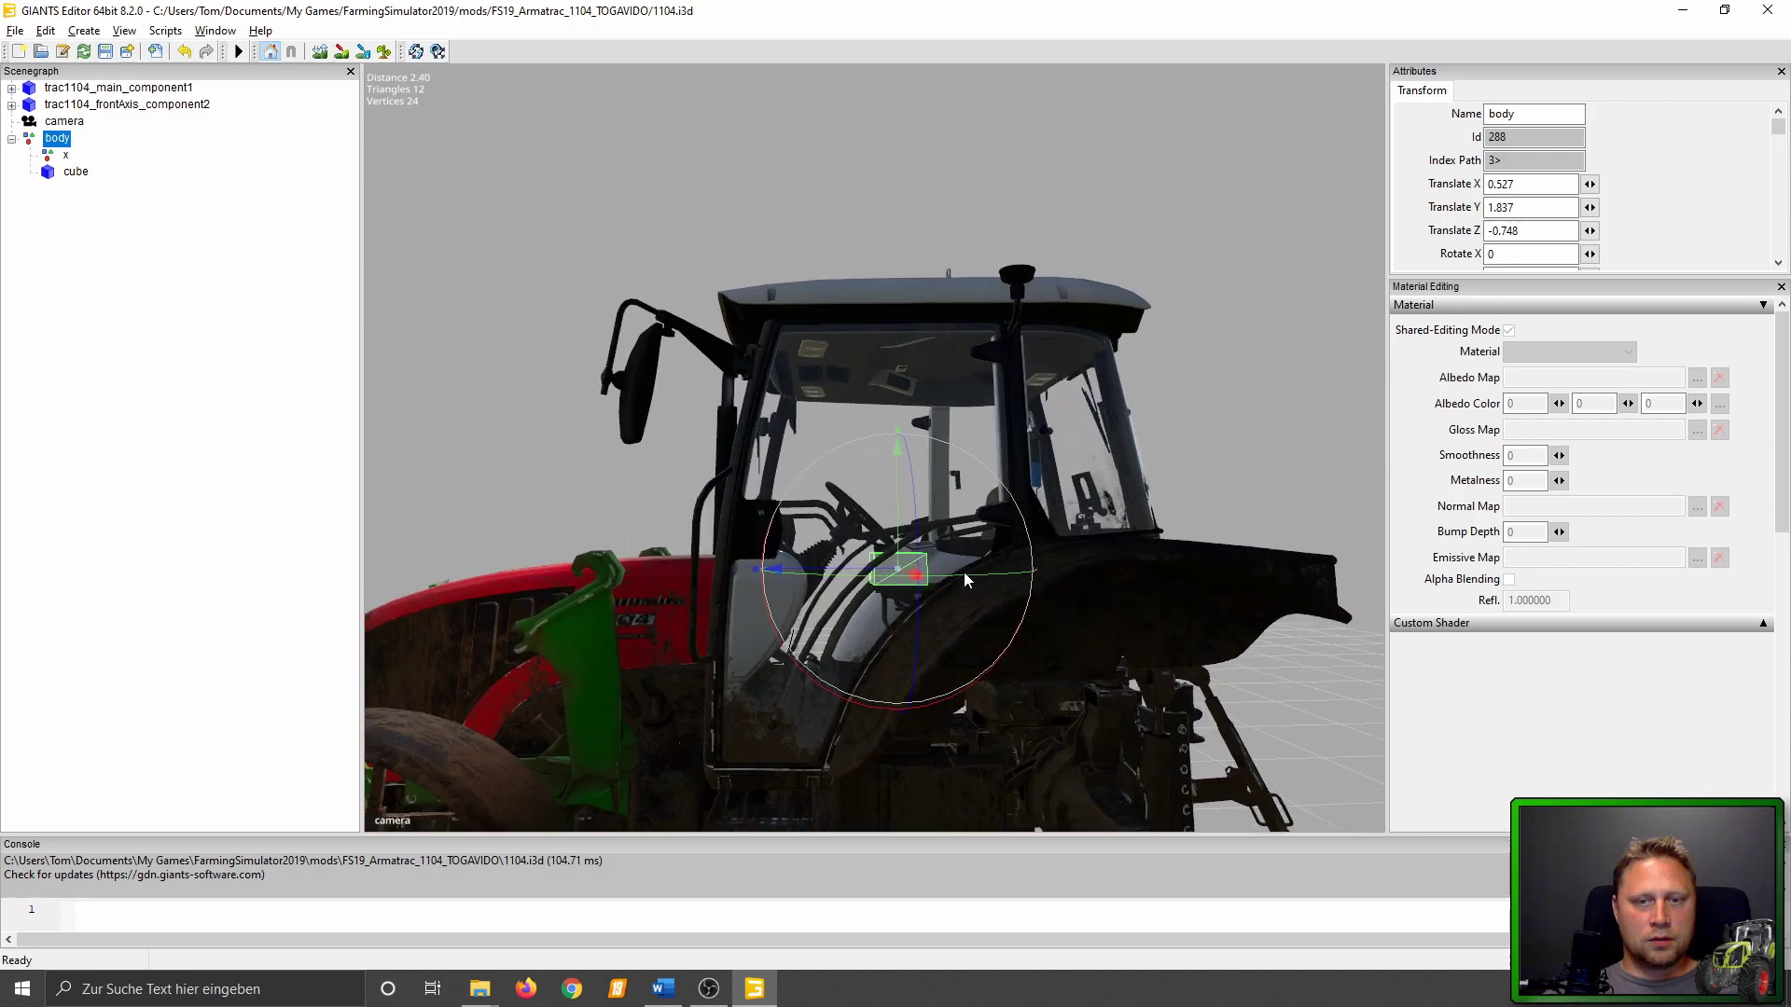
{"action": "scroll", "coordinate": [964, 573], "scroll_direction": "up", "scroll_amount": 2}
{"action": "scroll", "coordinate": [1007, 495], "scroll_direction": "up", "scroll_amount": 2}
{"action": "scroll", "coordinate": [1004, 582], "scroll_direction": "up", "scroll_amount": 2}
{"action": "scroll", "coordinate": [994, 336], "scroll_direction": "up", "scroll_amount": 2}
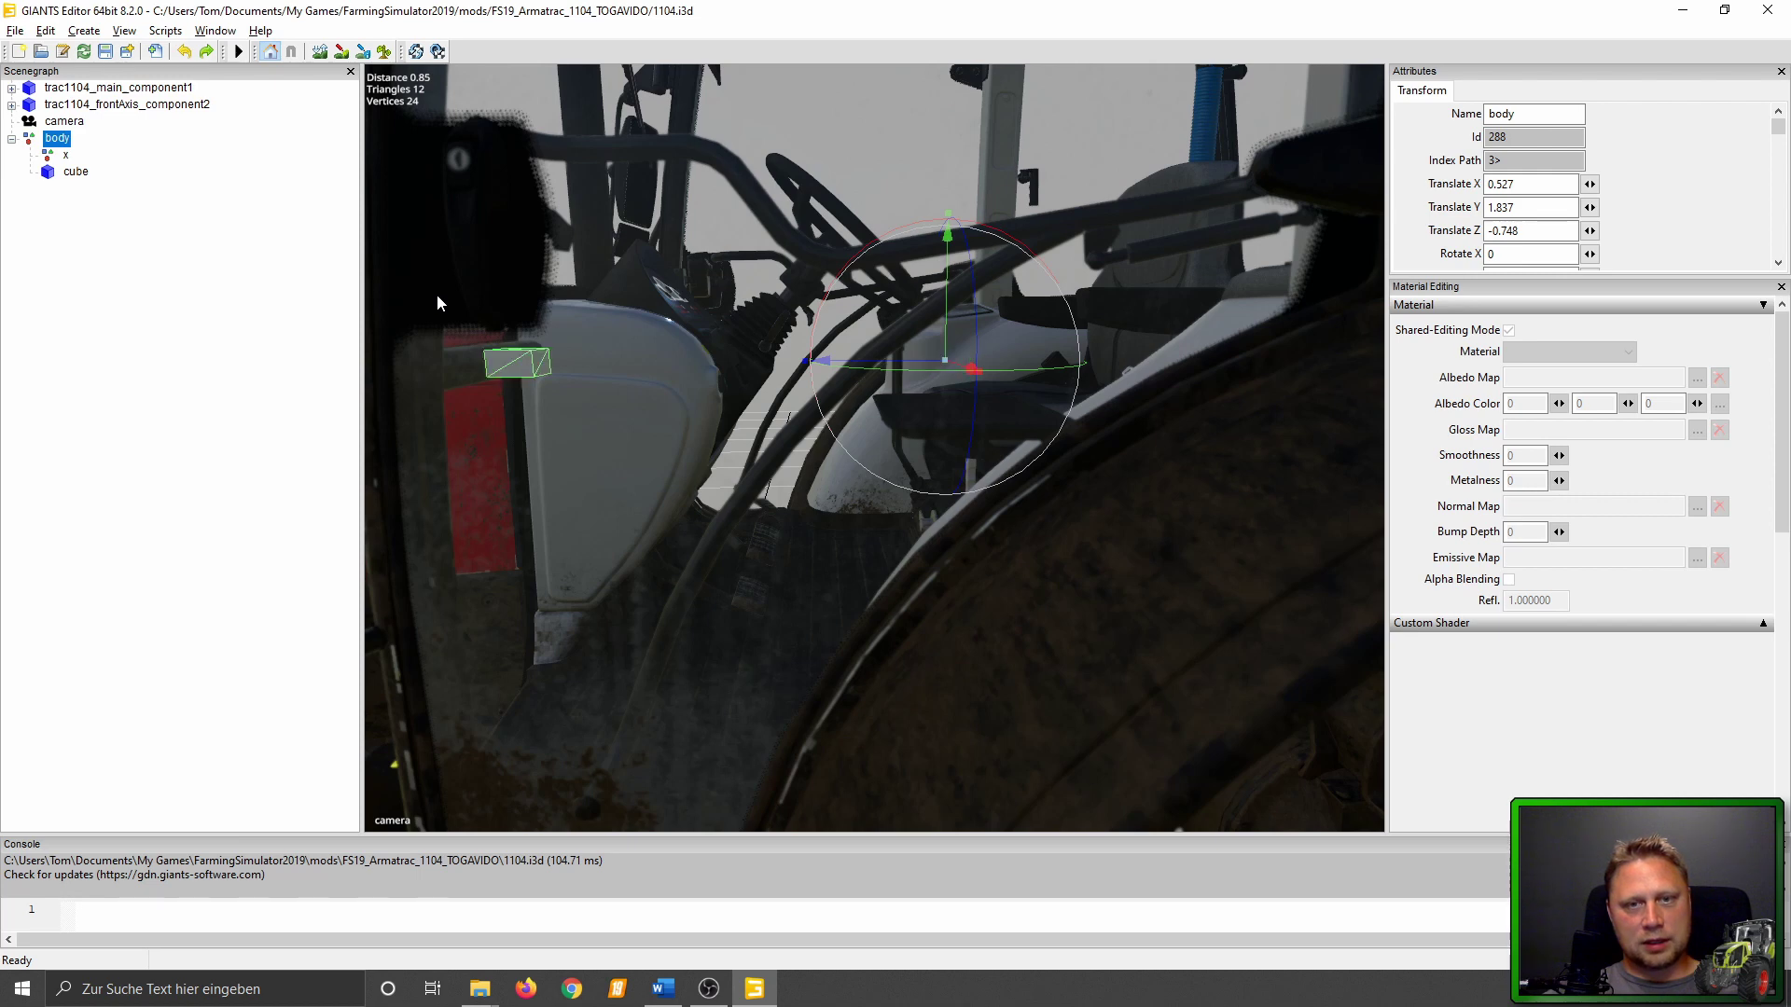
Set the cube's Translate Z to 0 and scale it up into a large box.
{"action": "left_click", "coordinate": [73, 173]}
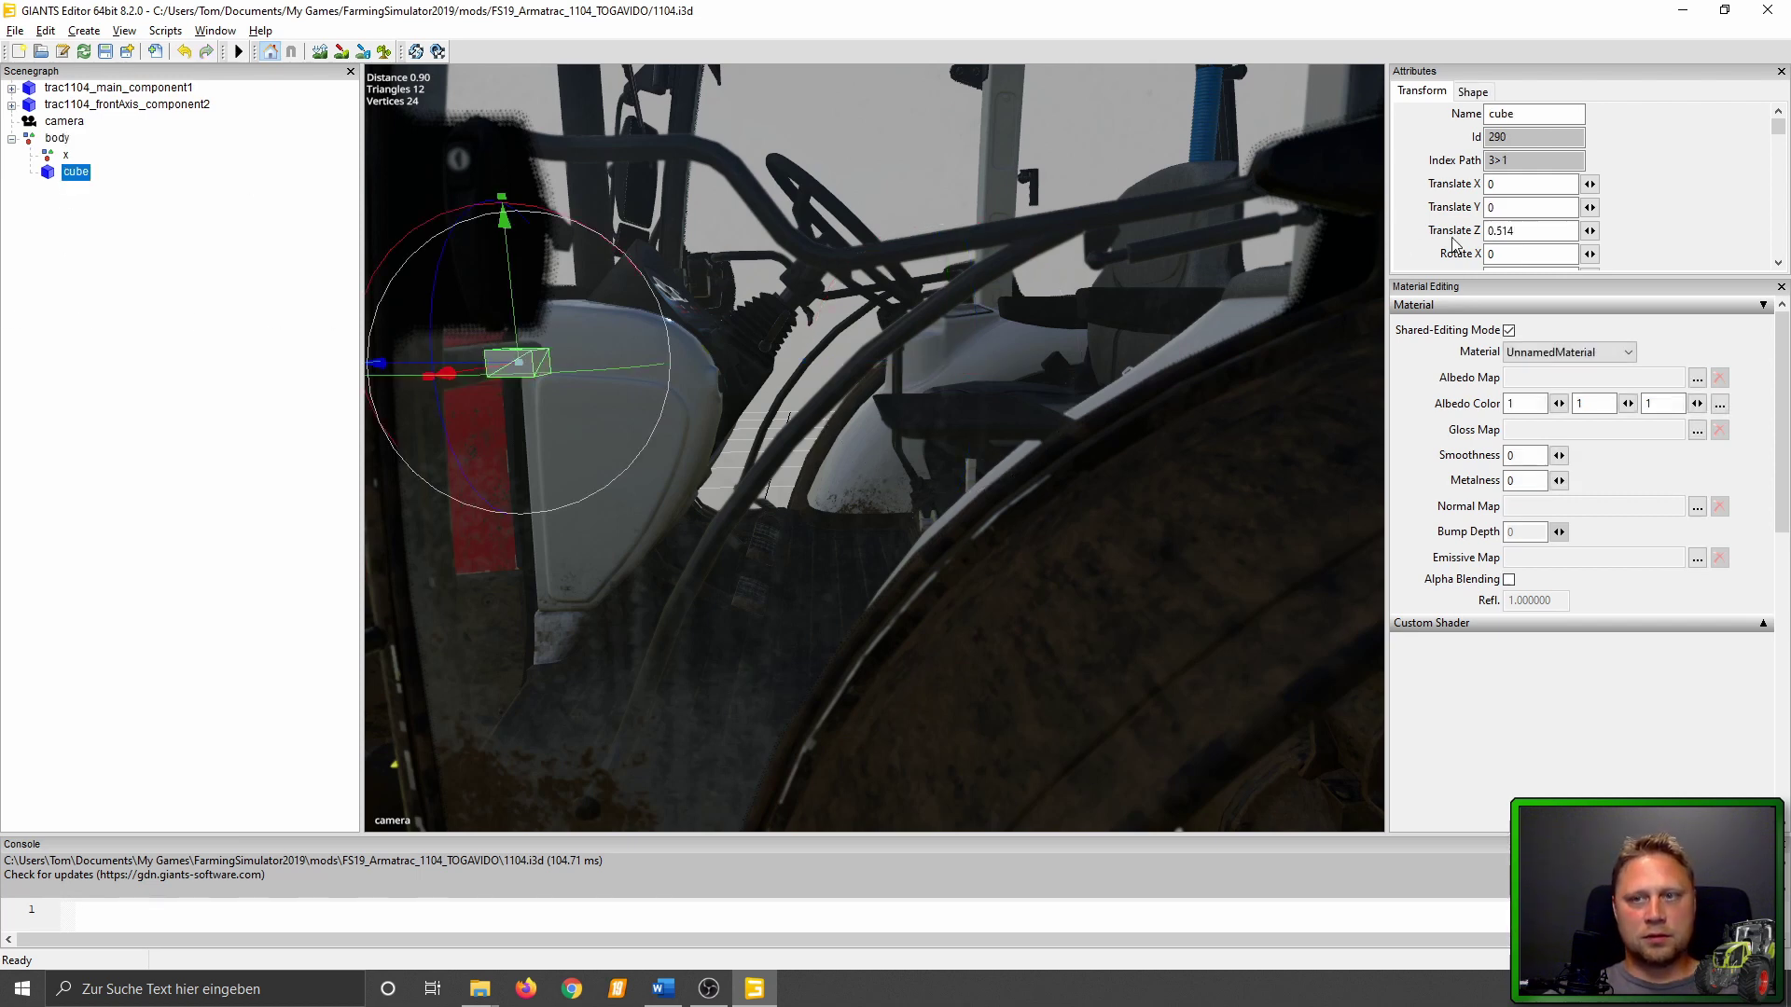
{"action": "double_click", "coordinate": [1511, 230]}
{"action": "type", "text": "0"}
{"action": "key", "text": "Return"}
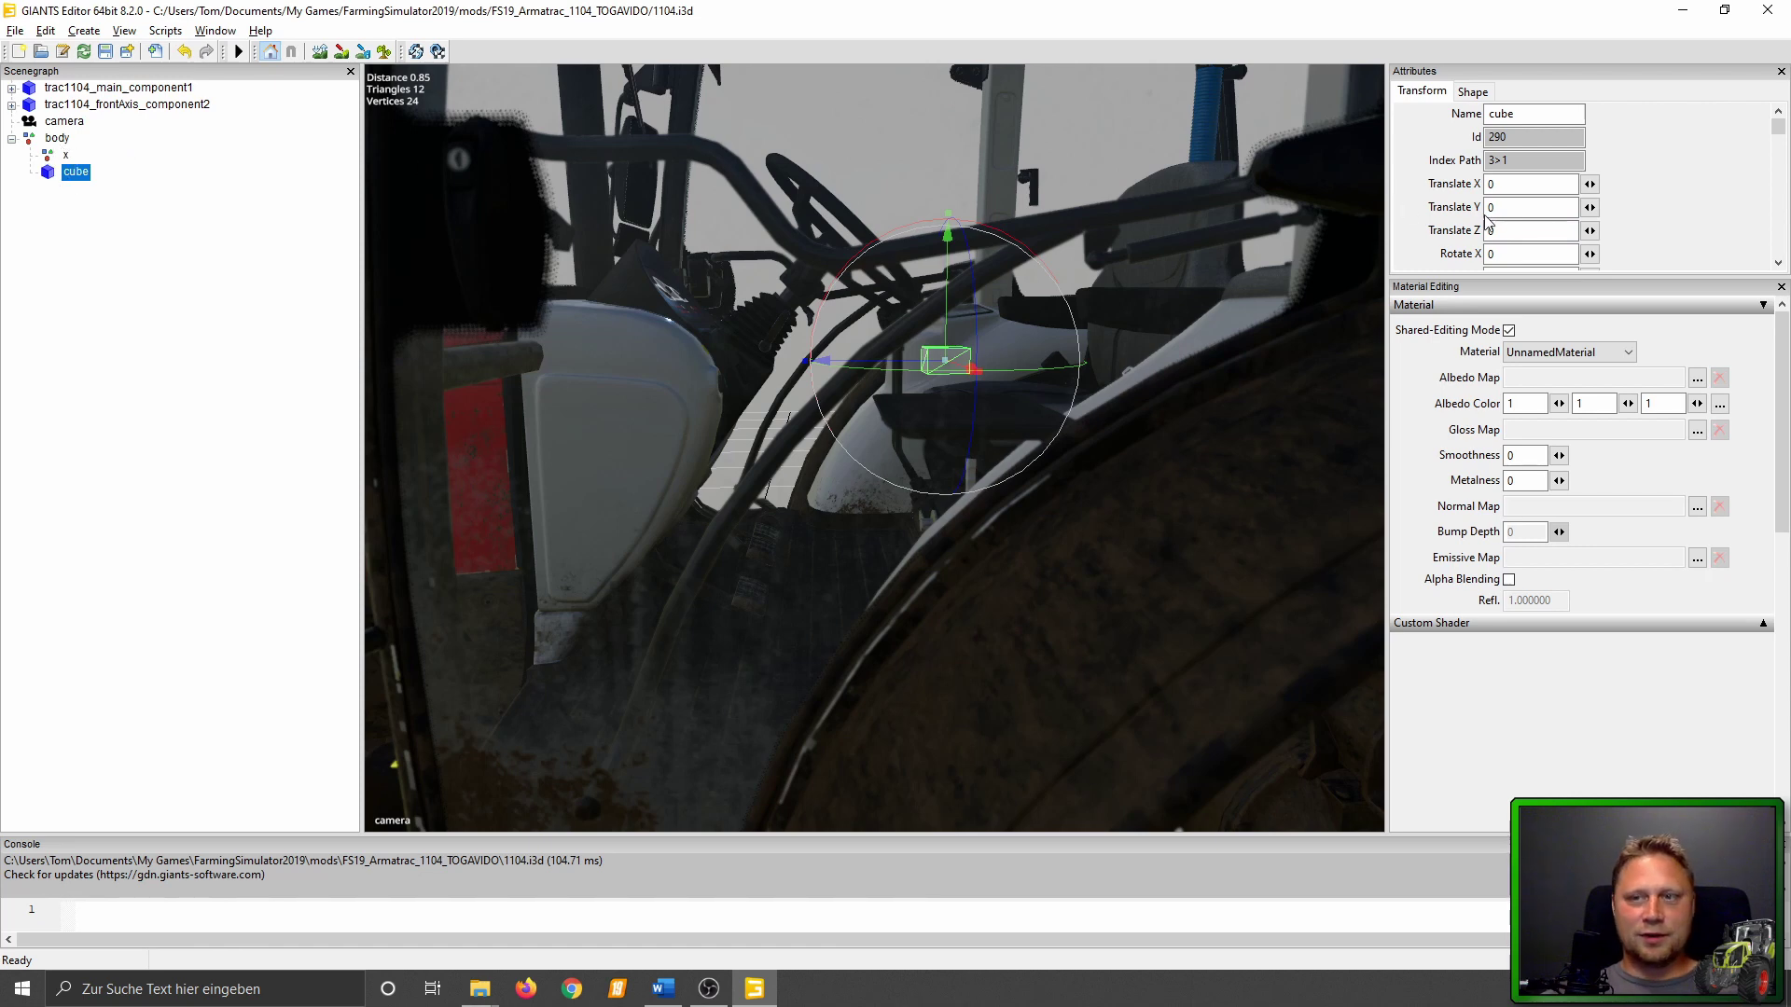
{"action": "left_click_drag", "start_coordinate": [947, 367], "coordinate": [957, 164]}
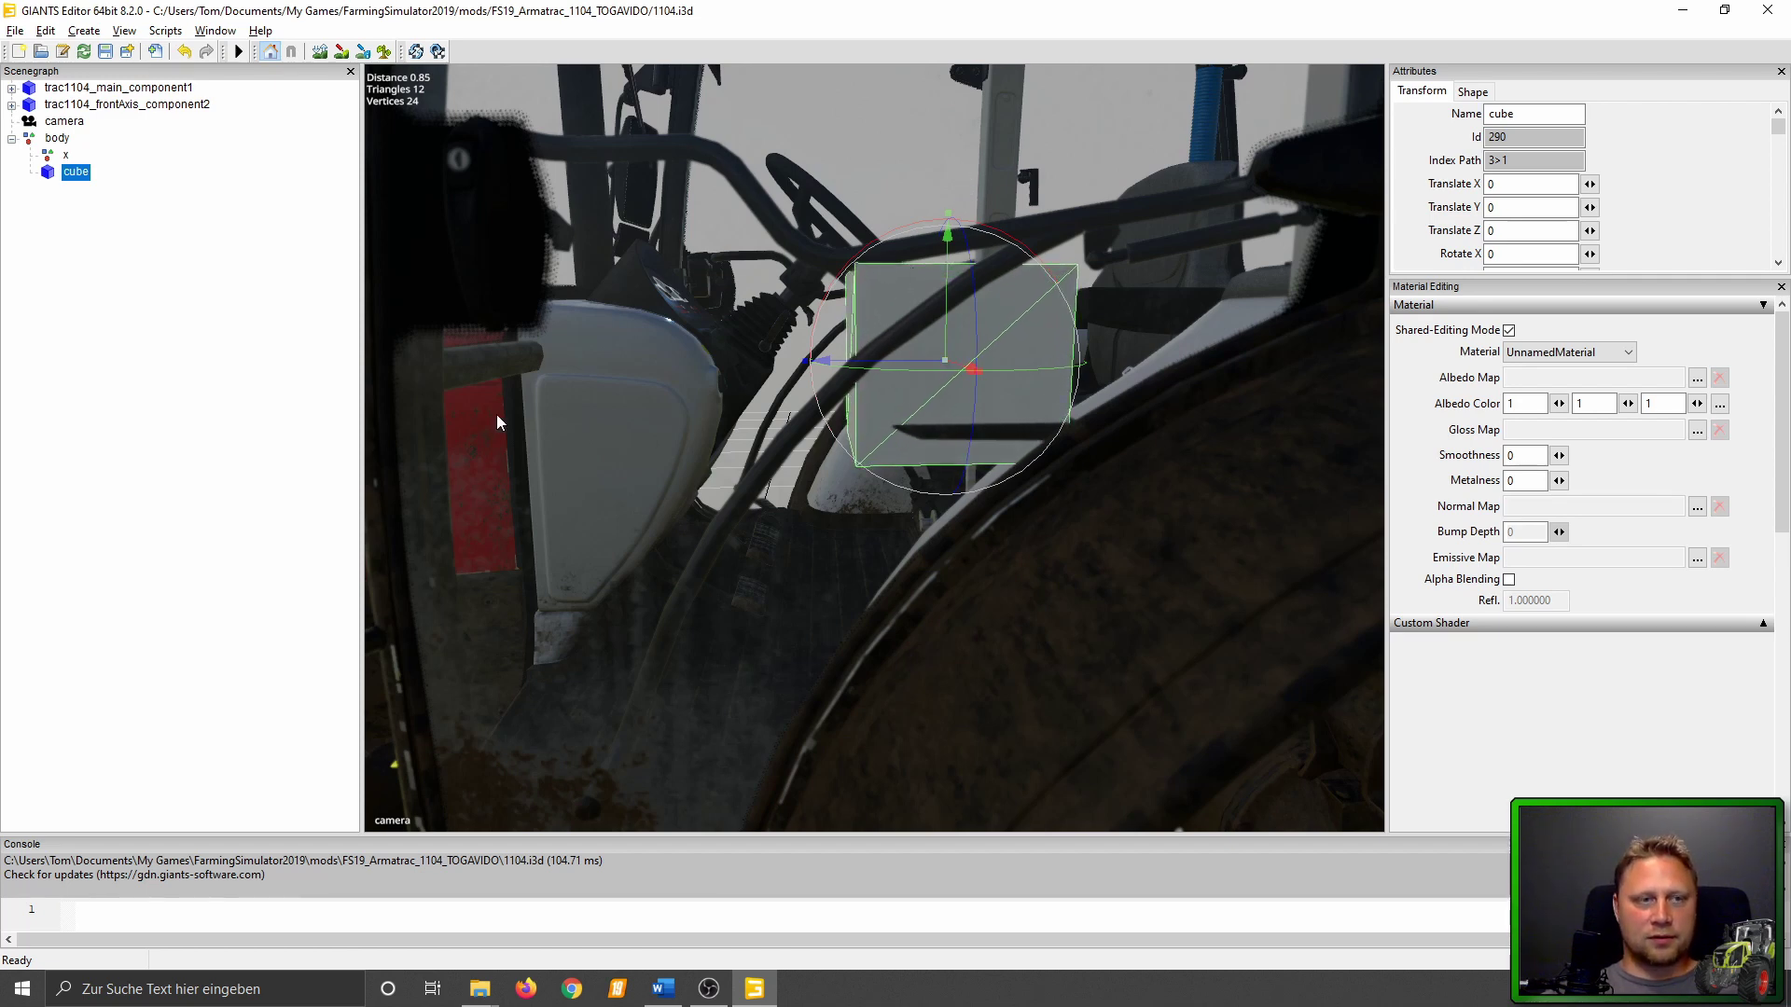
Select body and read its translation 0.527, 1.837, -0.748 in Attributes.
{"action": "left_click", "coordinate": [57, 138]}
{"action": "scroll", "coordinate": [1641, 223], "scroll_direction": "down", "scroll_amount": 5}
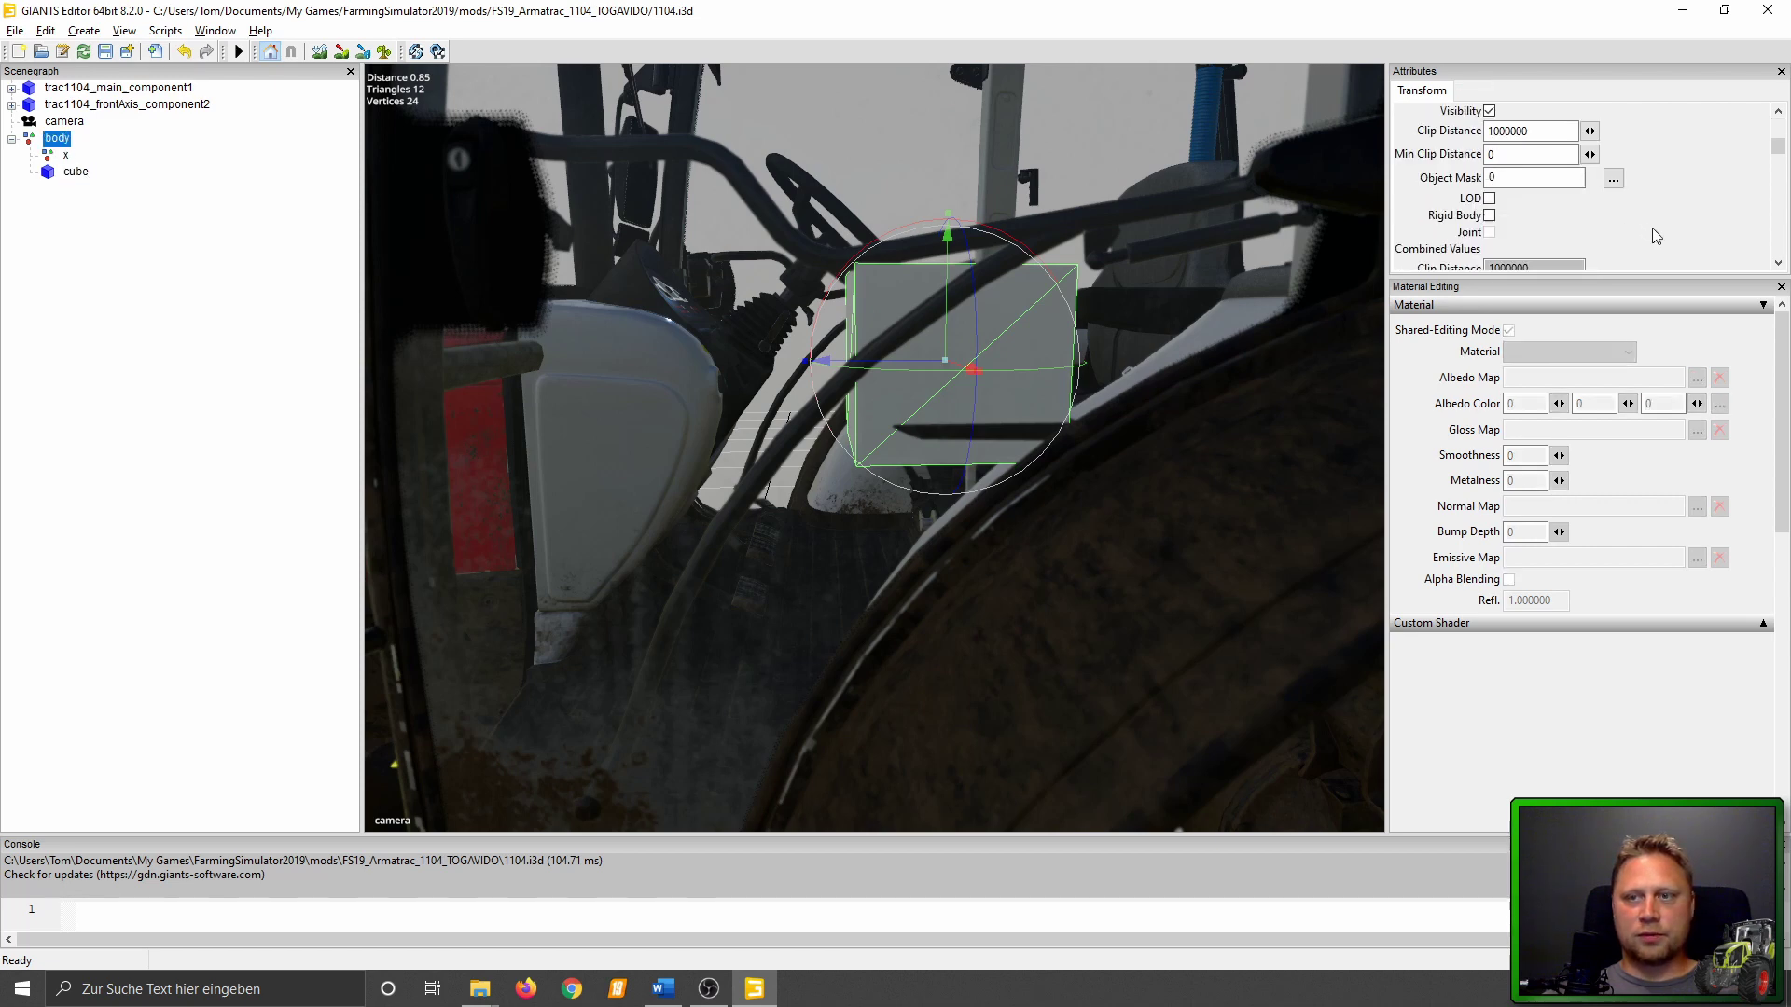
{"action": "scroll", "coordinate": [1655, 238], "scroll_direction": "up", "scroll_amount": 2}
{"action": "scroll", "coordinate": [1586, 205], "scroll_direction": "up", "scroll_amount": 3}
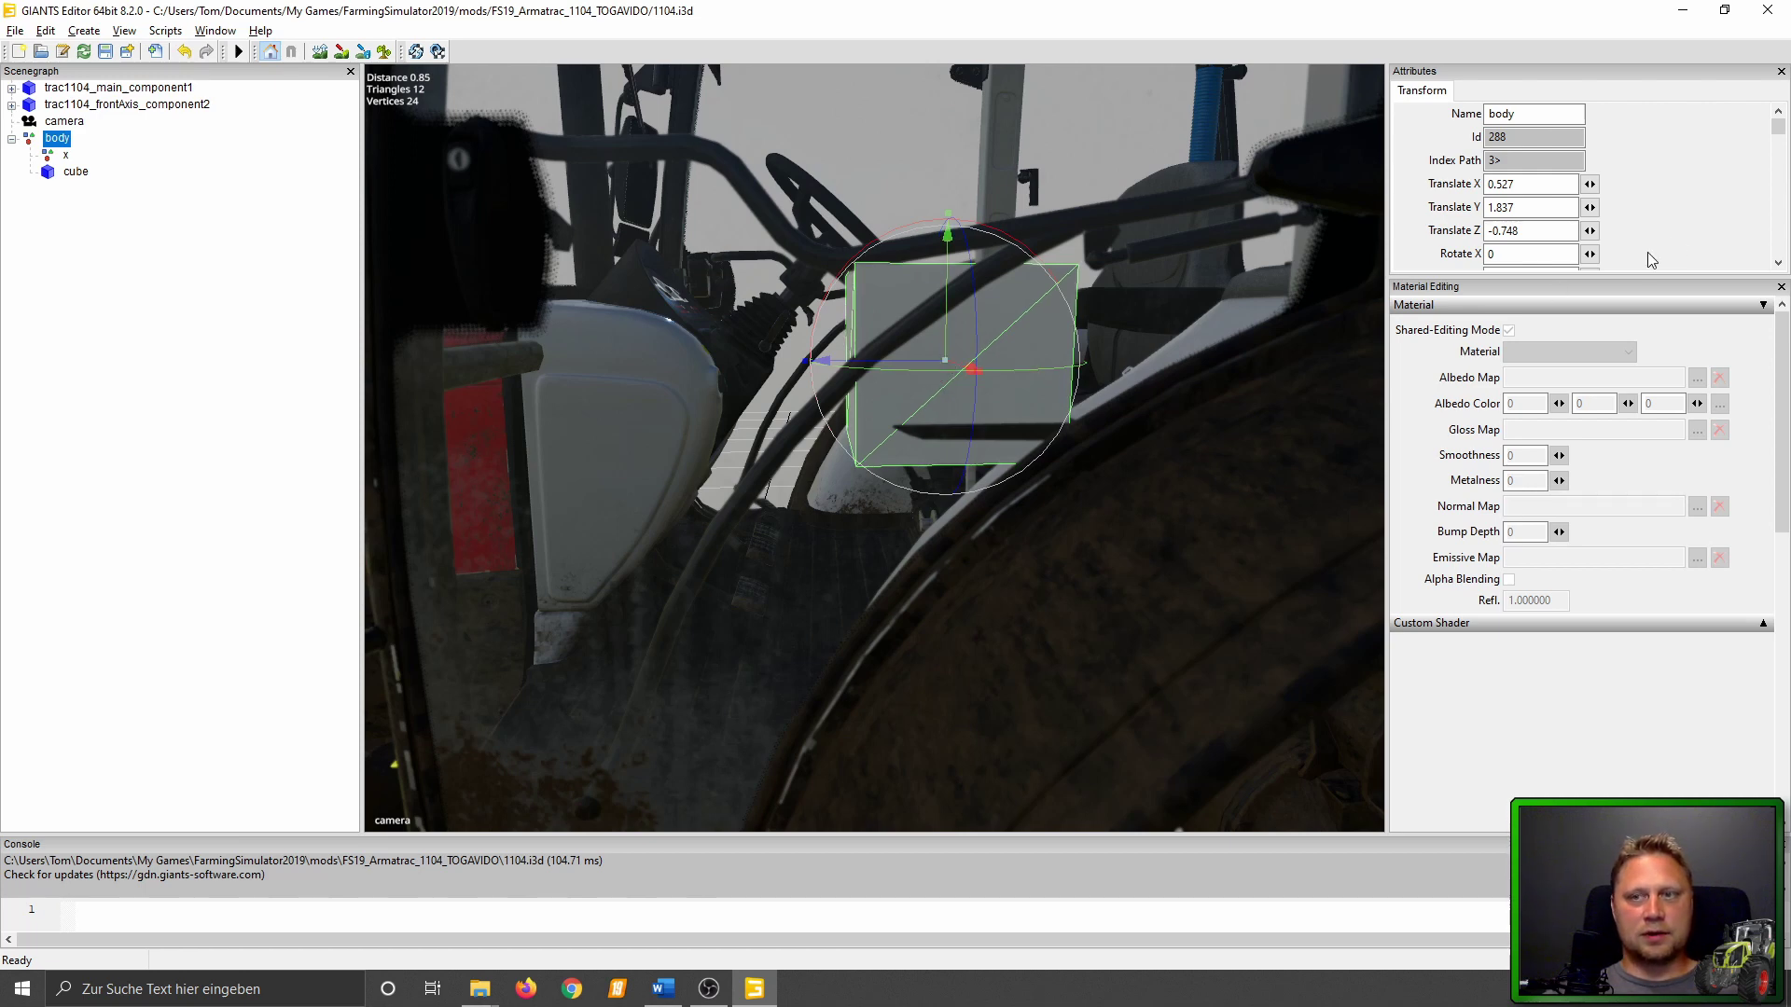
Undo the scale change and enlarge the cube only slightly.
{"action": "scroll", "coordinate": [1650, 260], "scroll_direction": "down", "scroll_amount": 3}
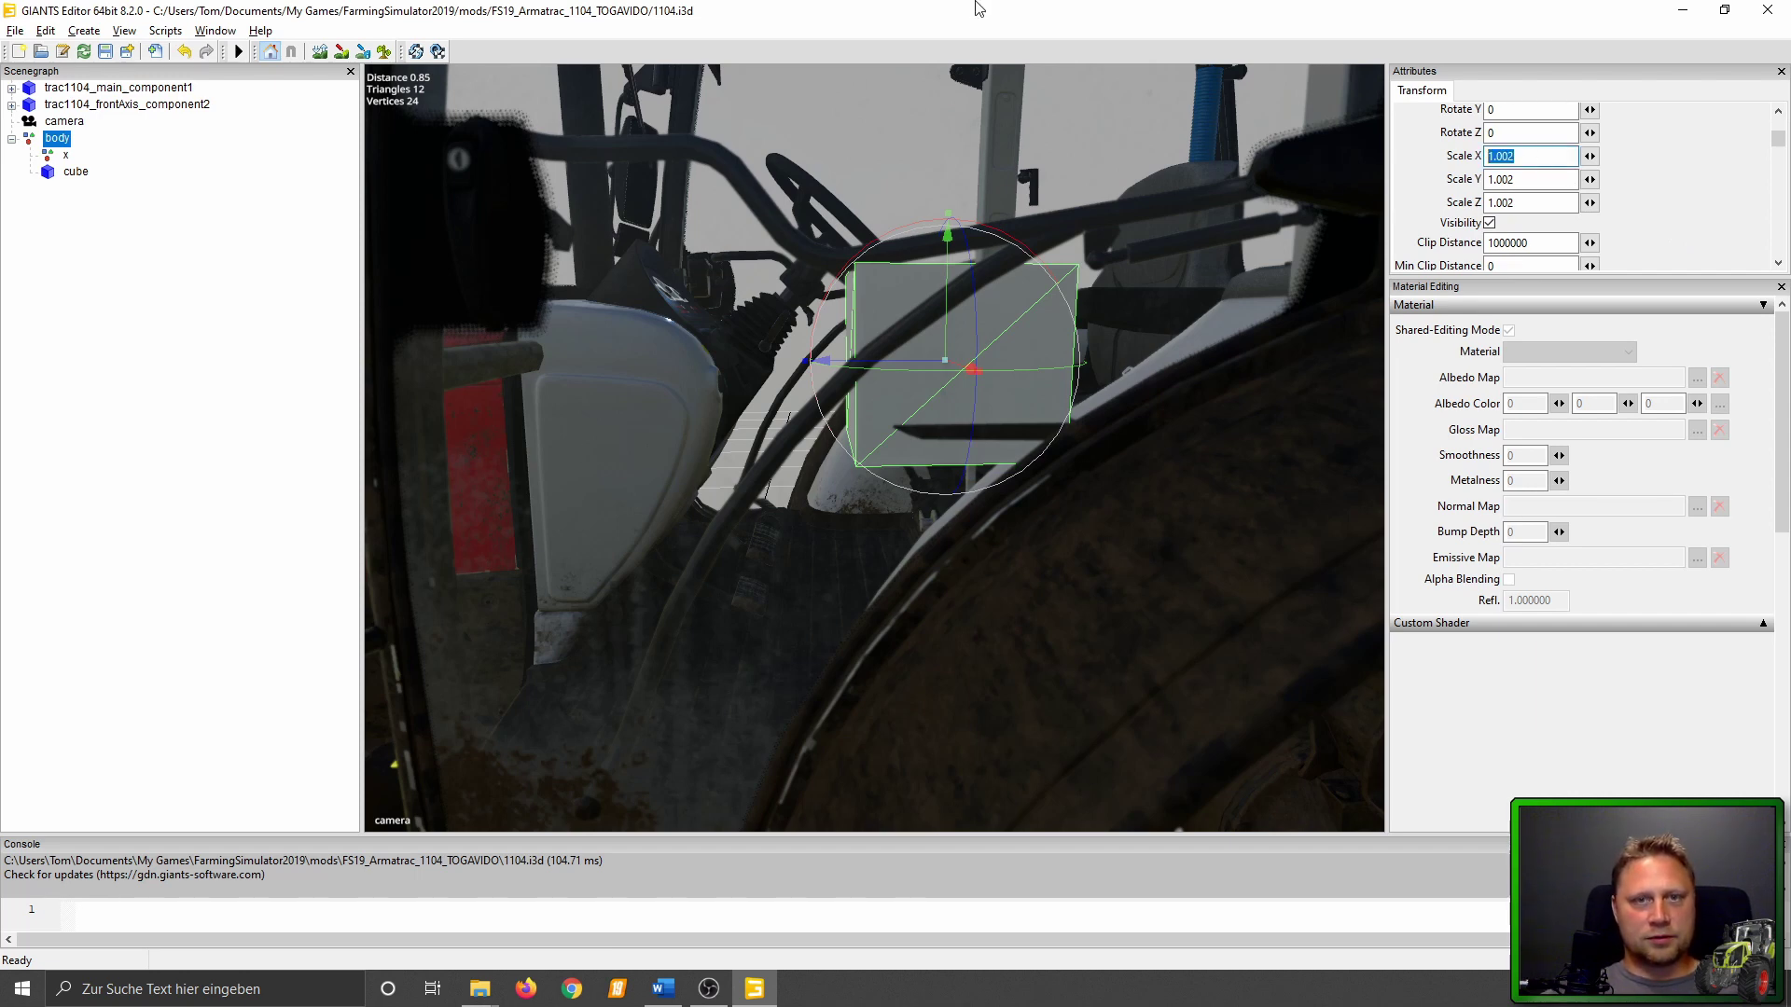
{"action": "key", "text": "ctrl+z"}
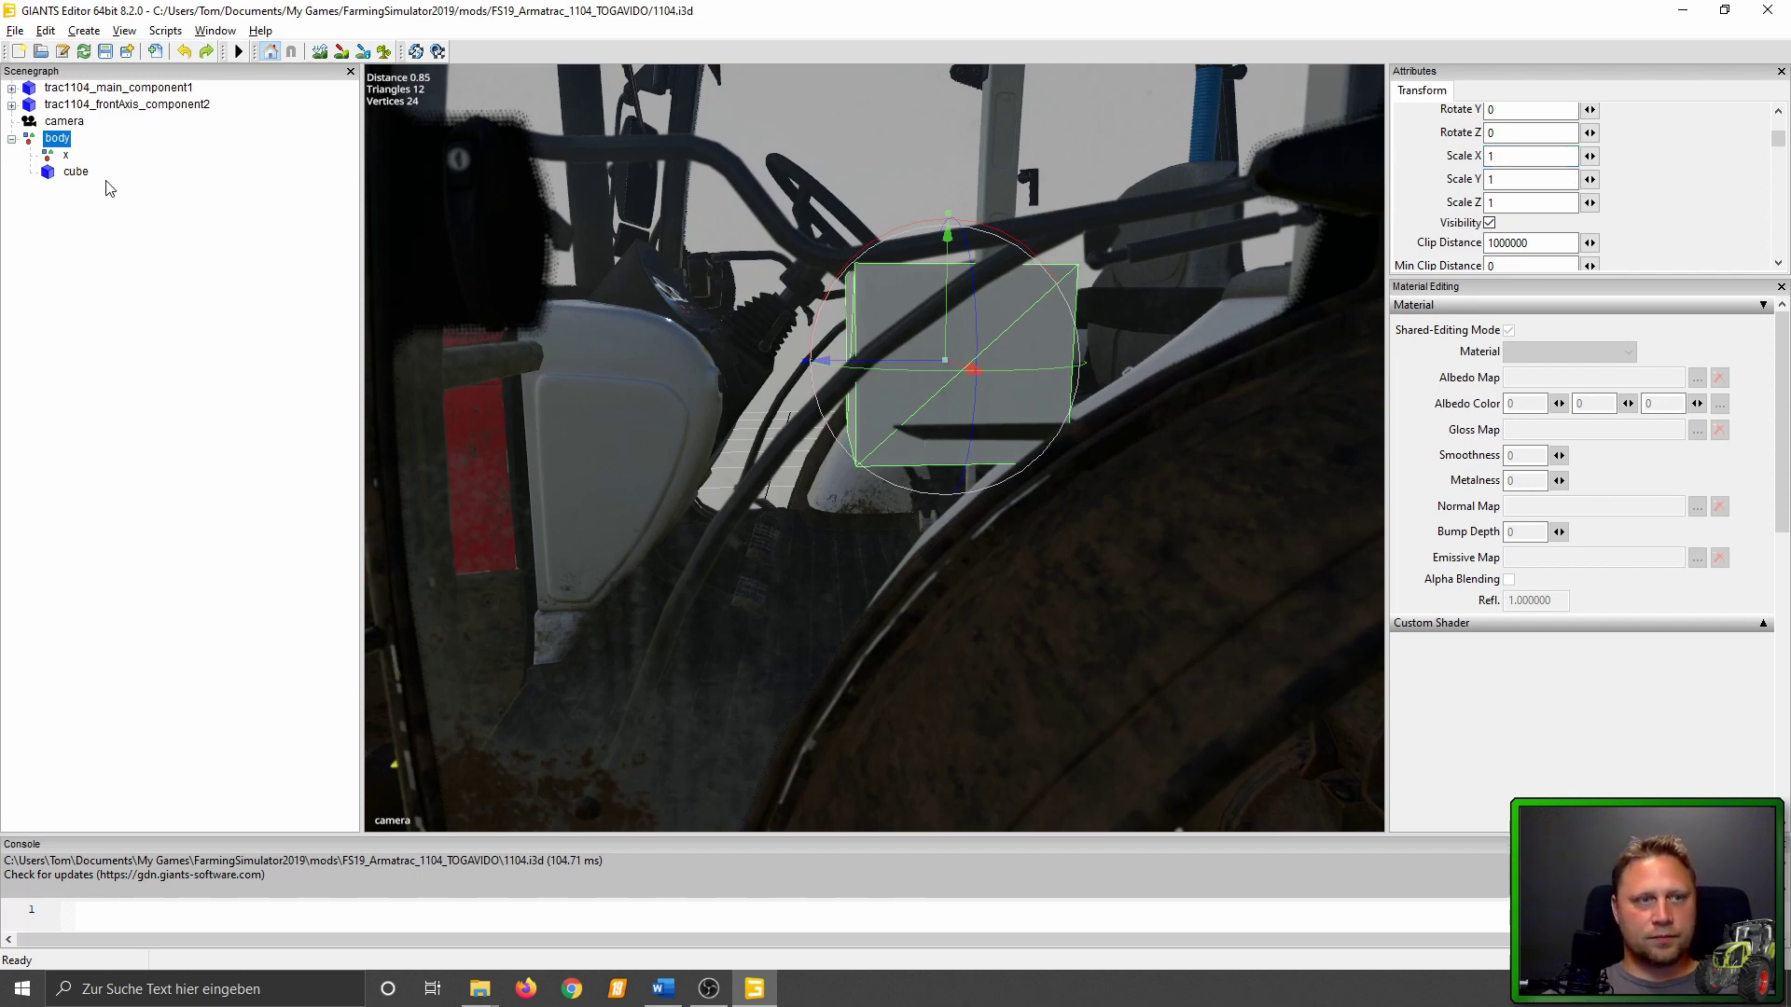
{"action": "left_click", "coordinate": [76, 171]}
{"action": "left_click_drag", "start_coordinate": [945, 365], "coordinate": [942, 356]}
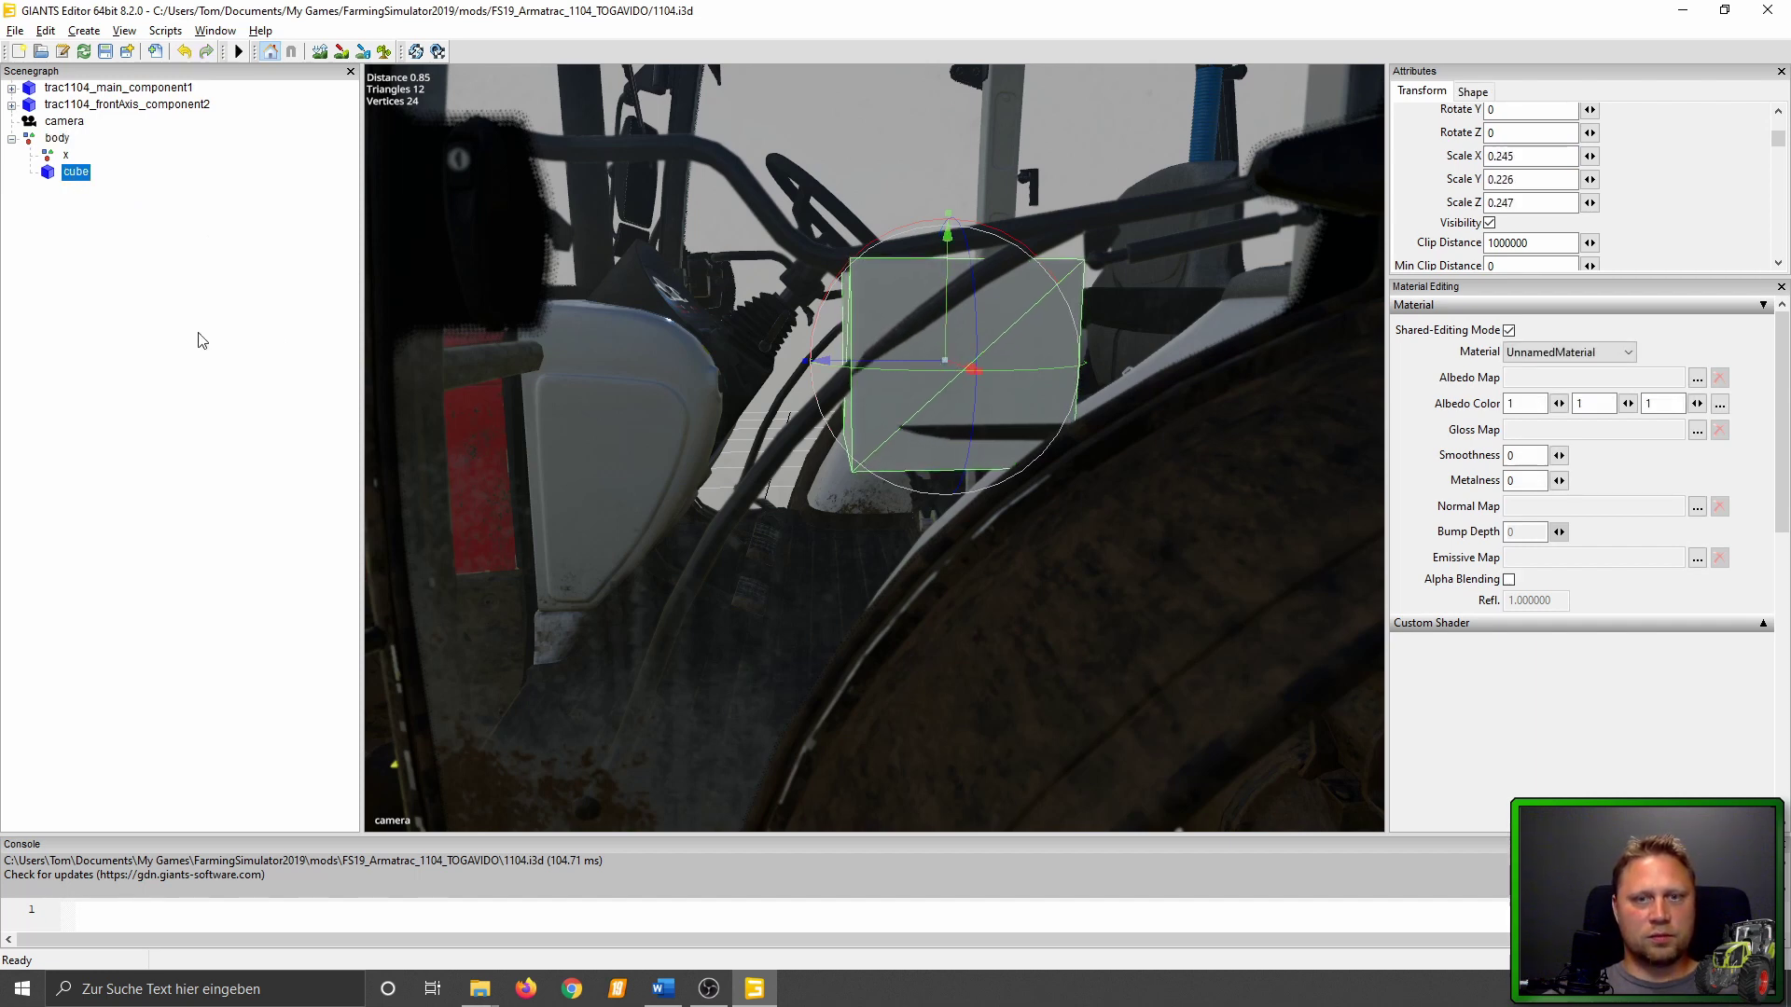
{"action": "left_click", "coordinate": [53, 138]}
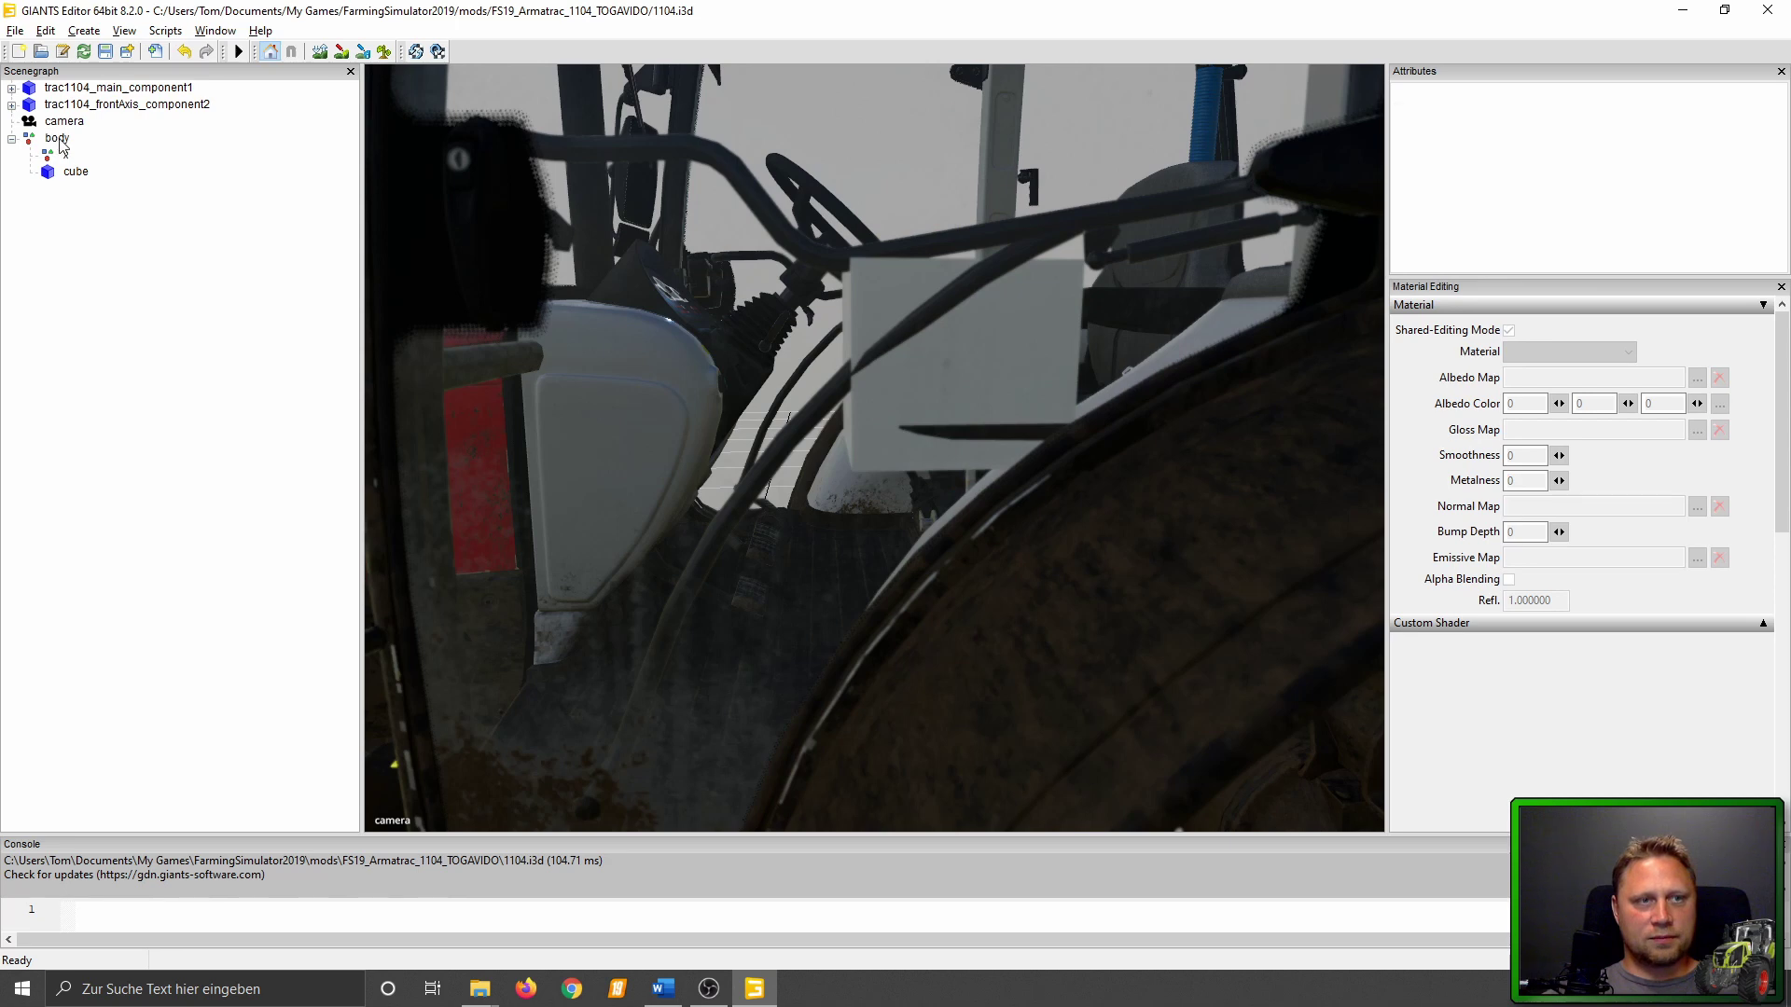
Raise the body node to translate Y 1.887 and bring the mod folder window forward.
{"action": "left_click", "coordinate": [58, 139]}
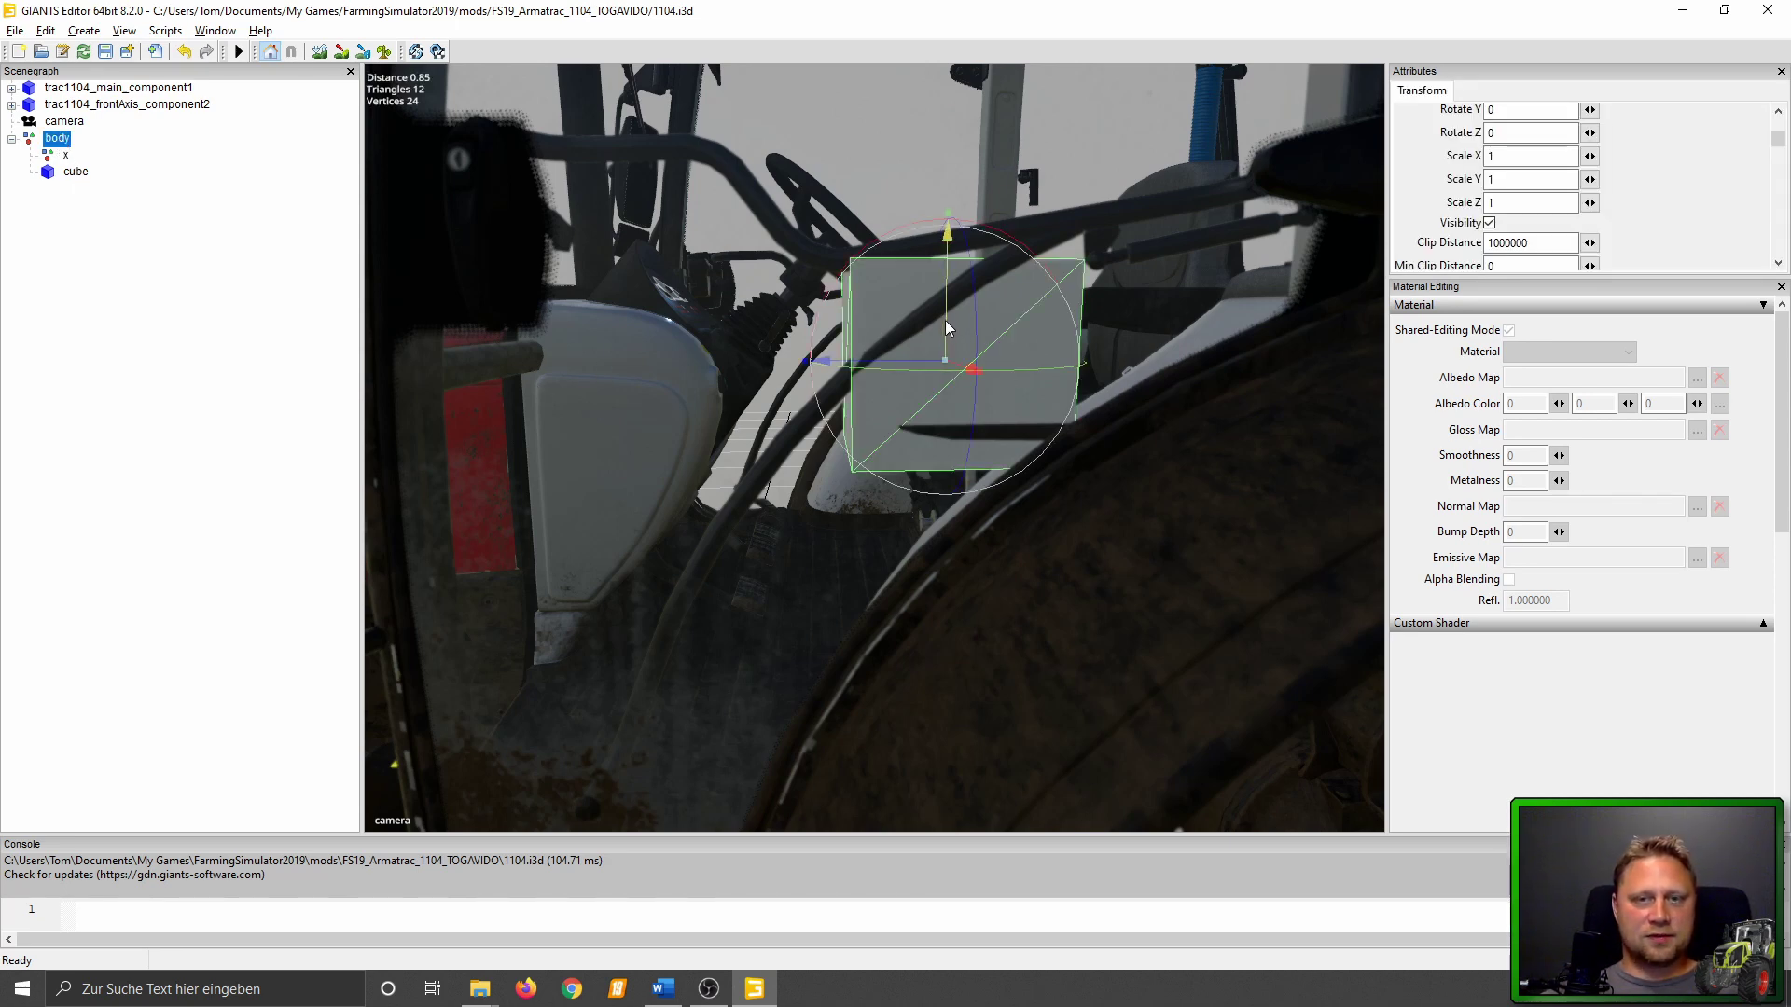
{"action": "left_click_drag", "start_coordinate": [943, 321], "coordinate": [929, 276]}
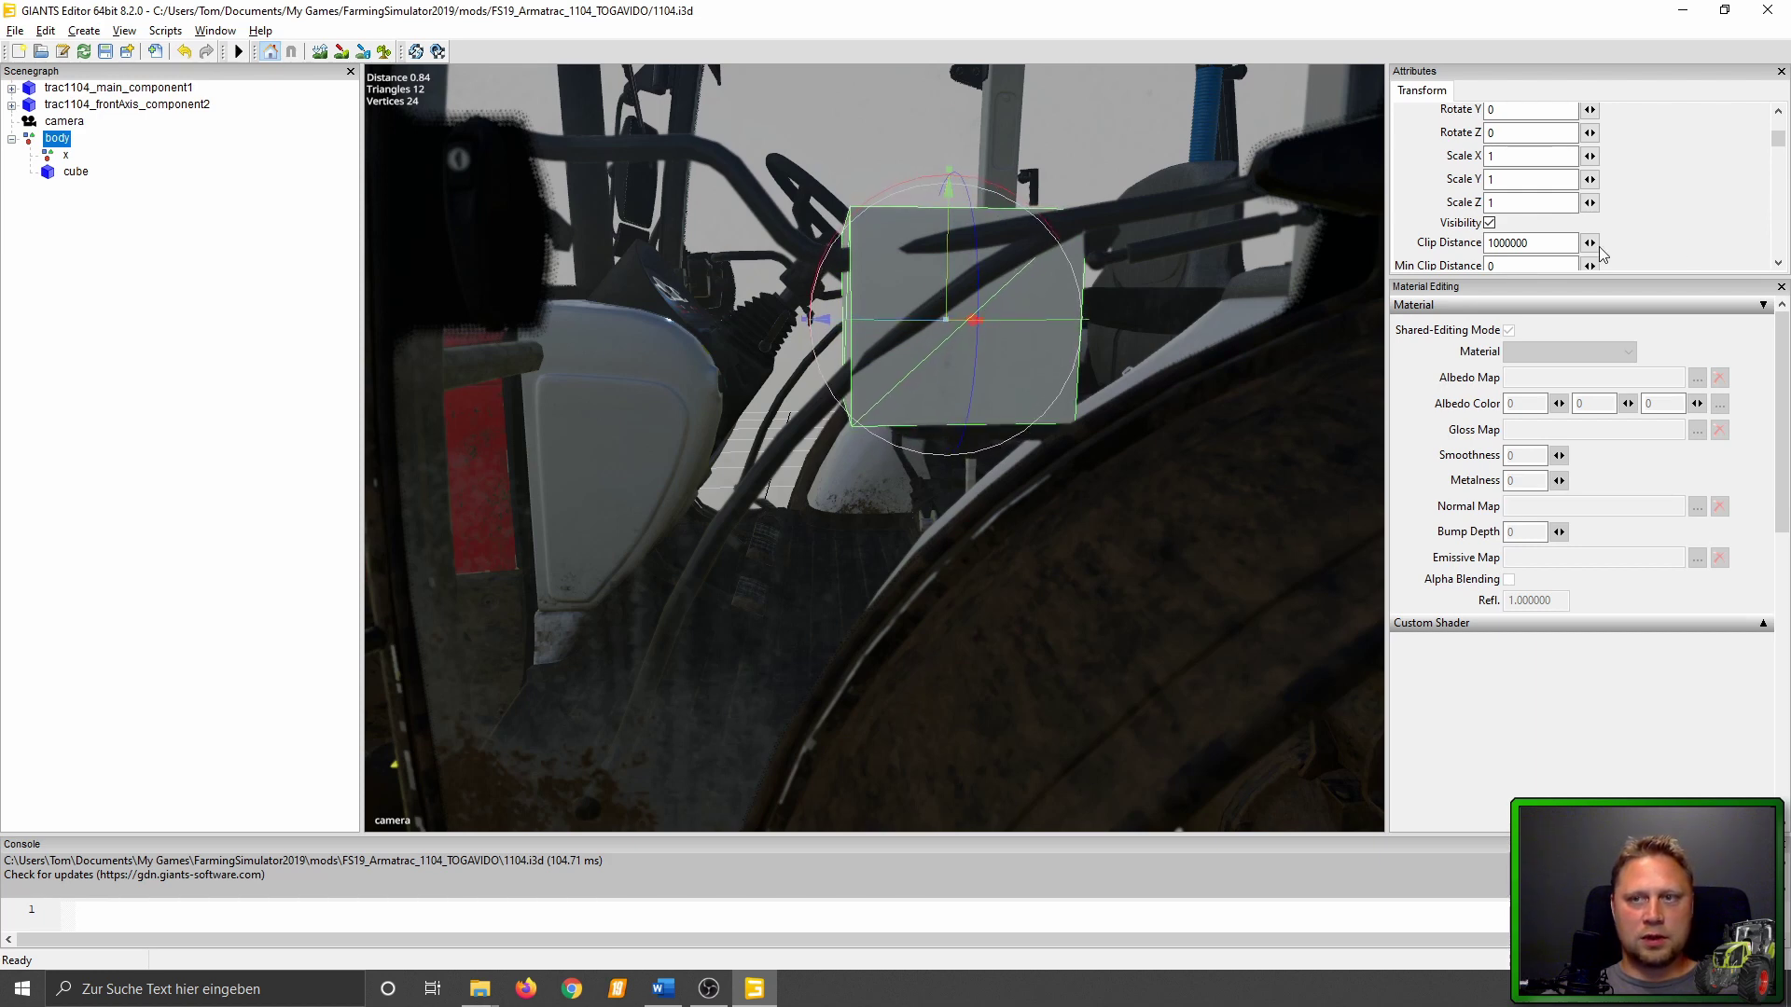
{"action": "scroll", "coordinate": [1708, 200], "scroll_direction": "up", "scroll_amount": 2}
{"action": "scroll", "coordinate": [1706, 197], "scroll_direction": "up", "scroll_amount": 1}
{"action": "scroll", "coordinate": [1691, 199], "scroll_direction": "down", "scroll_amount": 1}
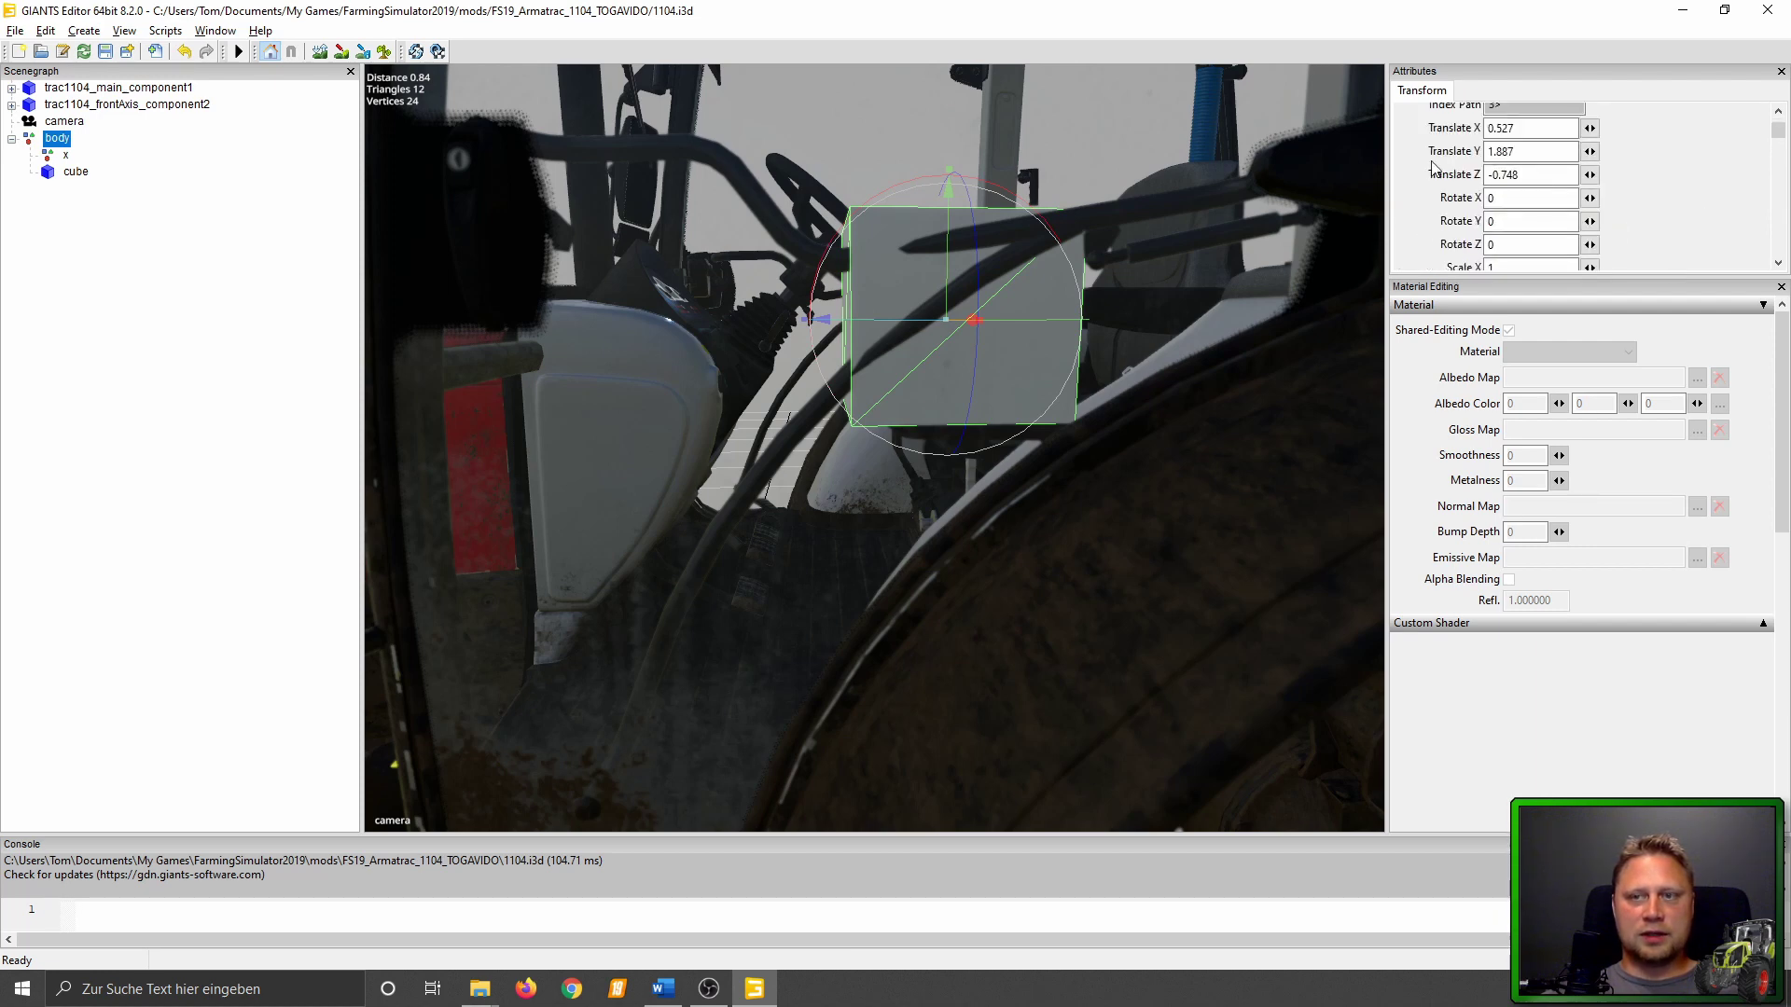
{"action": "mouse_move", "coordinate": [478, 989]}
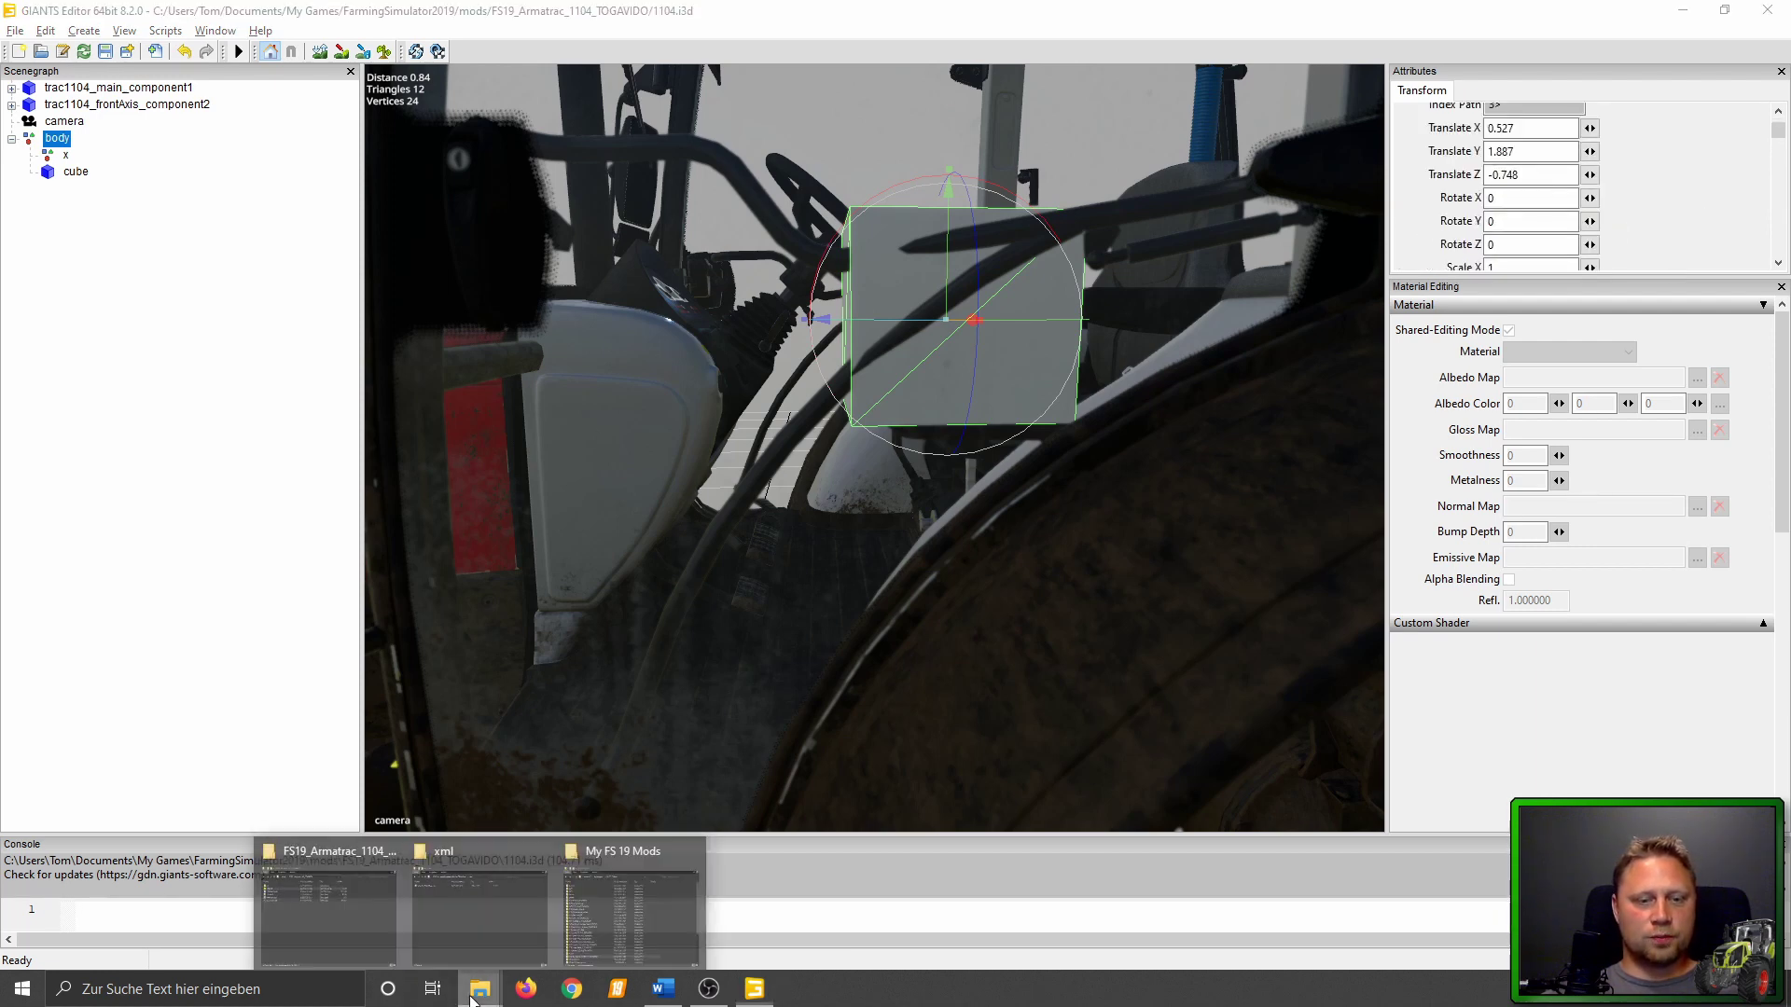
{"action": "left_click", "coordinate": [439, 923]}
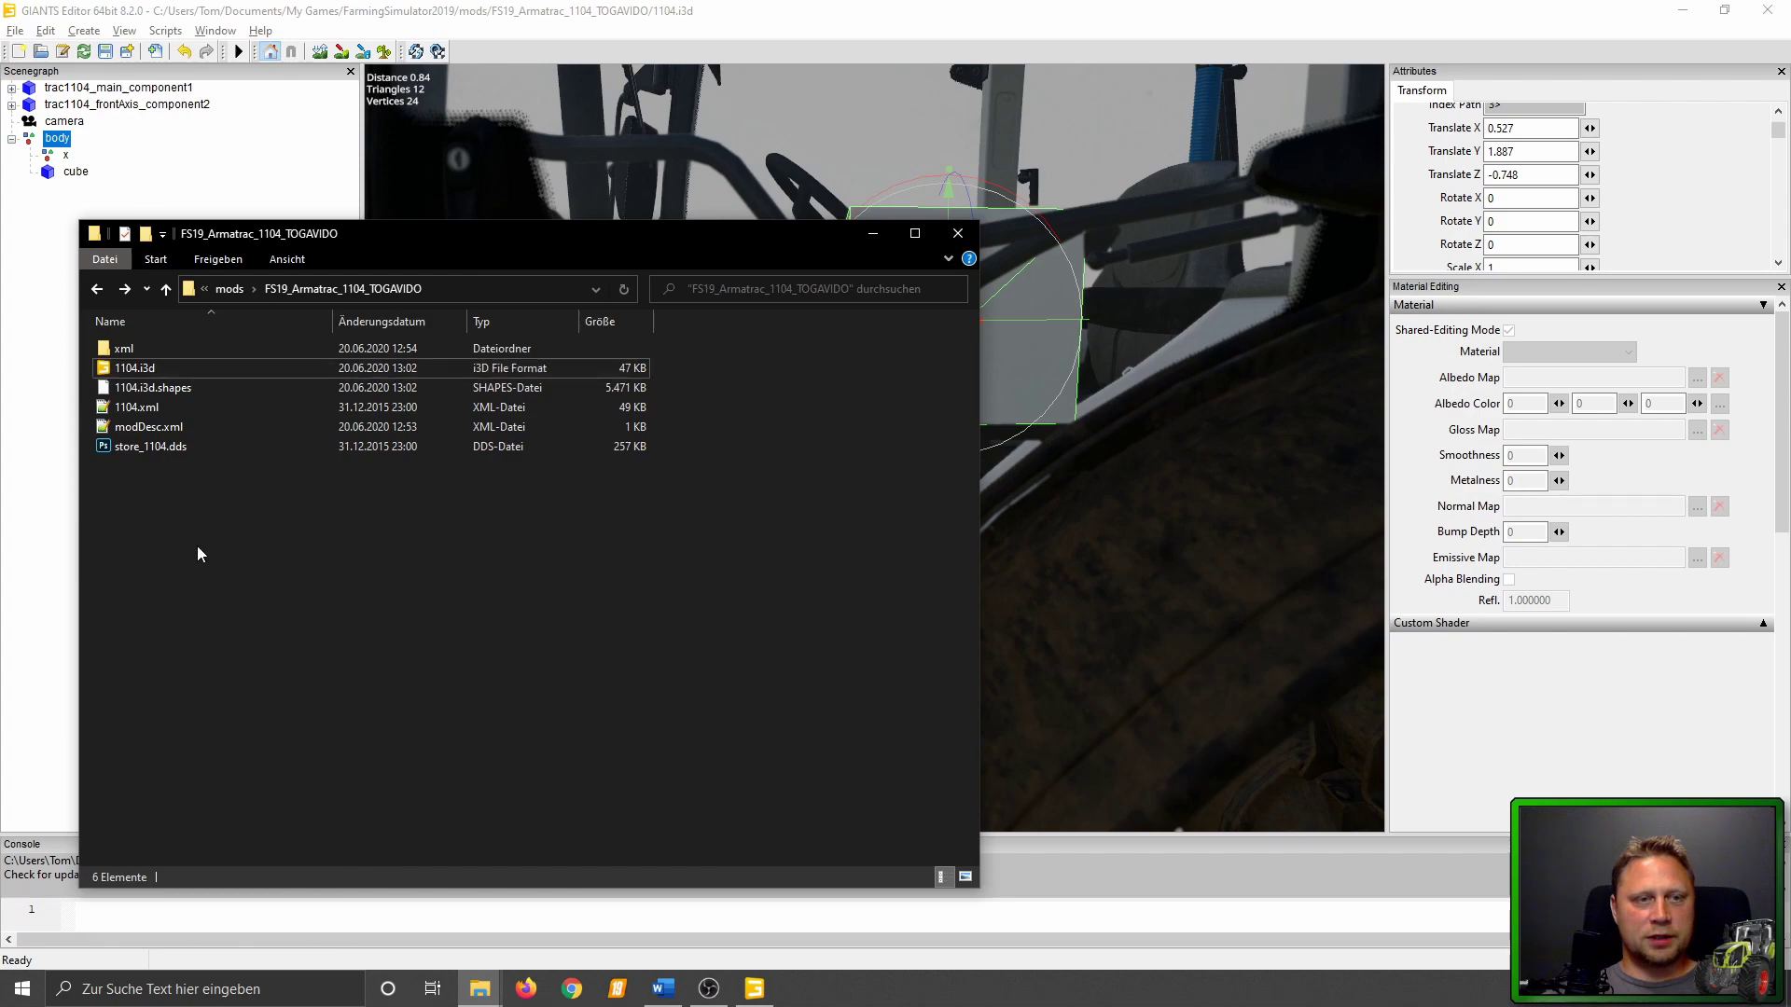
In VehiclesOfModHub.xml, change the passengerNode height from 1.837 to 1.887.
{"action": "double_click", "coordinate": [135, 350]}
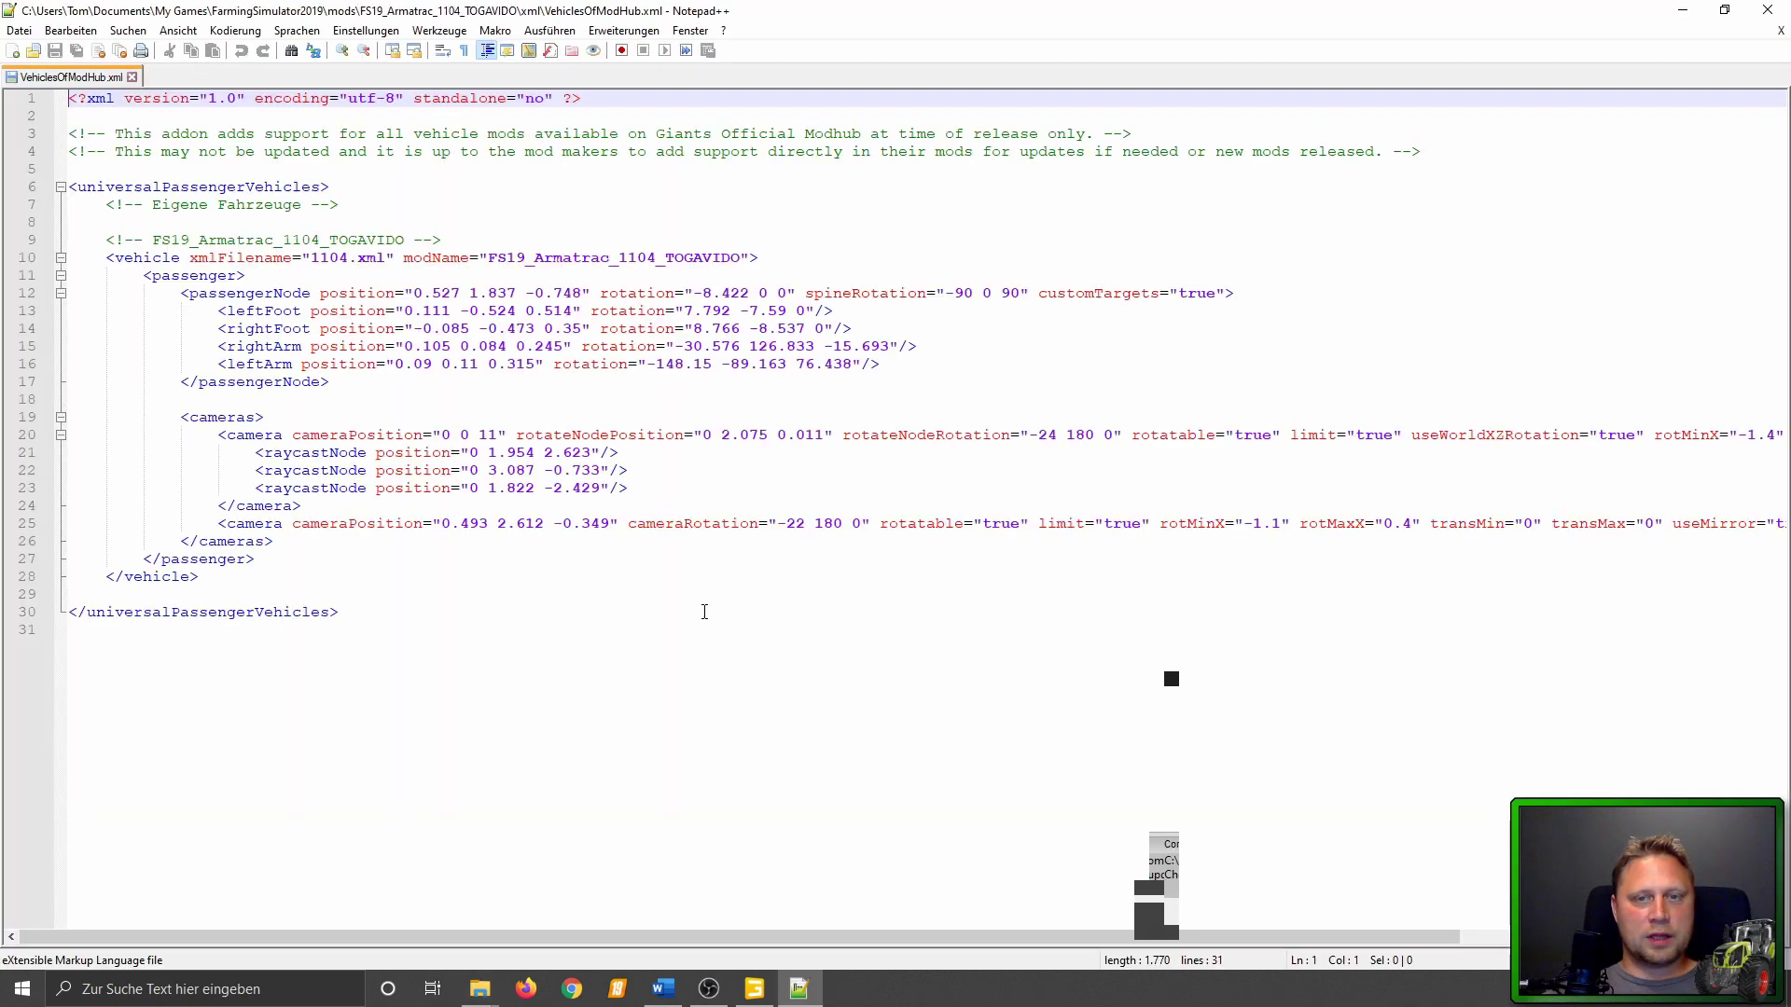
{"action": "left_click_drag", "start_coordinate": [1084, 18], "coordinate": [742, 211]}
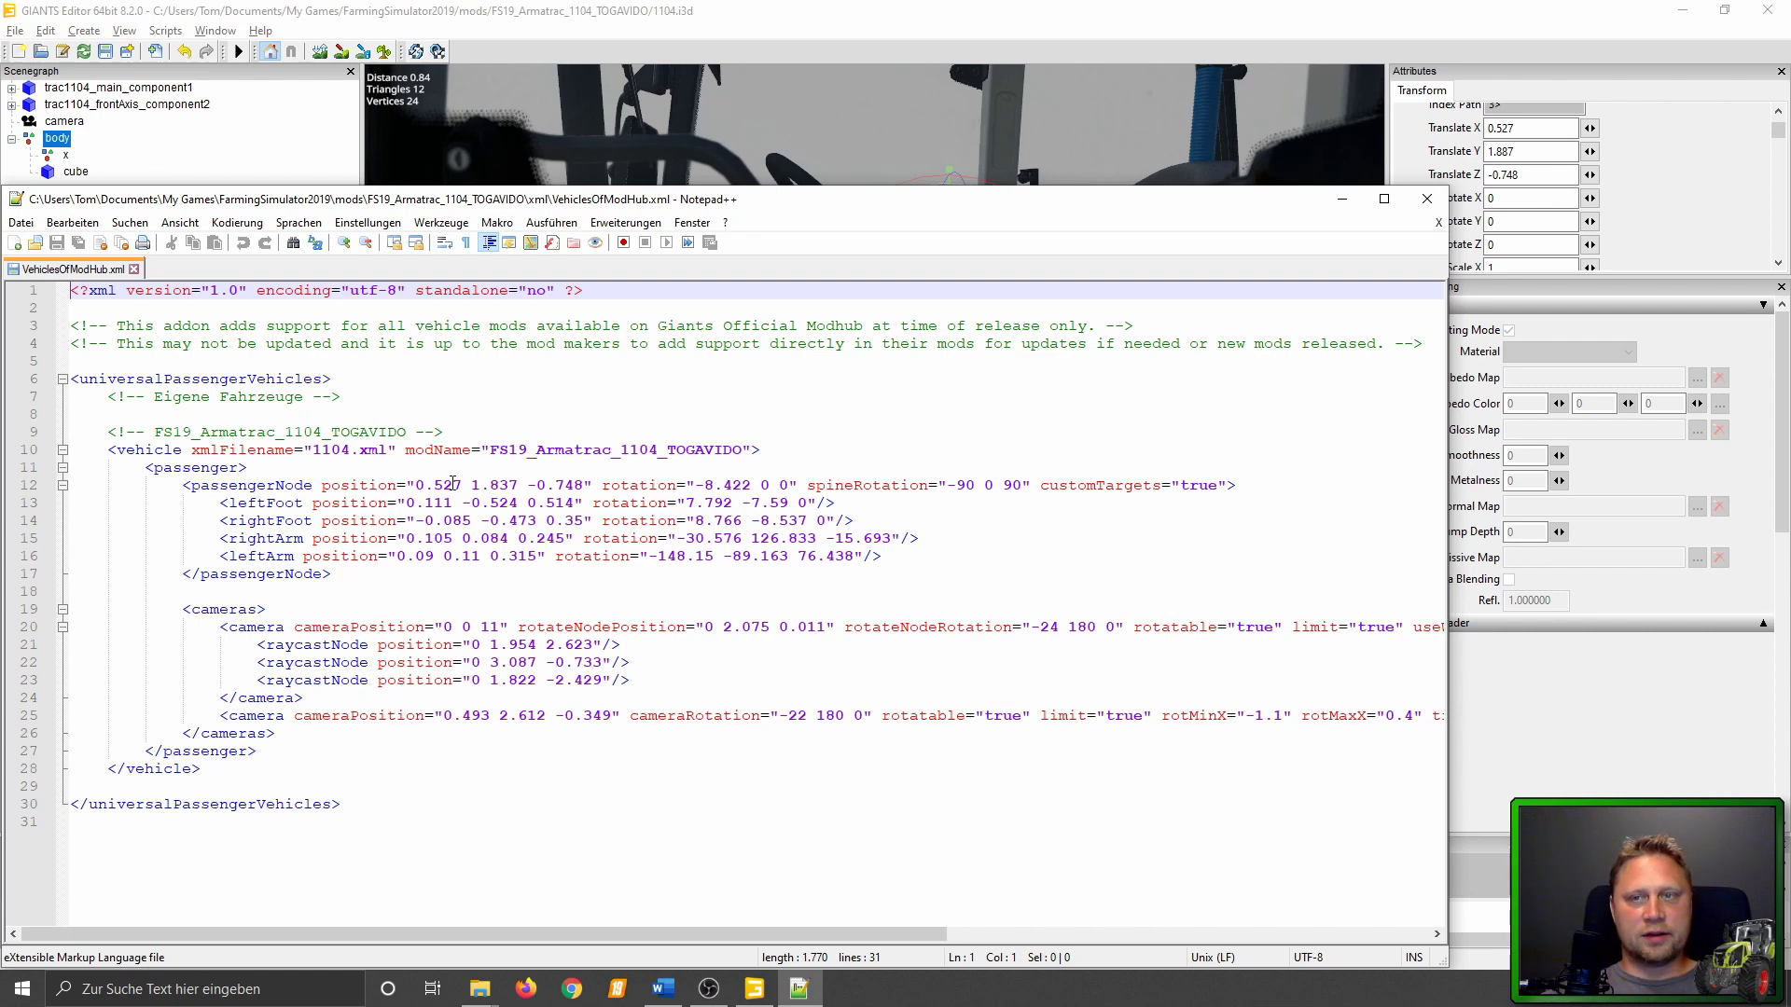
{"action": "left_click_drag", "start_coordinate": [516, 486], "coordinate": [501, 485]}
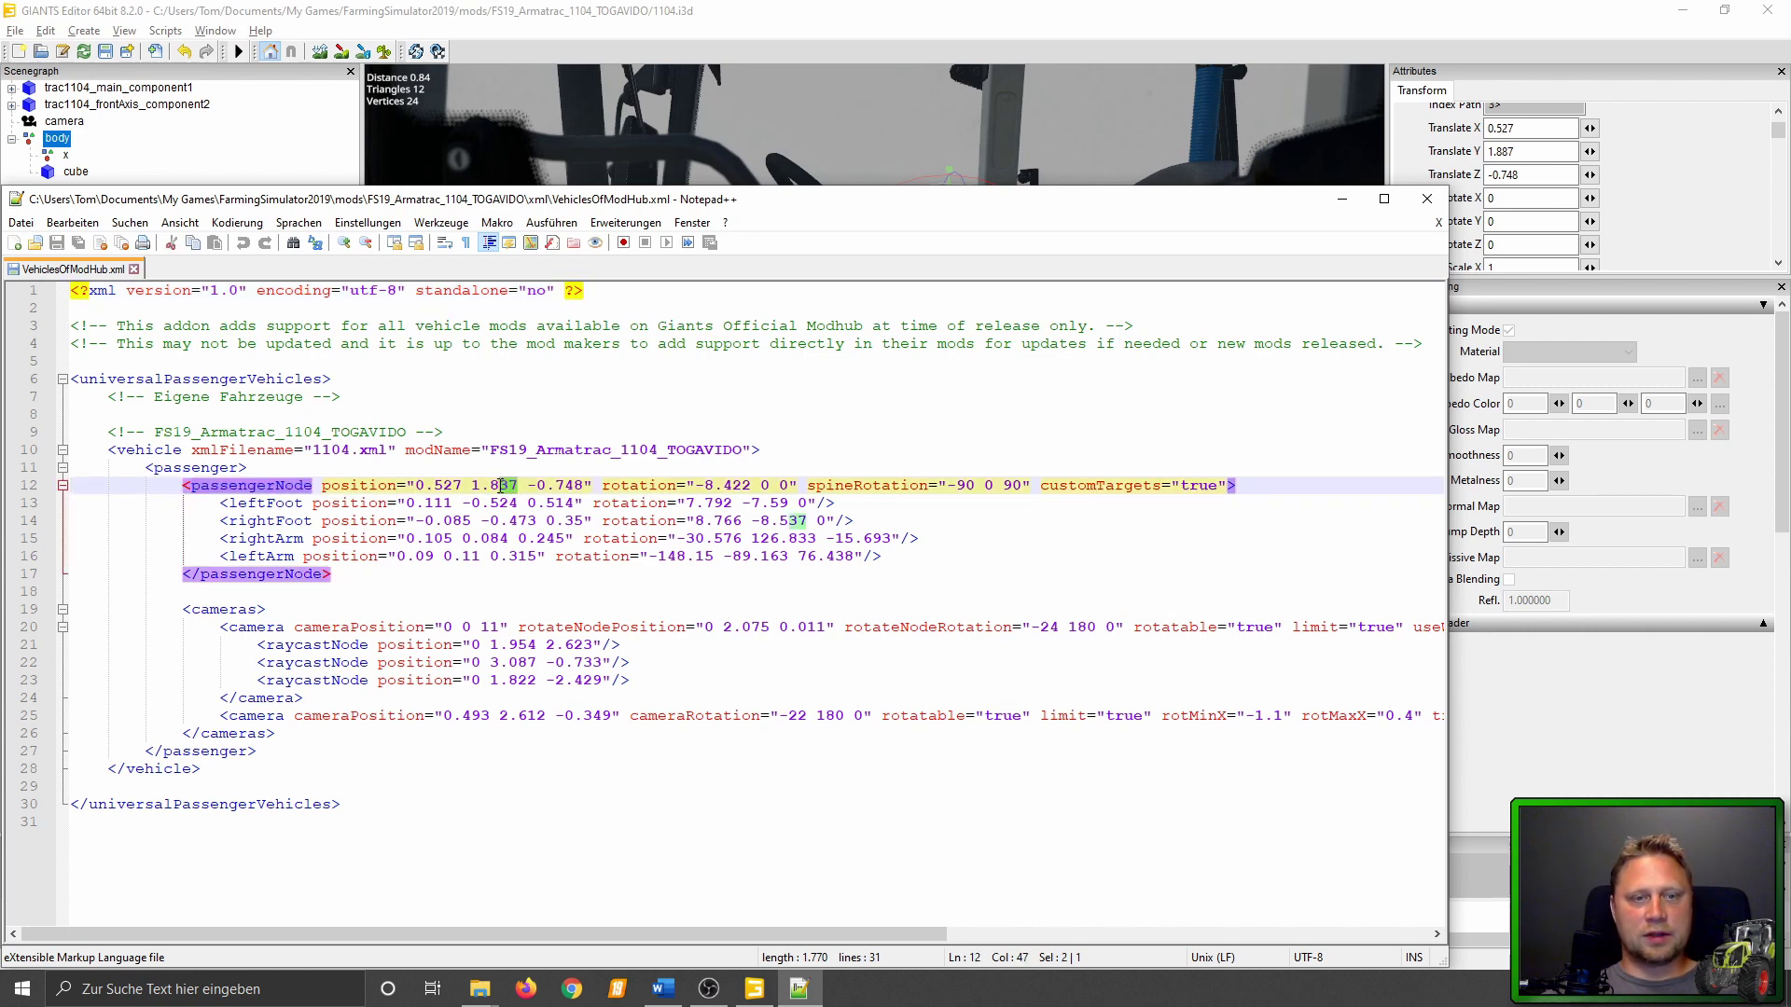
{"action": "type", "text": "87"}
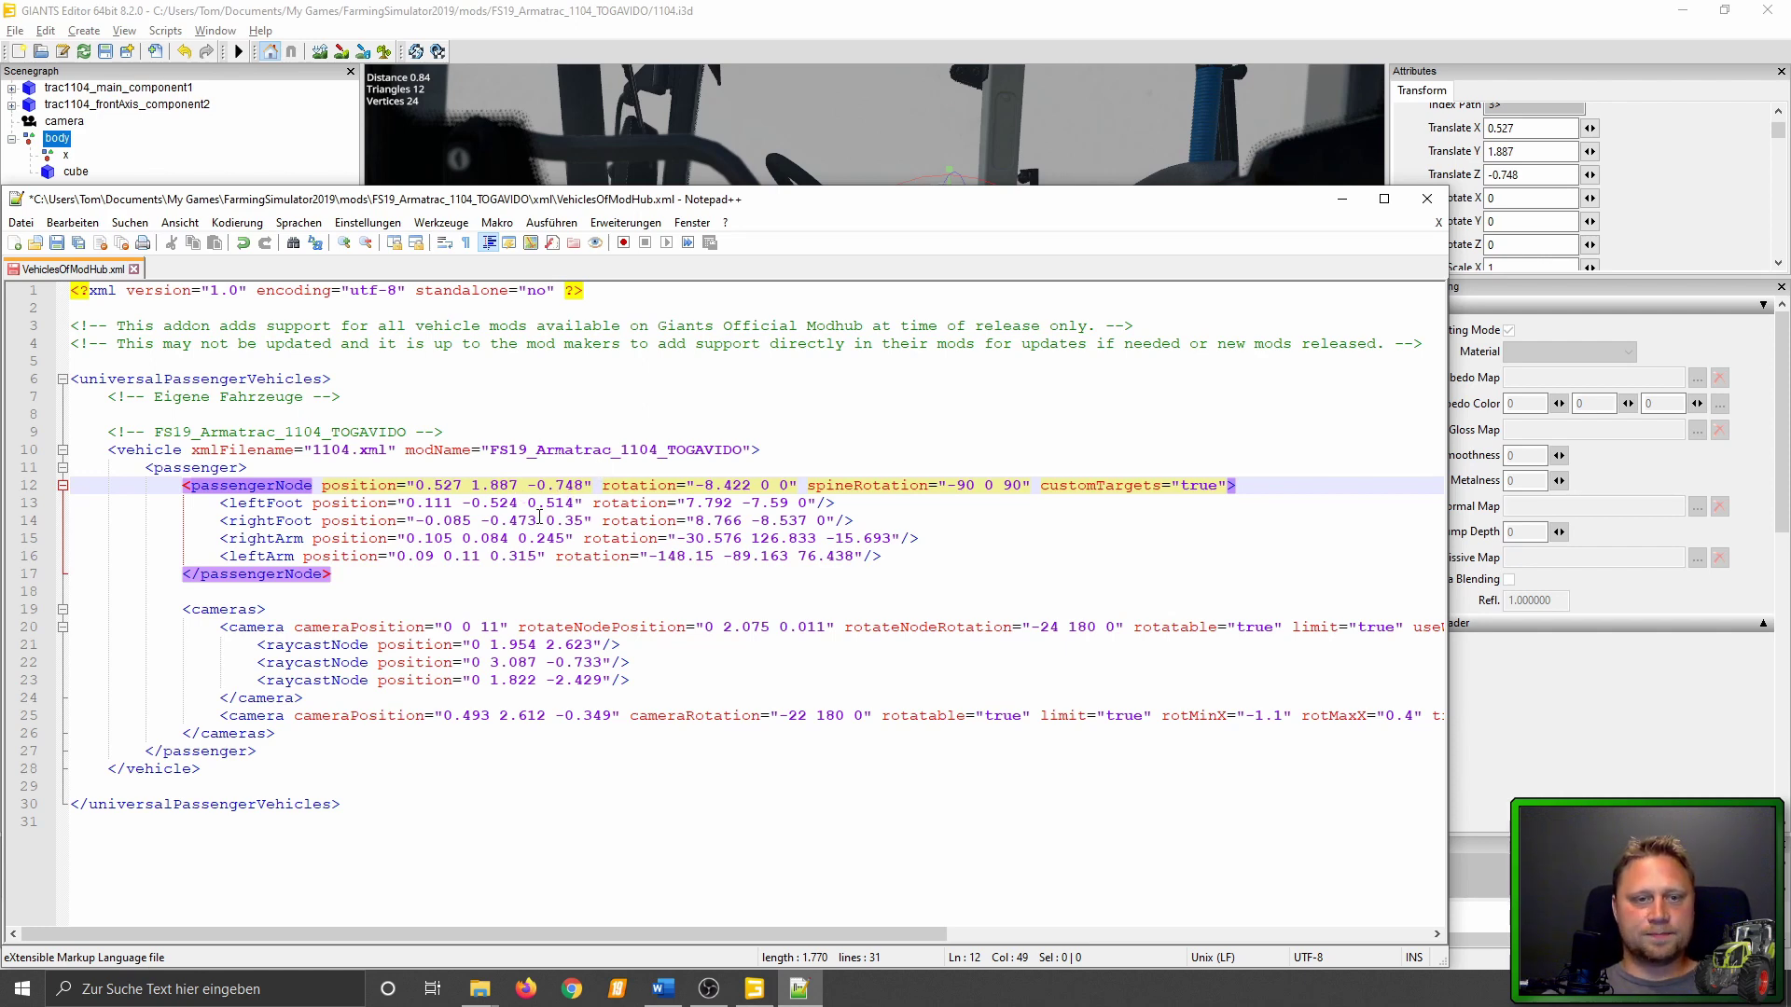
Save the scene and the XML, close both editors, and return to the mod folder.
{"action": "left_click", "coordinate": [656, 19]}
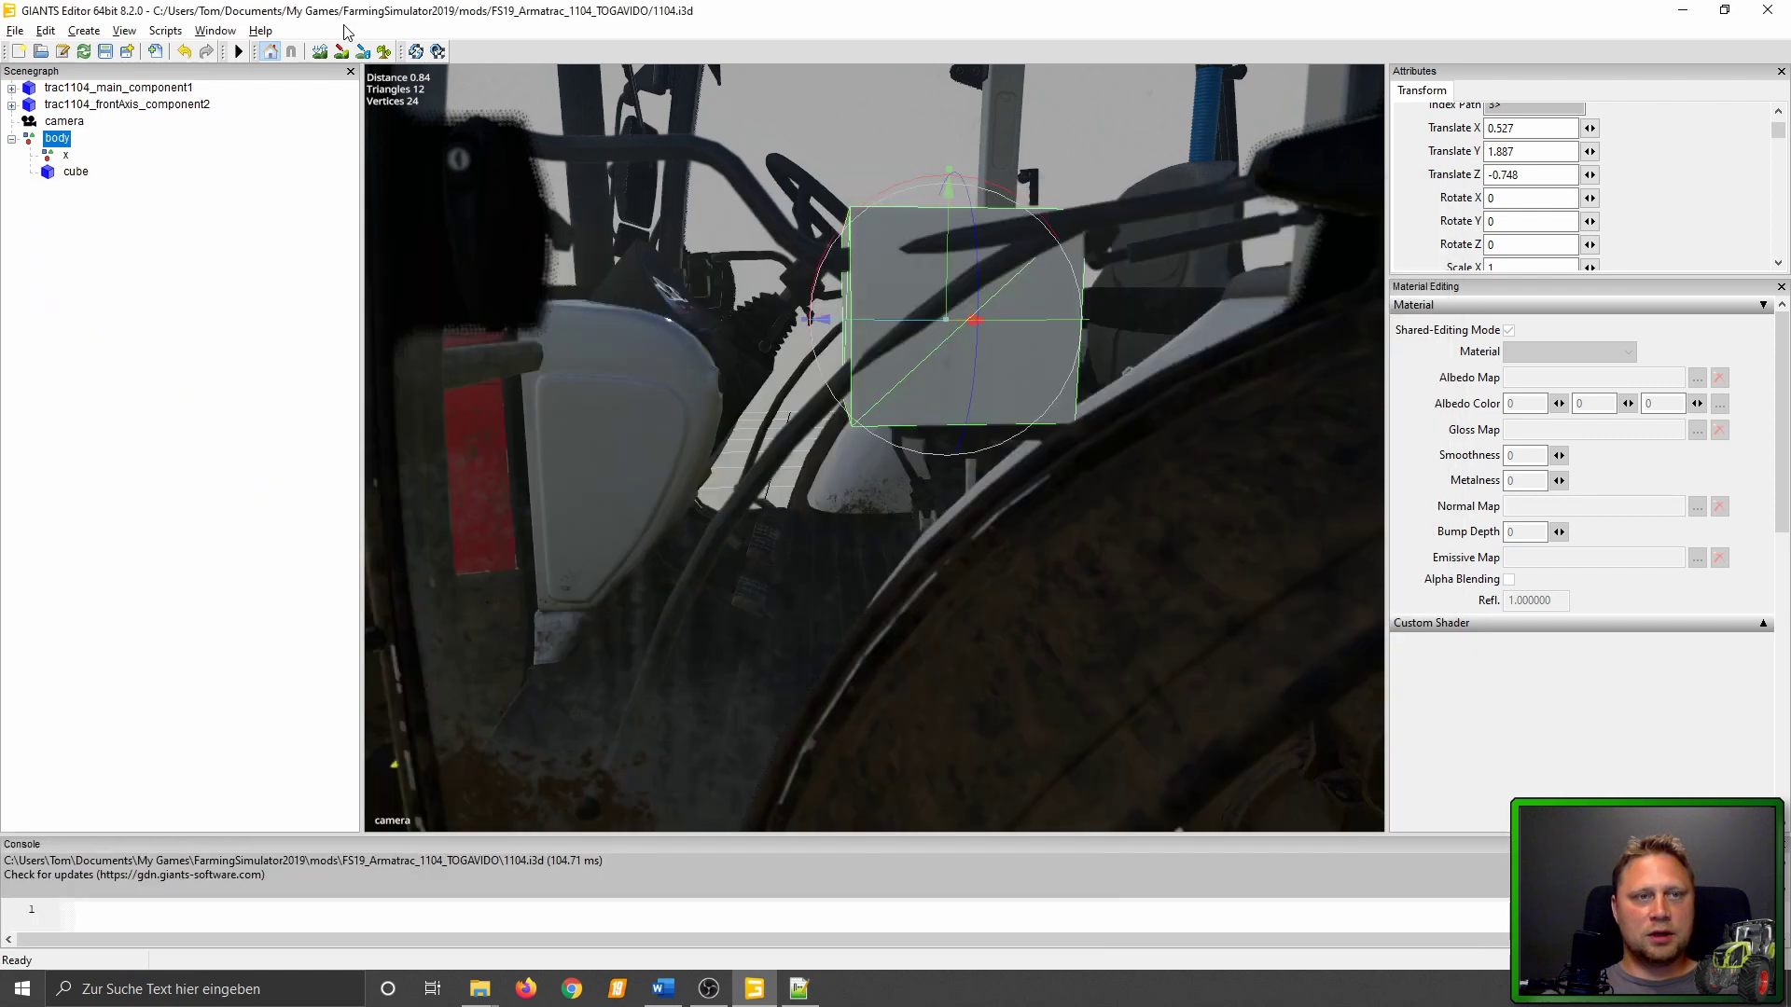
{"action": "left_click", "coordinate": [108, 52]}
{"action": "left_click", "coordinate": [1761, 9]}
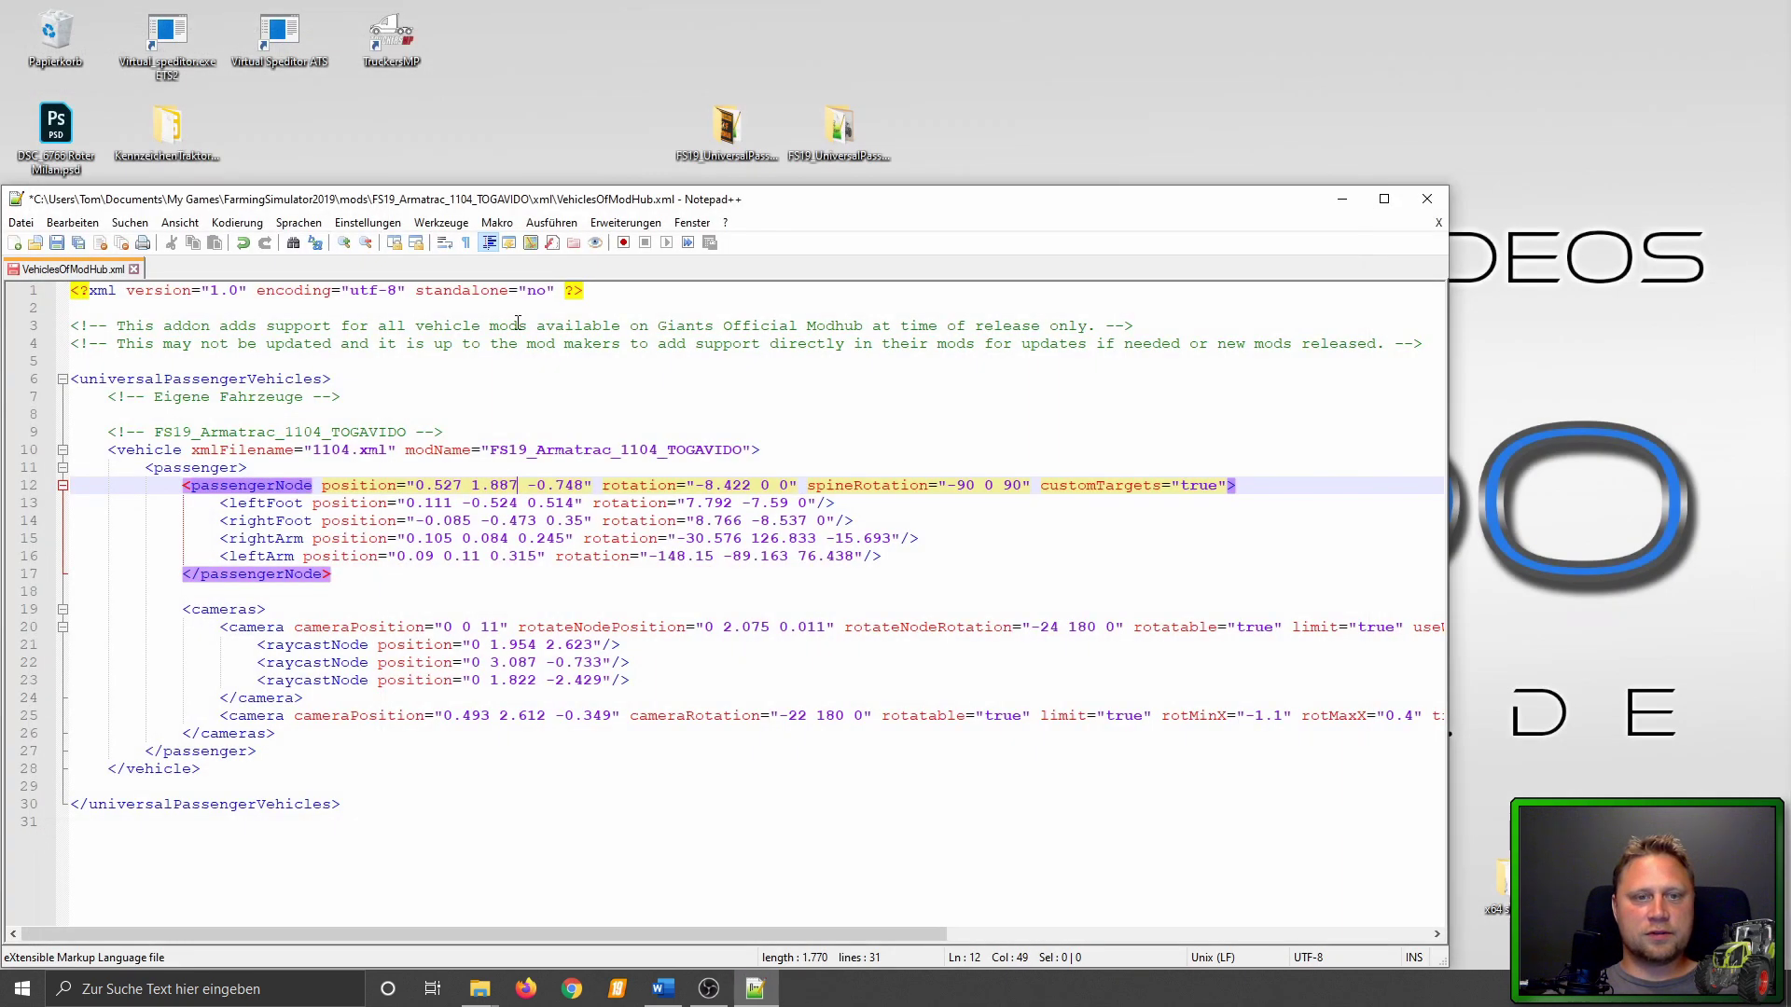
{"action": "left_click", "coordinate": [74, 245]}
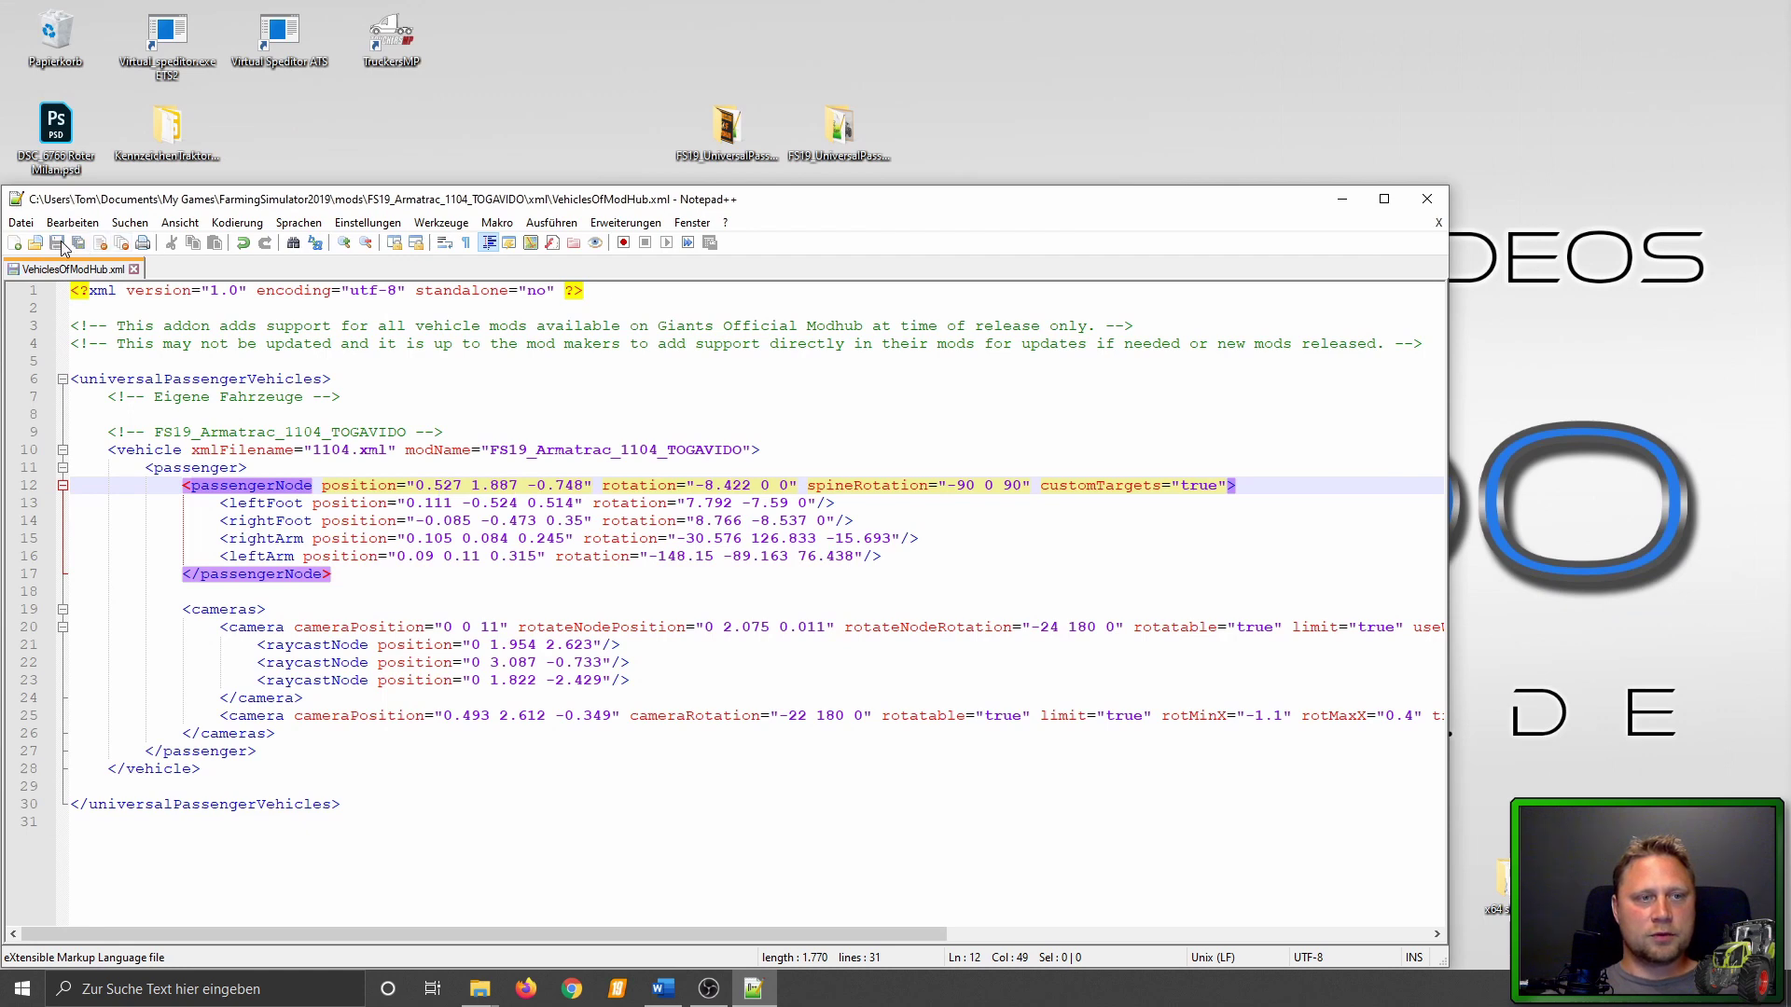
{"action": "left_click", "coordinate": [1427, 198]}
{"action": "key", "text": "alt+Up"}
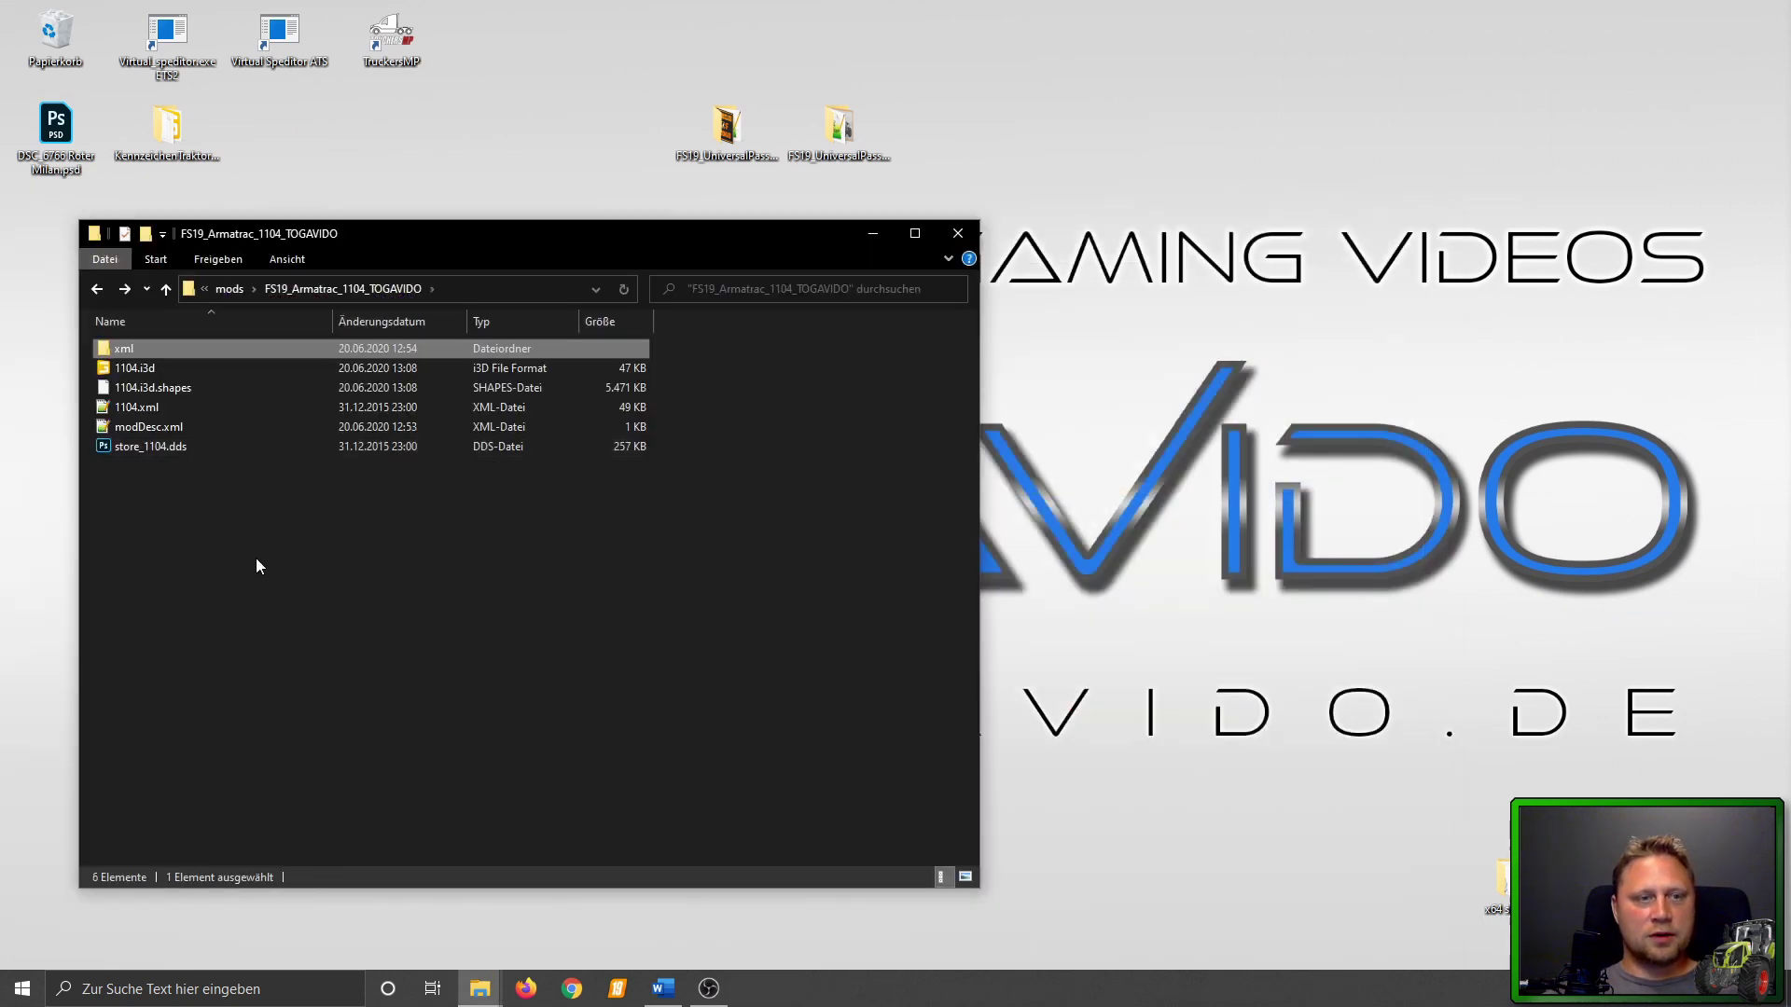
Zip all the mod's files into FS19_Armatrac_1104_TOGAVIDO.zip with 7-Zip.
{"action": "left_click_drag", "start_coordinate": [250, 530], "coordinate": [159, 361]}
{"action": "right_click", "coordinate": [159, 355]}
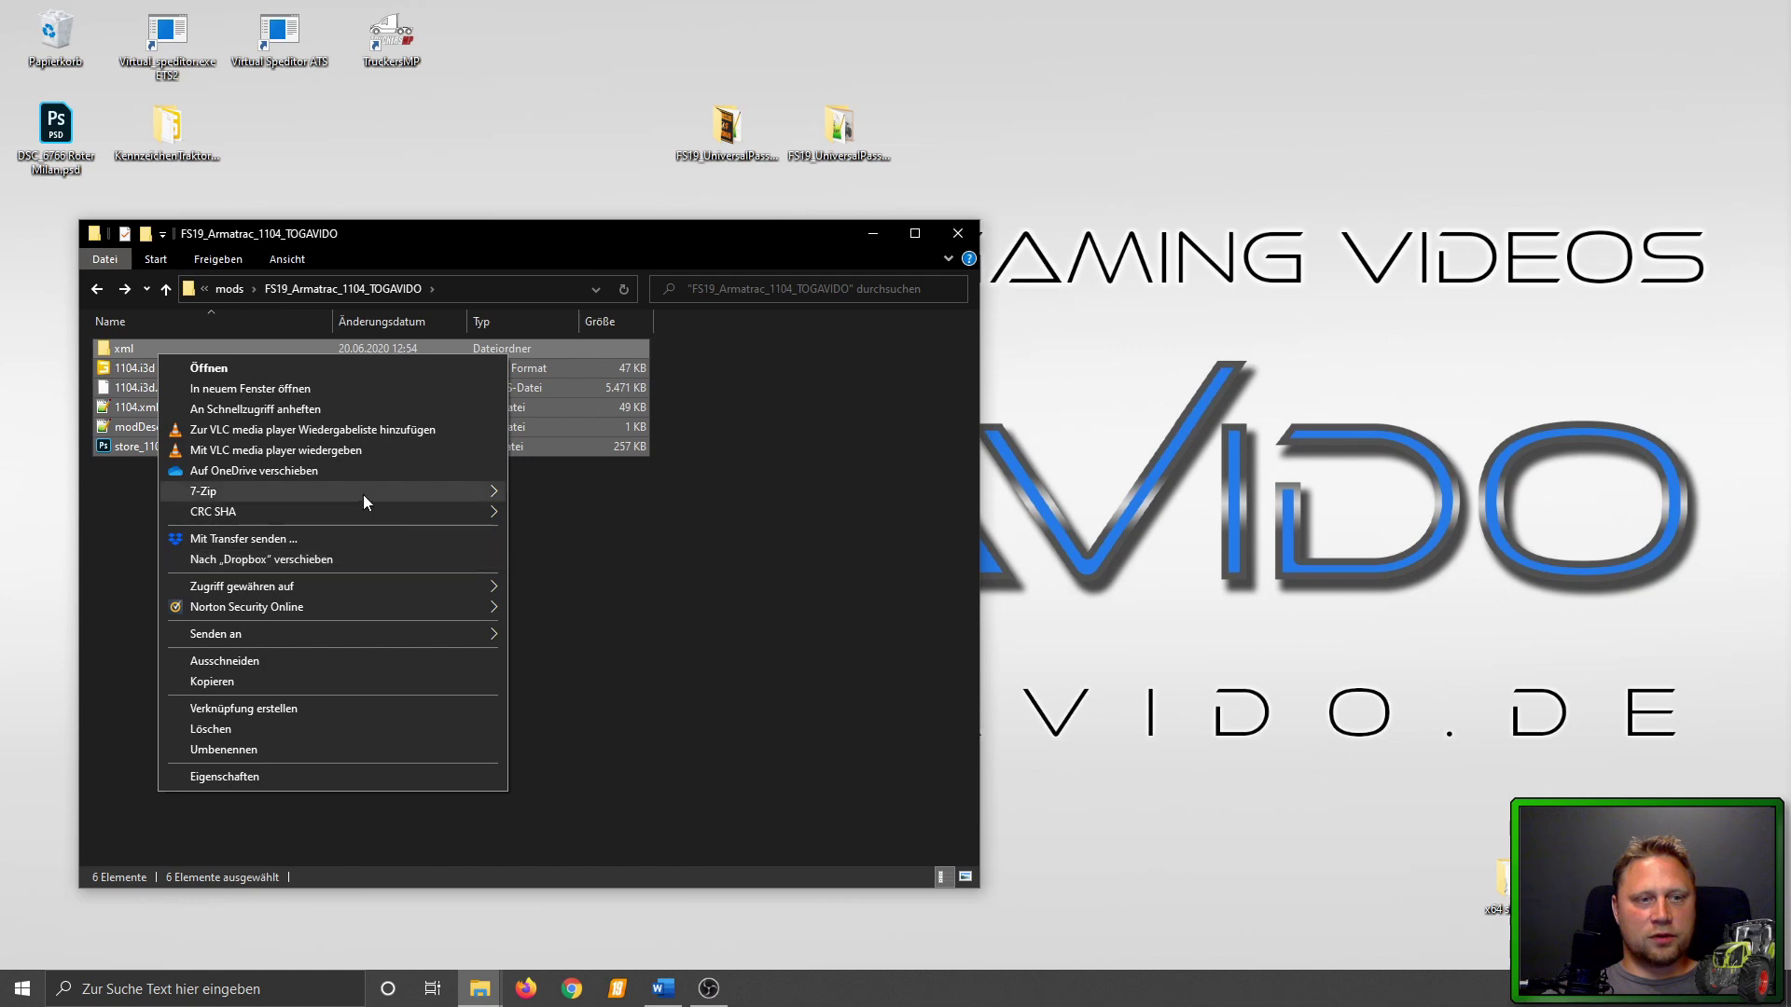
{"action": "mouse_move", "coordinate": [364, 492]}
{"action": "left_click", "coordinate": [654, 582]}
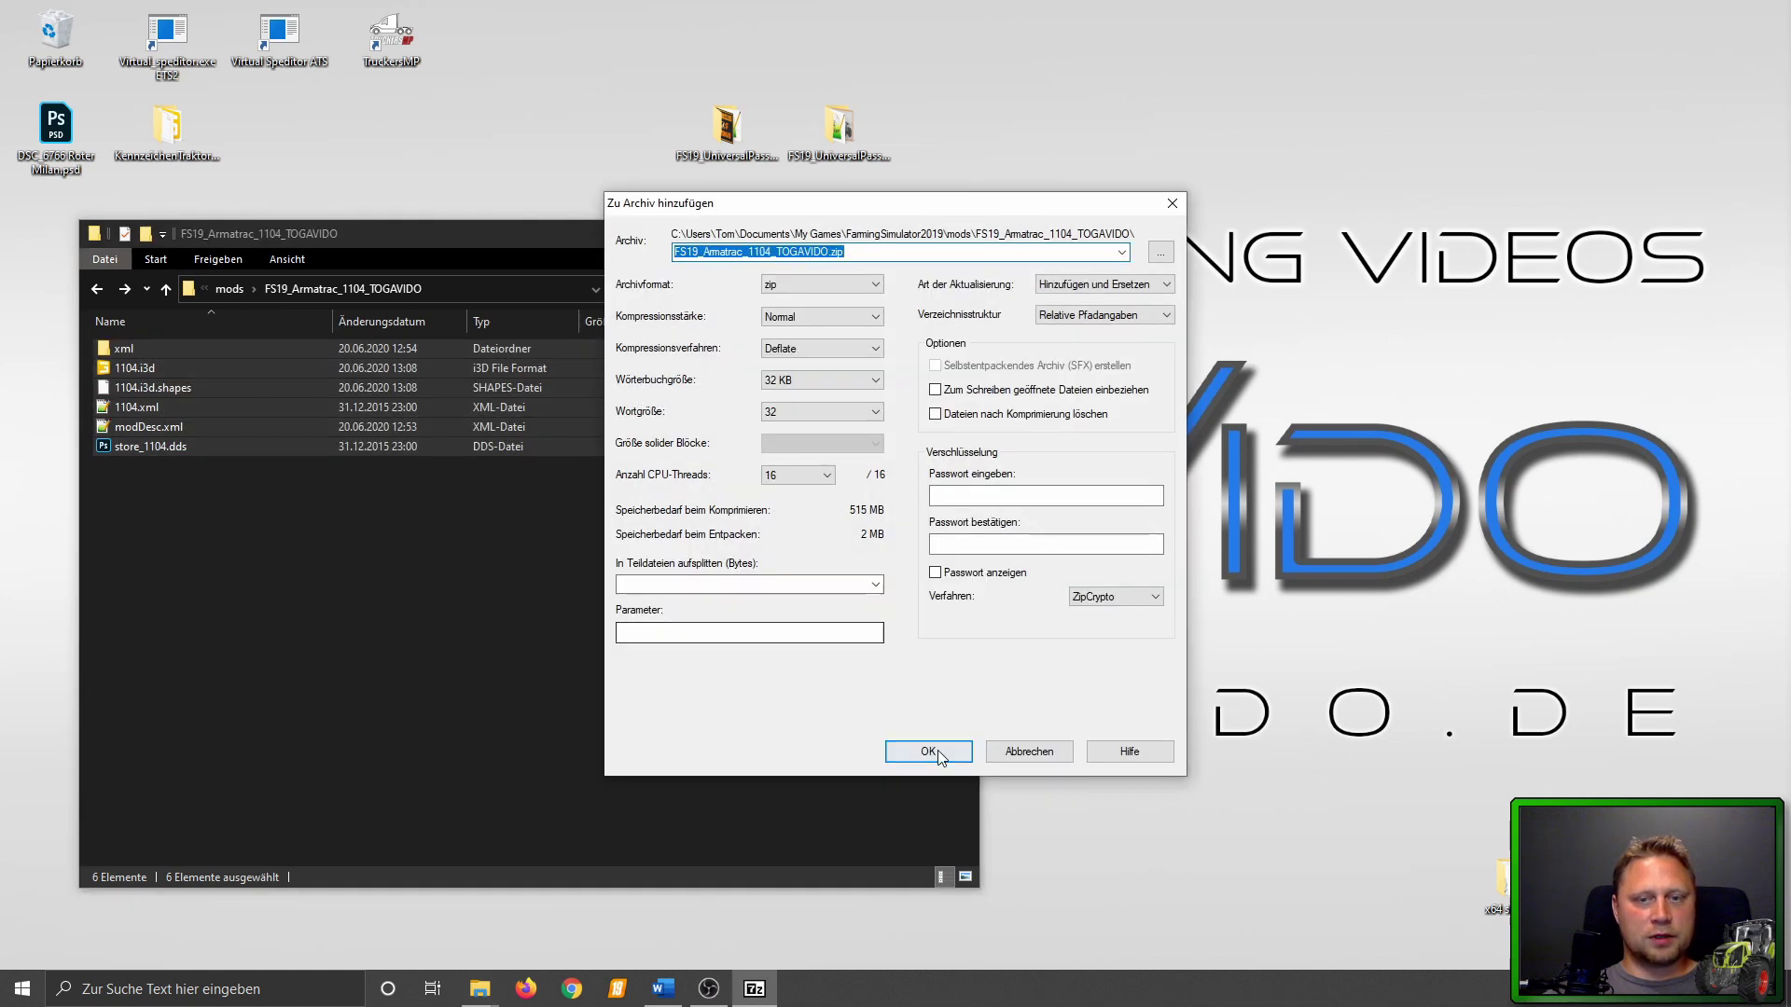
{"action": "left_click", "coordinate": [937, 750]}
{"action": "left_click", "coordinate": [151, 431]}
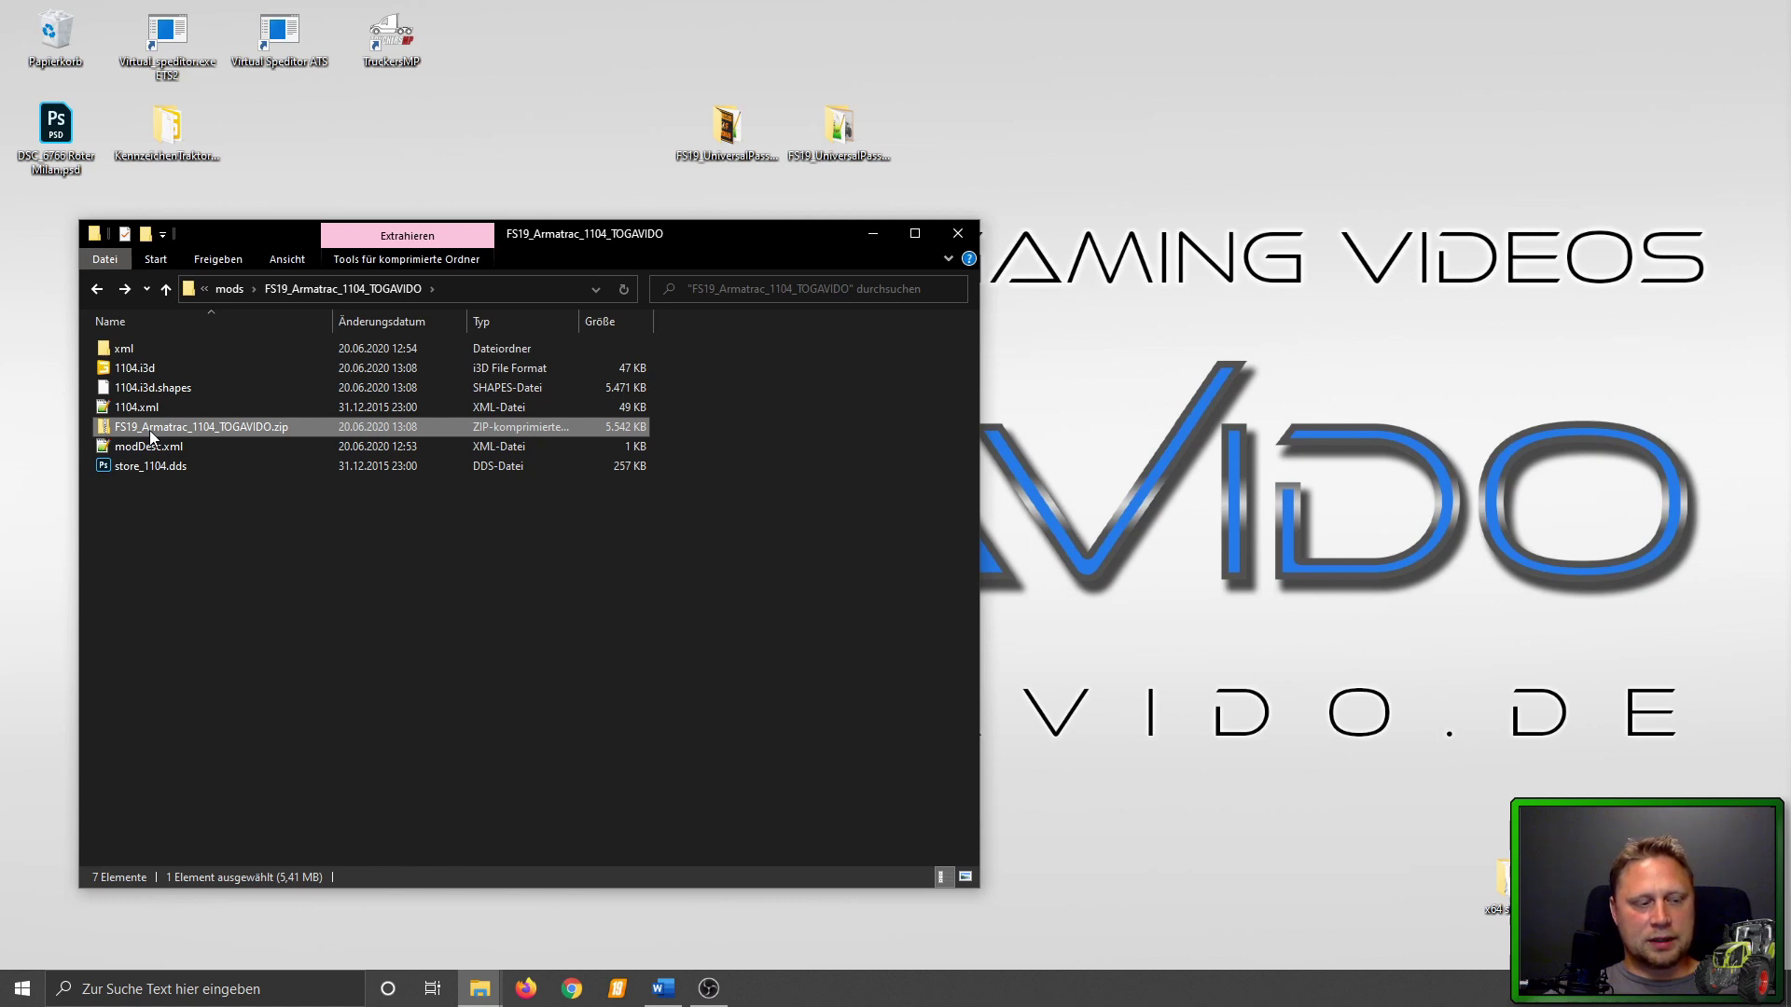
Move the unpacked Armatrac folder into 'in Bearbeitung', replacing existing files.
{"action": "key", "text": "alt+Up"}
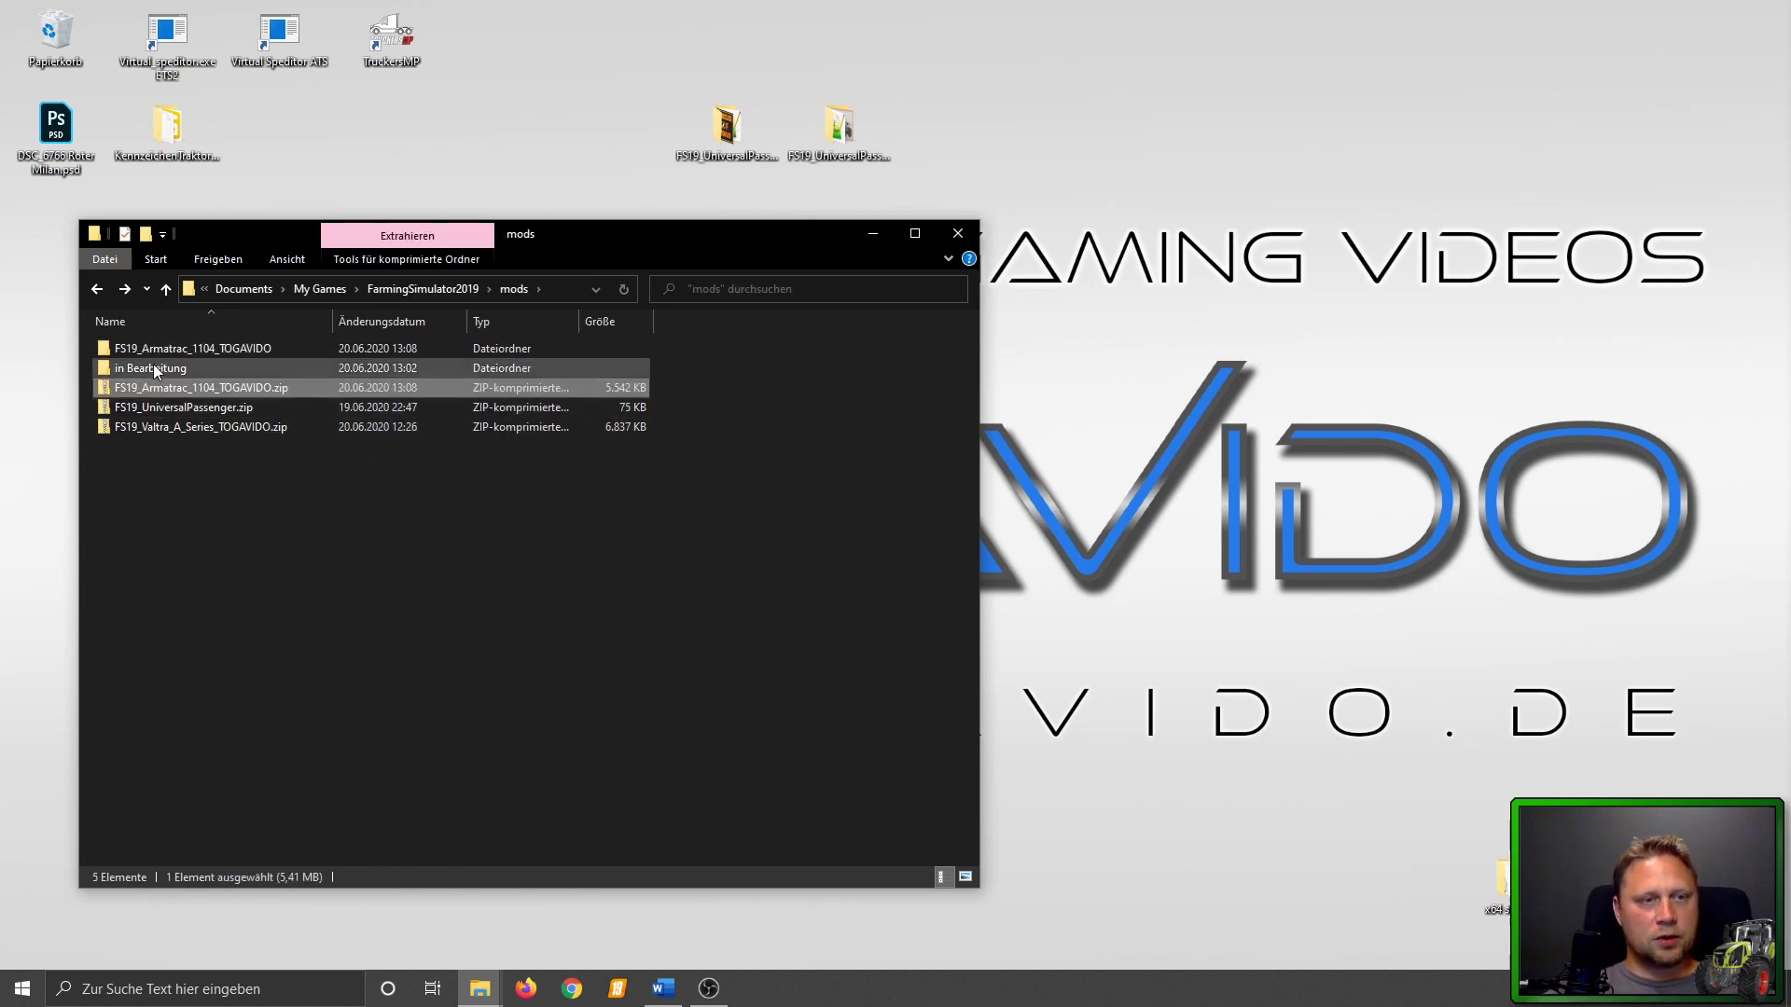
{"action": "left_click_drag", "start_coordinate": [153, 348], "coordinate": [187, 371]}
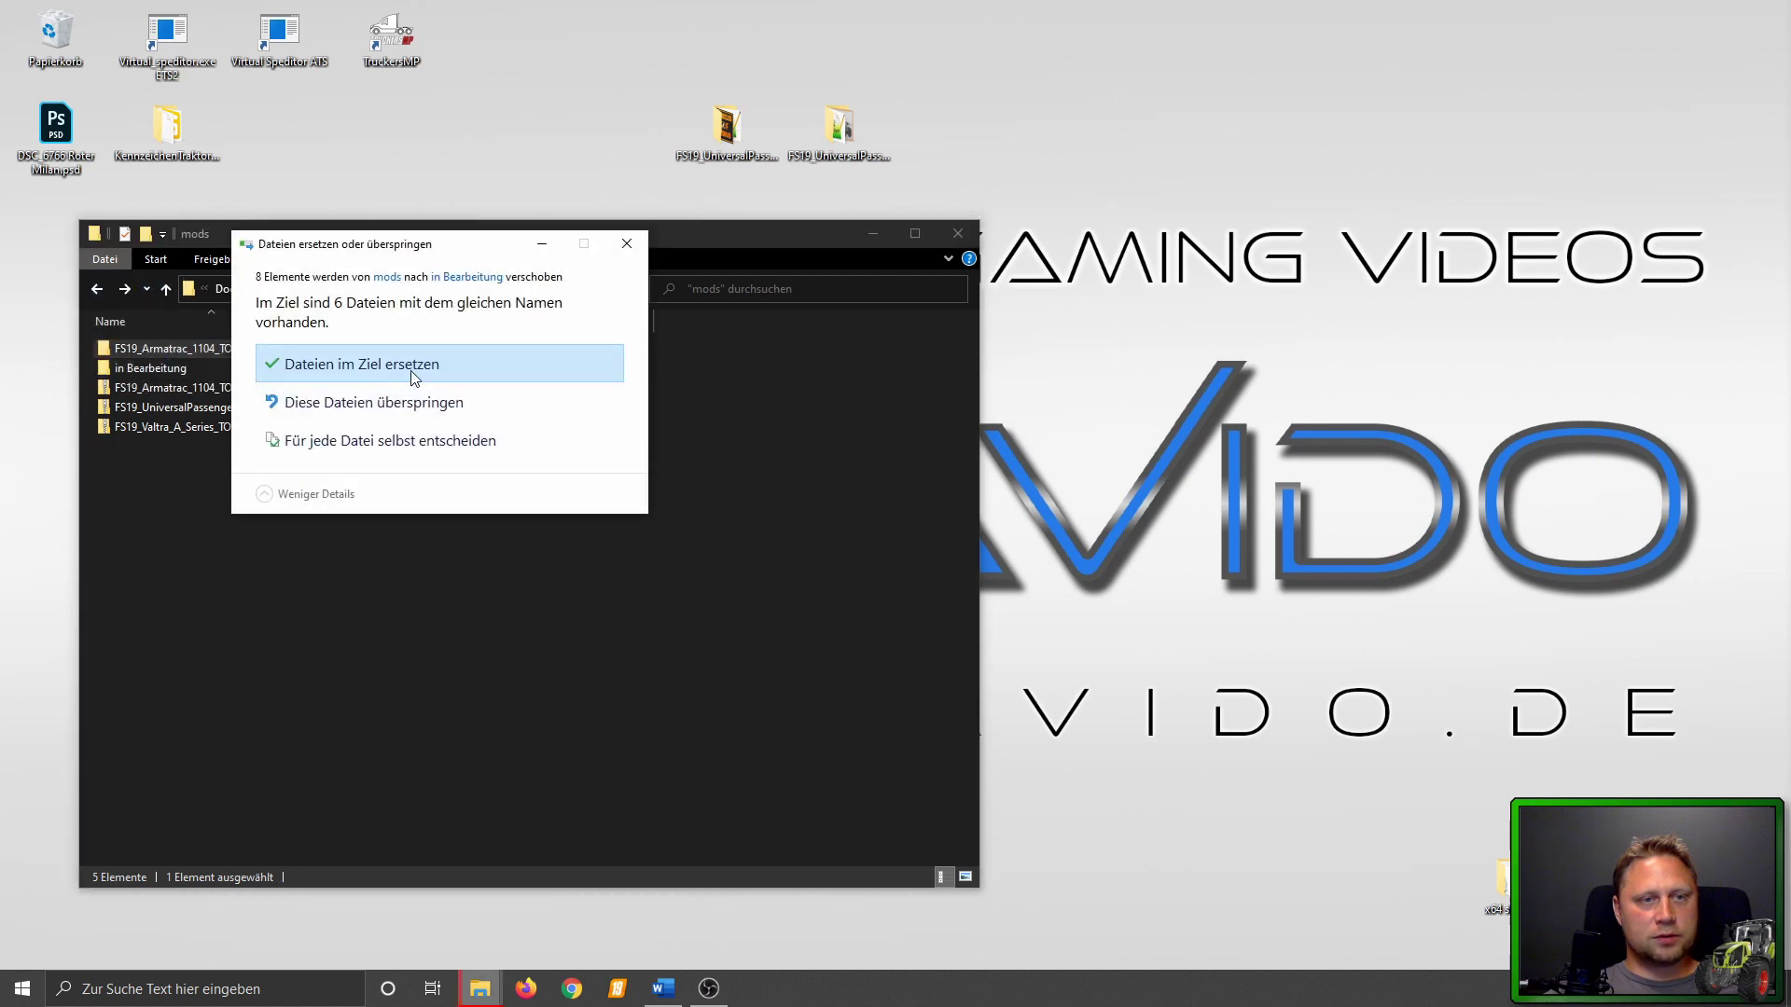
{"action": "left_click", "coordinate": [412, 373]}
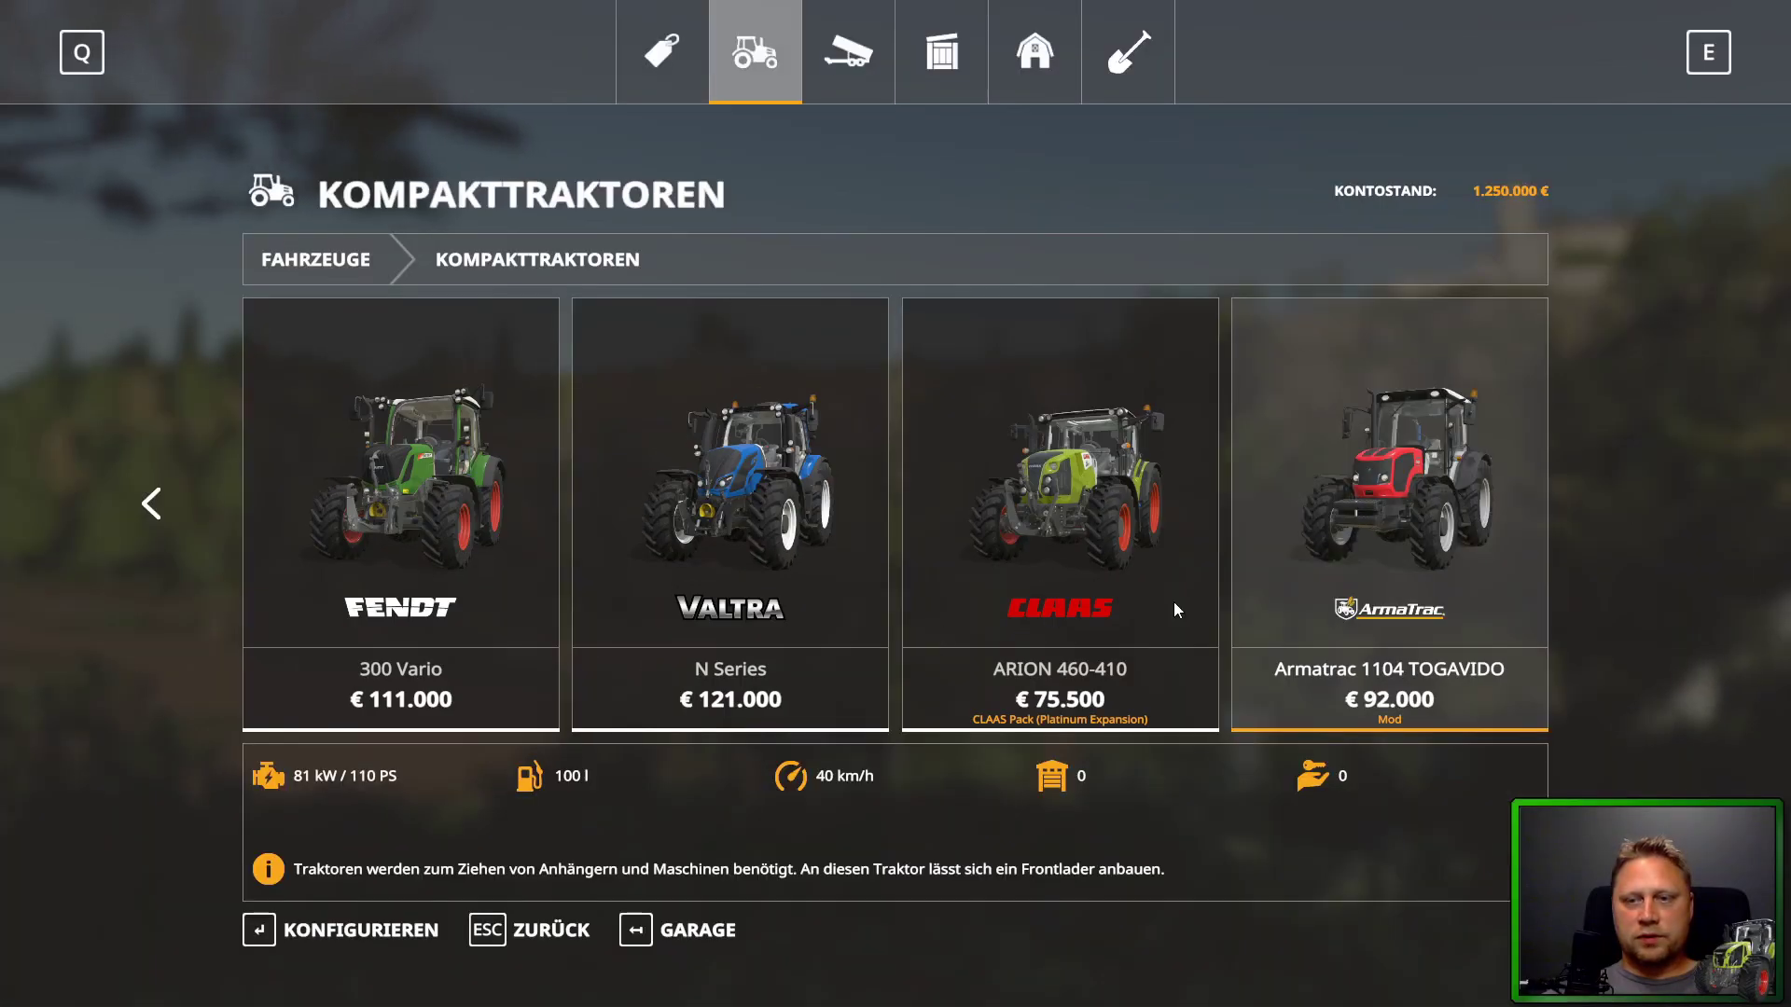
Buy the Armatrac 1104 TOGAVIDO for €92.000 in the shop.
{"action": "key", "text": "Return"}
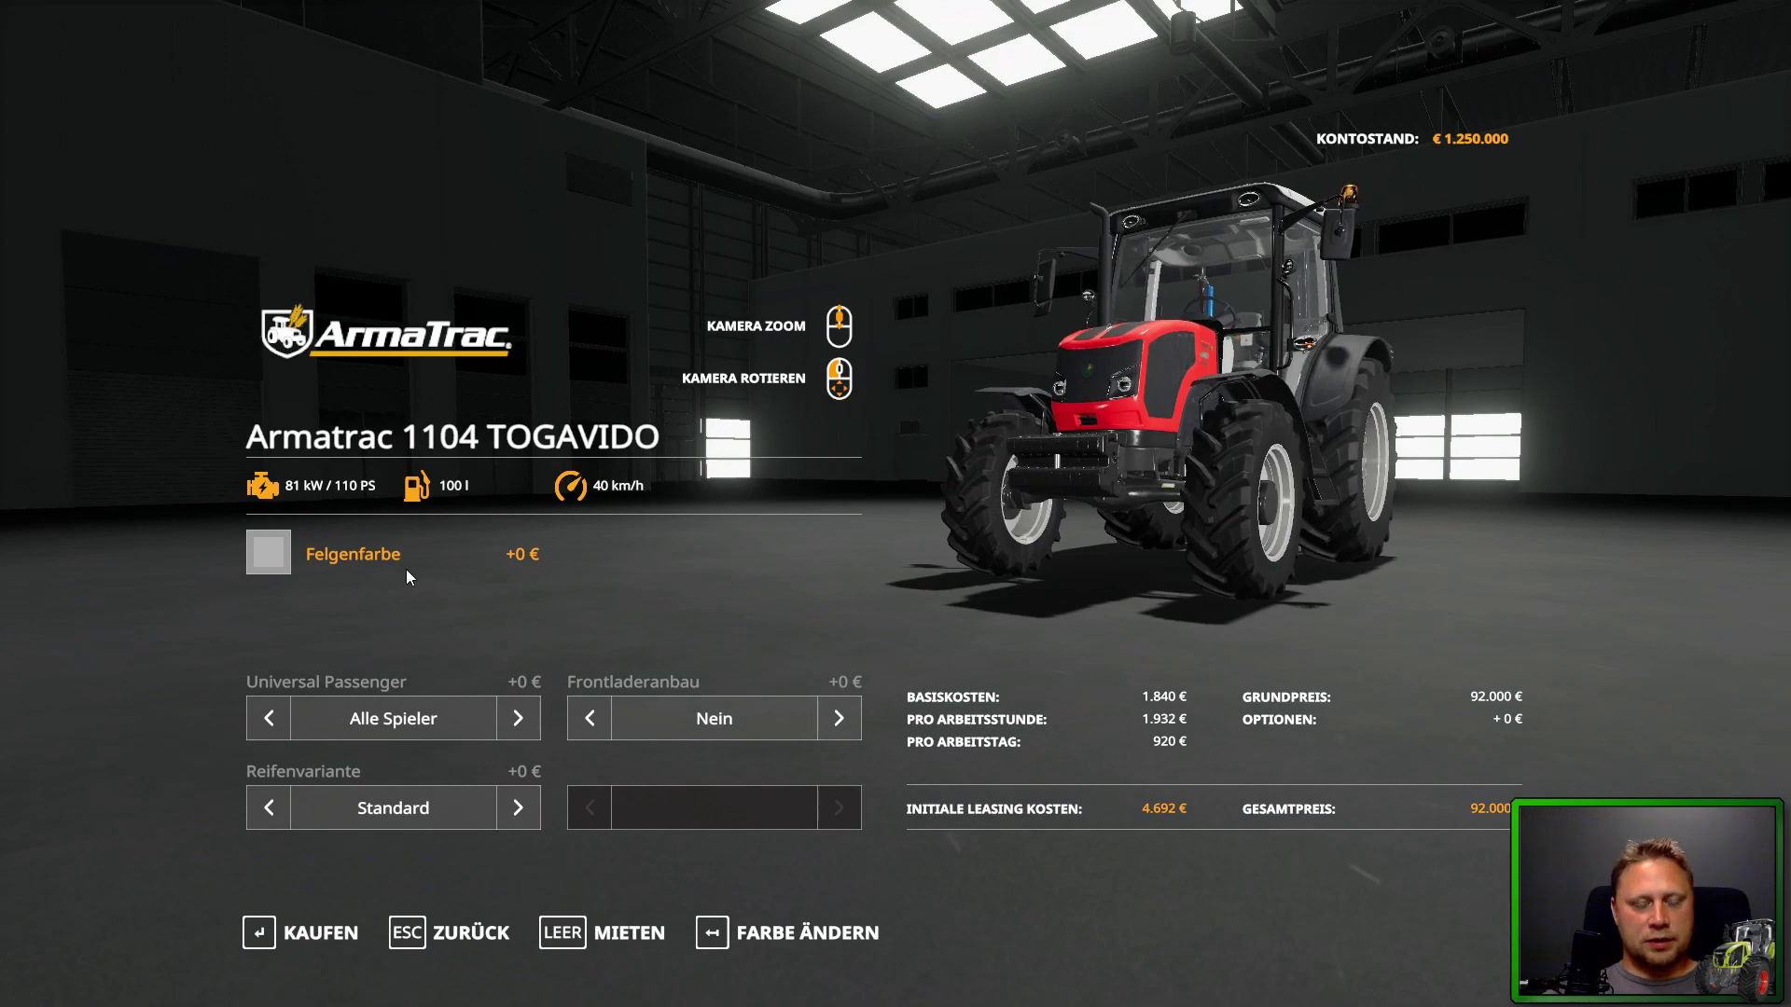
{"action": "left_click", "coordinate": [308, 932]}
{"action": "left_click", "coordinate": [636, 619]}
{"action": "left_click", "coordinate": [636, 619]}
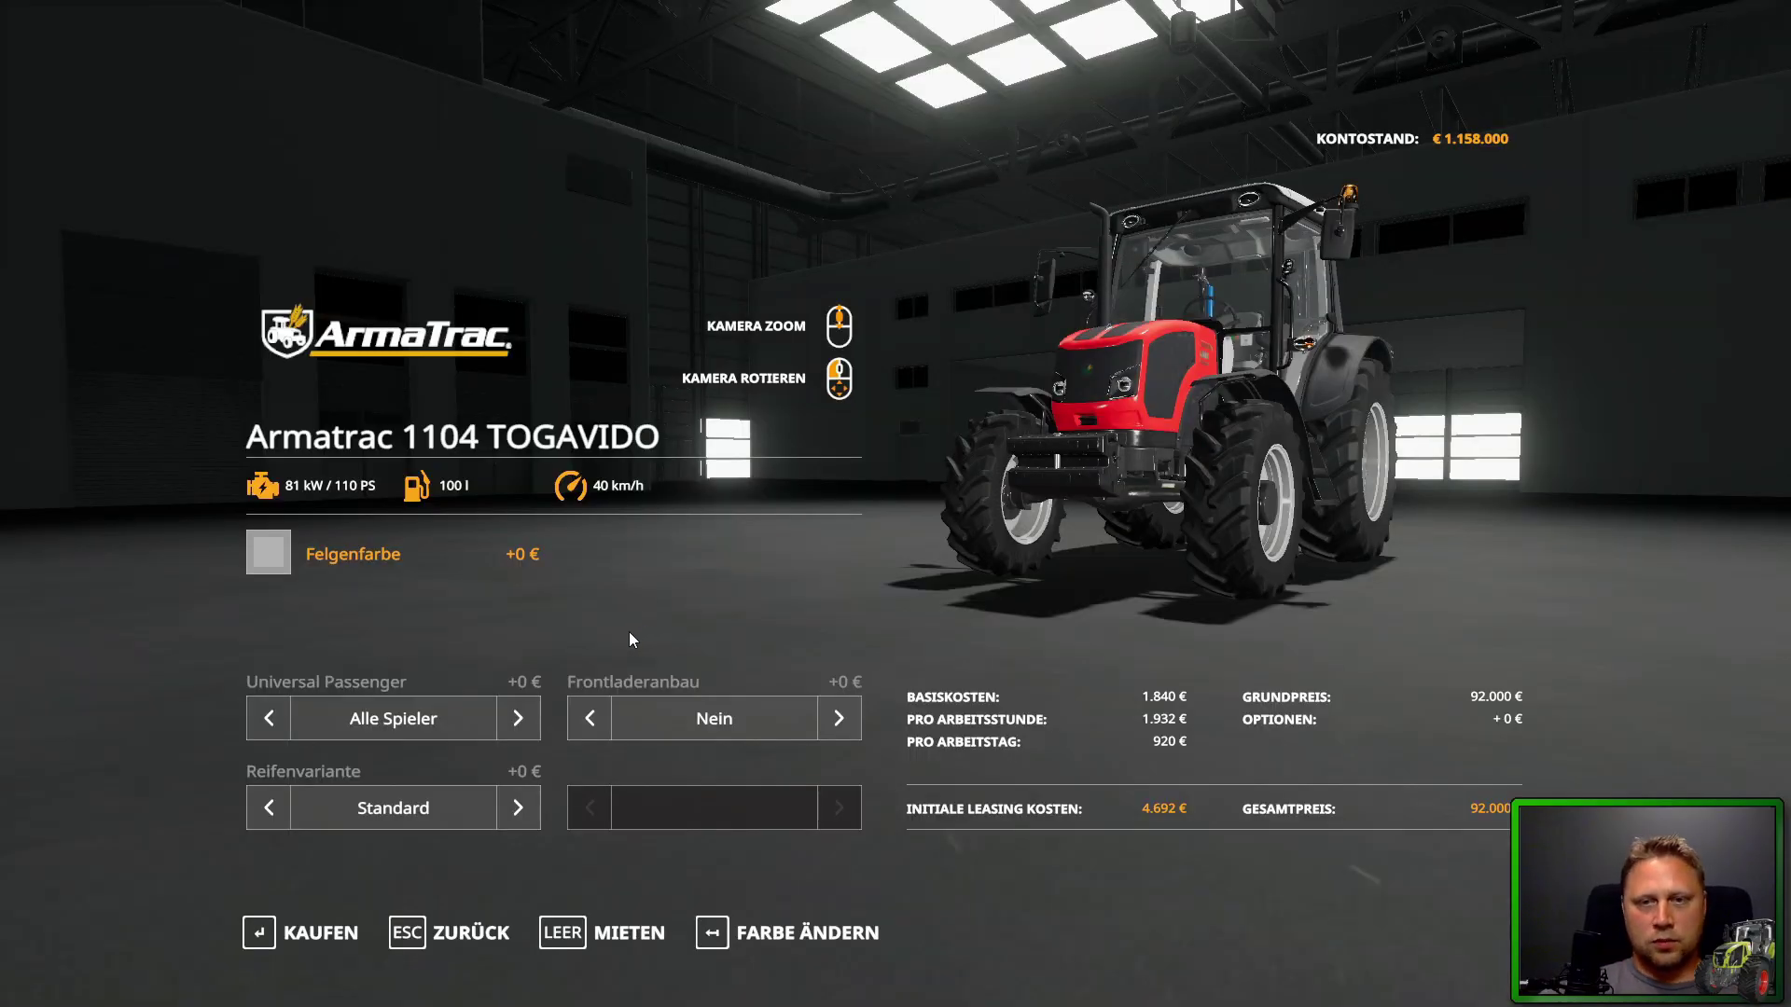
{"action": "key", "text": "Escape"}
{"action": "key", "text": "Escape"}
Enter the tractor, take the passenger seat viewed from outside, then reopen the shop.
{"action": "key", "text": "Tab"}
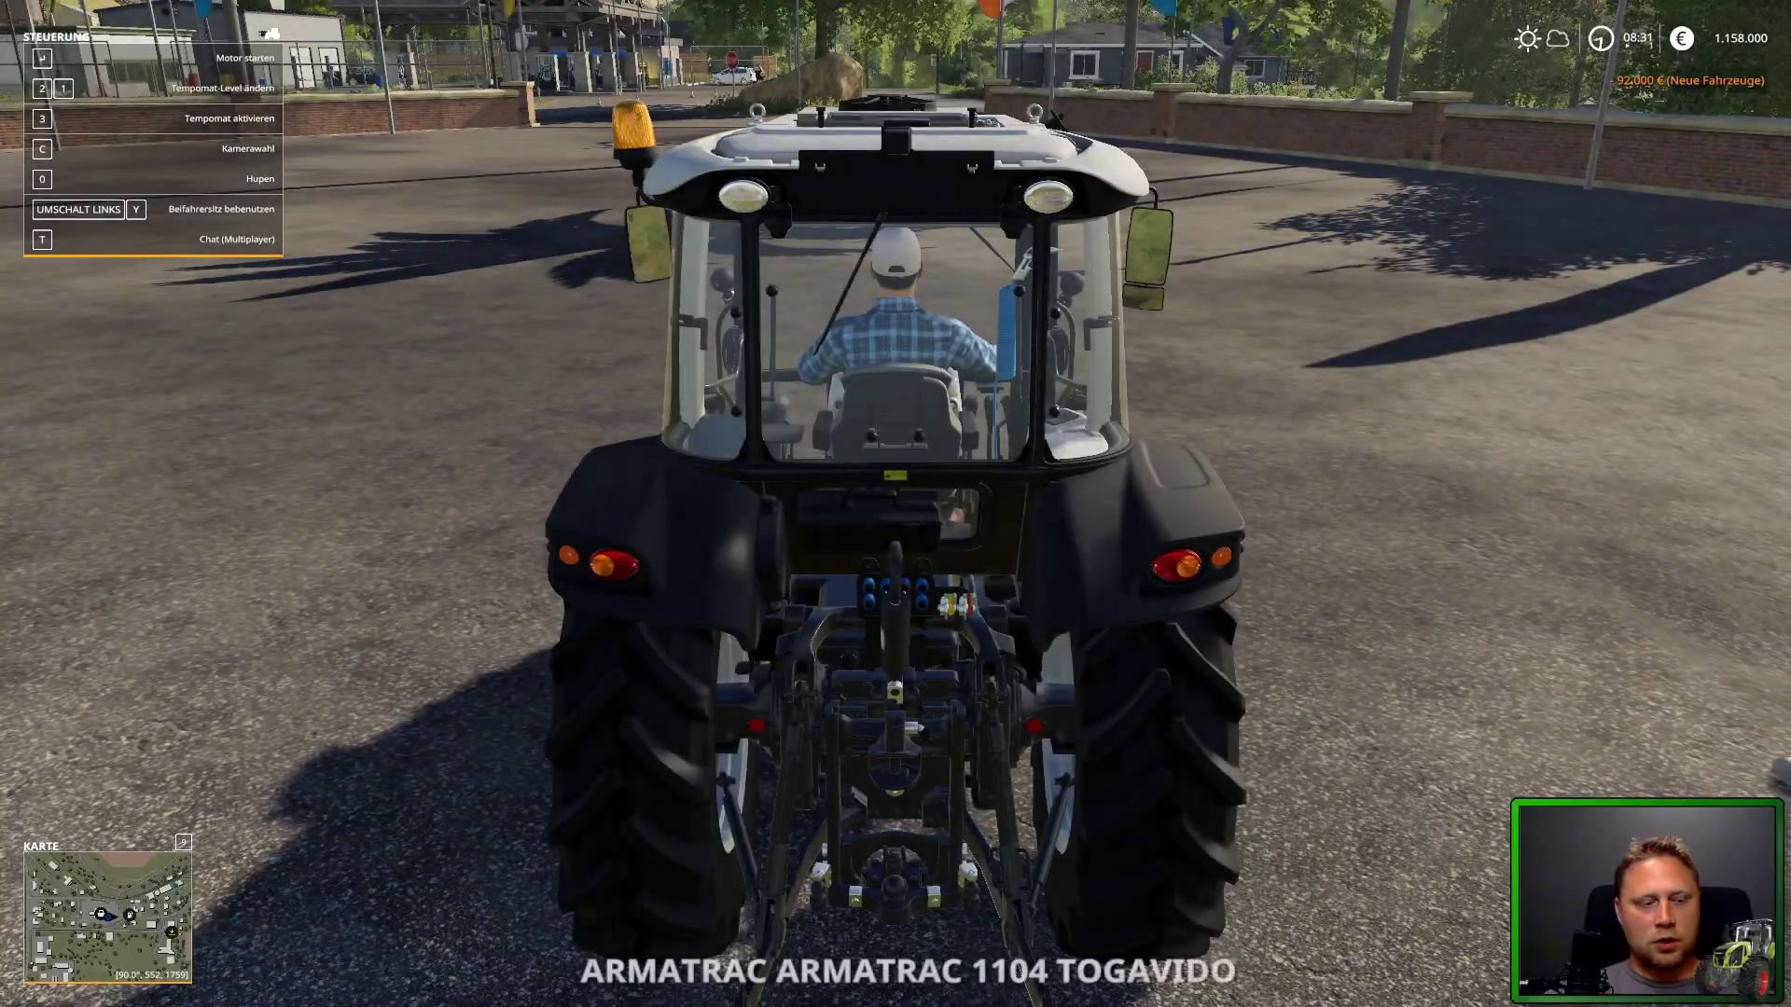
{"action": "key", "text": "shift+y"}
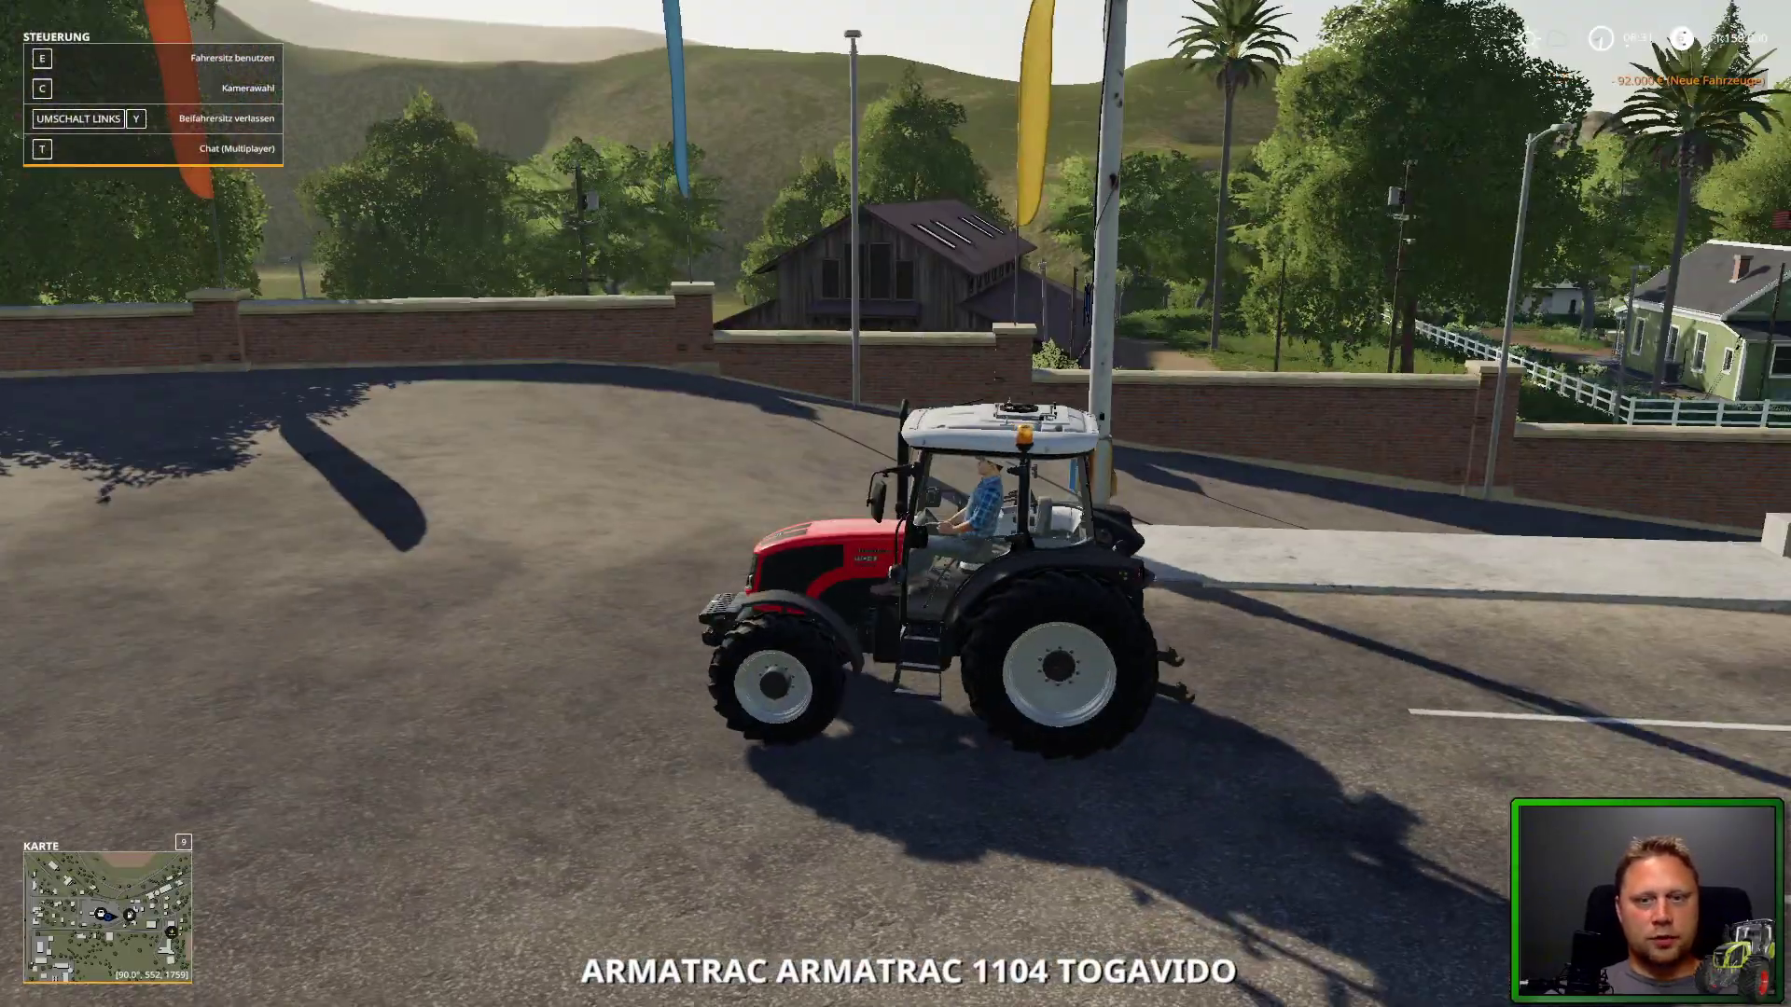
{"action": "scroll", "coordinate": [895, 504], "scroll_direction": "up", "scroll_amount": 5}
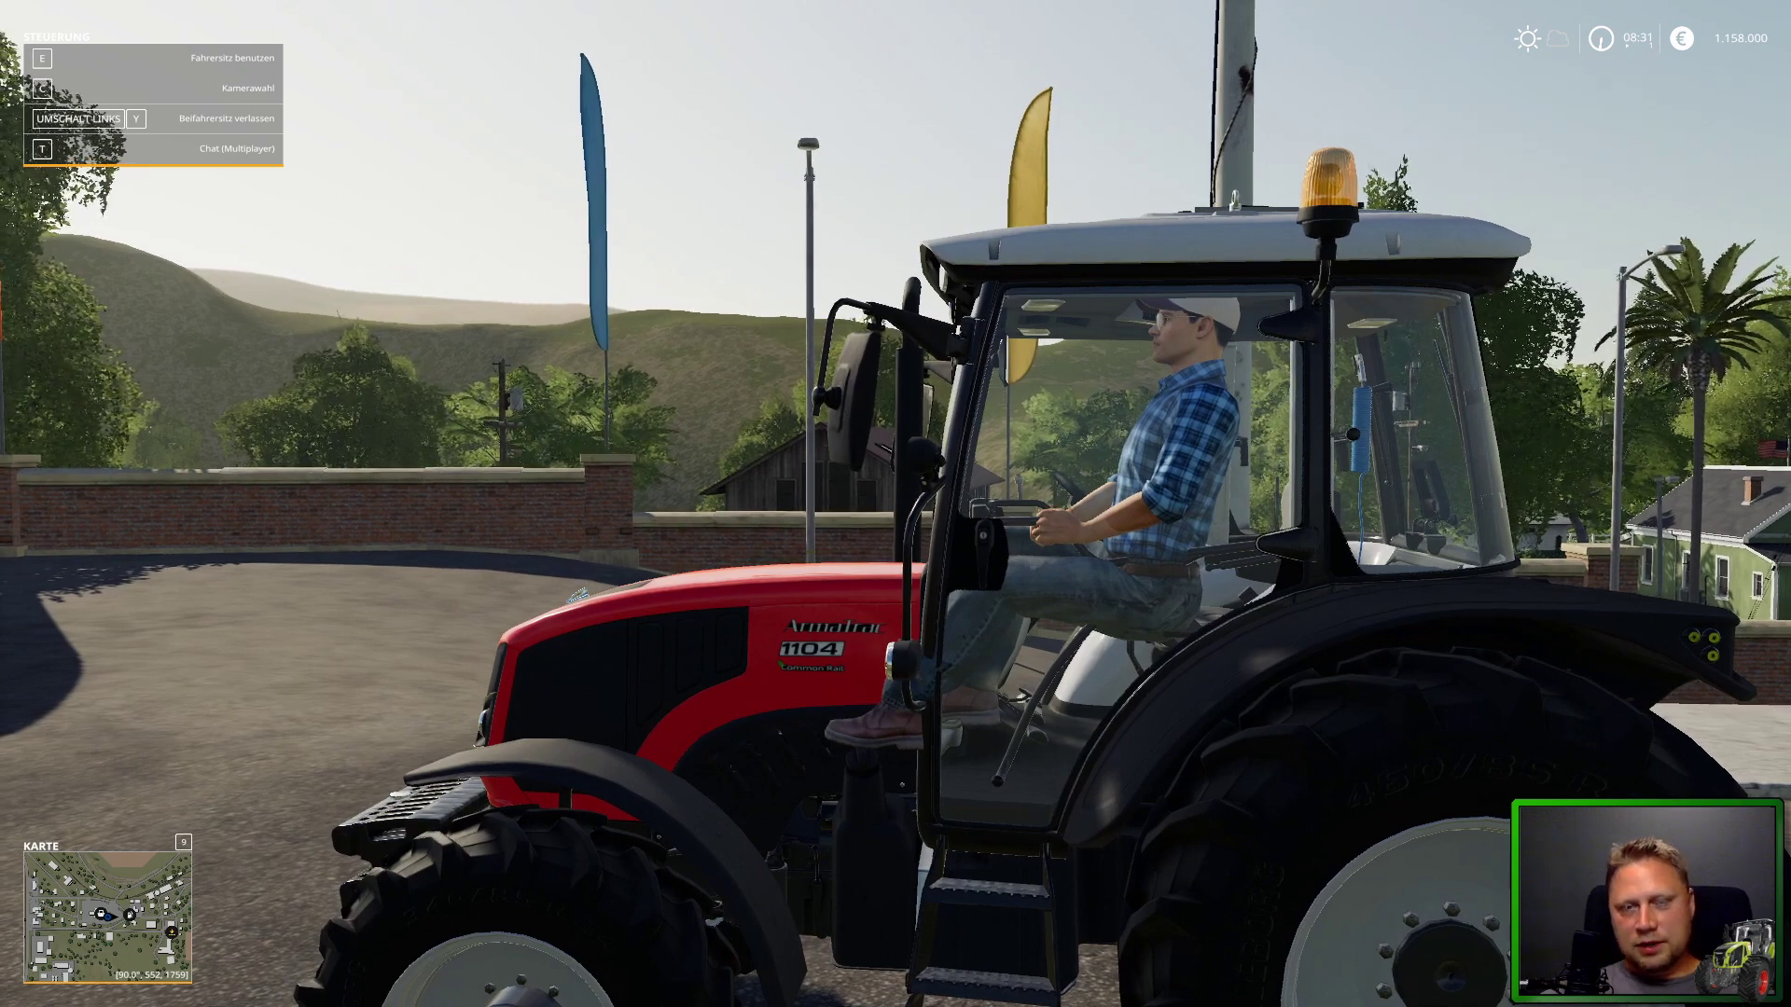
{"action": "key", "text": "p"}
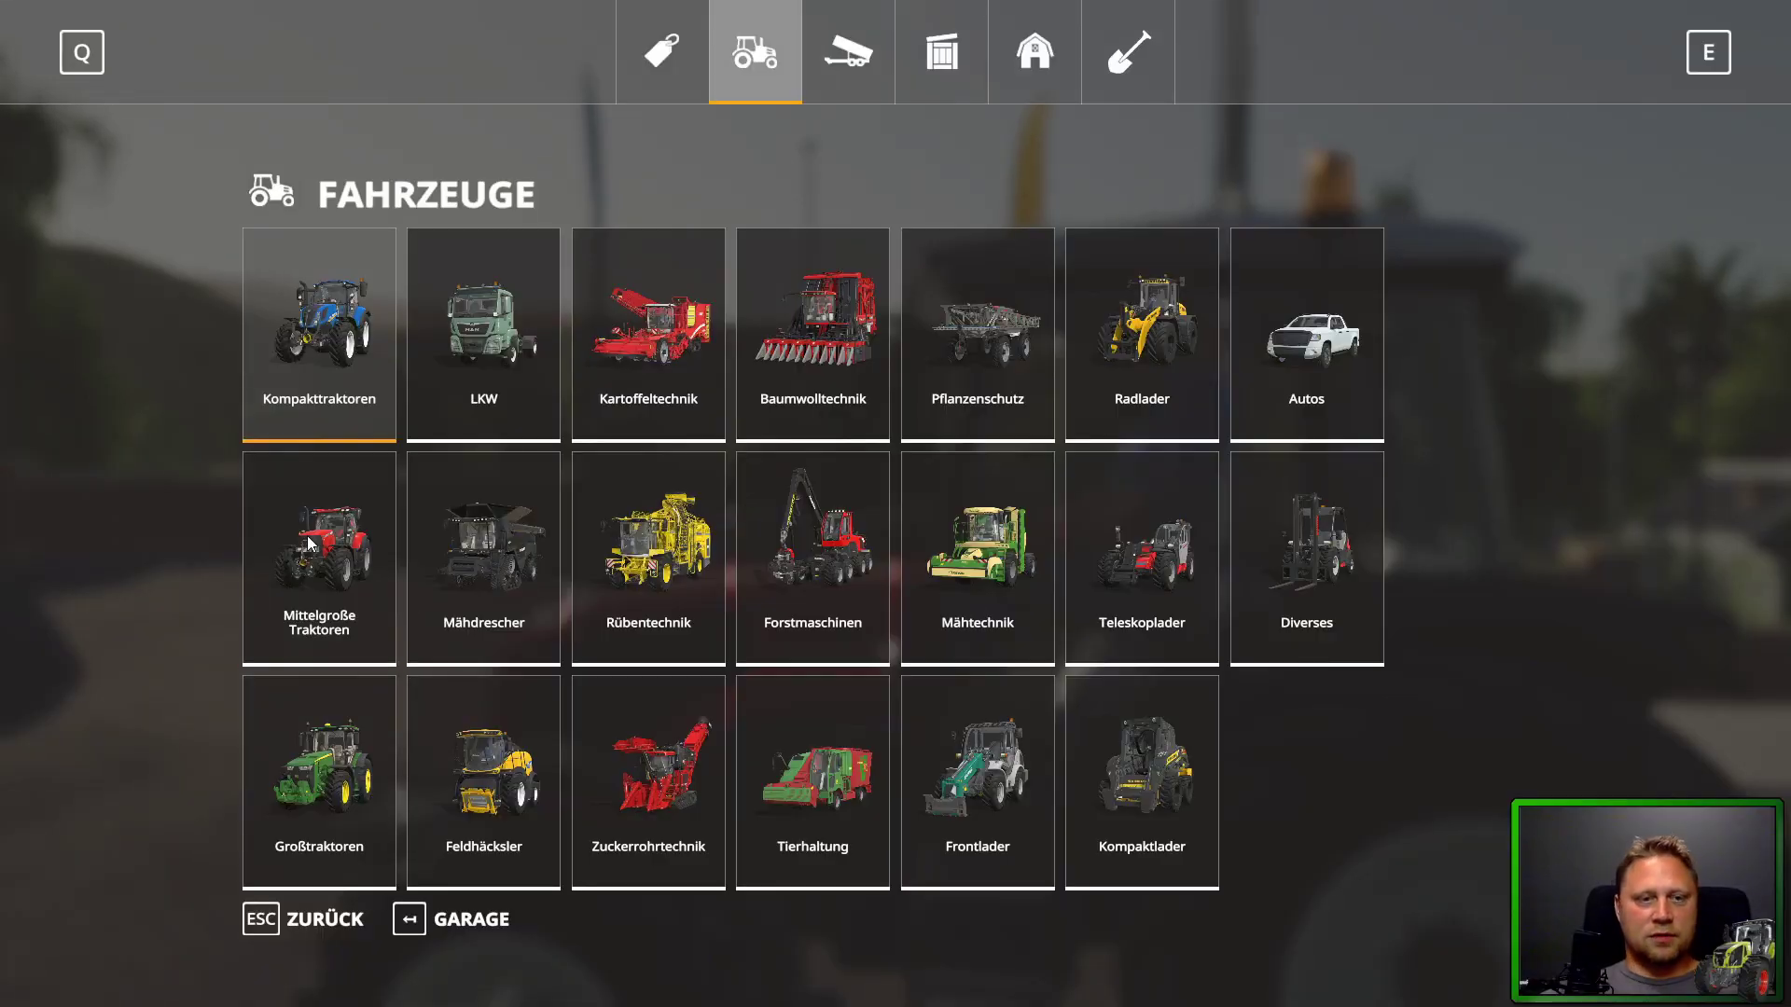
{"action": "left_click", "coordinate": [310, 543]}
{"action": "left_click", "coordinate": [1098, 571]}
{"action": "left_click", "coordinate": [1067, 564]}
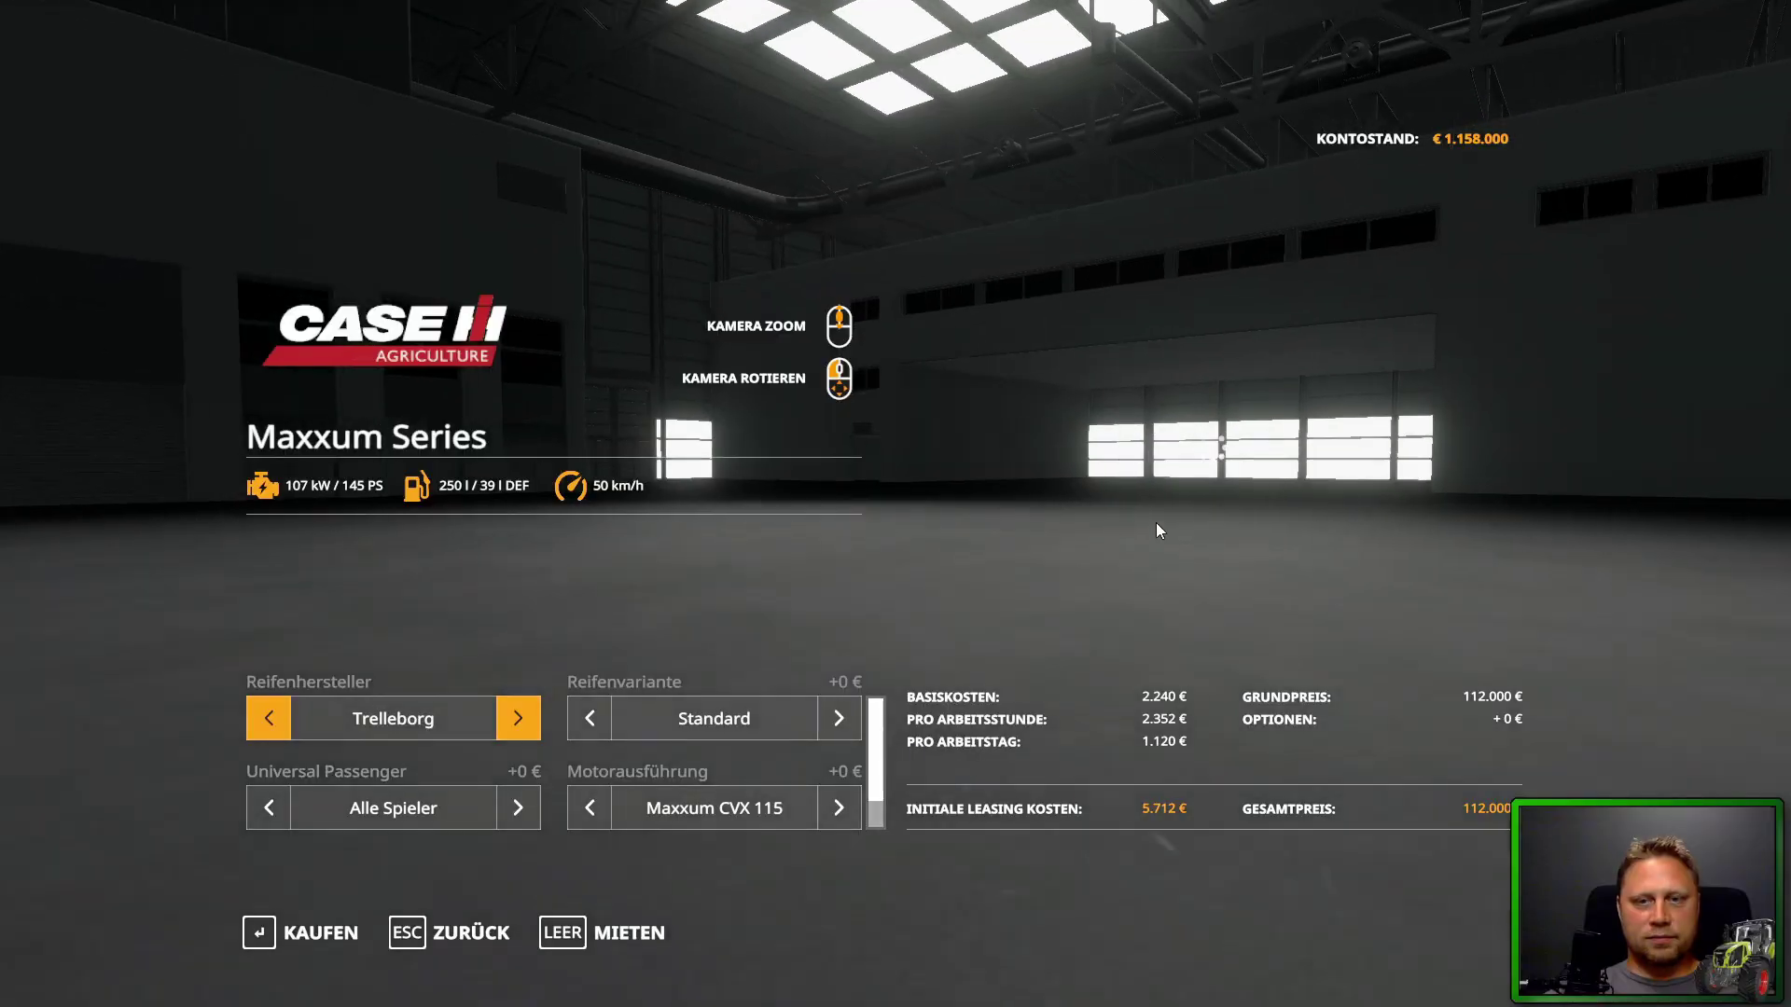
{"action": "left_click_drag", "start_coordinate": [1352, 273], "coordinate": [1351, 362]}
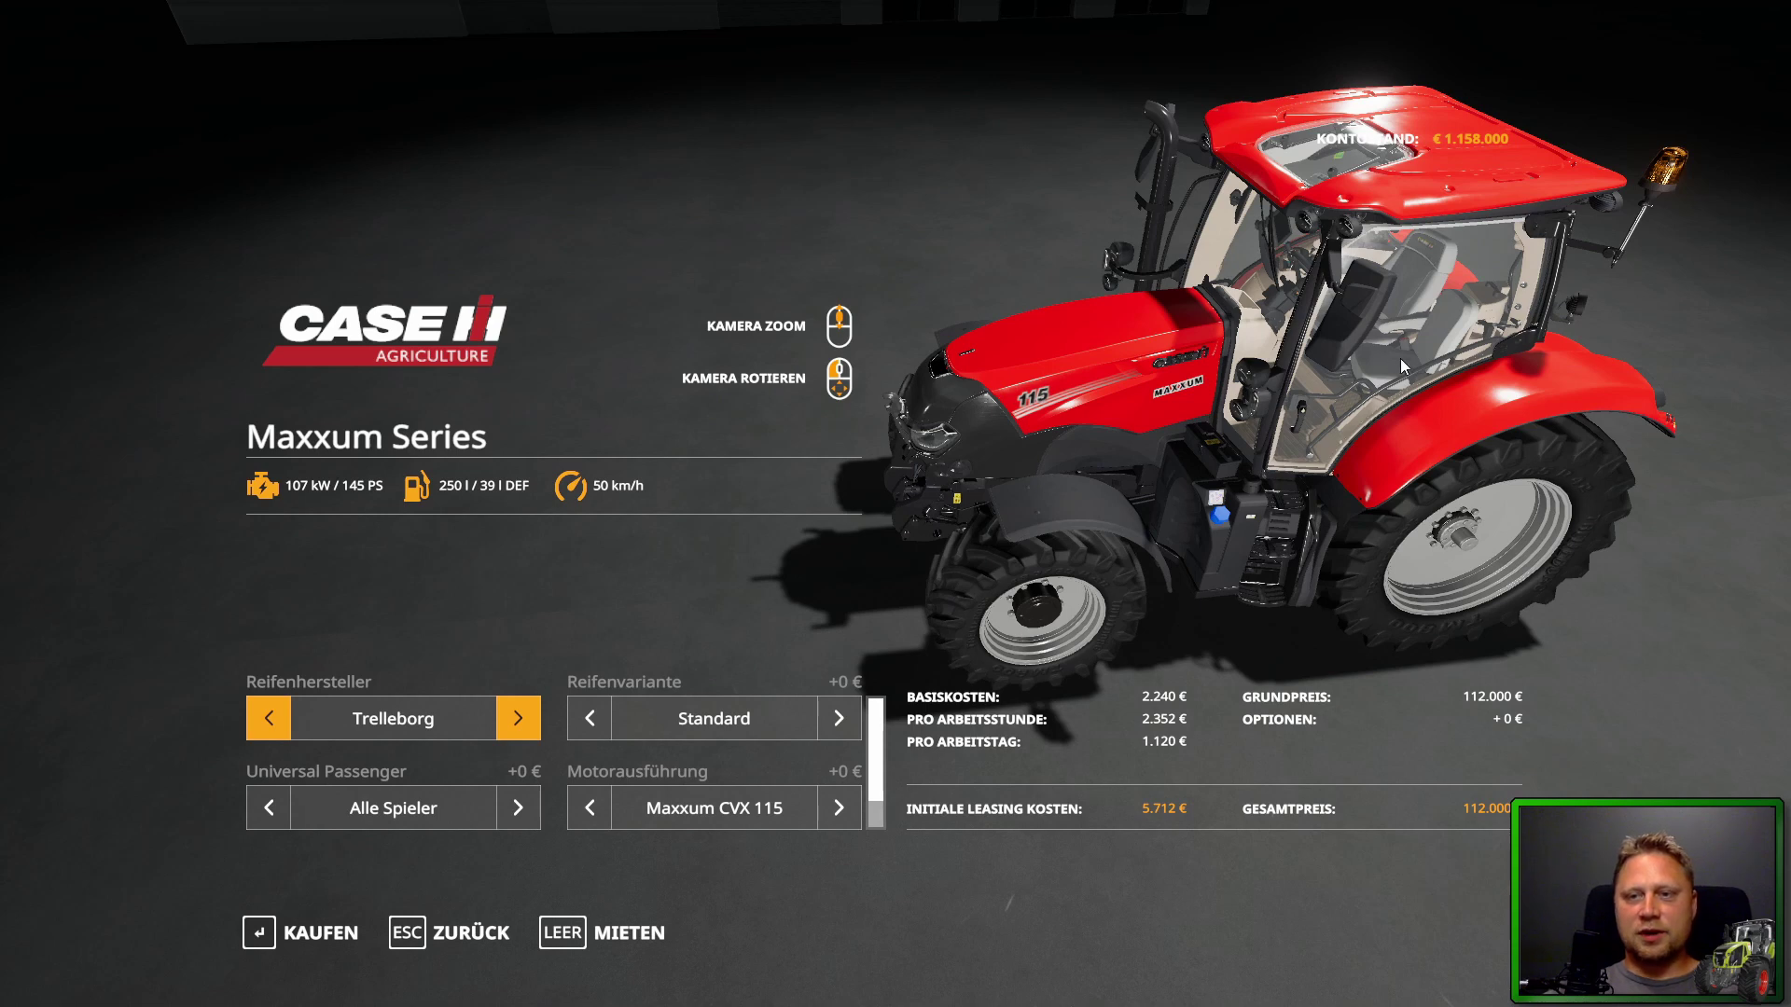
{"action": "left_click", "coordinate": [471, 932]}
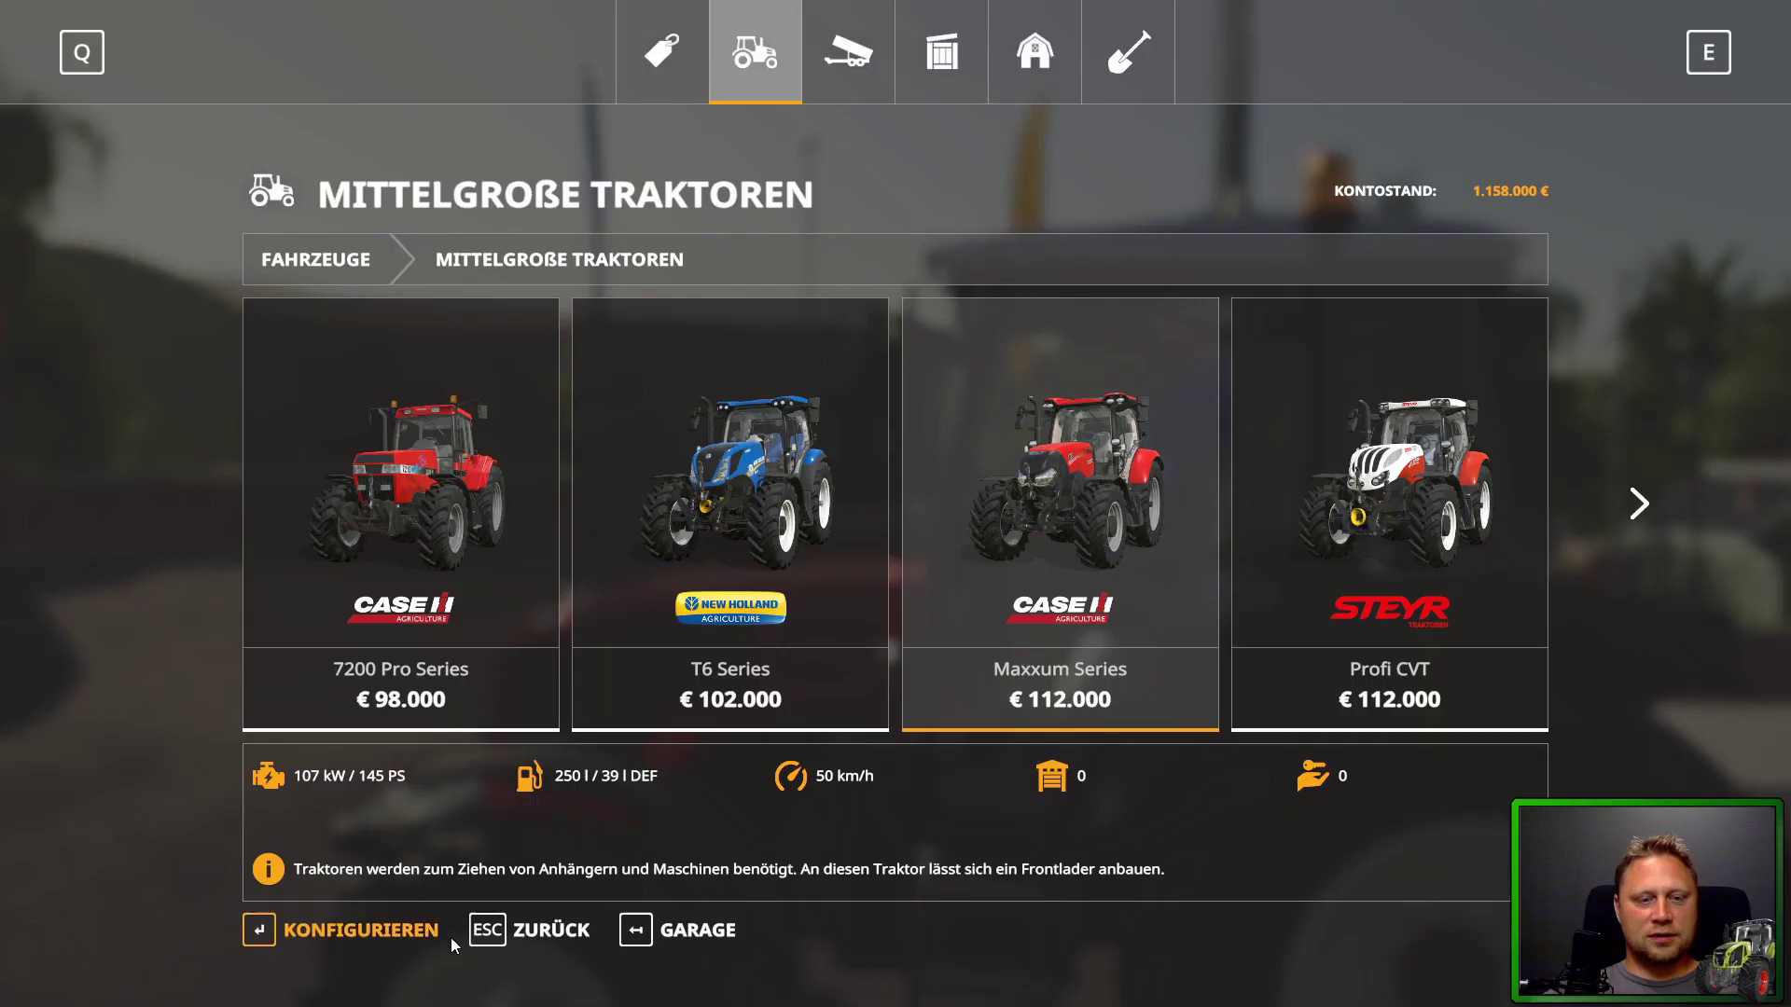
{"action": "left_click", "coordinate": [552, 925]}
{"action": "key", "text": "Escape"}
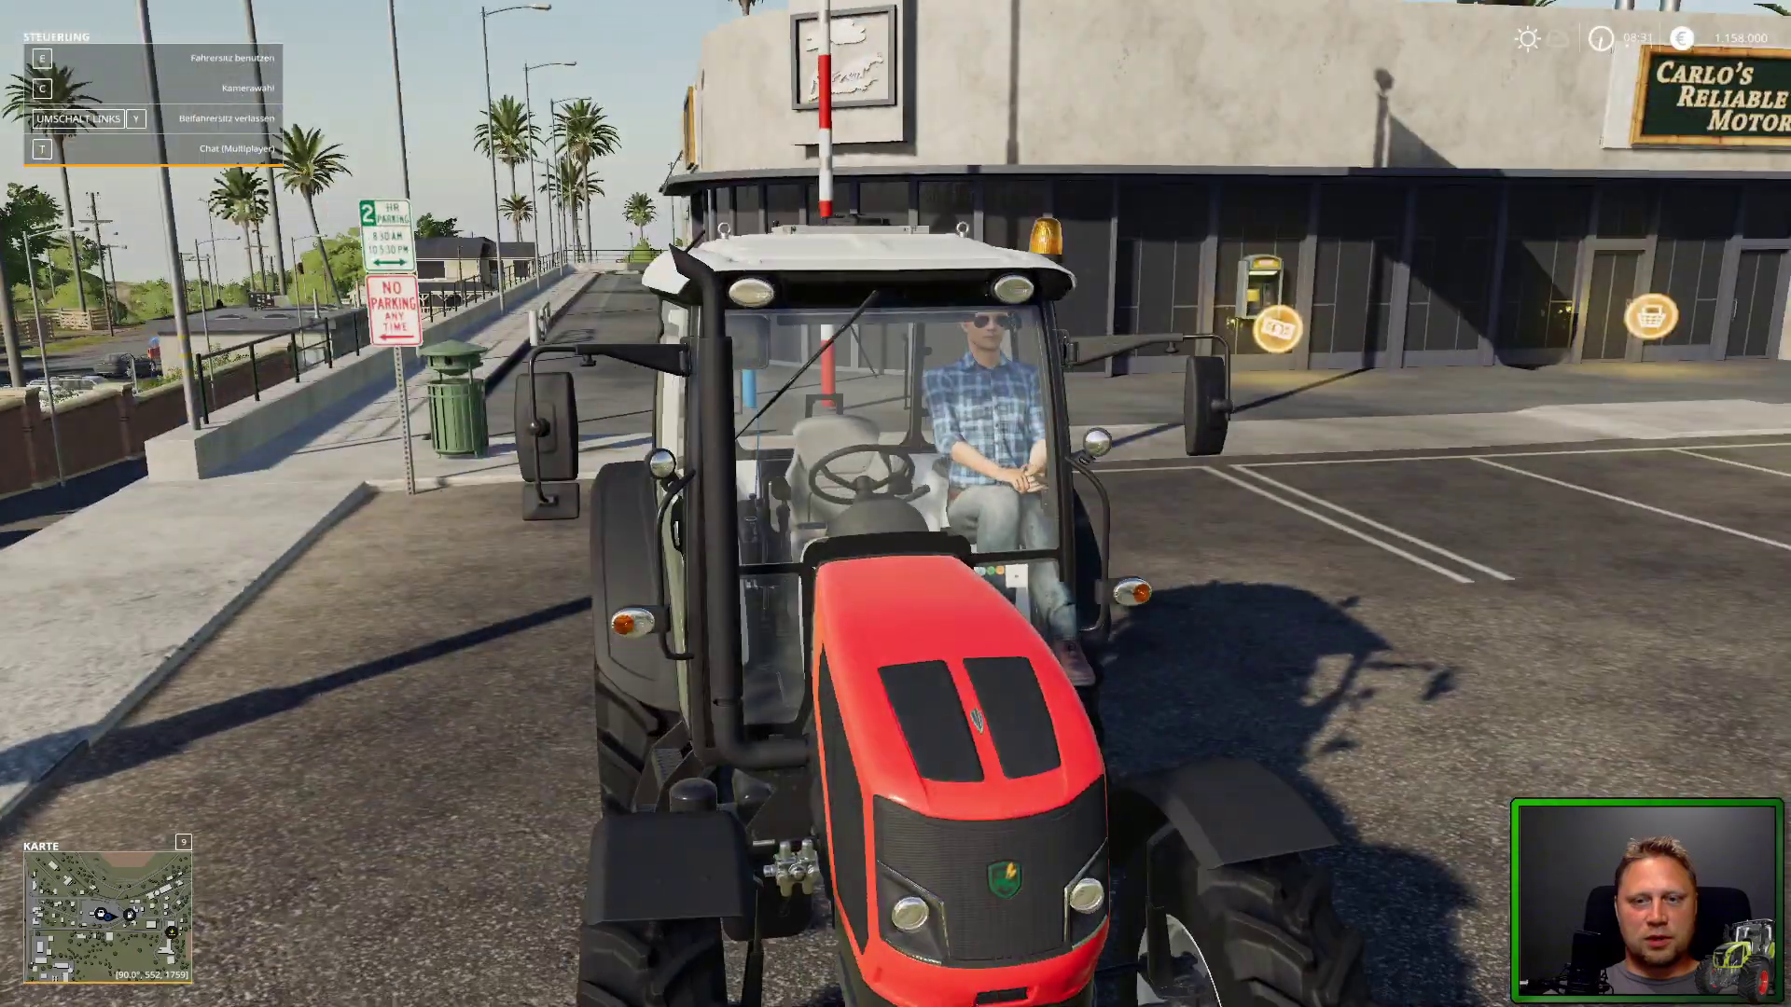
Buy the John Deere 9RX Series from the Großtraktoren shop category and return to the game.
{"action": "key", "text": "p"}
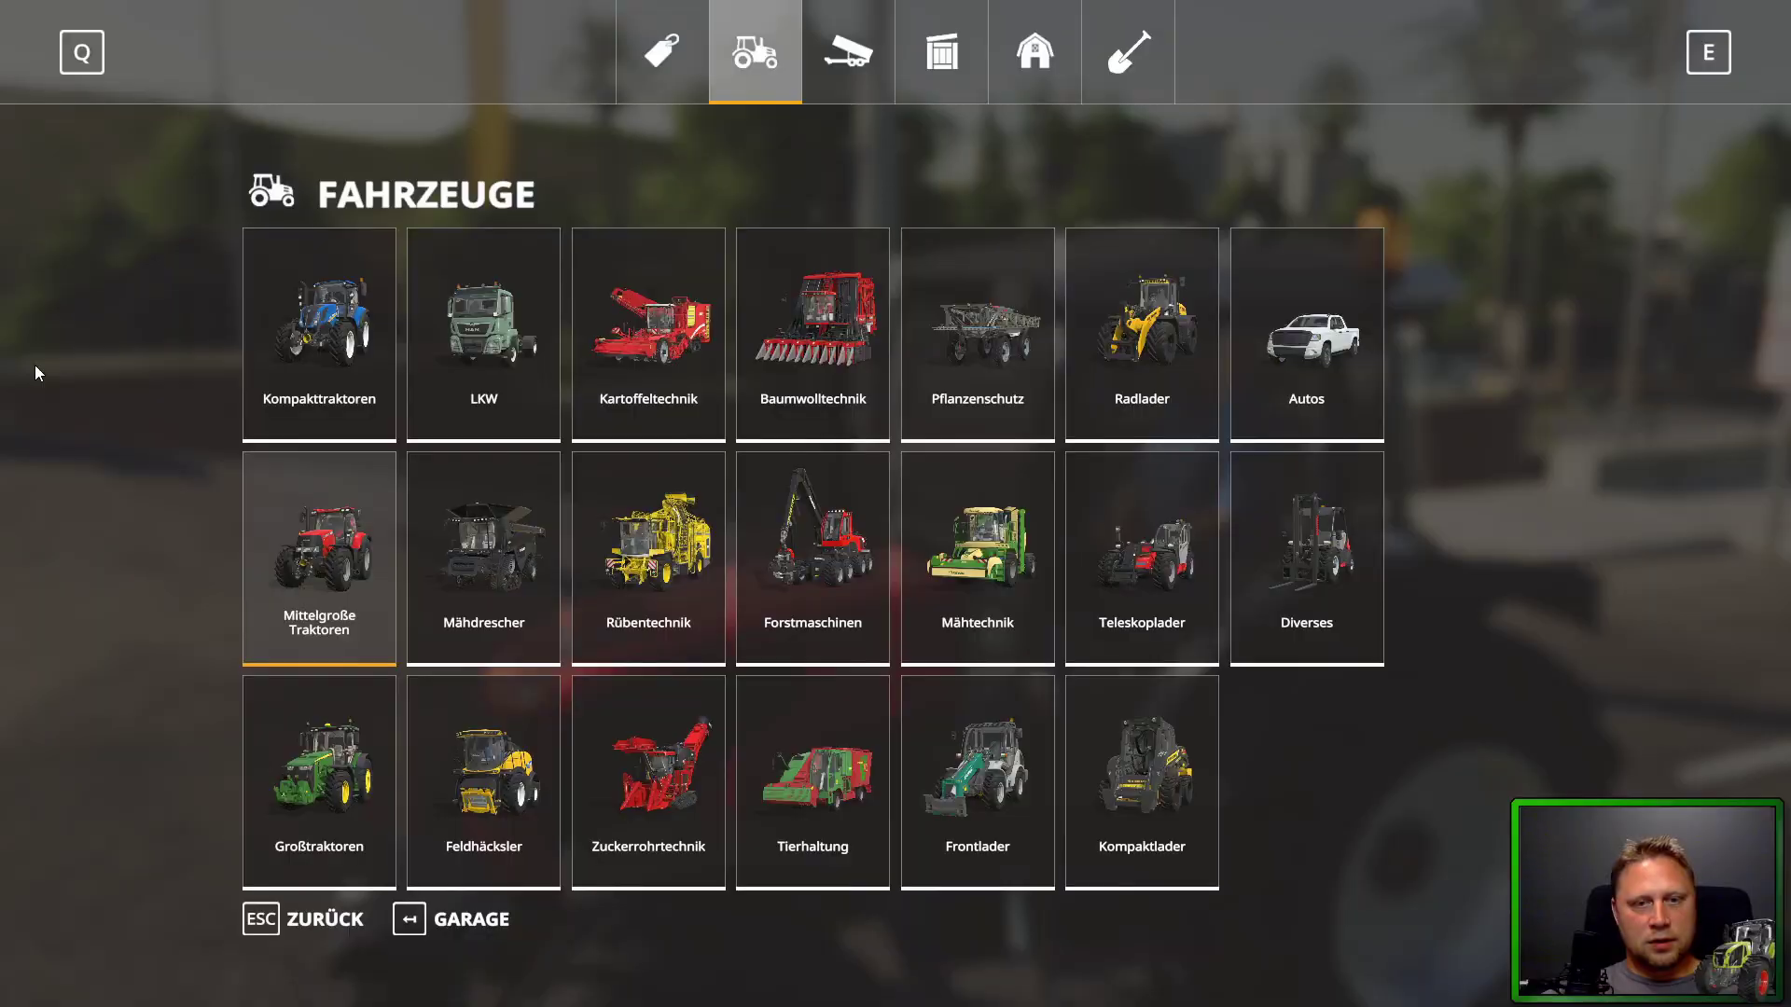
{"action": "left_click", "coordinate": [368, 763]}
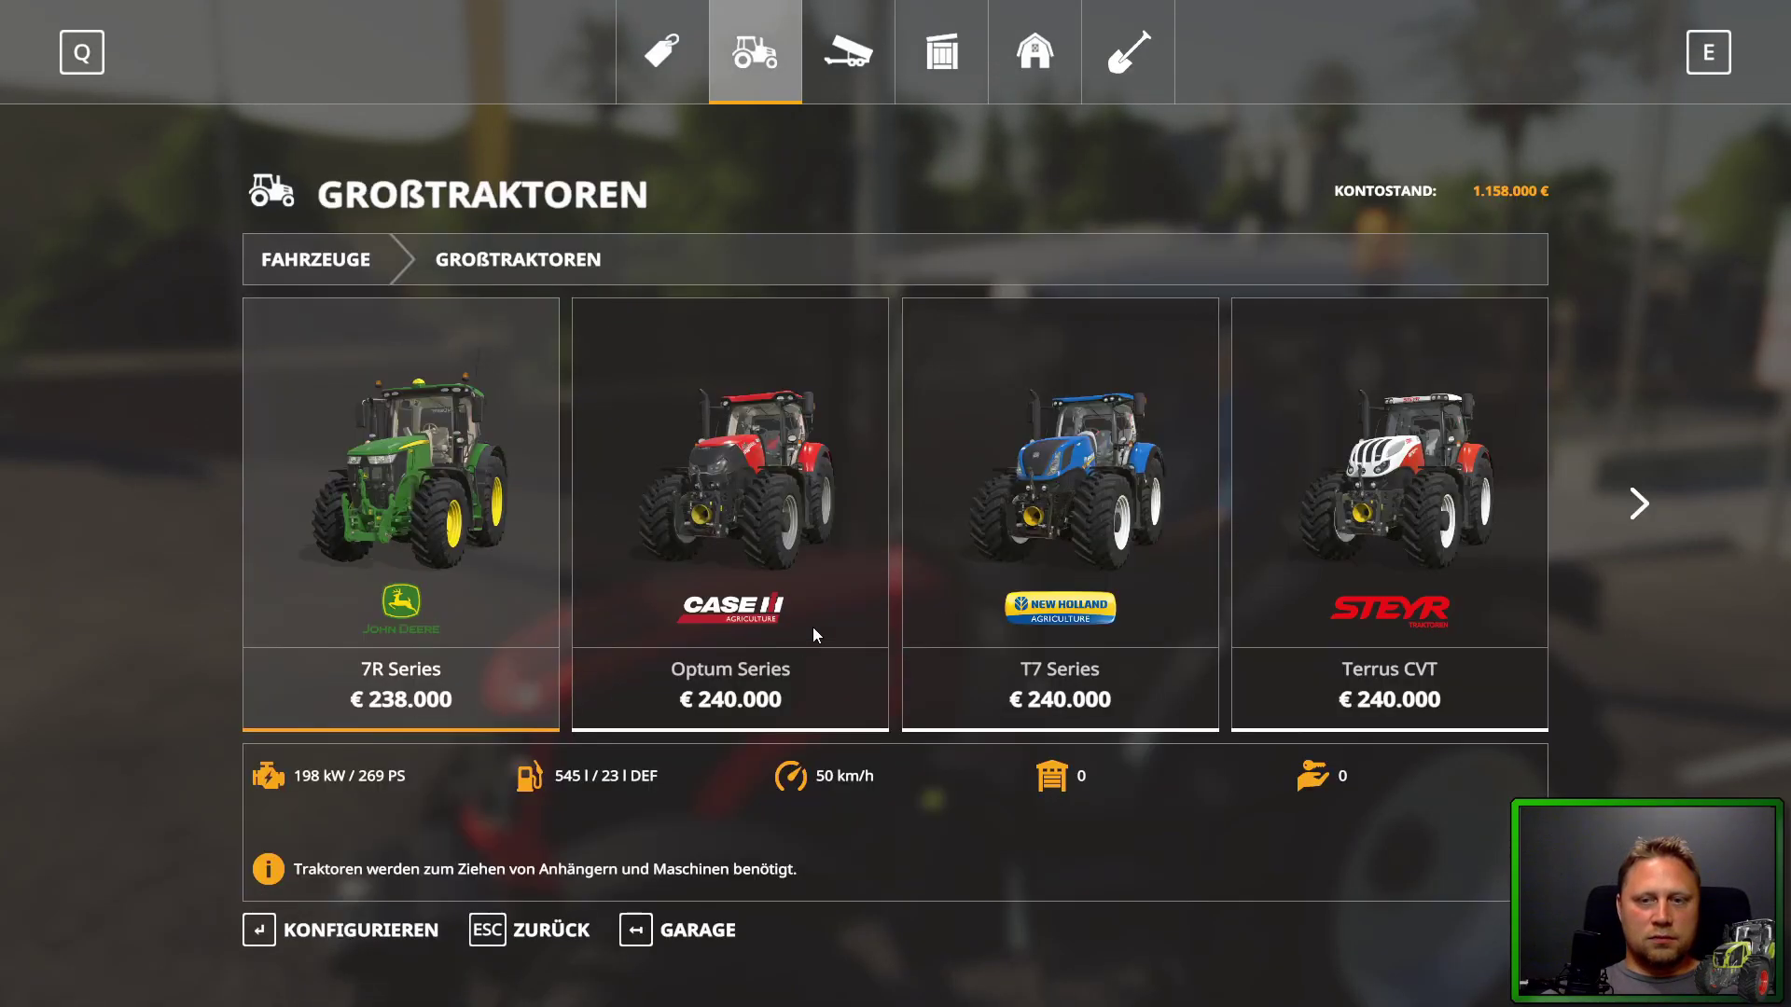
{"action": "scroll", "coordinate": [813, 627], "scroll_direction": "down", "scroll_amount": 4}
{"action": "scroll", "coordinate": [899, 634], "scroll_direction": "down", "scroll_amount": 4}
{"action": "scroll", "coordinate": [900, 635], "scroll_direction": "down", "scroll_amount": 4}
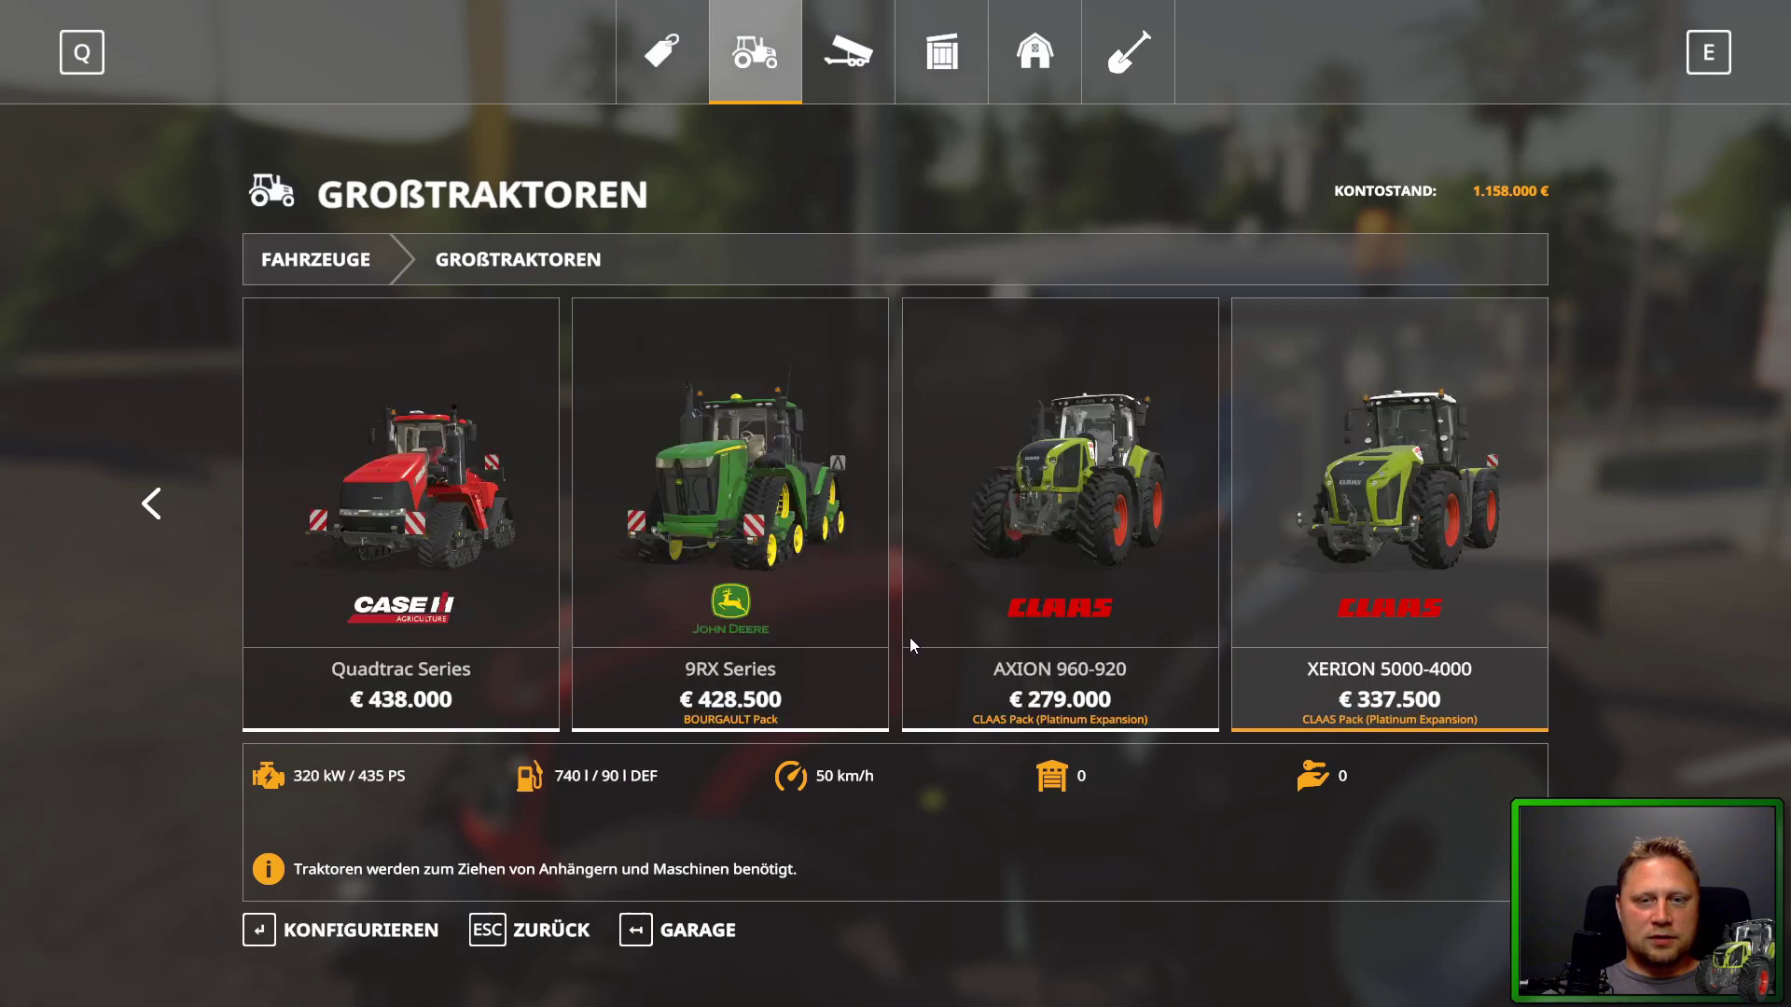
{"action": "left_click", "coordinate": [713, 460]}
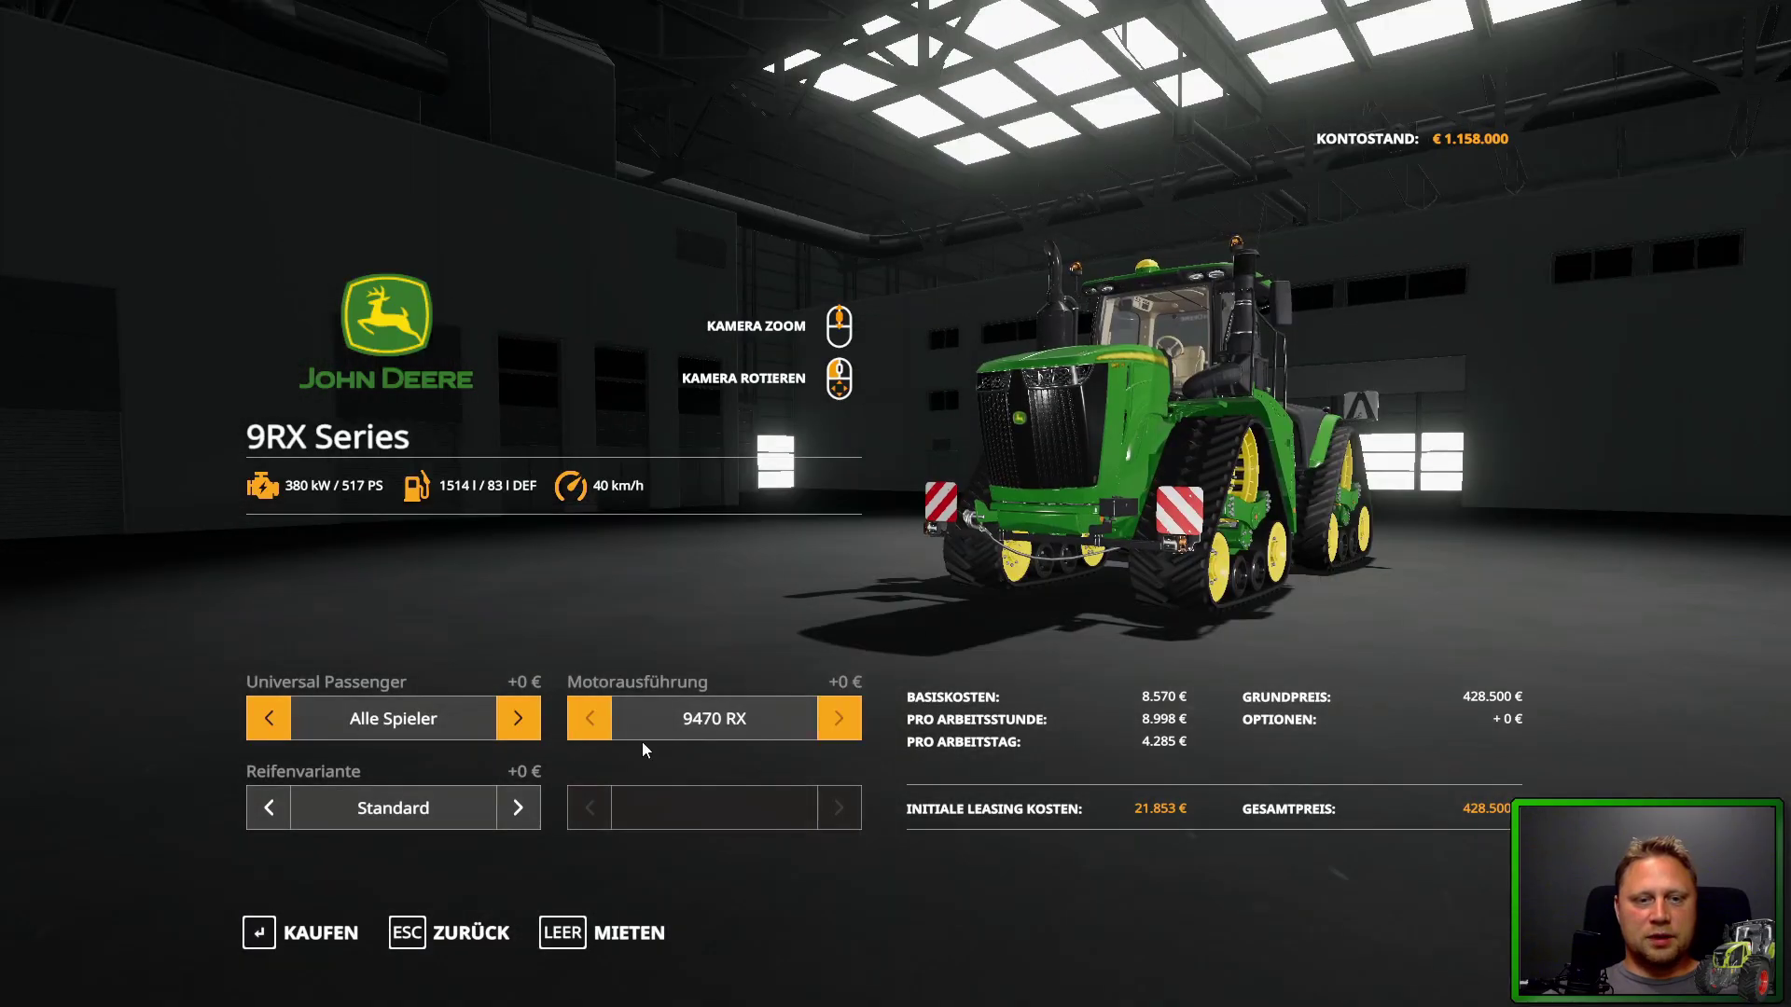
{"action": "left_click", "coordinate": [308, 932]}
{"action": "left_click", "coordinate": [621, 634]}
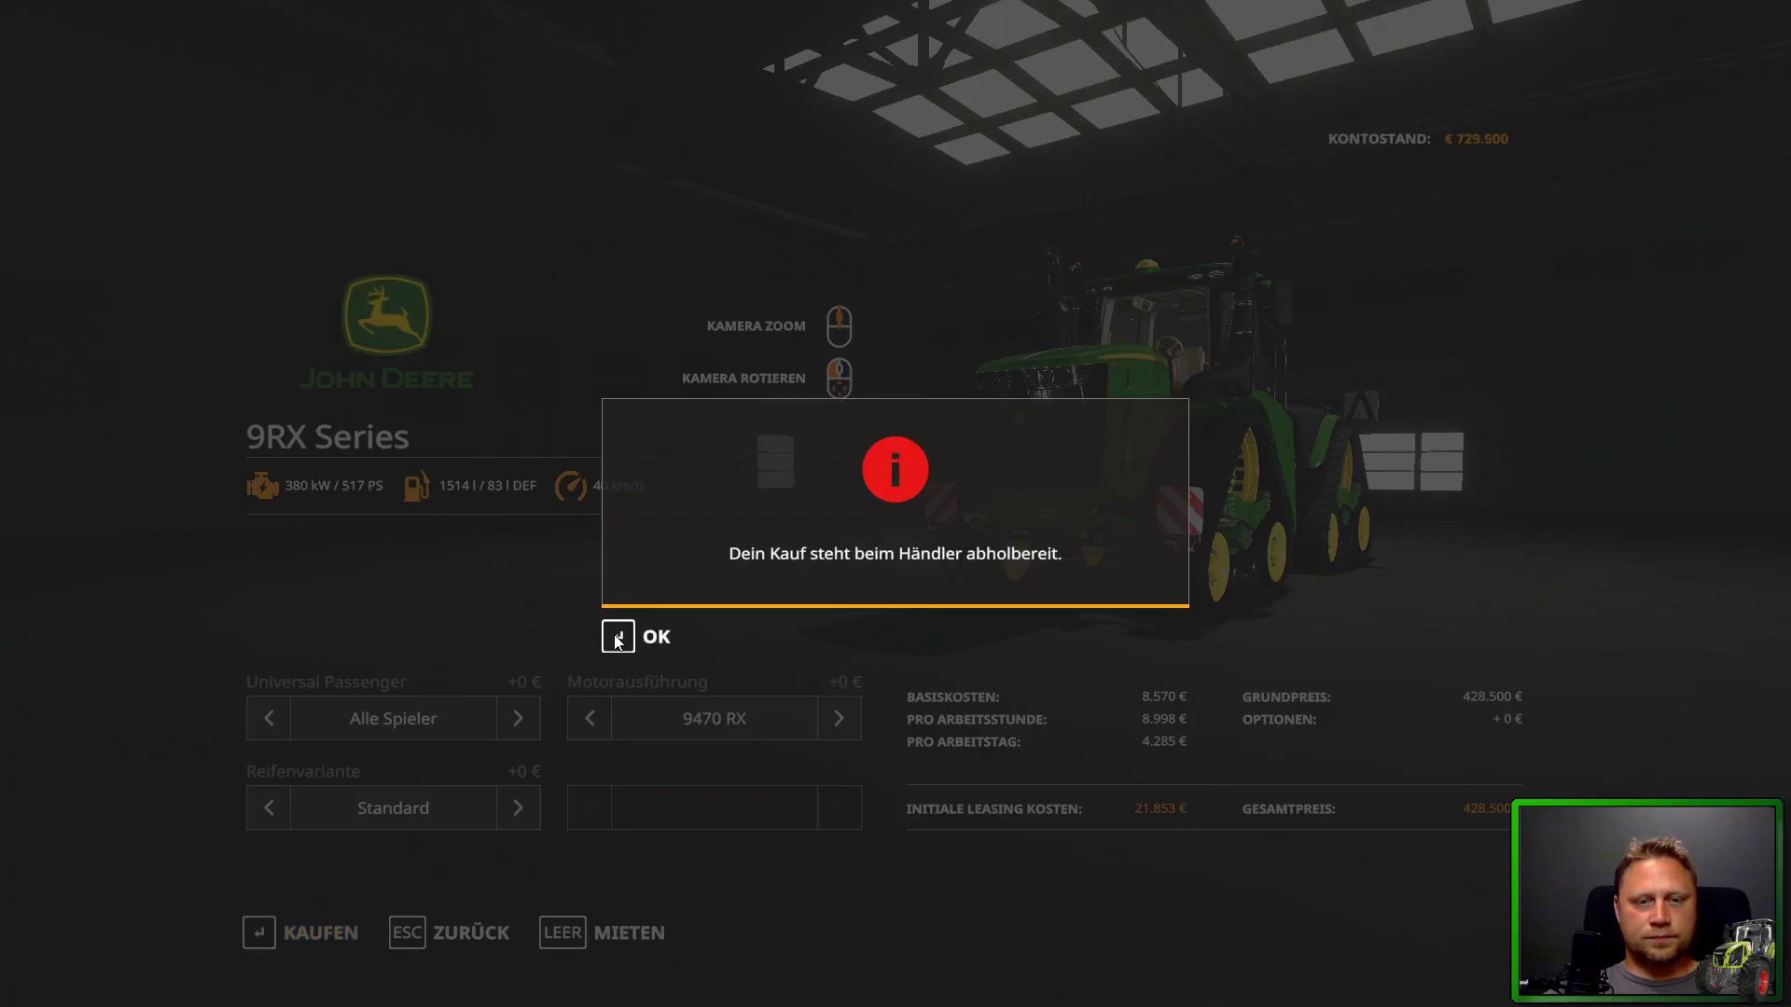
{"action": "left_click", "coordinate": [621, 634]}
{"action": "key", "text": "Escape"}
{"action": "key", "text": "Escape"}
{"action": "key", "text": "Escape"}
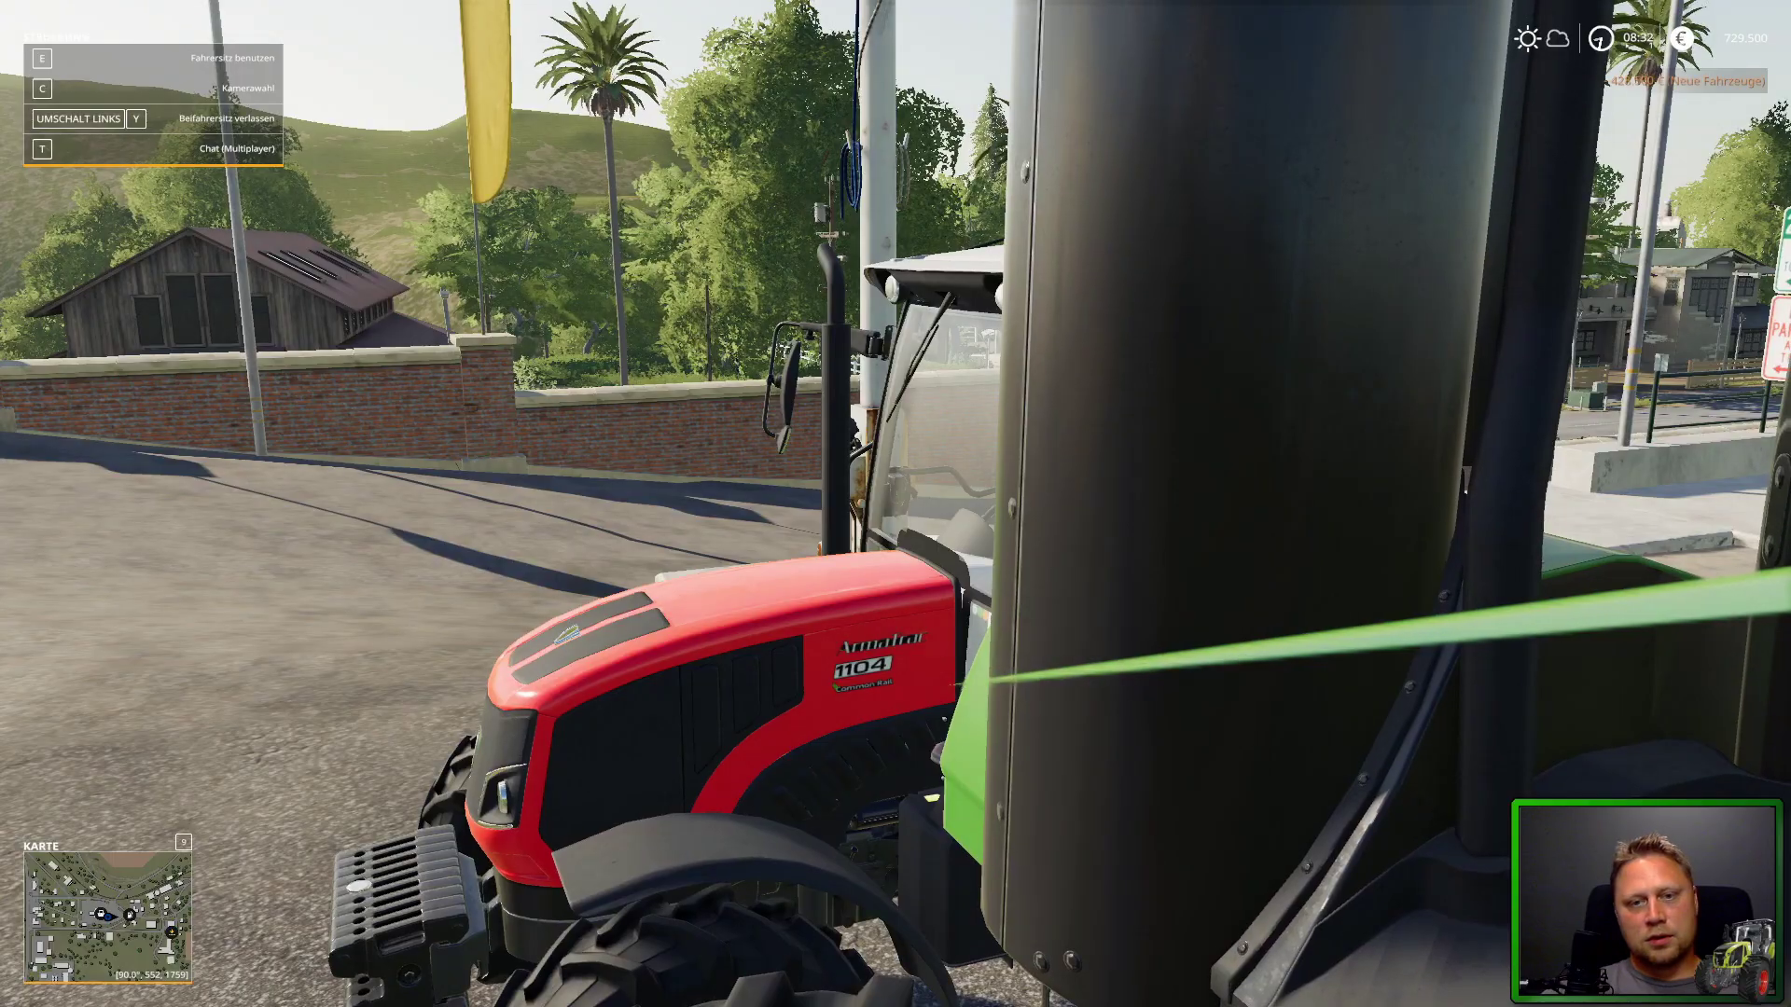
Switch vehicles to take the passenger seat, then bring up the developer console.
{"action": "key", "text": "Tab"}
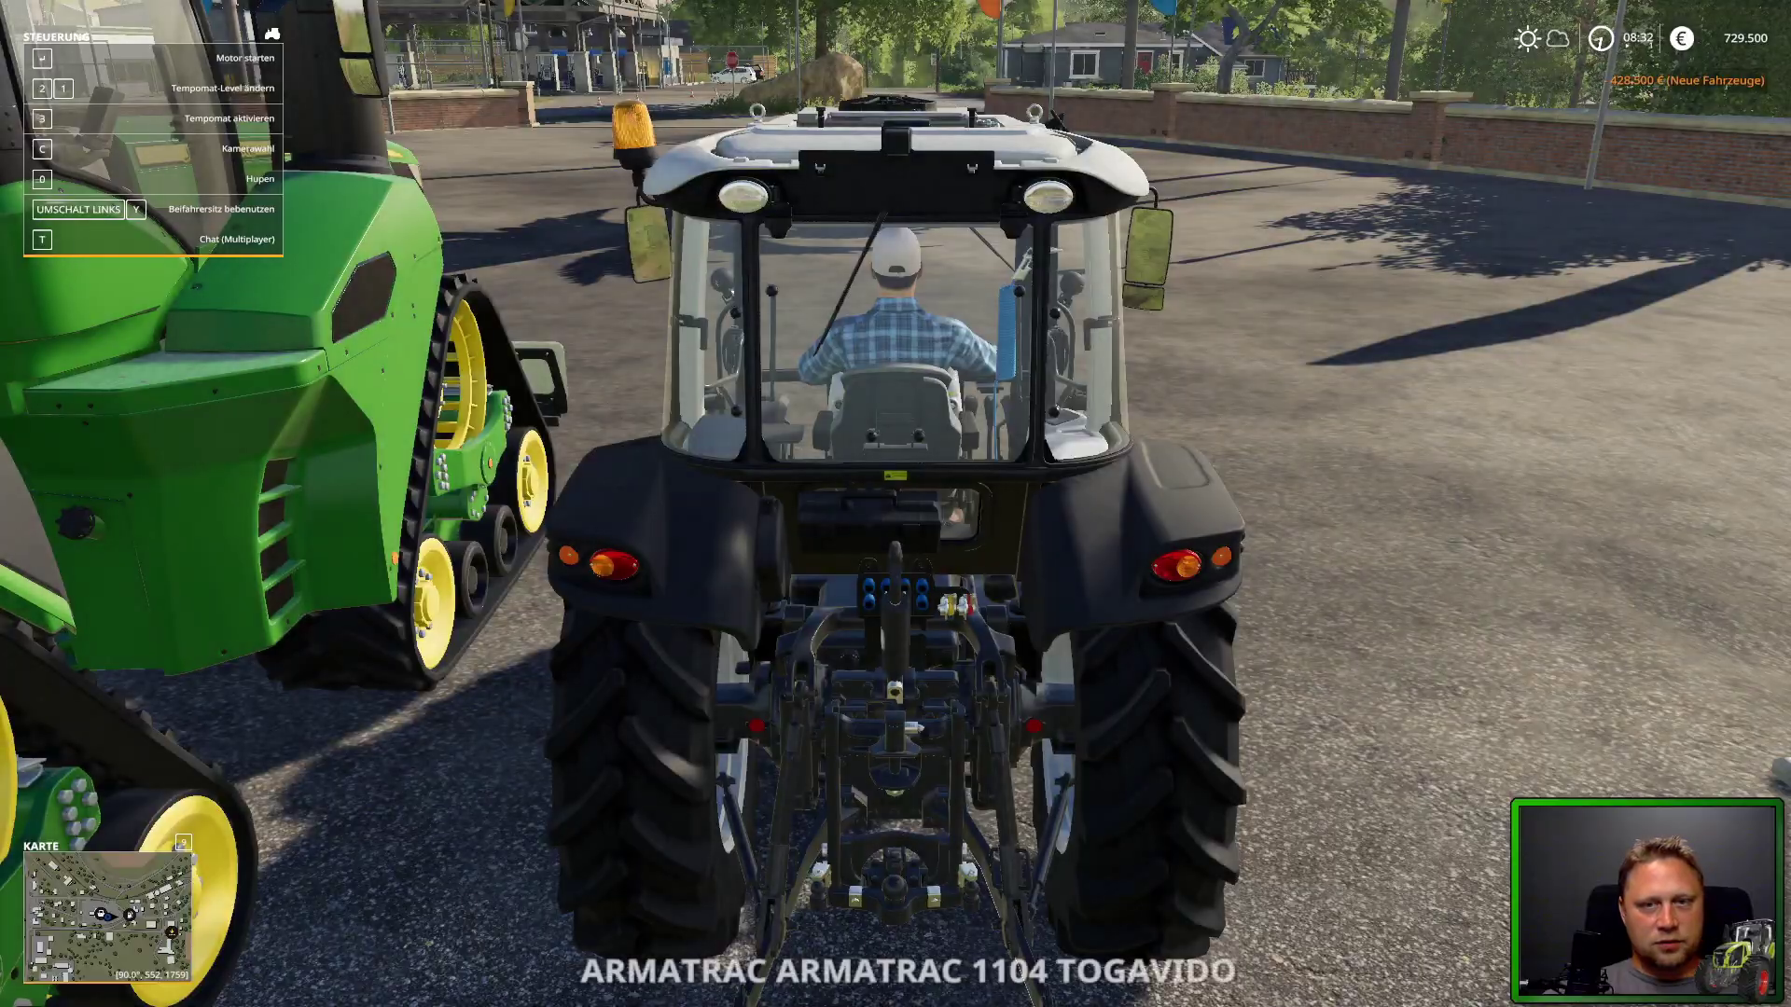
{"action": "key", "text": "Tab"}
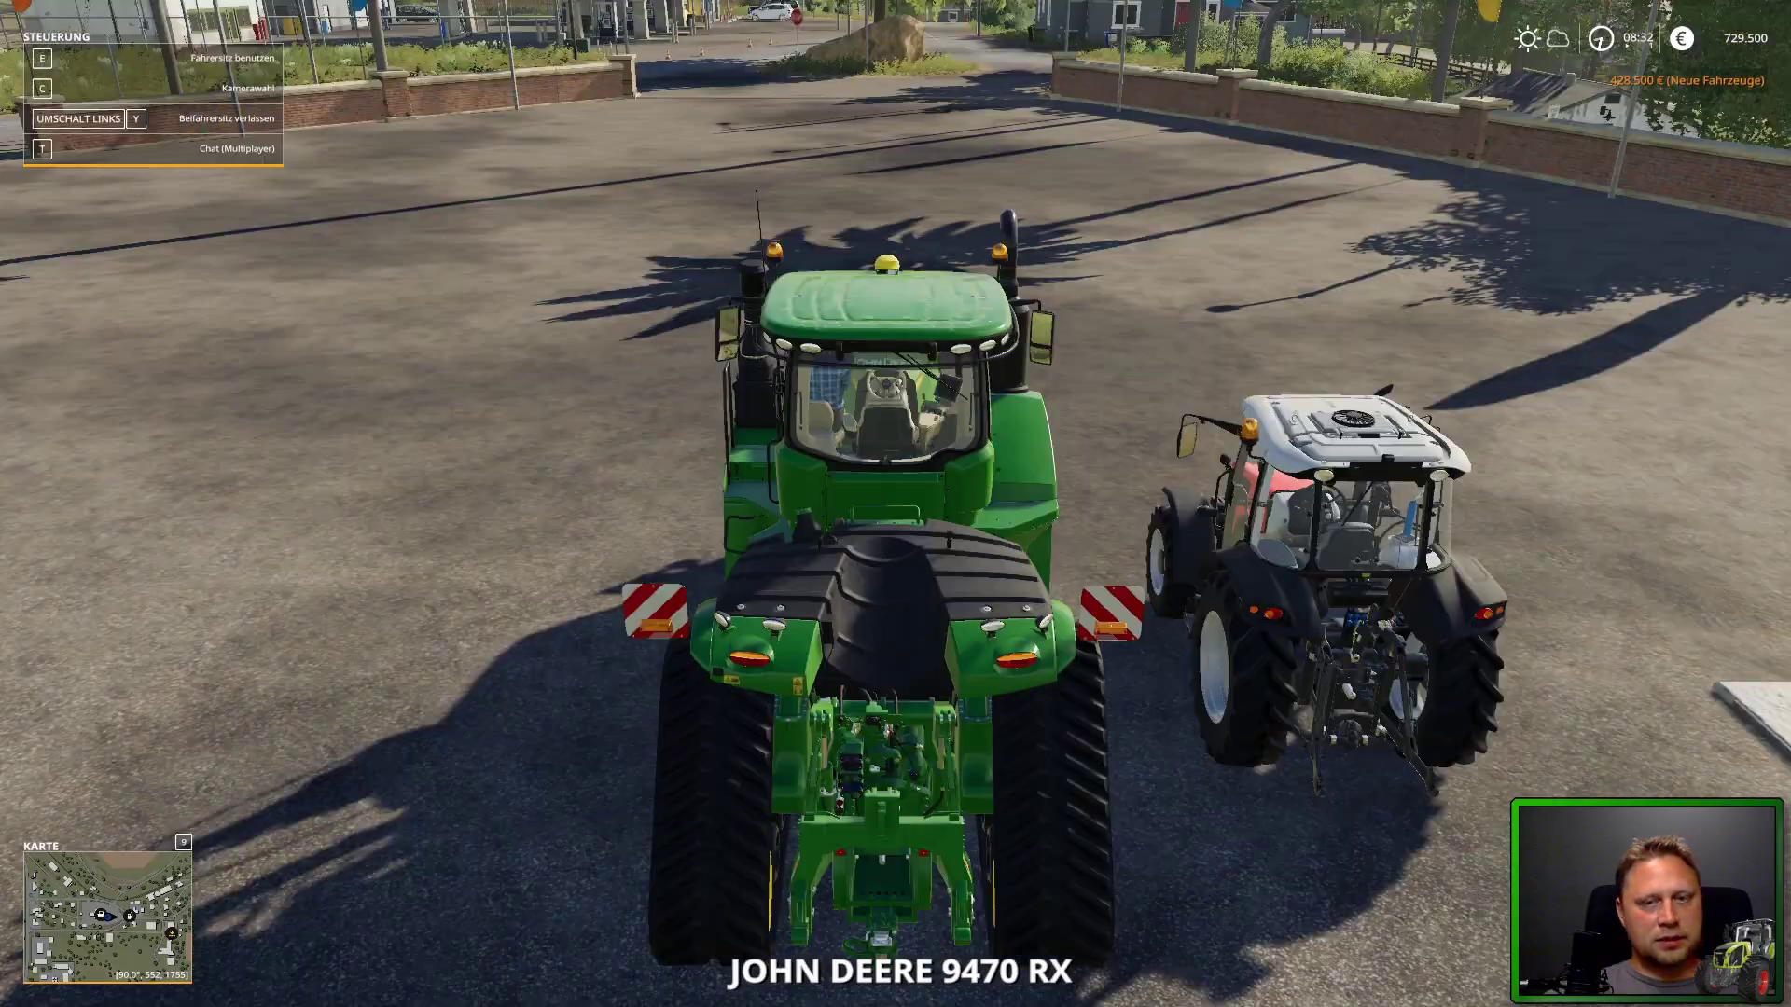
{"action": "key", "text": "Tab"}
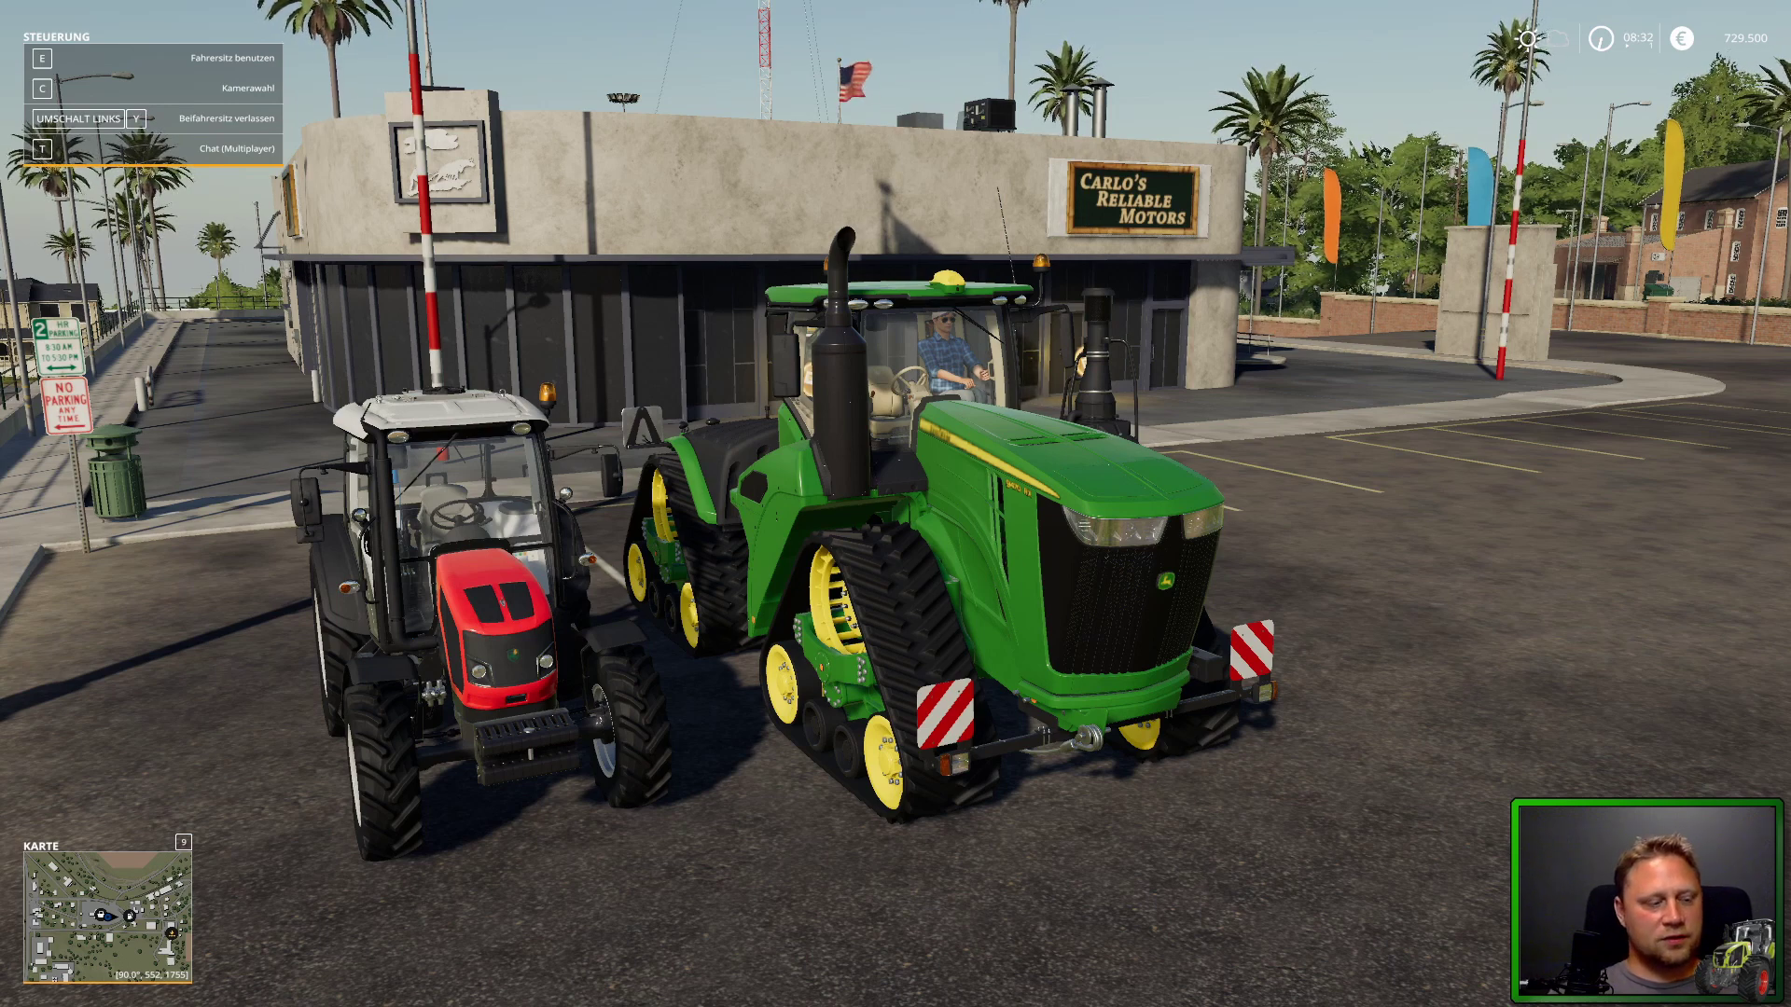
{"action": "key", "text": "grave"}
{"action": "type", "text": "q"}
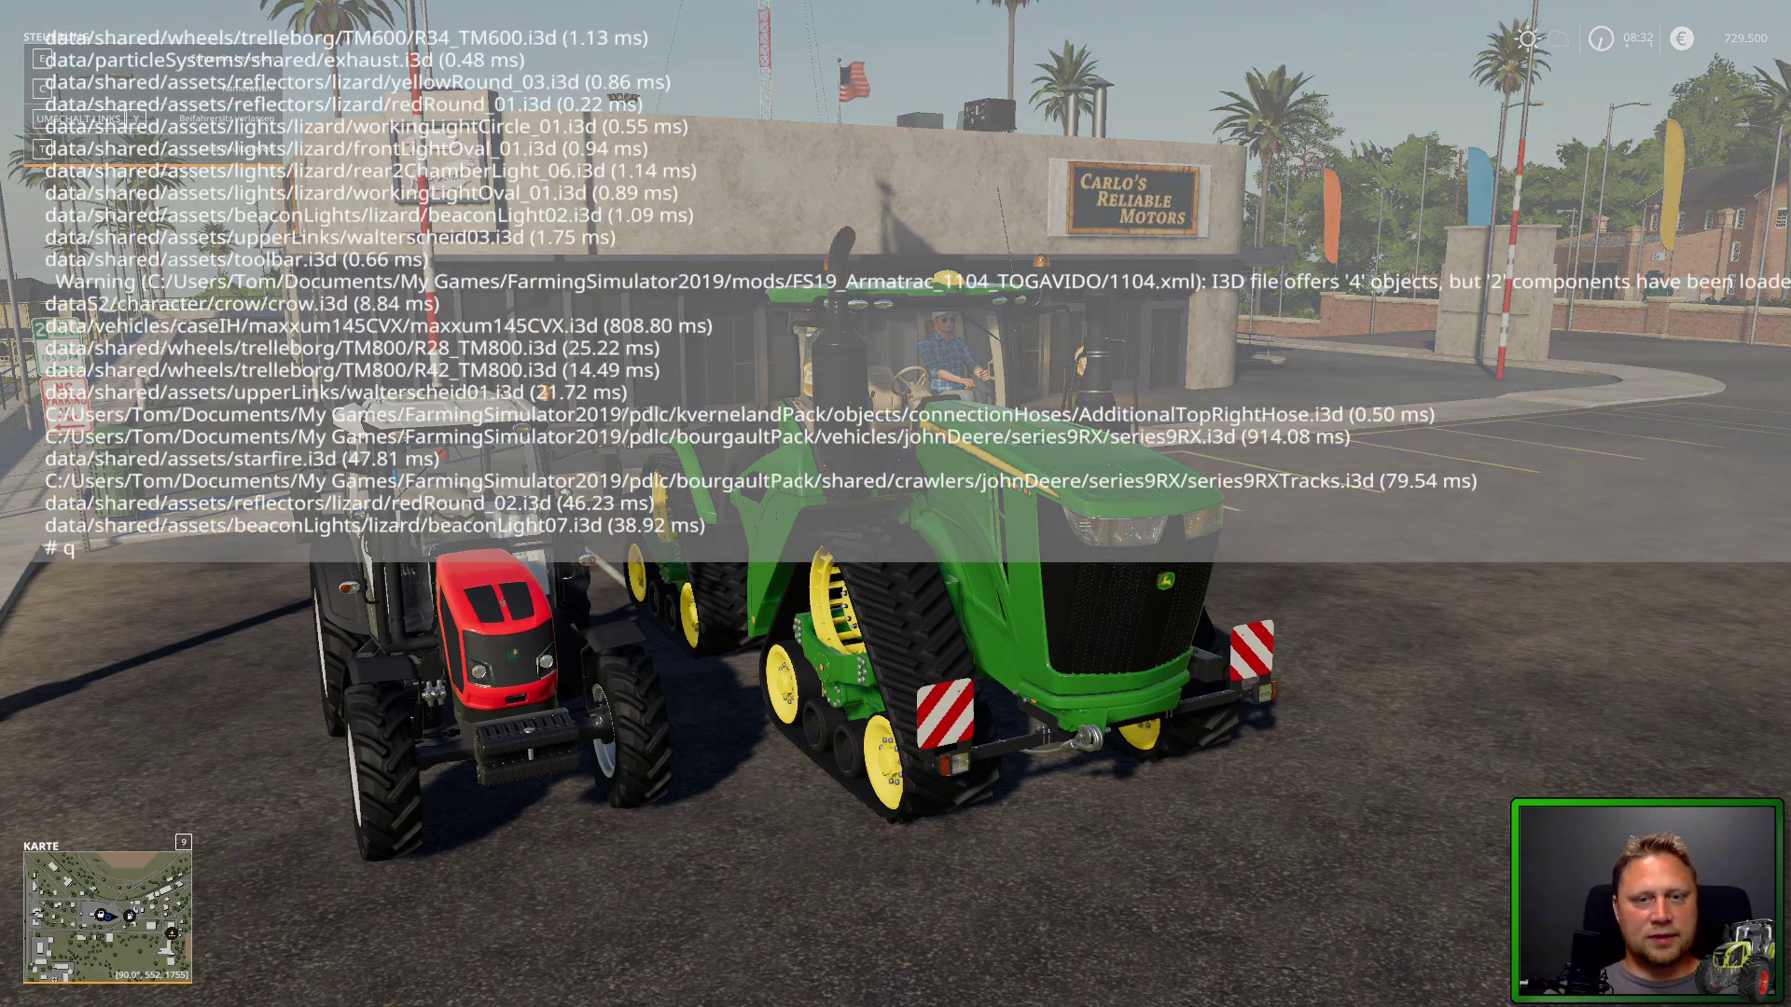
Quit the game and open 1104.i3d from in Bearbeitung\FS19_Armatrac_1104_TOGAVIDO in GIANTS Editor.
{"action": "key", "text": "Return"}
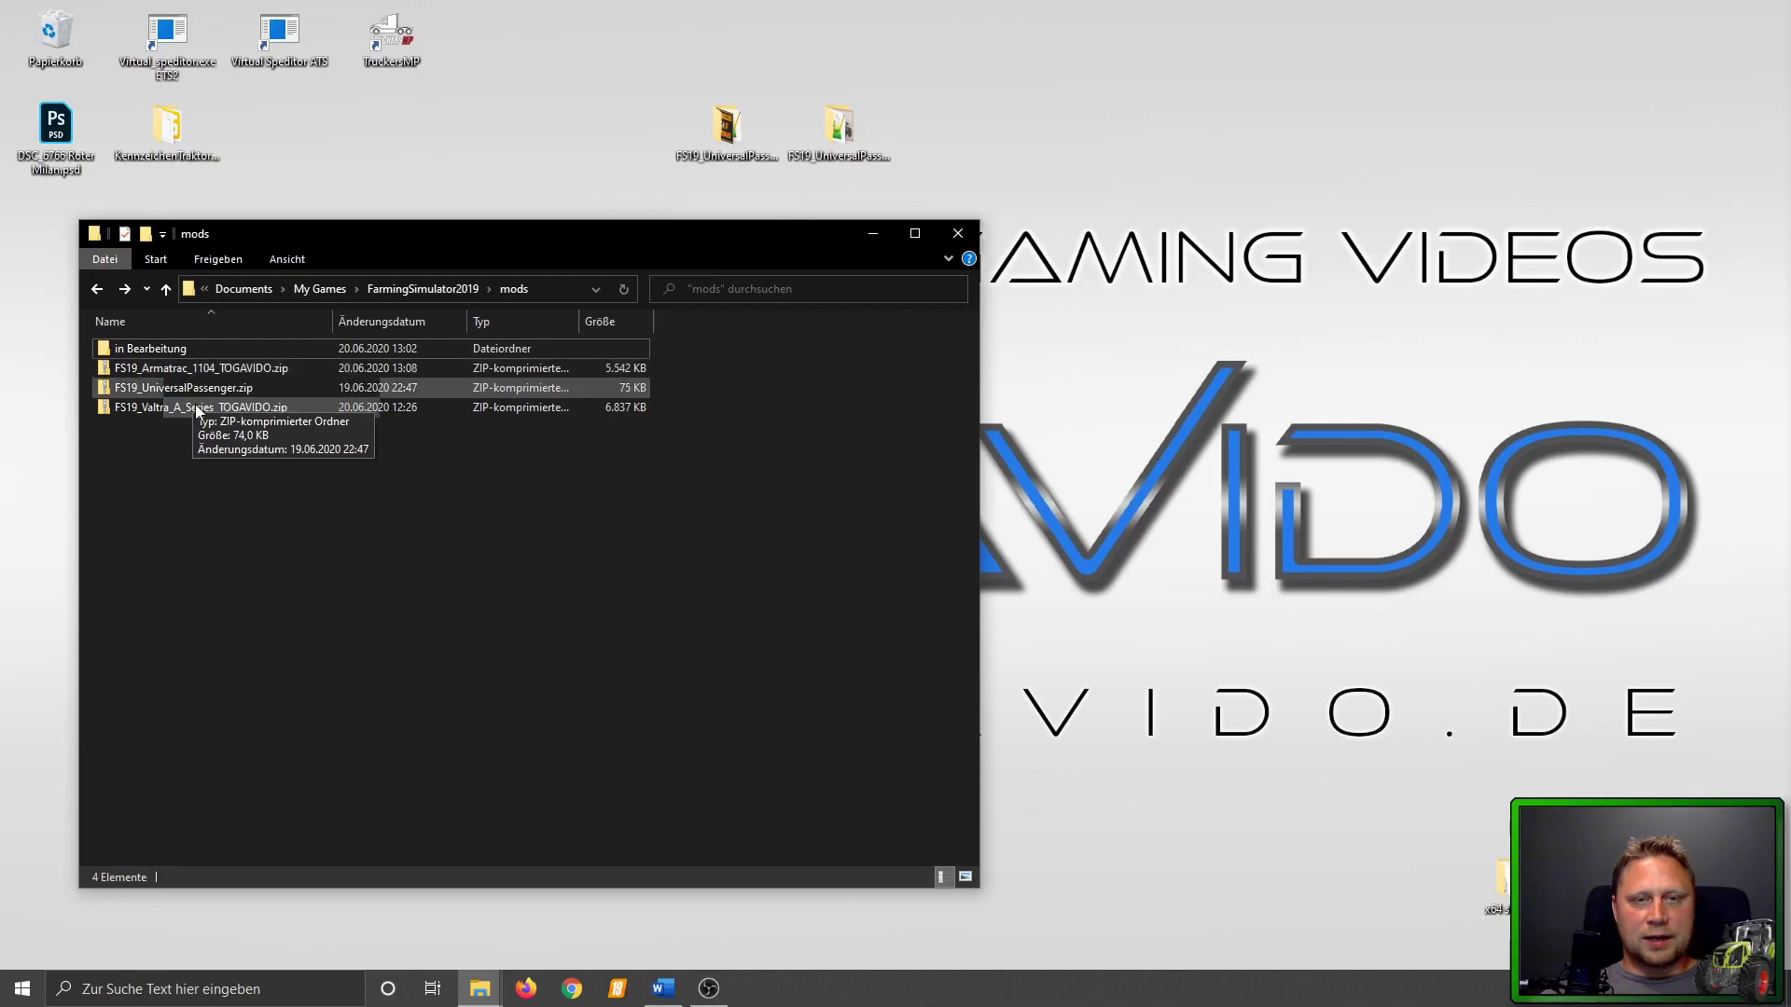
{"action": "double_click", "coordinate": [128, 354]}
{"action": "double_click", "coordinate": [129, 354]}
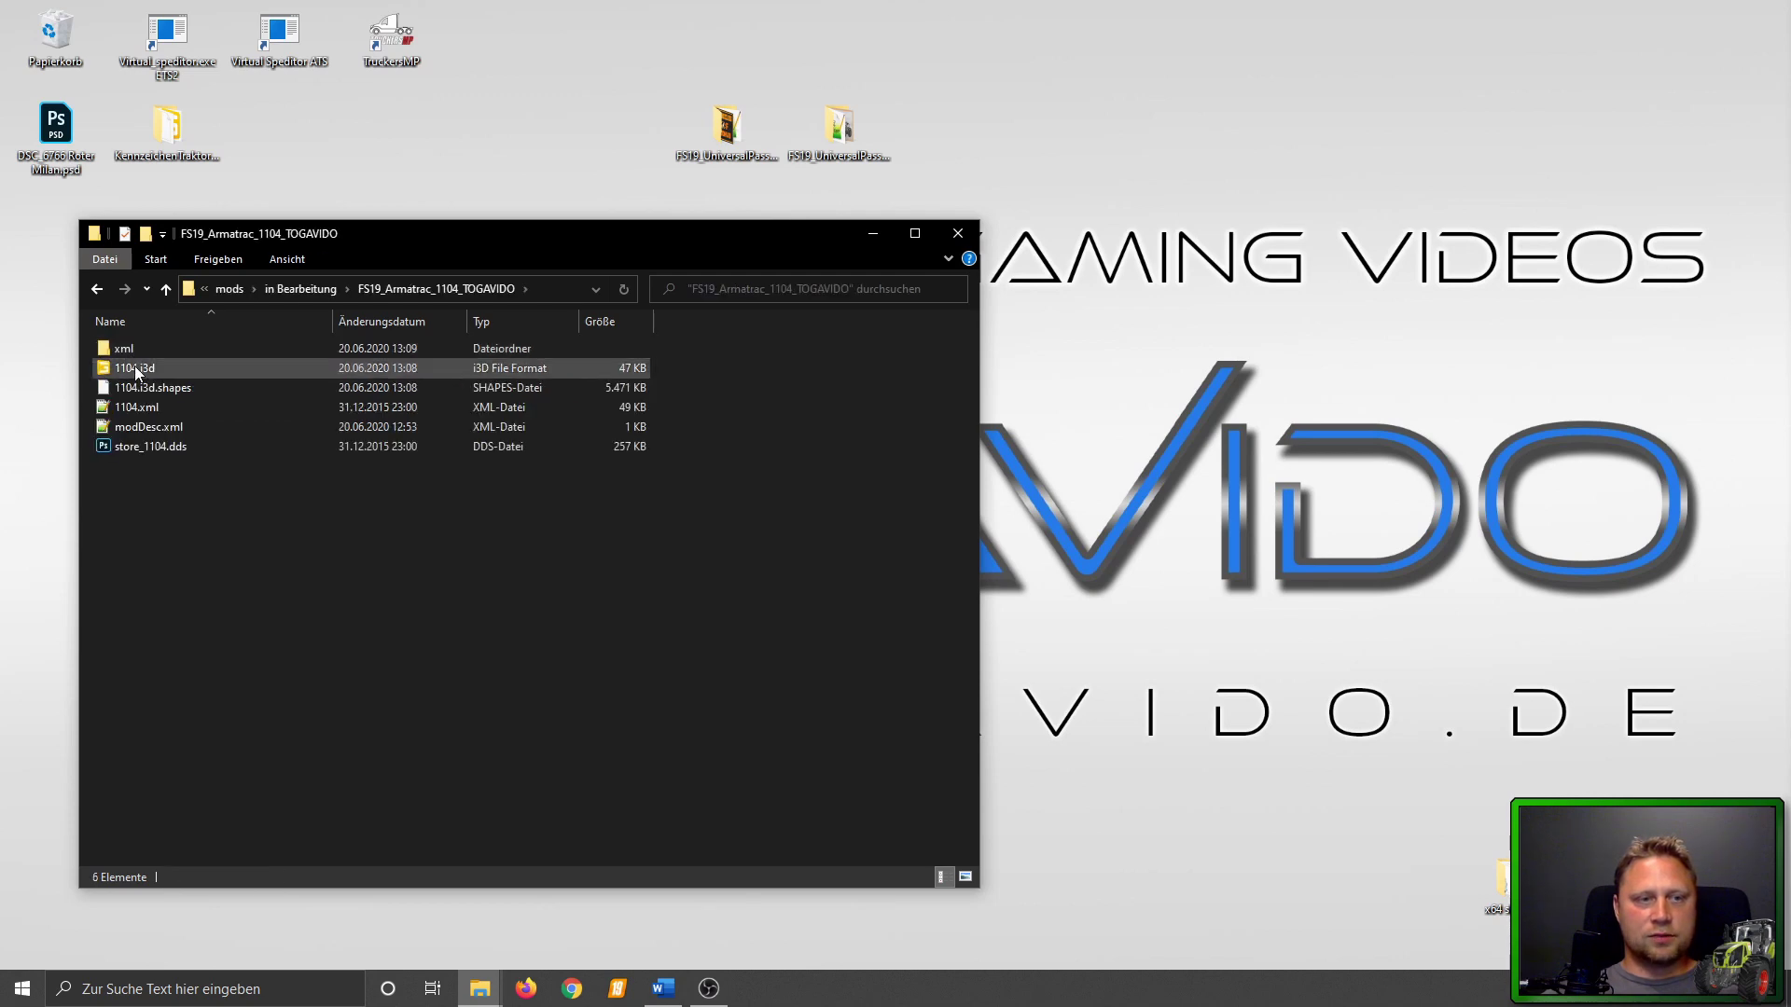
{"action": "double_click", "coordinate": [134, 369]}
{"action": "left_click", "coordinate": [912, 612]}
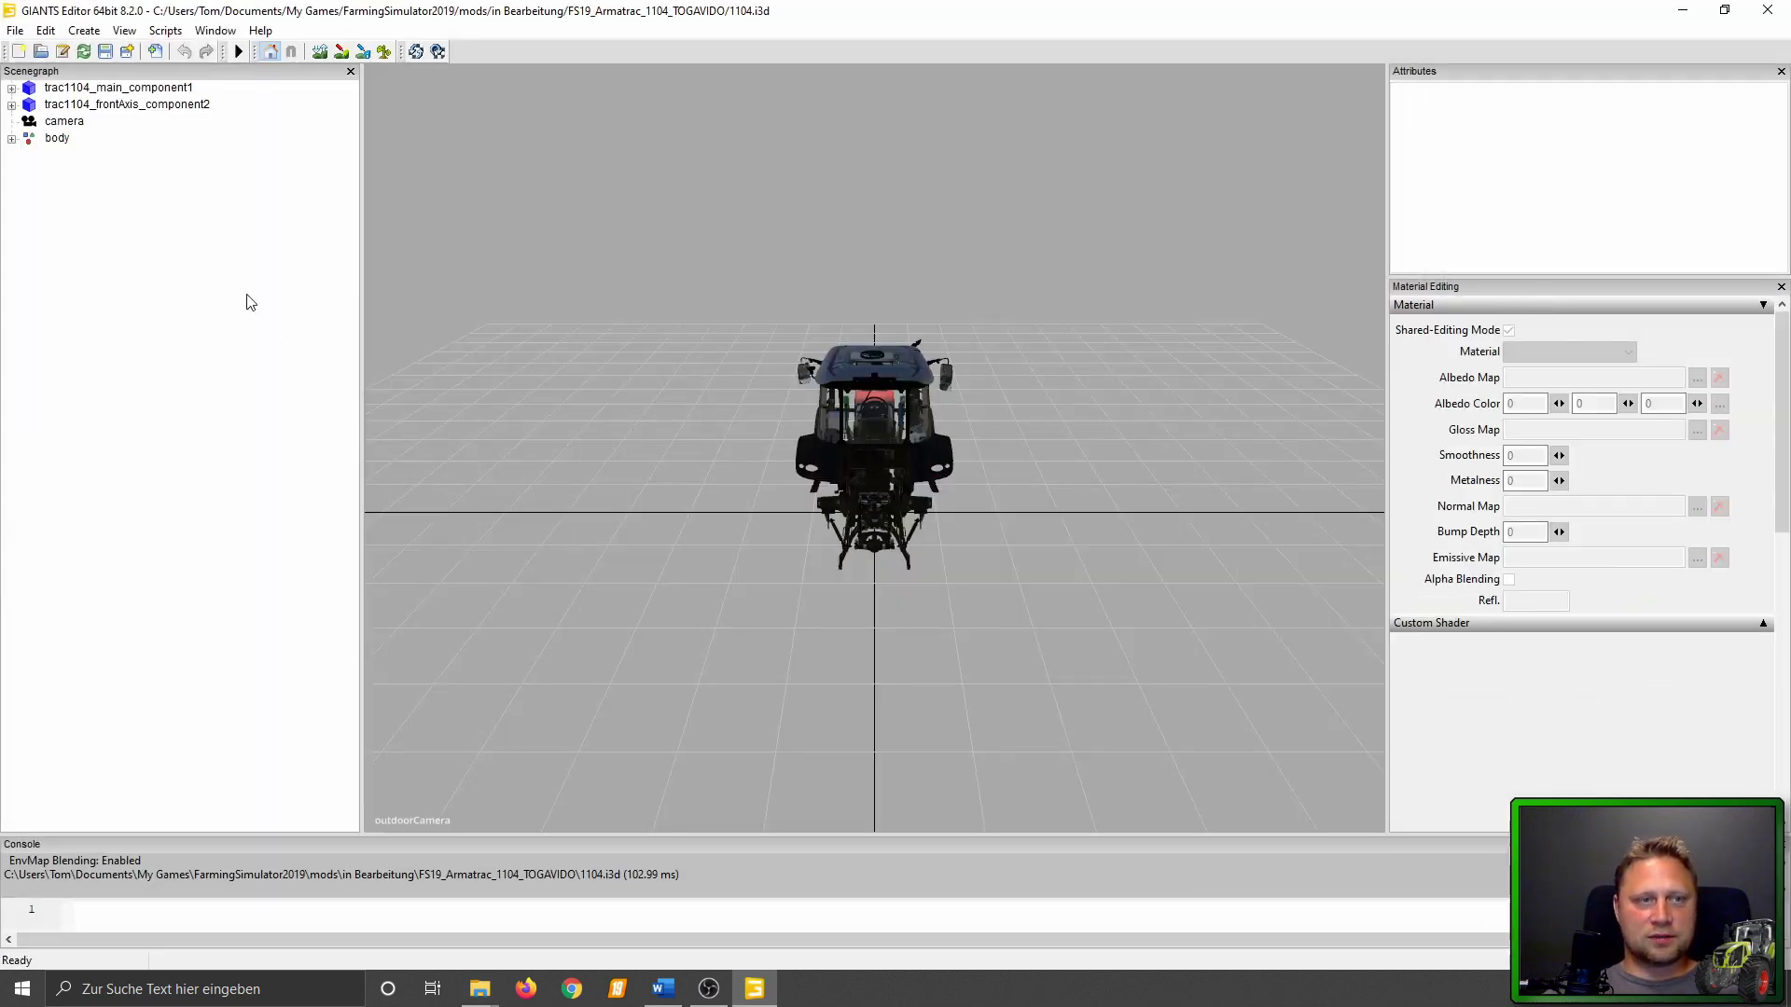
Switch the viewport to the cab camera and select the body node, expanding it.
{"action": "right_click", "coordinate": [709, 261]}
{"action": "mouse_move", "coordinate": [800, 271]}
{"action": "left_click", "coordinate": [920, 314]}
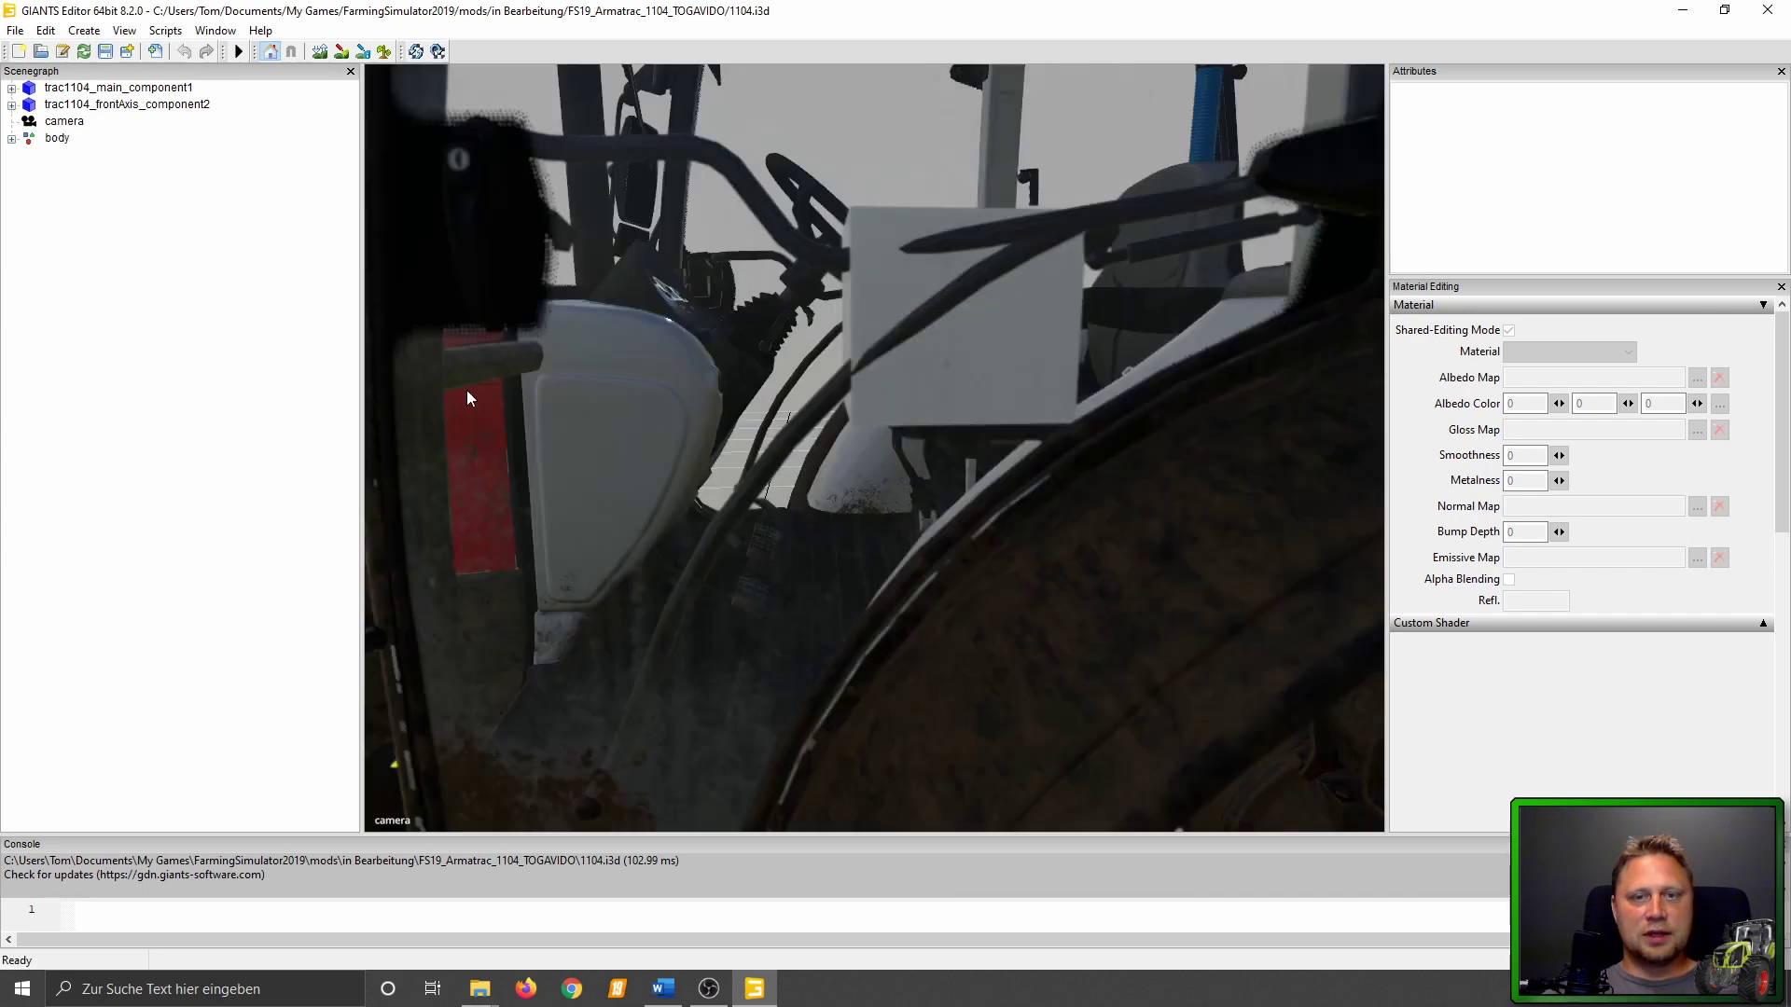
{"action": "scroll", "coordinate": [887, 460], "scroll_direction": "down", "scroll_amount": 3}
{"action": "scroll", "coordinate": [1010, 468], "scroll_direction": "down", "scroll_amount": 3}
{"action": "scroll", "coordinate": [824, 523], "scroll_direction": "down", "scroll_amount": 2}
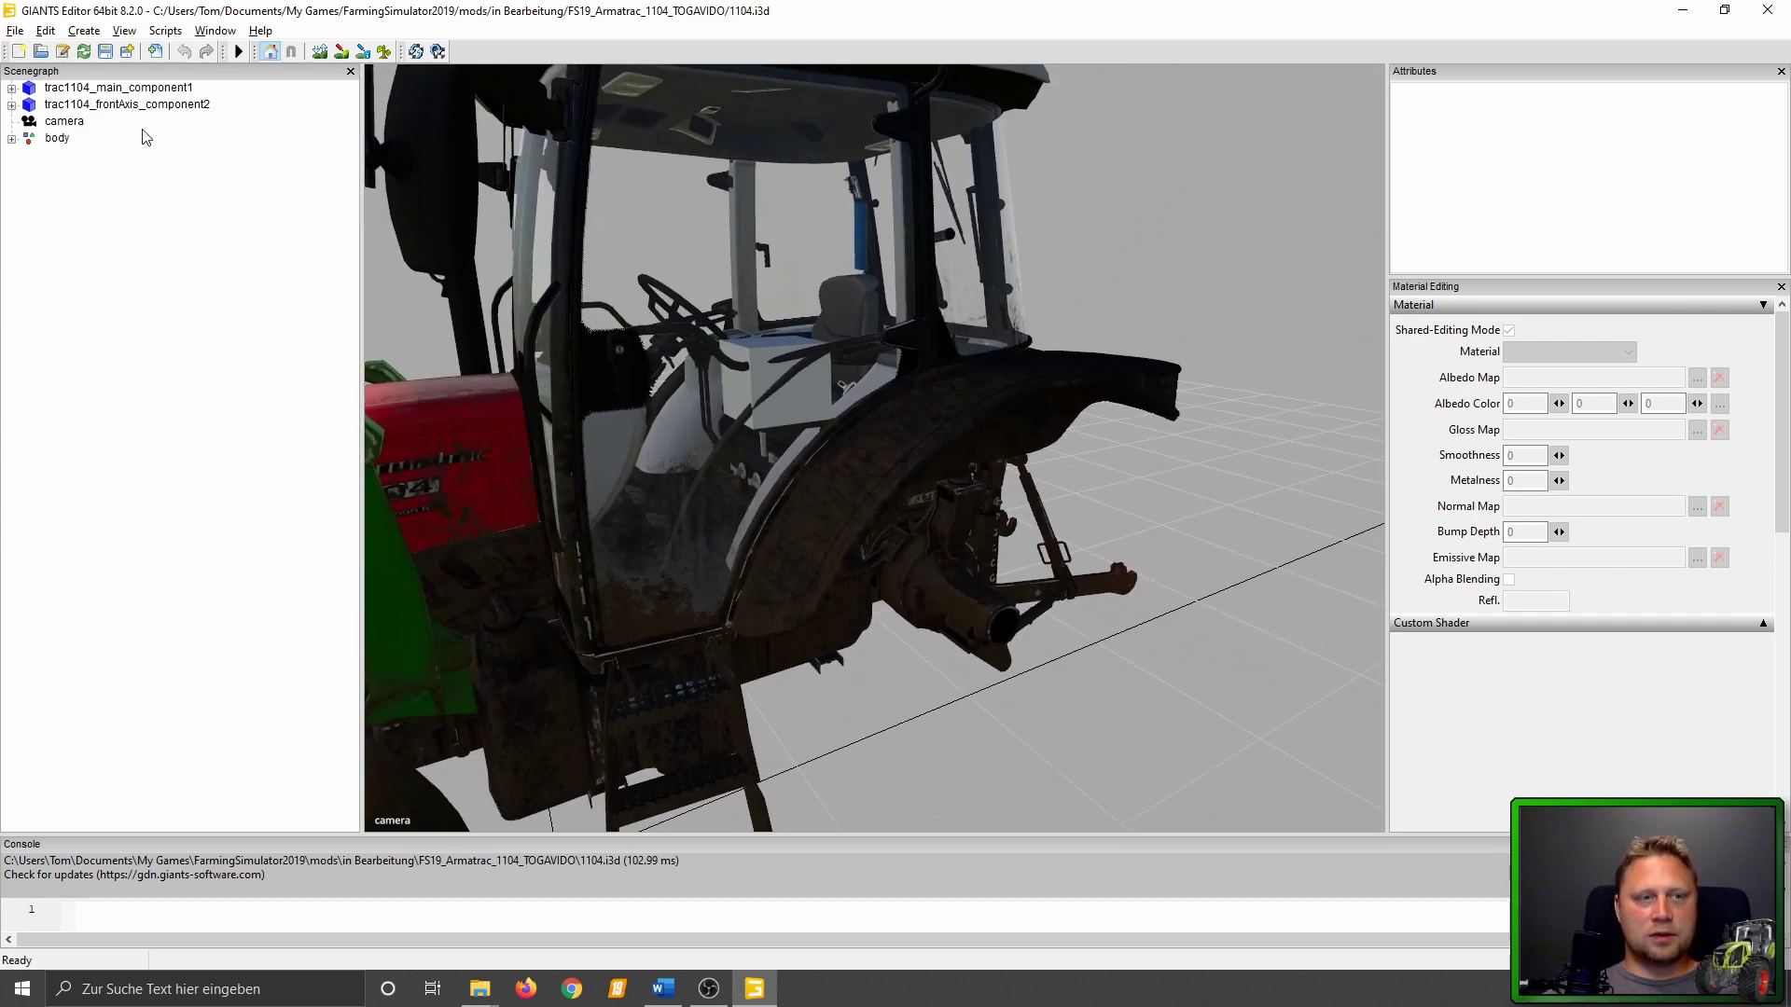
{"action": "left_click", "coordinate": [41, 141]}
{"action": "left_click", "coordinate": [12, 138]}
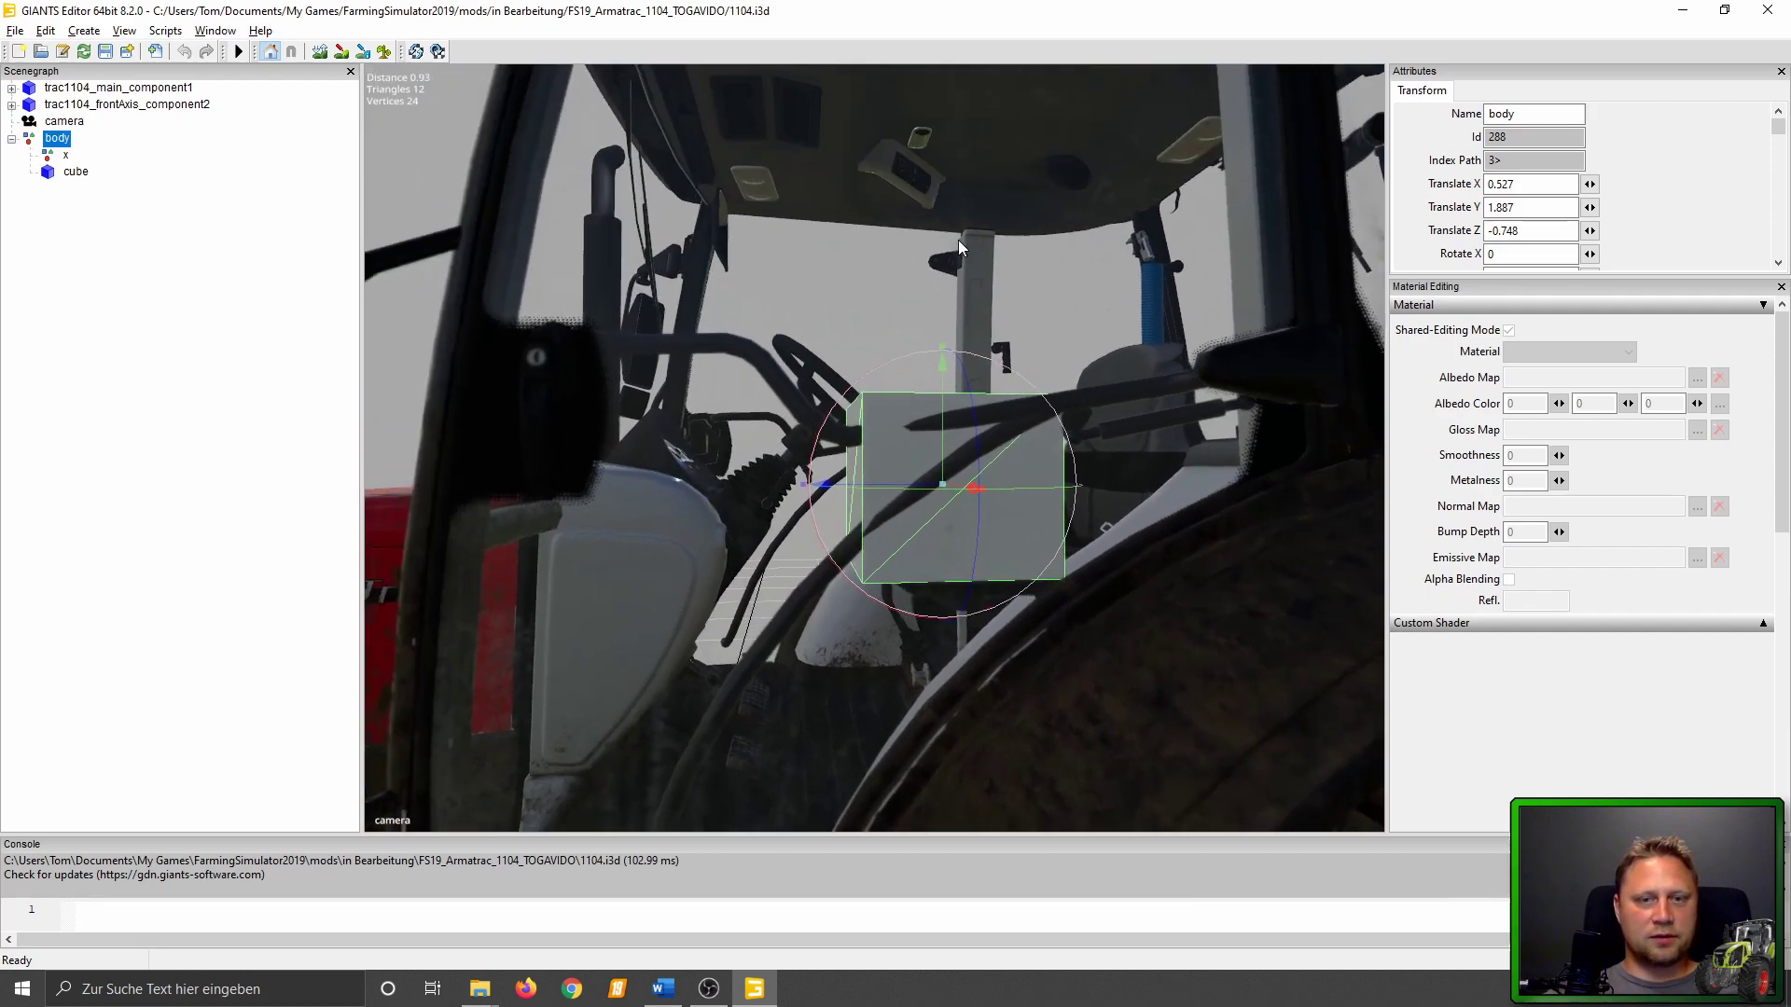
Zoom into the cab and stretch the marker cube taller along Y.
{"action": "middle_click_drag", "start_coordinate": [950, 431], "coordinate": [966, 386]}
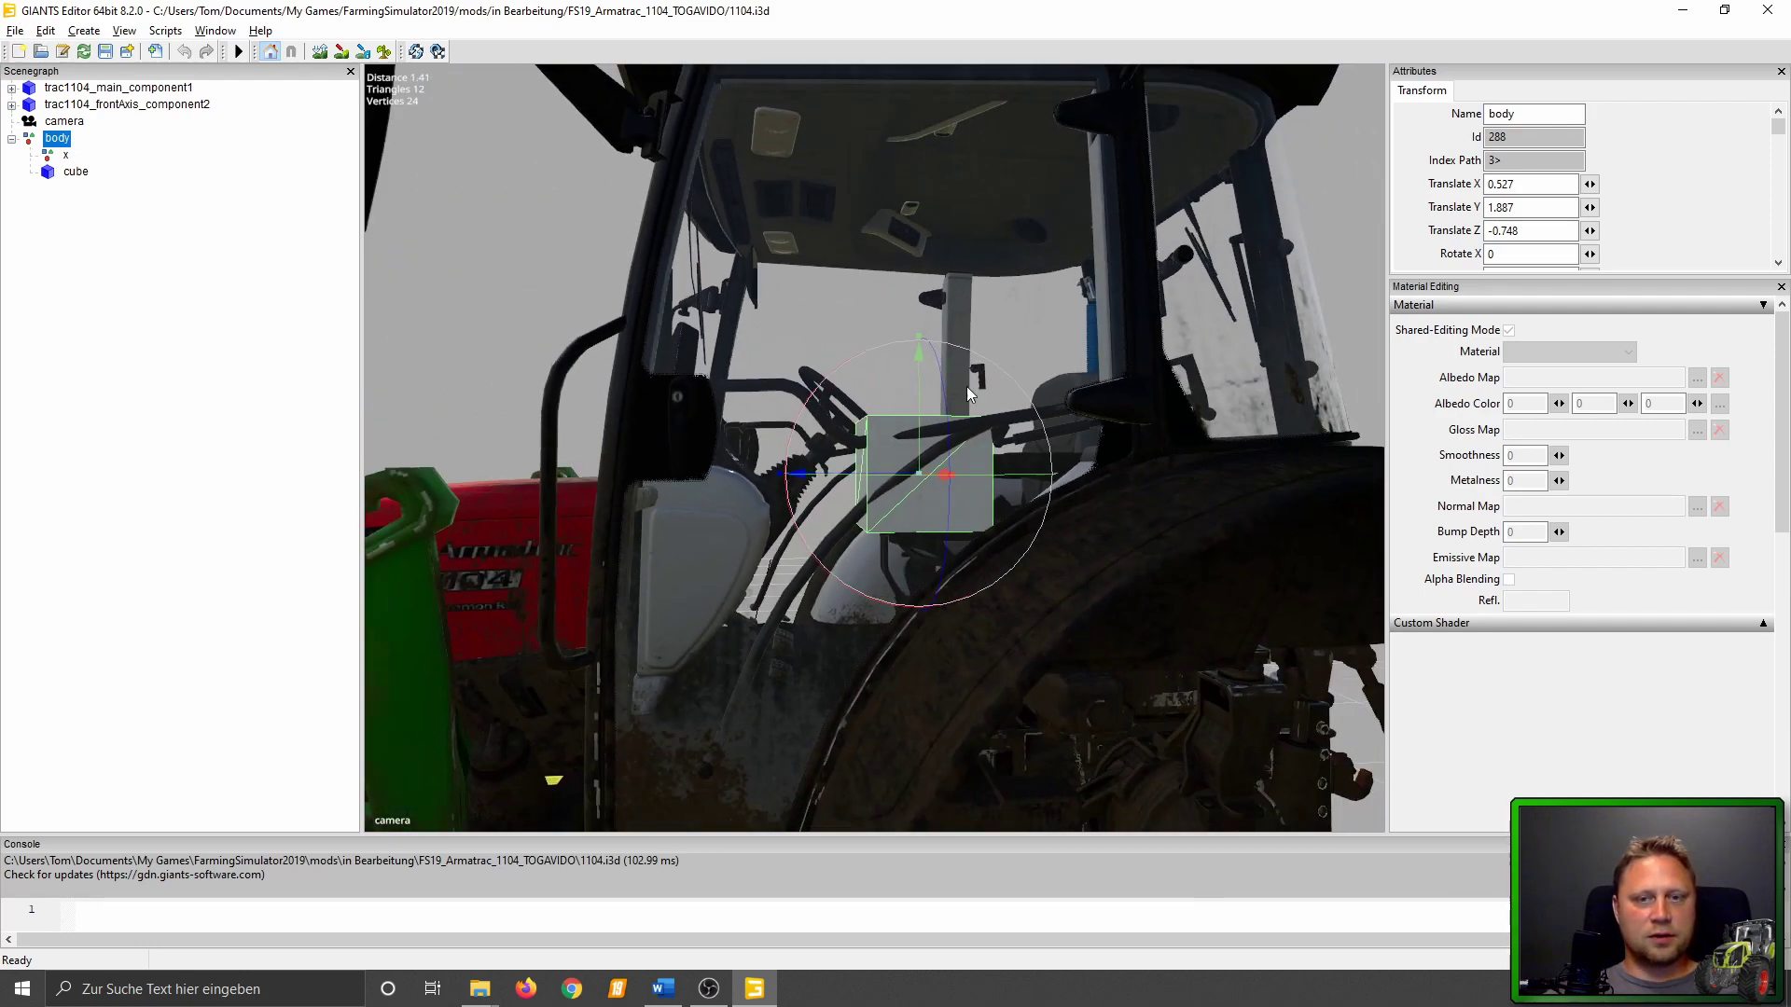
{"action": "scroll", "coordinate": [1016, 447], "scroll_direction": "up", "scroll_amount": 5}
{"action": "middle_click_drag", "start_coordinate": [1083, 354], "coordinate": [792, 259]}
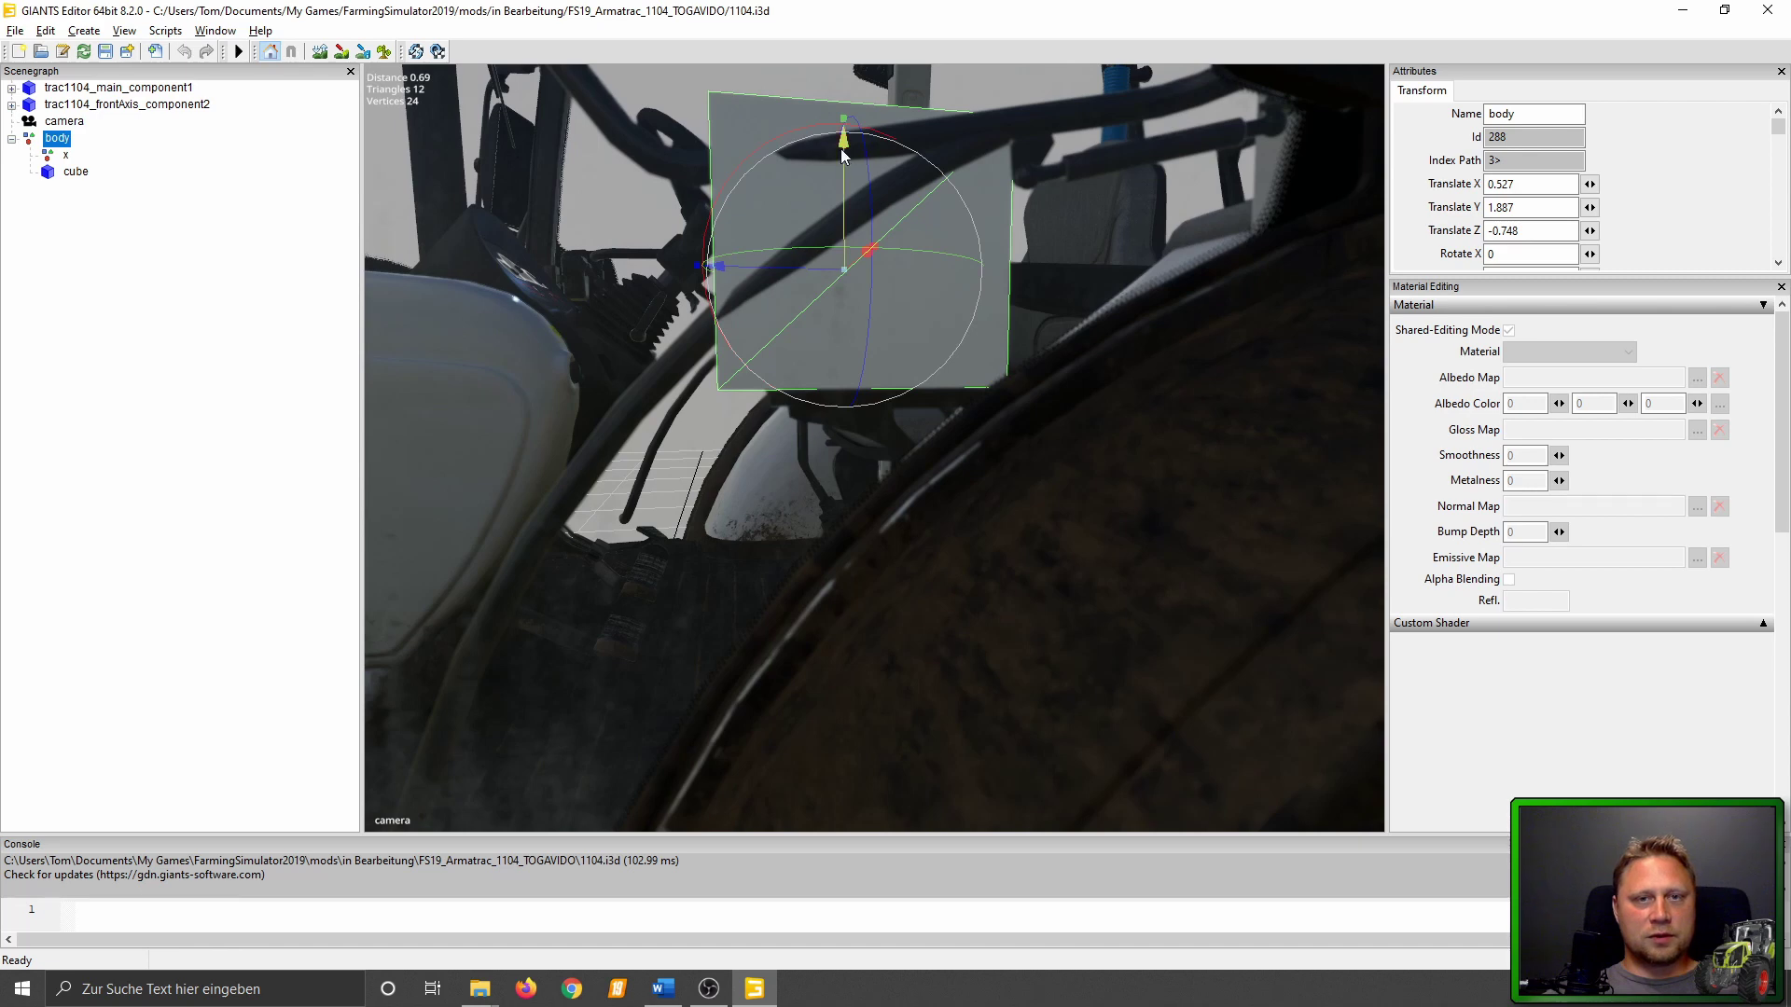
{"action": "left_click", "coordinate": [76, 172]}
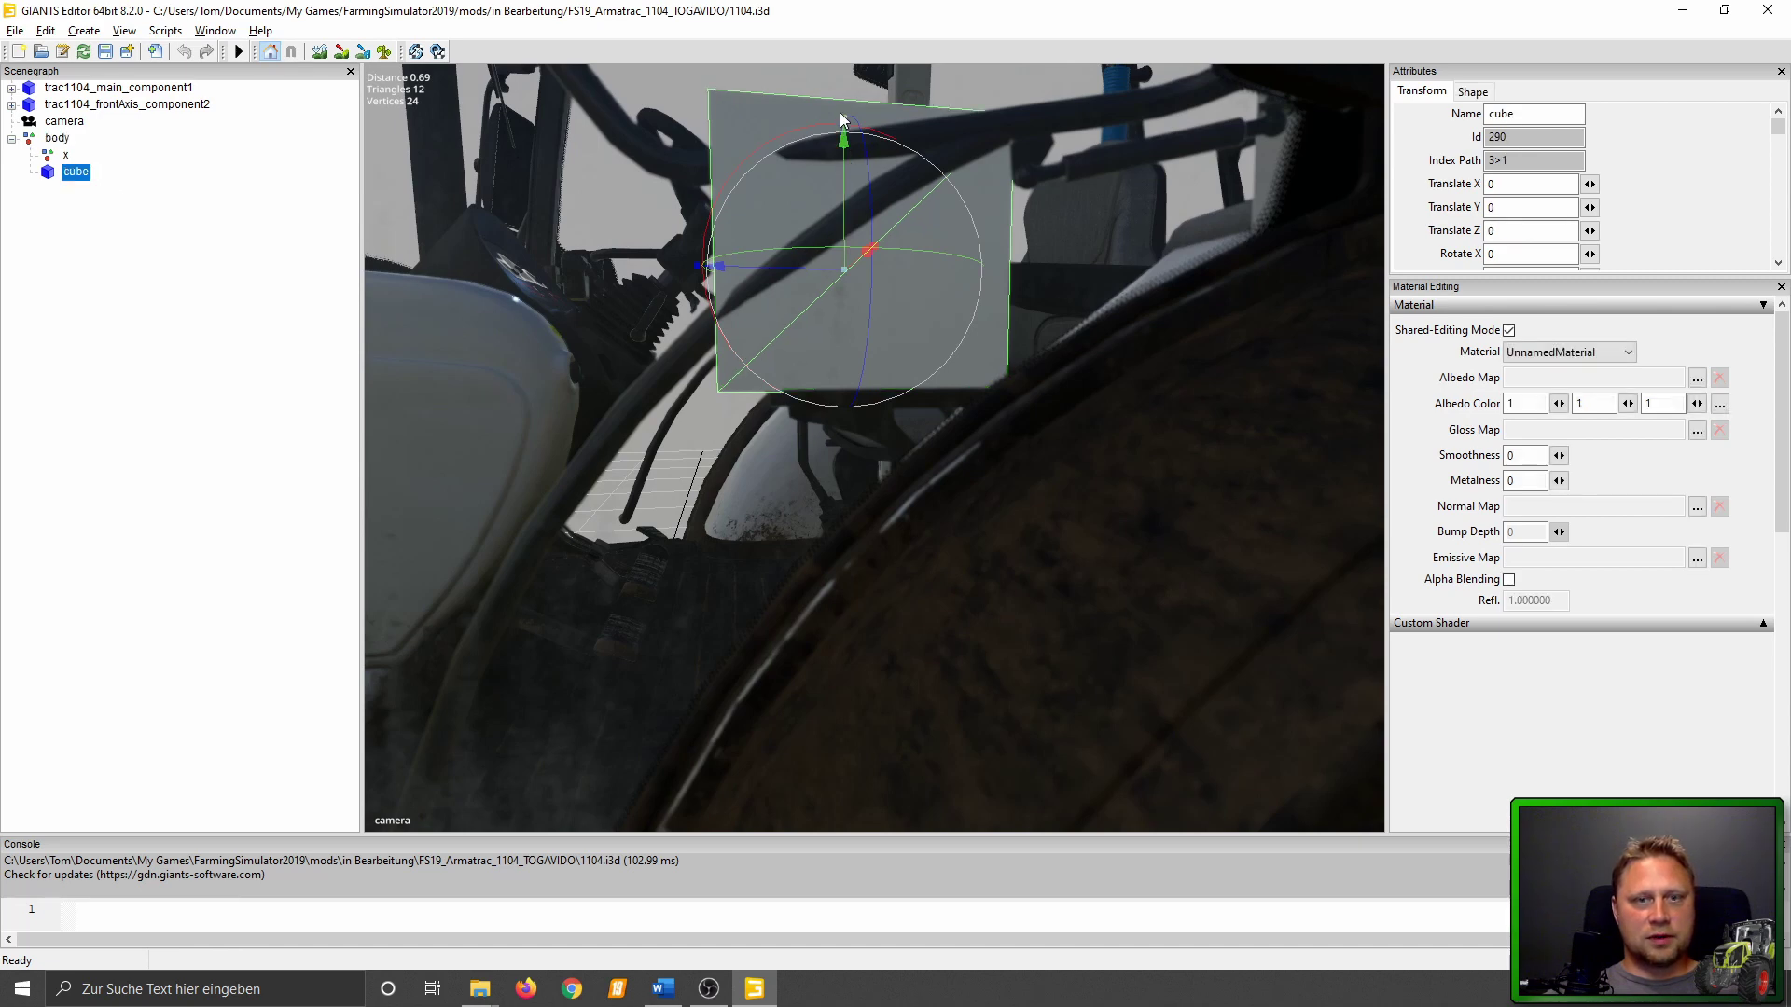
{"action": "left_click_drag", "start_coordinate": [840, 114], "coordinate": [830, 69]}
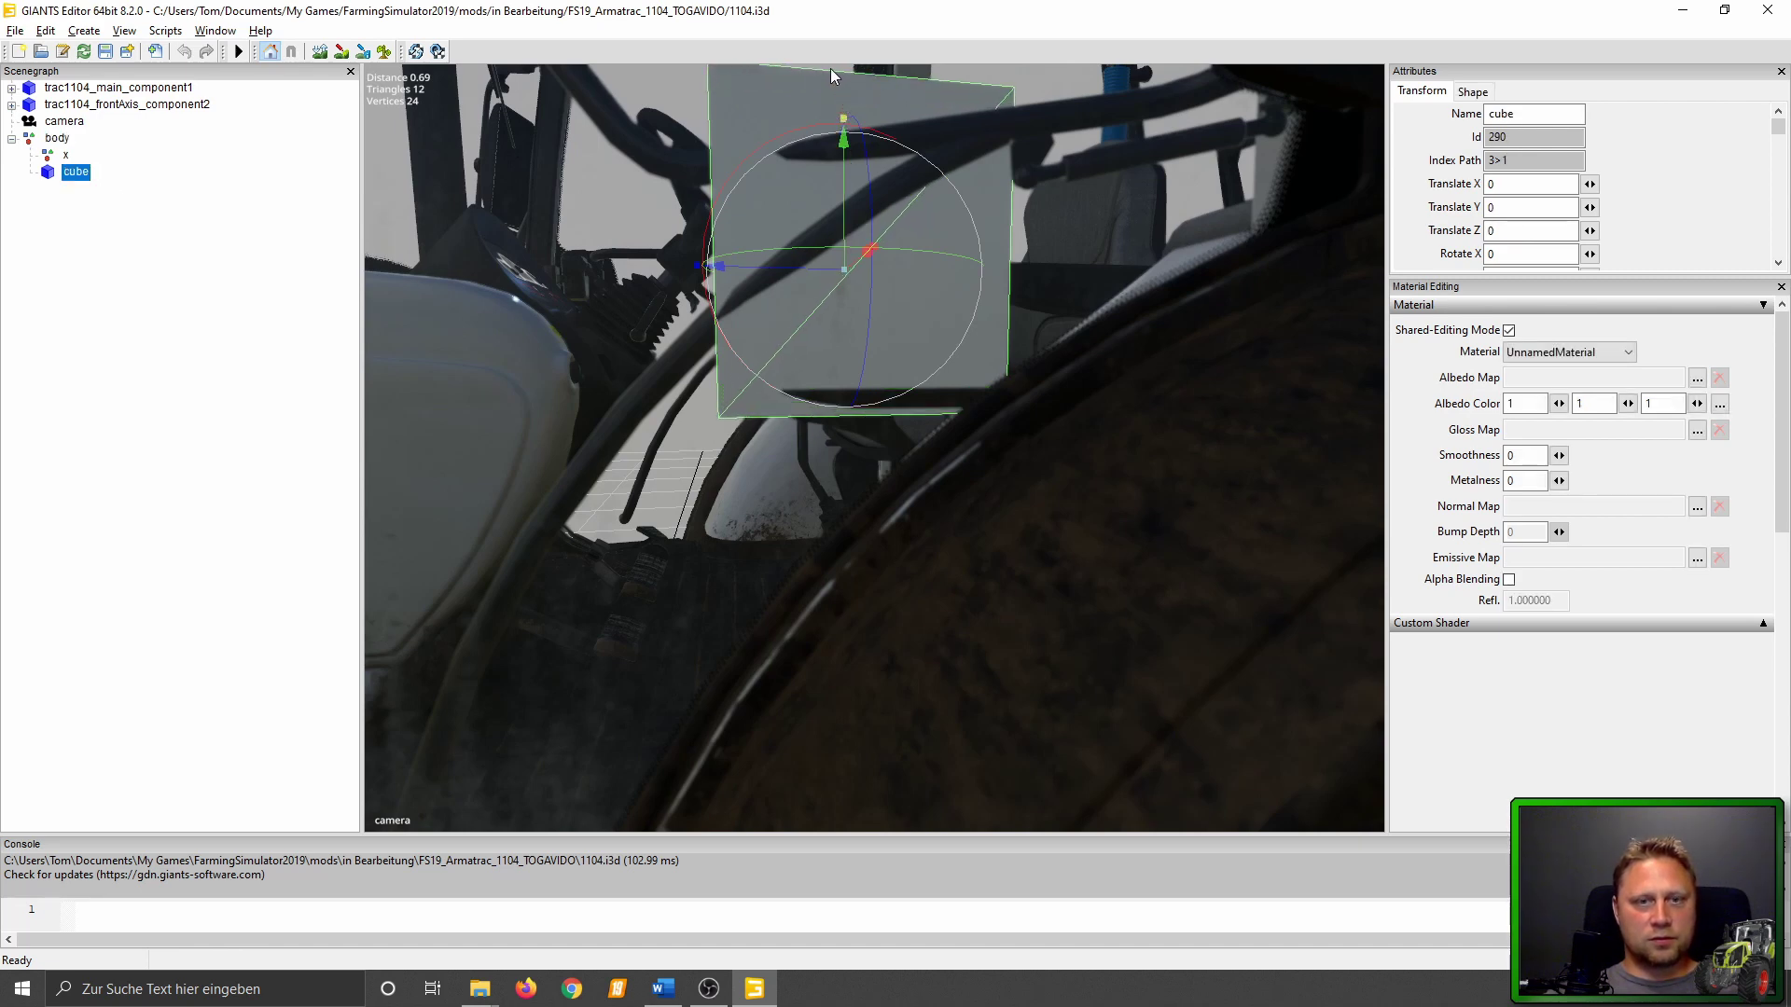
{"action": "left_click_drag", "start_coordinate": [846, 119], "coordinate": [847, 103]}
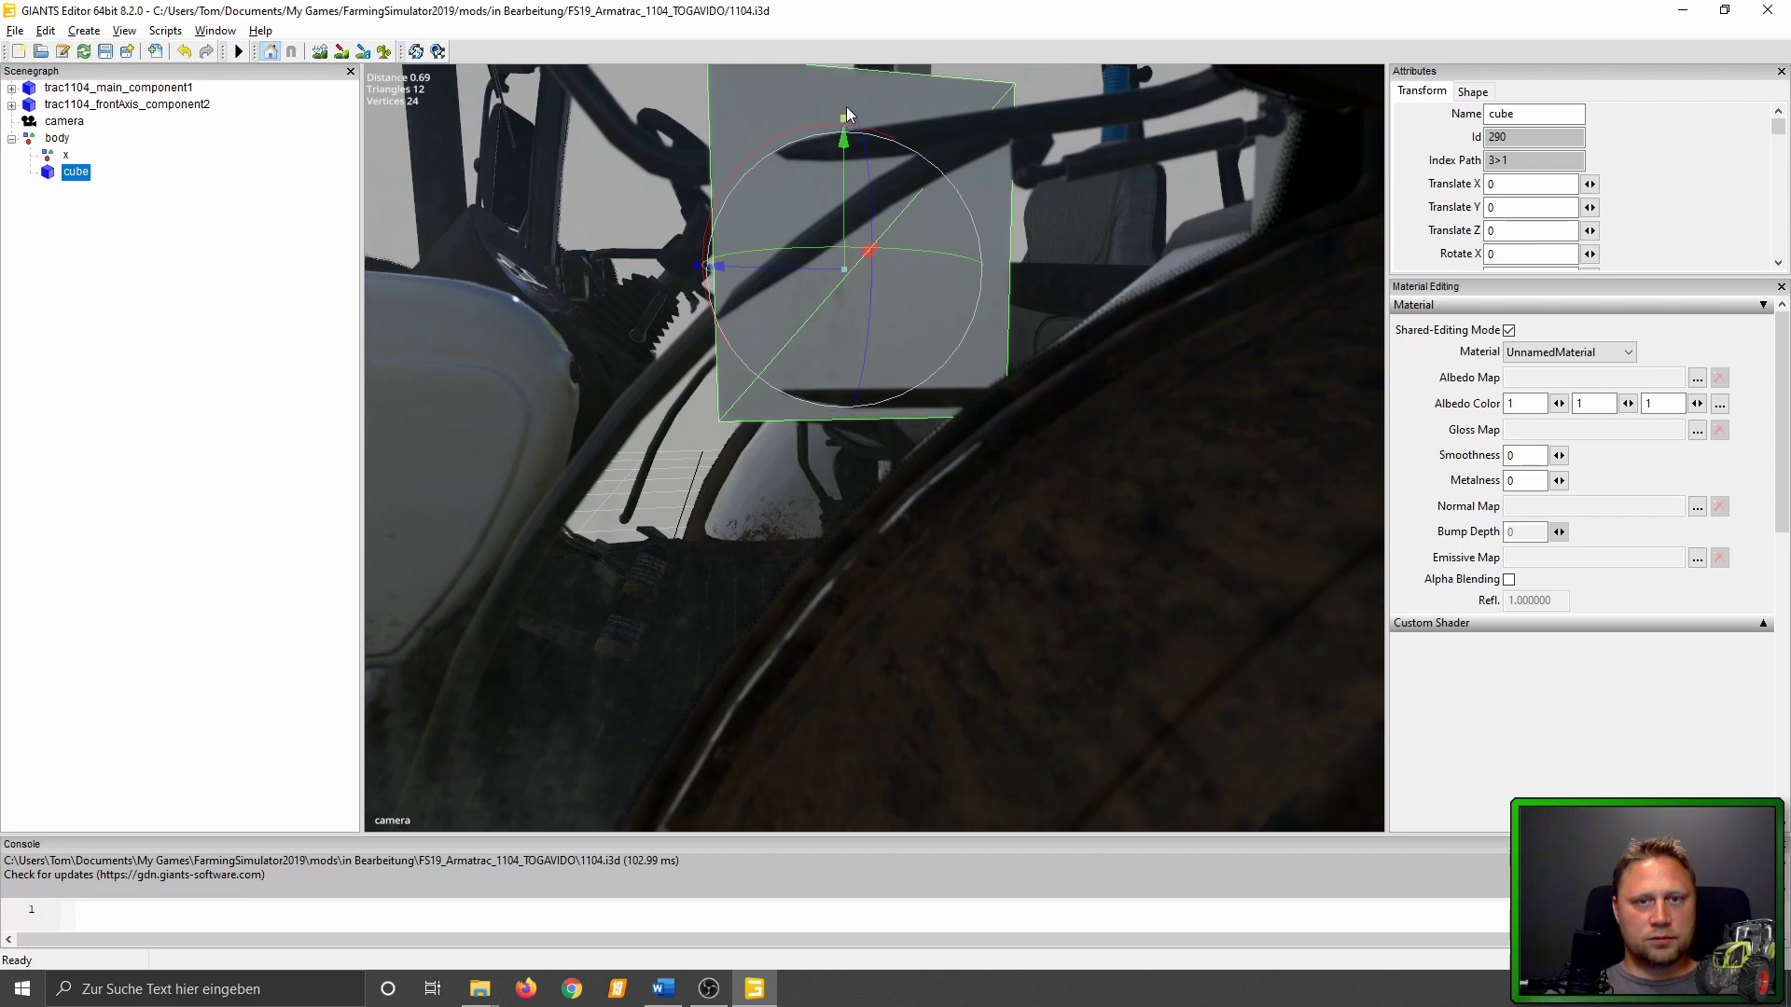
Raise the body node to Translate Y 1.912.
{"action": "left_click", "coordinate": [57, 138]}
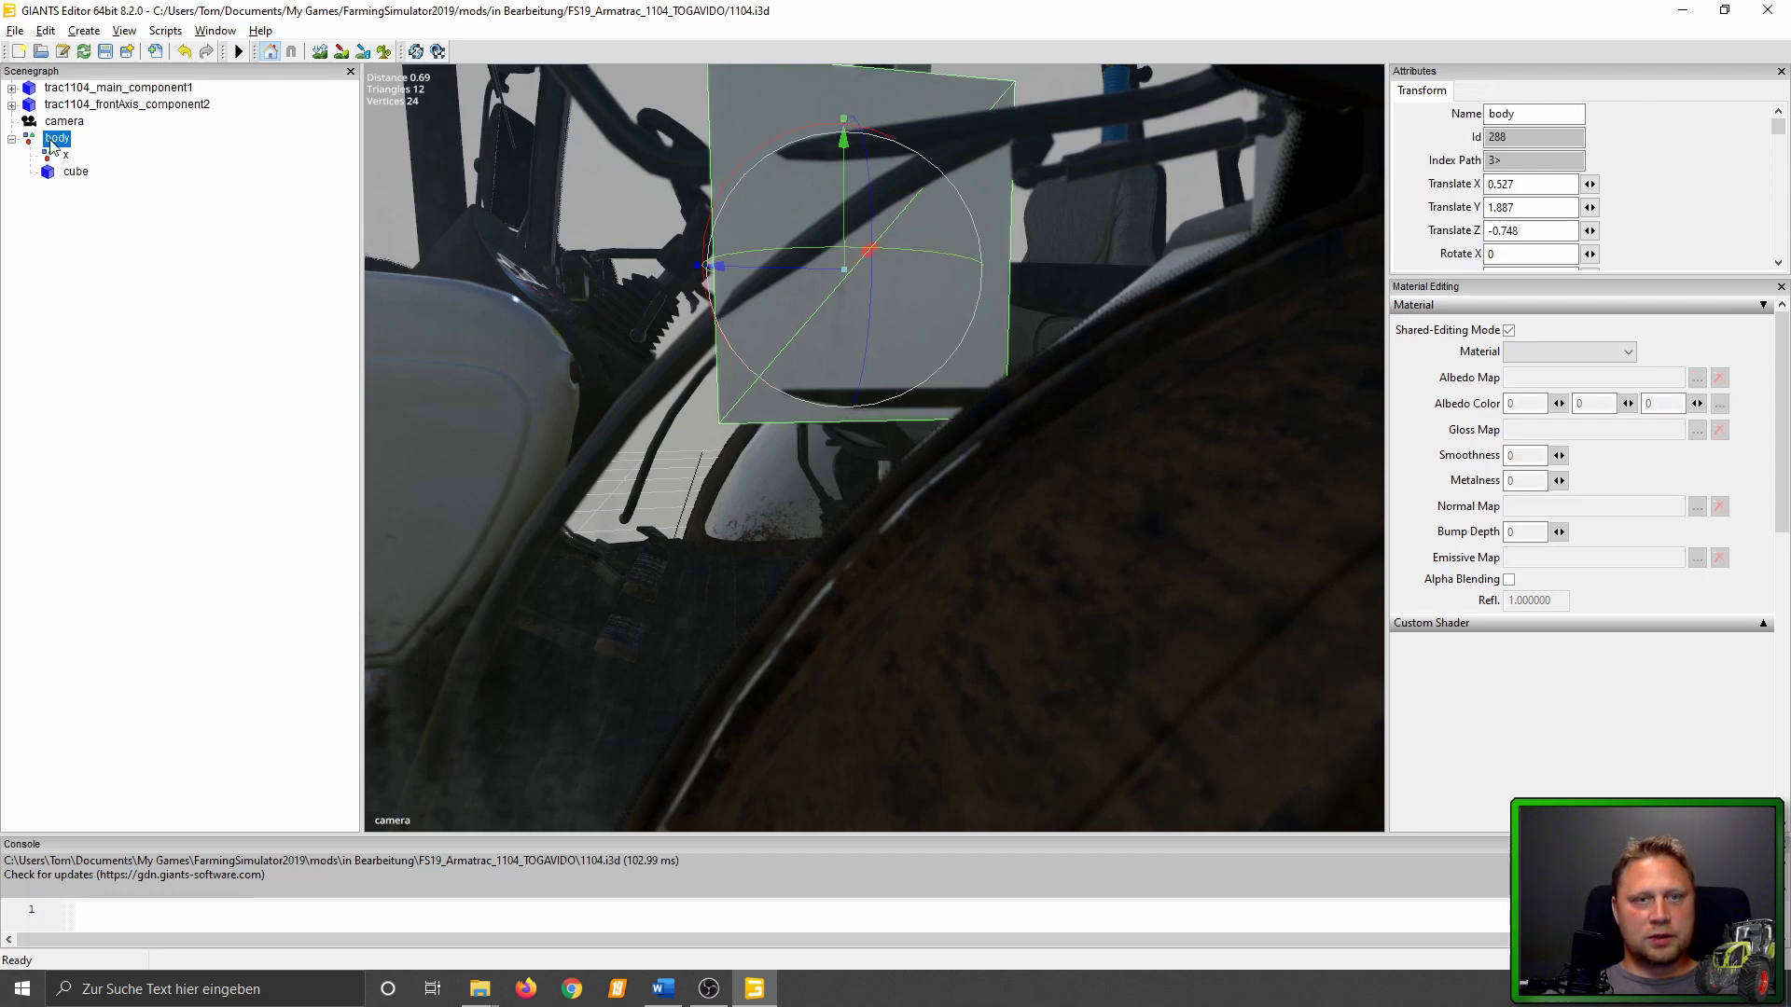
{"action": "left_click_drag", "start_coordinate": [843, 220], "coordinate": [836, 192]}
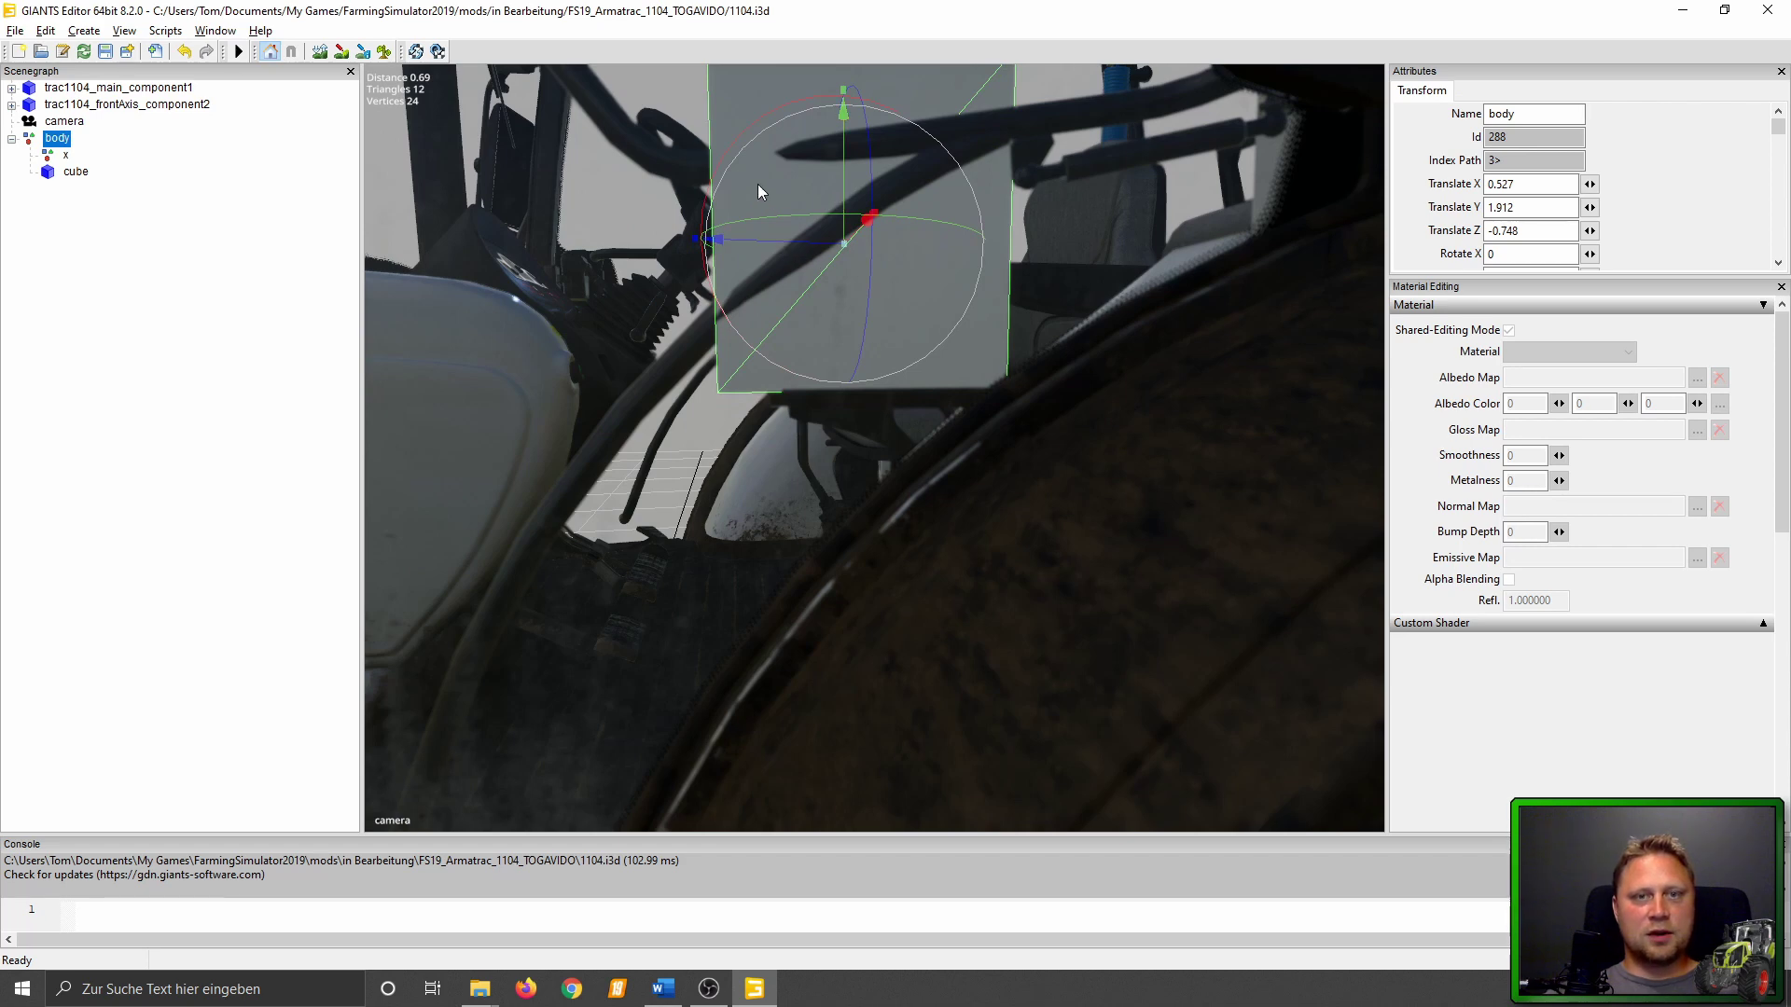
{"action": "scroll", "coordinate": [1674, 221], "scroll_direction": "down", "scroll_amount": 1}
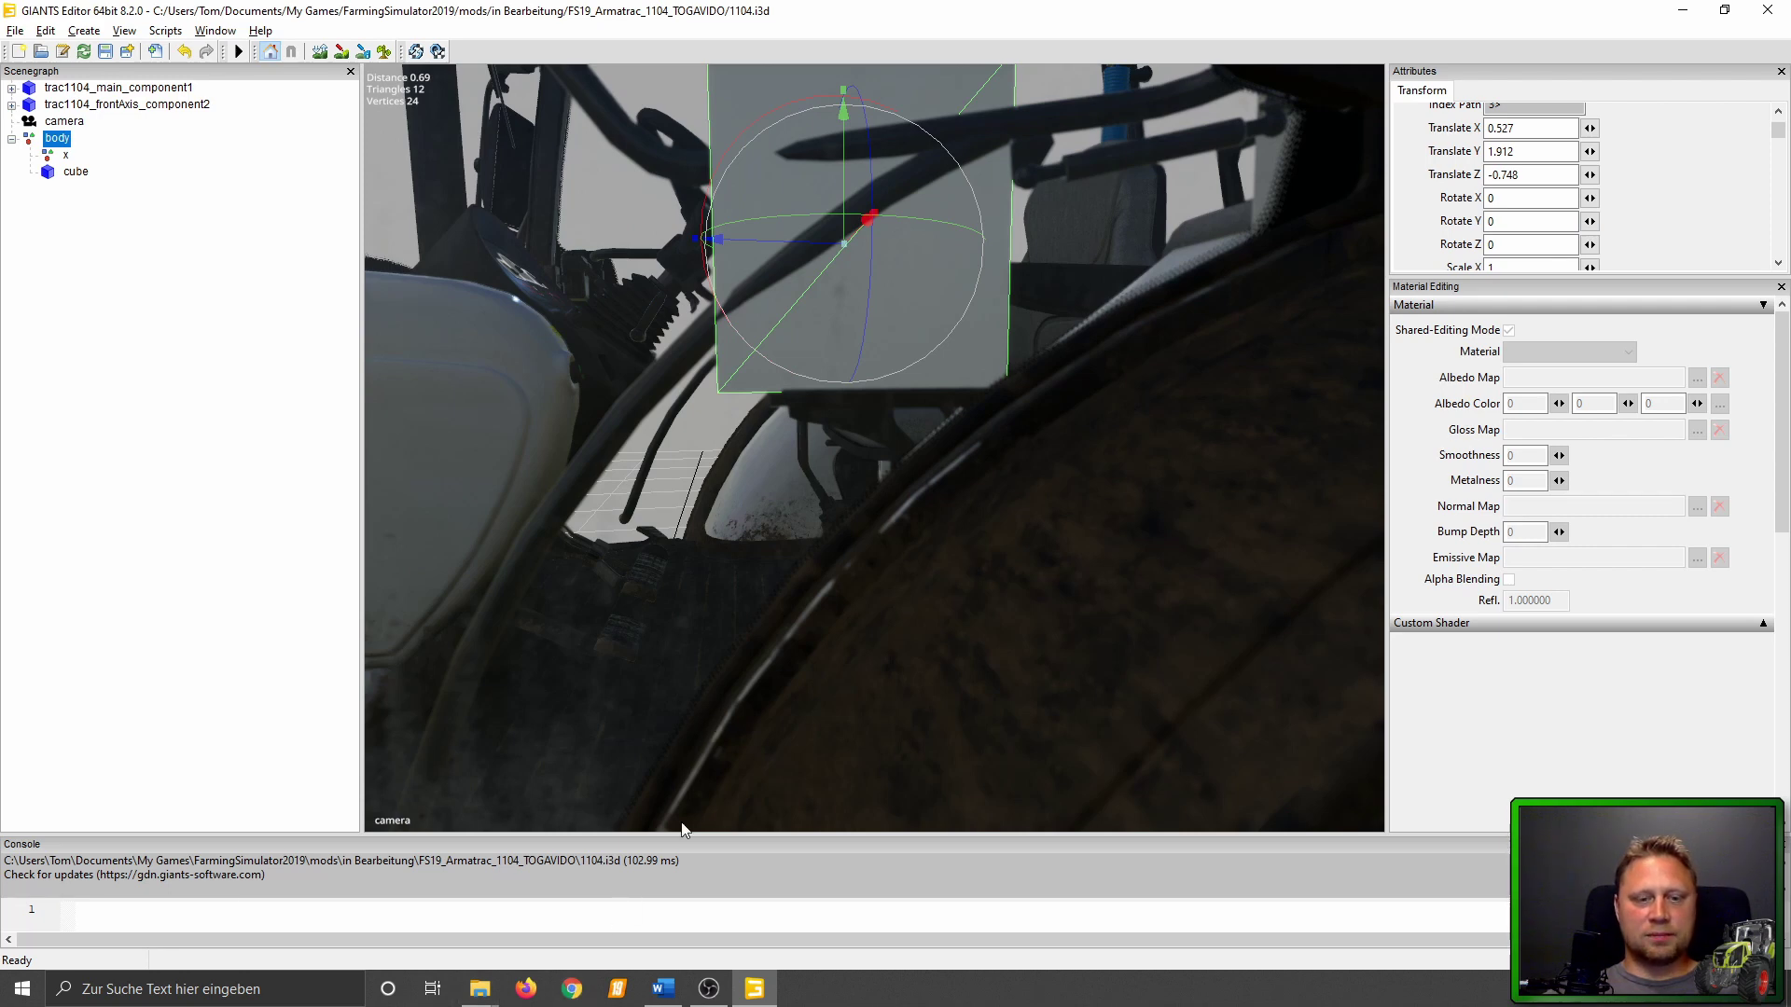
{"action": "left_click", "coordinate": [477, 994]}
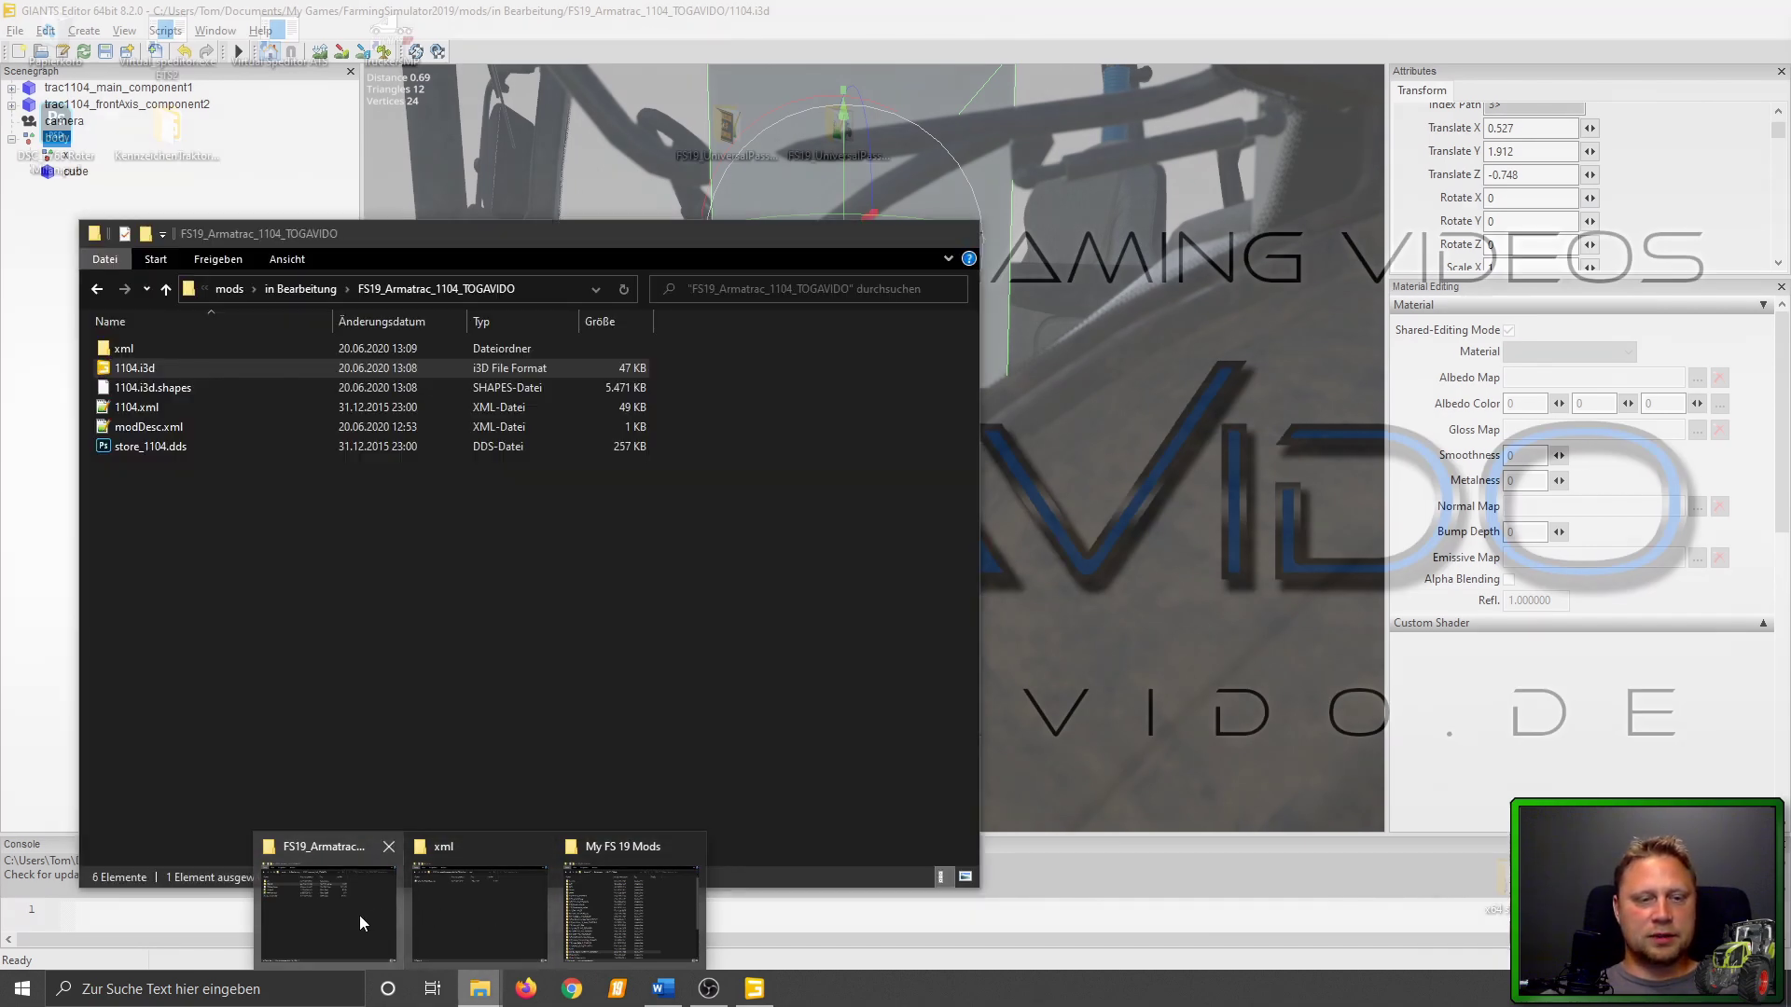
Open VehiclesOfModHub.xml from the xml folder and select the passengerNode's X rotation value.
{"action": "left_click", "coordinate": [360, 915]}
{"action": "double_click", "coordinate": [175, 347]}
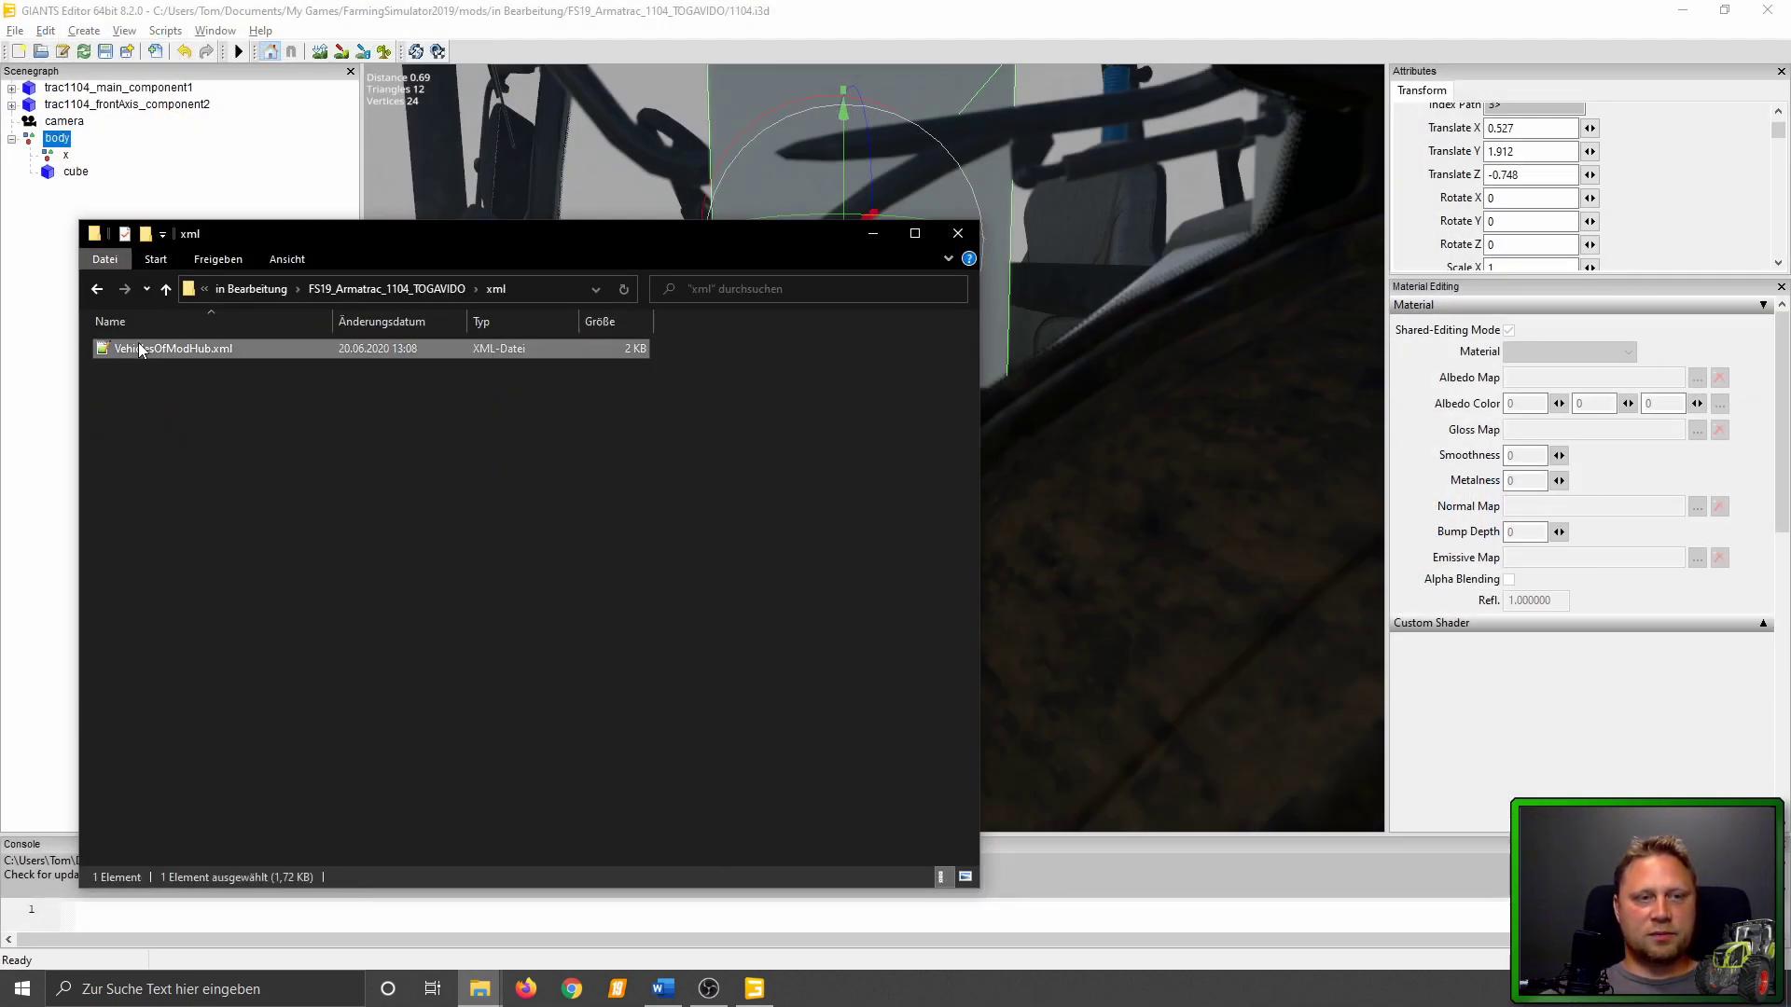
{"action": "double_click", "coordinate": [151, 347]}
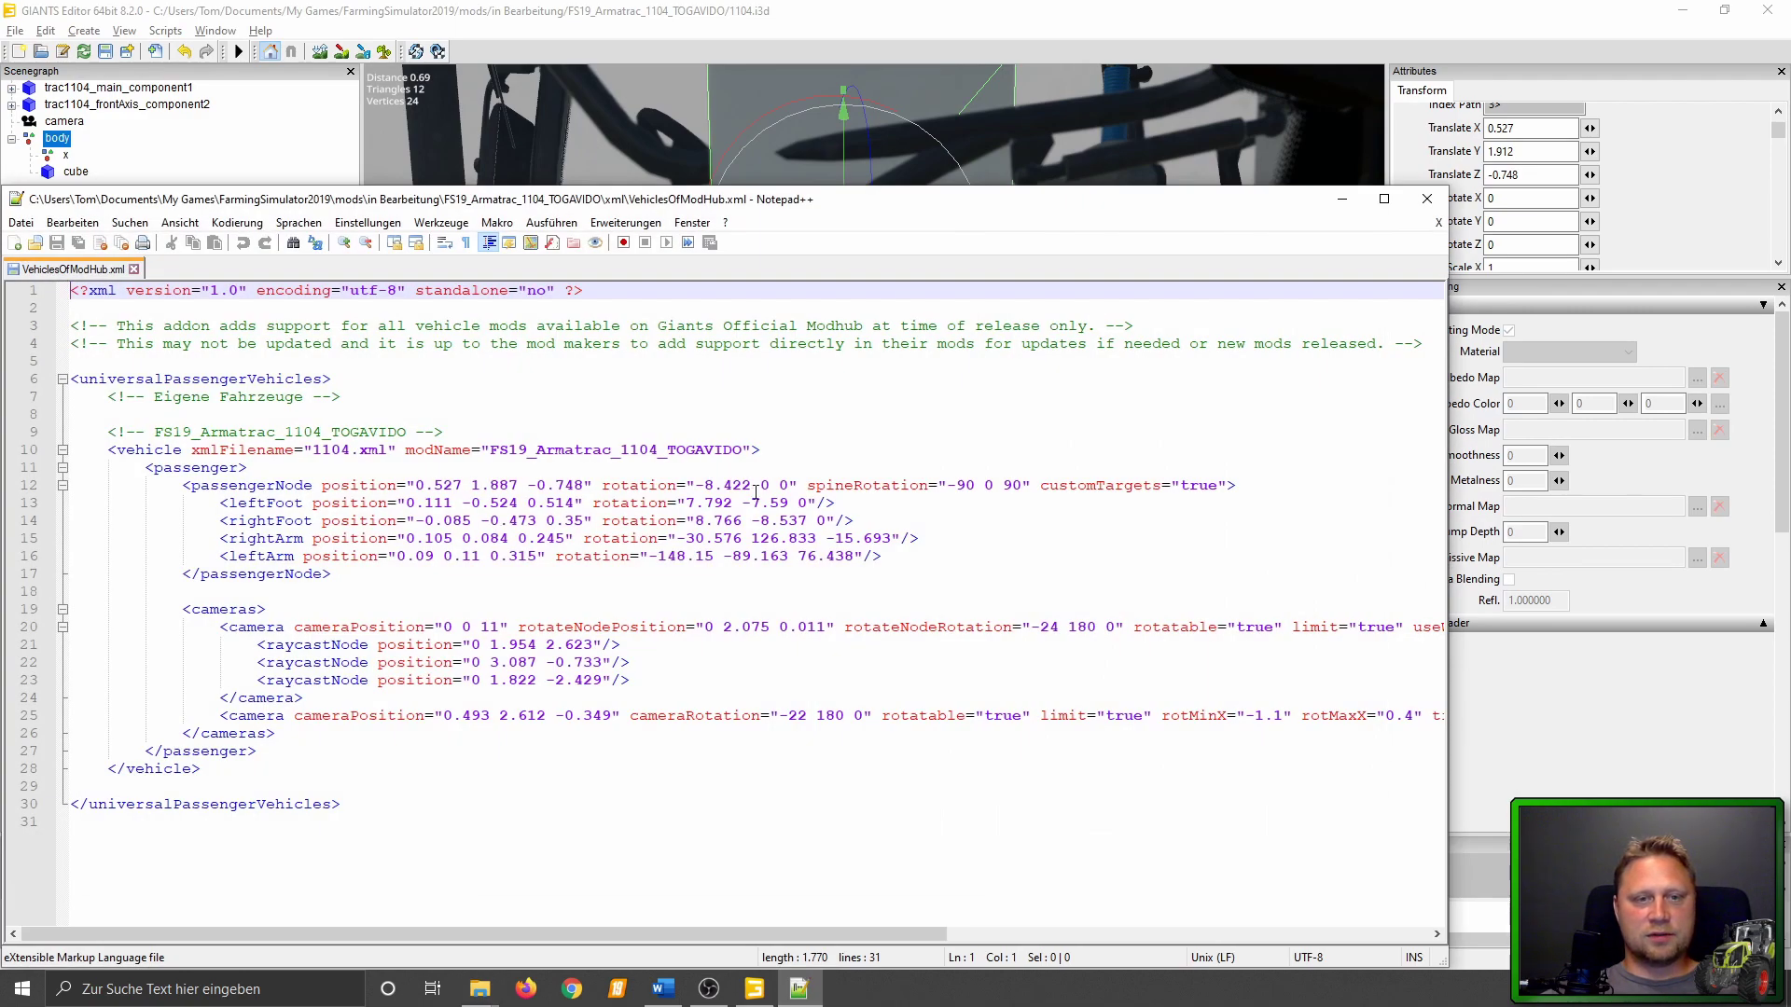
{"action": "left_click_drag", "start_coordinate": [697, 484], "coordinate": [746, 484]}
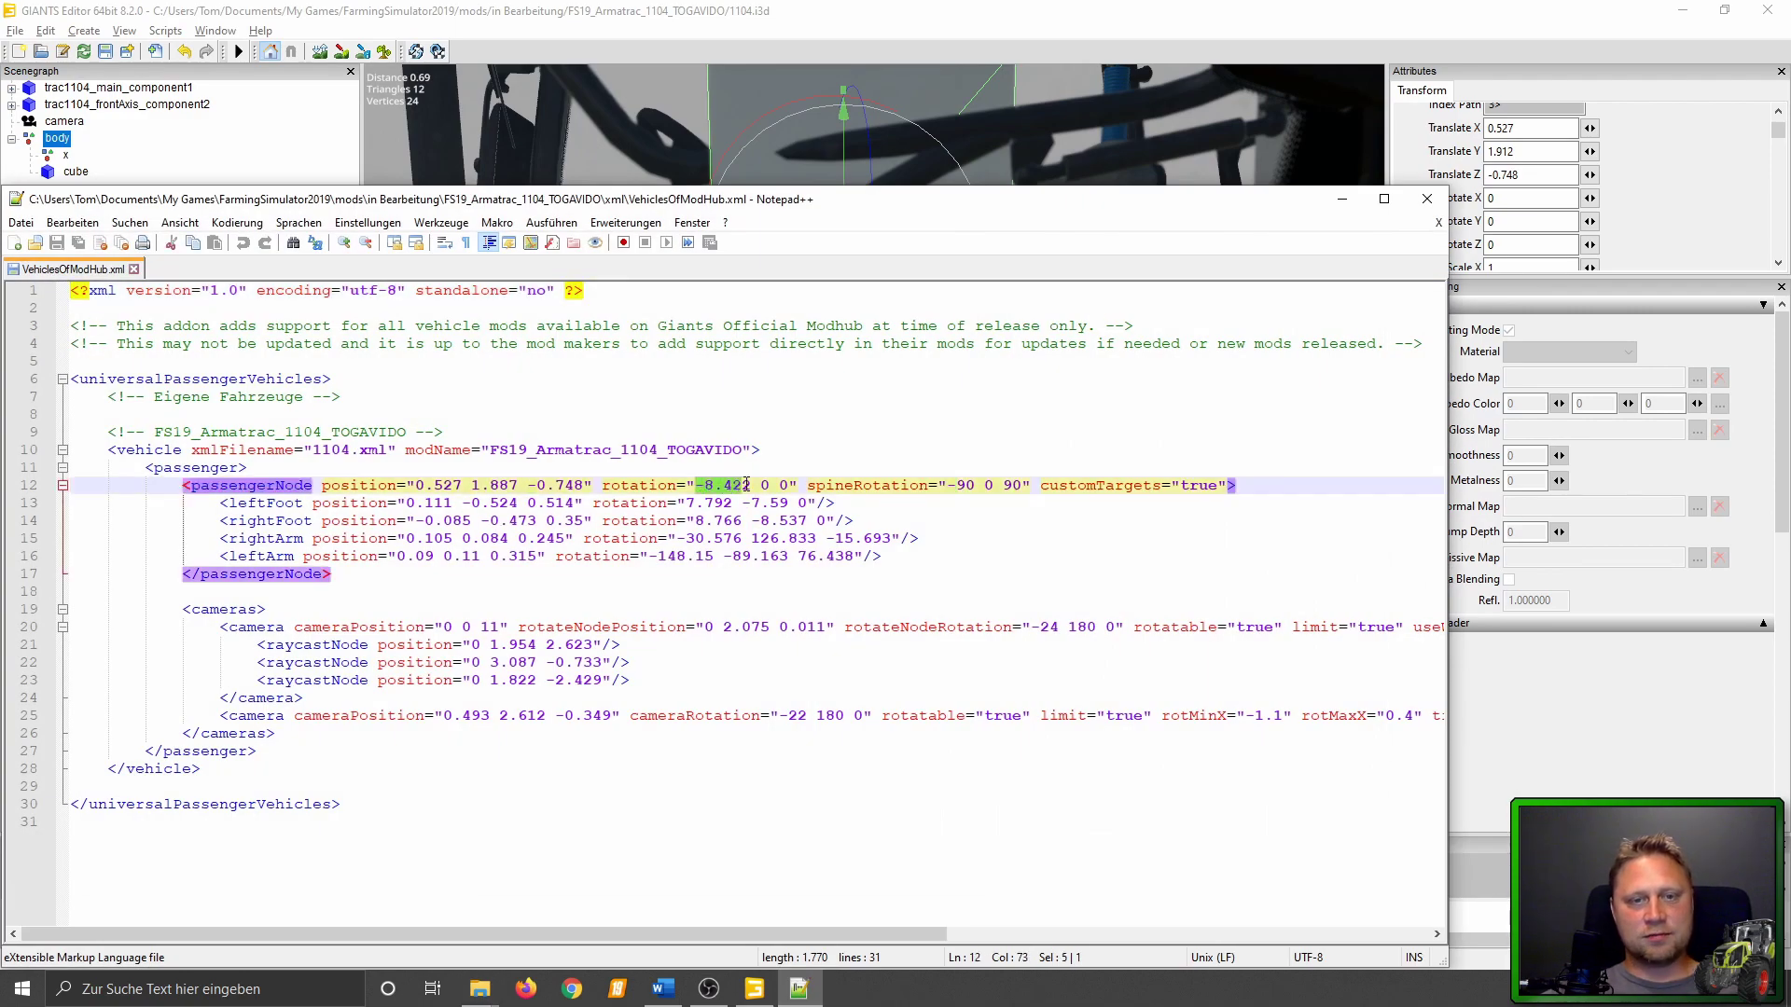
Paste the copied value to set the body node's Rotate X to -8.422.
{"action": "left_click", "coordinate": [1623, 204]}
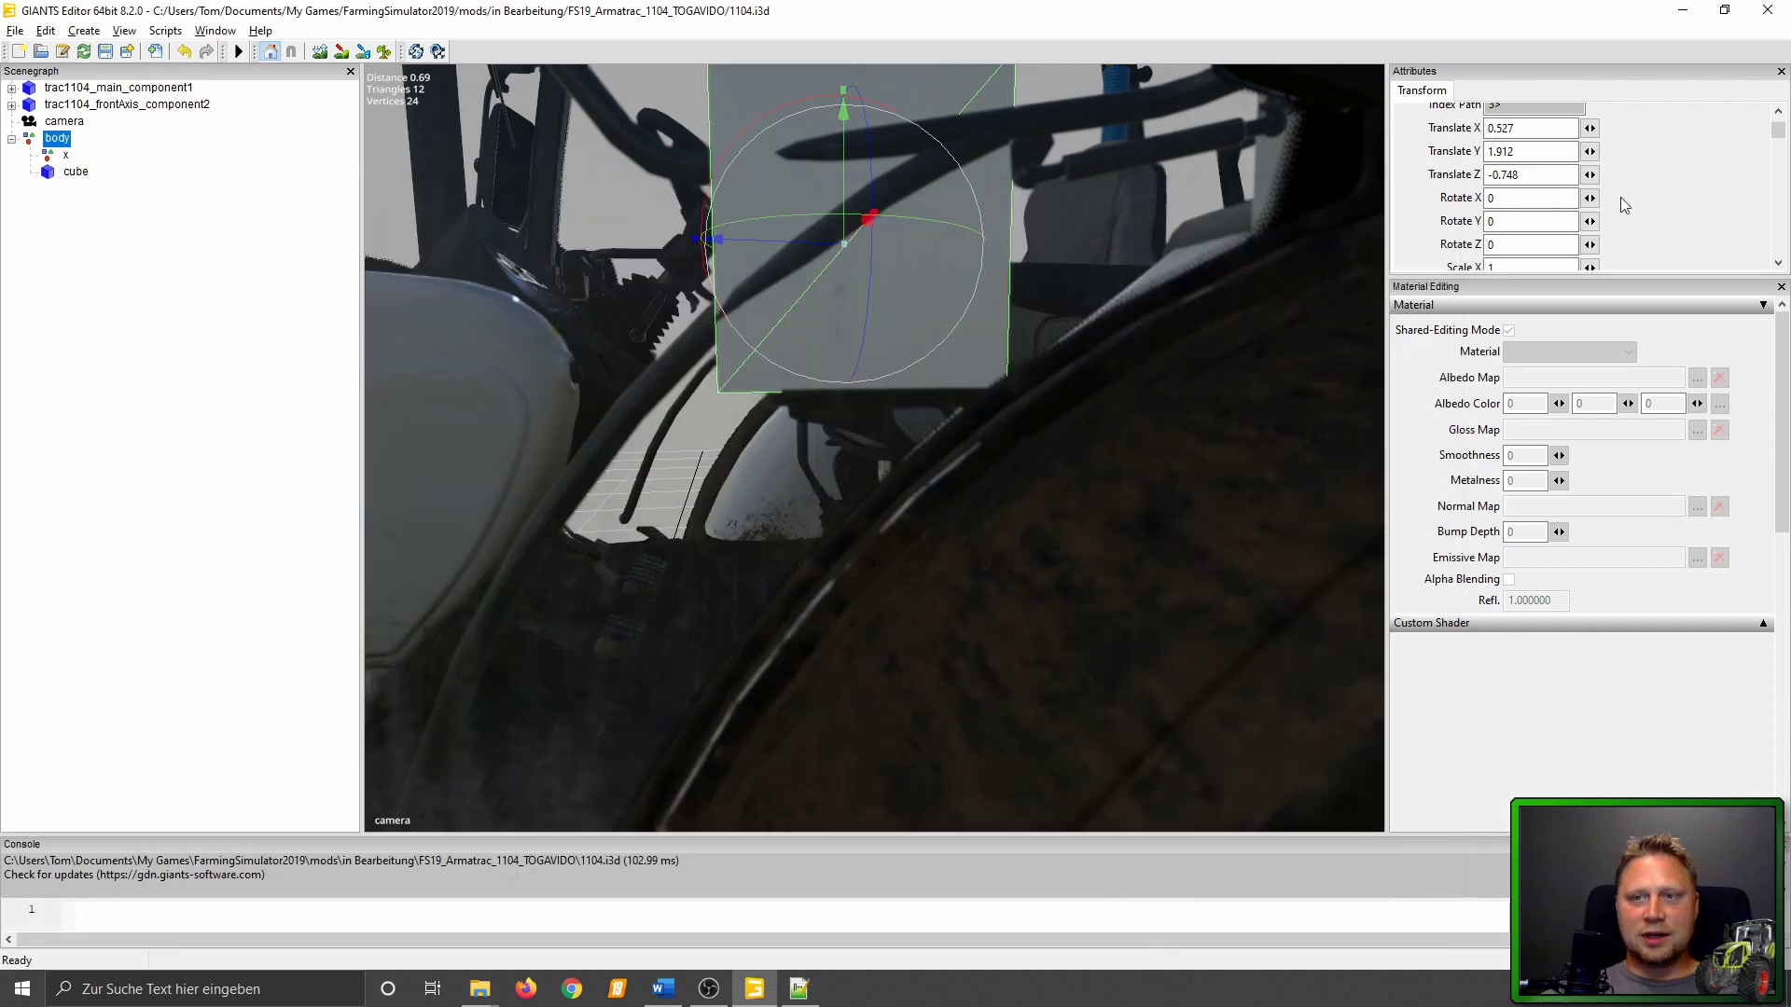
{"action": "double_click", "coordinate": [1520, 198]}
{"action": "key", "text": "ctrl+v"}
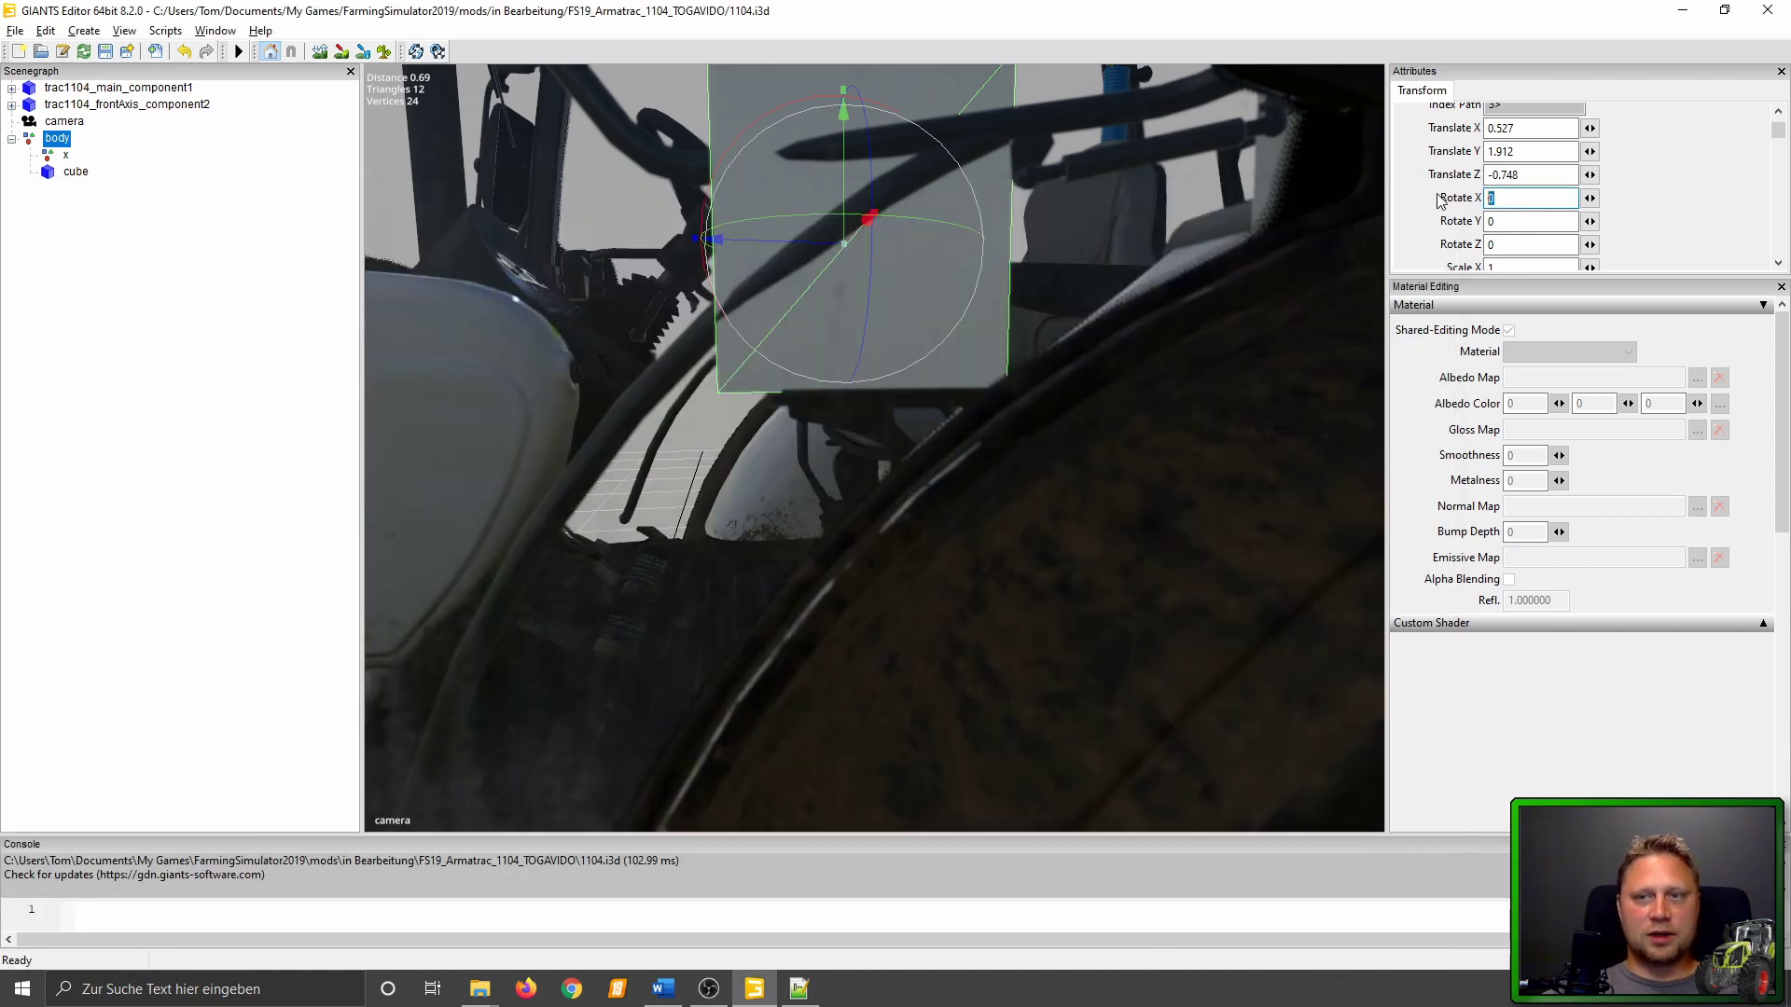
{"action": "key", "text": "Return"}
Tilt the body further with the rotation gizmo to Rotate X -12.289.
{"action": "scroll", "coordinate": [1031, 403], "scroll_direction": "down", "scroll_amount": 2}
{"action": "scroll", "coordinate": [1028, 418], "scroll_direction": "down", "scroll_amount": 2}
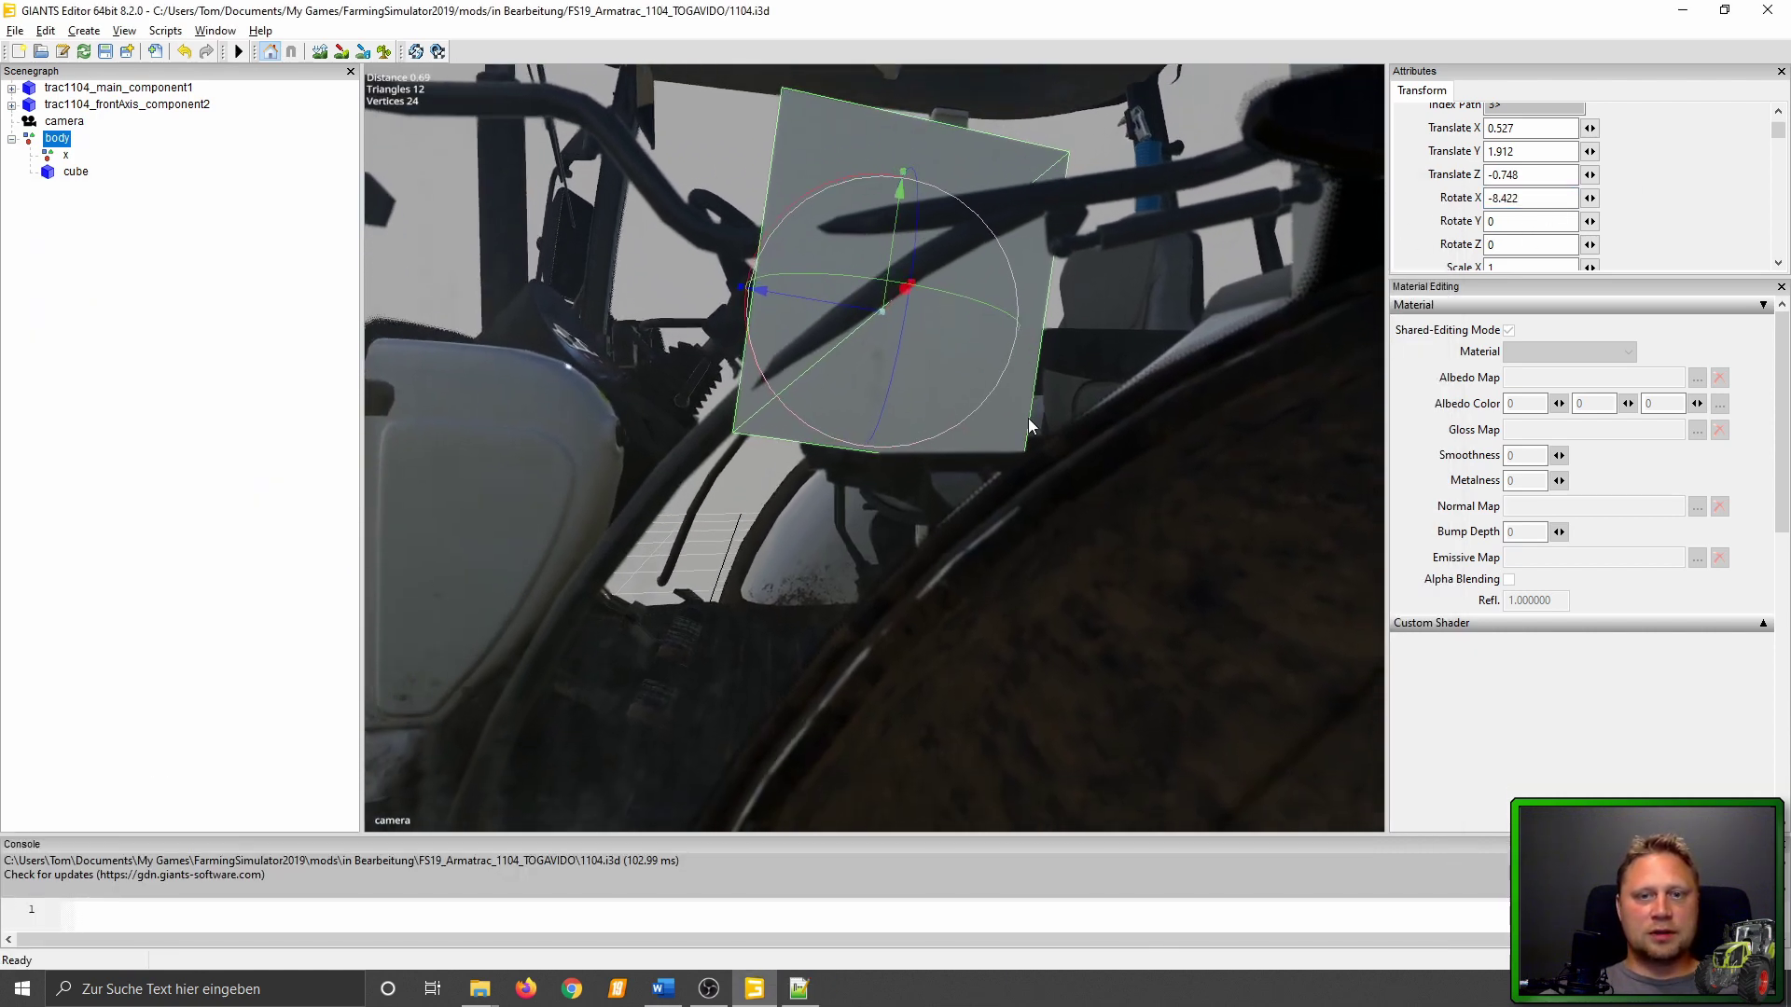
{"action": "scroll", "coordinate": [896, 524], "scroll_direction": "down", "scroll_amount": 3}
{"action": "scroll", "coordinate": [884, 483], "scroll_direction": "down", "scroll_amount": 2}
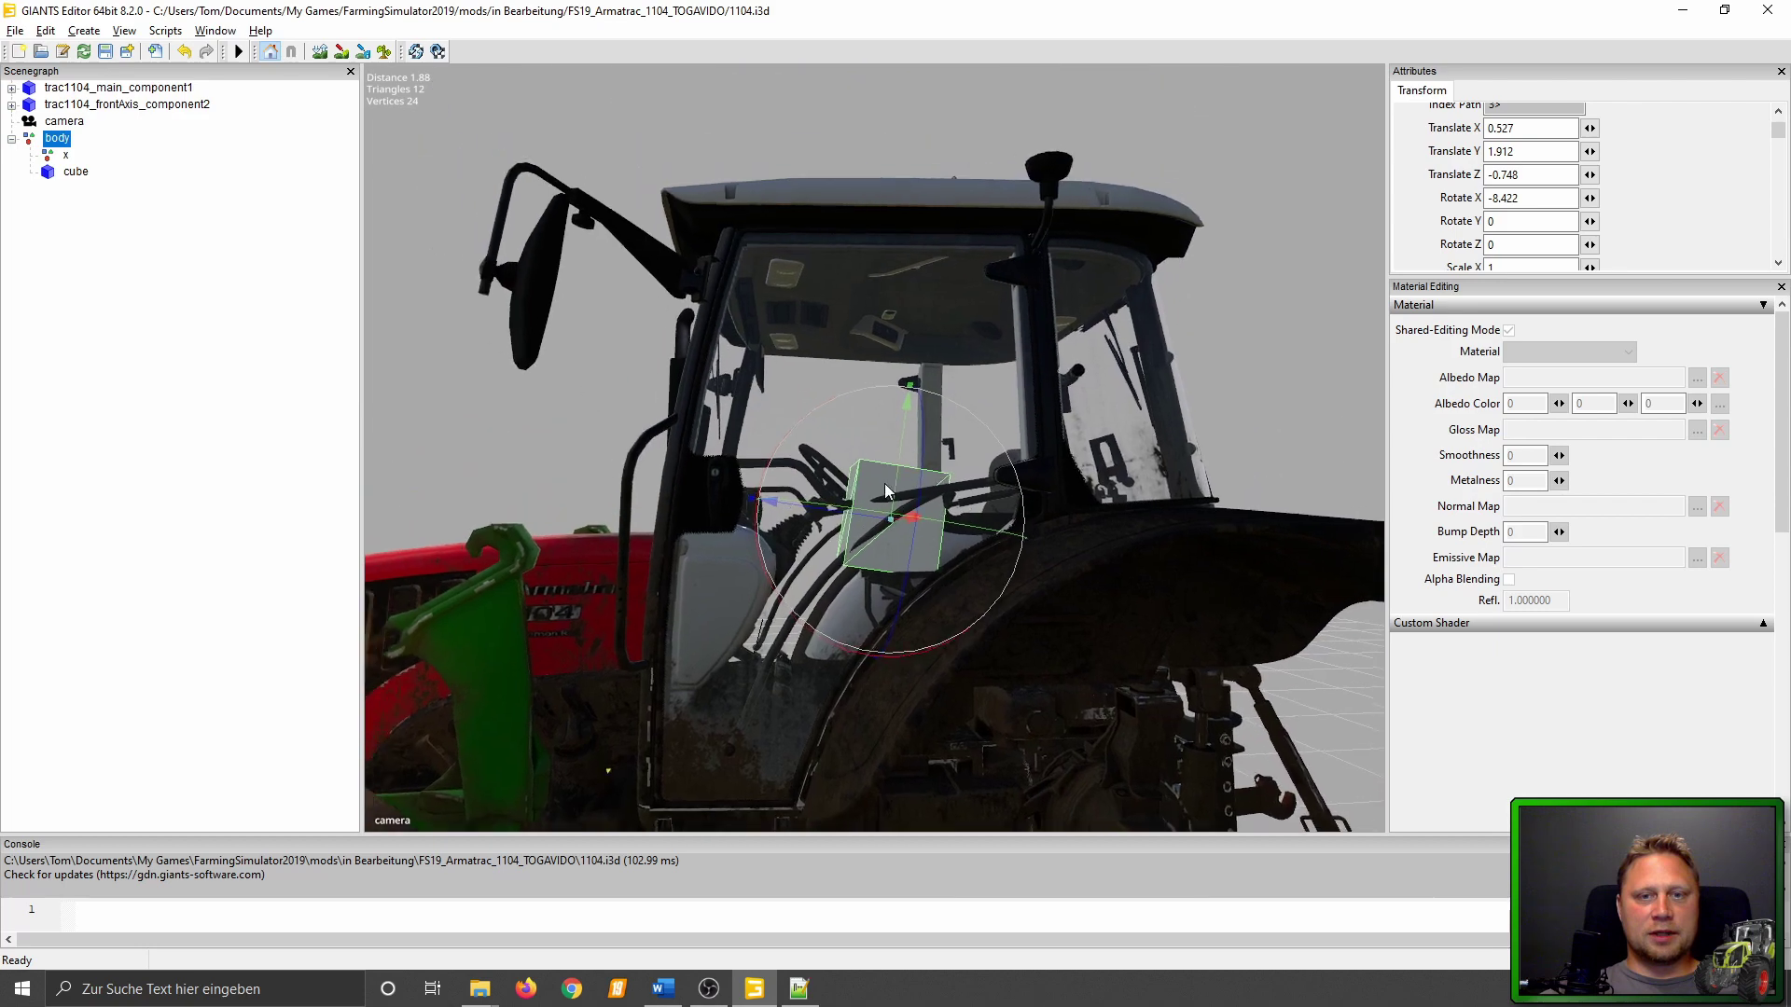
{"action": "scroll", "coordinate": [886, 477], "scroll_direction": "up", "scroll_amount": 2}
{"action": "scroll", "coordinate": [946, 445], "scroll_direction": "up", "scroll_amount": 1}
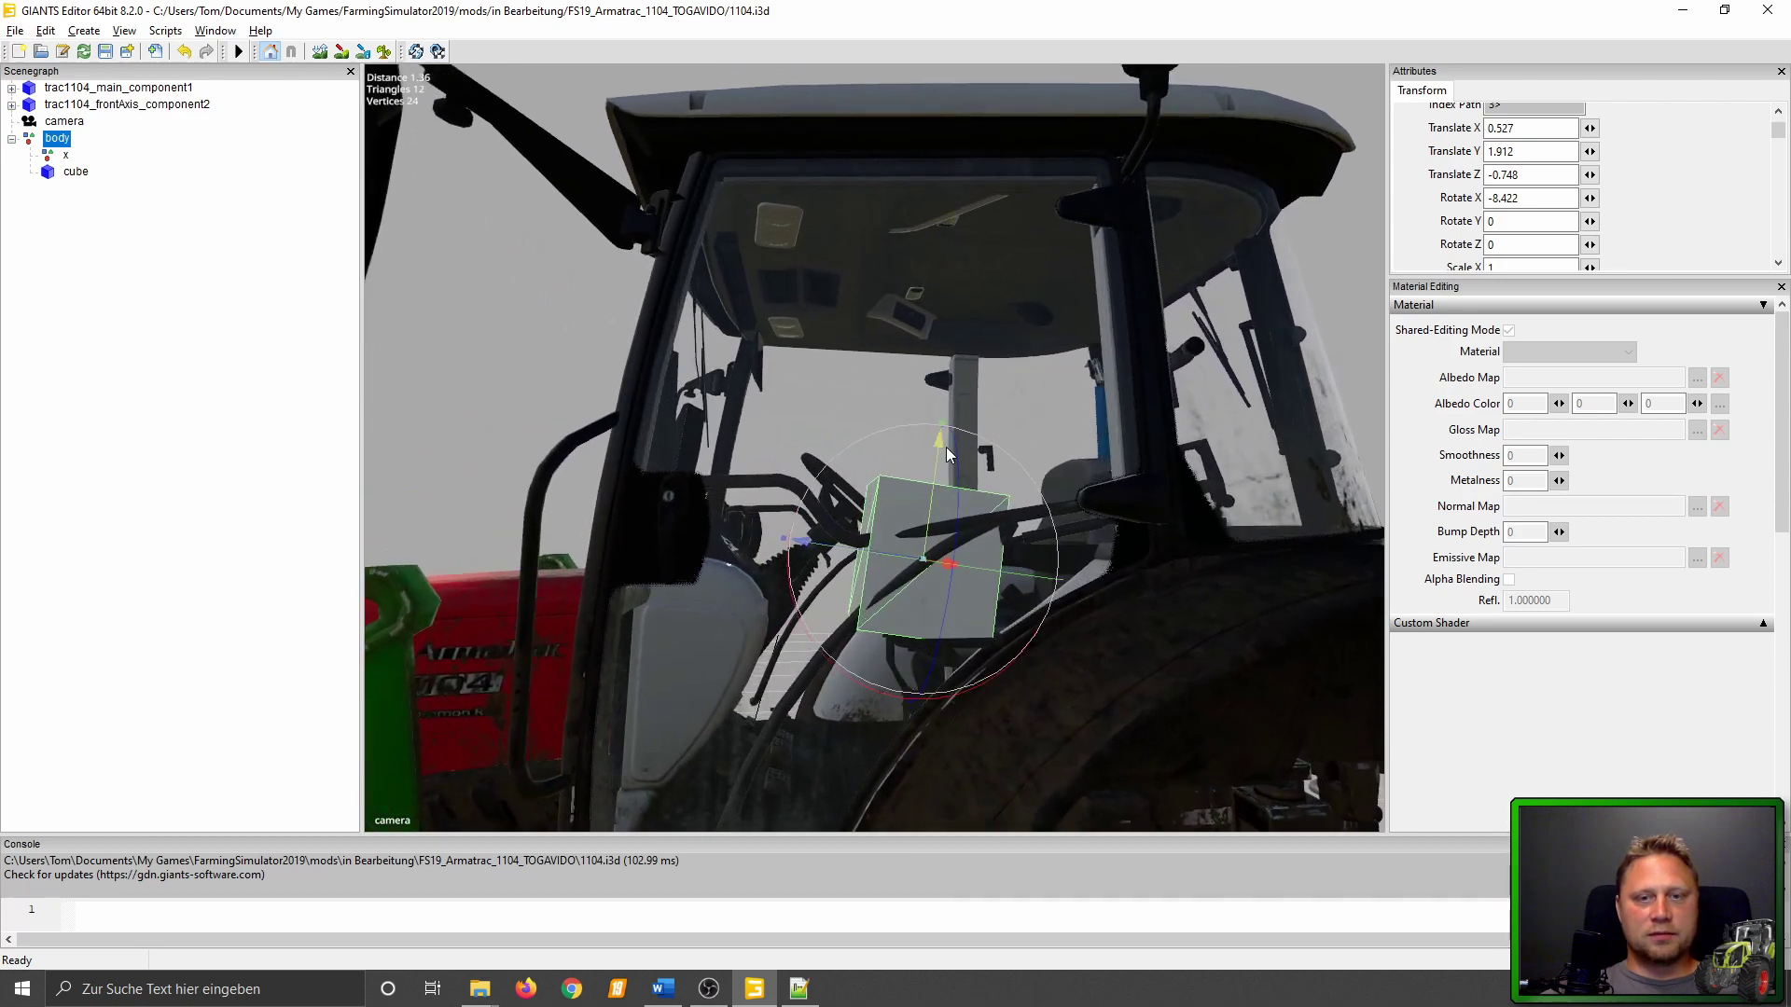
{"action": "left_click_drag", "start_coordinate": [853, 685], "coordinate": [852, 680]}
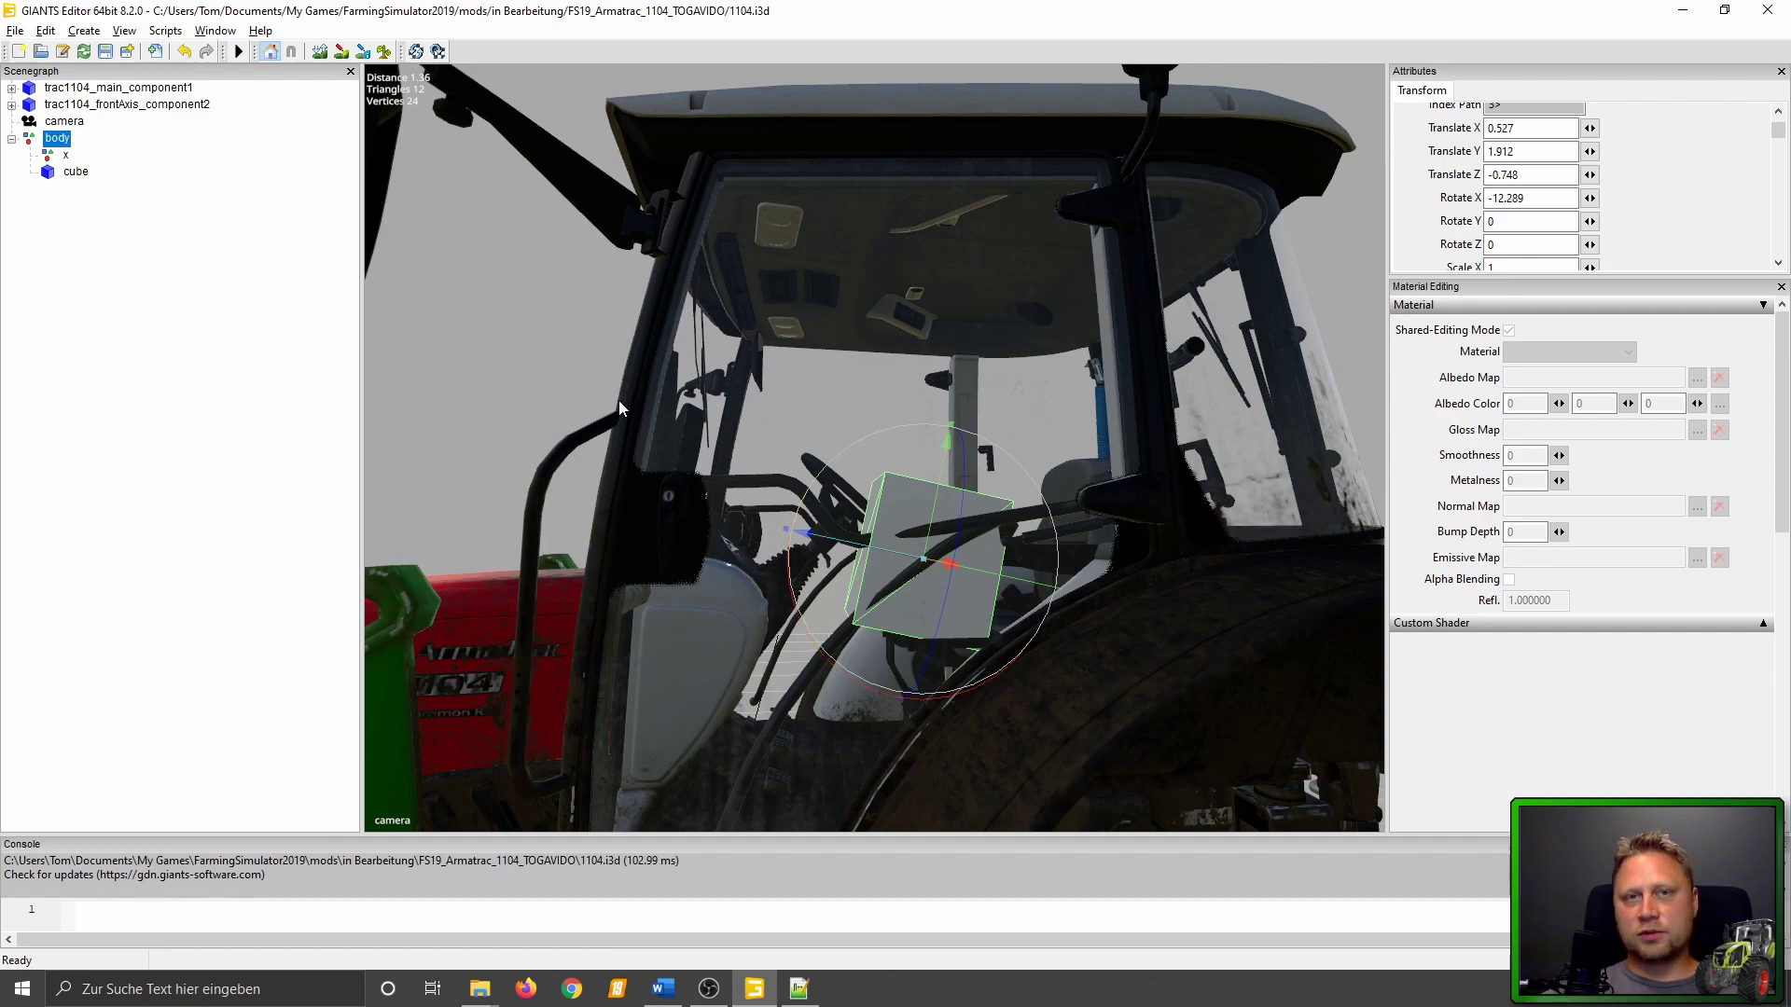
{"action": "middle_click_drag", "start_coordinate": [688, 534], "coordinate": [1321, 590]}
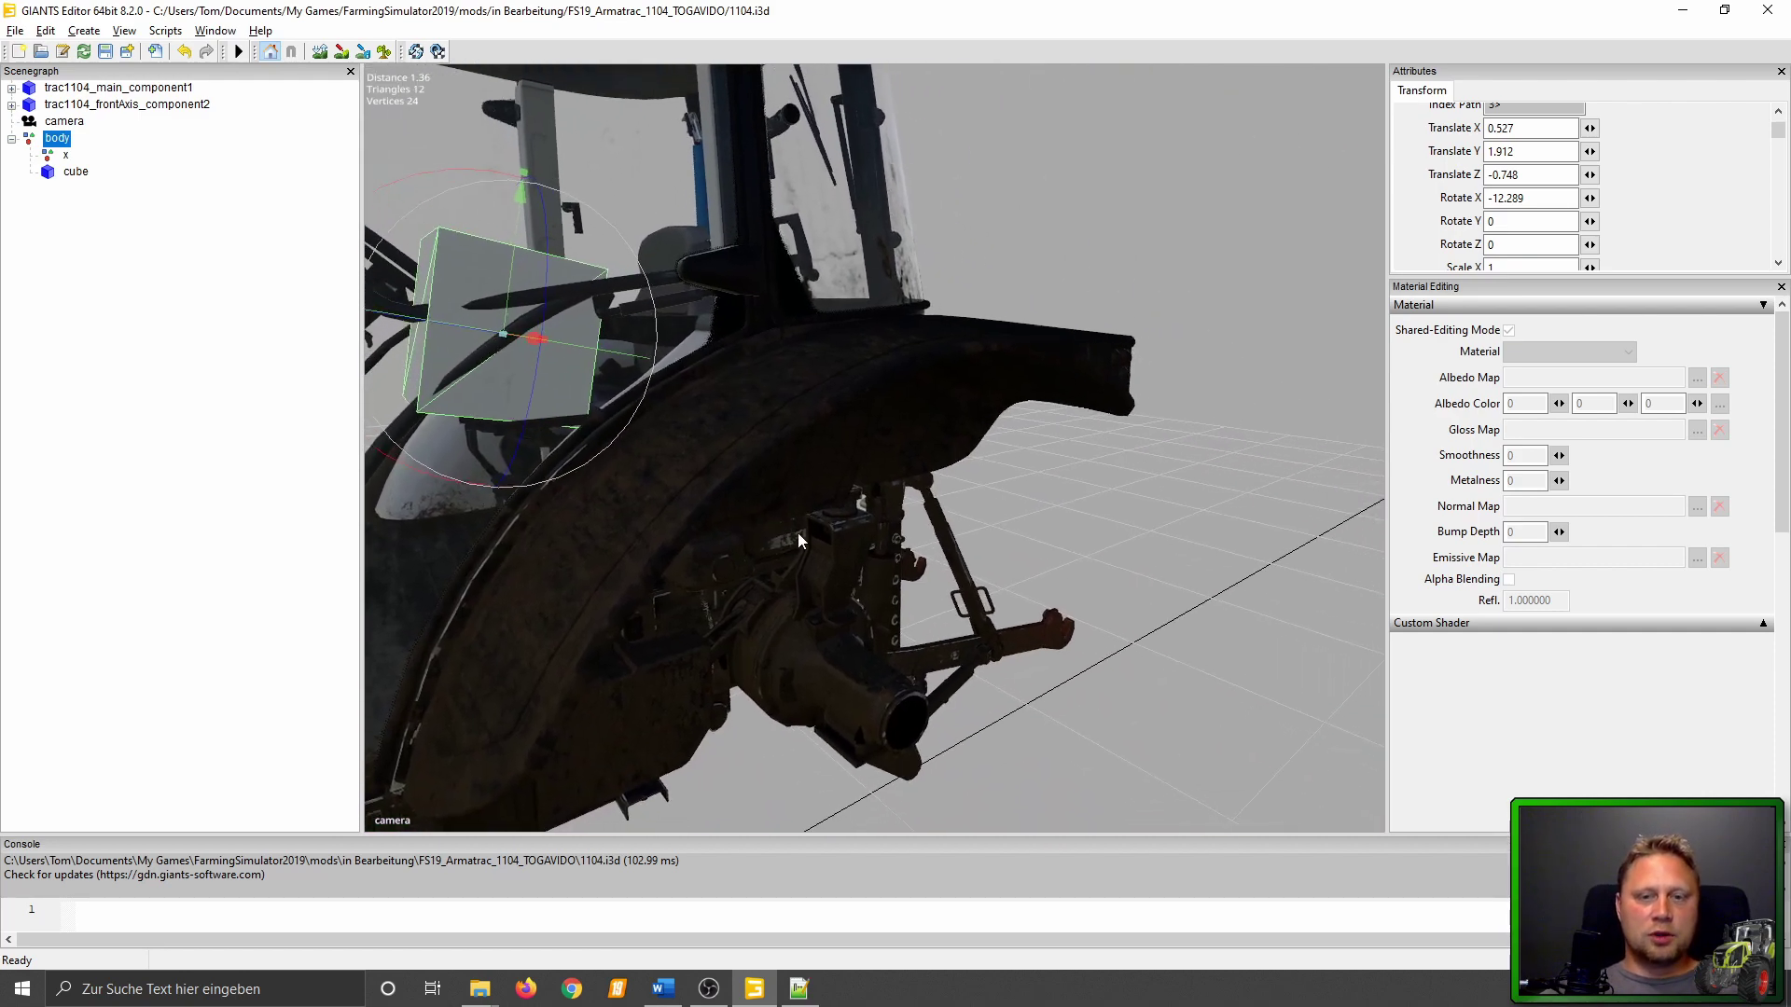
{"action": "scroll", "coordinate": [1321, 589], "scroll_direction": "down", "scroll_amount": 5}
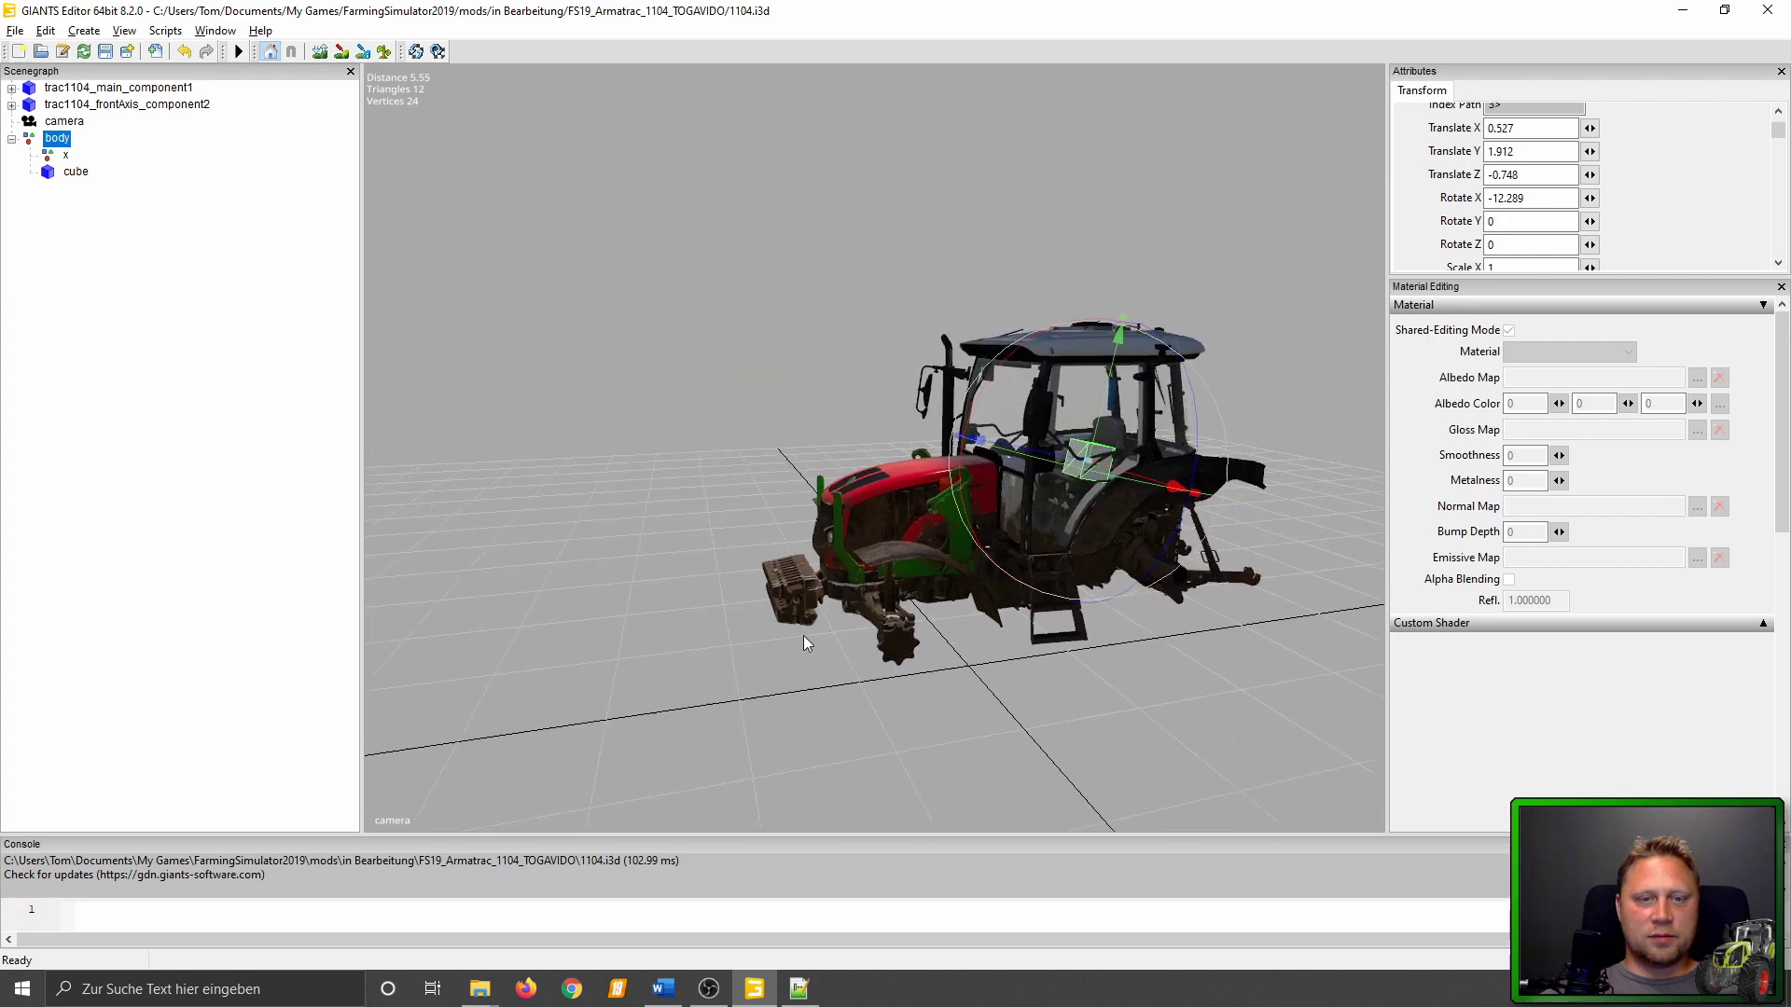
{"action": "middle_click_drag", "start_coordinate": [803, 635], "coordinate": [1138, 479]}
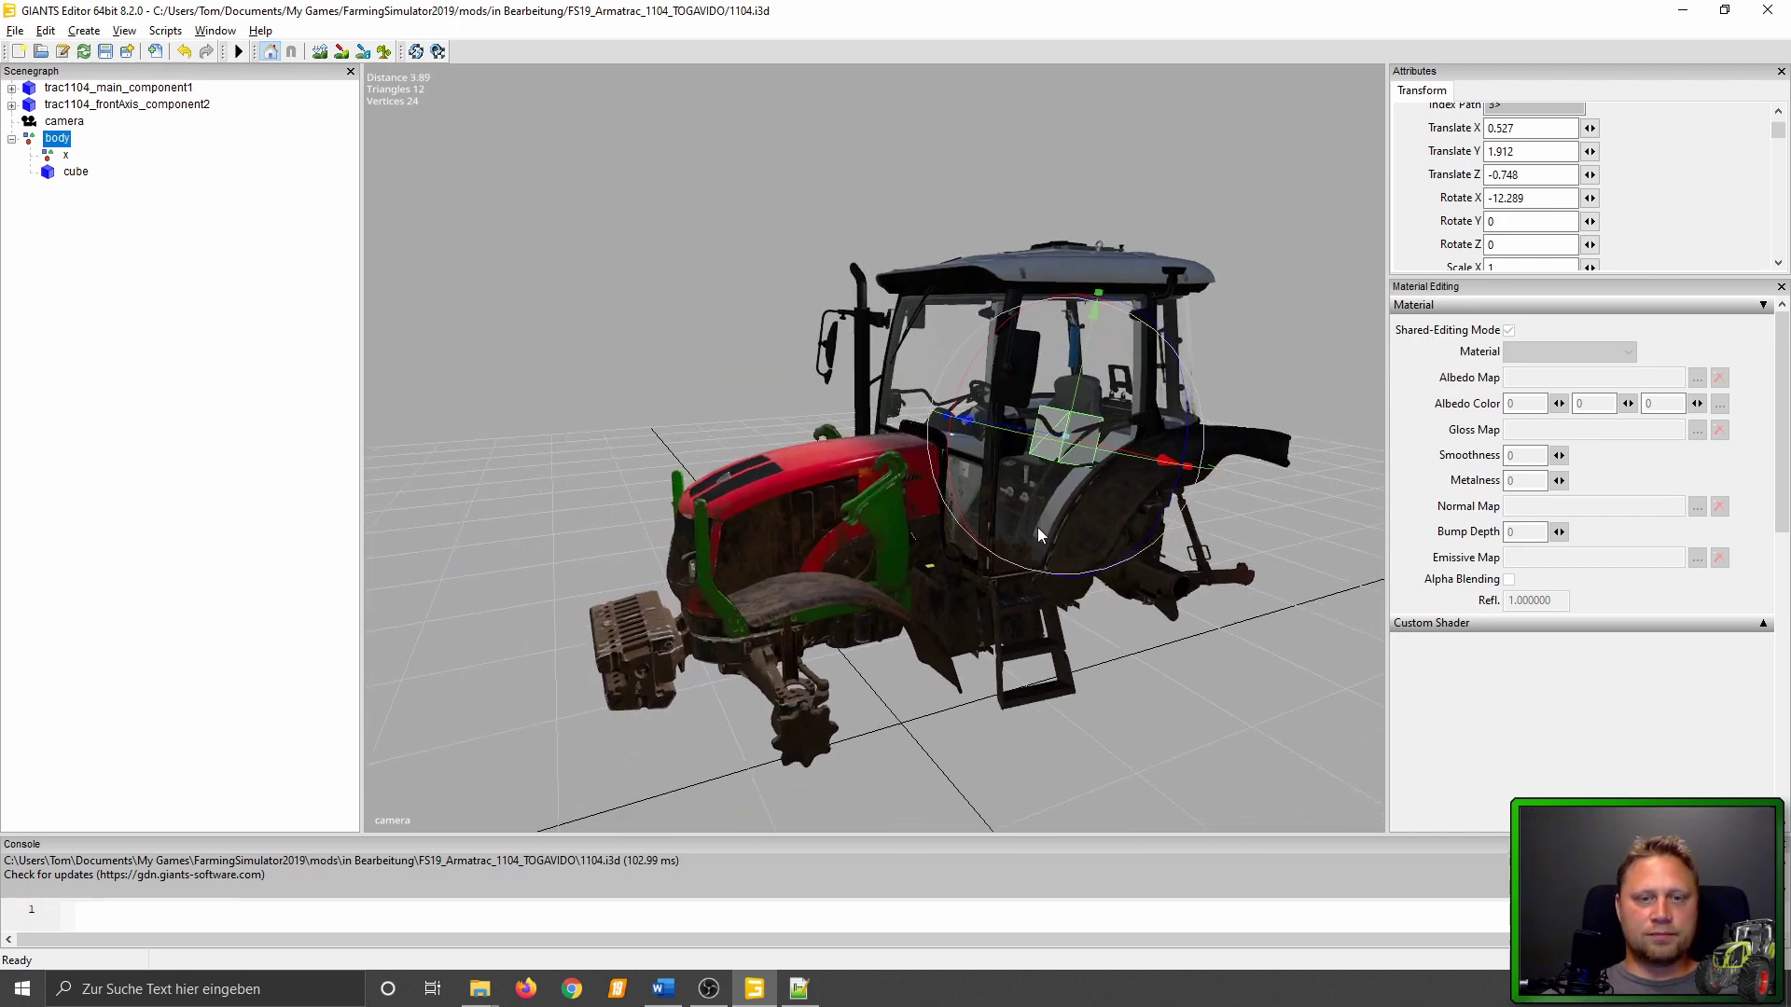